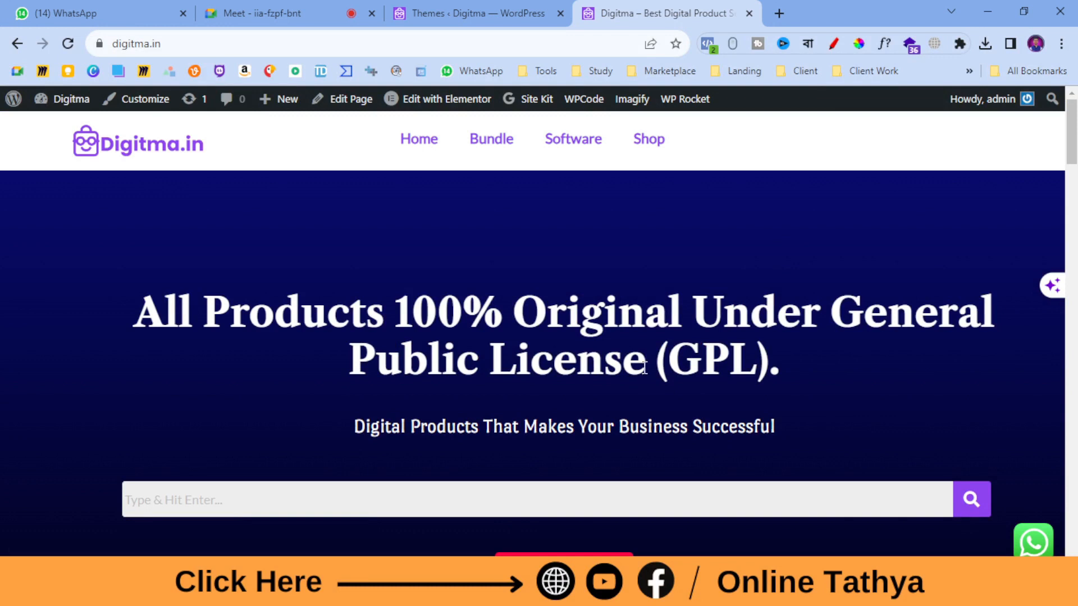
- Look through the Digitma home page from the hero banner down to the Product Bundle section
{"action": "scroll", "coordinate": [723, 249], "scroll_direction": "down", "scroll_amount": 2}
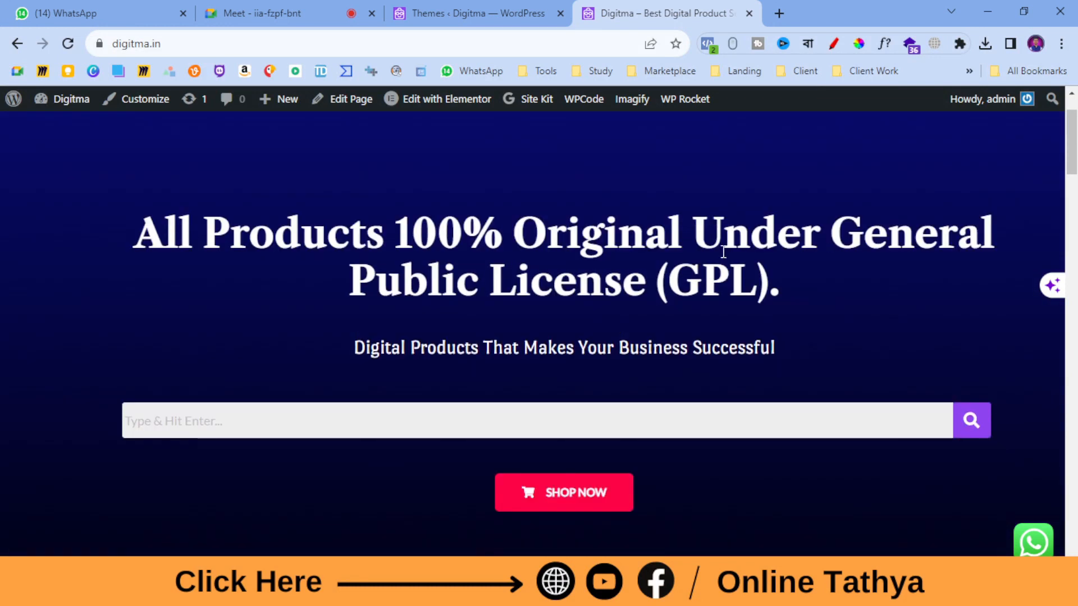
{"action": "scroll", "coordinate": [724, 233], "scroll_direction": "down", "scroll_amount": 6}
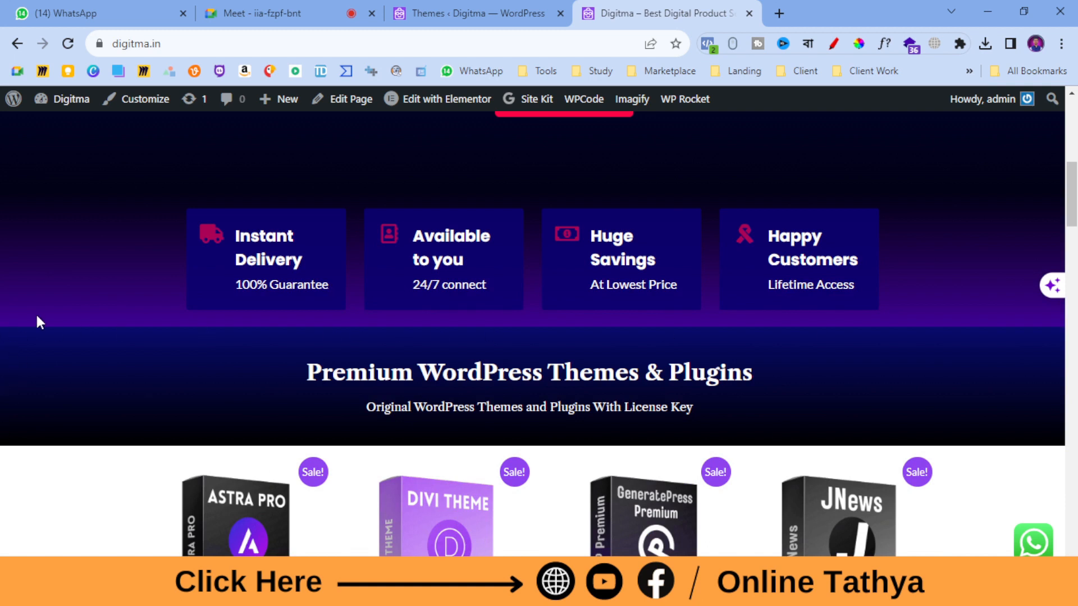
{"action": "scroll", "coordinate": [1005, 362], "scroll_direction": "down", "scroll_amount": 5}
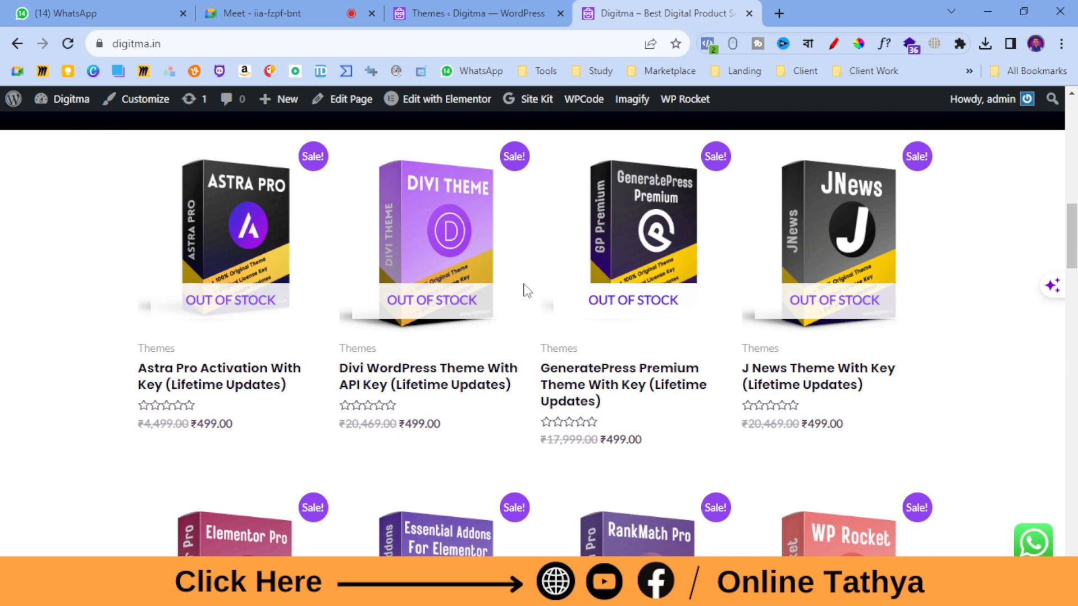
{"action": "scroll", "coordinate": [370, 288], "scroll_direction": "down", "scroll_amount": 5}
{"action": "scroll", "coordinate": [375, 286], "scroll_direction": "down", "scroll_amount": 10}
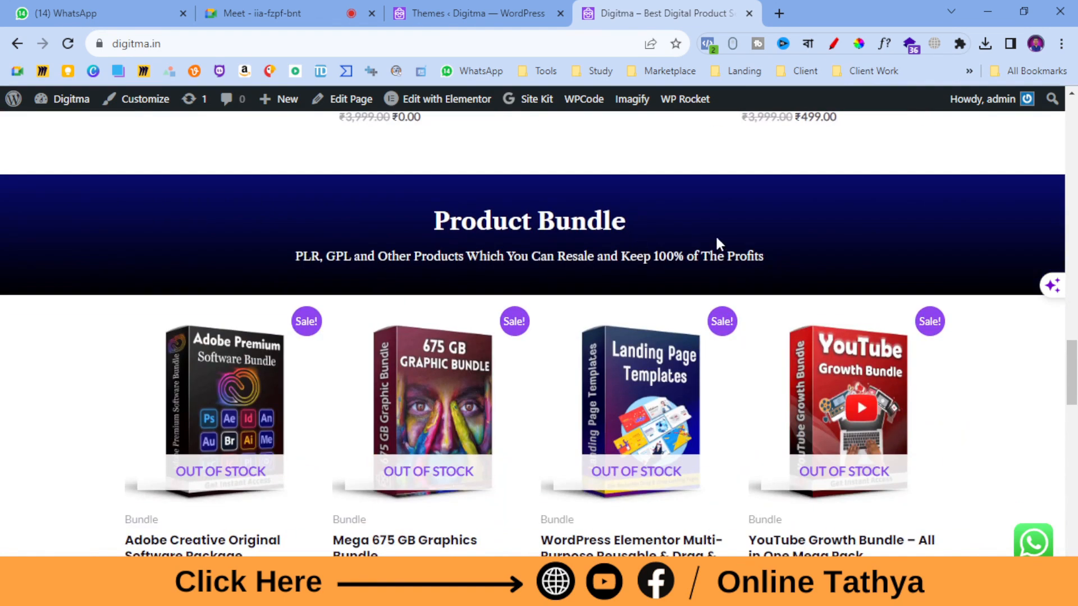
{"action": "scroll", "coordinate": [716, 242], "scroll_direction": "up", "scroll_amount": 20}
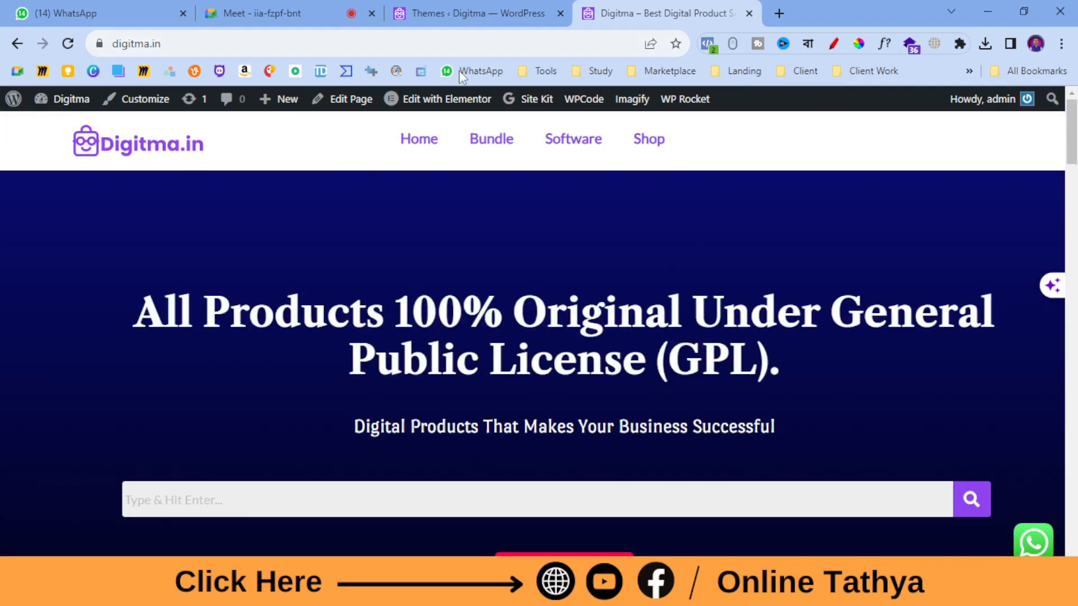
- Check the active theme on the site's WordPress Themes page and return to the Digitma home page
{"action": "left_click", "coordinate": [444, 11]}
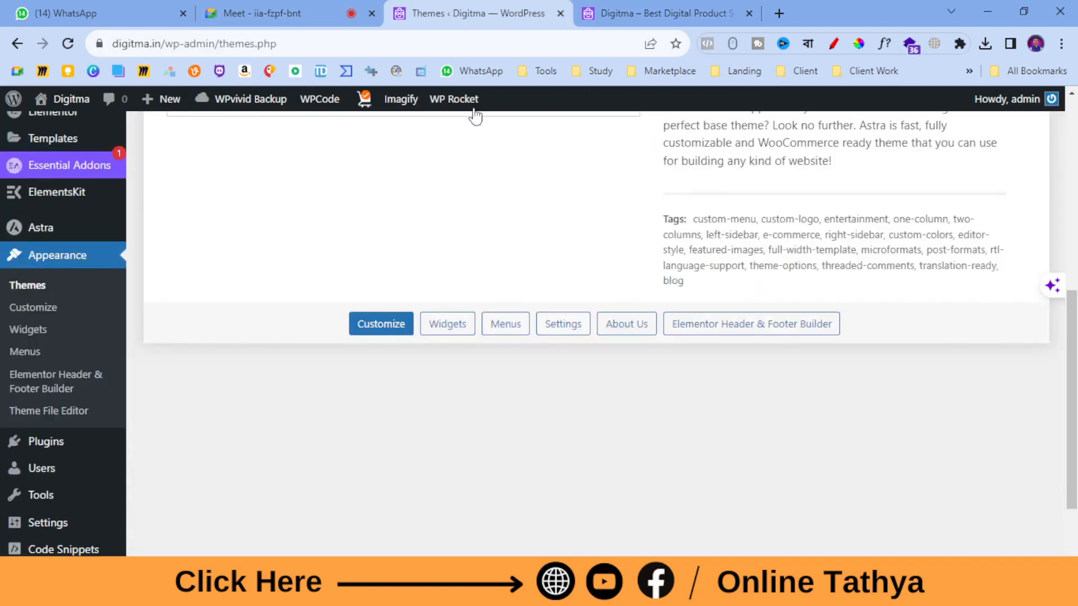
{"action": "scroll", "coordinate": [169, 304], "scroll_direction": "up", "scroll_amount": 10}
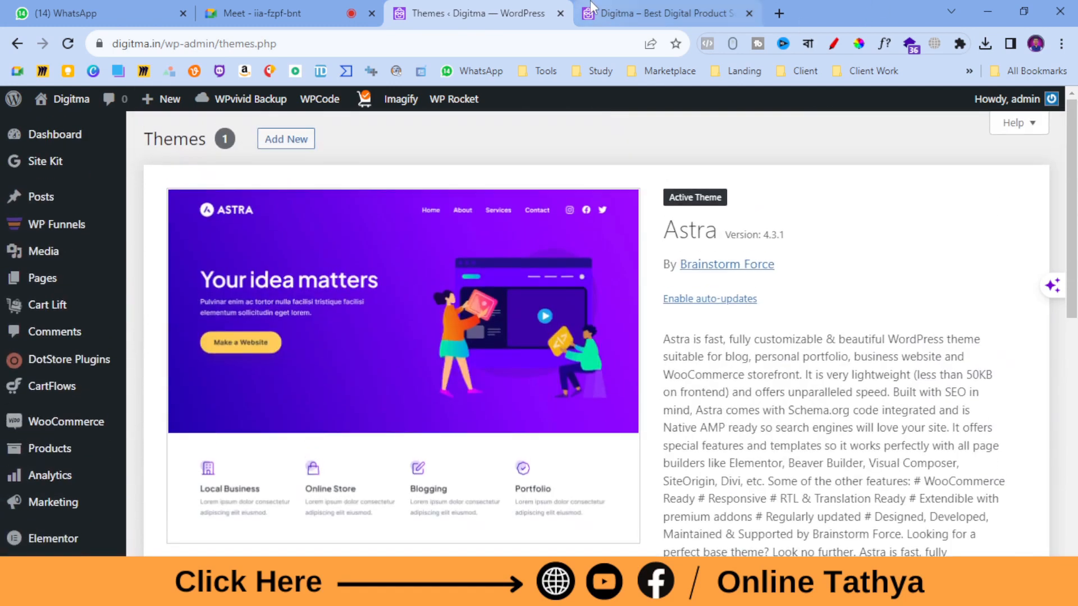
{"action": "left_click", "coordinate": [663, 13]}
- Open the home page for editing with Elementor and close the Navigator
{"action": "mouse_move", "coordinate": [514, 115]}
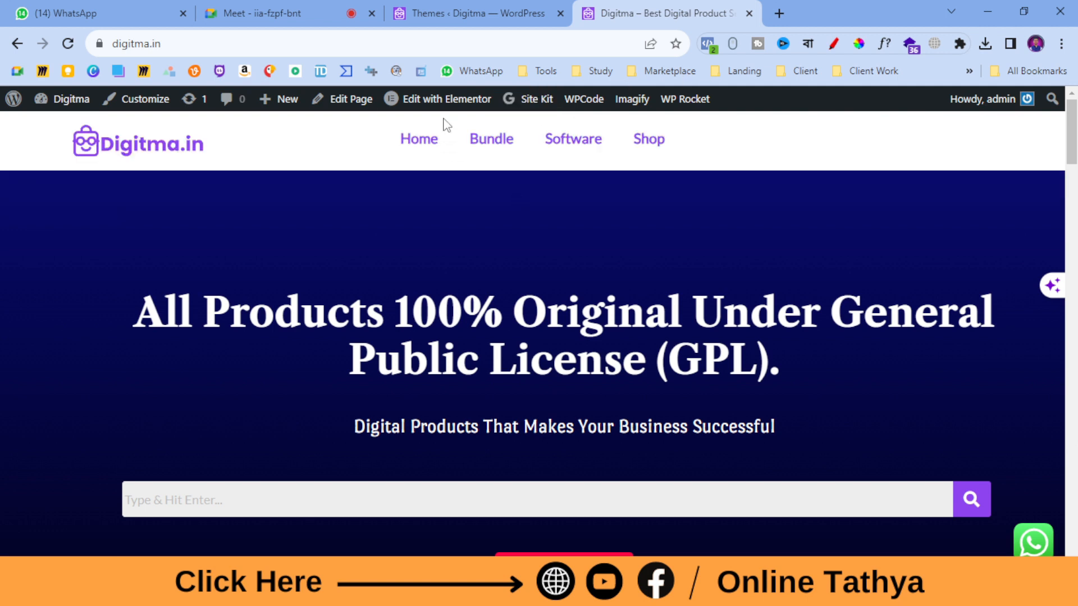
{"action": "mouse_move", "coordinate": [445, 112]}
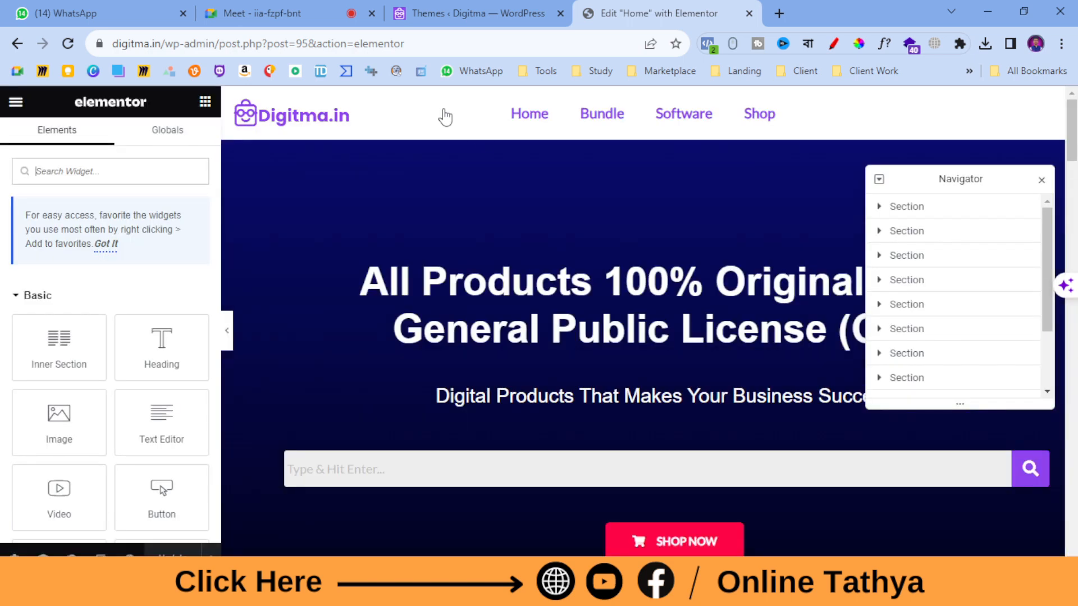
{"action": "left_click", "coordinate": [1041, 179]}
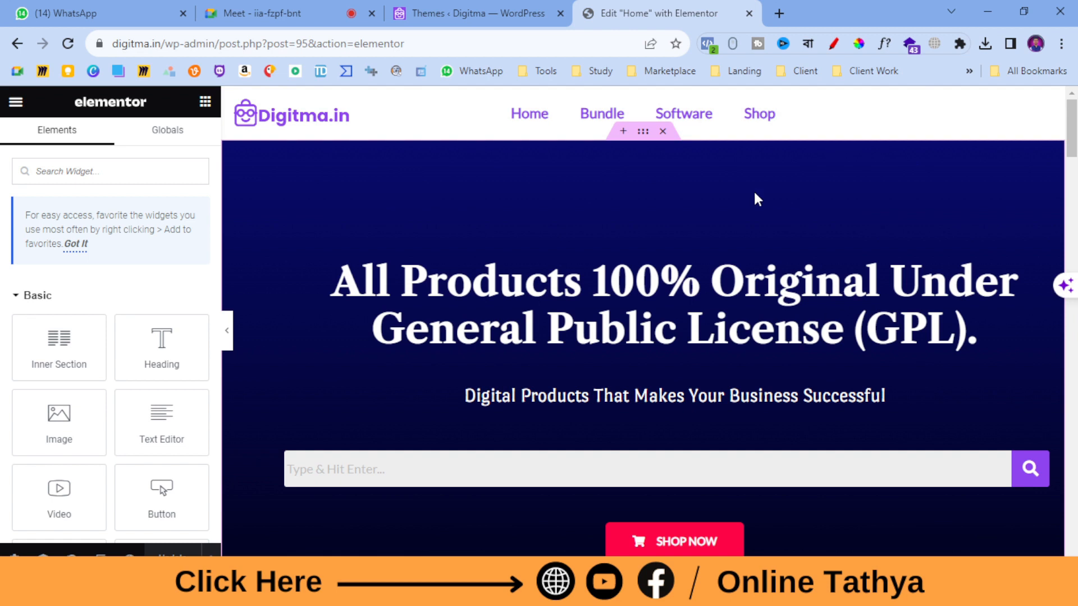
- Examine the home page in the editor, from the hero heading and feature boxes to the Premium WordPress Themes & Plugins section
{"action": "scroll", "coordinate": [498, 220], "scroll_direction": "down", "scroll_amount": 1}
{"action": "scroll", "coordinate": [641, 293], "scroll_direction": "down", "scroll_amount": 2}
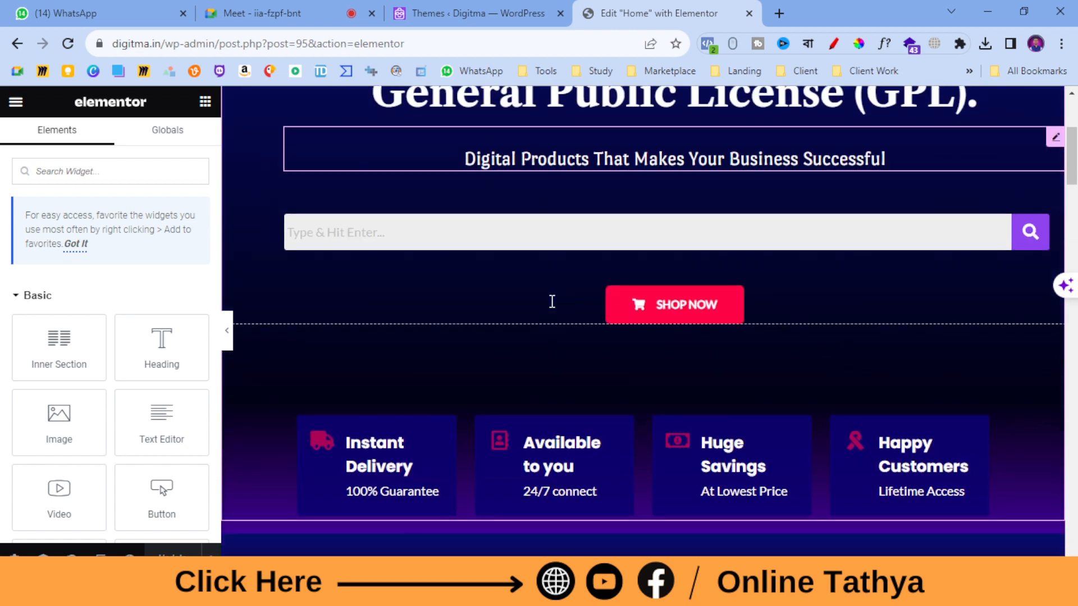
{"action": "scroll", "coordinate": [558, 320], "scroll_direction": "down", "scroll_amount": 2}
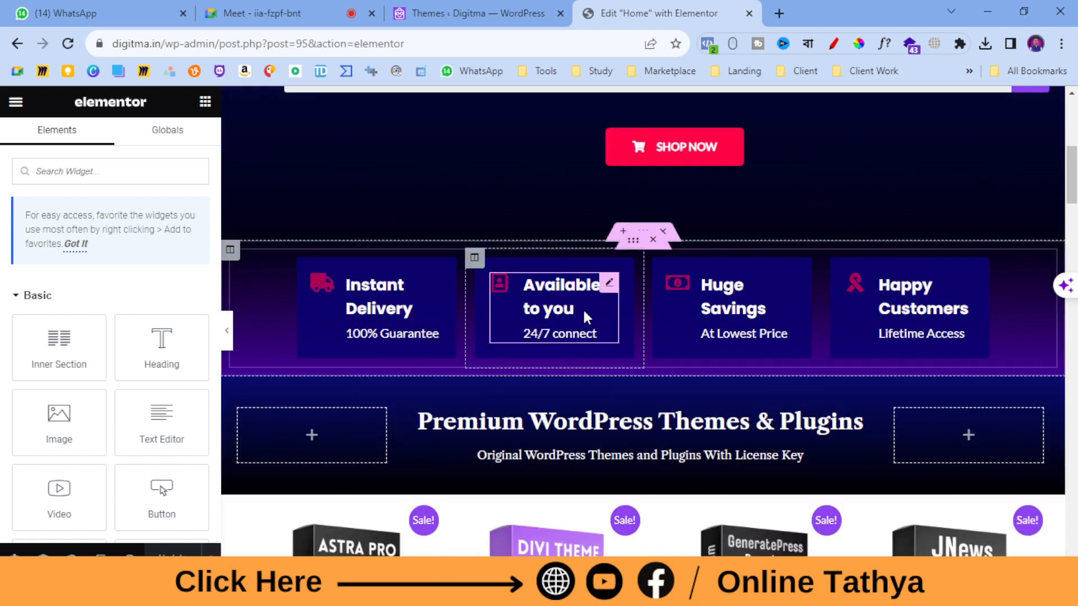
{"action": "scroll", "coordinate": [598, 247], "scroll_direction": "up", "scroll_amount": 2}
{"action": "scroll", "coordinate": [597, 247], "scroll_direction": "down", "scroll_amount": 3}
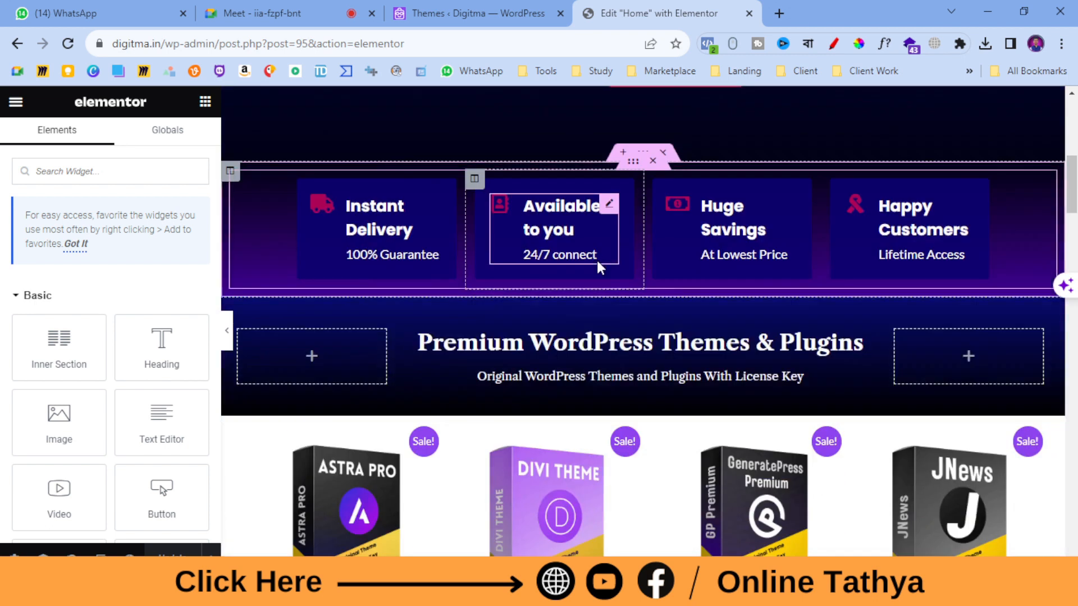
{"action": "scroll", "coordinate": [597, 258], "scroll_direction": "down", "scroll_amount": 1}
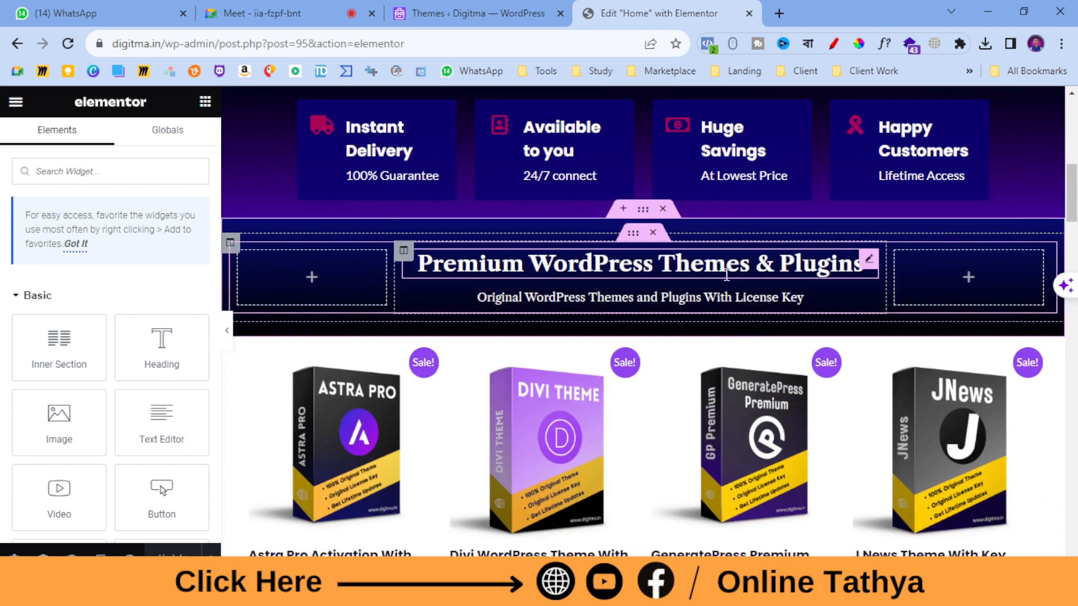
{"action": "scroll", "coordinate": [698, 294], "scroll_direction": "up", "scroll_amount": 2}
{"action": "scroll", "coordinate": [641, 255], "scroll_direction": "up", "scroll_amount": 4}
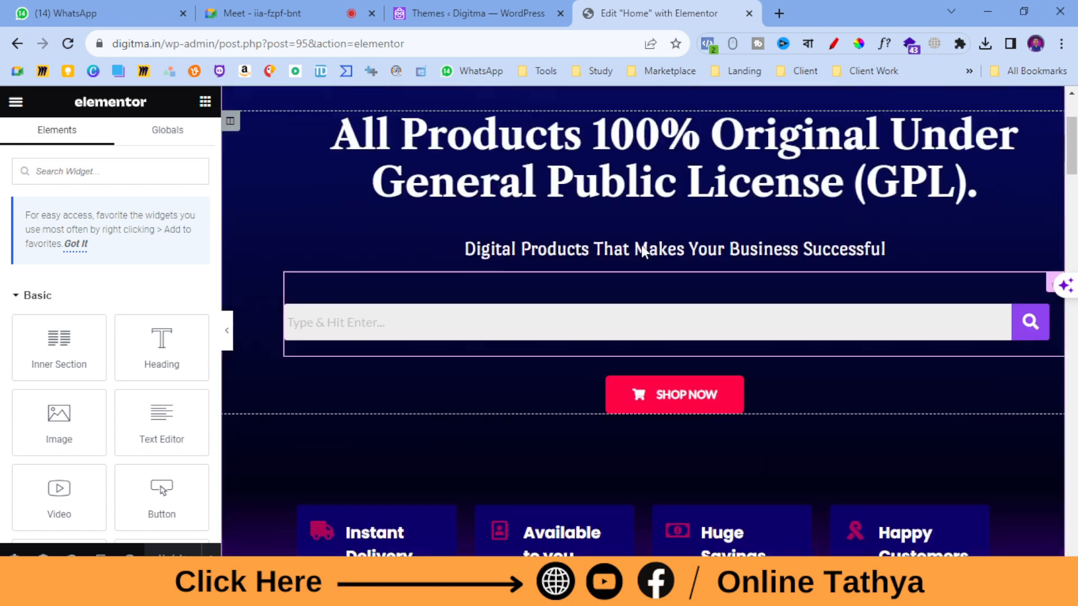
{"action": "scroll", "coordinate": [562, 365], "scroll_direction": "down", "scroll_amount": 2}
{"action": "scroll", "coordinate": [599, 312], "scroll_direction": "up", "scroll_amount": 3}
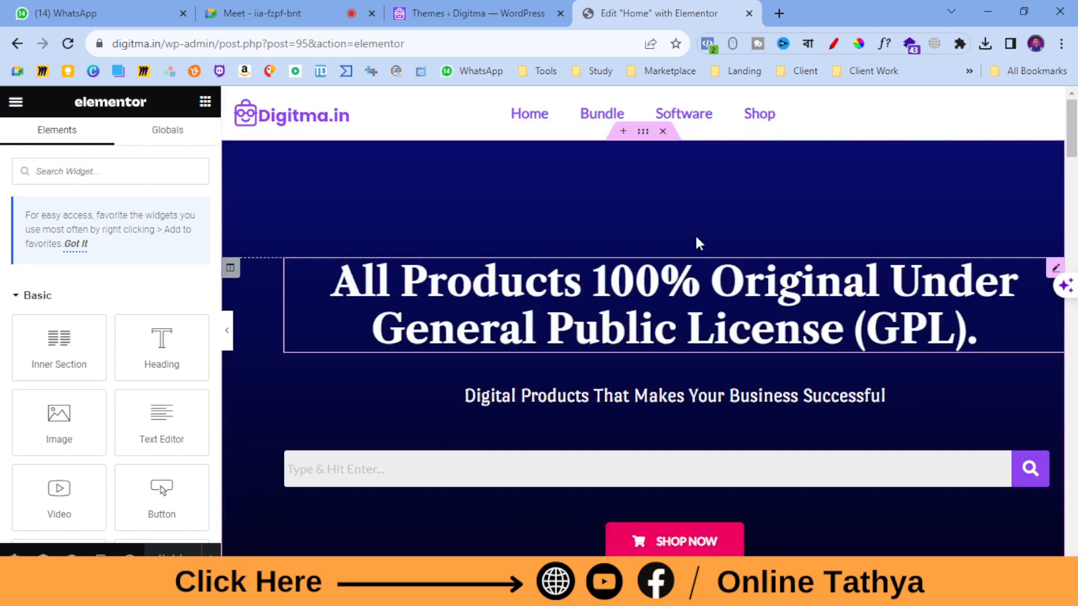
- Open the hero section's style settings and go through its gradient background options
{"action": "left_click", "coordinate": [644, 133]}
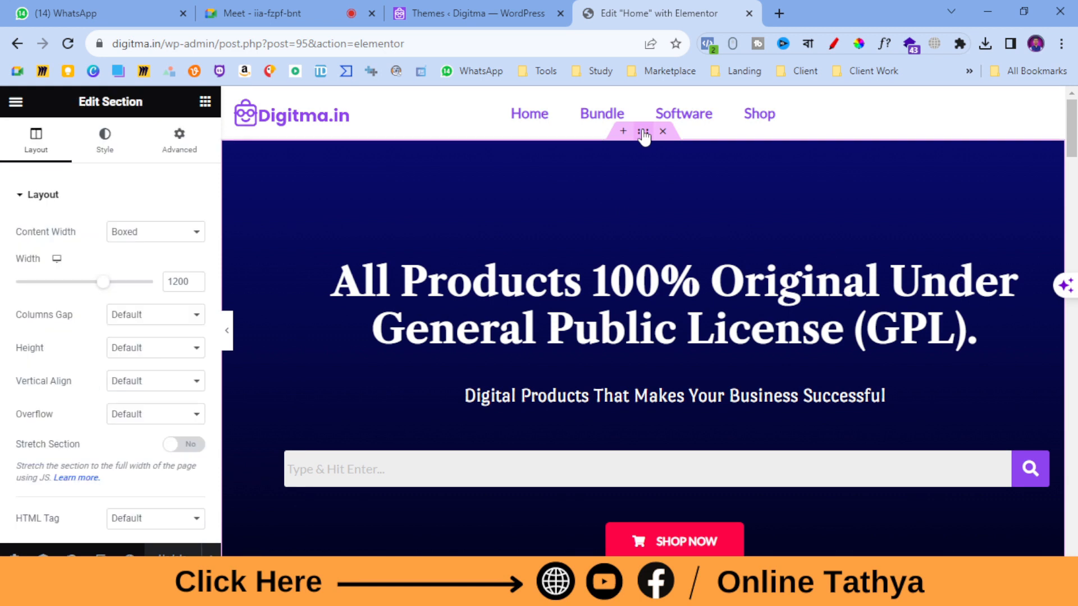
{"action": "scroll", "coordinate": [645, 294], "scroll_direction": "down", "scroll_amount": 1}
{"action": "scroll", "coordinate": [645, 286], "scroll_direction": "up", "scroll_amount": 1}
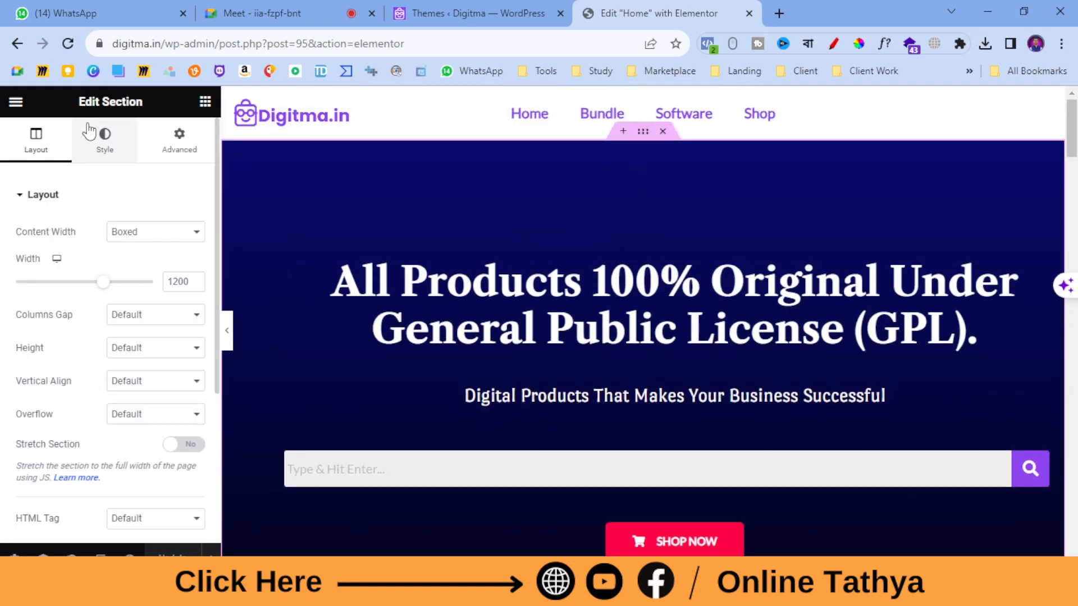
{"action": "left_click", "coordinate": [118, 146]}
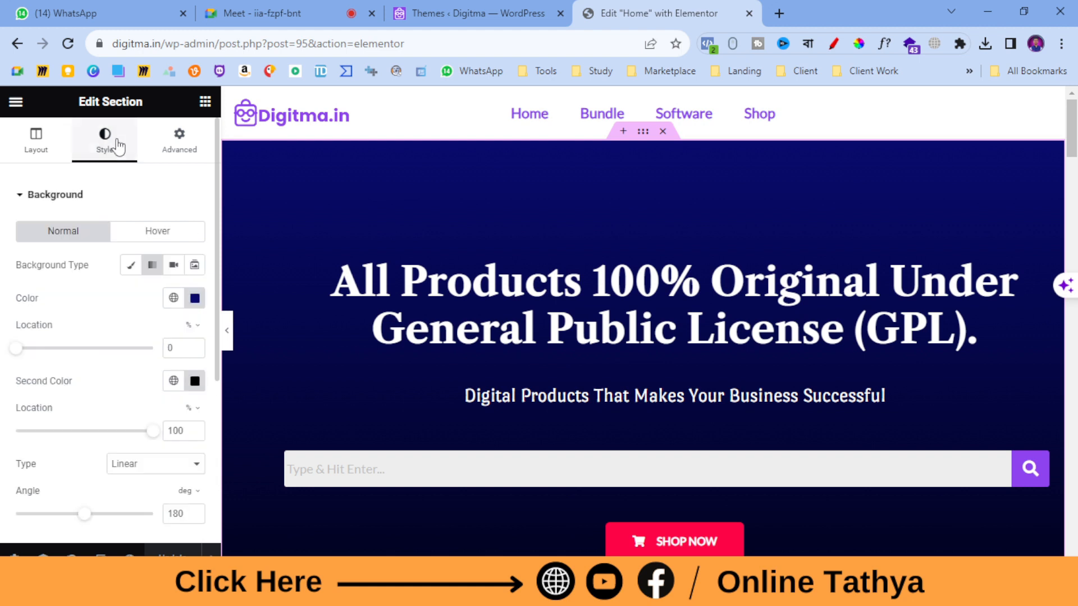
{"action": "scroll", "coordinate": [143, 191], "scroll_direction": "down", "scroll_amount": 3}
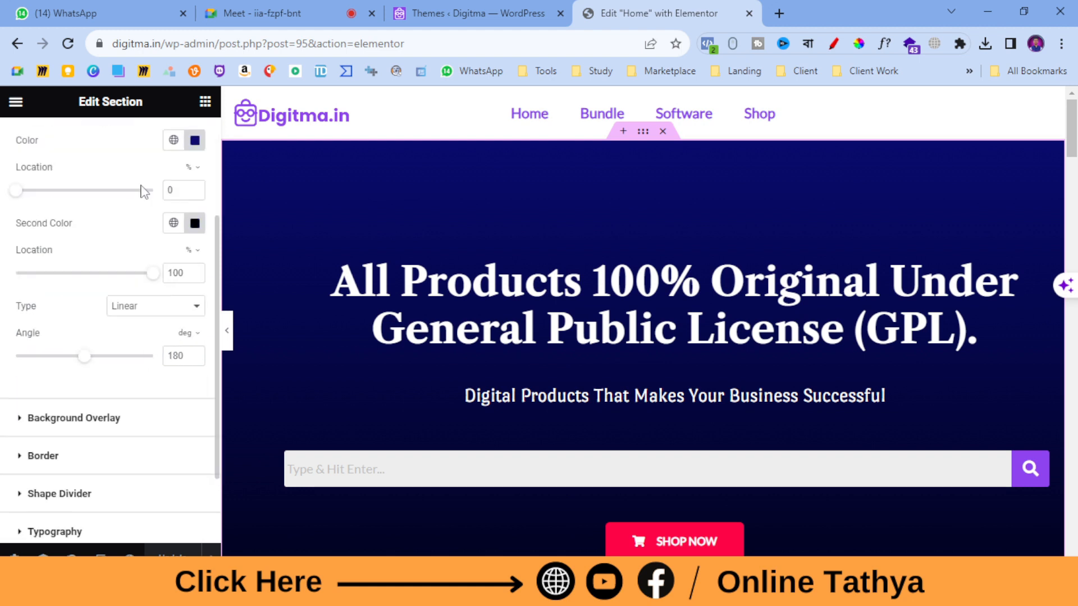
{"action": "scroll", "coordinate": [145, 191], "scroll_direction": "down", "scroll_amount": 2}
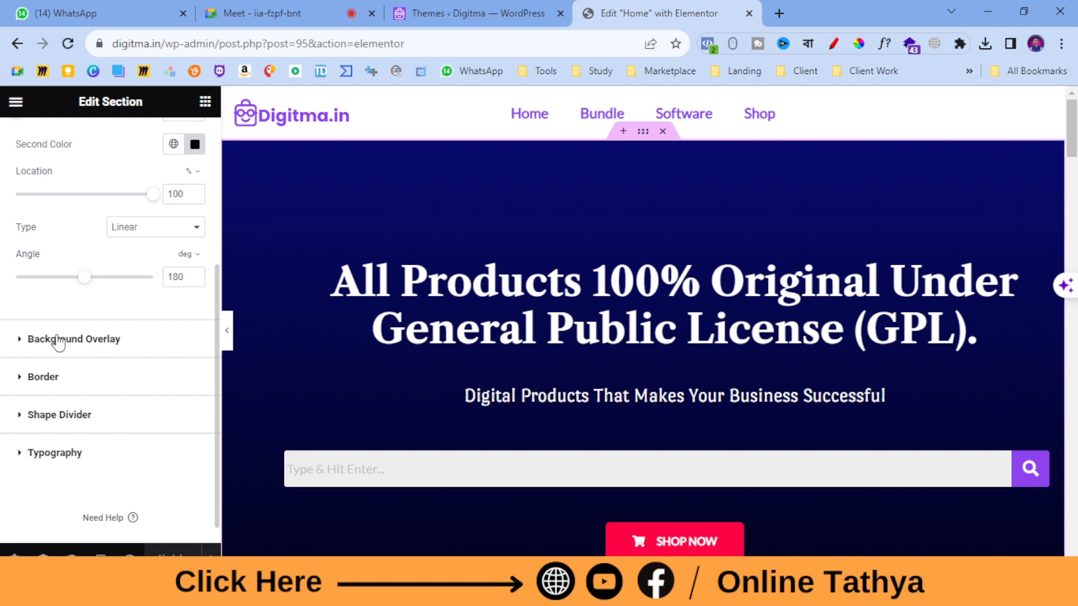
- Review the hero section's Background Overlay settings and collapse them again
{"action": "left_click", "coordinate": [40, 344]}
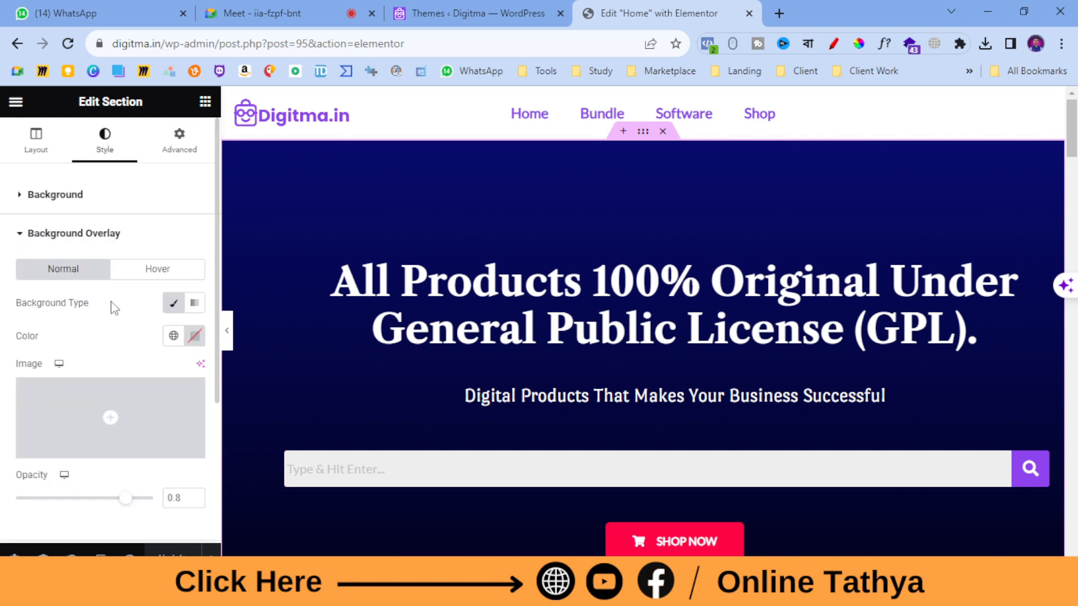
{"action": "scroll", "coordinate": [114, 308], "scroll_direction": "down", "scroll_amount": 3}
{"action": "mouse_move", "coordinate": [112, 303]}
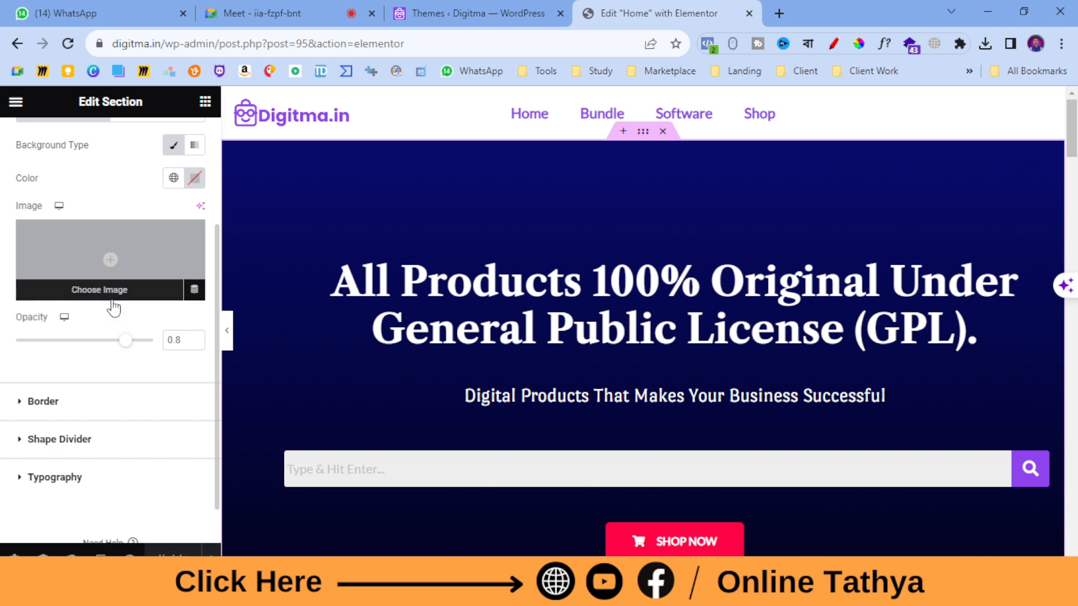
{"action": "scroll", "coordinate": [116, 308], "scroll_direction": "up", "scroll_amount": 3}
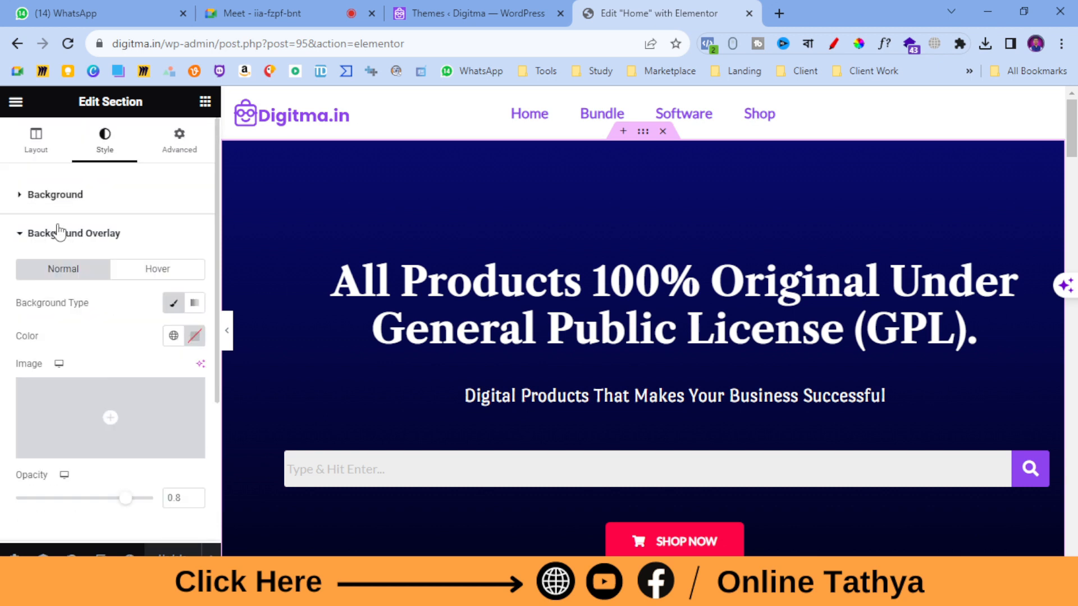
{"action": "left_click", "coordinate": [29, 233]}
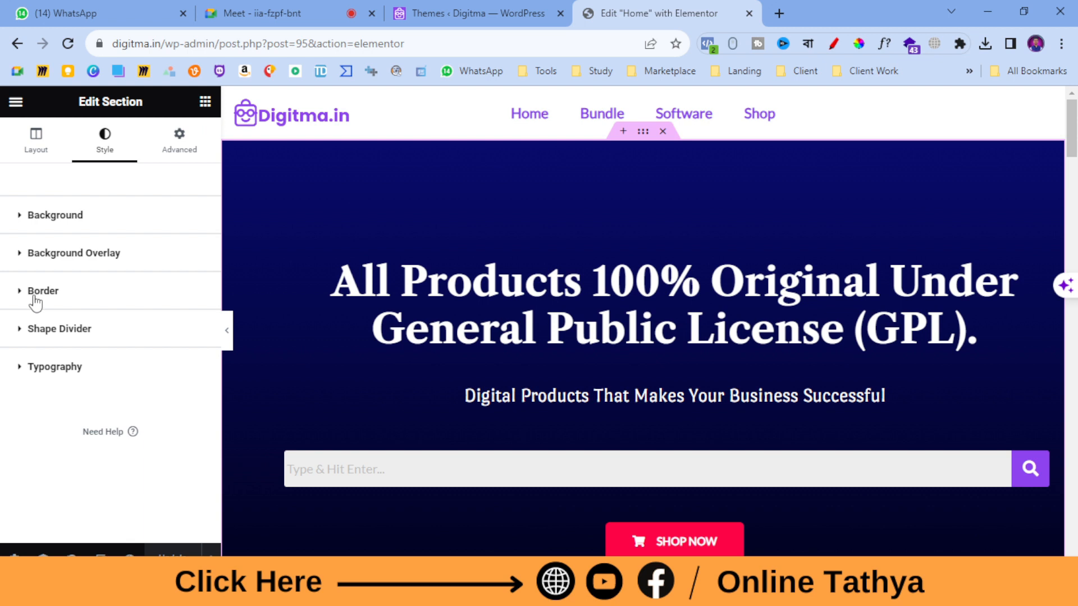
- Add a bottom shape divider of type Drops to the hero section
{"action": "left_click", "coordinate": [36, 337]}
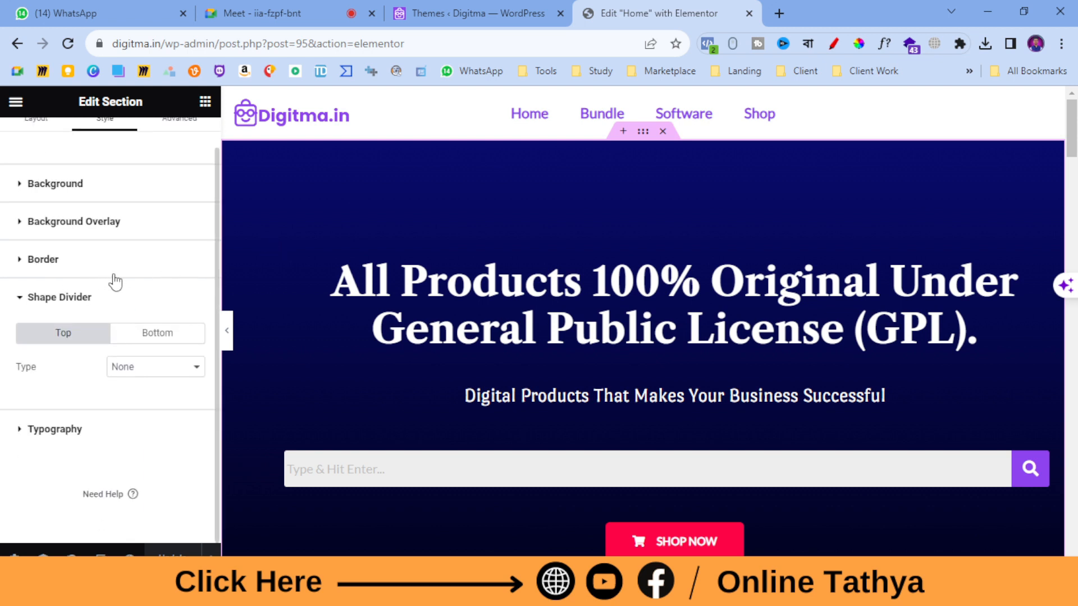
{"action": "left_click", "coordinate": [162, 341]}
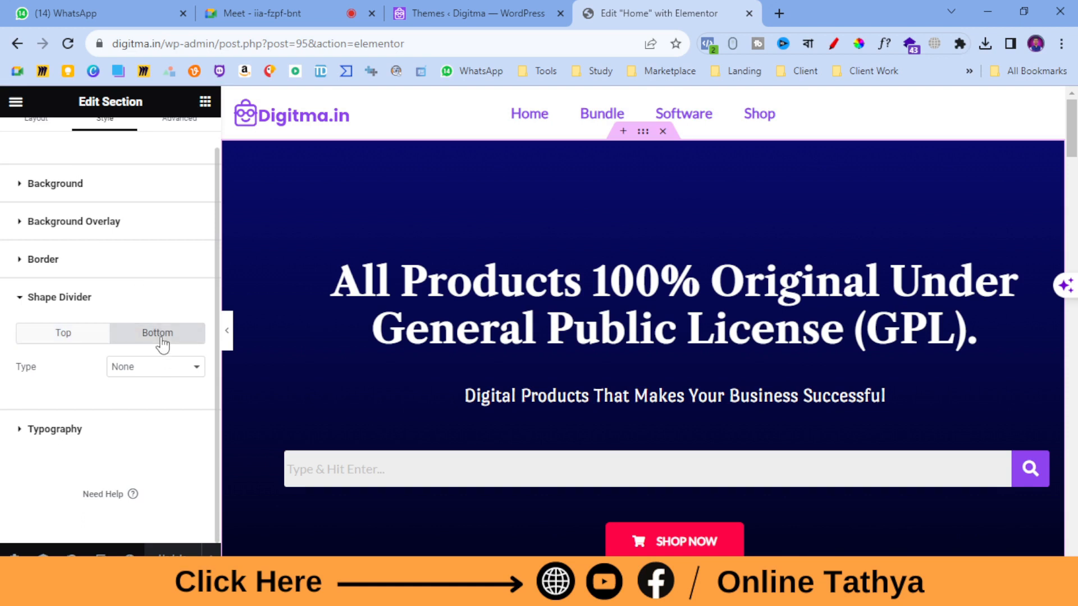
{"action": "scroll", "coordinate": [320, 313], "scroll_direction": "down", "scroll_amount": 4}
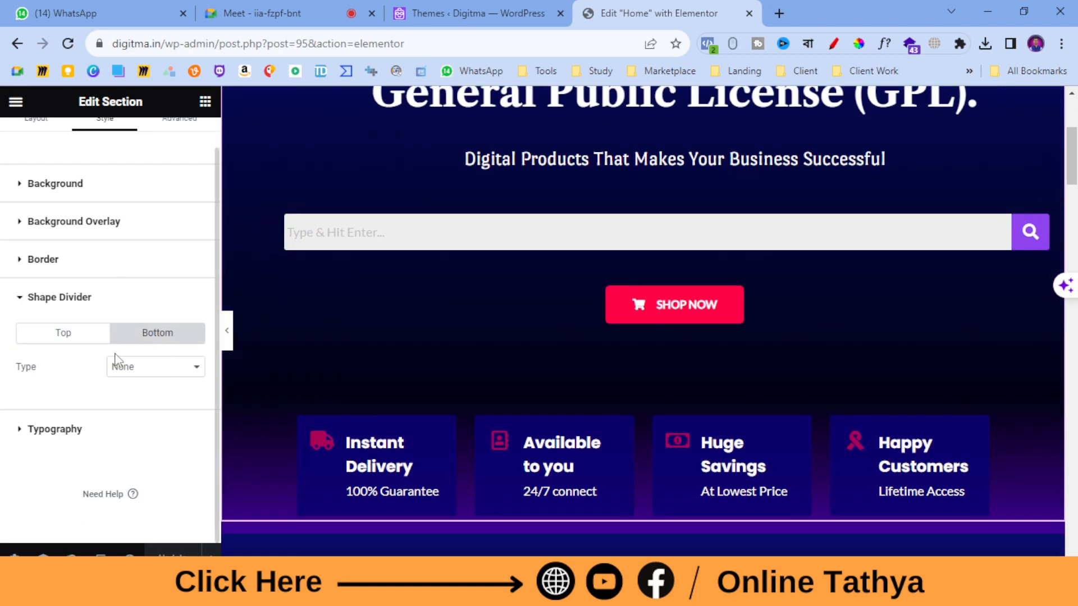
{"action": "scroll", "coordinate": [325, 331], "scroll_direction": "down", "scroll_amount": 1}
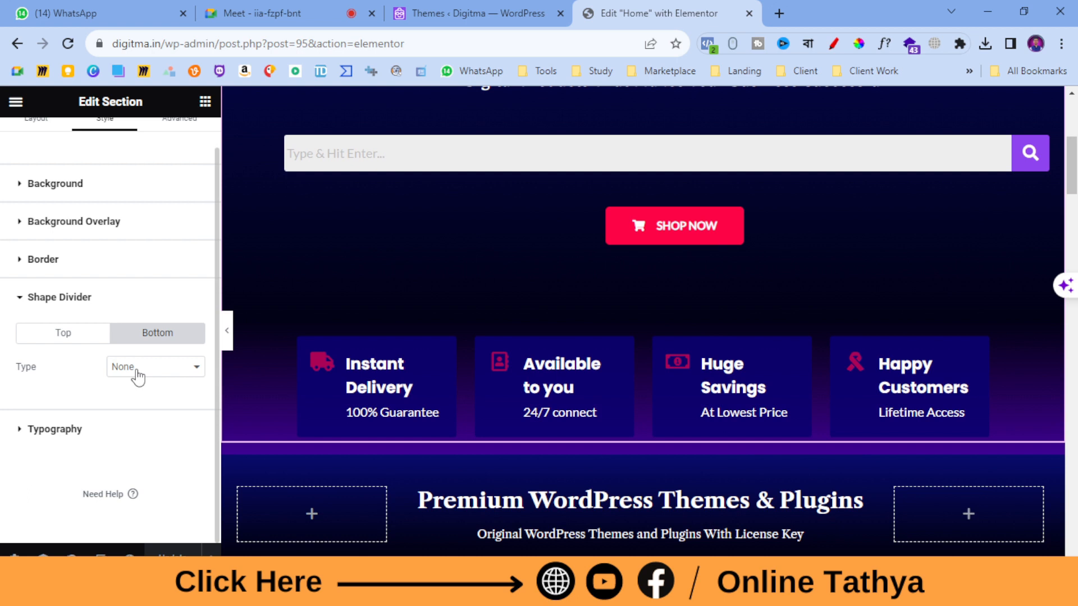
{"action": "left_click", "coordinate": [137, 370]}
{"action": "left_click", "coordinate": [134, 153]}
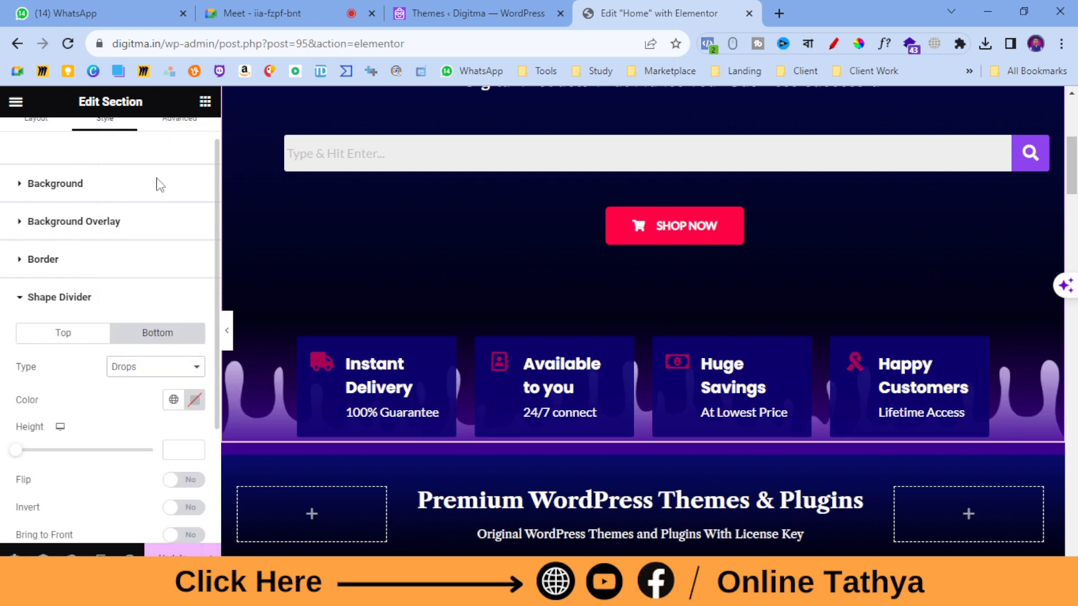
- Try the Mountains shape for the hero section's bottom divider
{"action": "left_click", "coordinate": [150, 368]}
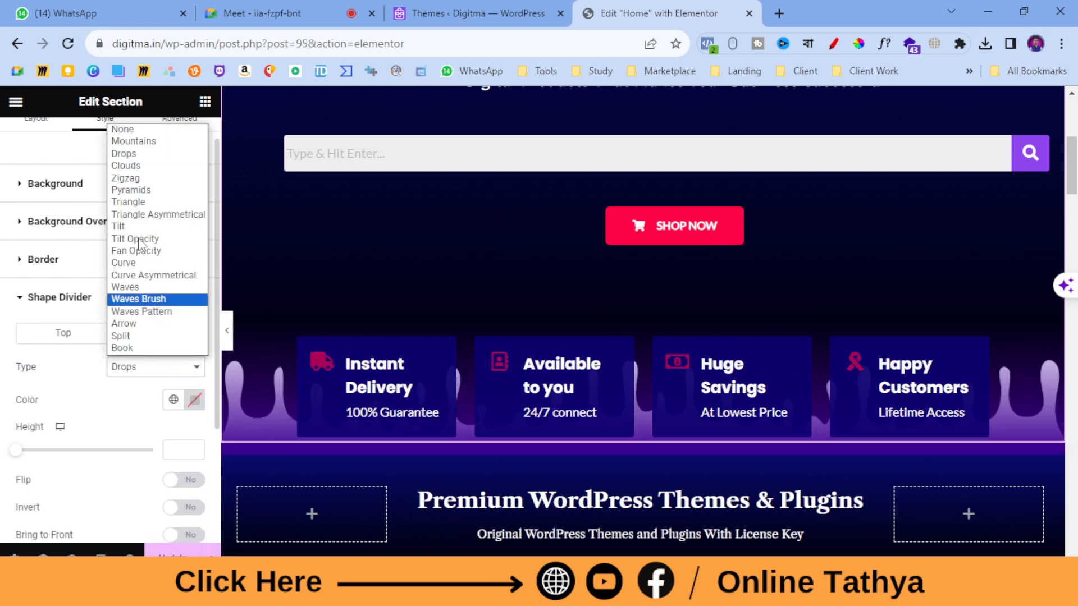
{"action": "left_click", "coordinate": [129, 158]}
{"action": "left_click", "coordinate": [191, 373]}
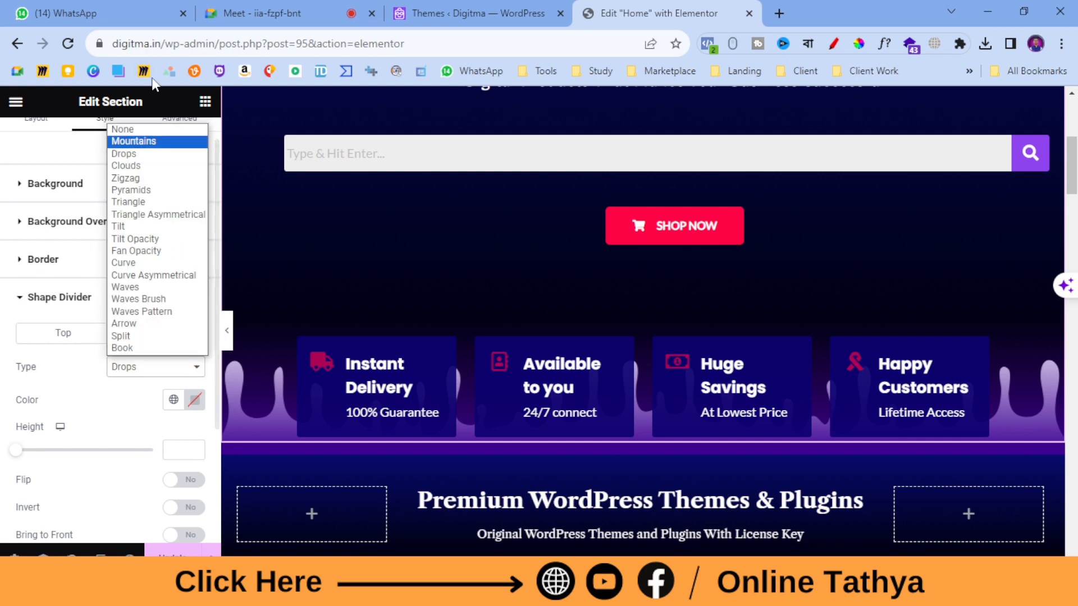
{"action": "left_click", "coordinate": [131, 143]}
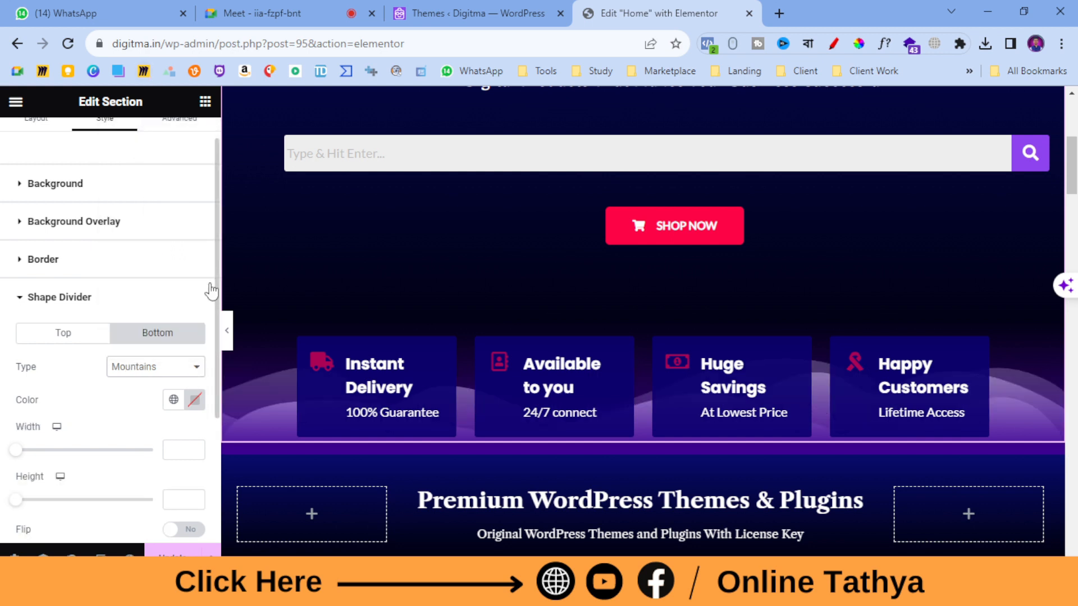
- Try the Triangle shape for the bottom divider, and change its type to Tilt Opacity
{"action": "left_click", "coordinate": [172, 368]}
{"action": "left_click", "coordinate": [121, 207]}
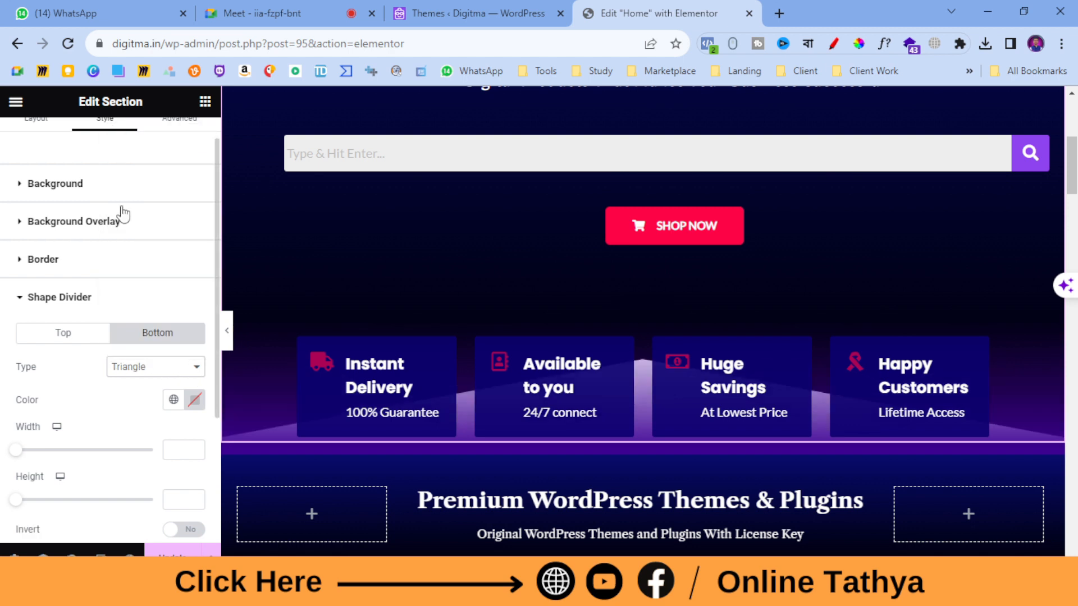
{"action": "left_click", "coordinate": [151, 370]}
{"action": "left_click", "coordinate": [134, 237]}
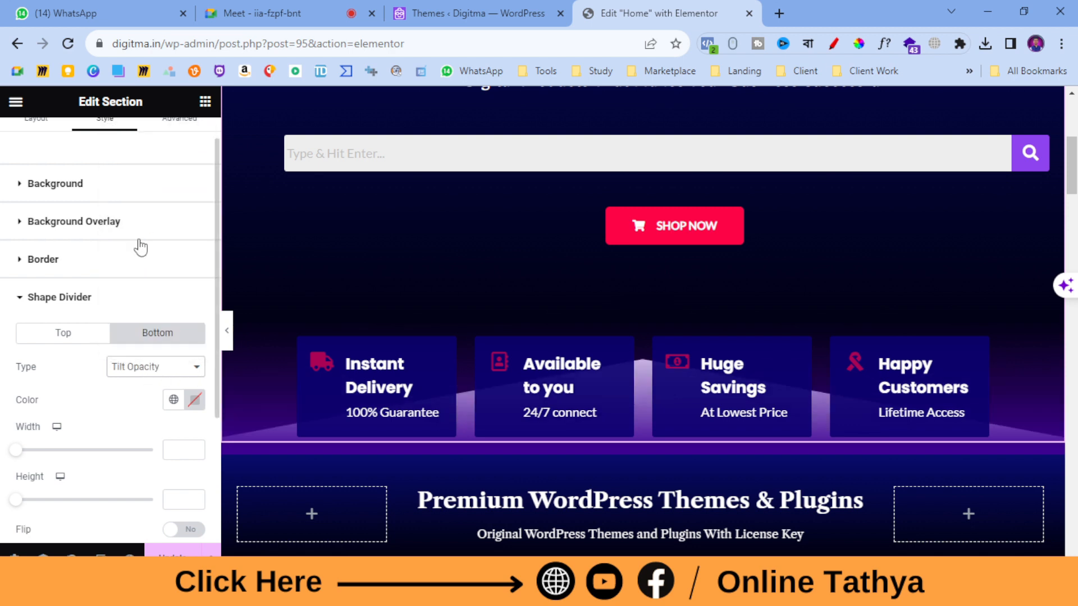
- Try the Split and Book shapes for the hero section's bottom divider
{"action": "left_click", "coordinate": [166, 365]}
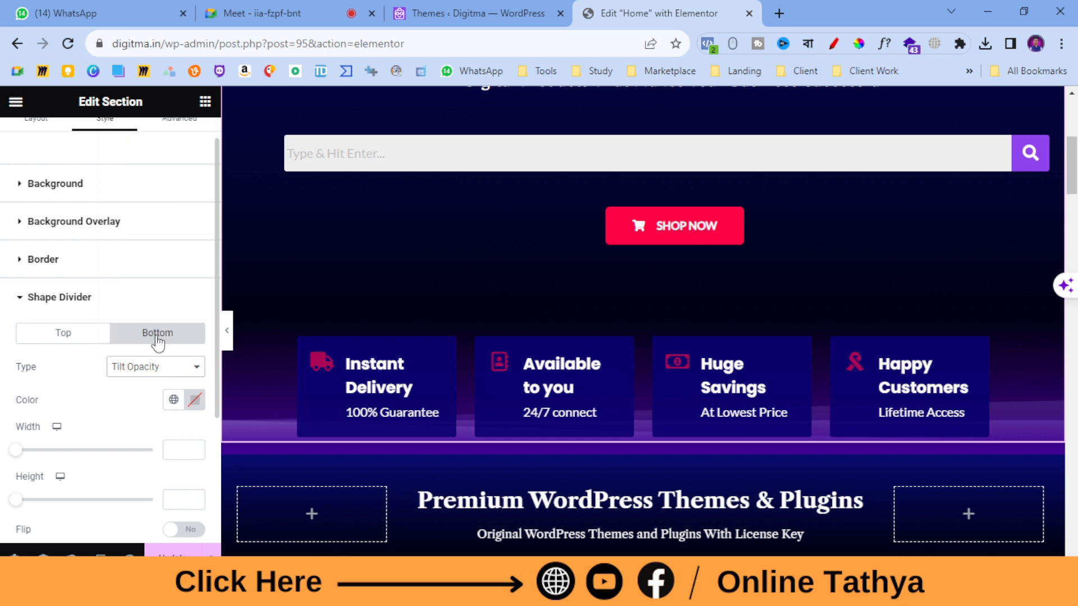
{"action": "left_click", "coordinate": [162, 336]}
{"action": "left_click", "coordinate": [174, 375]}
{"action": "left_click", "coordinate": [162, 349]}
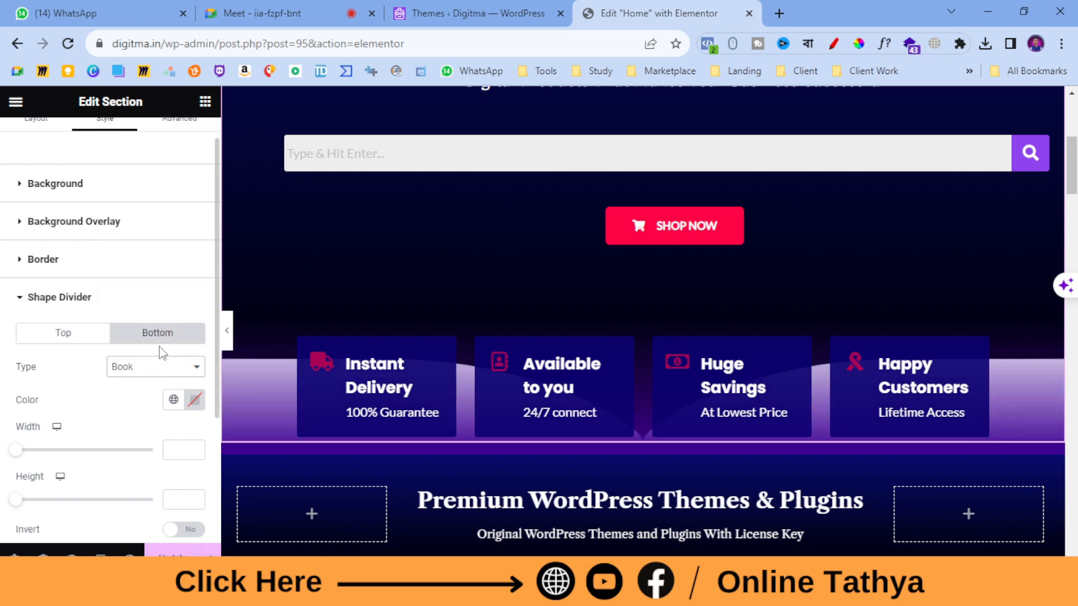
- Try the Waves Brush, Waves and Curve Asymmetrical shapes for the hero section's bottom divider
{"action": "left_click", "coordinate": [197, 371]}
{"action": "left_click", "coordinate": [156, 298]}
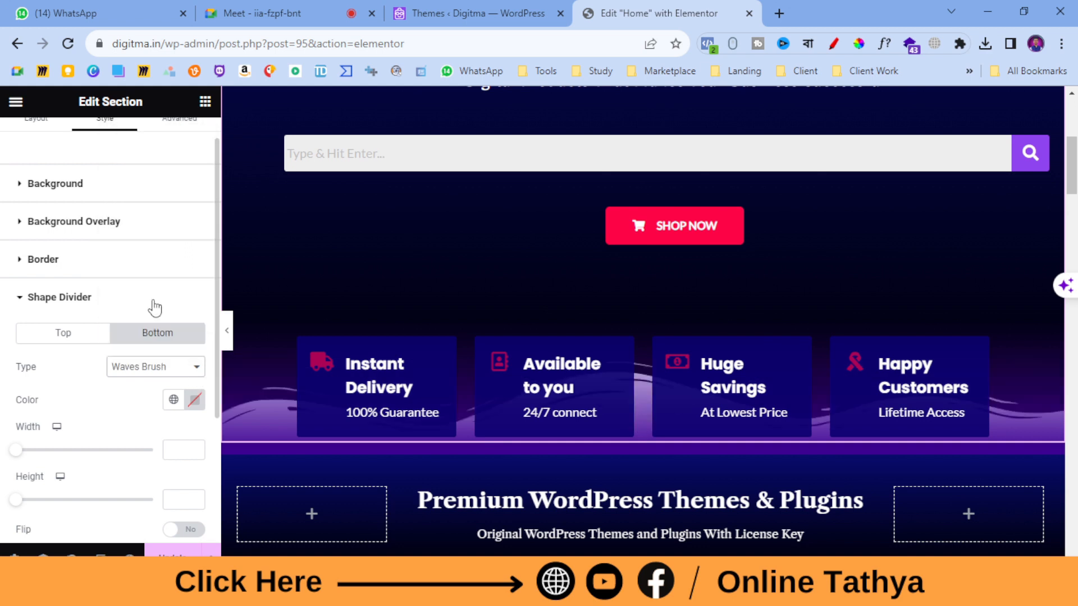
{"action": "left_click", "coordinate": [166, 370]}
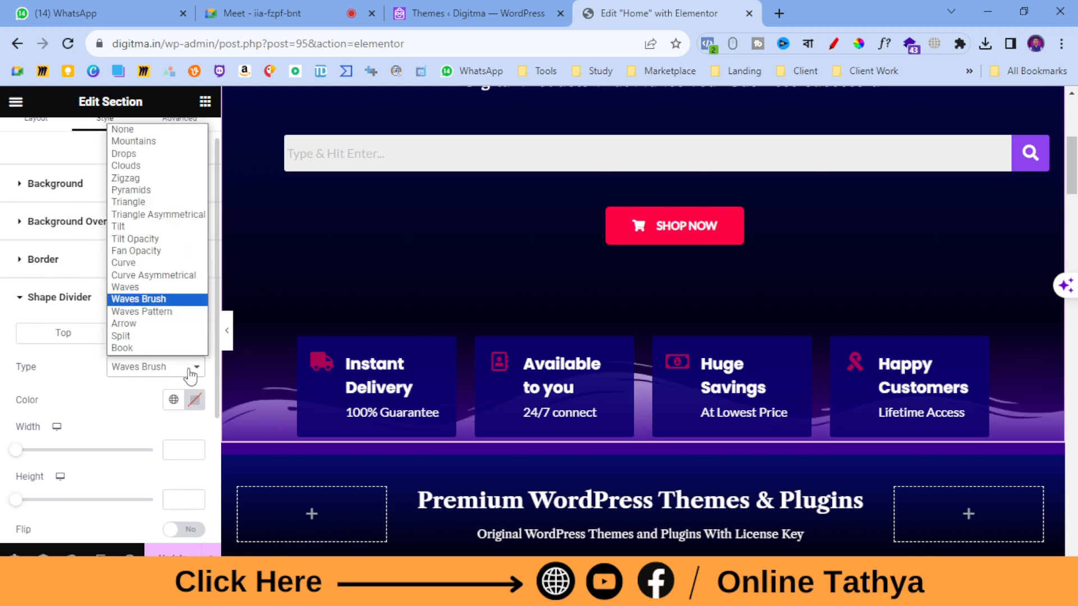
{"action": "left_click", "coordinate": [149, 296]}
{"action": "left_click", "coordinate": [175, 371]}
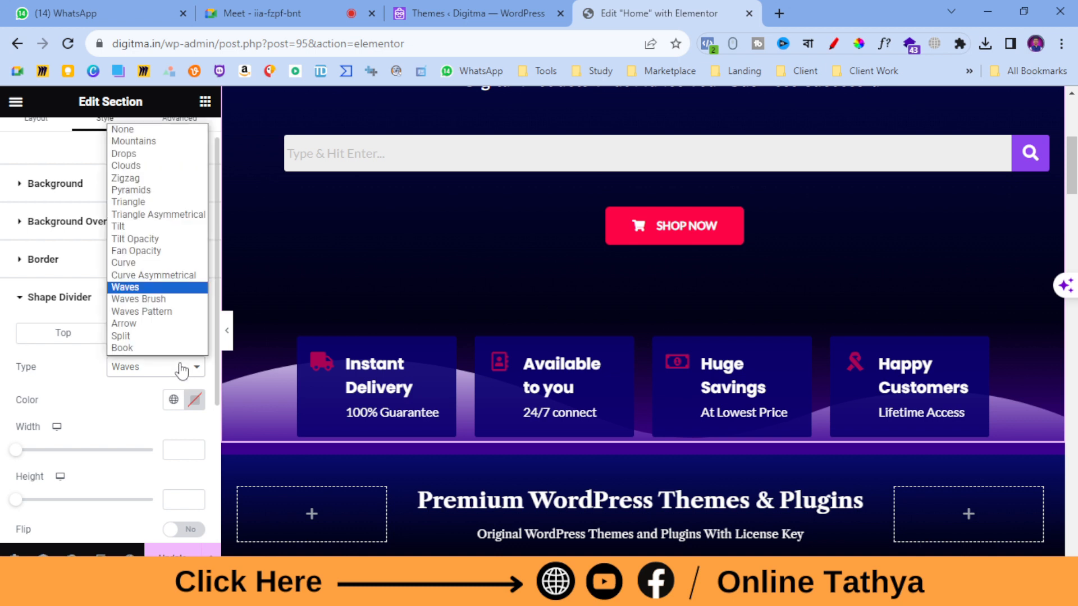
{"action": "left_click", "coordinate": [161, 276]}
- Try the Fan Opacity and Triangle Asymmetrical shapes for the hero section's bottom divider
{"action": "left_click", "coordinate": [193, 370]}
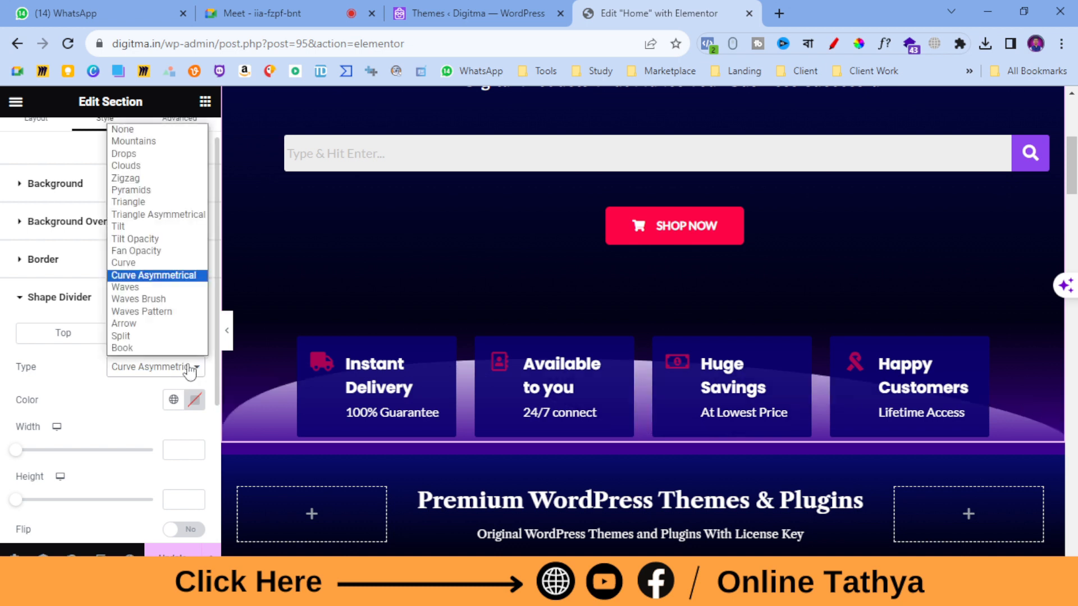
{"action": "left_click", "coordinate": [146, 247]}
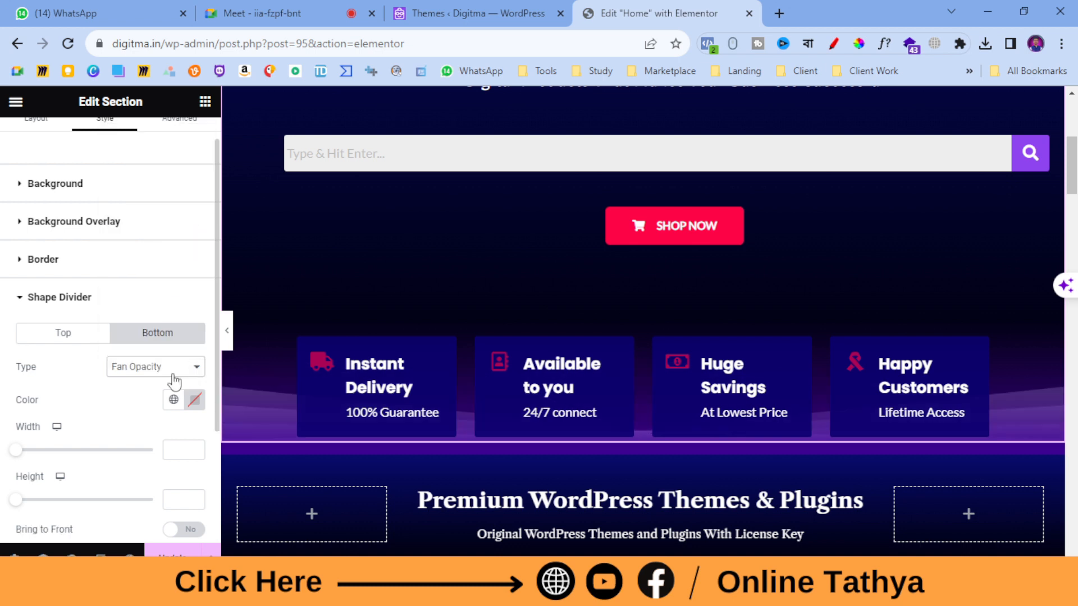
{"action": "left_click", "coordinate": [174, 372]}
{"action": "left_click", "coordinate": [180, 220]}
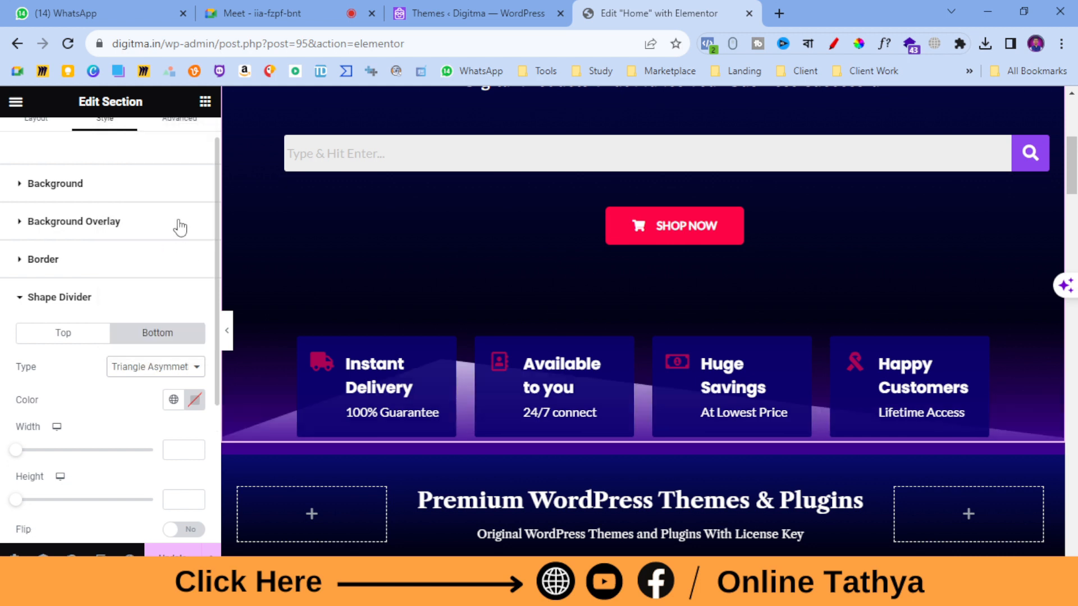
- Change the hero section's bottom divider type to Waves Brush and set its height to 120
{"action": "left_click", "coordinate": [176, 372]}
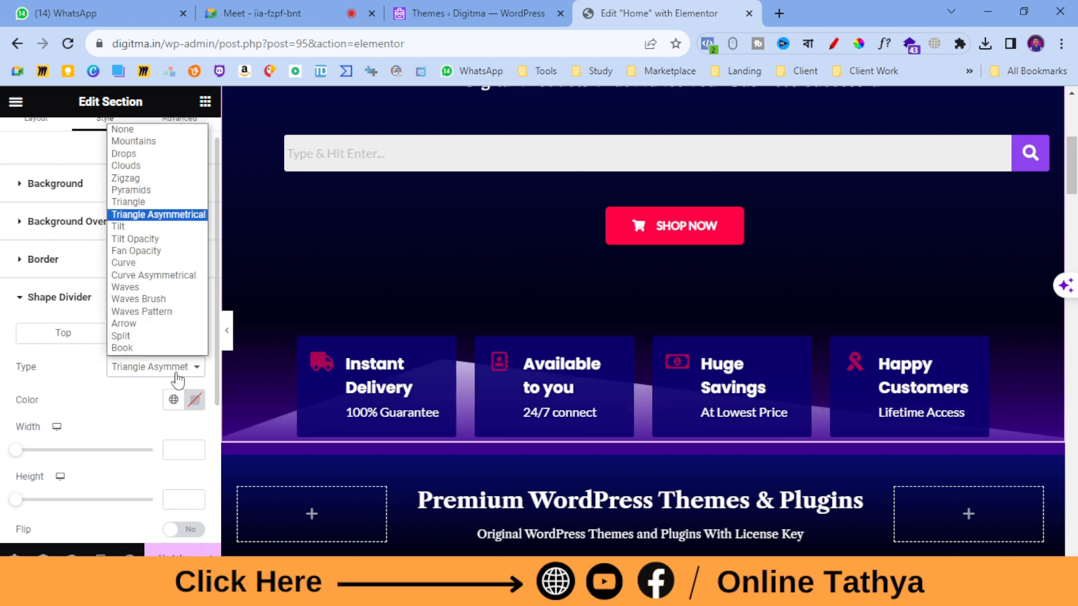
{"action": "left_click", "coordinate": [160, 303]}
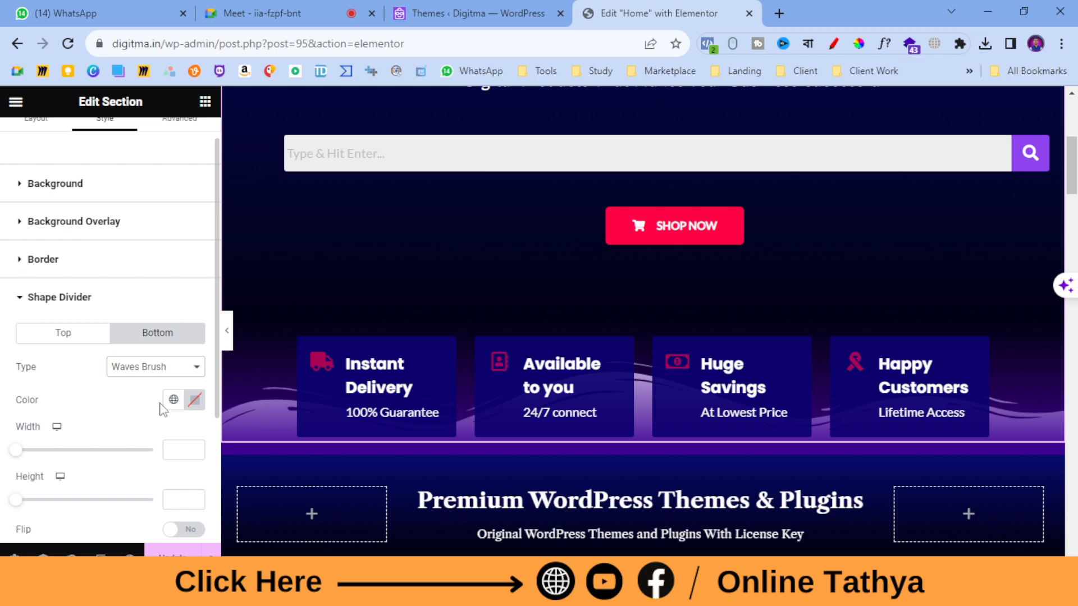
{"action": "scroll", "coordinate": [91, 357], "scroll_direction": "down", "scroll_amount": 2}
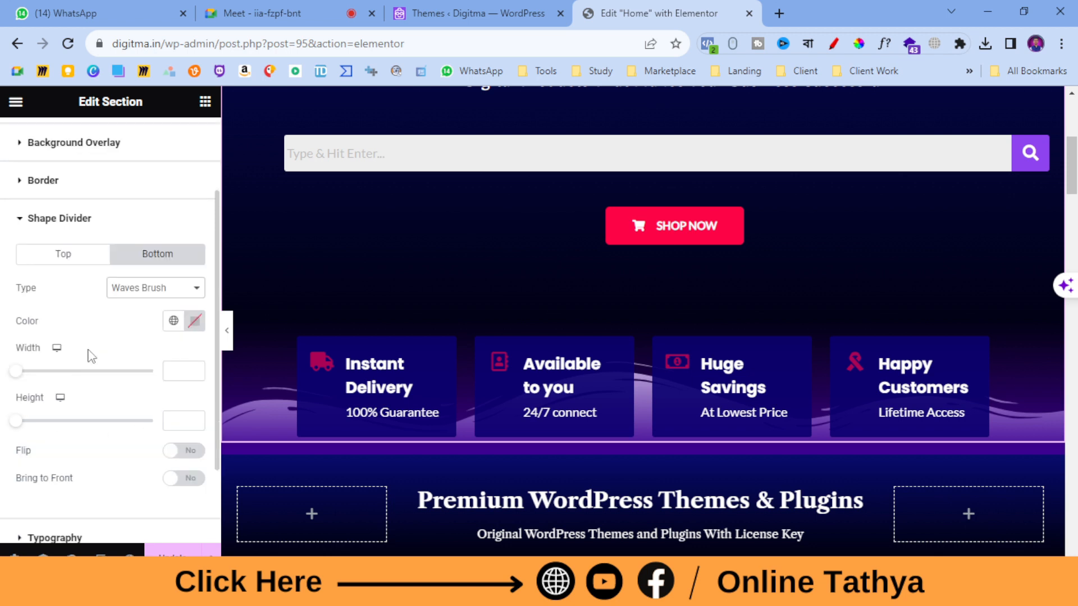
{"action": "scroll", "coordinate": [91, 354], "scroll_direction": "down", "scroll_amount": 2}
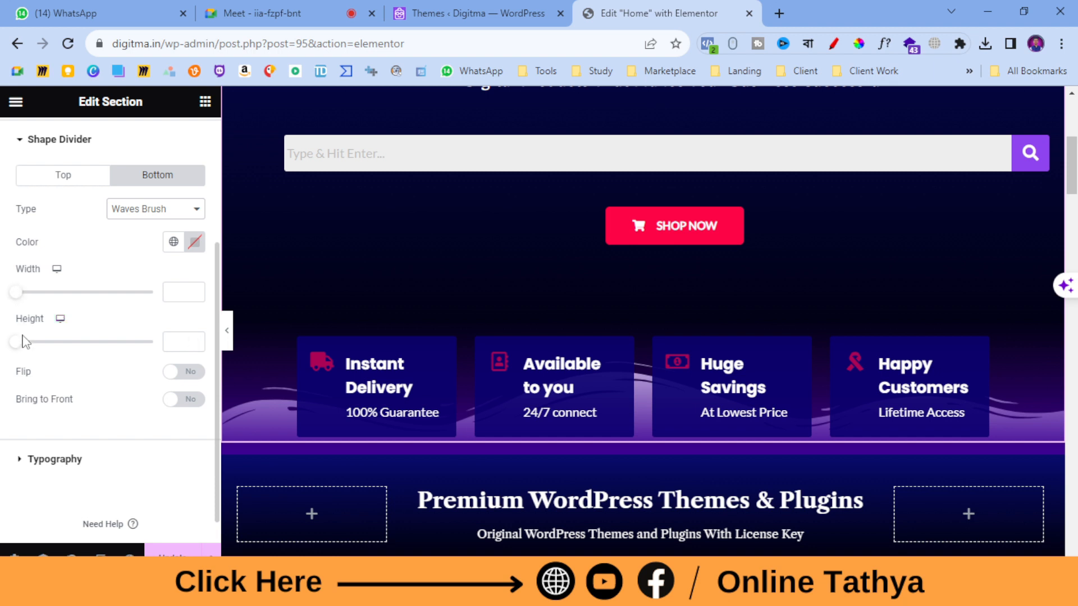
{"action": "left_click_drag", "start_coordinate": [23, 347], "coordinate": [55, 353]}
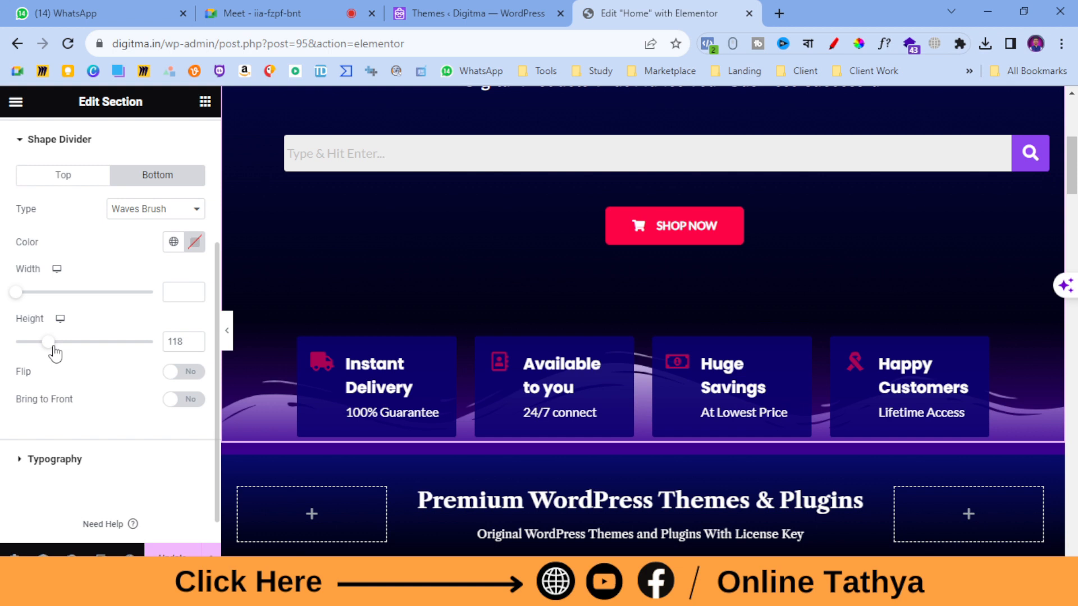
{"action": "type", "text": "120"}
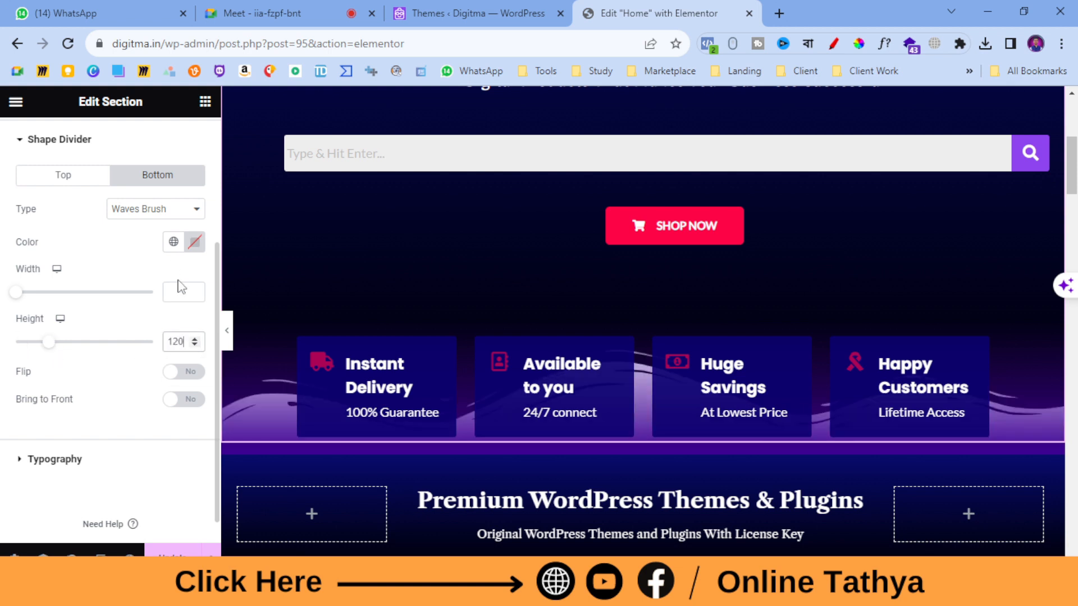
- Set the width of the hero section's Waves Brush divider to 140
{"action": "left_click_drag", "start_coordinate": [20, 298], "coordinate": [51, 309]}
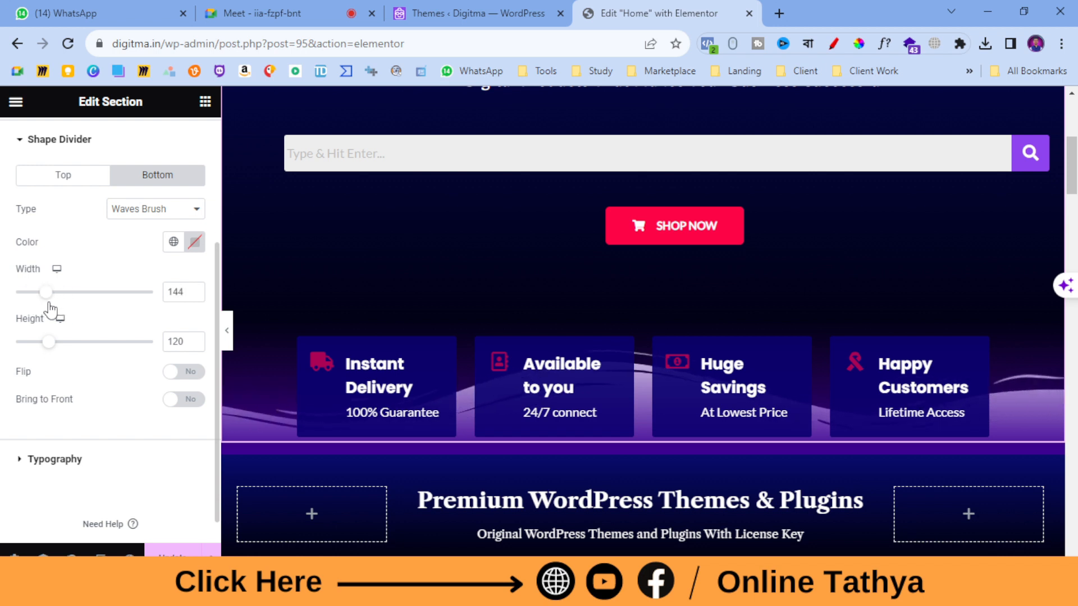
{"action": "double_click", "coordinate": [168, 292]}
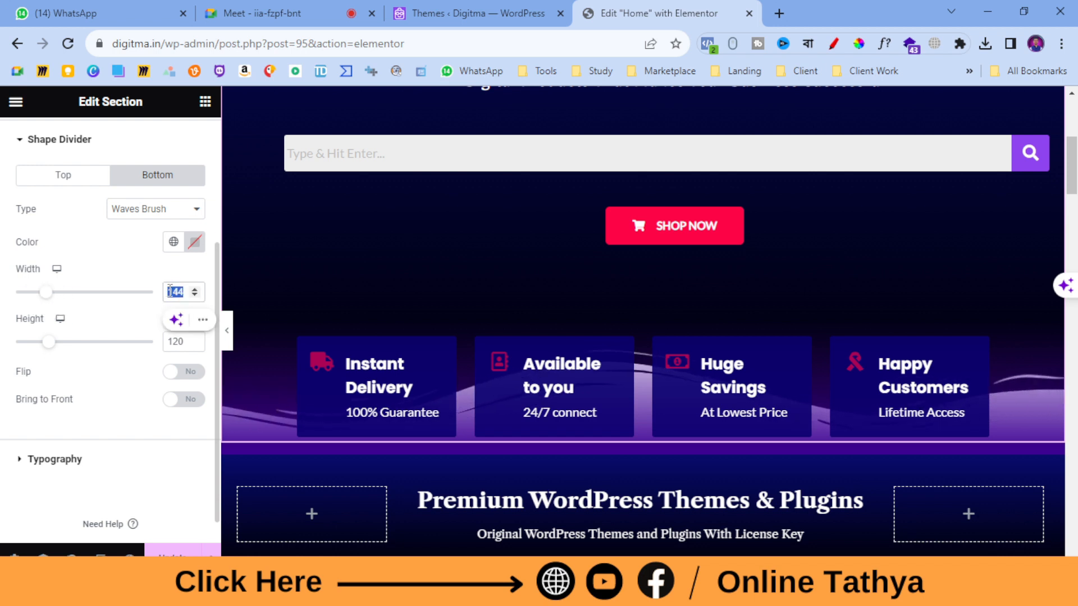
{"action": "type", "text": "142"}
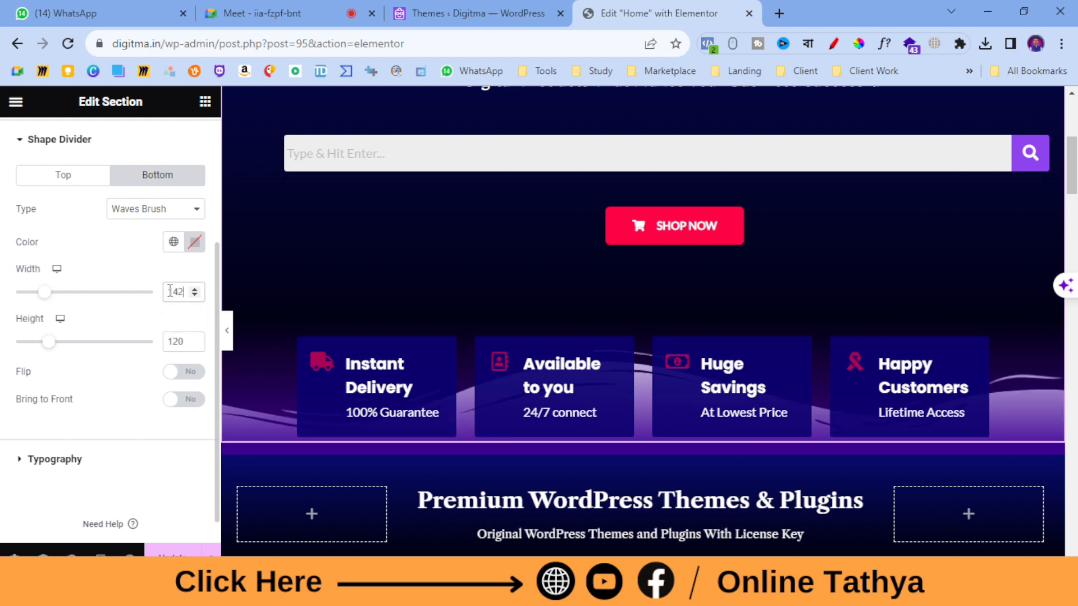
{"action": "key", "text": "BackSpace"}
{"action": "type", "text": "0"}
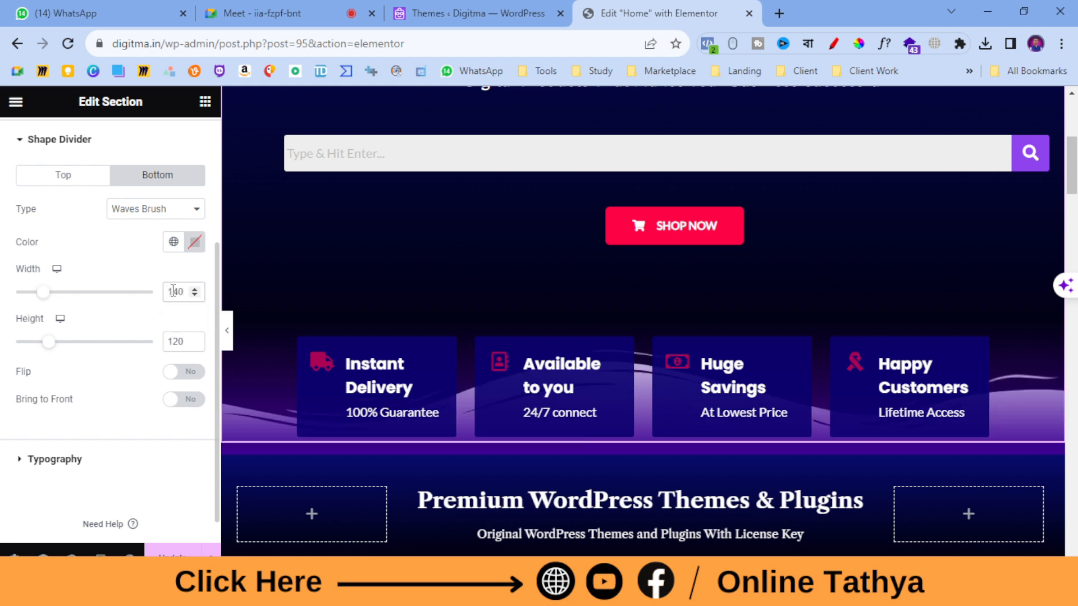
- Preview the hero section's wave divider across the full page width, and bring the editing panel back
{"action": "left_click", "coordinate": [205, 102]}
{"action": "left_click", "coordinate": [227, 324]}
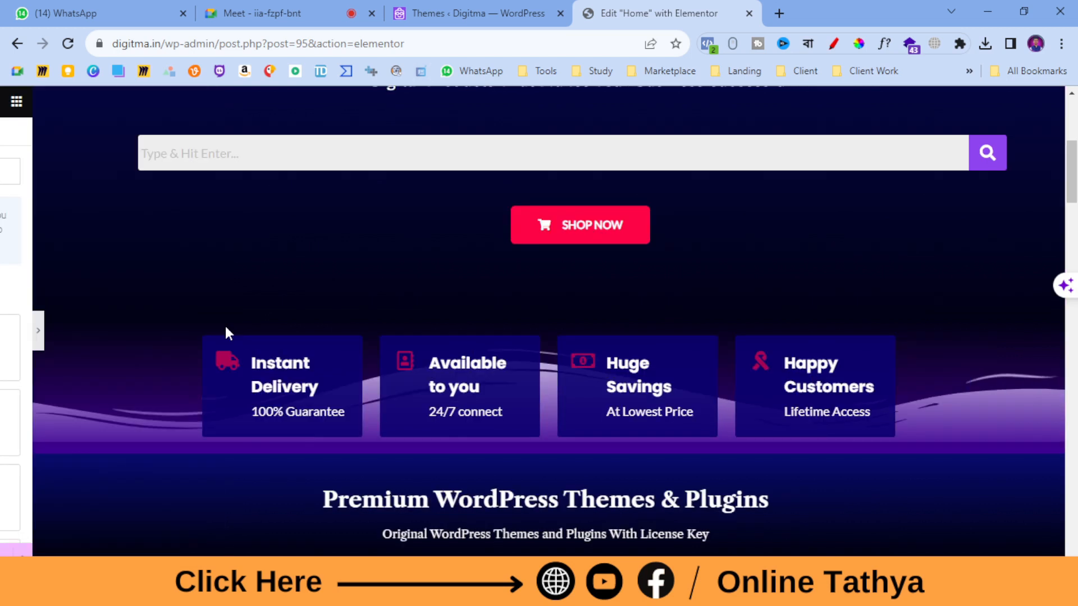
{"action": "scroll", "coordinate": [964, 377], "scroll_direction": "down", "scroll_amount": 1}
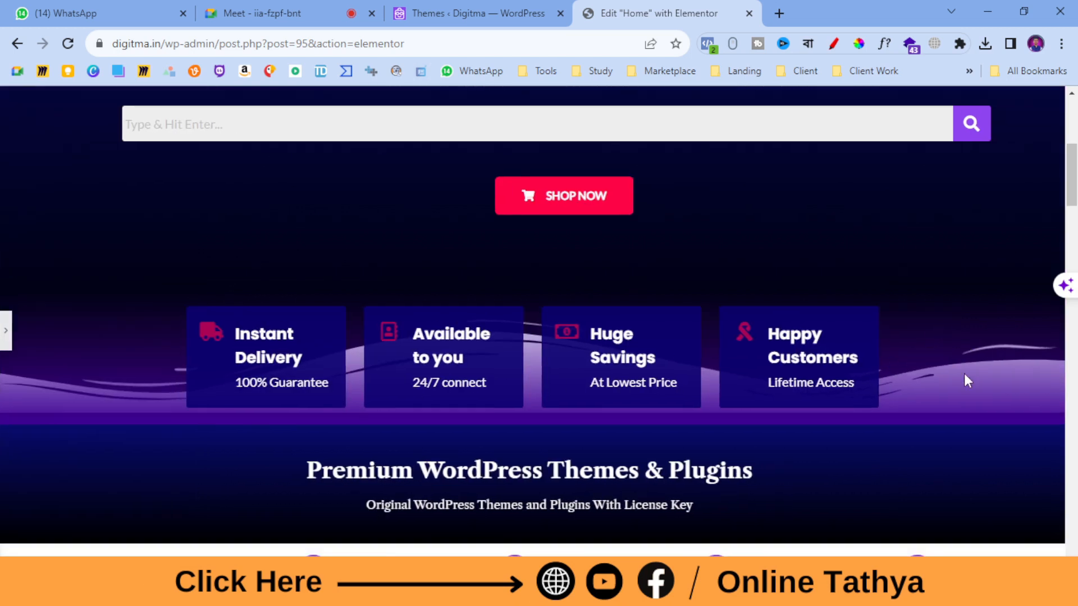
{"action": "left_click", "coordinate": [5, 334]}
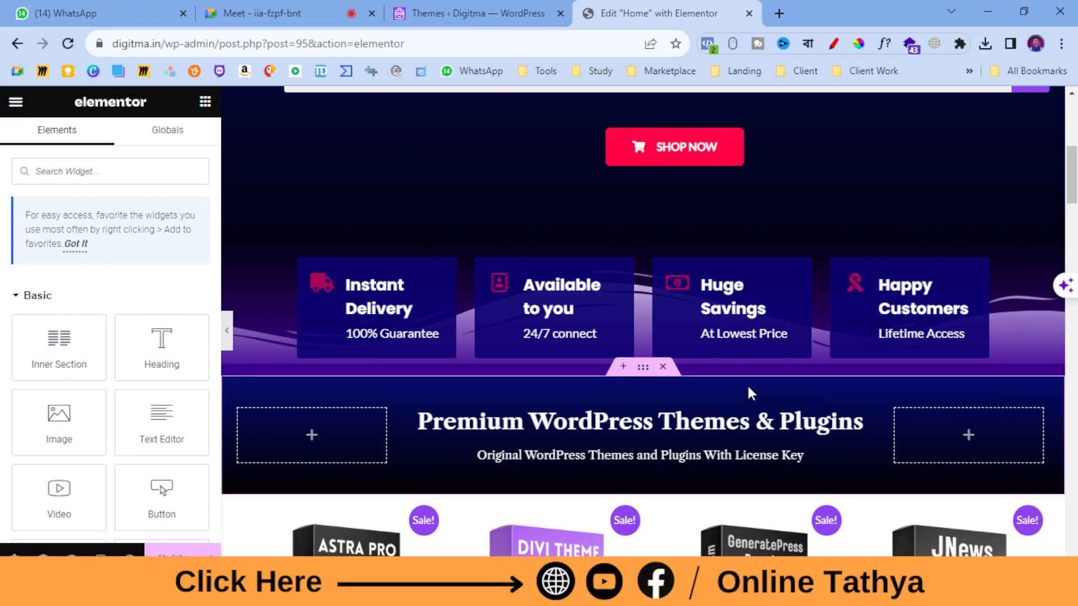
- Try a Waves Brush shape divider at the top of the Premium WordPress Themes & Plugins section
{"action": "left_click", "coordinate": [642, 367]}
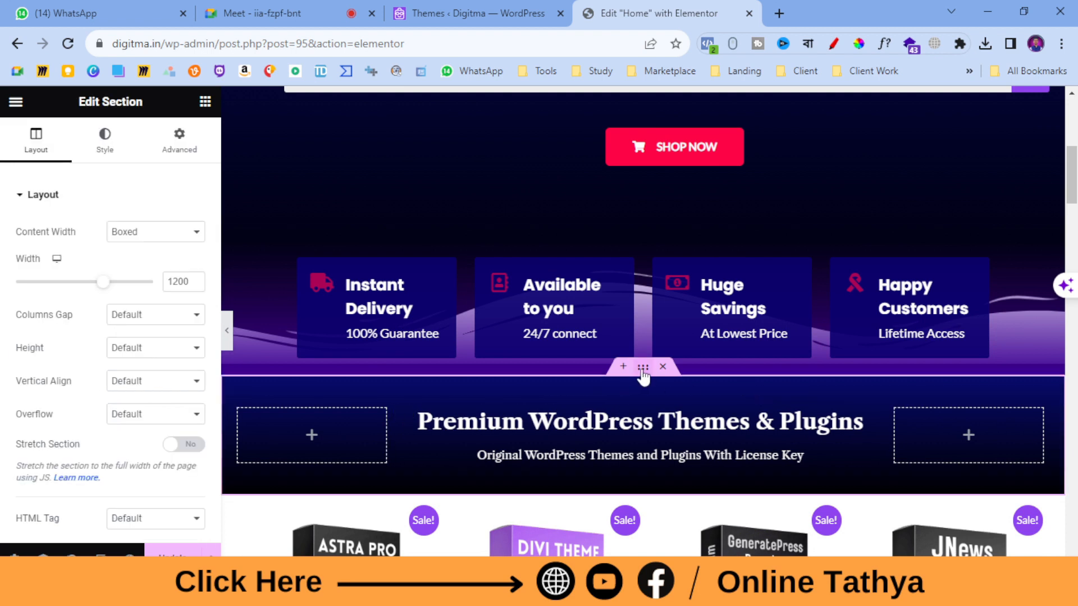
{"action": "left_click", "coordinate": [105, 141]}
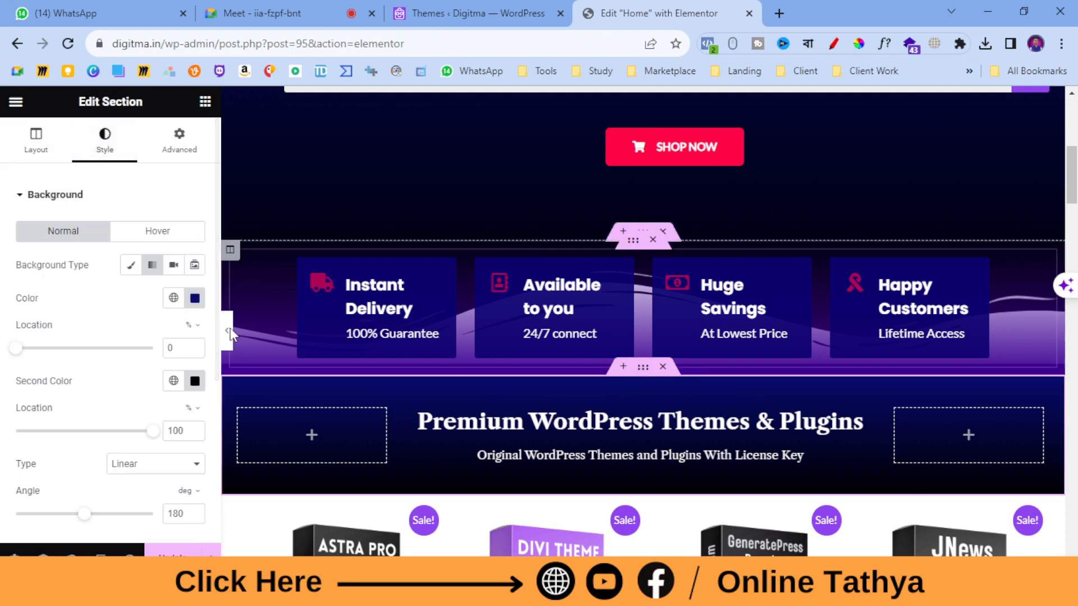
{"action": "scroll", "coordinate": [109, 264], "scroll_direction": "down", "scroll_amount": 2}
{"action": "scroll", "coordinate": [106, 270], "scroll_direction": "down", "scroll_amount": 3}
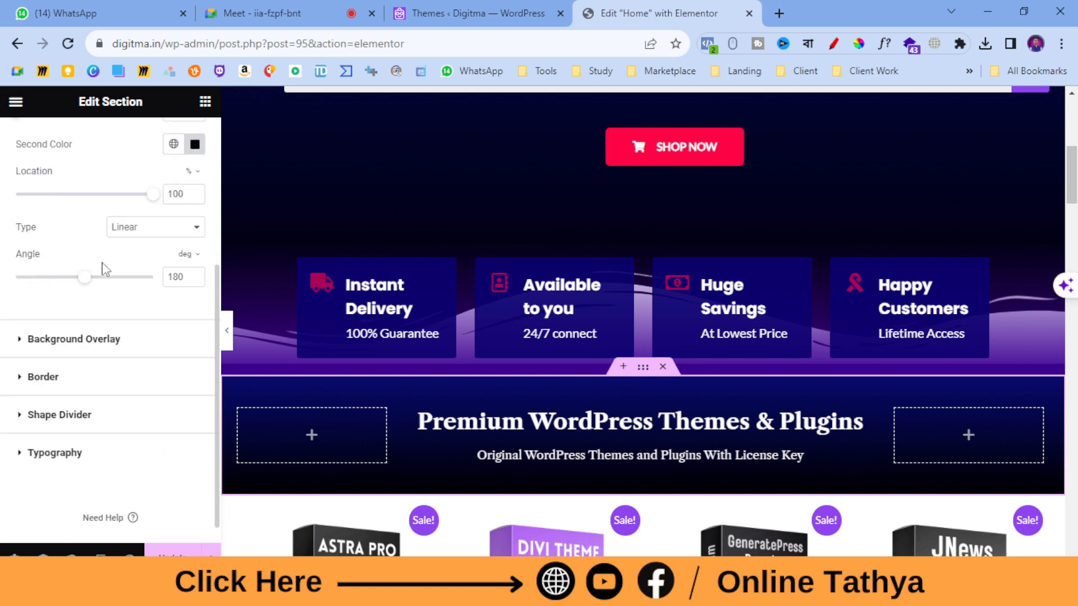
{"action": "left_click", "coordinate": [50, 415]}
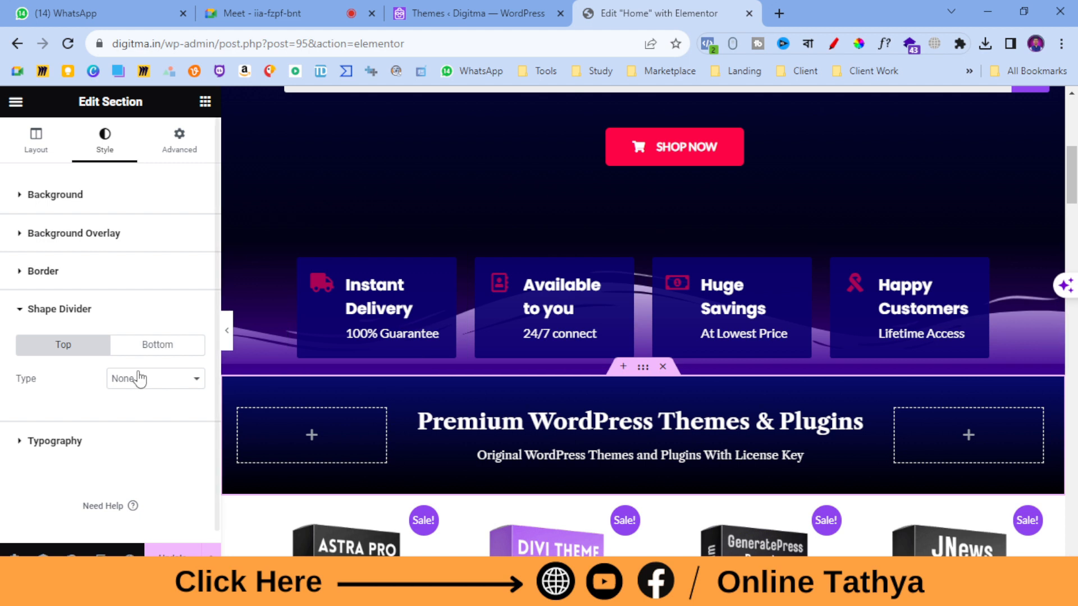
{"action": "left_click", "coordinate": [167, 350]}
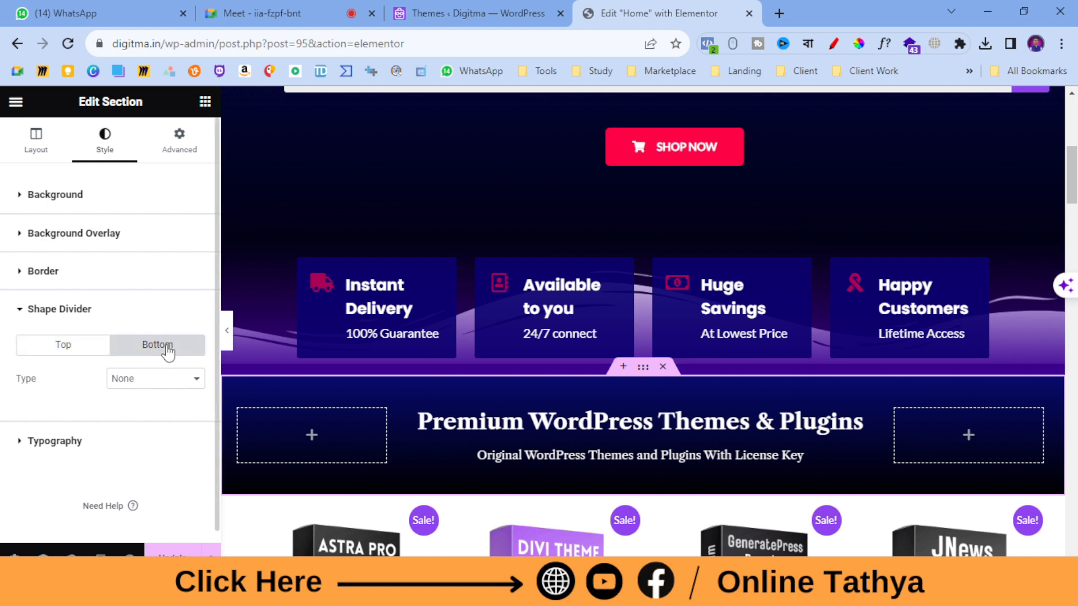
{"action": "left_click", "coordinate": [107, 351]}
{"action": "left_click", "coordinate": [176, 380]}
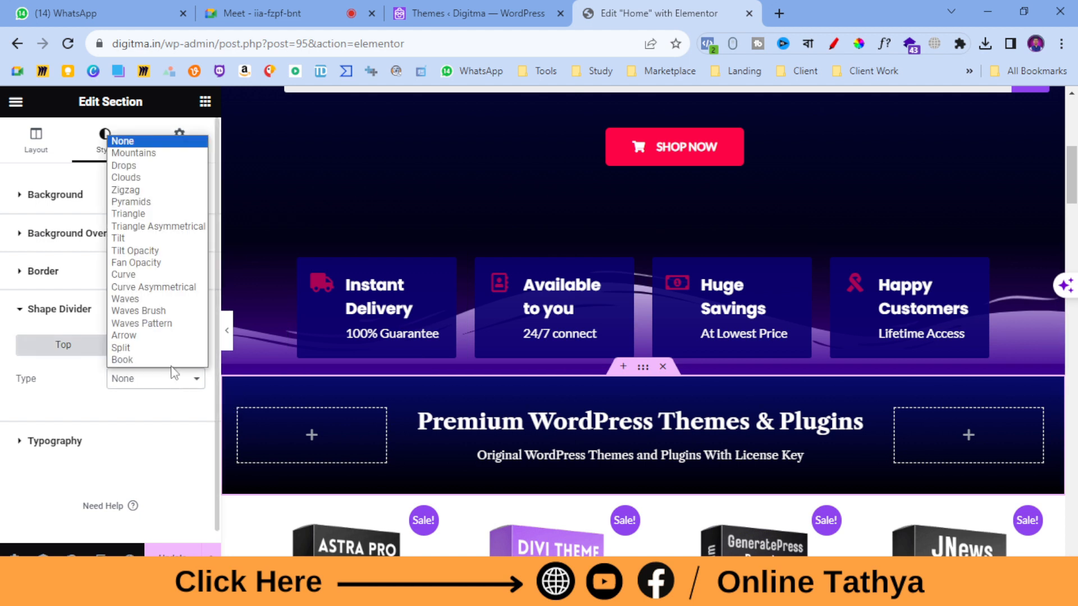
{"action": "left_click", "coordinate": [165, 309]}
- Try the Triangle shape for the Premium section's top divider, and reset its type to None
{"action": "left_click", "coordinate": [176, 387]}
{"action": "left_click", "coordinate": [132, 213]}
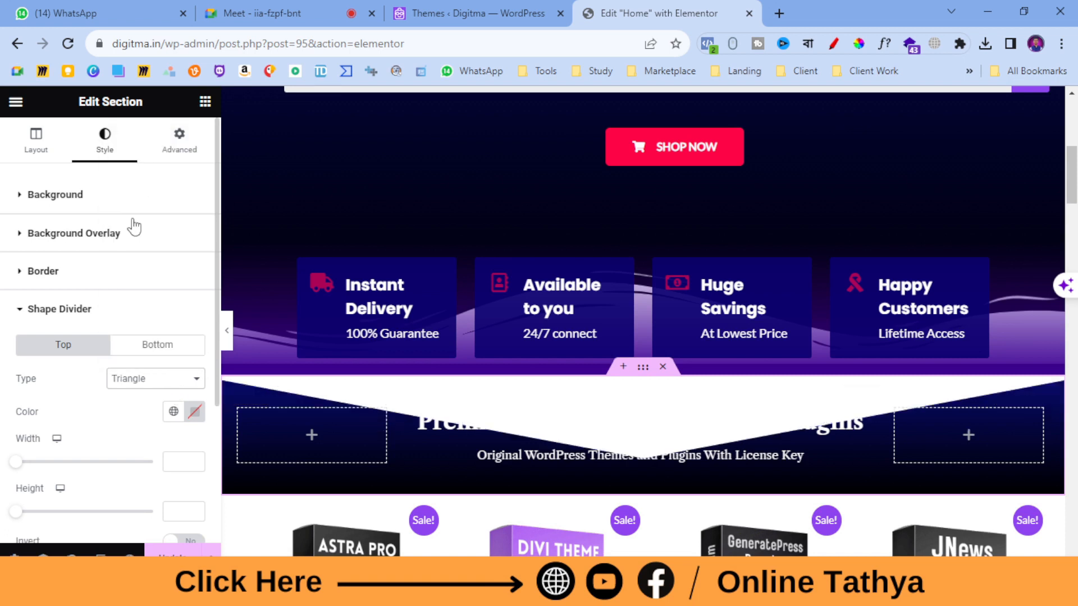
{"action": "left_click", "coordinate": [141, 380]}
{"action": "left_click", "coordinate": [126, 142]}
- Try the Waves Pattern and Waves shapes for the bottom divider of the Premium WordPress Themes & Plugins section
{"action": "left_click", "coordinate": [154, 344]}
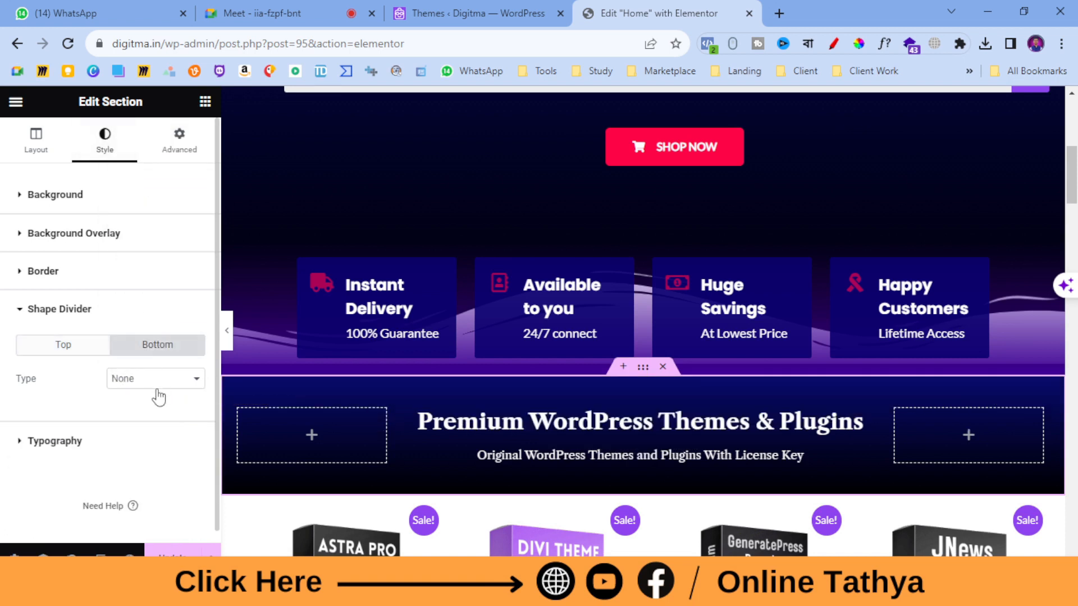
{"action": "left_click", "coordinate": [156, 387]}
{"action": "left_click", "coordinate": [154, 321]}
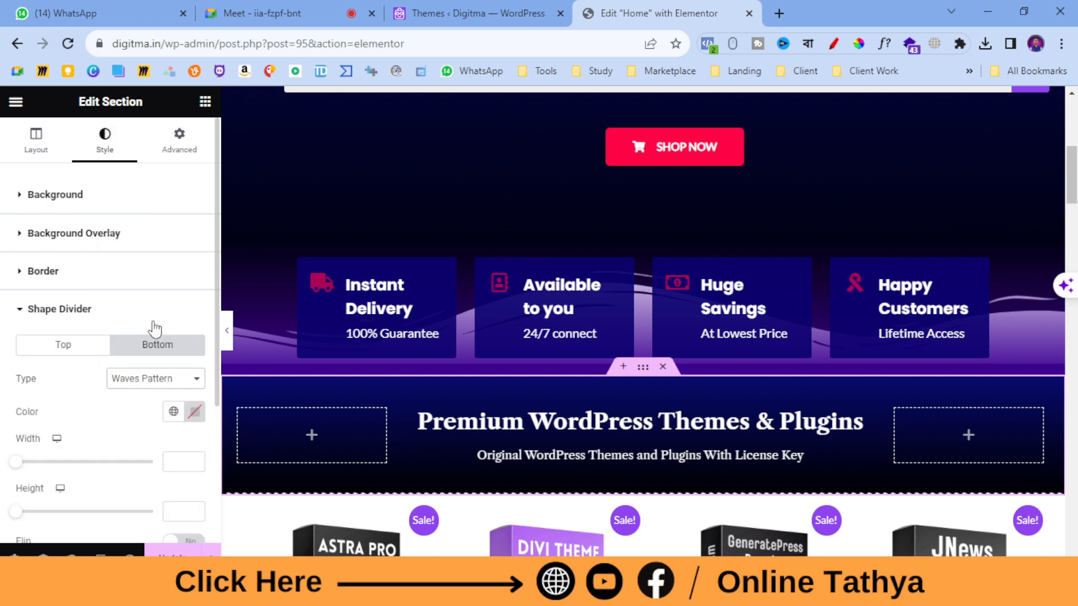
{"action": "left_click", "coordinate": [163, 387]}
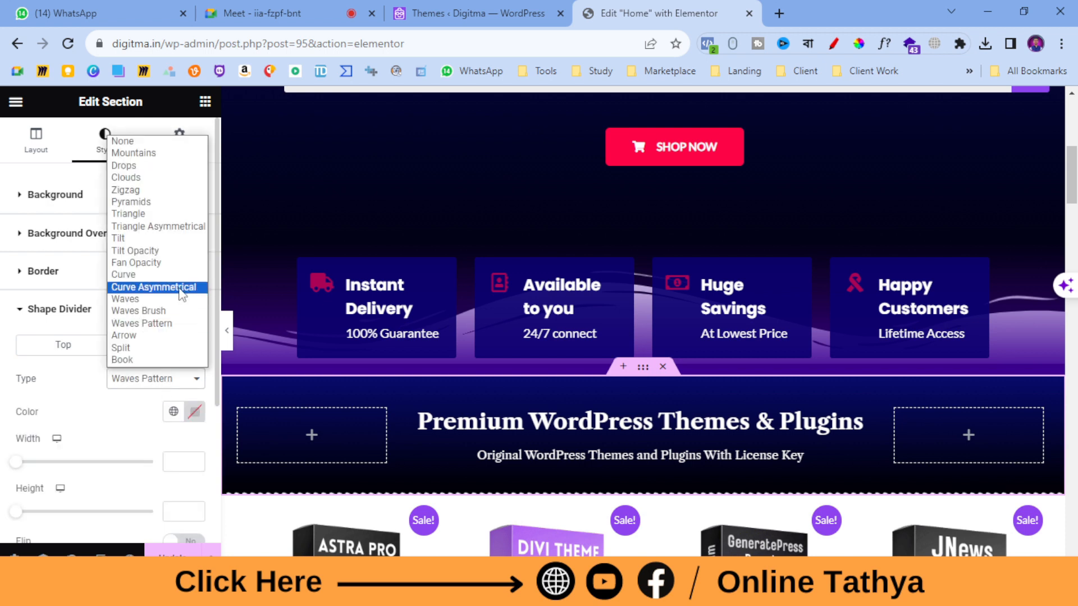
{"action": "left_click", "coordinate": [135, 299]}
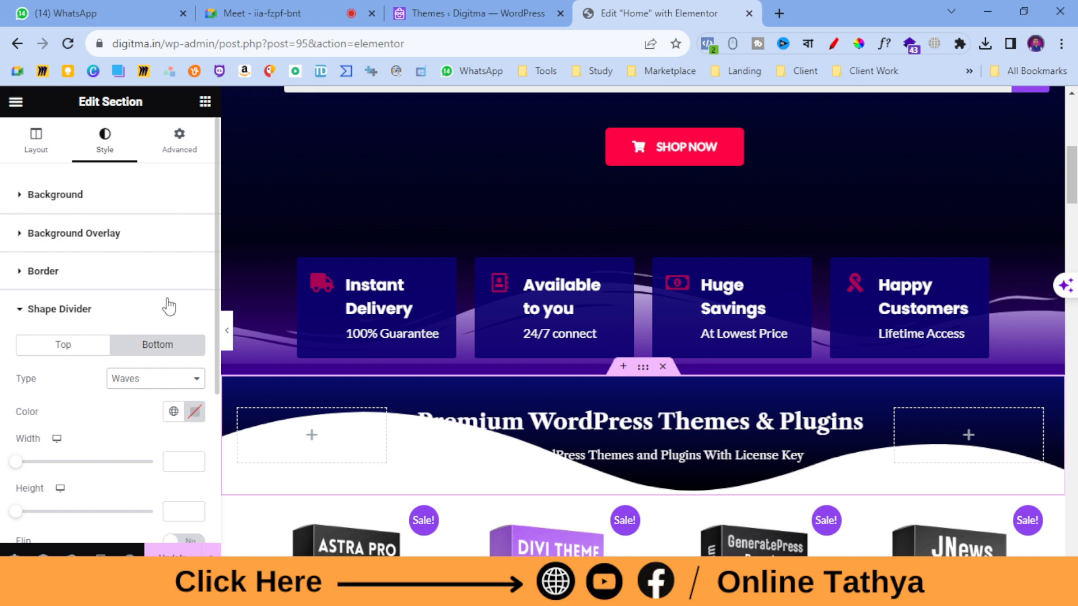
- Try the Tilt shape for the Premium section's bottom divider, and reset its type to None
{"action": "left_click", "coordinate": [167, 393]}
{"action": "left_click", "coordinate": [168, 237]}
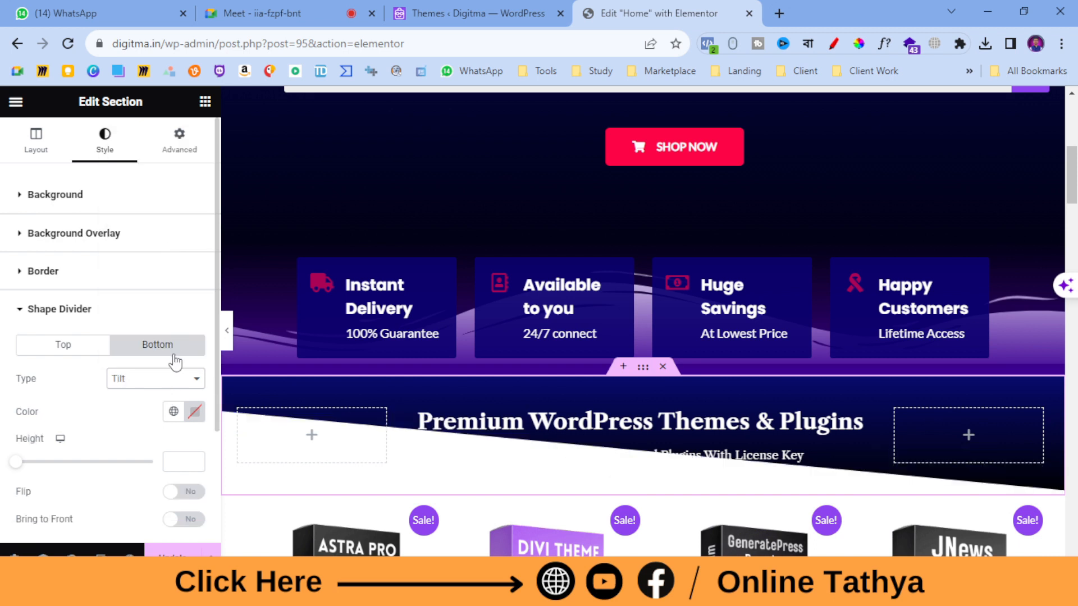
{"action": "left_click", "coordinate": [150, 379]}
{"action": "left_click", "coordinate": [147, 141]}
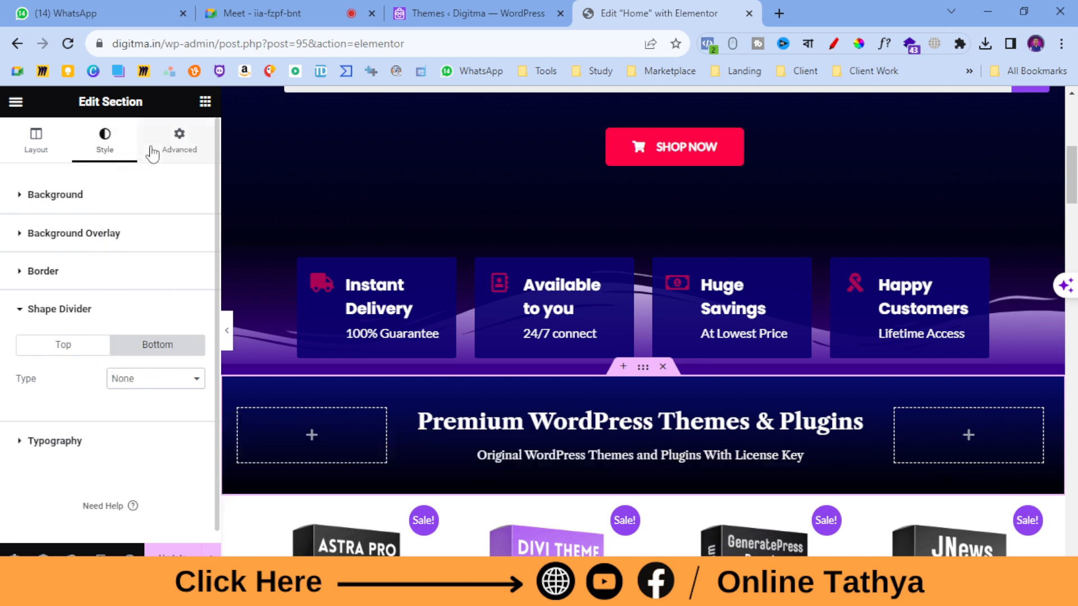
{"action": "scroll", "coordinate": [673, 263], "scroll_direction": "down", "scroll_amount": 3}
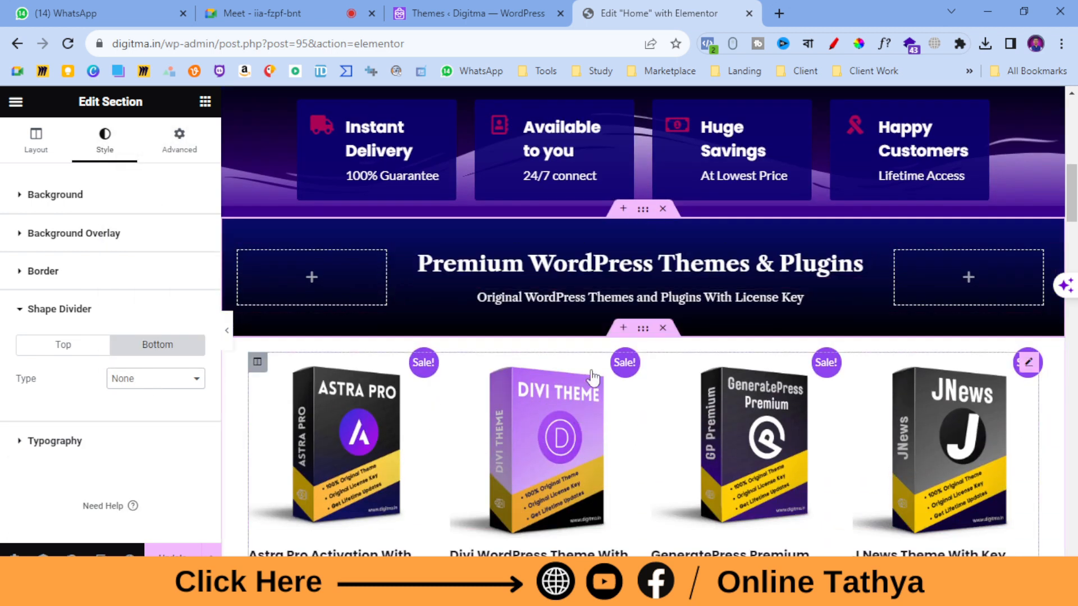
- Examine the style and layout settings of the theme products section directly below the Premium WordPress Themes & Plugins section
{"action": "scroll", "coordinate": [623, 371], "scroll_direction": "down", "scroll_amount": 5}
{"action": "scroll", "coordinate": [624, 365], "scroll_direction": "down", "scroll_amount": 3}
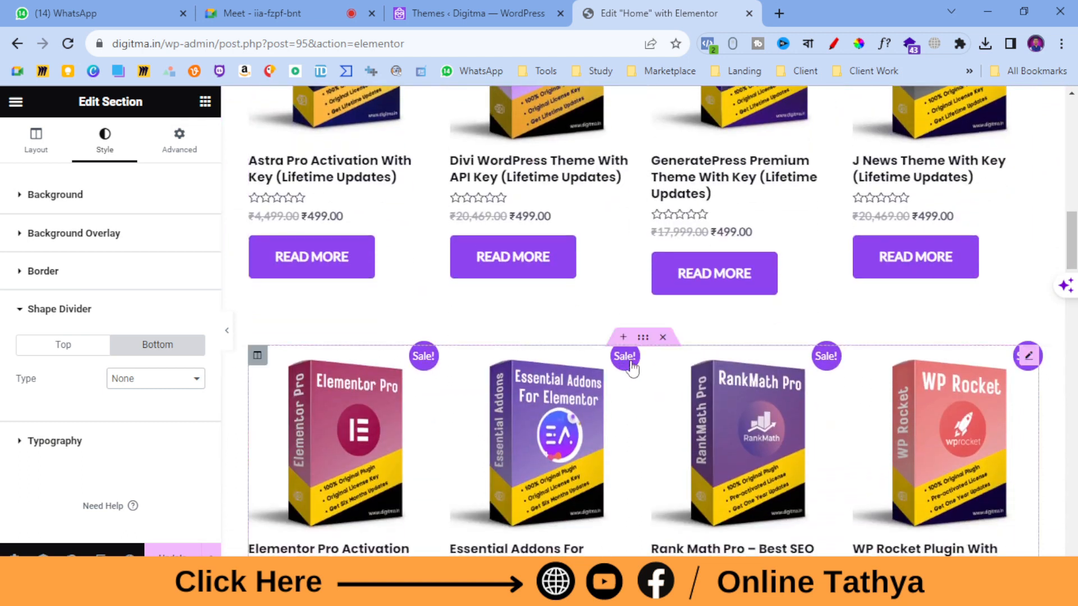
{"action": "scroll", "coordinate": [620, 371], "scroll_direction": "up", "scroll_amount": 7}
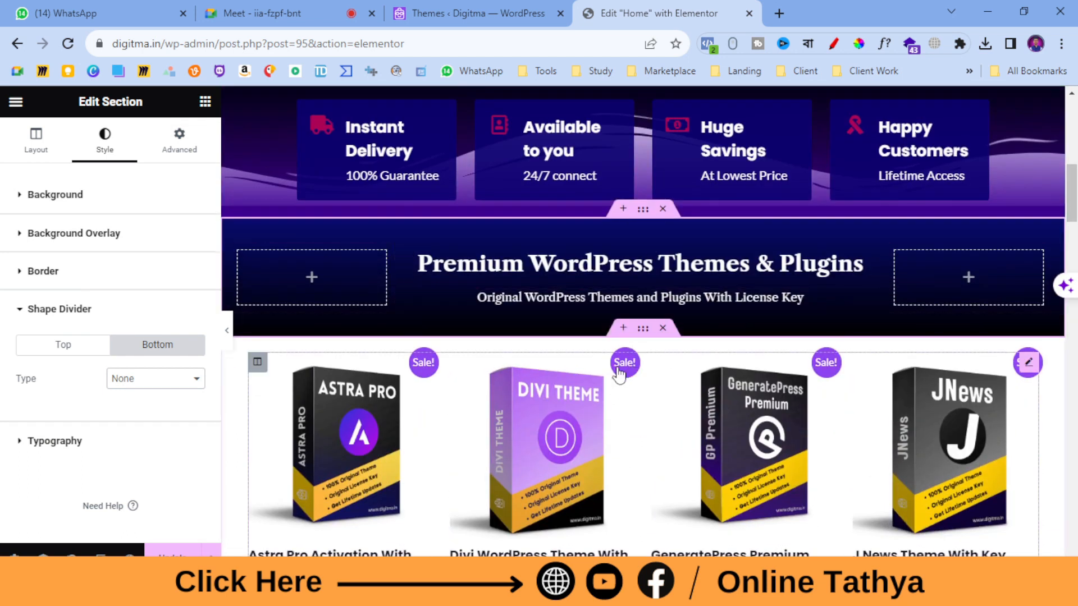
{"action": "left_click", "coordinate": [644, 330]}
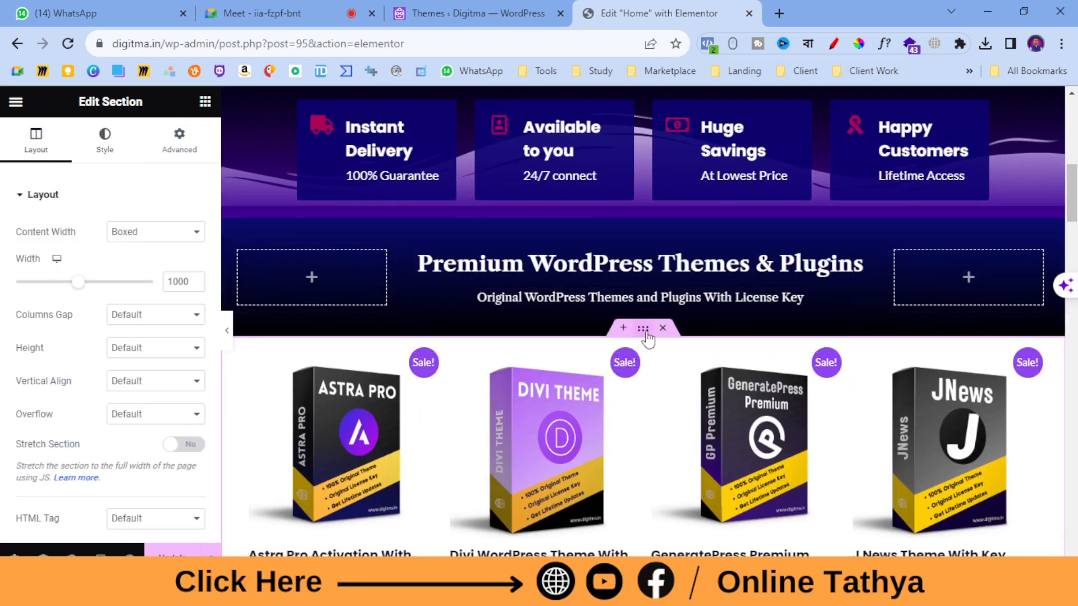
{"action": "left_click", "coordinate": [128, 142]}
{"action": "left_click", "coordinate": [36, 141]}
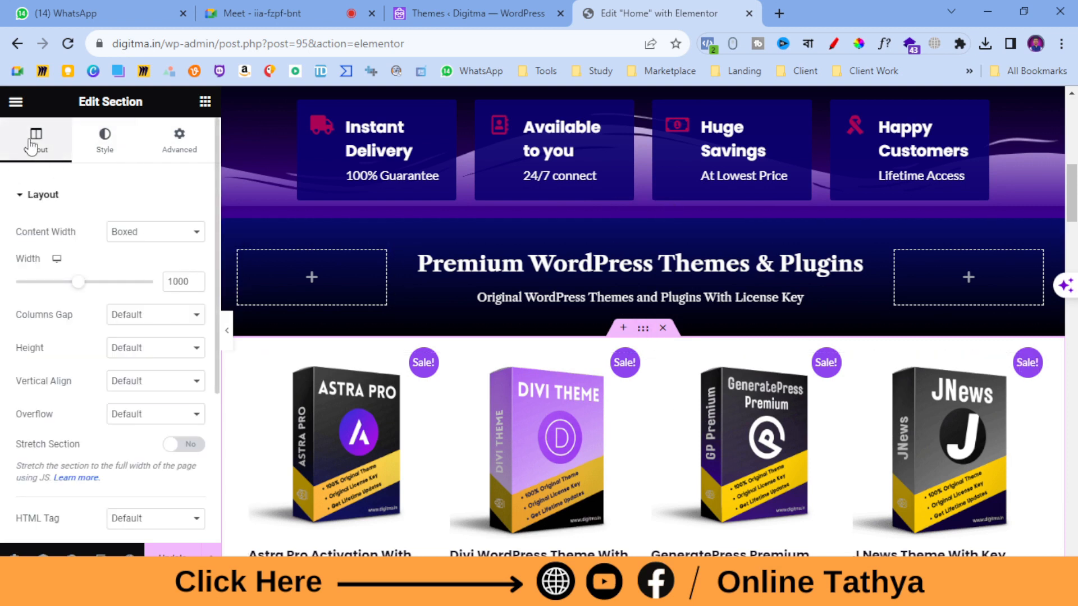
{"action": "scroll", "coordinate": [65, 221], "scroll_direction": "down", "scroll_amount": 4}
{"action": "scroll", "coordinate": [71, 220], "scroll_direction": "up", "scroll_amount": 4}
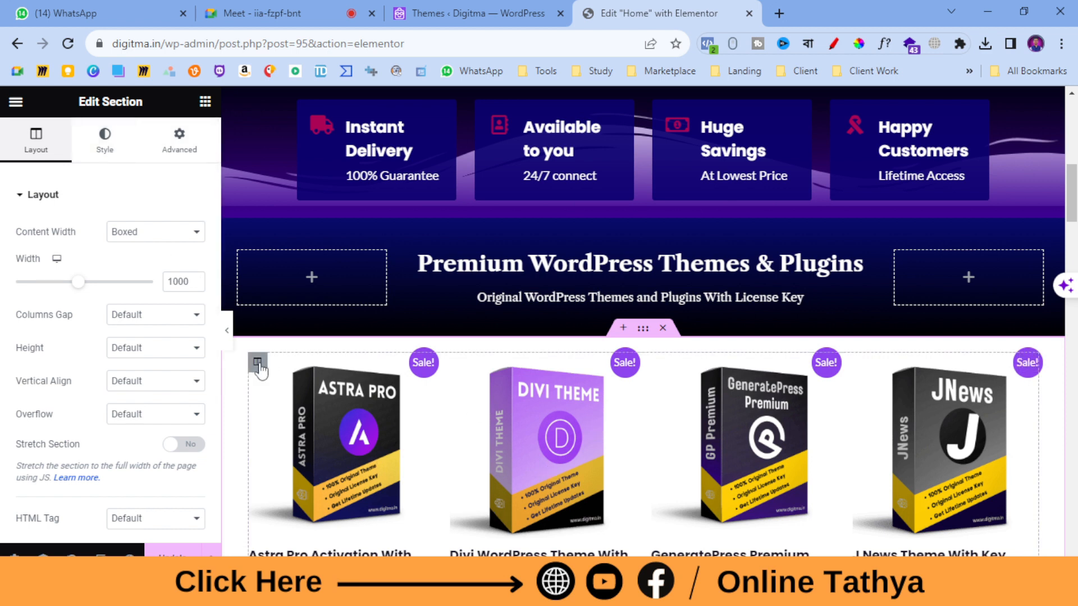
- Check the style and advanced settings of the column holding the theme products
{"action": "left_click", "coordinate": [257, 362]}
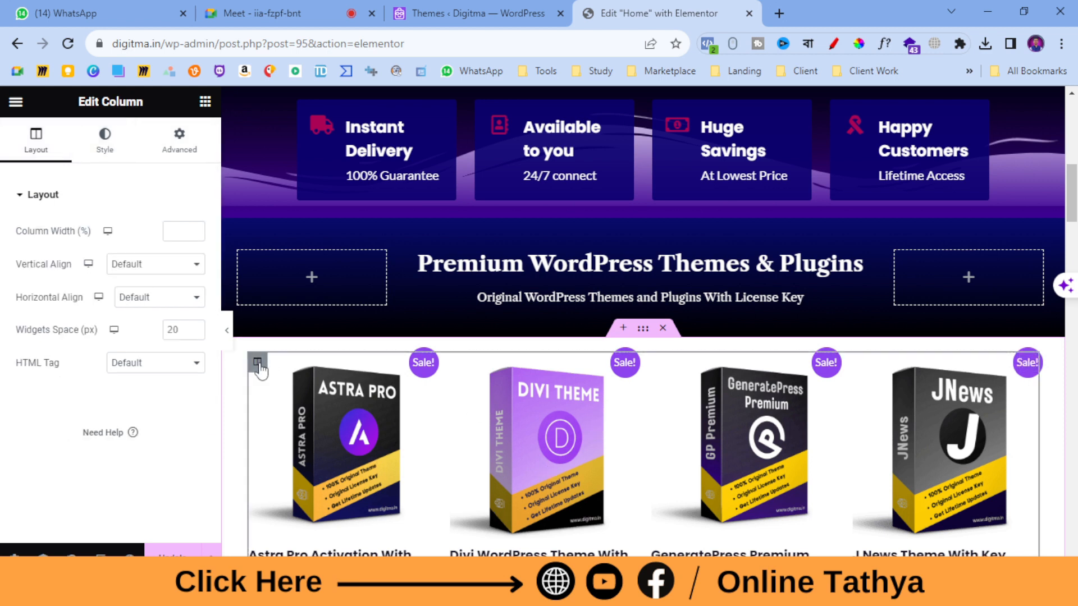
{"action": "left_click", "coordinate": [118, 138]}
{"action": "left_click", "coordinate": [177, 141]}
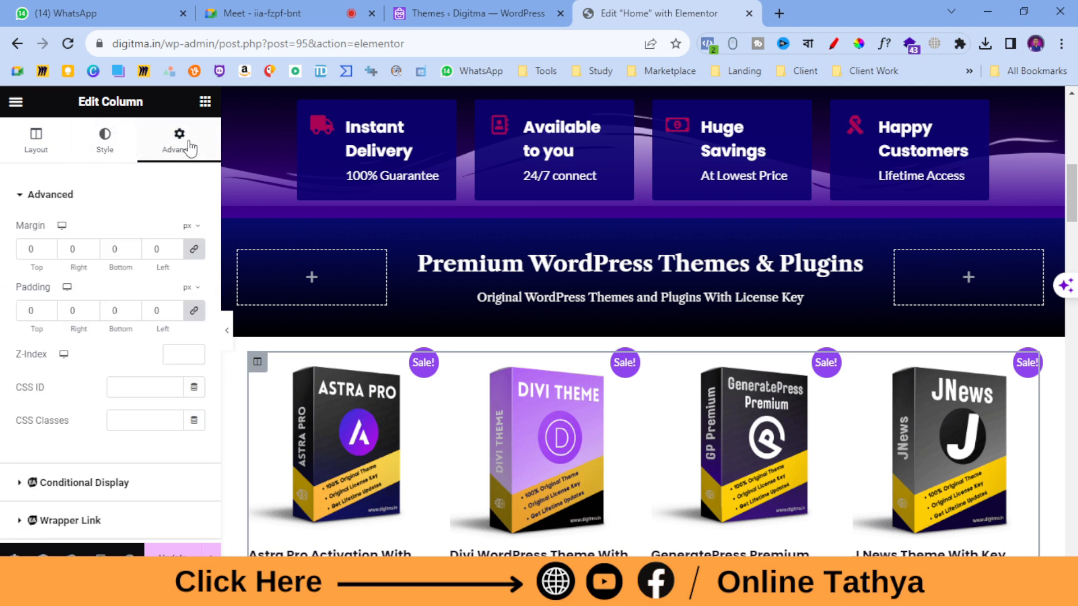
{"action": "scroll", "coordinate": [568, 452], "scroll_direction": "down", "scroll_amount": 5}
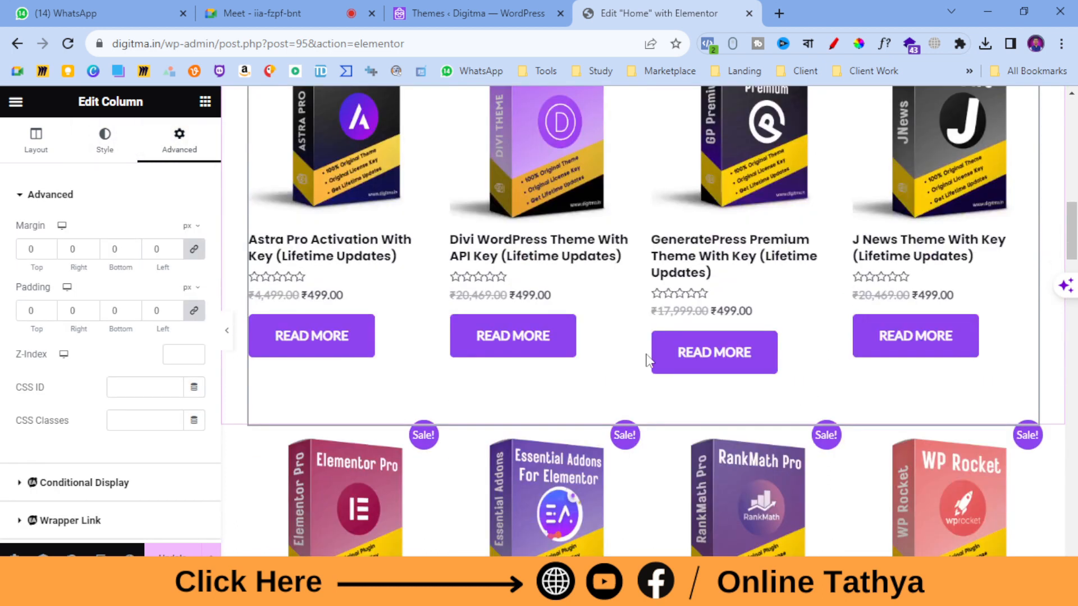
{"action": "scroll", "coordinate": [647, 359], "scroll_direction": "up", "scroll_amount": 4}
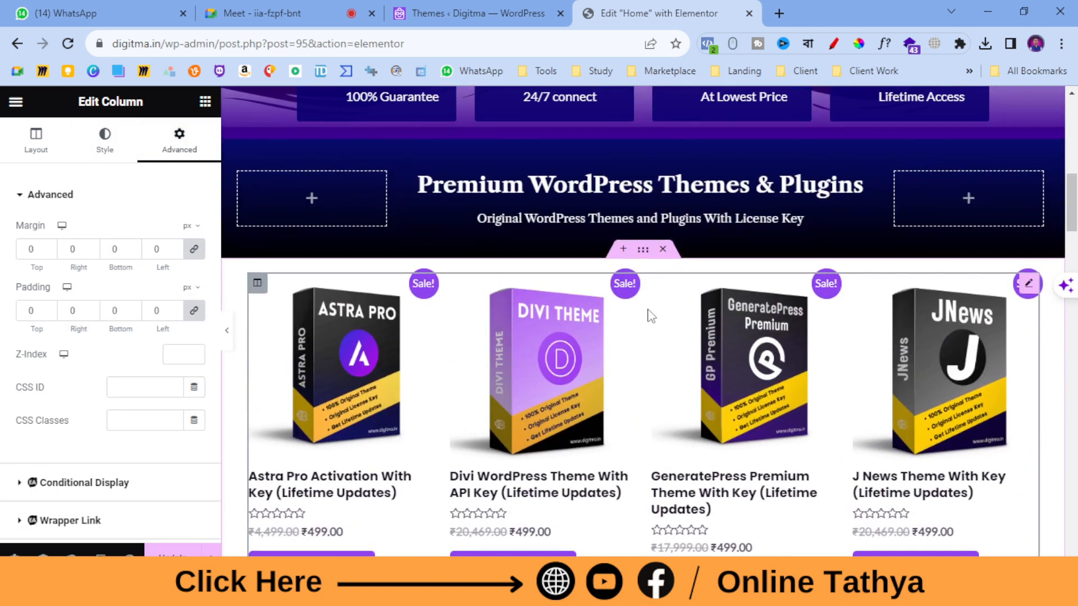
- Examine the Structure, Particles and Layout settings of the theme products section
{"action": "left_click", "coordinate": [643, 249]}
{"action": "scroll", "coordinate": [44, 294], "scroll_direction": "down", "scroll_amount": 4}
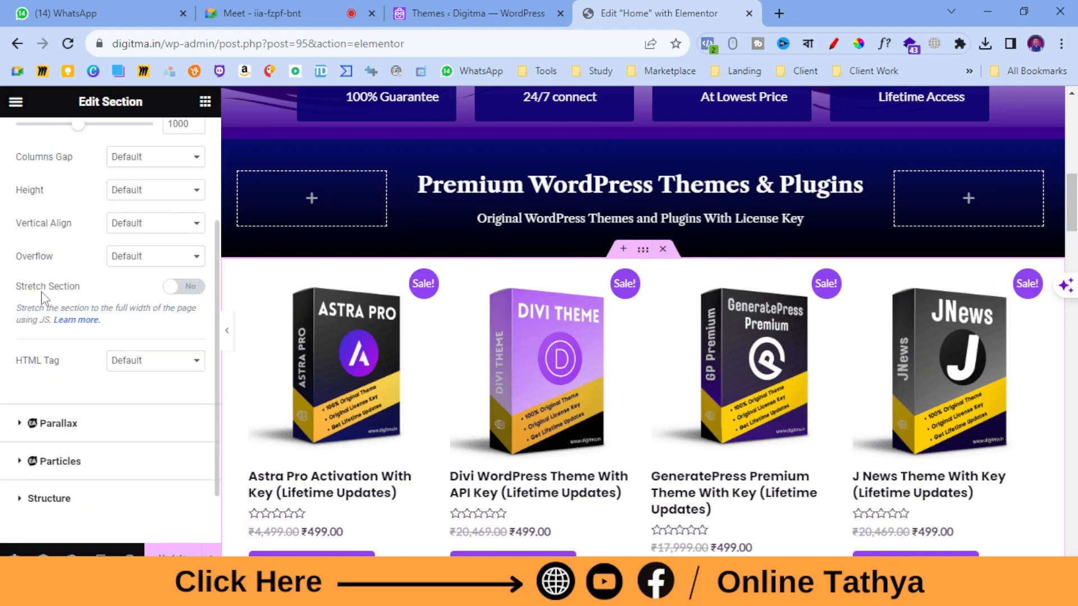
{"action": "left_click", "coordinate": [42, 441]}
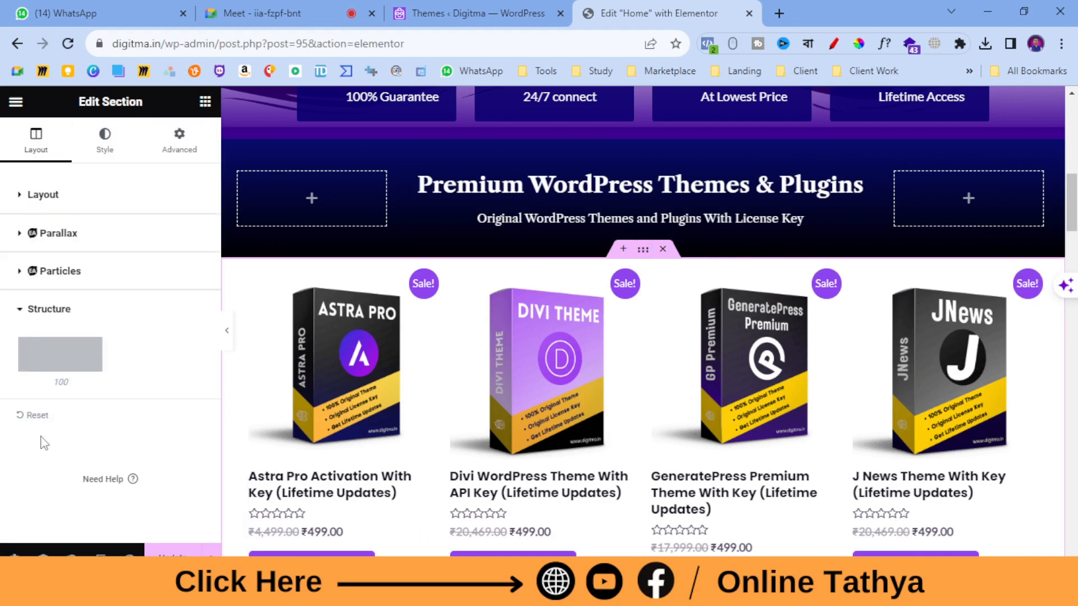
{"action": "left_click", "coordinate": [62, 273]}
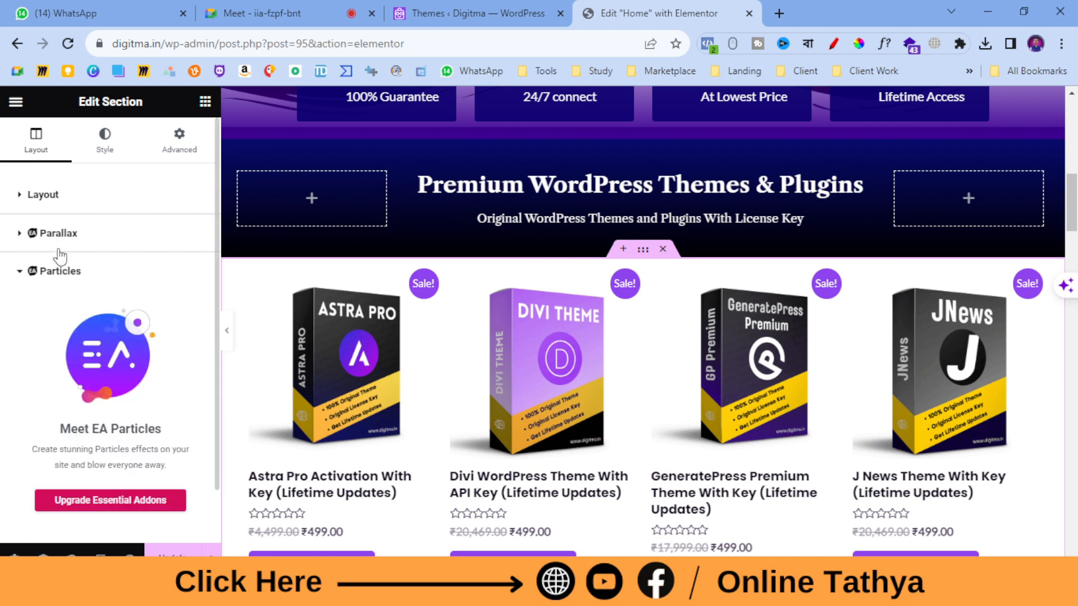
{"action": "left_click", "coordinate": [60, 250]}
{"action": "left_click", "coordinate": [43, 195]}
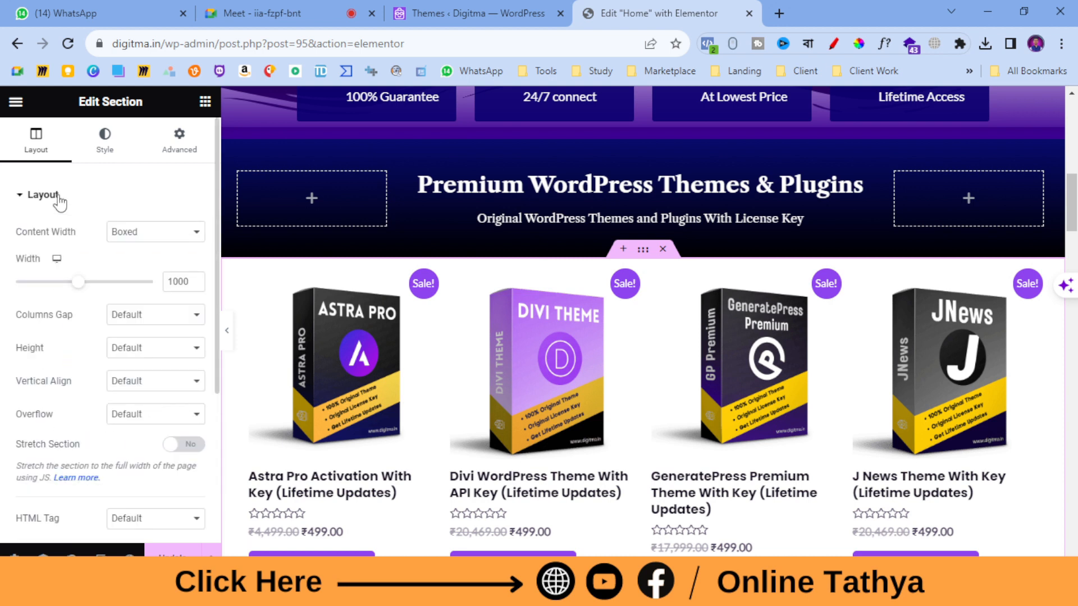
- Check the layout, style and advanced settings of the column holding the plugin products
{"action": "scroll", "coordinate": [404, 348], "scroll_direction": "down", "scroll_amount": 8}
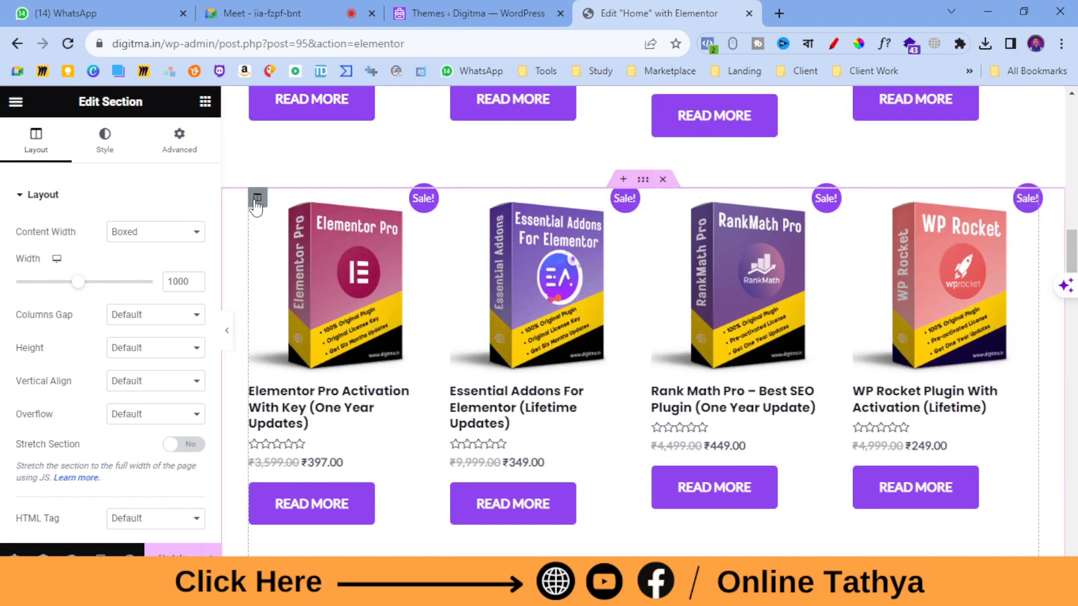
{"action": "left_click", "coordinate": [256, 200]}
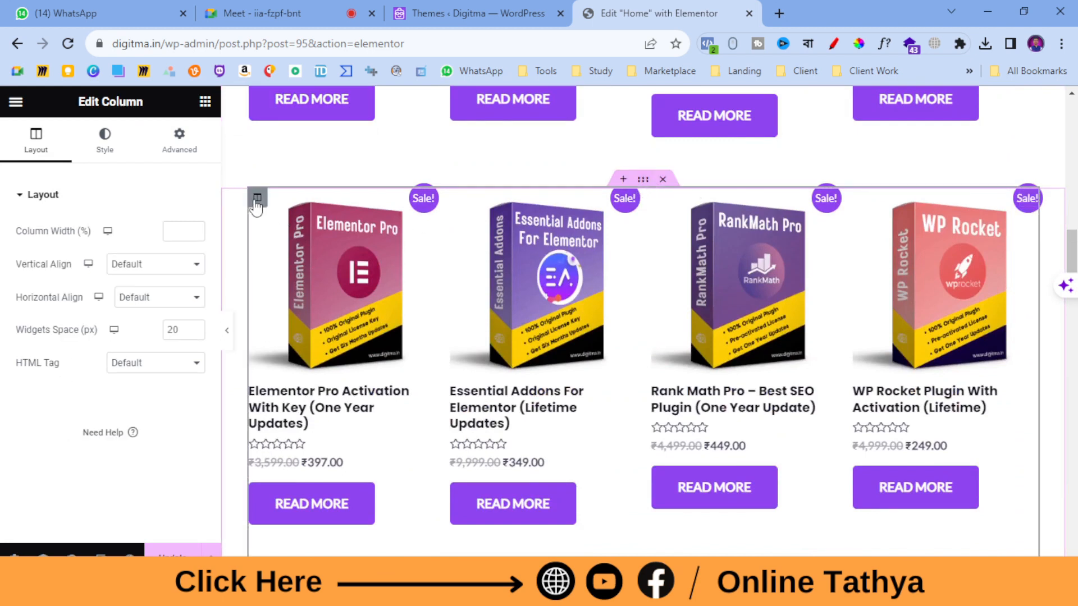
{"action": "left_click", "coordinate": [105, 139]}
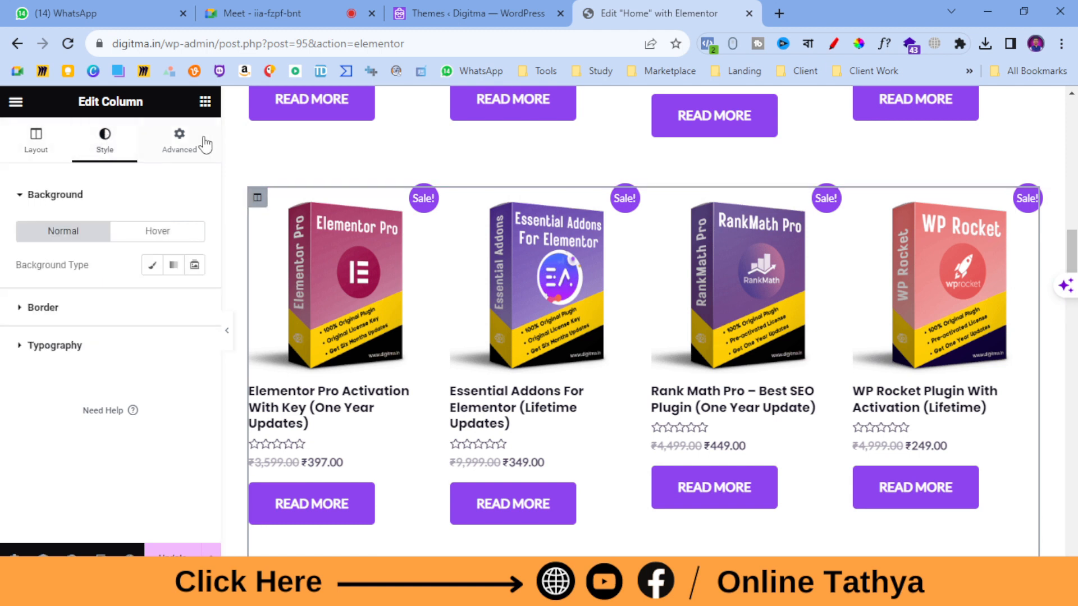
{"action": "left_click", "coordinate": [183, 143]}
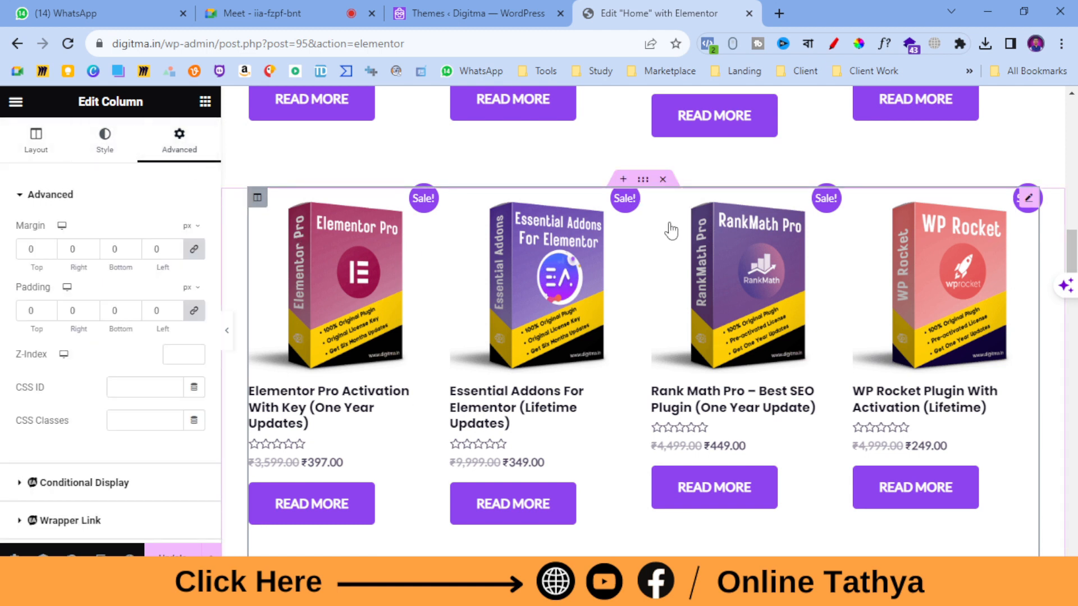
- Inspect the shortcodes of the plugin, theme and software product grids
{"action": "left_click", "coordinate": [568, 259]}
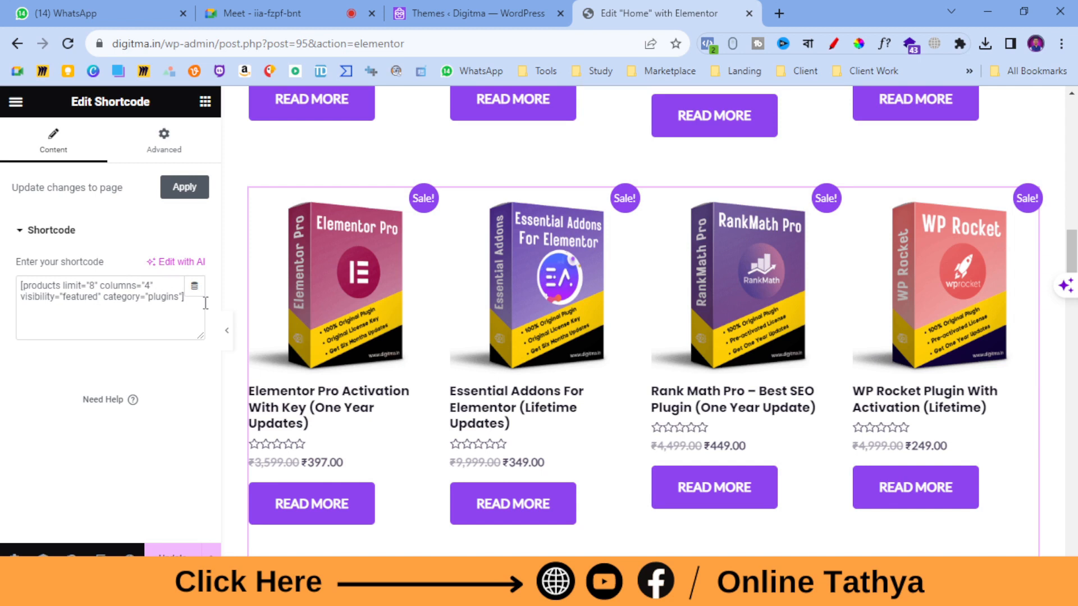
{"action": "scroll", "coordinate": [648, 315], "scroll_direction": "up", "scroll_amount": 5}
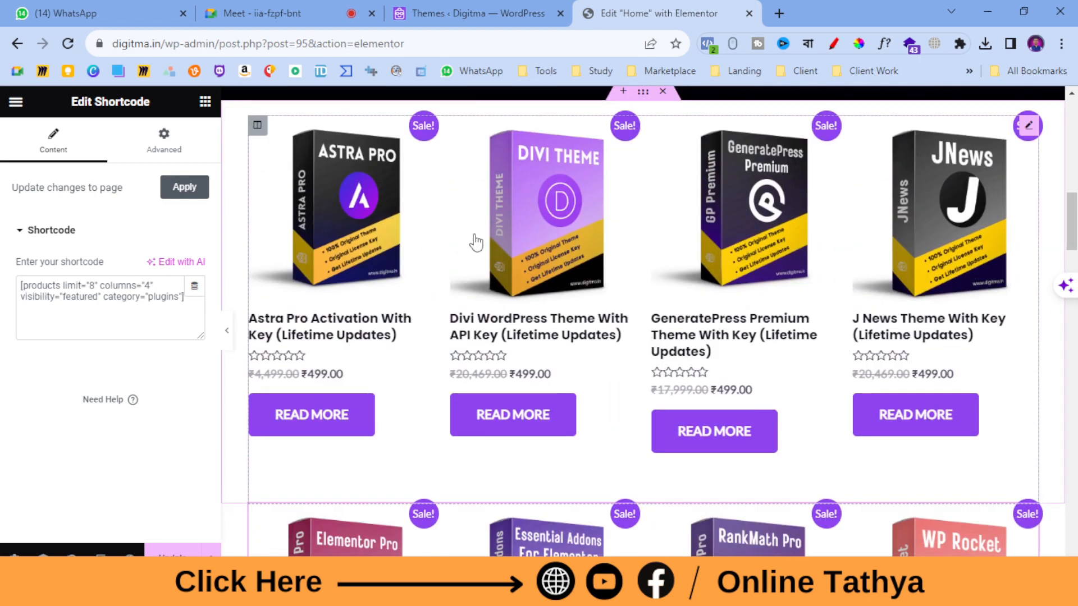
{"action": "left_click", "coordinate": [452, 240]}
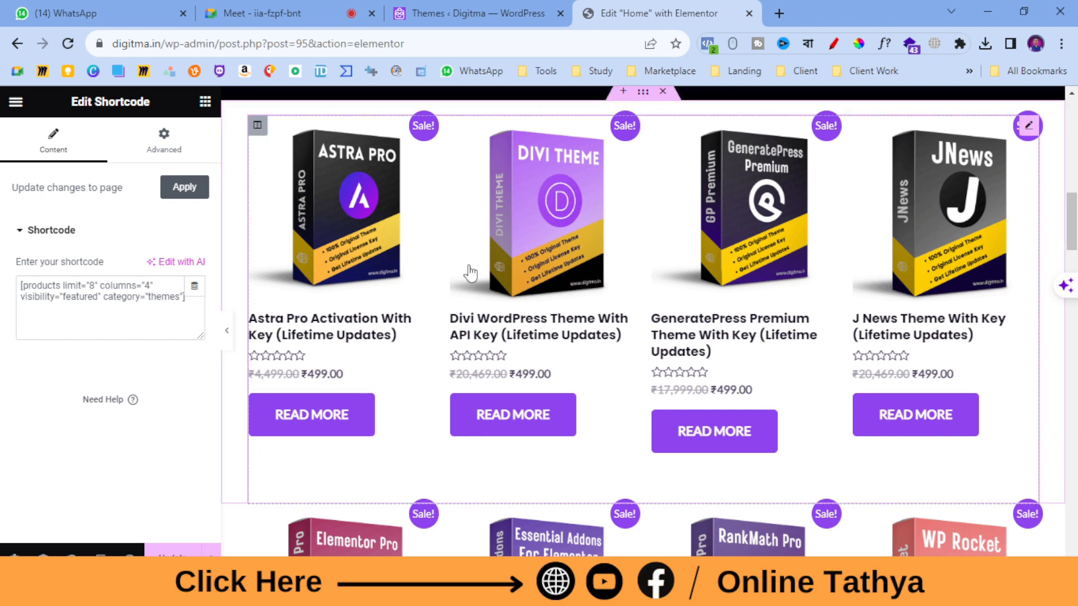
{"action": "scroll", "coordinate": [470, 274], "scroll_direction": "down", "scroll_amount": 4}
{"action": "scroll", "coordinate": [499, 385], "scroll_direction": "down", "scroll_amount": 7}
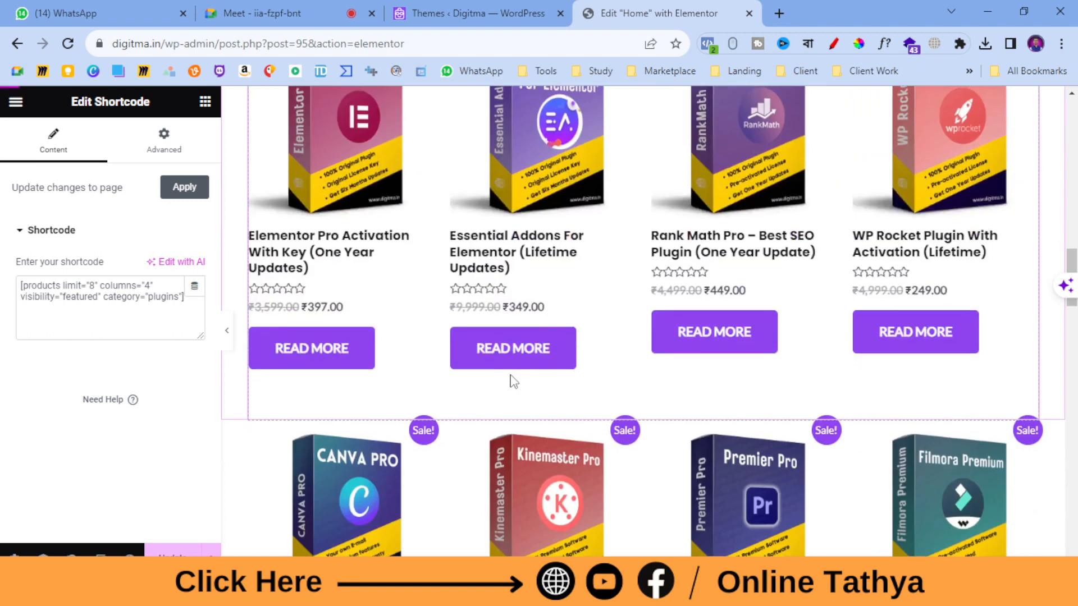
{"action": "left_click", "coordinate": [495, 380]}
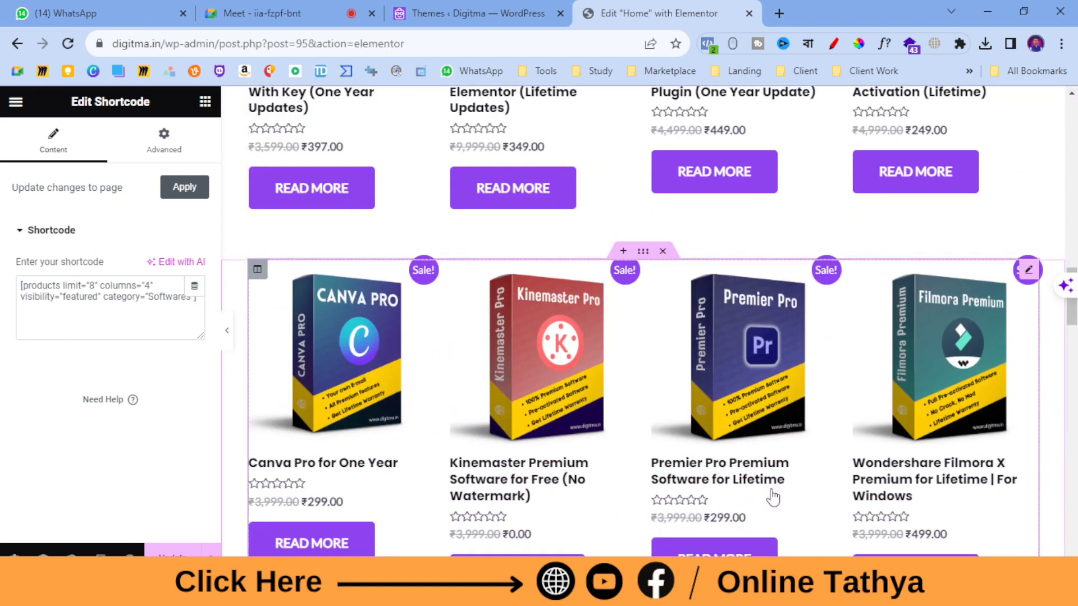
- Try a one-column section between the Premium WordPress Themes & Plugins section and the theme products, and delete it
{"action": "scroll", "coordinate": [662, 443], "scroll_direction": "up", "scroll_amount": 9}
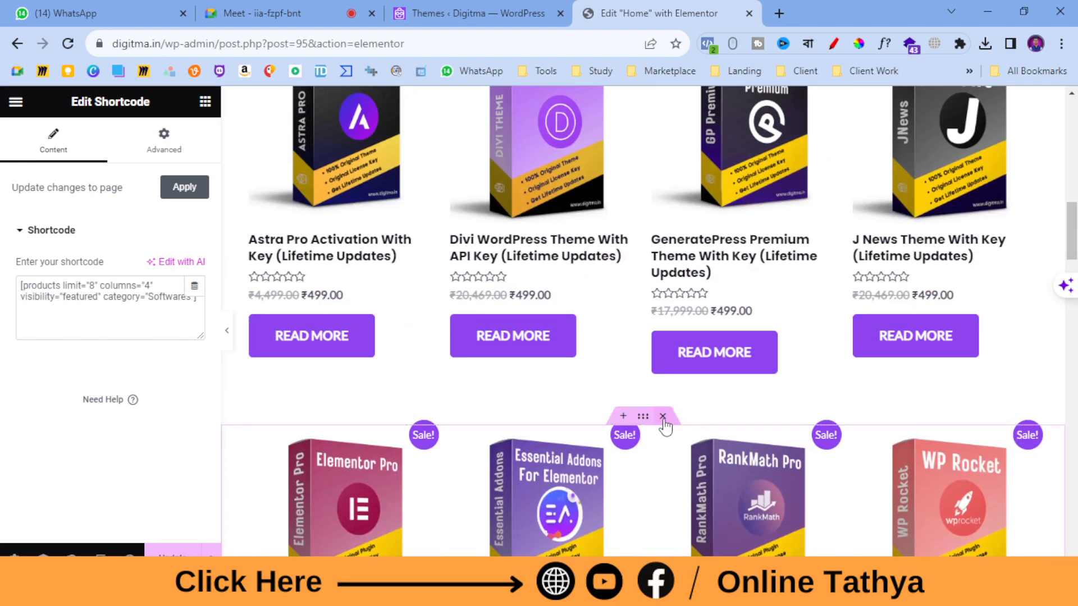
{"action": "scroll", "coordinate": [623, 362], "scroll_direction": "up", "scroll_amount": 6}
{"action": "scroll", "coordinate": [630, 367], "scroll_direction": "down", "scroll_amount": 1}
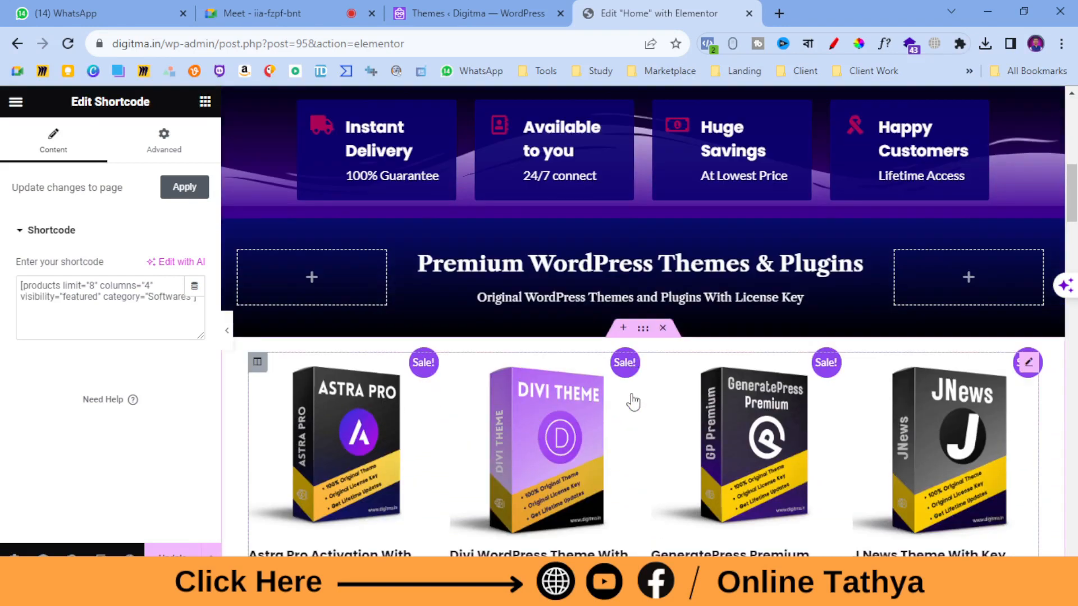
{"action": "left_click", "coordinate": [623, 331]}
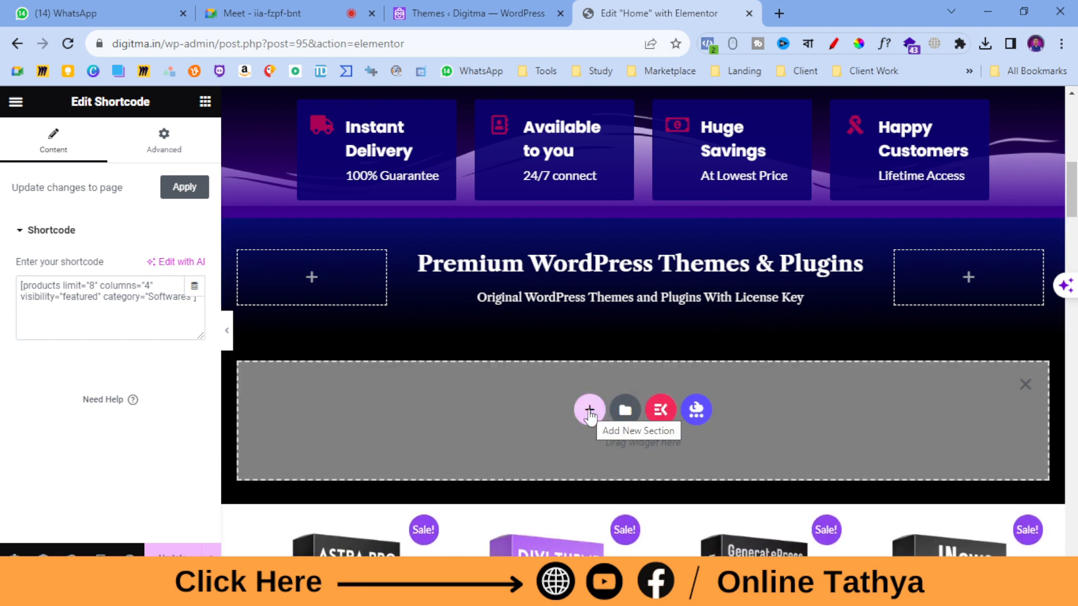
{"action": "left_click", "coordinate": [589, 409]}
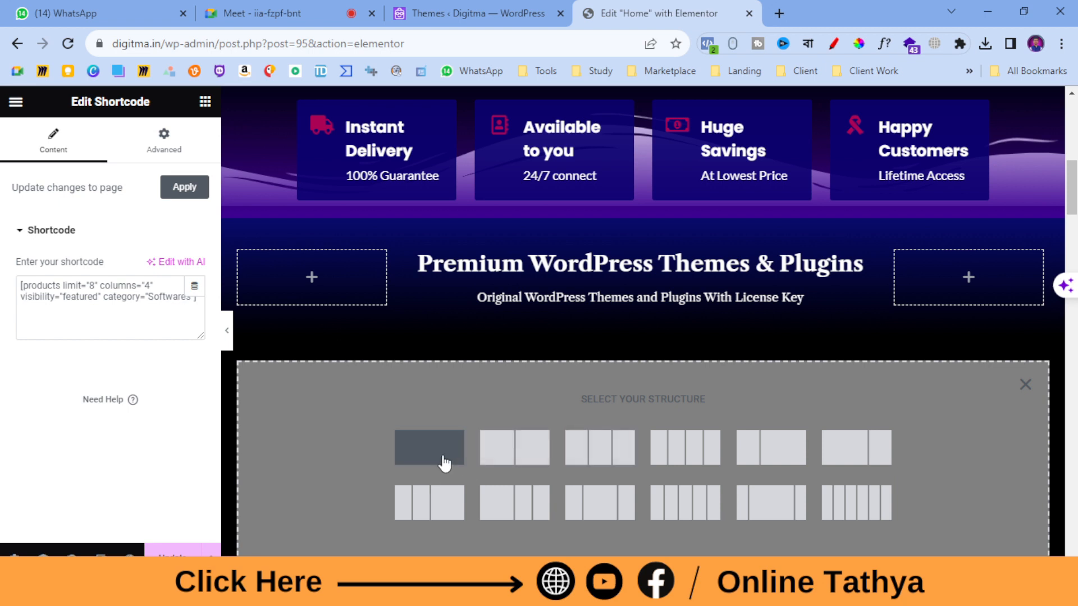
{"action": "left_click", "coordinate": [435, 453]}
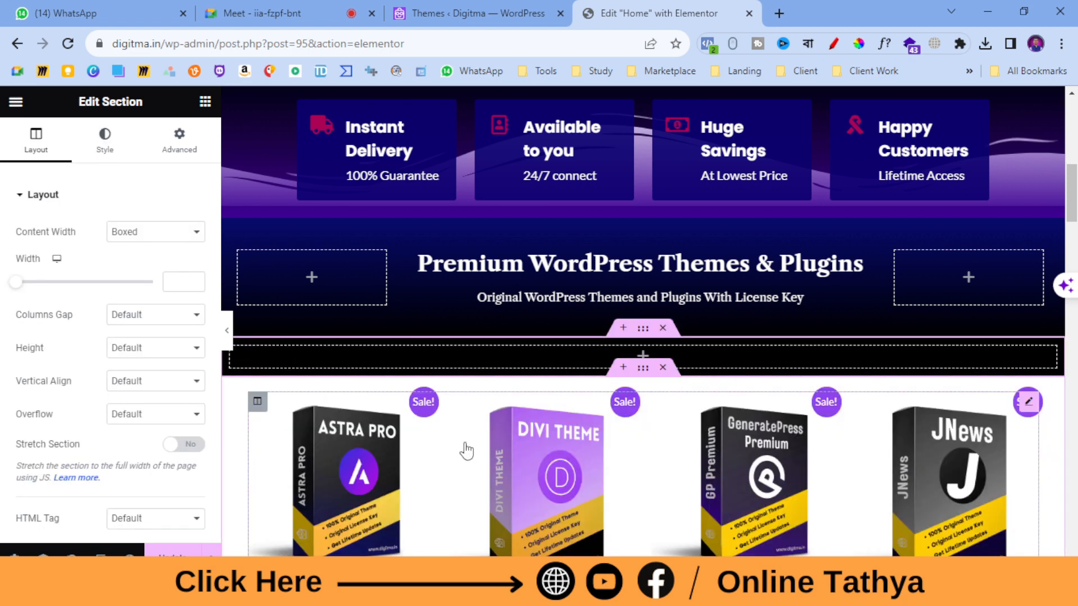
{"action": "left_click", "coordinate": [662, 329]}
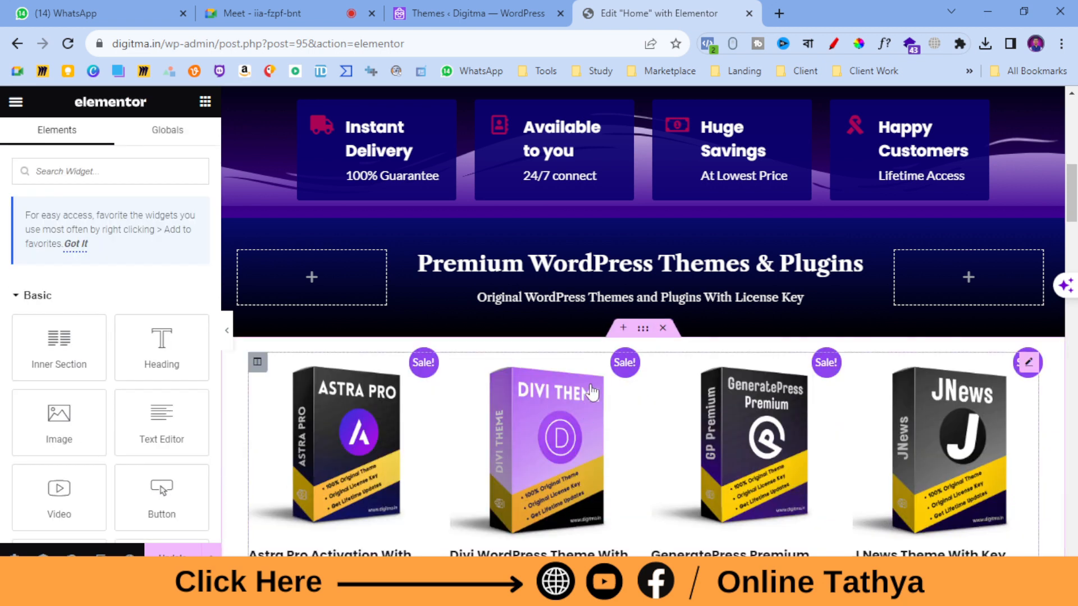
- Try moving a new one-column section from above the plugin products to above the theme products, and delete it
{"action": "scroll", "coordinate": [593, 393], "scroll_direction": "down", "scroll_amount": 7}
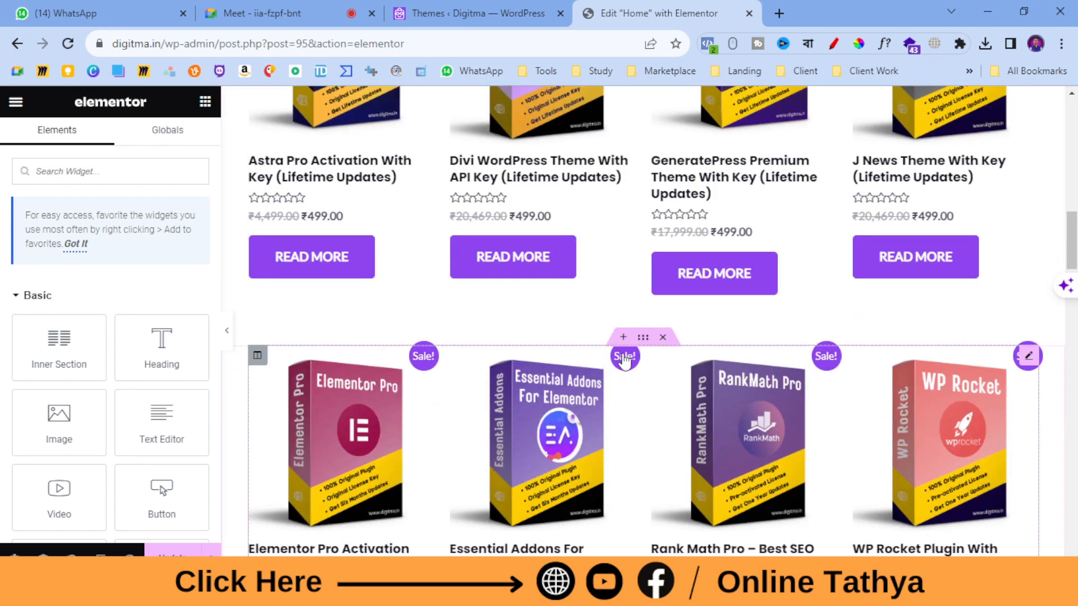
{"action": "left_click", "coordinate": [622, 336]}
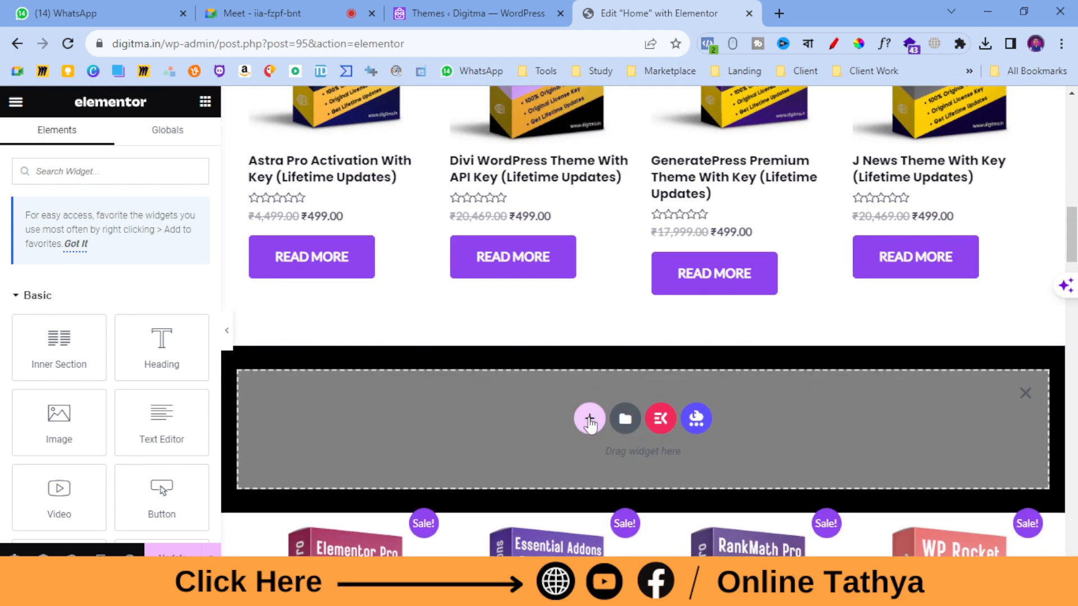
{"action": "left_click", "coordinate": [589, 420]}
{"action": "left_click", "coordinate": [445, 464]}
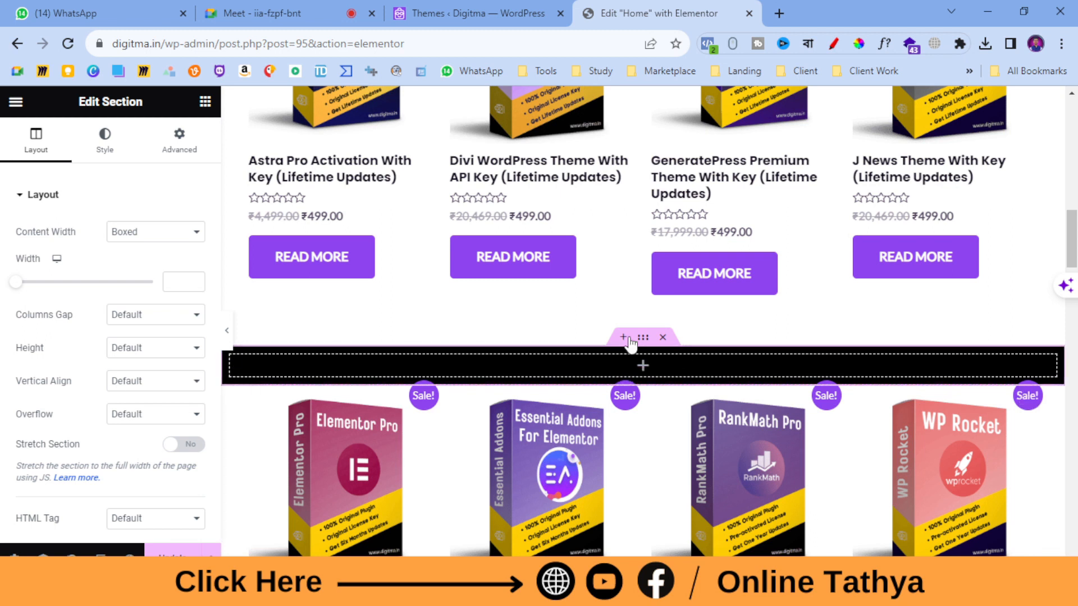
{"action": "left_click_drag", "start_coordinate": [644, 343], "coordinate": [618, 257]}
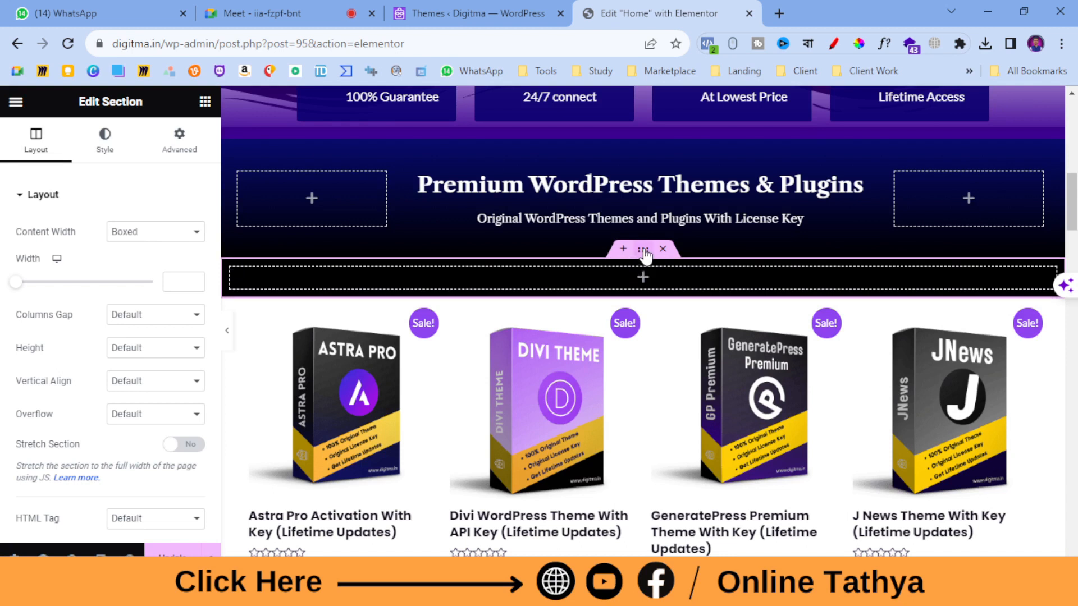
{"action": "left_click", "coordinate": [662, 249]}
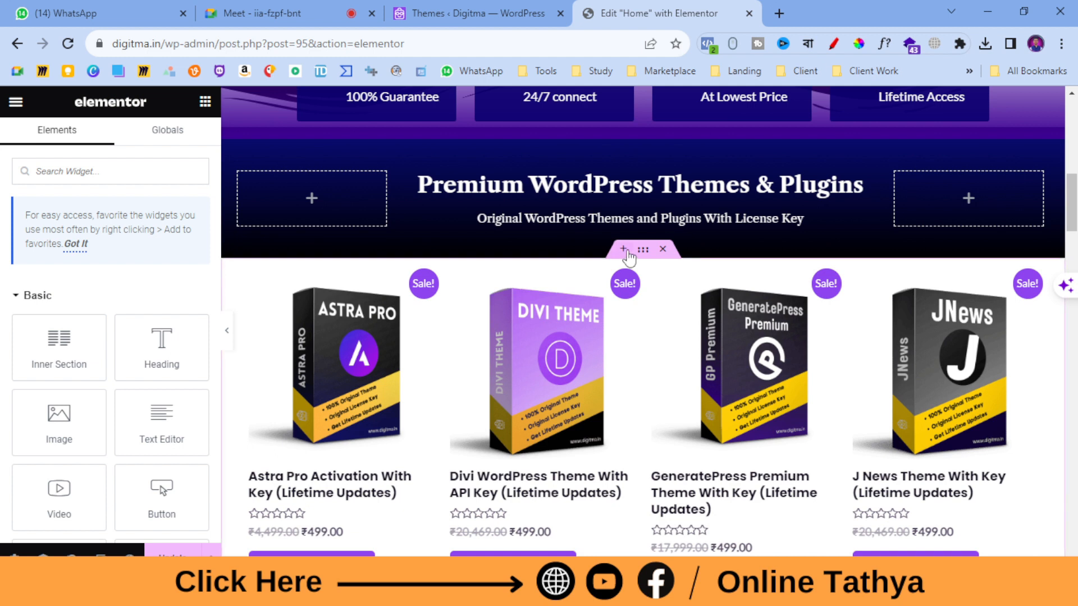
- Insert a one-column section between the Premium WordPress Themes & Plugins section and the theme products
{"action": "left_click", "coordinate": [626, 254]}
{"action": "left_click", "coordinate": [589, 331]}
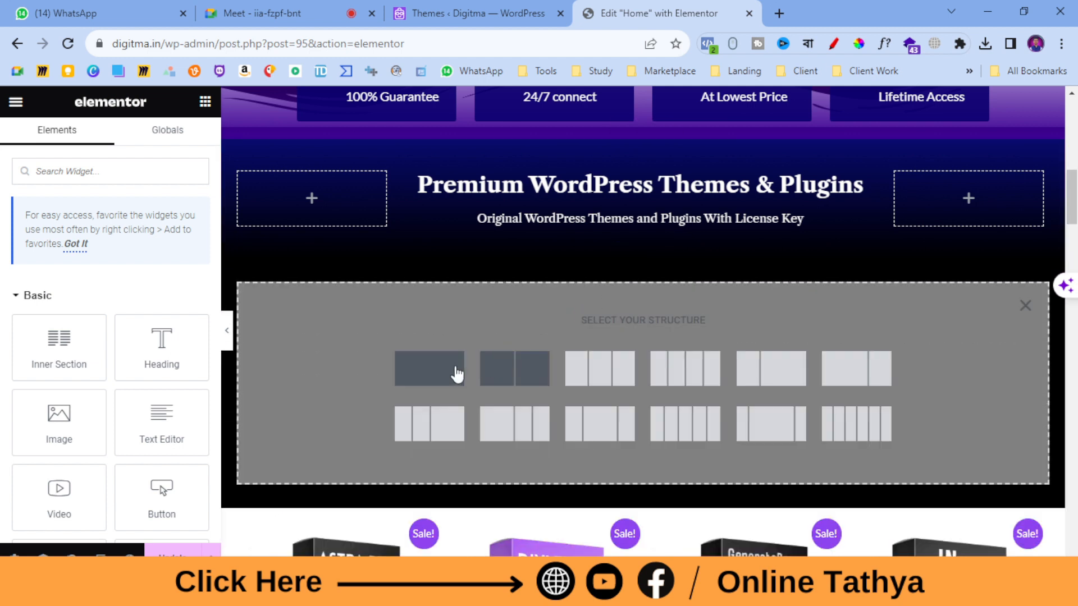
{"action": "left_click", "coordinate": [450, 375]}
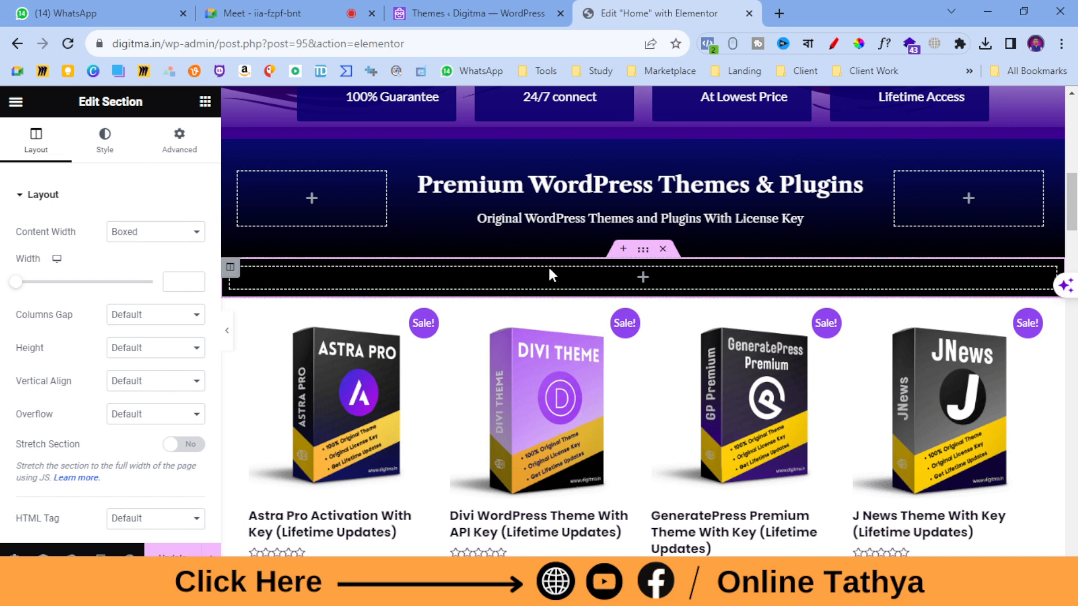
- Add a Heading widget reading "Our Best Products" to the new section above the theme products
{"action": "left_click", "coordinate": [206, 107]}
{"action": "left_click_drag", "start_coordinate": [159, 351], "coordinate": [463, 284]}
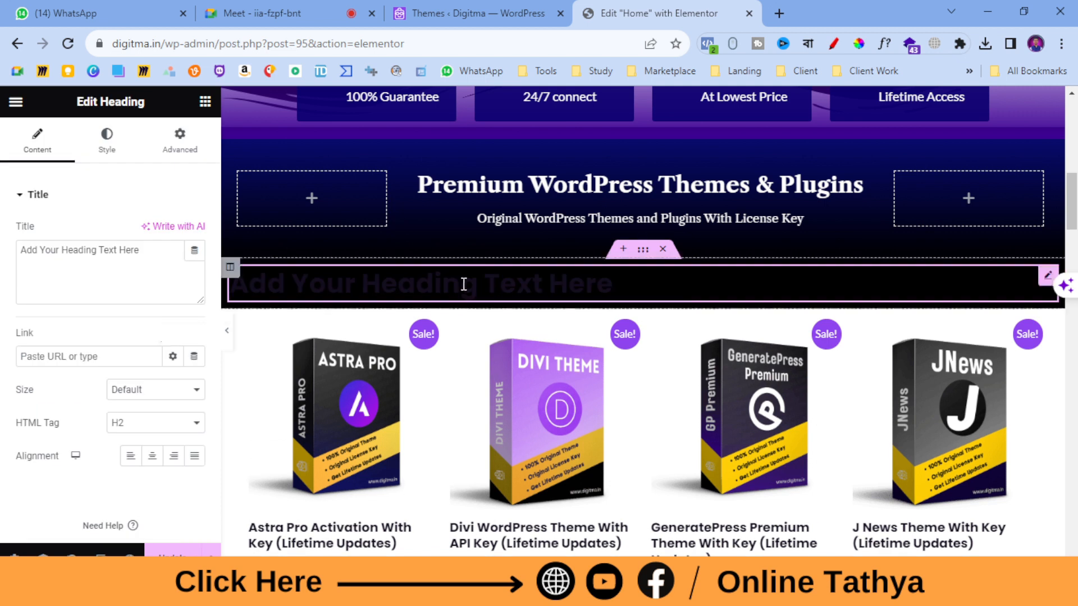
{"action": "triple_click", "coordinate": [87, 258]}
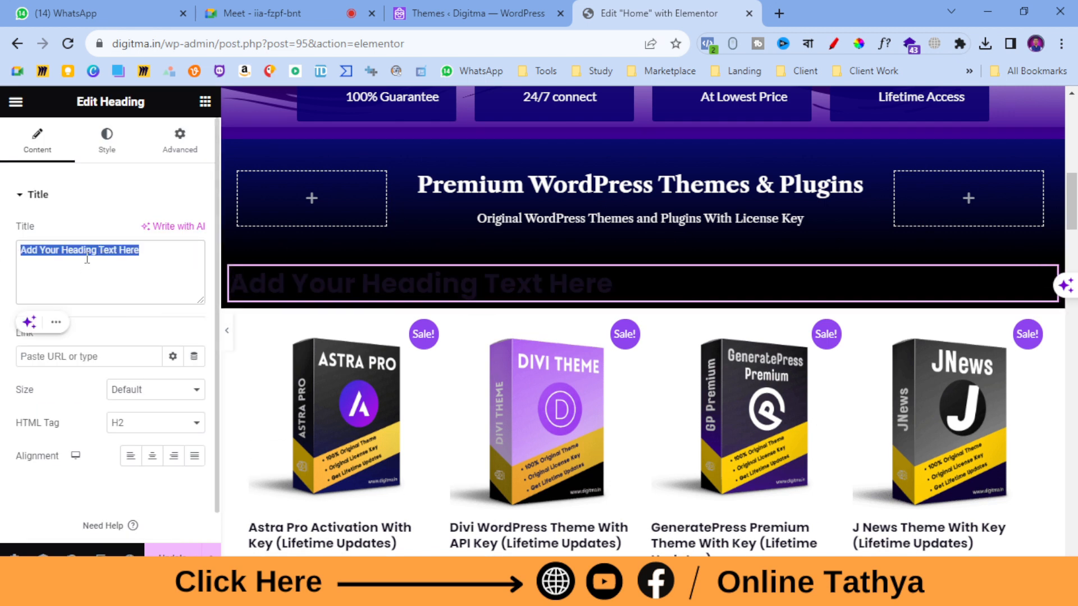
{"action": "type", "text": "Our Best Products"}
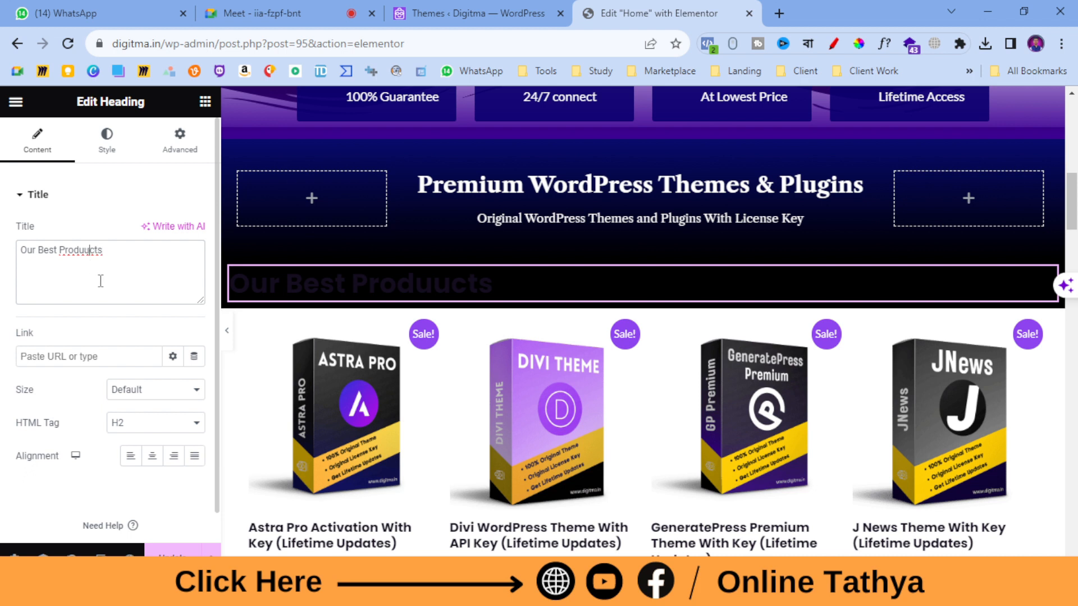
- Set the Our Best Products heading's text color to white (#FFFFFF) and center-align it
{"action": "left_click", "coordinate": [106, 141]}
{"action": "left_click", "coordinate": [198, 235]}
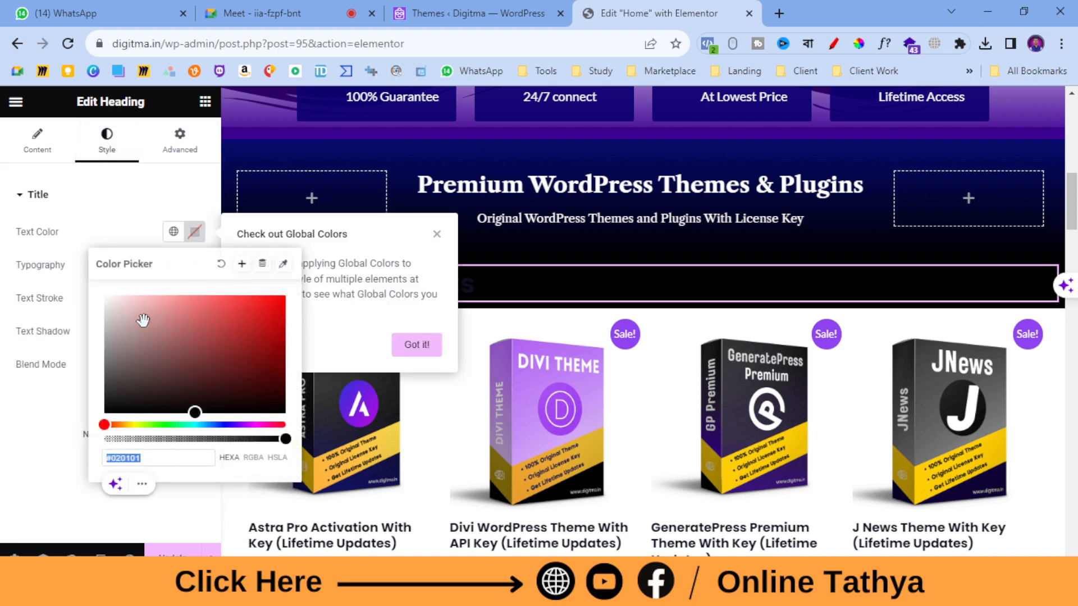
{"action": "left_click_drag", "start_coordinate": [136, 358], "coordinate": [3, 328]}
{"action": "left_click", "coordinate": [3, 356]}
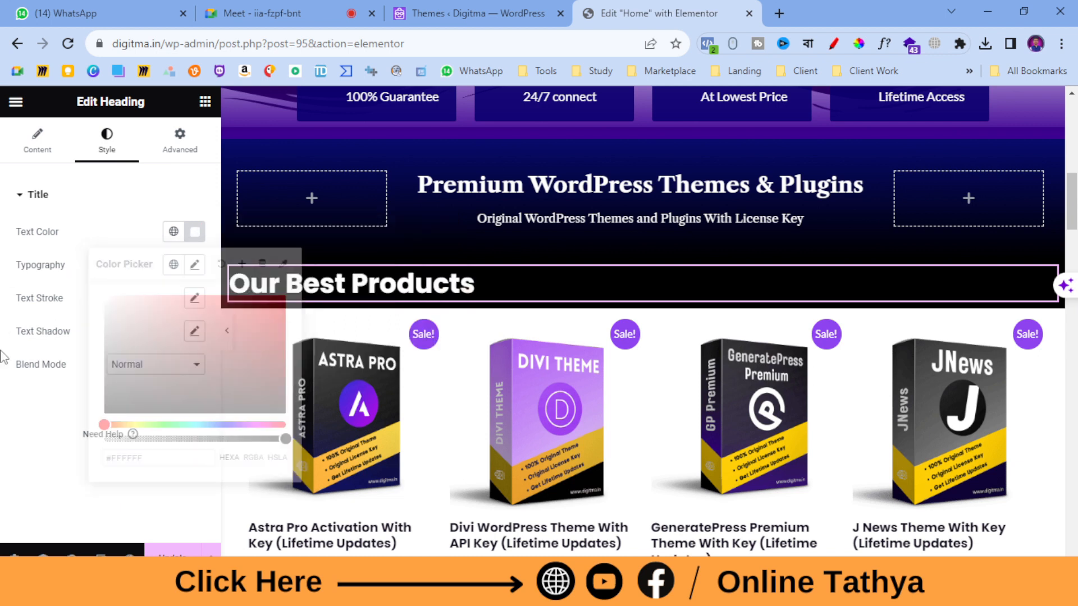
{"action": "left_click", "coordinate": [37, 141]}
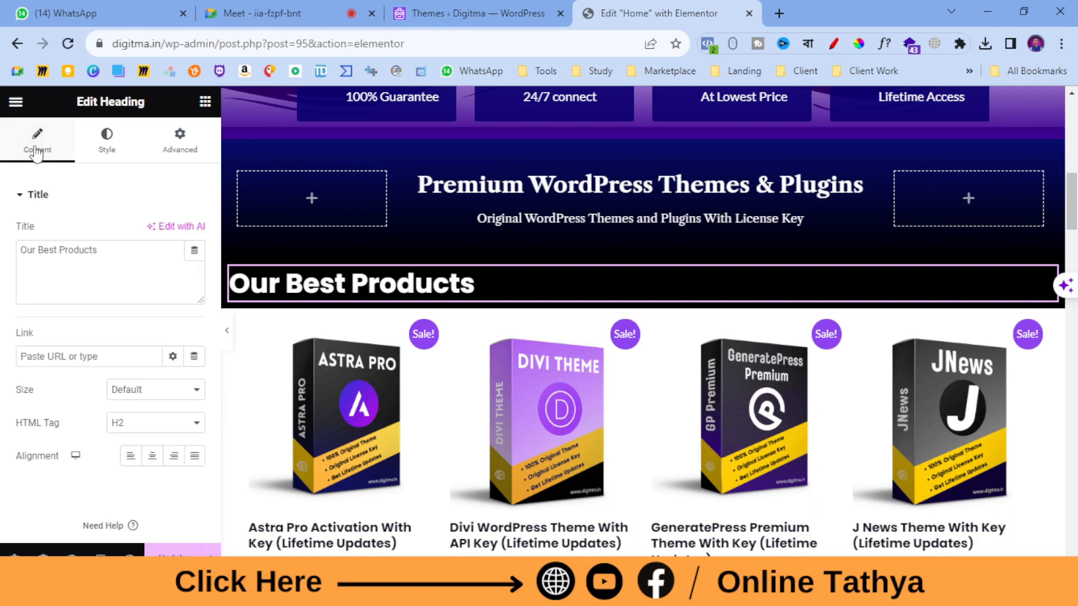
{"action": "left_click", "coordinate": [160, 462]}
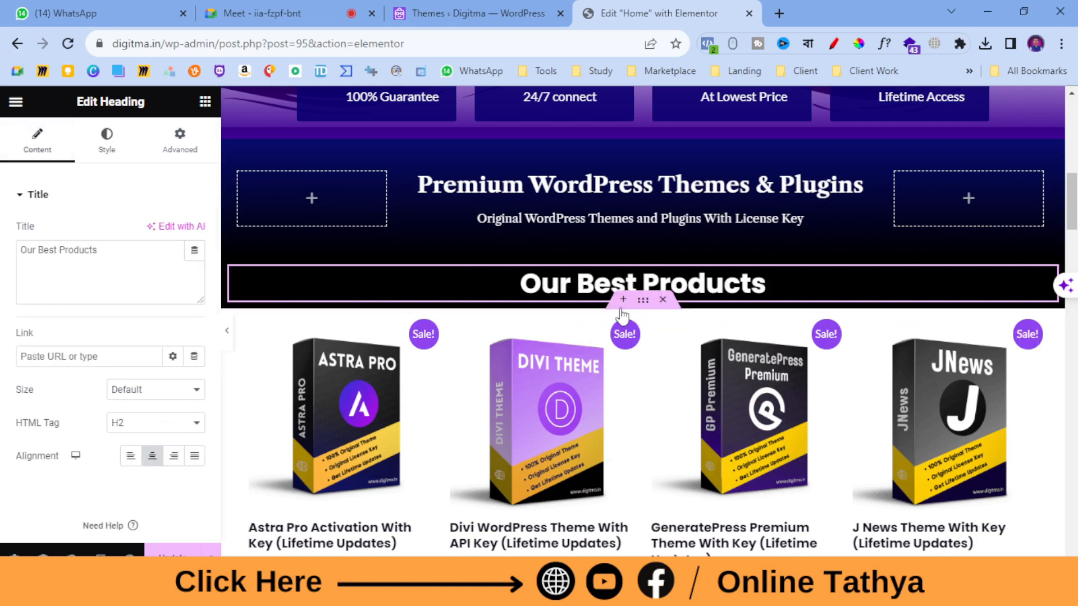
- Insert a one-column section between the Our Best Products heading and the theme products, with a white classic background
{"action": "left_click", "coordinate": [622, 299]}
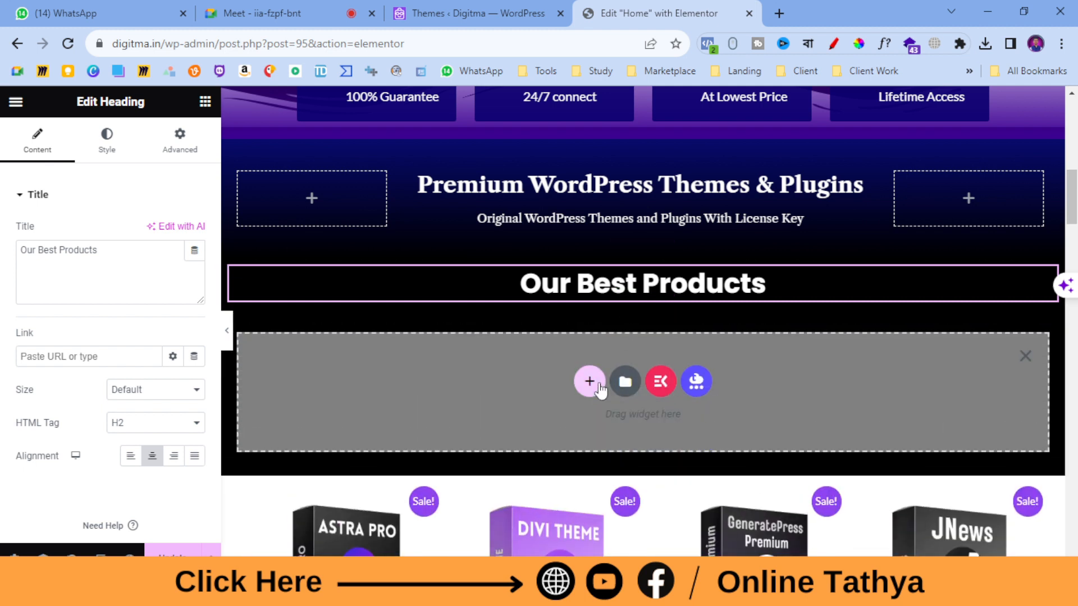
{"action": "left_click", "coordinate": [588, 381]}
{"action": "left_click", "coordinate": [433, 421]}
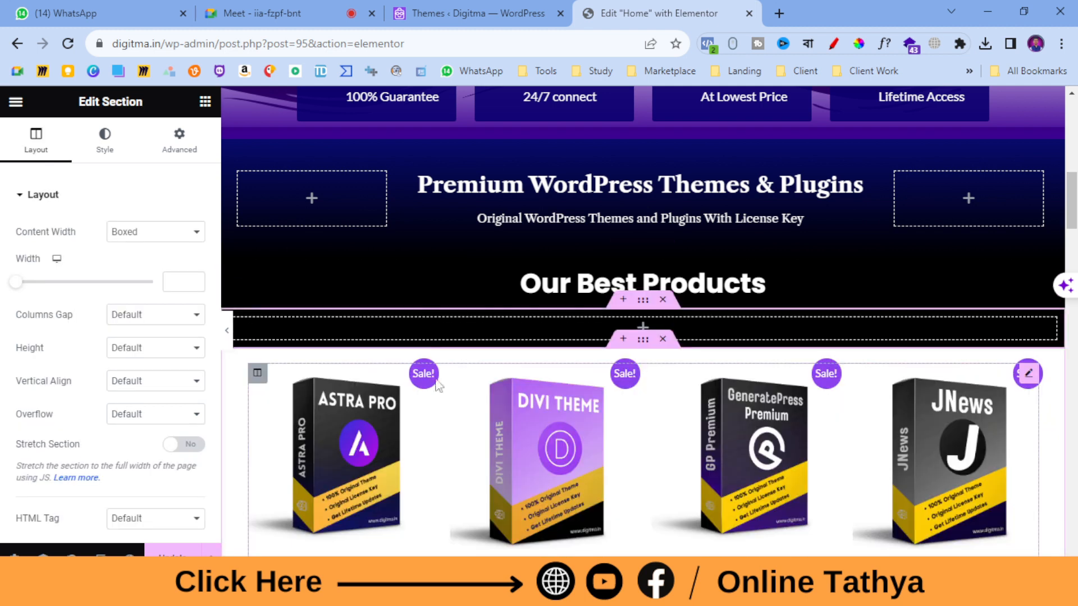
{"action": "left_click", "coordinate": [105, 140]}
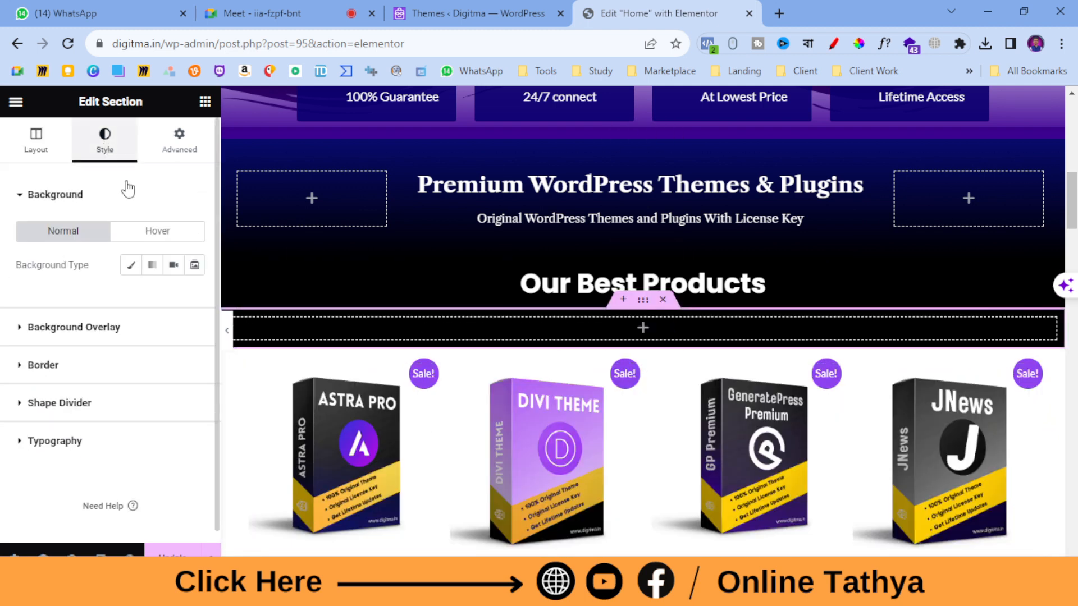
{"action": "left_click", "coordinate": [132, 267]}
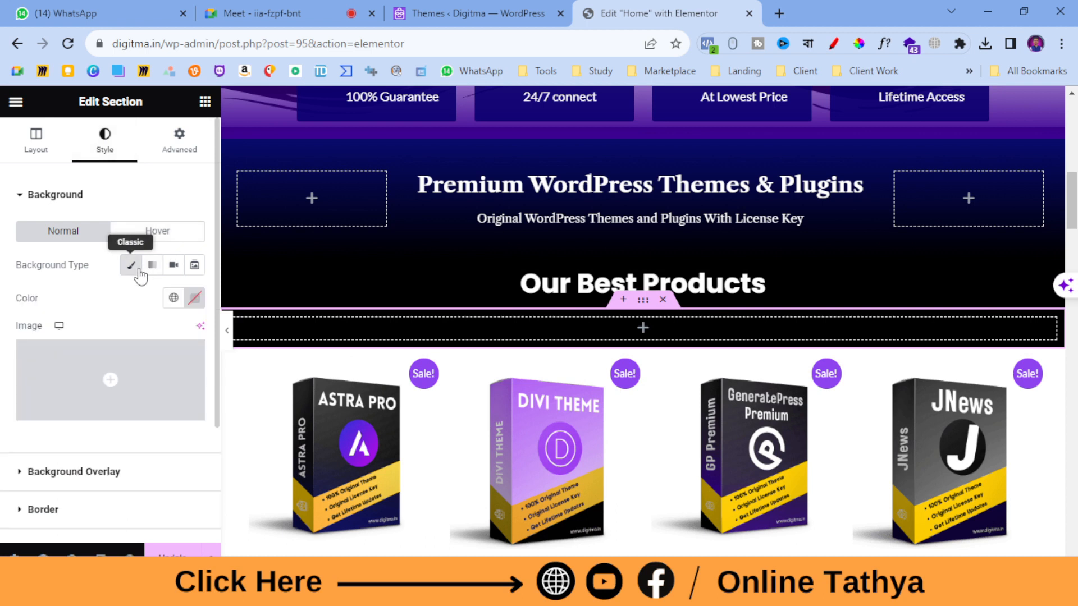
{"action": "left_click", "coordinate": [193, 298]}
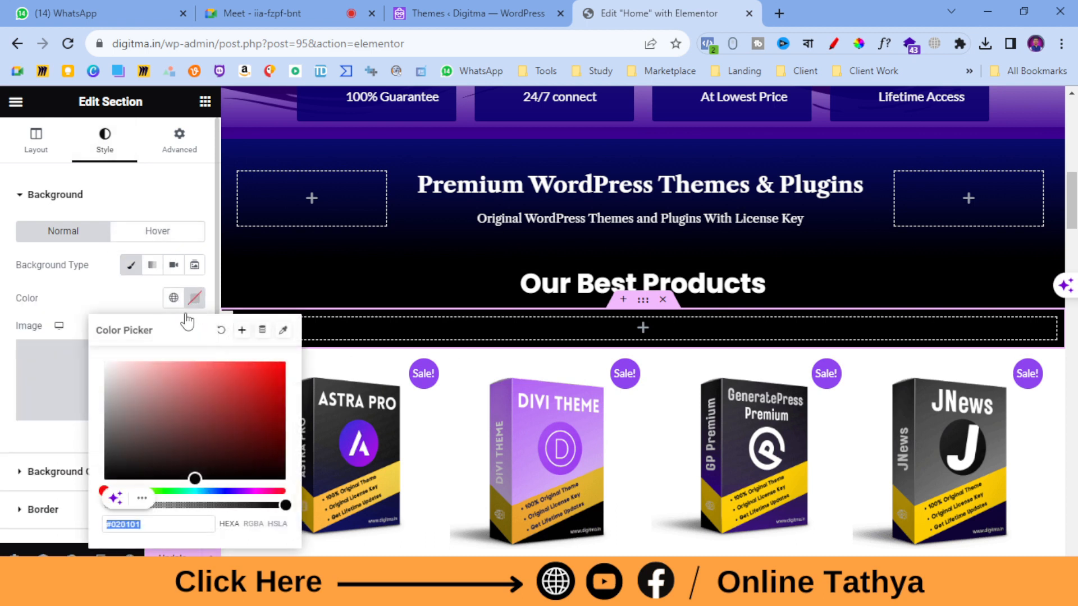
{"action": "left_click", "coordinate": [3, 361]}
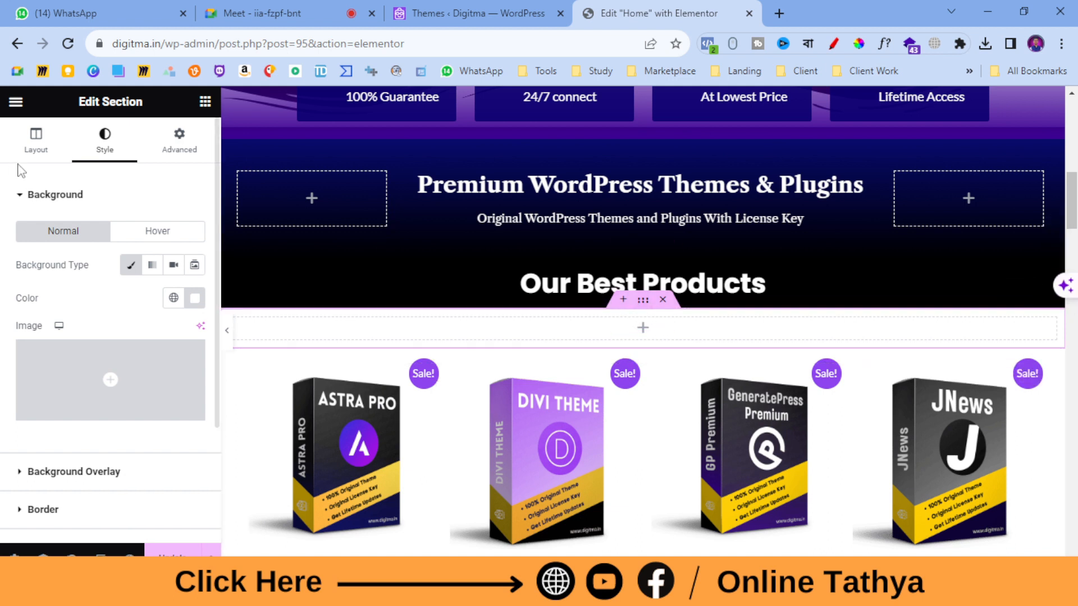
- Place an Inner Section in the white section and duplicate its first column to make three columns
{"action": "left_click", "coordinate": [207, 102]}
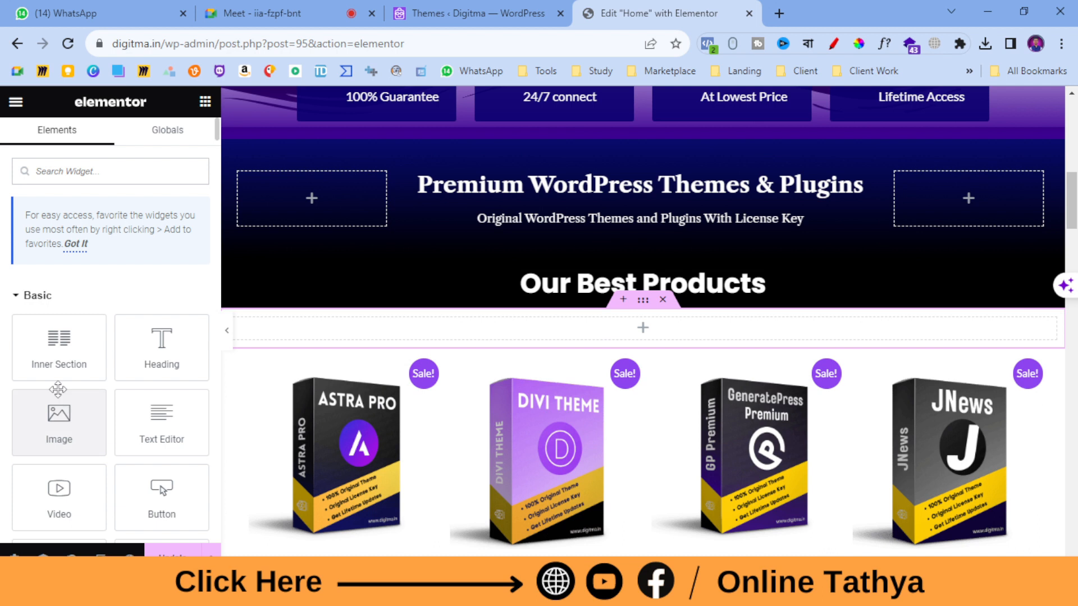
{"action": "left_click_drag", "start_coordinate": [65, 355], "coordinate": [544, 340]}
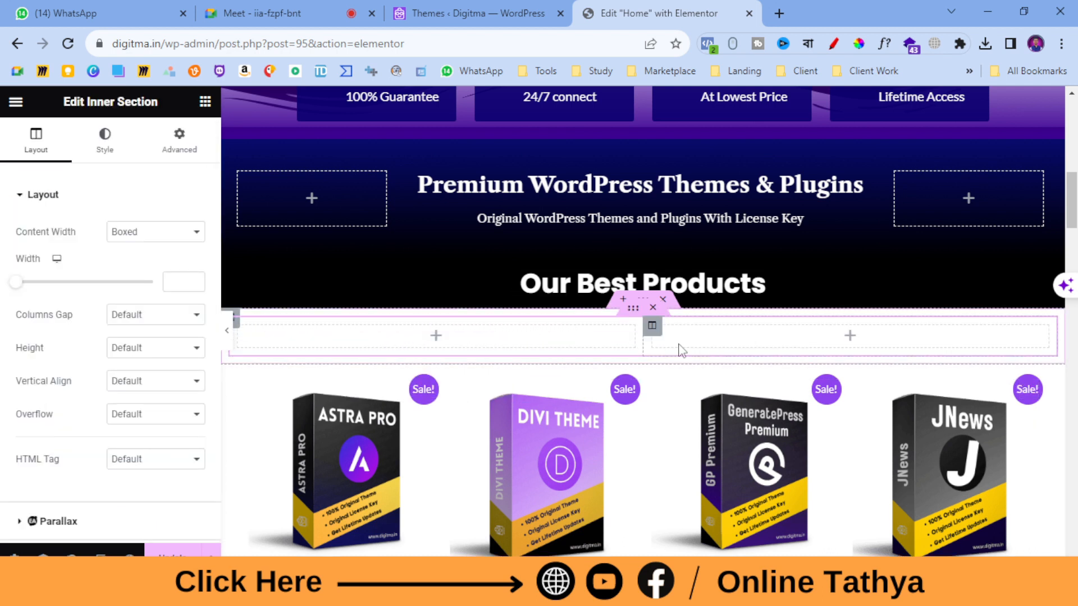
{"action": "right_click", "coordinate": [507, 345]}
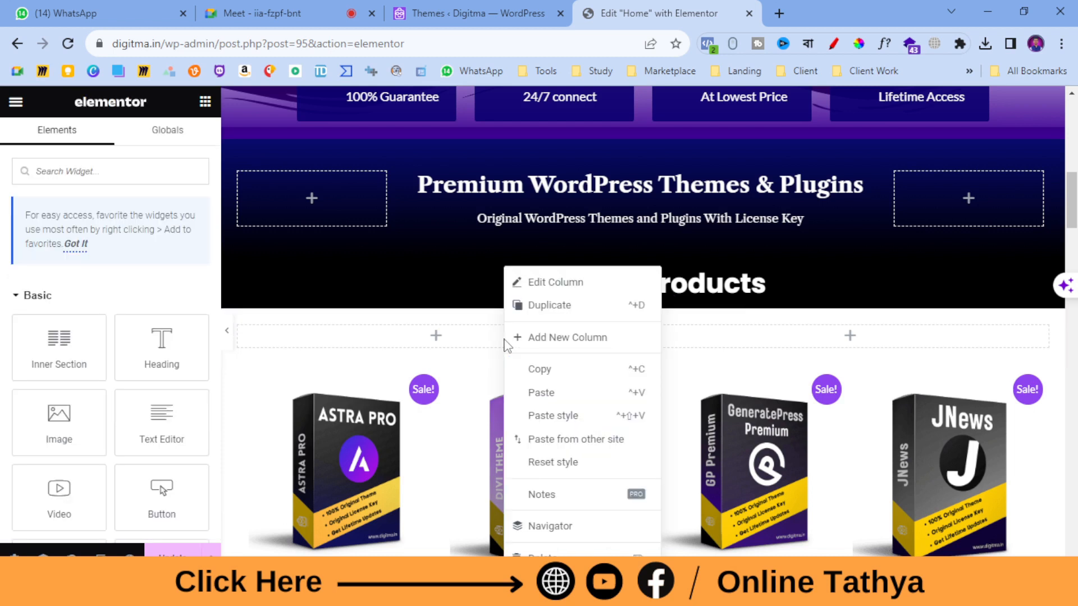
{"action": "left_click", "coordinate": [546, 309]}
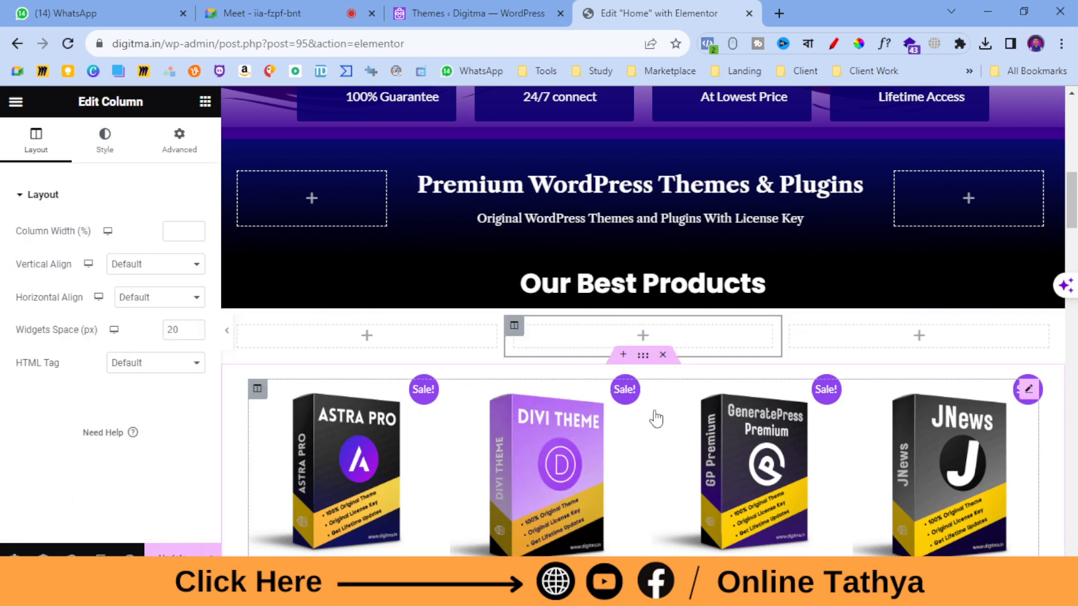
- Add an Image widget to the first column of the three-column inner section
{"action": "left_click", "coordinate": [404, 343]}
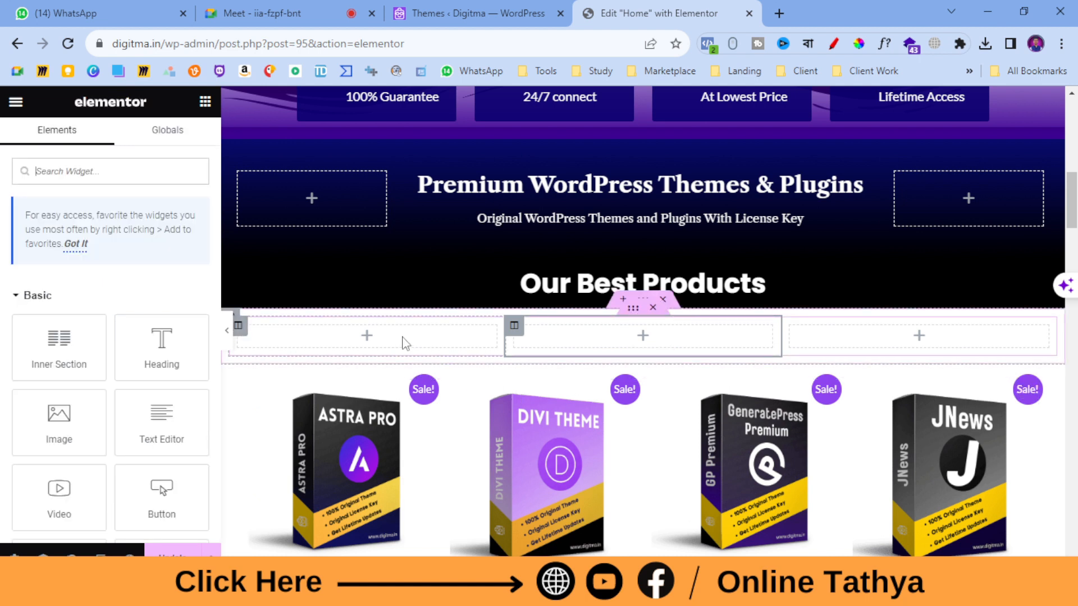
{"action": "left_click_drag", "start_coordinate": [71, 432], "coordinate": [341, 338]}
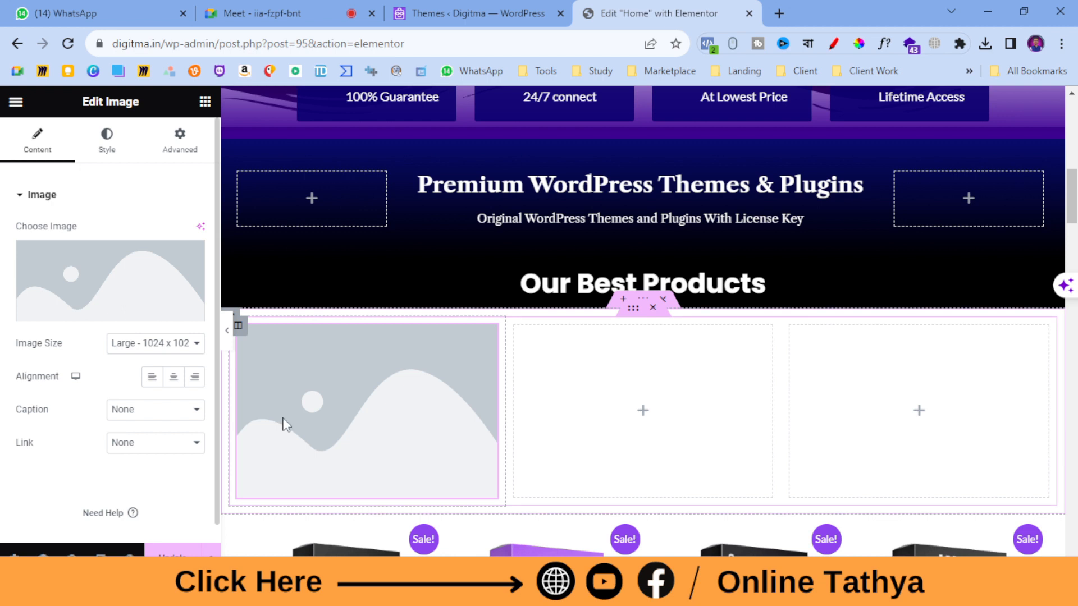
{"action": "left_click", "coordinate": [206, 102]}
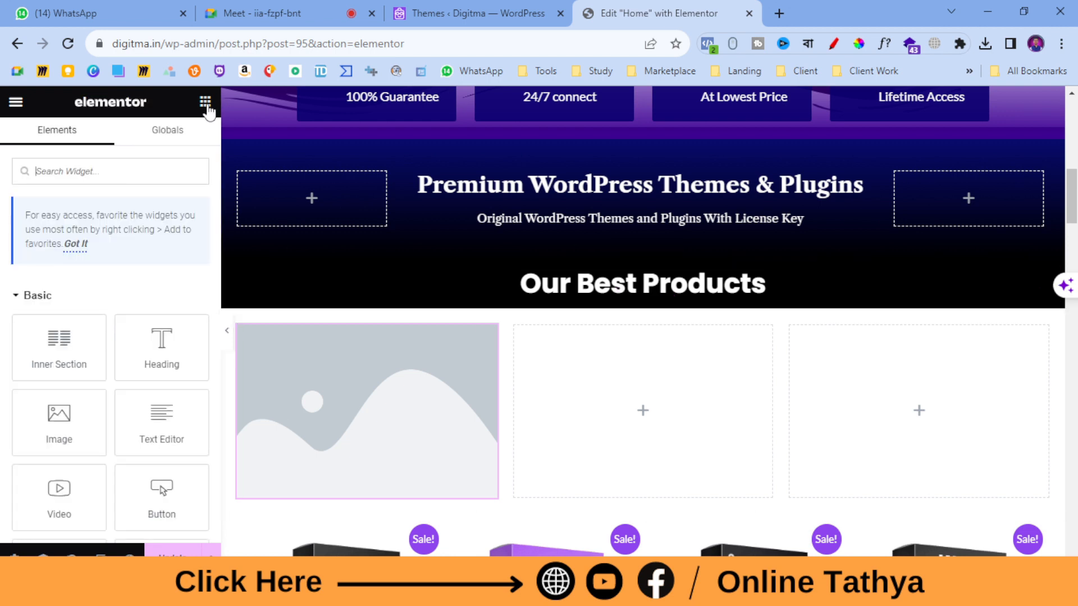
- Try dark red (#860000) as the second color of the hero section's background gradient
{"action": "scroll", "coordinate": [561, 269], "scroll_direction": "up", "scroll_amount": 10}
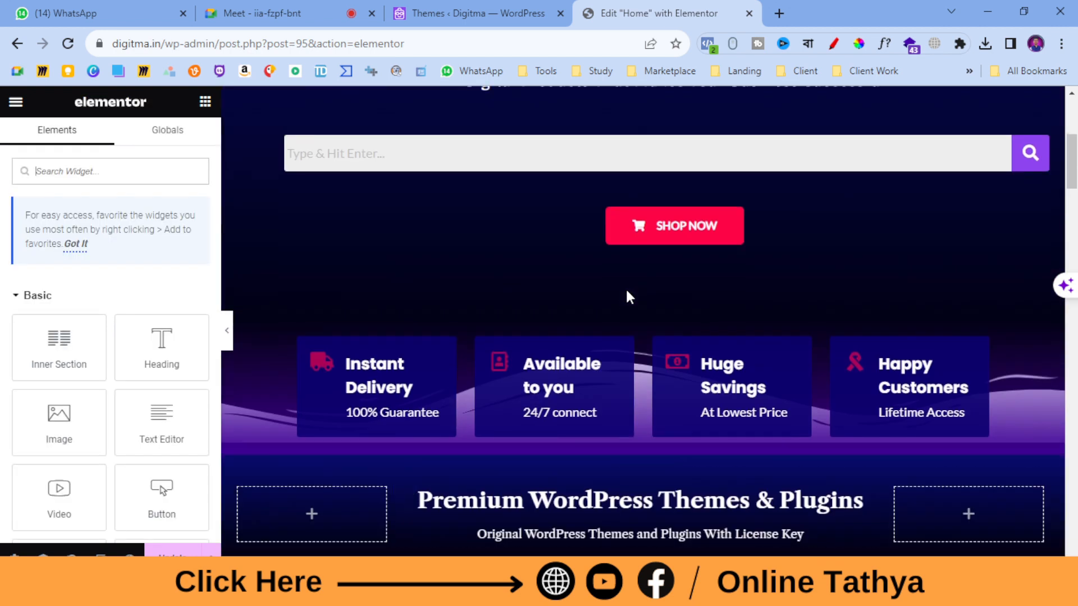
{"action": "scroll", "coordinate": [640, 219], "scroll_direction": "up", "scroll_amount": 2}
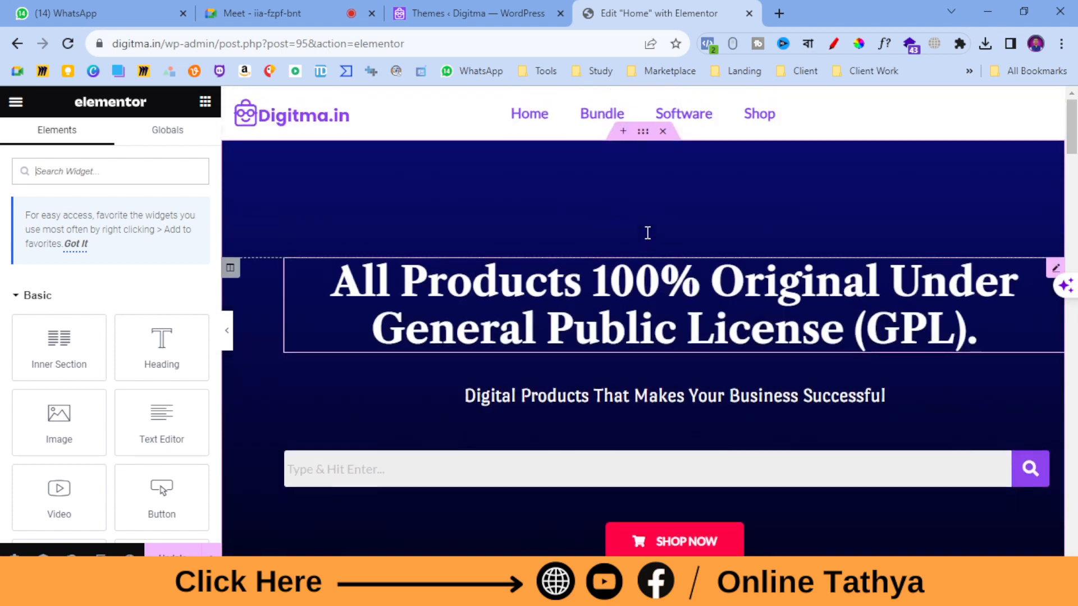
{"action": "left_click", "coordinate": [645, 141]}
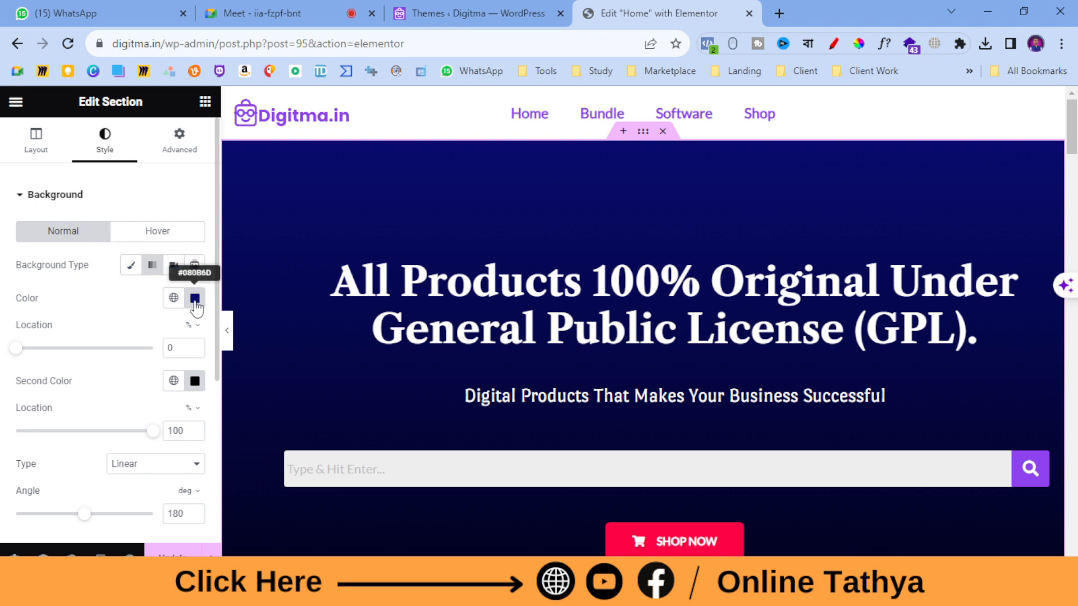
{"action": "left_click", "coordinate": [152, 268]}
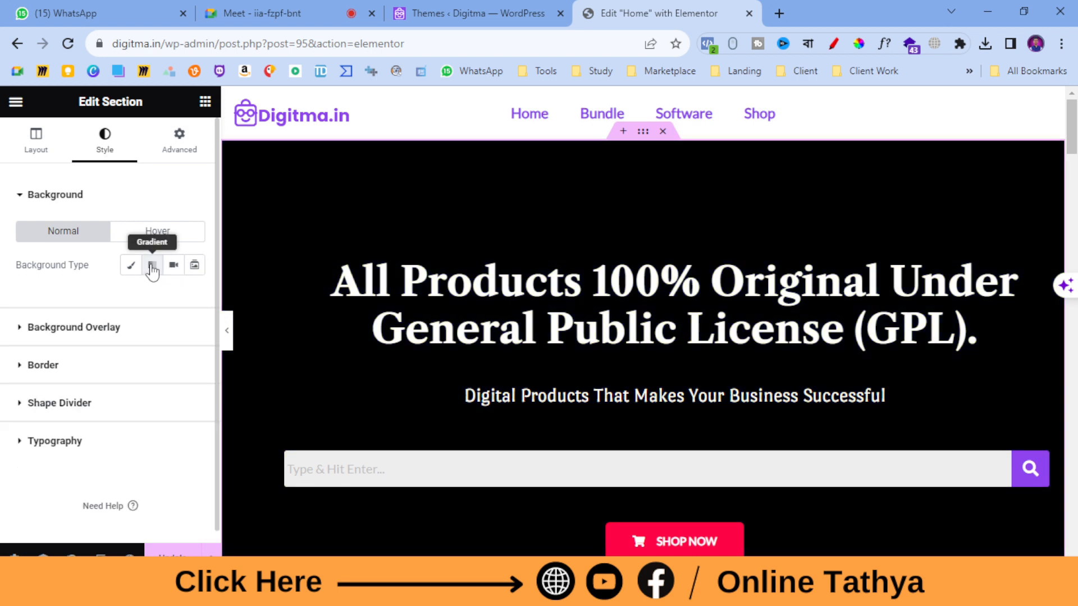
{"action": "left_click", "coordinate": [153, 269]}
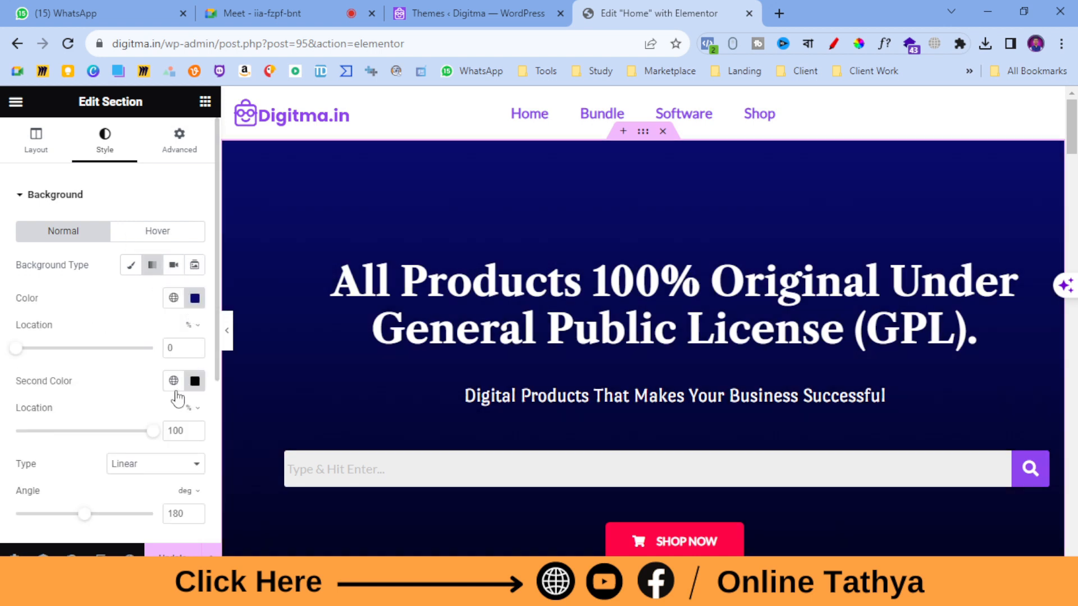
{"action": "left_click", "coordinate": [195, 382]}
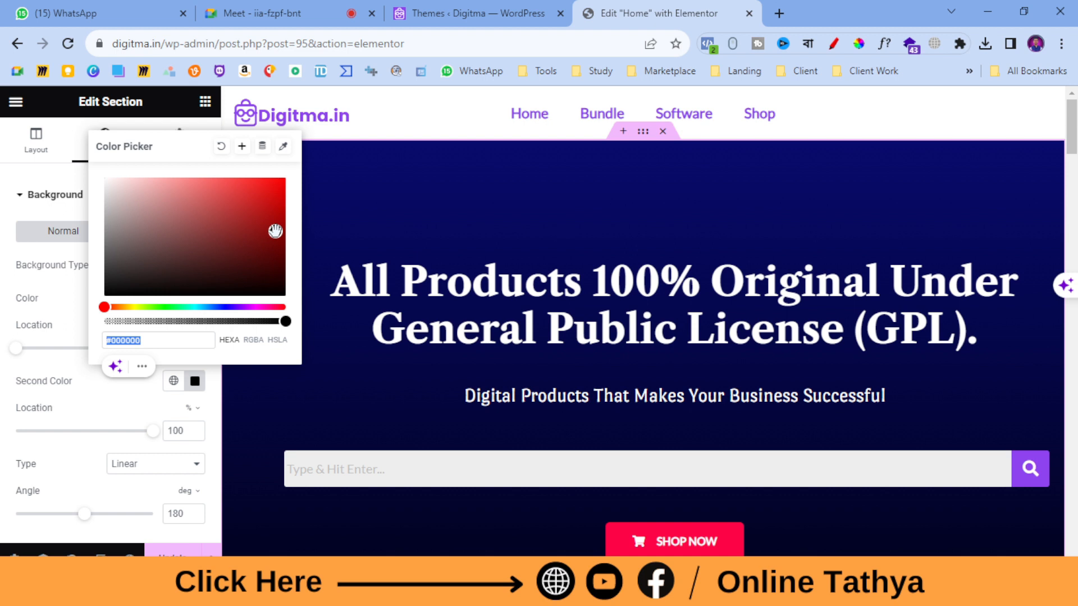
{"action": "mouse_move", "coordinate": [255, 227]}
{"action": "left_mouse_down"}
{"action": "mouse_move", "coordinate": [297, 231]}
{"action": "mouse_move", "coordinate": [305, 264]}
{"action": "mouse_move", "coordinate": [103, 298]}
{"action": "mouse_move", "coordinate": [291, 231]}
{"action": "left_mouse_up"}
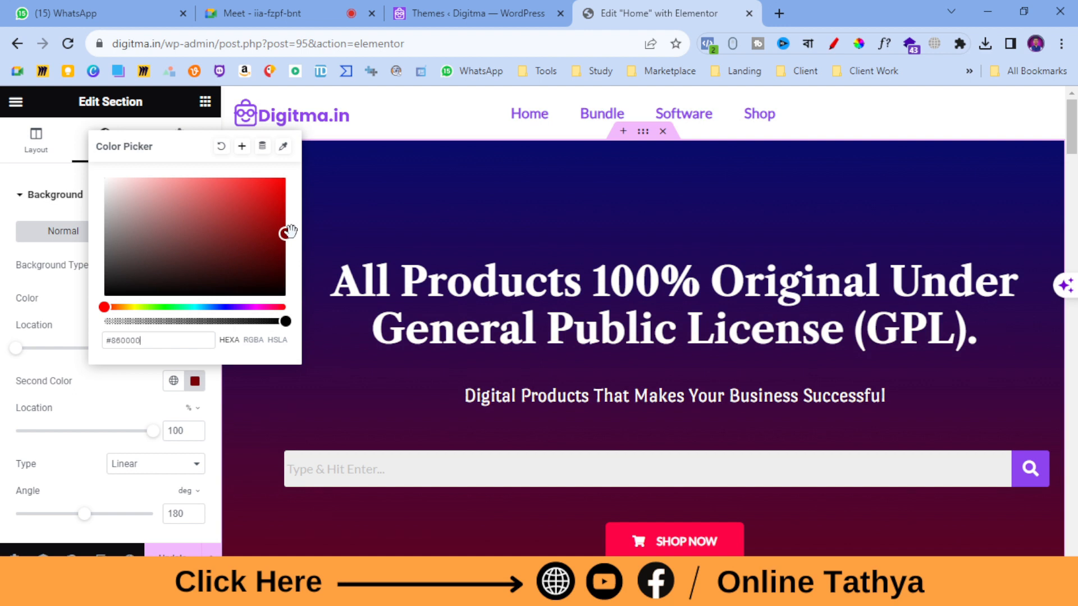
{"action": "left_click", "coordinate": [3, 372]}
- Set the hero section's gradient to bright blue (#0007E0) as the first color and a bright red as the second color
{"action": "scroll", "coordinate": [661, 275], "scroll_direction": "down", "scroll_amount": 4}
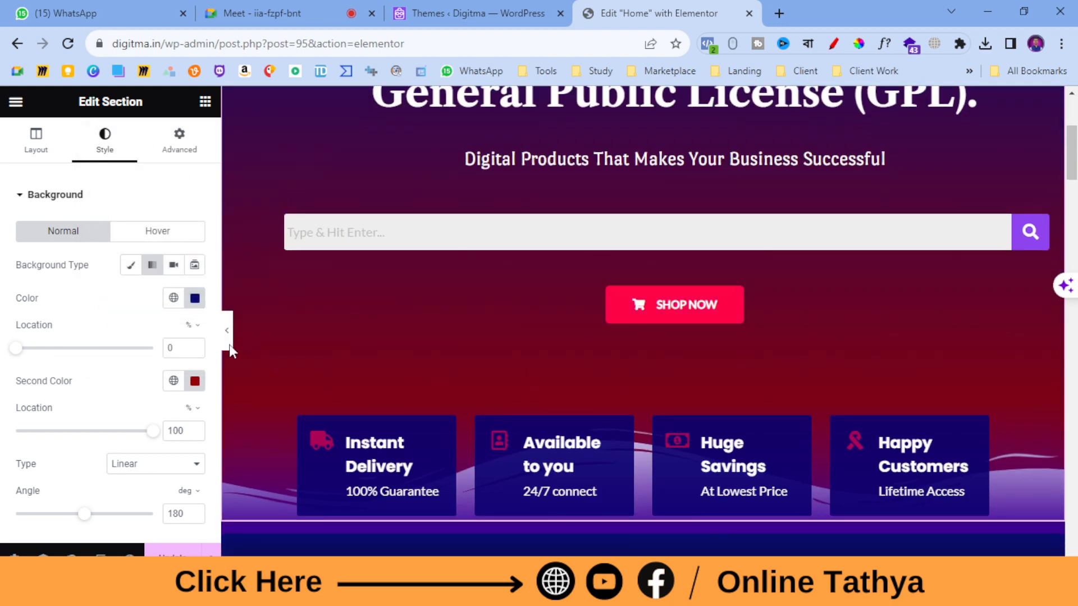
{"action": "left_click", "coordinate": [195, 298]}
{"action": "mouse_move", "coordinate": [277, 393]}
{"action": "left_mouse_down"}
{"action": "mouse_move", "coordinate": [314, 378]}
{"action": "mouse_move", "coordinate": [295, 384]}
{"action": "left_mouse_up"}
{"action": "left_click", "coordinate": [310, 416]}
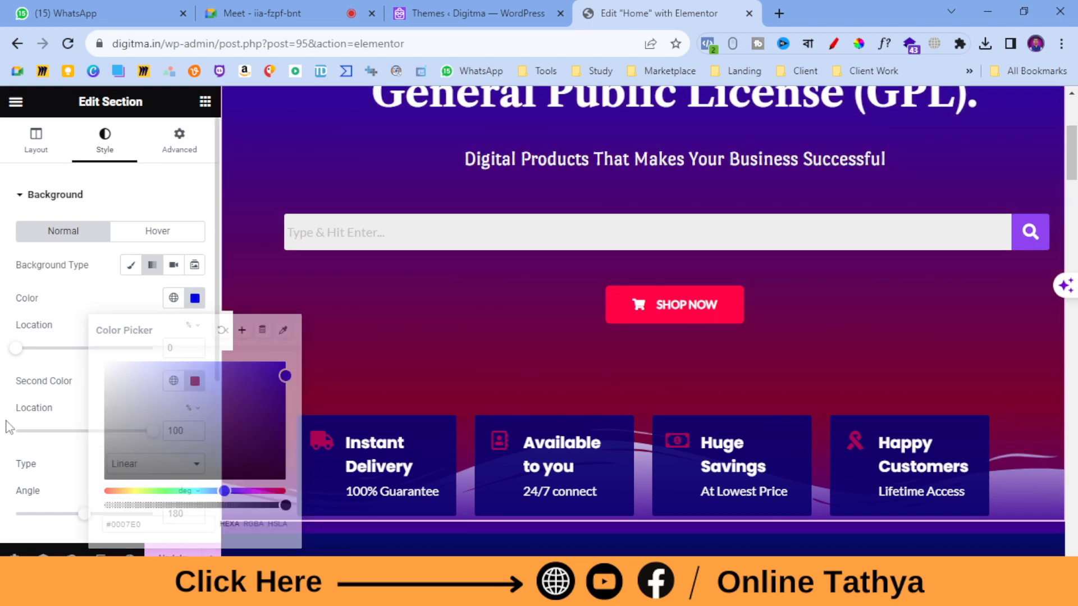
{"action": "left_click", "coordinate": [195, 381]}
{"action": "mouse_move", "coordinate": [275, 193]}
{"action": "left_mouse_down"}
{"action": "mouse_move", "coordinate": [306, 219]}
{"action": "mouse_move", "coordinate": [276, 220]}
{"action": "mouse_move", "coordinate": [290, 201]}
{"action": "left_mouse_up"}
{"action": "left_click", "coordinate": [36, 320]}
- Review the page from the hero section's gradient down to the image column below Our Best Products
{"action": "scroll", "coordinate": [578, 325], "scroll_direction": "up", "scroll_amount": 3}
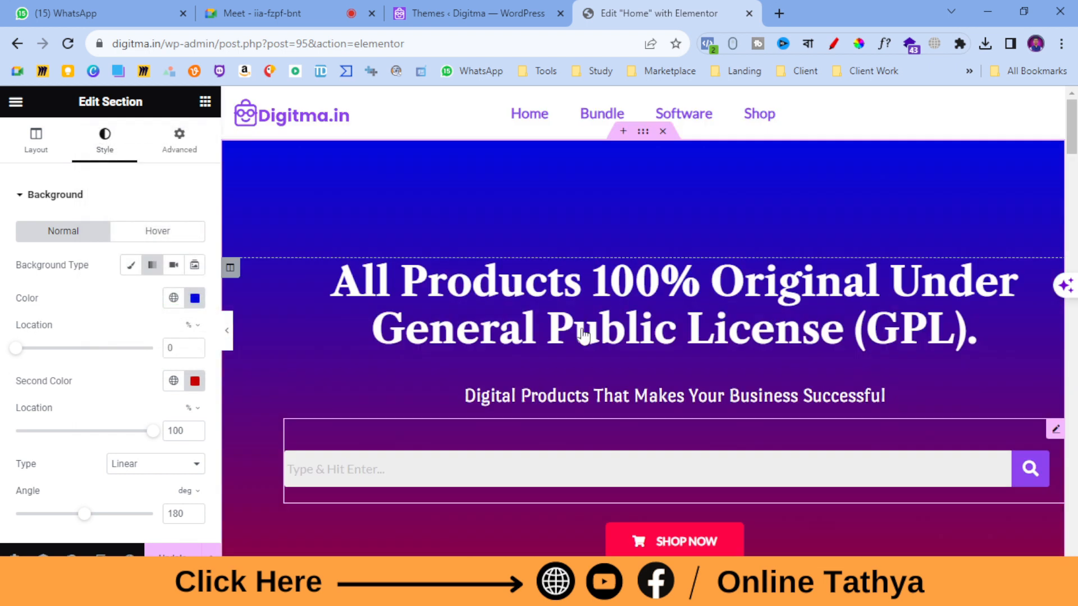
{"action": "scroll", "coordinate": [585, 321], "scroll_direction": "down", "scroll_amount": 2}
{"action": "scroll", "coordinate": [587, 325], "scroll_direction": "down", "scroll_amount": 7}
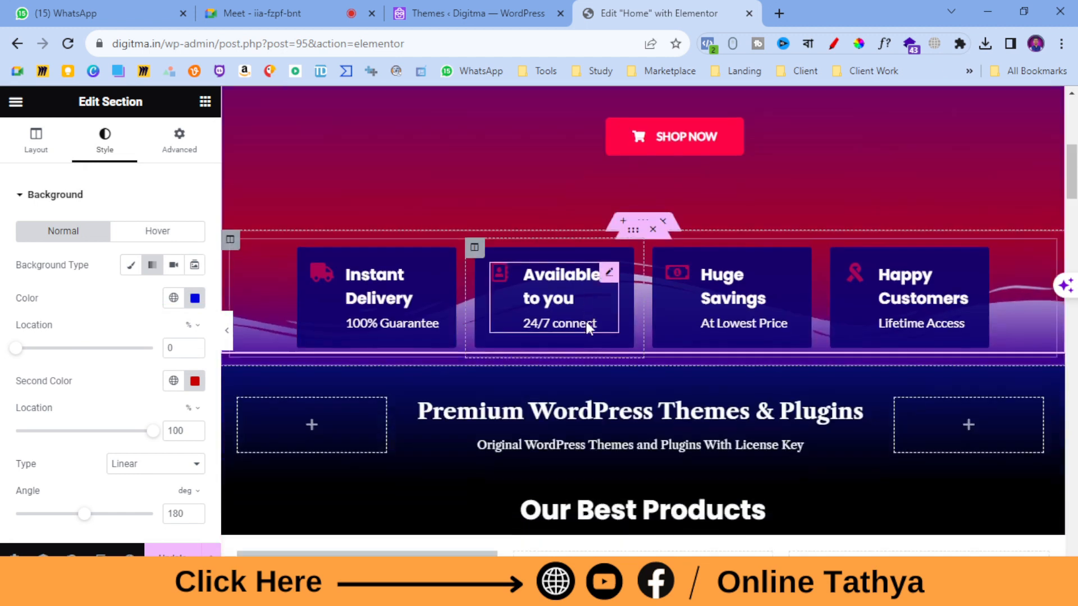
{"action": "scroll", "coordinate": [584, 330], "scroll_direction": "up", "scroll_amount": 5}
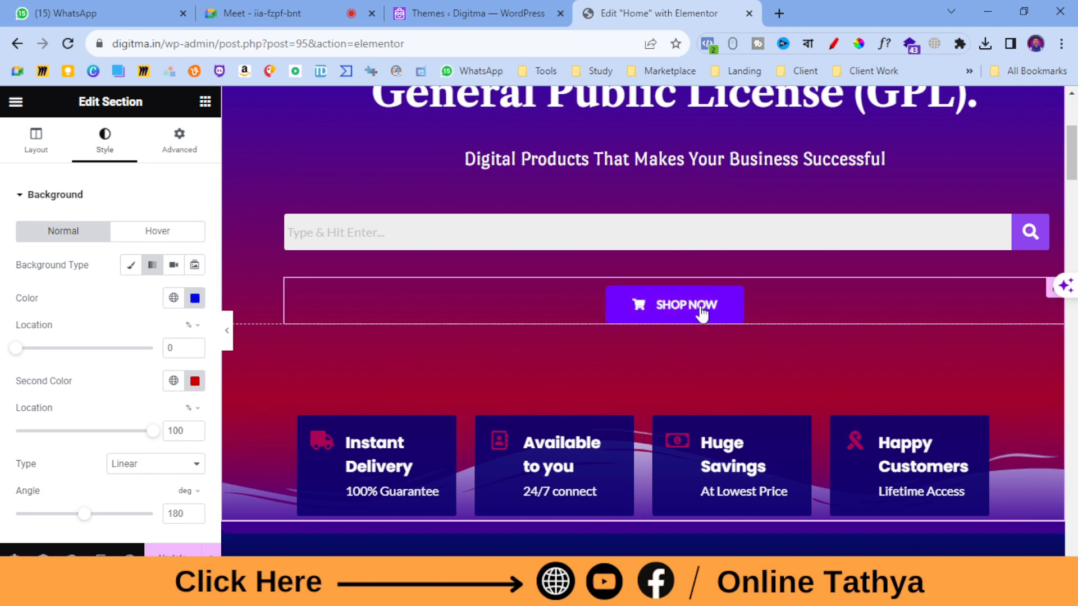
{"action": "scroll", "coordinate": [787, 345], "scroll_direction": "down", "scroll_amount": 6}
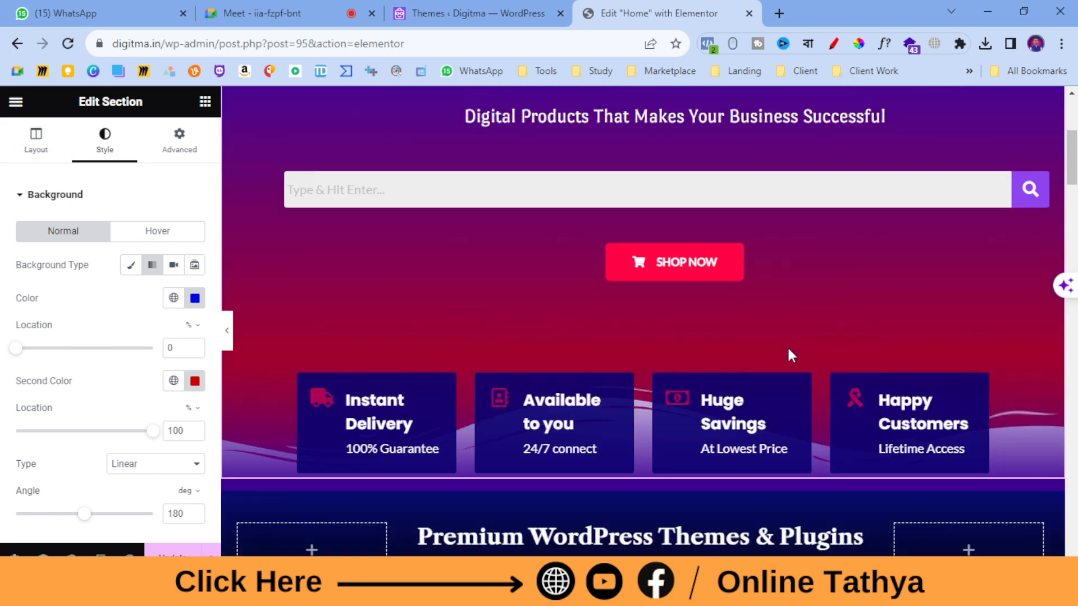
{"action": "scroll", "coordinate": [481, 446], "scroll_direction": "down", "scroll_amount": 1}
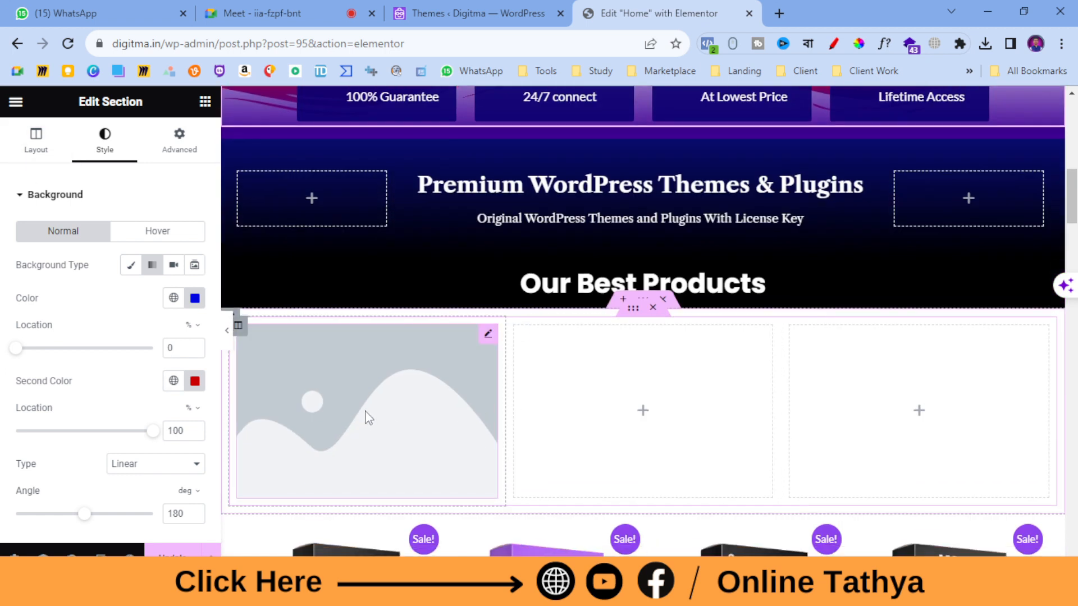
{"action": "scroll", "coordinate": [429, 399], "scroll_direction": "down", "scroll_amount": 1}
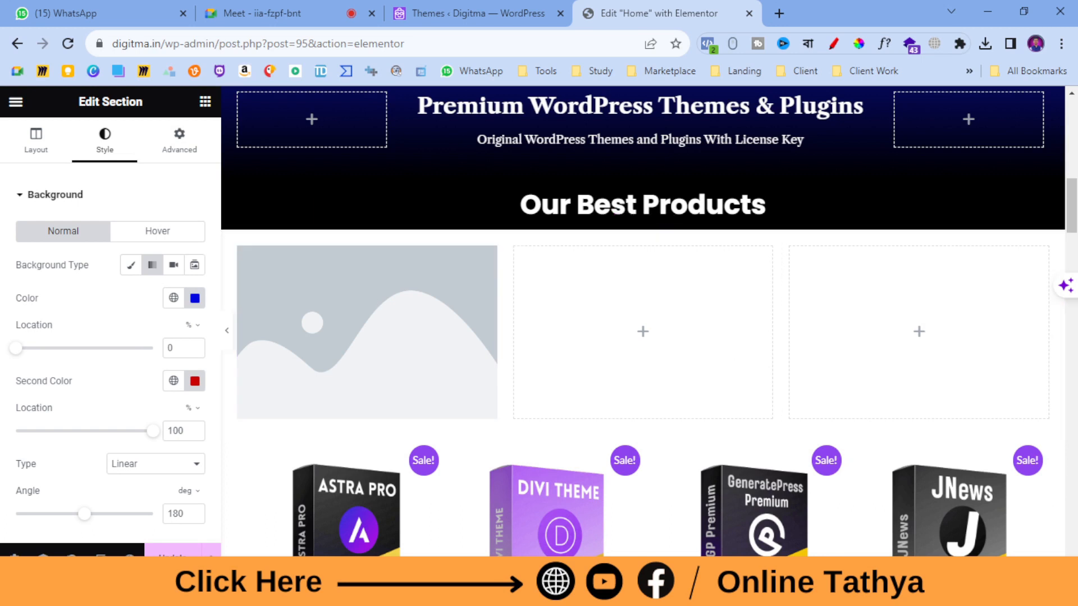
- Upload YouTube Growth Bundle Mockup from the Box folder as the first column's image and align it right
{"action": "left_click", "coordinate": [357, 319]}
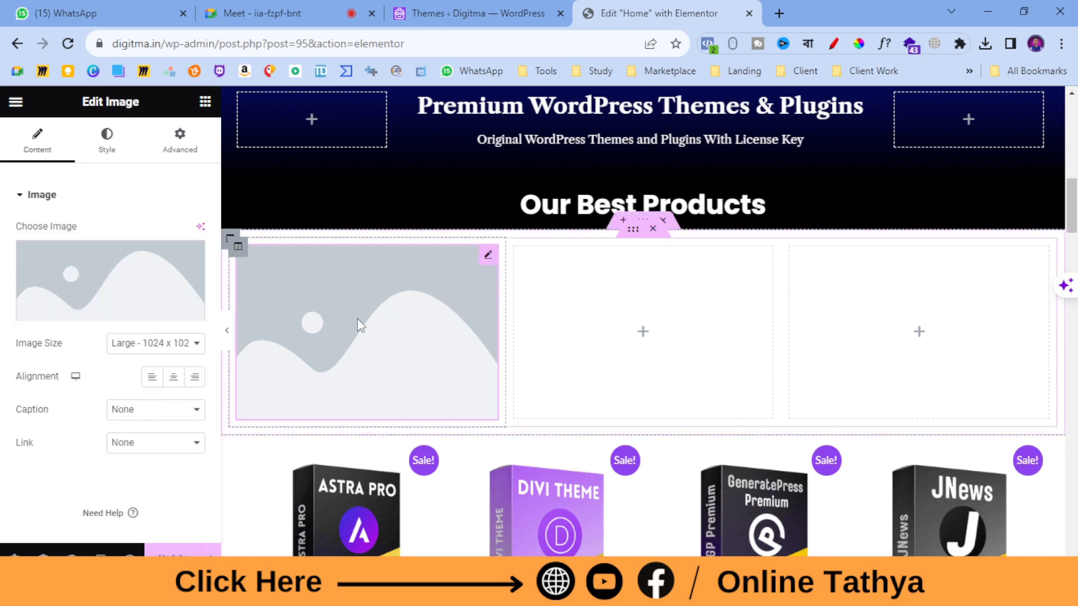
{"action": "mouse_move", "coordinate": [24, 290]}
{"action": "left_click", "coordinate": [118, 314]}
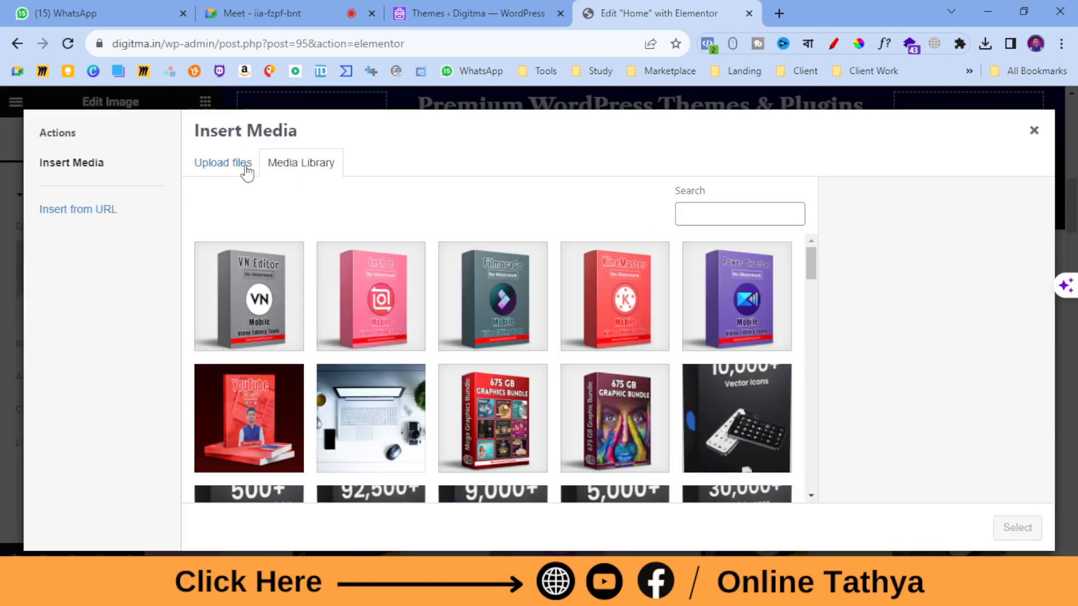
{"action": "left_click", "coordinate": [246, 170]}
{"action": "left_click", "coordinate": [640, 366]}
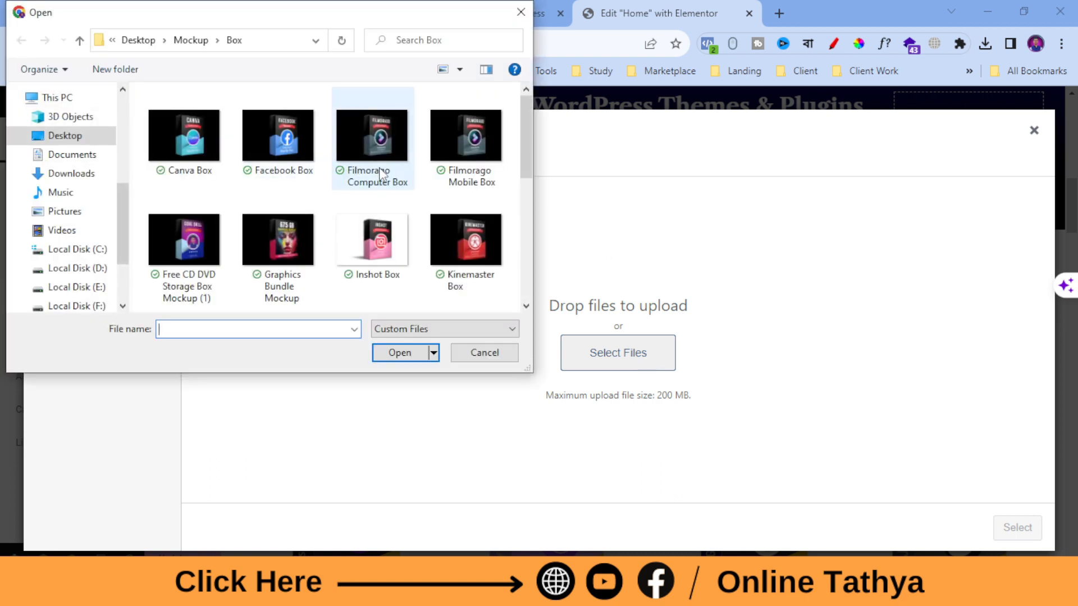
{"action": "scroll", "coordinate": [406, 191], "scroll_direction": "down", "scroll_amount": 3}
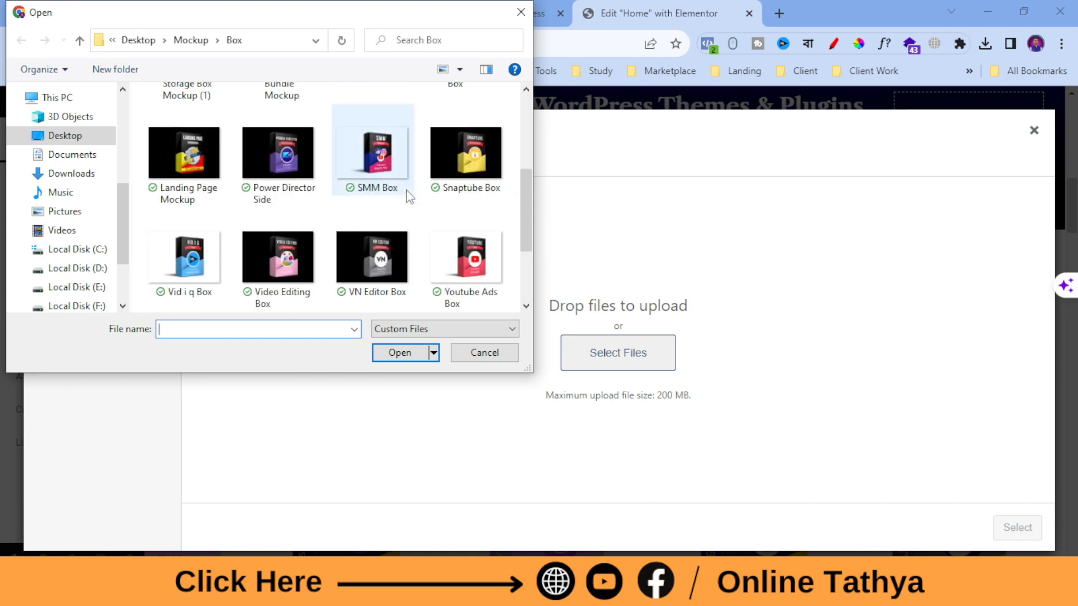
{"action": "scroll", "coordinate": [410, 197], "scroll_direction": "down", "scroll_amount": 2}
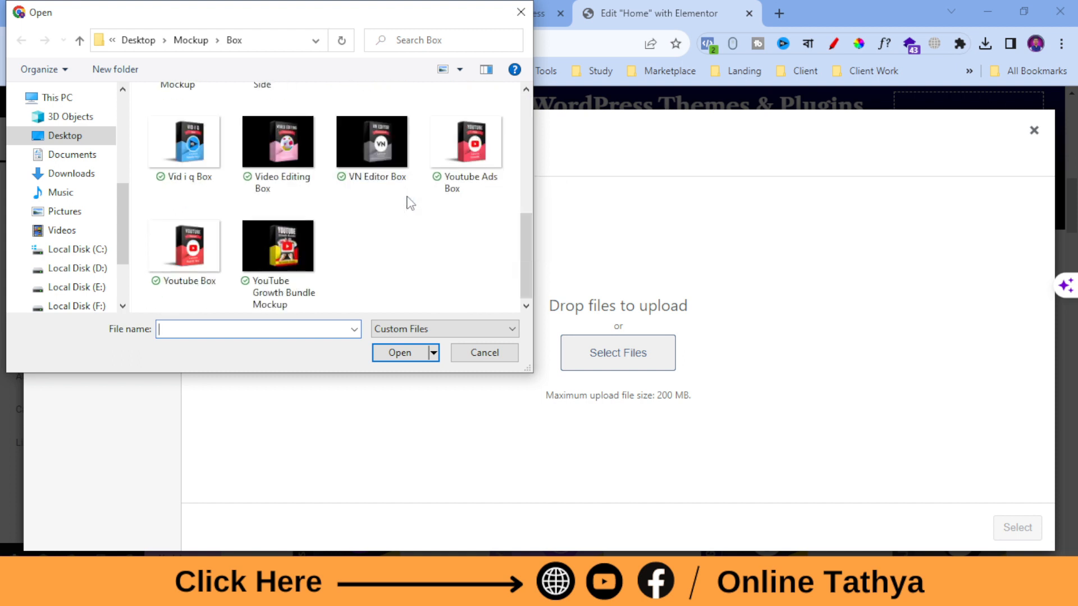
{"action": "left_click", "coordinate": [304, 271]}
{"action": "left_click", "coordinate": [399, 353]}
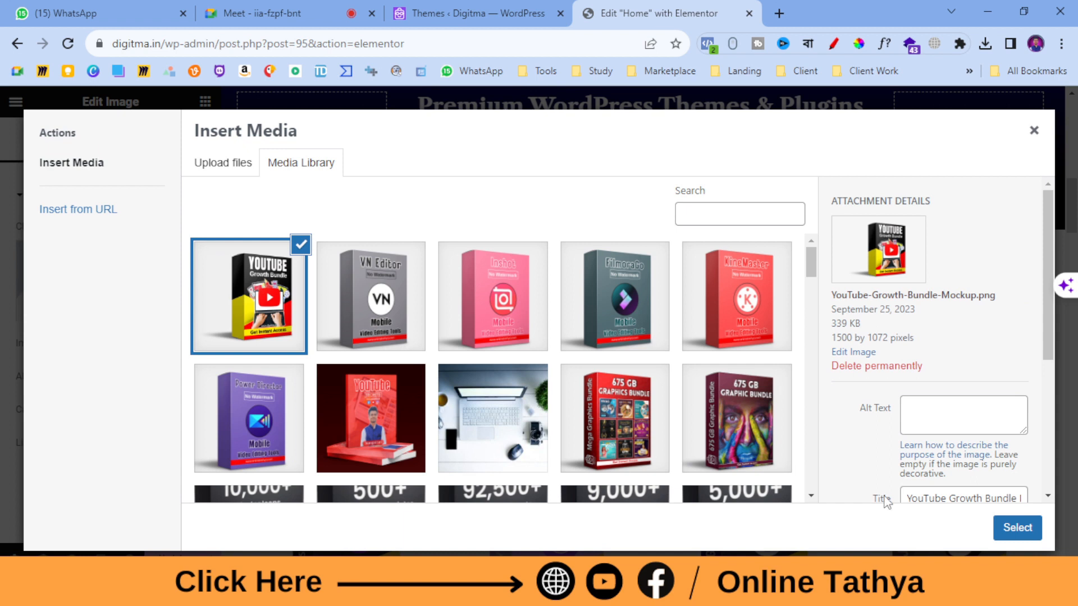
{"action": "left_click", "coordinate": [1017, 528]}
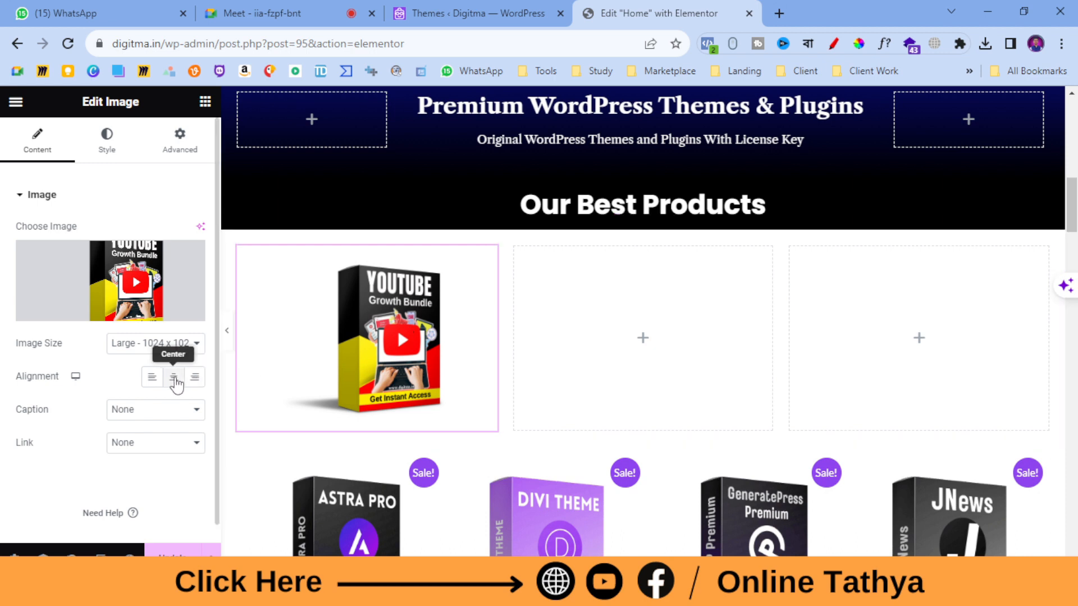
{"action": "left_click", "coordinate": [151, 379]}
{"action": "left_click", "coordinate": [197, 381]}
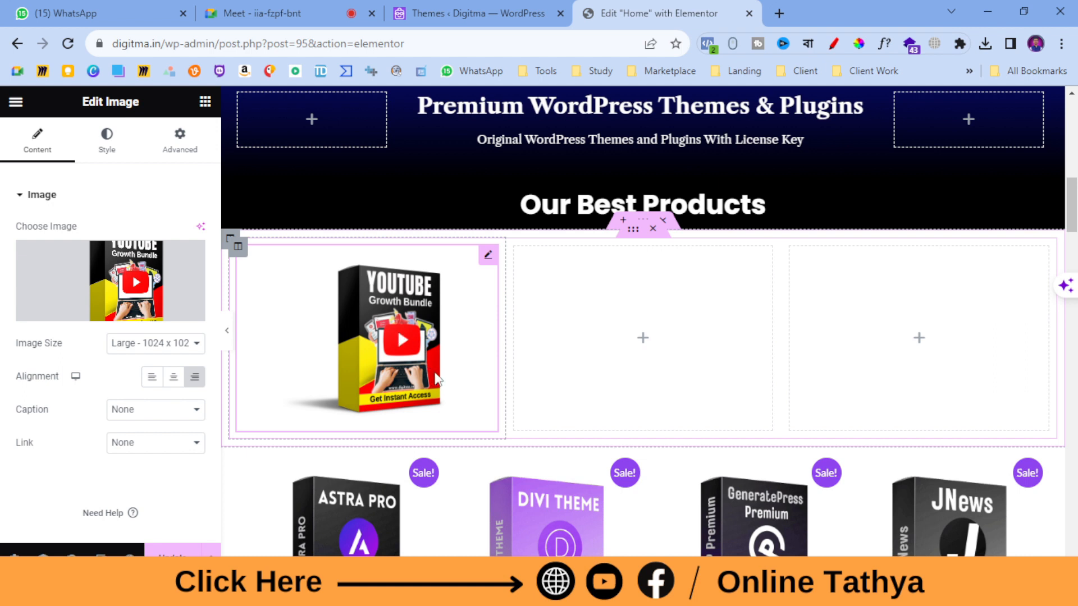
- Open the live Digitma site in a new browser tab beside the page editor
{"action": "left_click", "coordinate": [204, 102]}
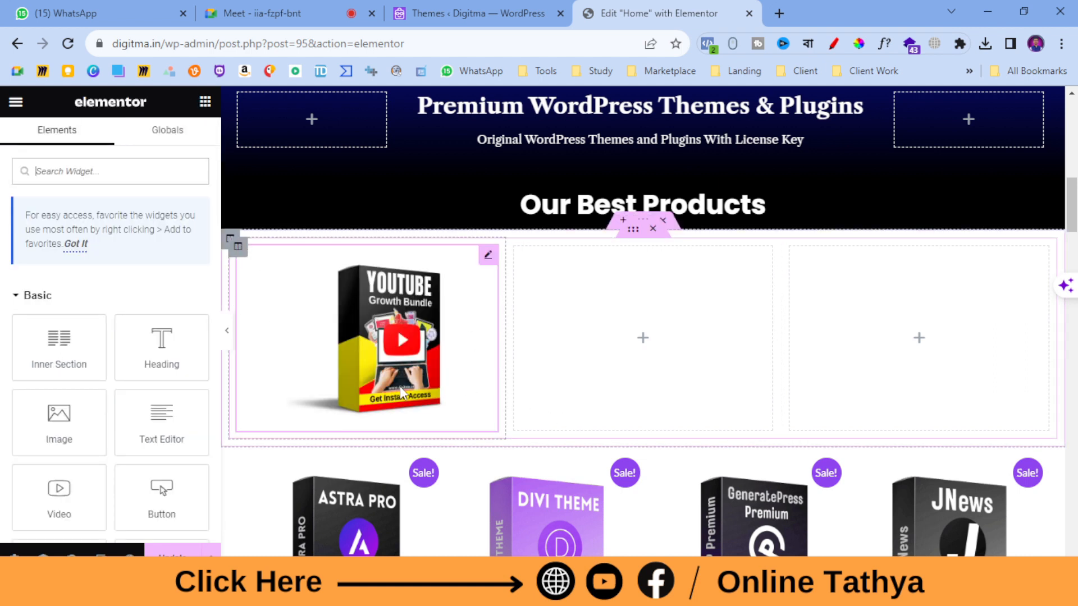
{"action": "scroll", "coordinate": [401, 393], "scroll_direction": "down", "scroll_amount": 5}
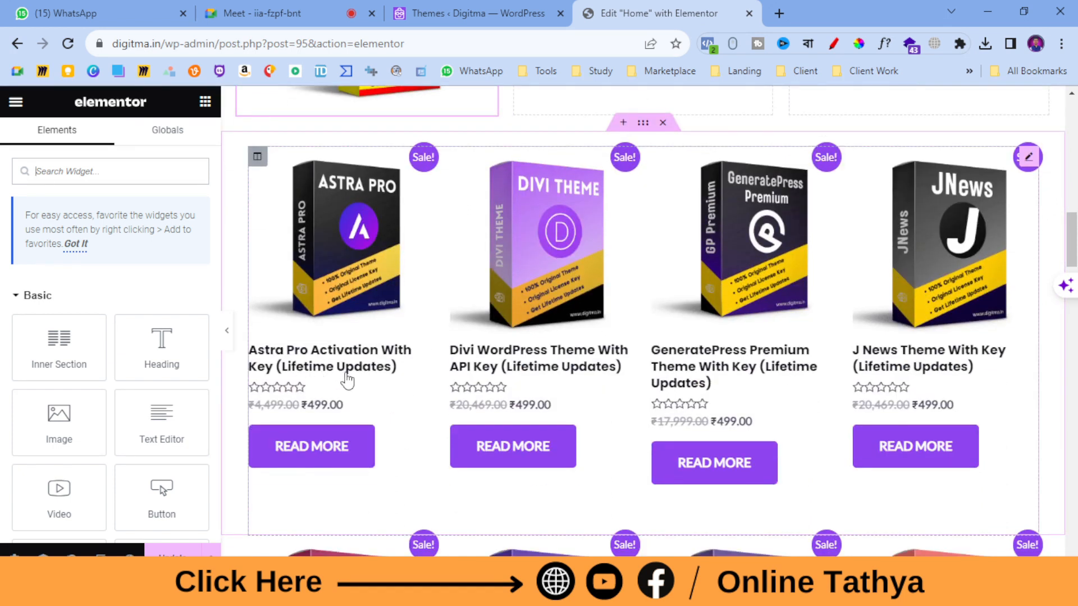
{"action": "key", "text": "ctrl+shift+Tab"}
{"action": "right_click", "coordinate": [64, 98]}
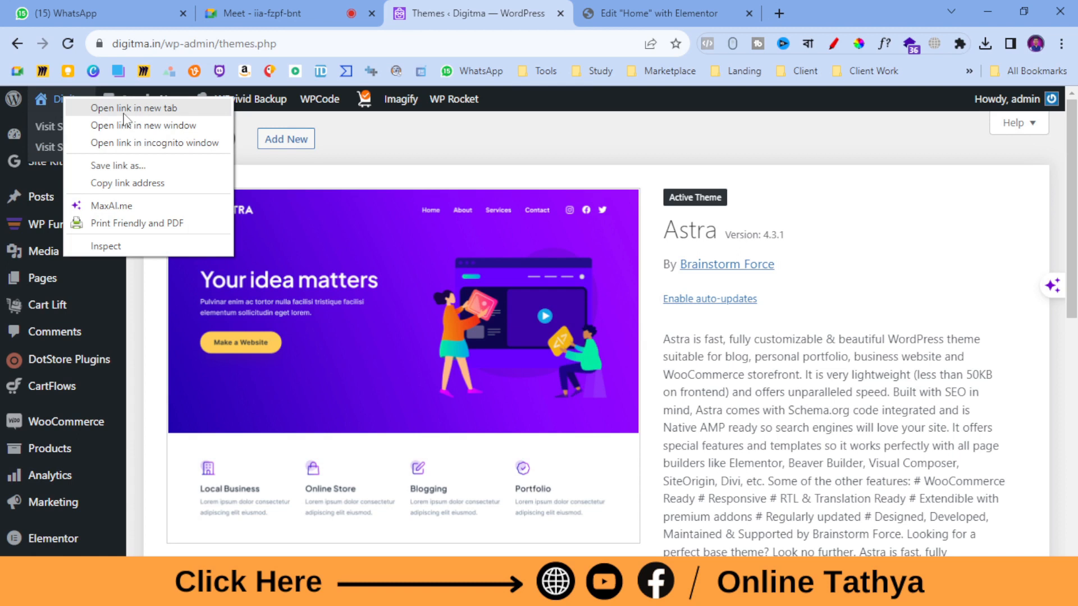
{"action": "left_click", "coordinate": [125, 109]}
{"action": "left_click_drag", "start_coordinate": [603, 7], "coordinate": [732, 5]}
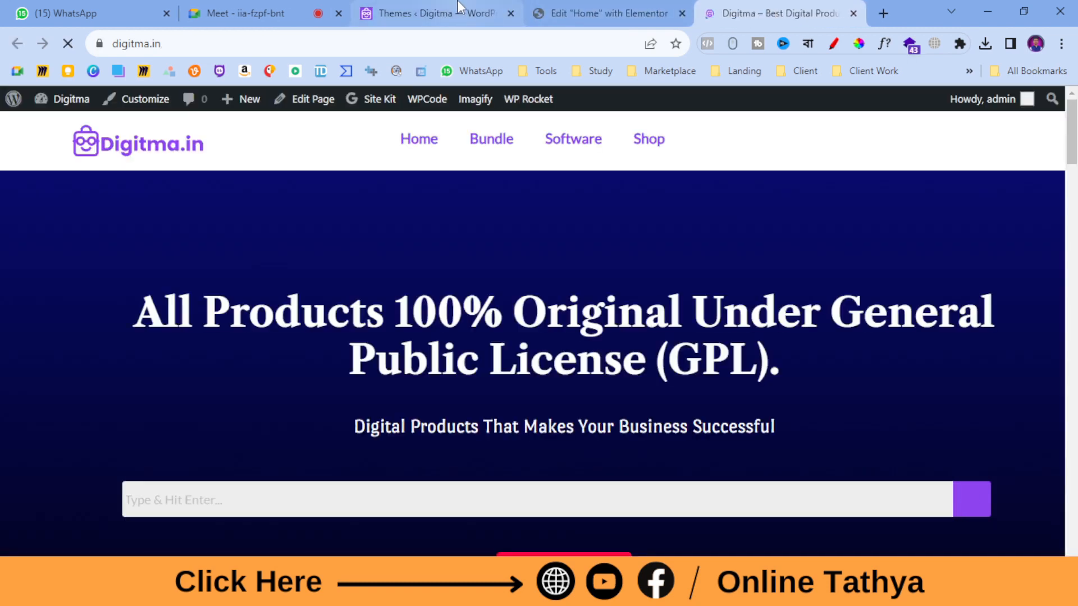
{"action": "left_click", "coordinate": [460, 11]}
{"action": "left_click", "coordinate": [583, 7]}
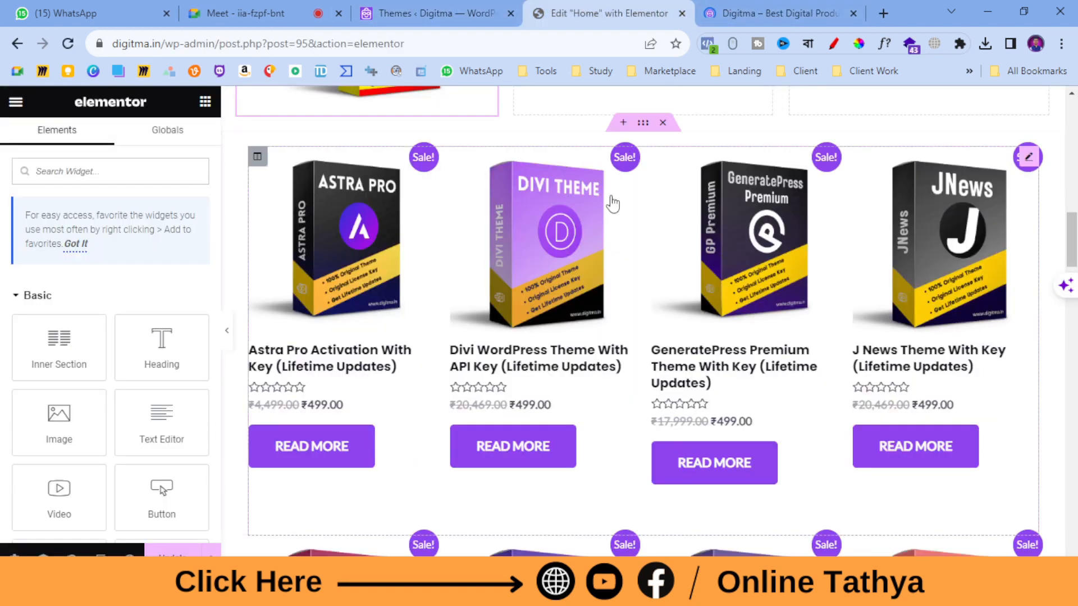
{"action": "left_click", "coordinate": [763, 7]}
- Copy the product title "YouTube Growth Bundle – All in One Mega Pack" from the live home page's bundle products
{"action": "scroll", "coordinate": [499, 419], "scroll_direction": "down", "scroll_amount": 12}
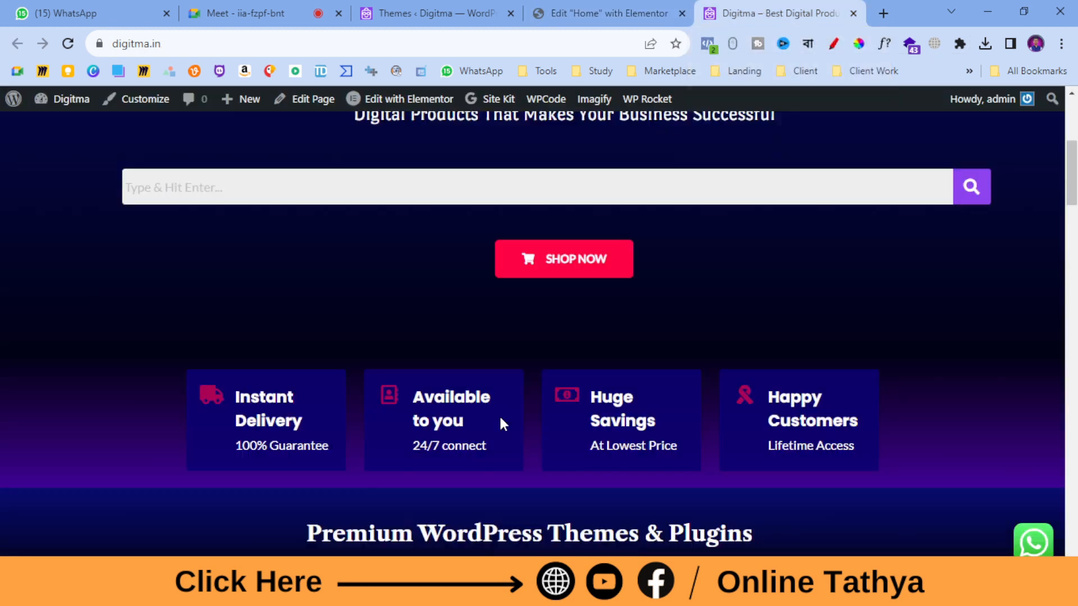
{"action": "scroll", "coordinate": [538, 432], "scroll_direction": "down", "scroll_amount": 13}
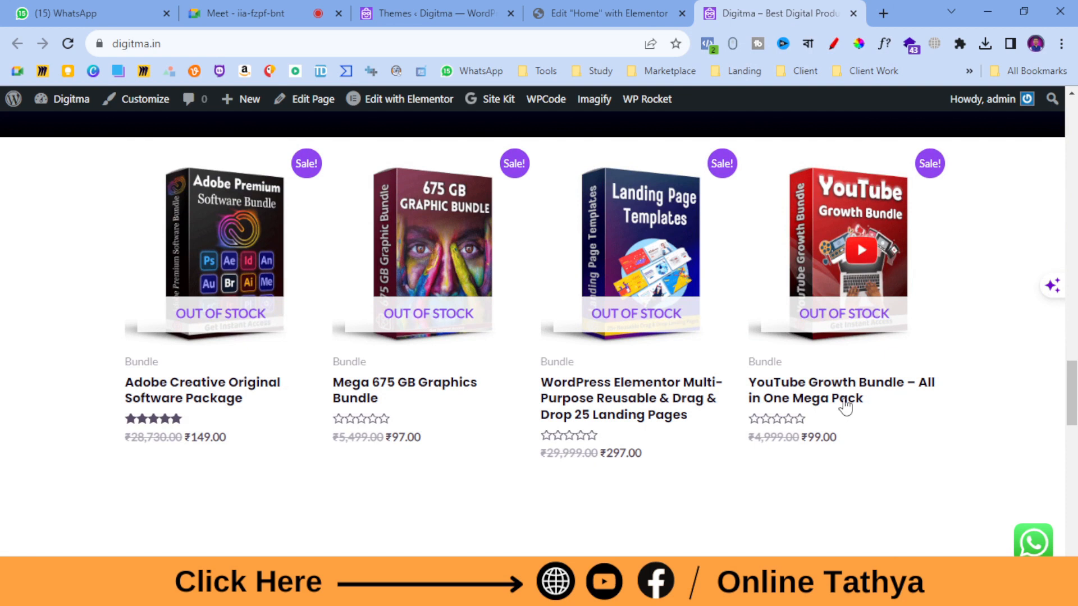
{"action": "left_click_drag", "start_coordinate": [751, 380], "coordinate": [866, 398]}
{"action": "right_click", "coordinate": [840, 403]}
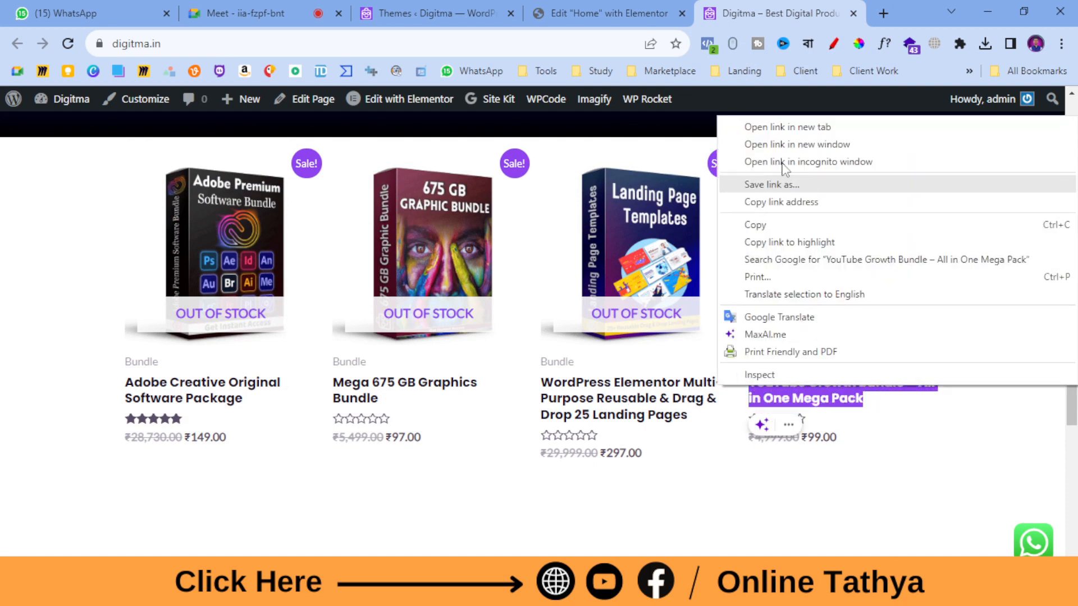
{"action": "left_click", "coordinate": [766, 224]}
- Back in the Elementor editor, add a Heading below the first column's image with the copied title "YouTube Growth Bundle – All in One Mega Pack"
{"action": "left_click", "coordinate": [533, 11]}
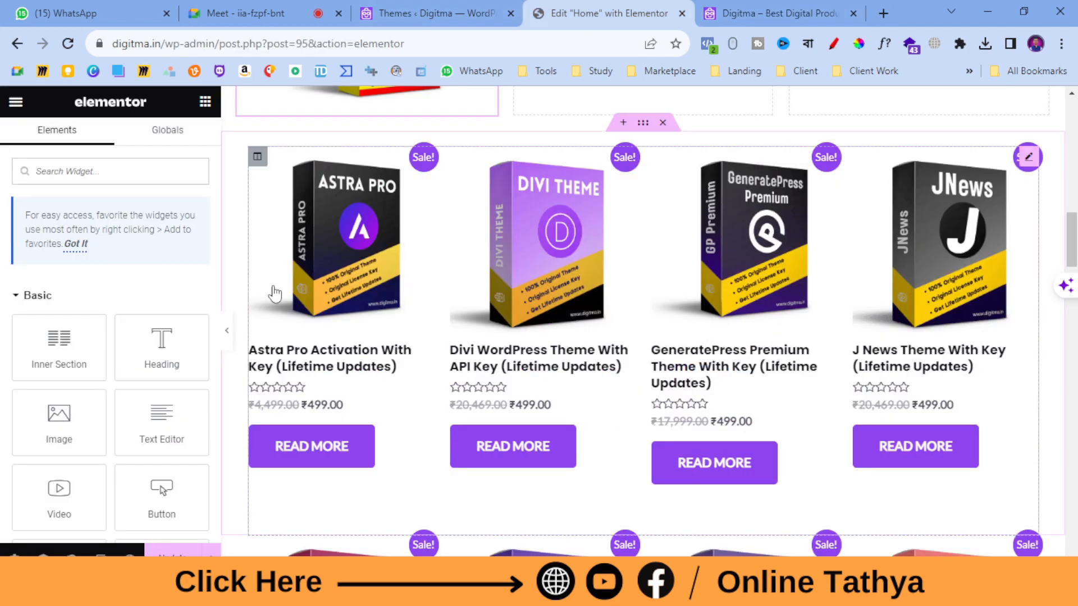
{"action": "scroll", "coordinate": [312, 306], "scroll_direction": "up", "scroll_amount": 5}
{"action": "left_click_drag", "start_coordinate": [162, 345], "coordinate": [441, 343]}
{"action": "triple_click", "coordinate": [84, 265]}
{"action": "right_click", "coordinate": [83, 272]}
{"action": "left_click", "coordinate": [121, 335]}
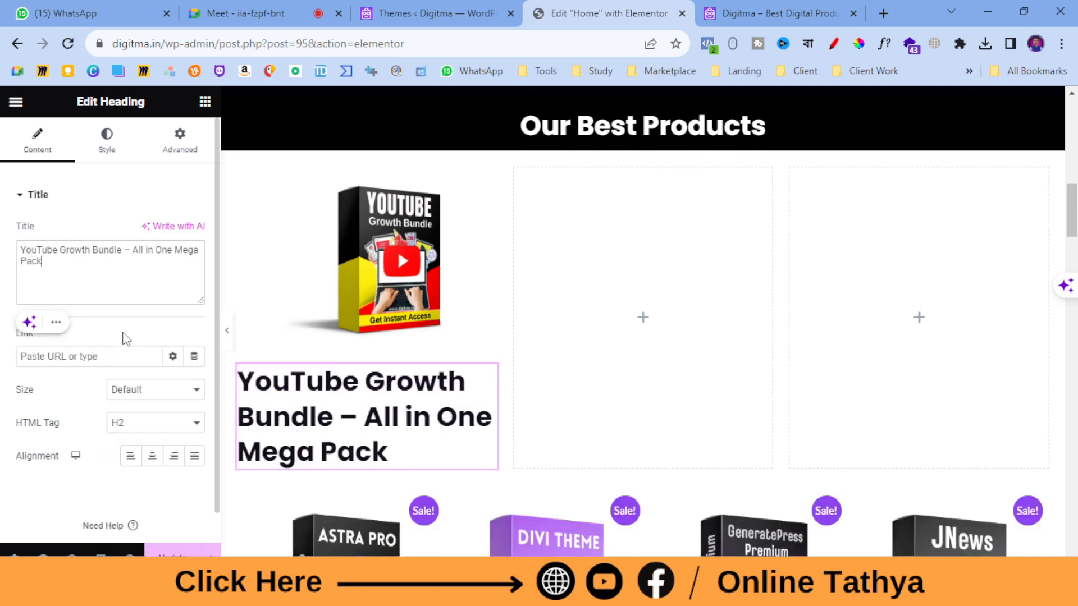
- Set the YouTube Growth Bundle heading's font size to 16 px and compare it with the product titles below
{"action": "left_click", "coordinate": [107, 140]}
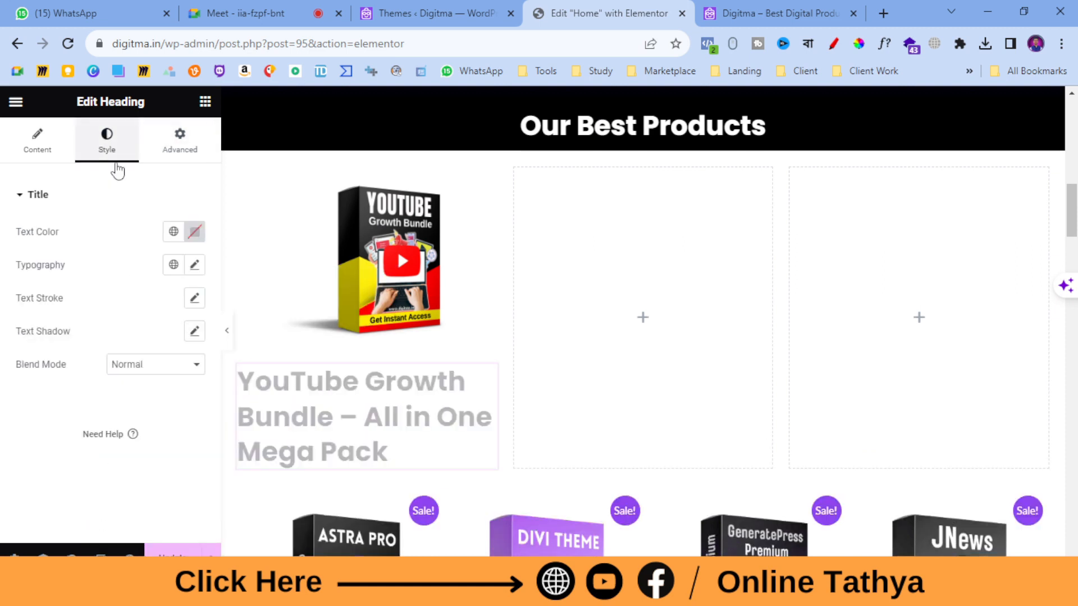
{"action": "left_click", "coordinate": [194, 264]}
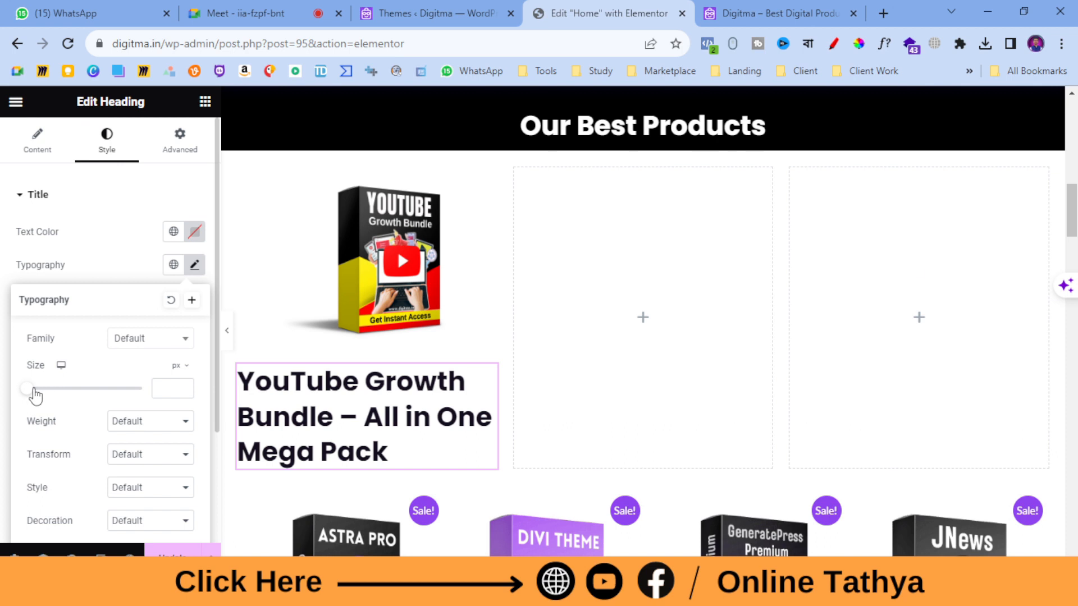
{"action": "left_click", "coordinate": [33, 389]}
{"action": "left_click", "coordinate": [183, 386]}
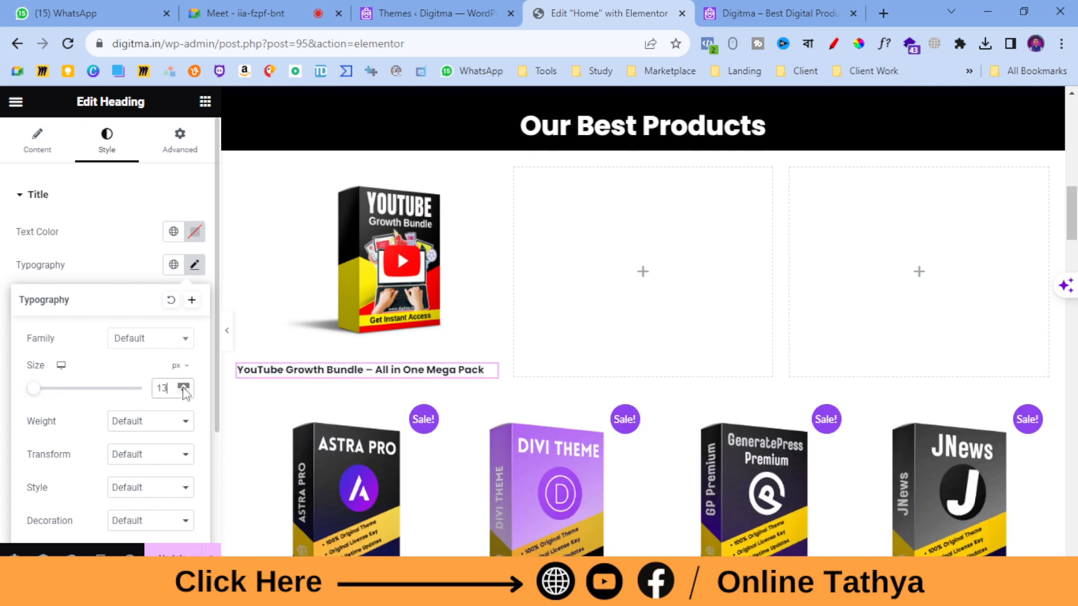
{"action": "left_click", "coordinate": [183, 386]}
{"action": "left_click", "coordinate": [183, 386]}
{"action": "left_click", "coordinate": [183, 386]}
{"action": "left_click", "coordinate": [183, 386]}
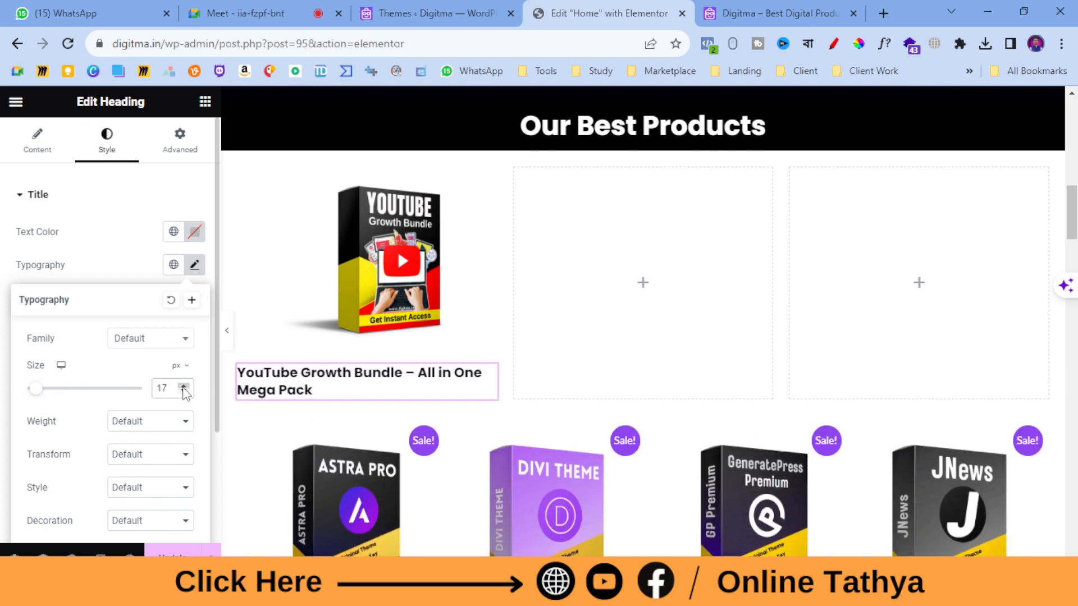
{"action": "left_click", "coordinate": [183, 386]}
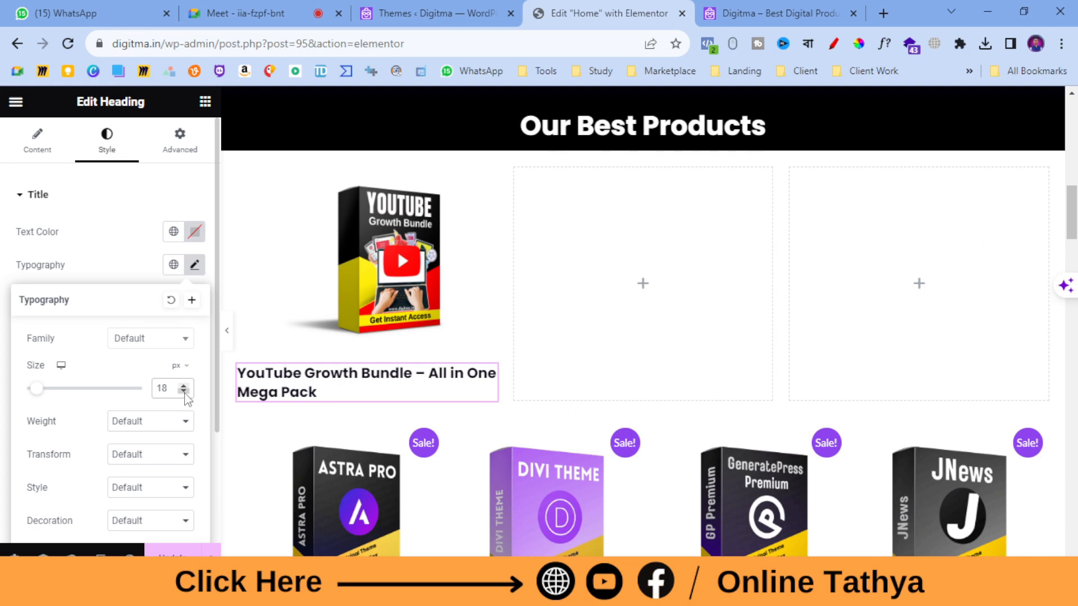
{"action": "left_click", "coordinate": [183, 391]}
{"action": "left_click", "coordinate": [184, 391]}
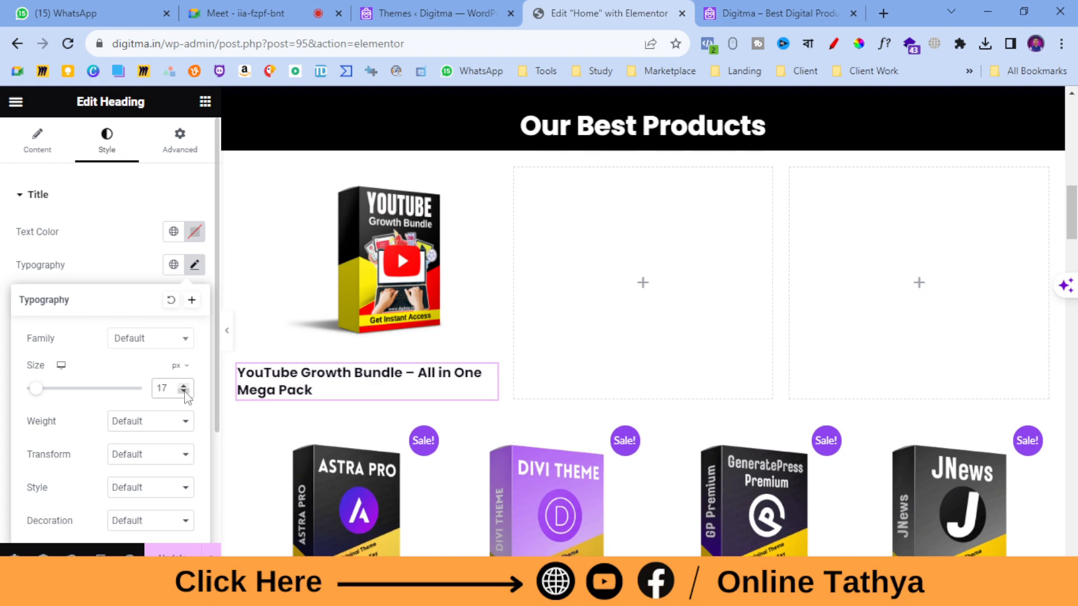
{"action": "scroll", "coordinate": [534, 365], "scroll_direction": "down", "scroll_amount": 8}
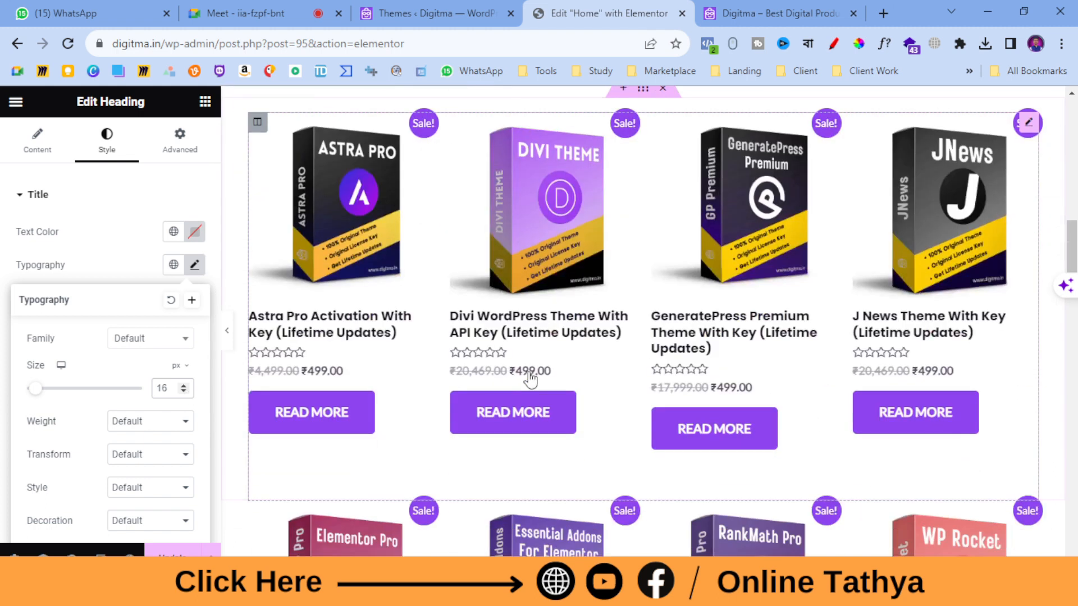
{"action": "scroll", "coordinate": [443, 403], "scroll_direction": "up", "scroll_amount": 6}
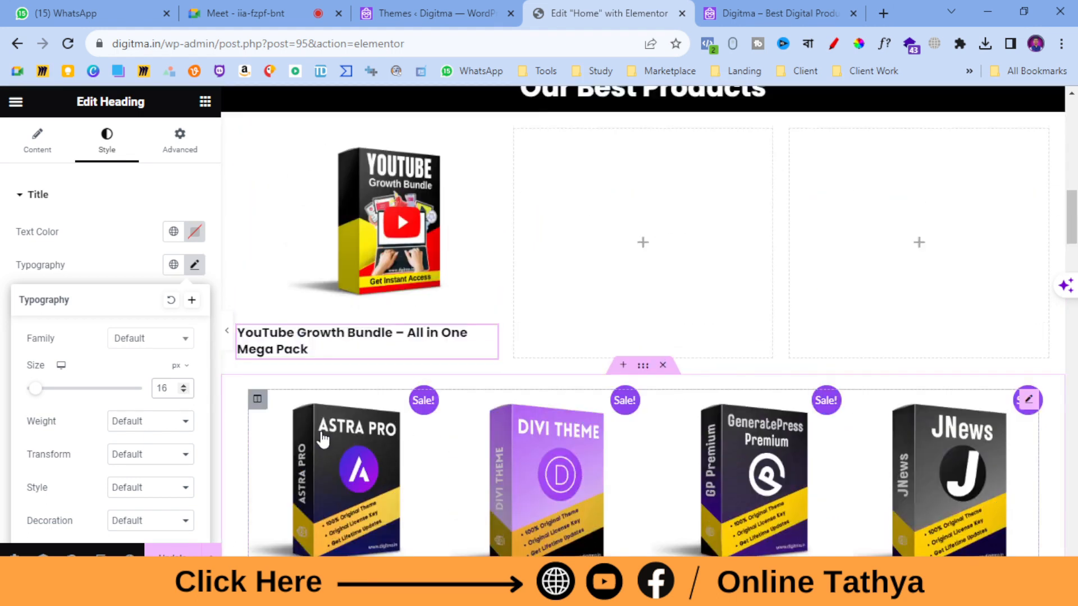
- Add a Star Rating widget below the YouTube Growth Bundle heading and set its rating to 4.5
{"action": "left_click", "coordinate": [205, 101]}
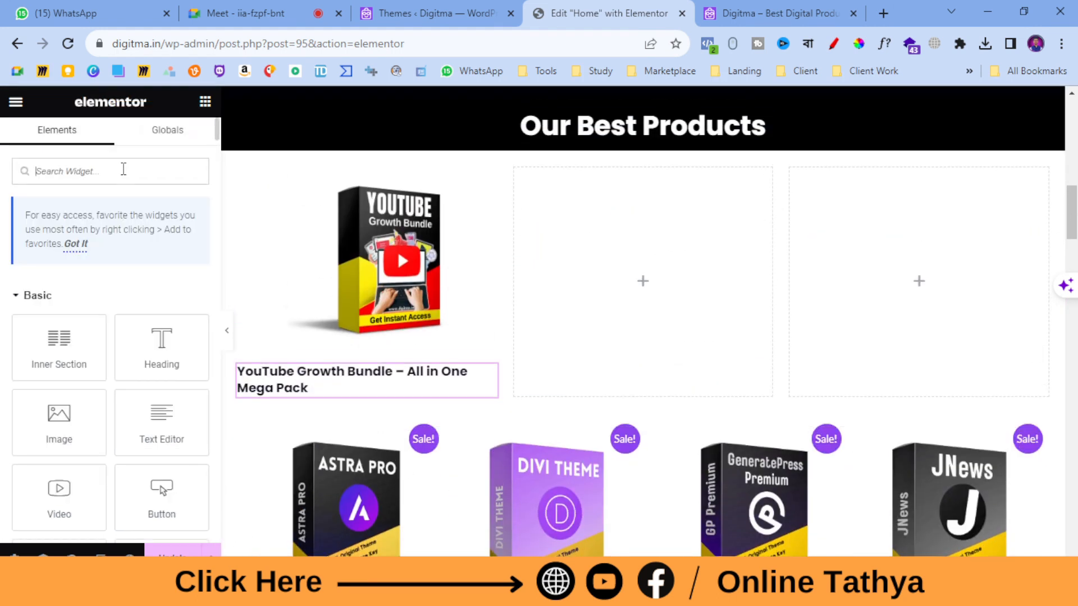
{"action": "type", "text": "rating"}
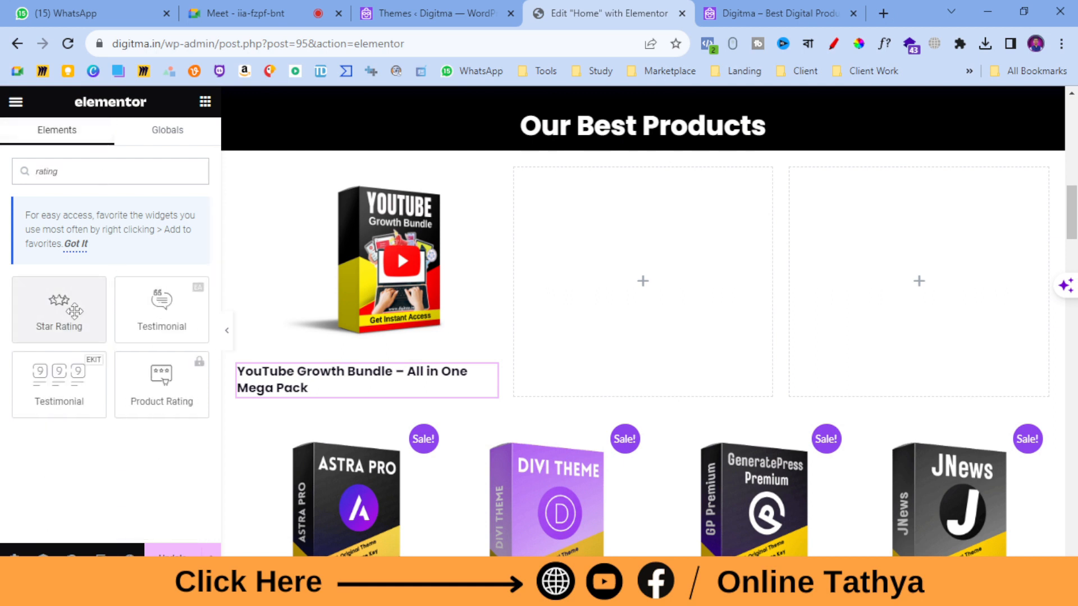
{"action": "left_click_drag", "start_coordinate": [59, 303], "coordinate": [339, 398]}
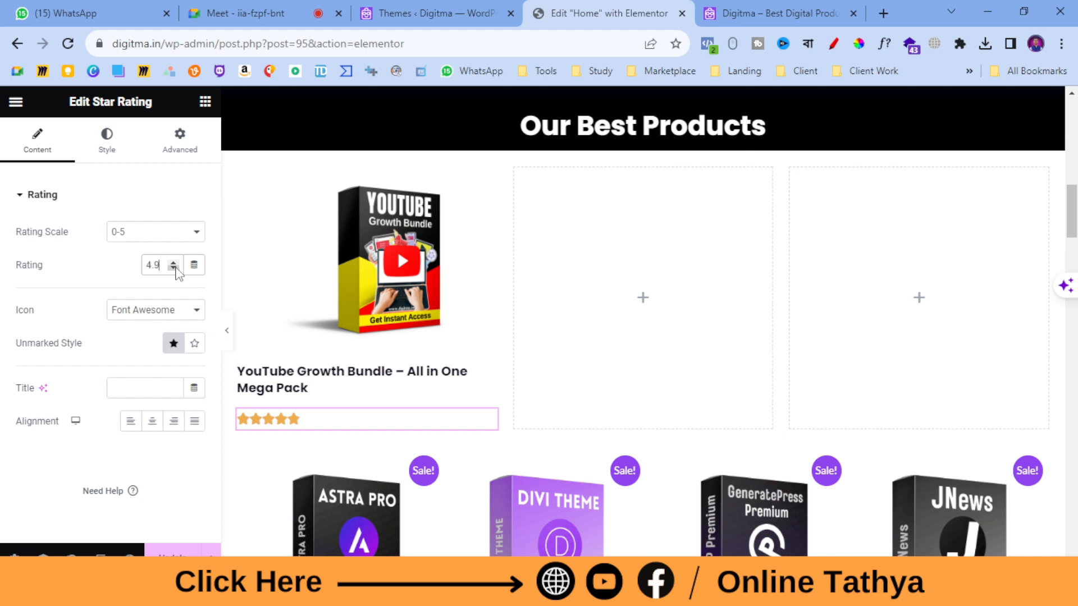
{"action": "left_click", "coordinate": [173, 269]}
{"action": "left_click", "coordinate": [174, 263]}
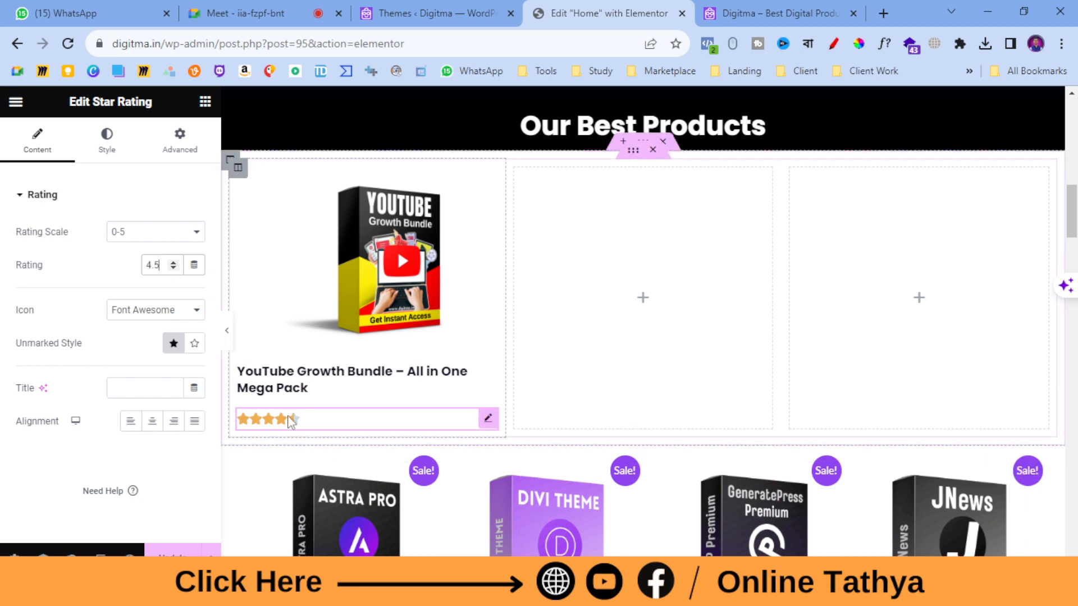
{"action": "scroll", "coordinate": [454, 348], "scroll_direction": "down", "scroll_amount": 1}
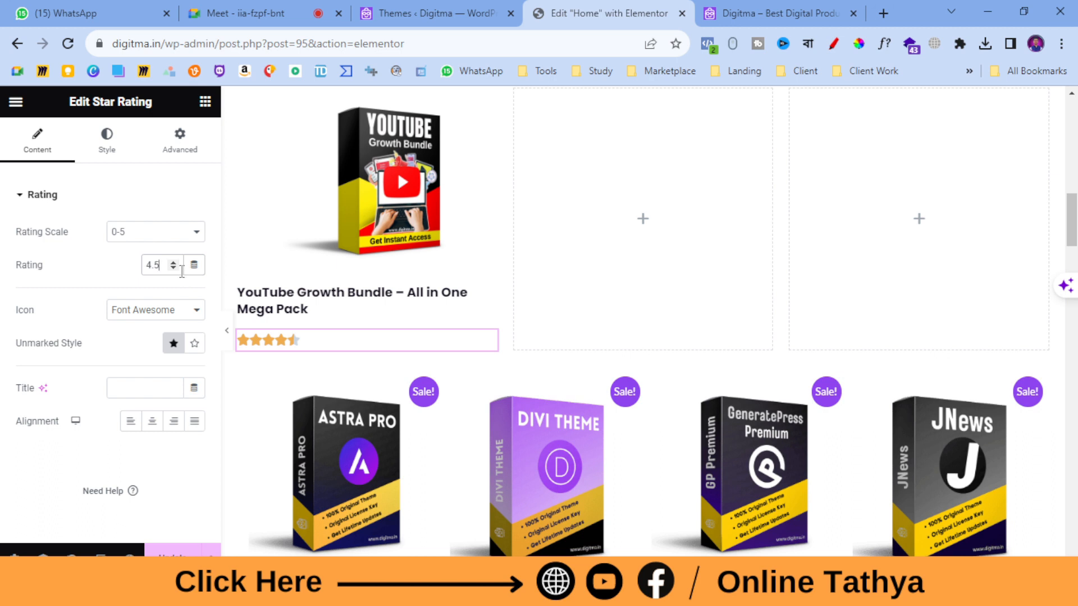
{"action": "scroll", "coordinate": [359, 252], "scroll_direction": "up", "scroll_amount": 1}
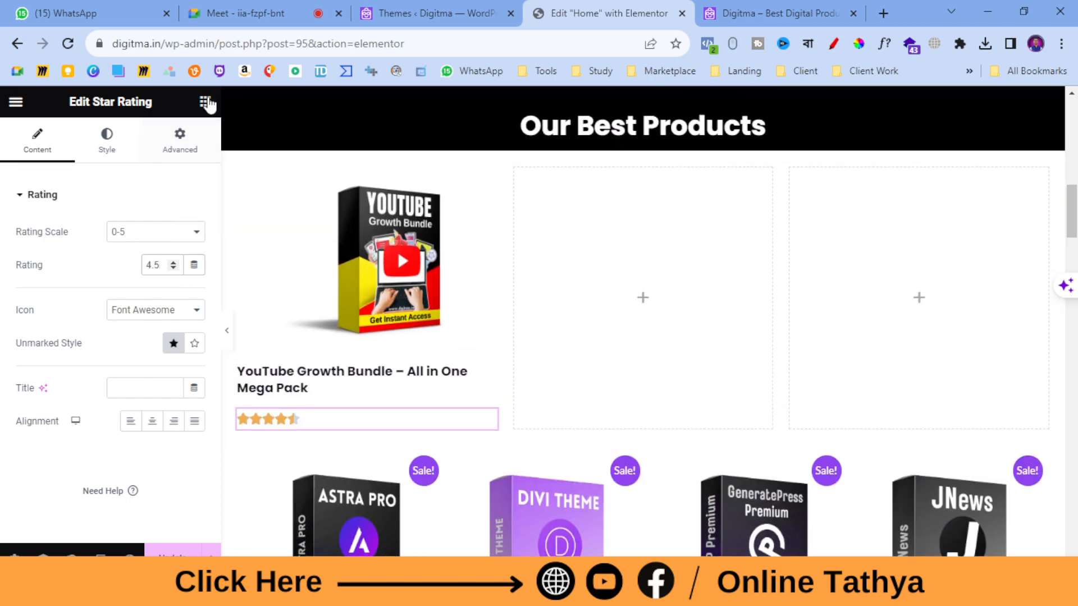
{"action": "left_click", "coordinate": [205, 102]}
{"action": "scroll", "coordinate": [396, 289], "scroll_direction": "down", "scroll_amount": 4}
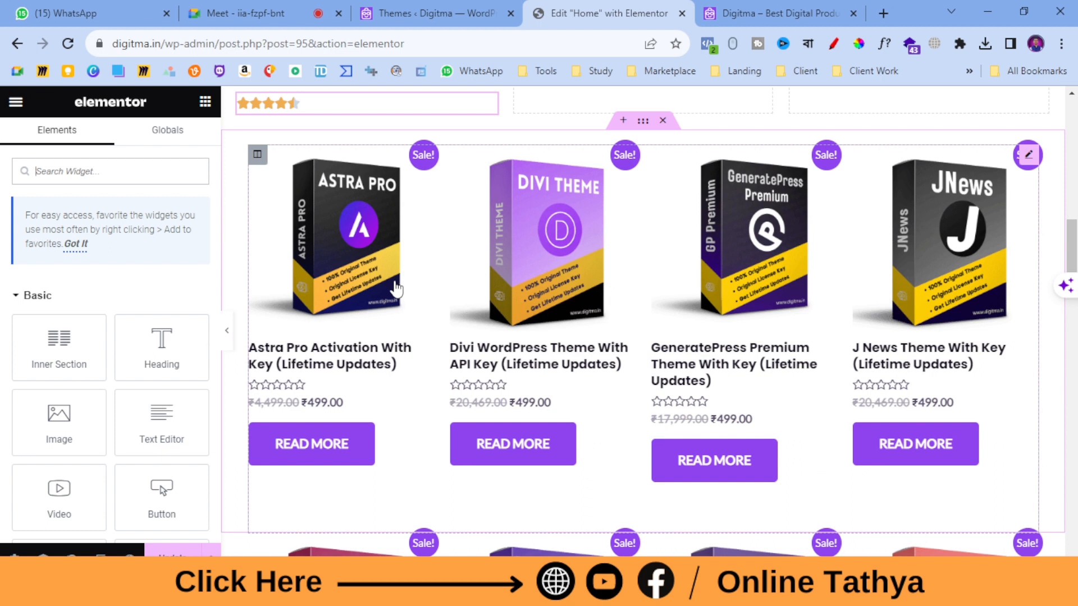
{"action": "scroll", "coordinate": [394, 289], "scroll_direction": "up", "scroll_amount": 1}
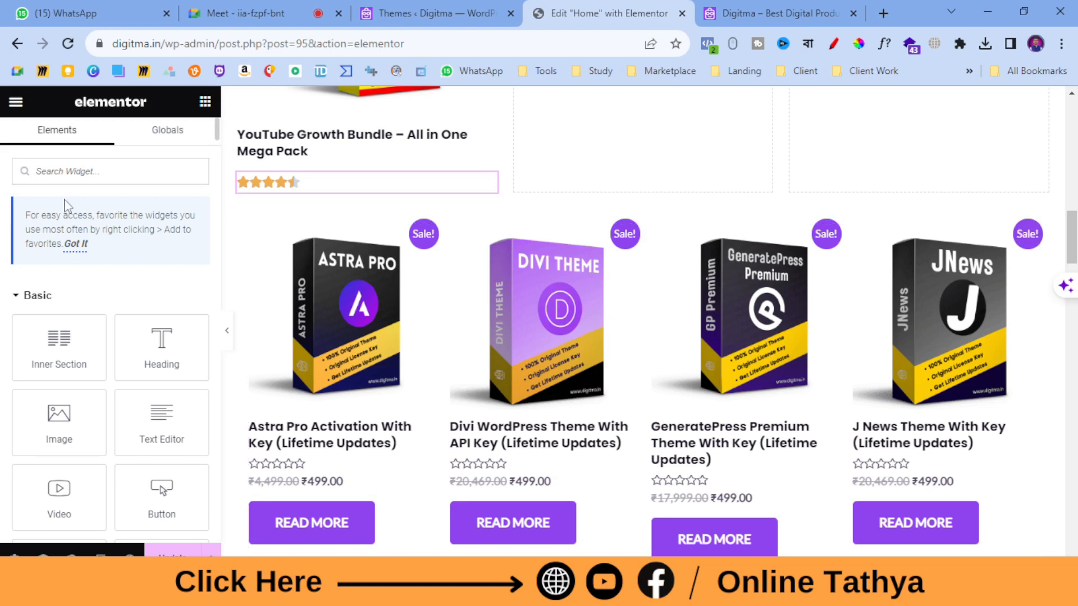
{"action": "scroll", "coordinate": [813, 339], "scroll_direction": "up", "scroll_amount": 12}
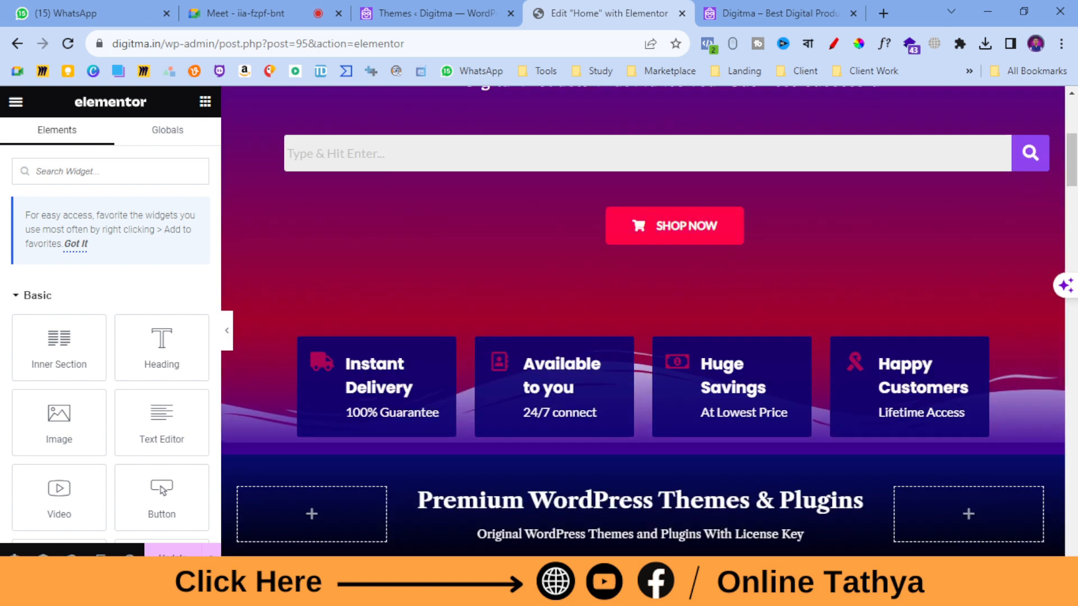
- Copy the hero's Shop Now button, paste it below the star rating in the first product column and align it left
{"action": "right_click", "coordinate": [1056, 218]}
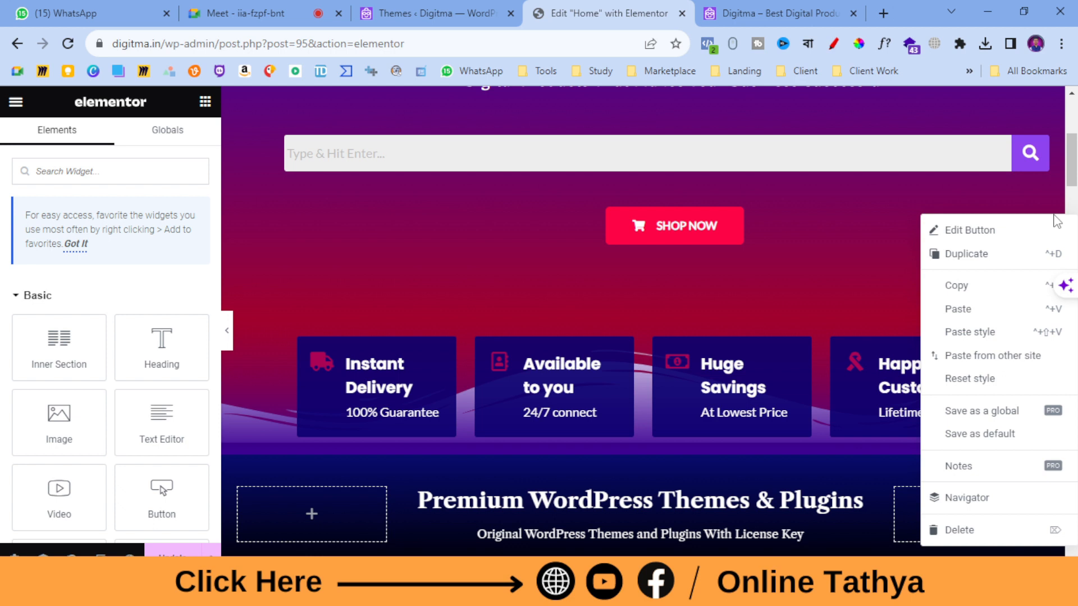
{"action": "left_click", "coordinate": [963, 288]}
{"action": "scroll", "coordinate": [566, 281], "scroll_direction": "down", "scroll_amount": 7}
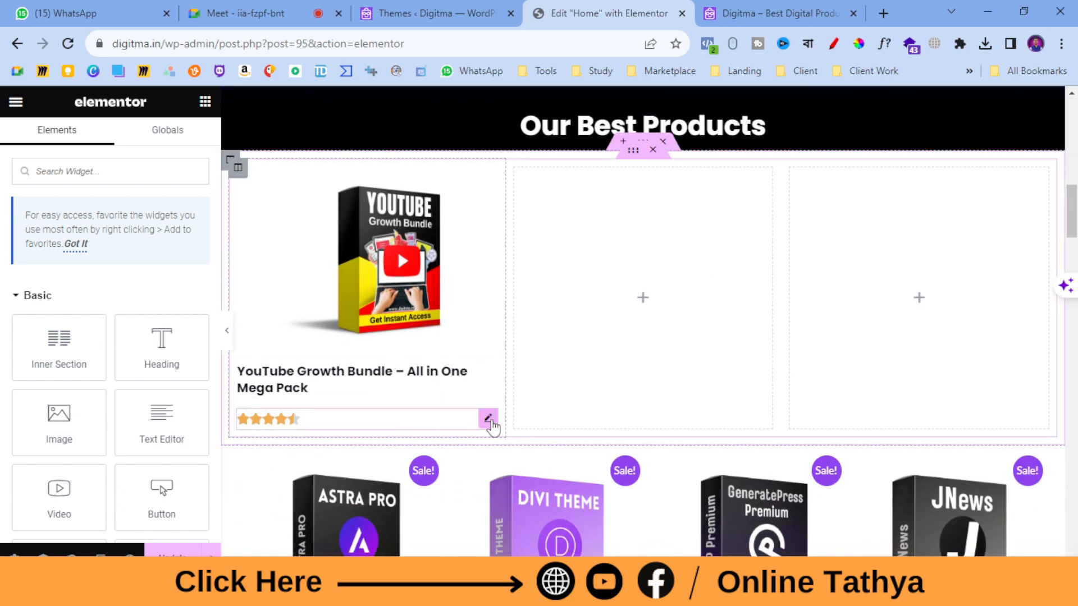
{"action": "right_click", "coordinate": [488, 421]}
{"action": "left_click", "coordinate": [539, 337]}
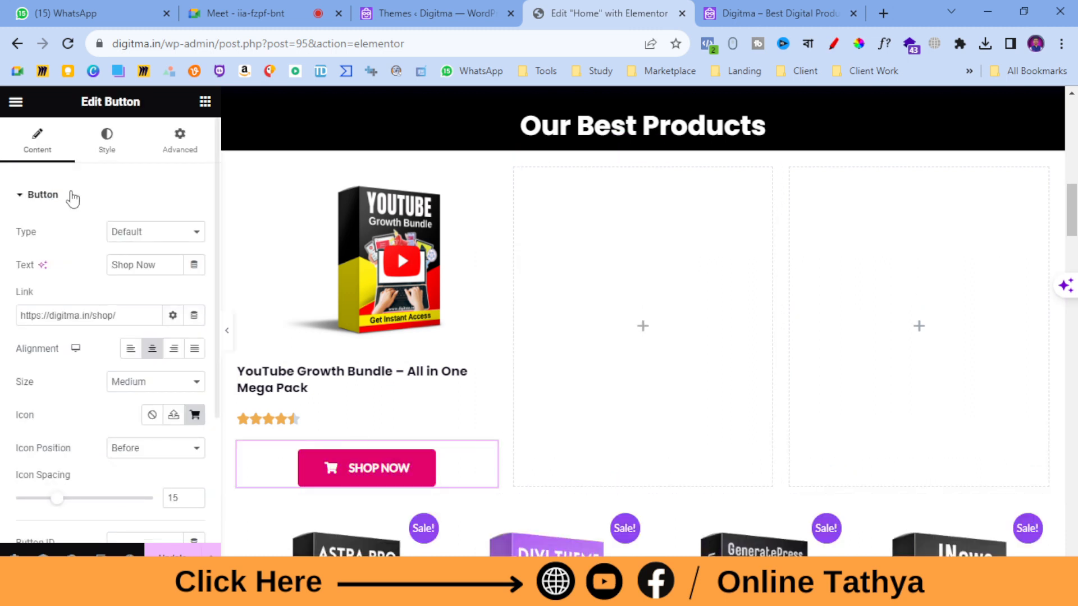
{"action": "left_click", "coordinate": [131, 348]}
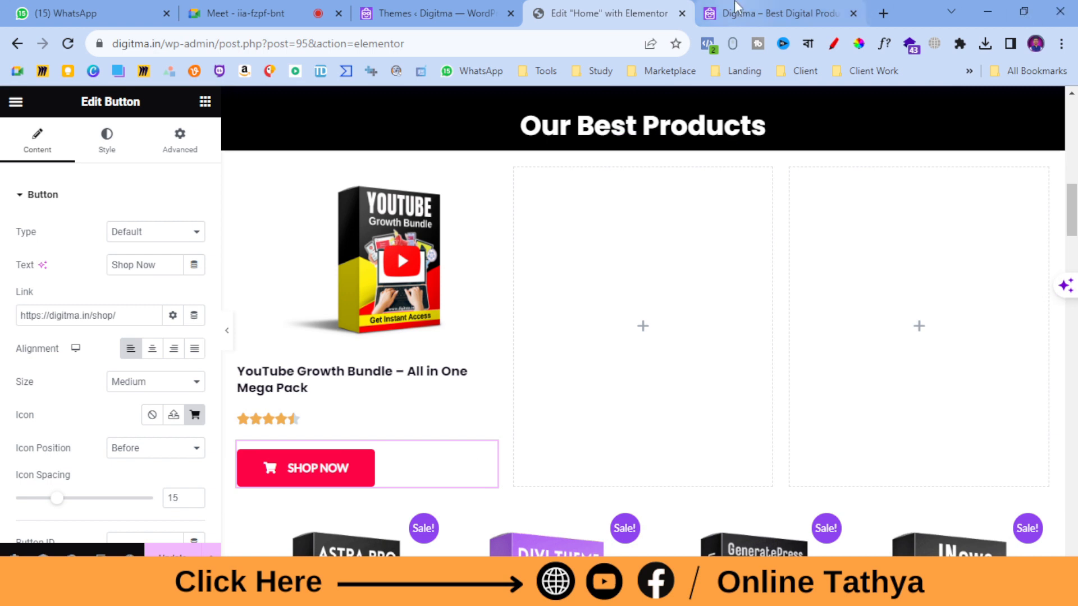
- Open the YouTube Growth Bundle product page from the live home page and copy its URL
{"action": "left_click", "coordinate": [780, 13]}
{"action": "scroll", "coordinate": [652, 218], "scroll_direction": "down", "scroll_amount": 3}
{"action": "left_click", "coordinate": [817, 337]}
{"action": "scroll", "coordinate": [830, 174], "scroll_direction": "up", "scroll_amount": 3}
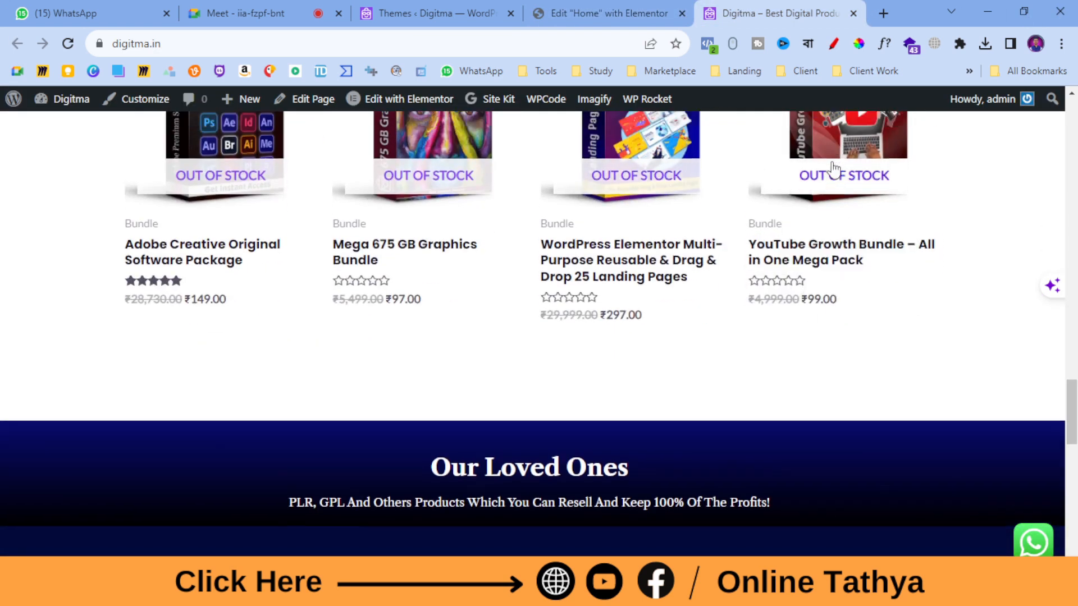
{"action": "key", "text": "F5"}
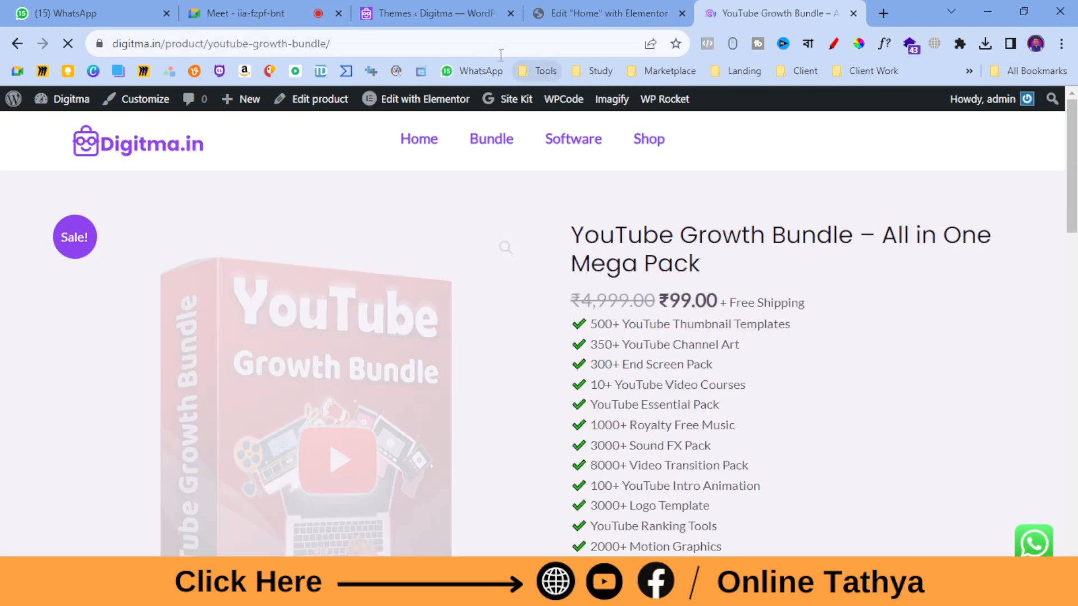
{"action": "left_click", "coordinate": [498, 44]}
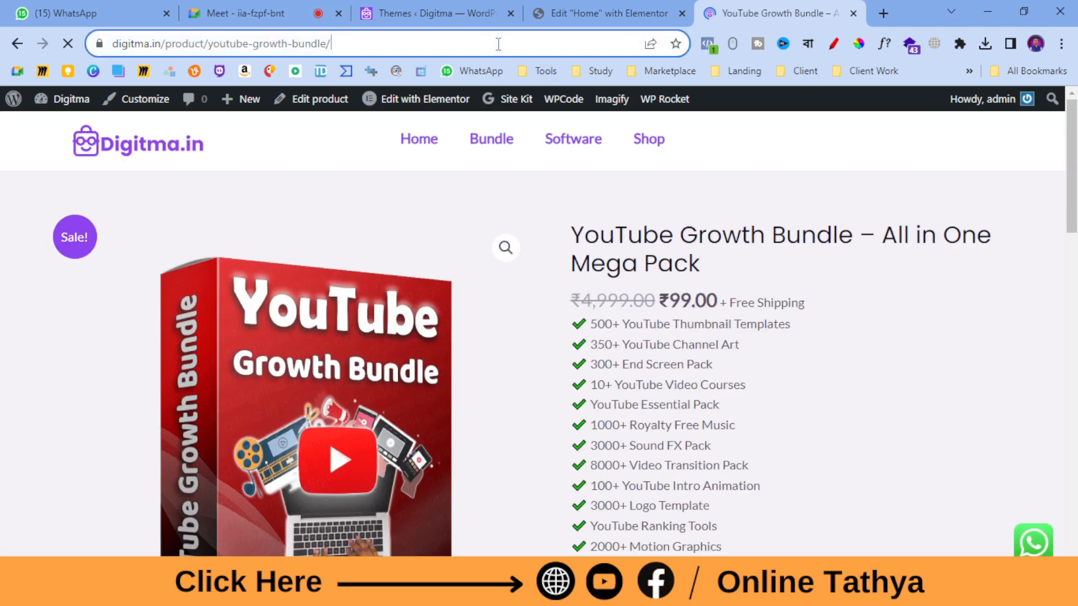
{"action": "triple_click", "coordinate": [498, 44]}
{"action": "right_click", "coordinate": [498, 44]}
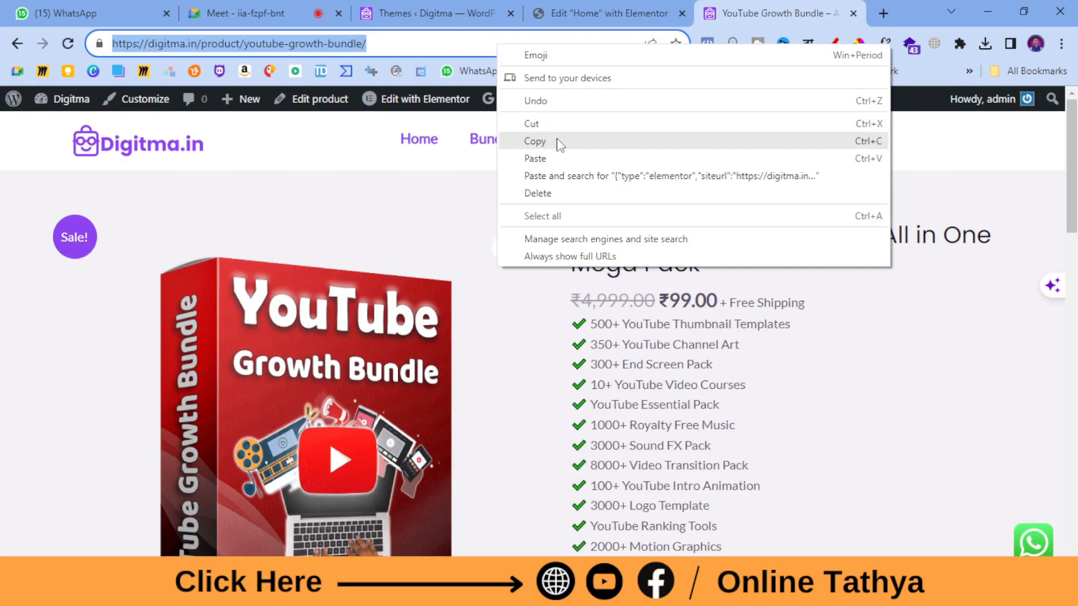
{"action": "left_click", "coordinate": [560, 142]}
{"action": "left_click", "coordinate": [600, 13]}
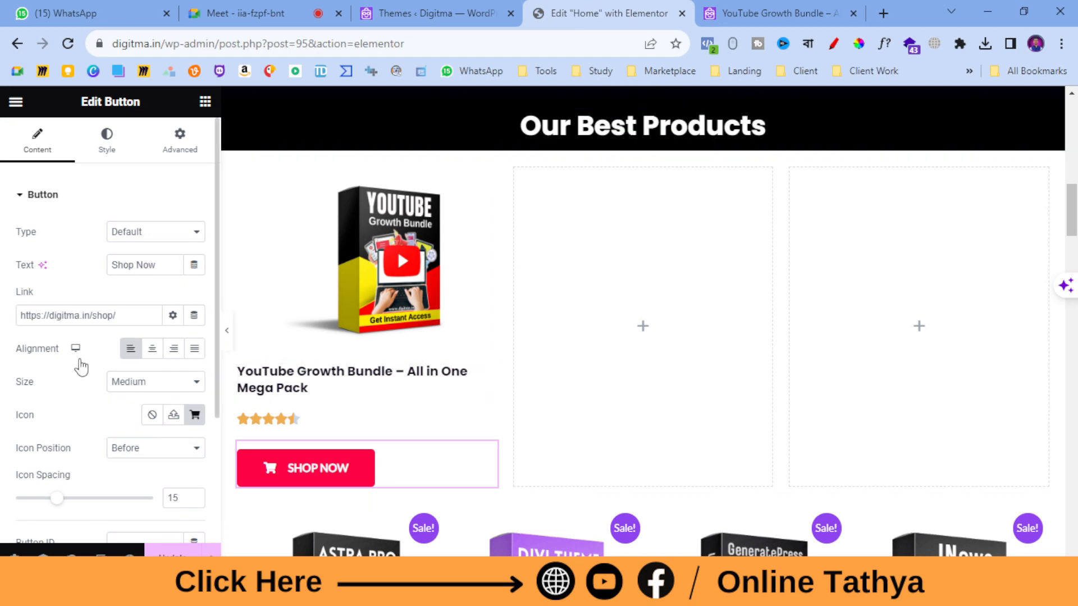
{"action": "triple_click", "coordinate": [91, 317]}
{"action": "right_click", "coordinate": [92, 317]}
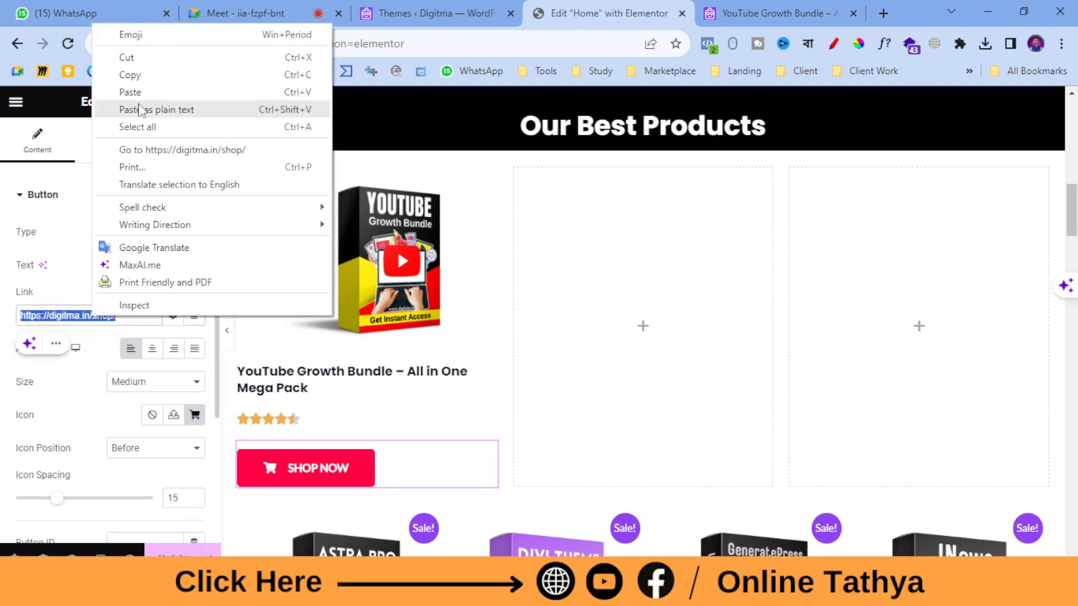
{"action": "left_click", "coordinate": [153, 106]}
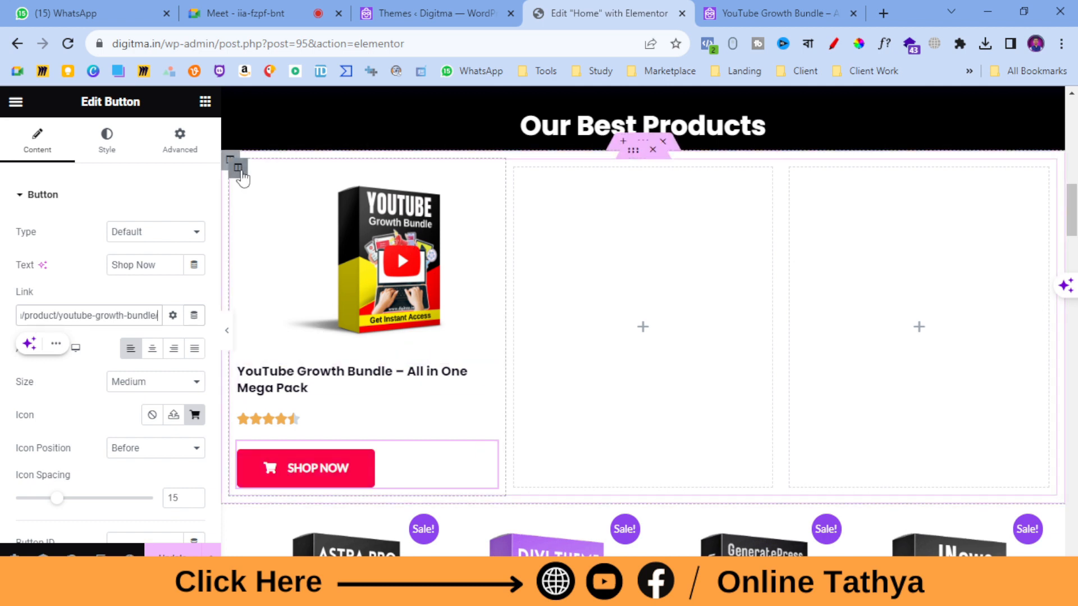
- Give the first product column a classic background in pale green #F3FFD9
{"action": "left_click", "coordinate": [240, 172]}
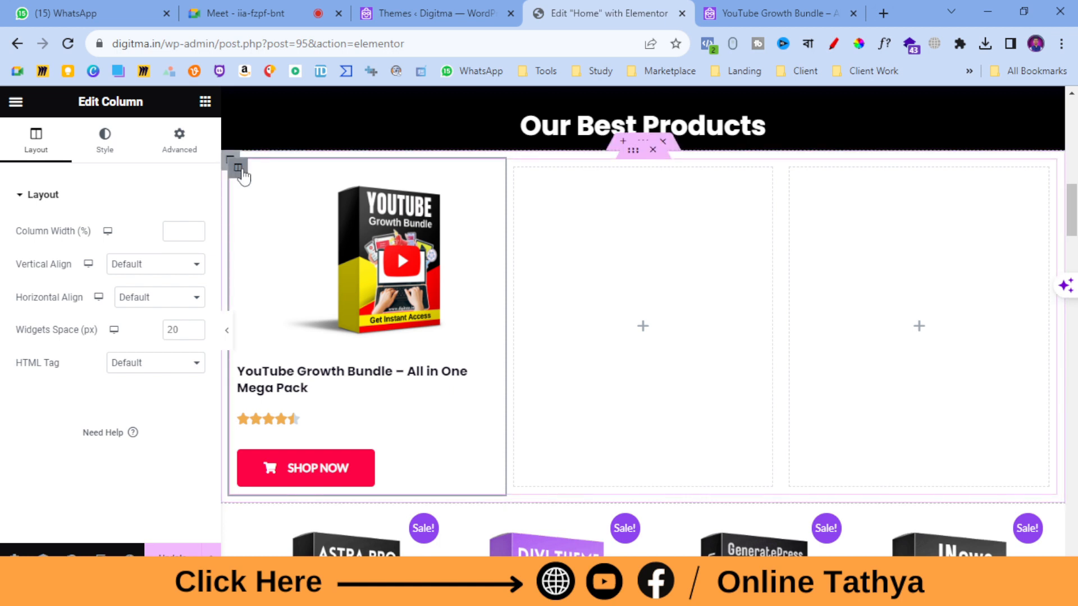
{"action": "left_click", "coordinate": [101, 140]}
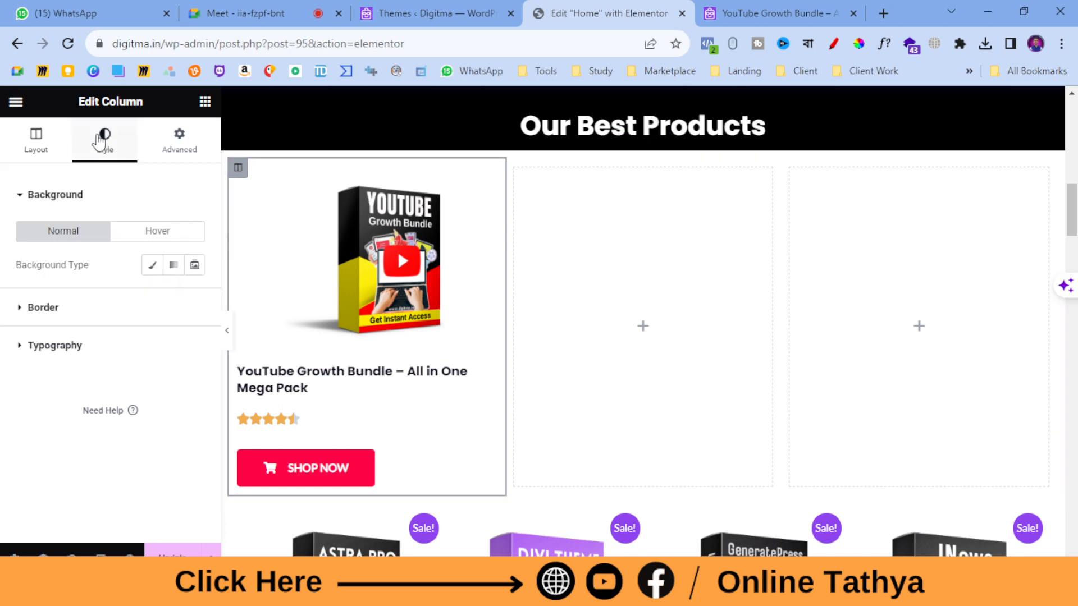
{"action": "left_click", "coordinate": [158, 274]}
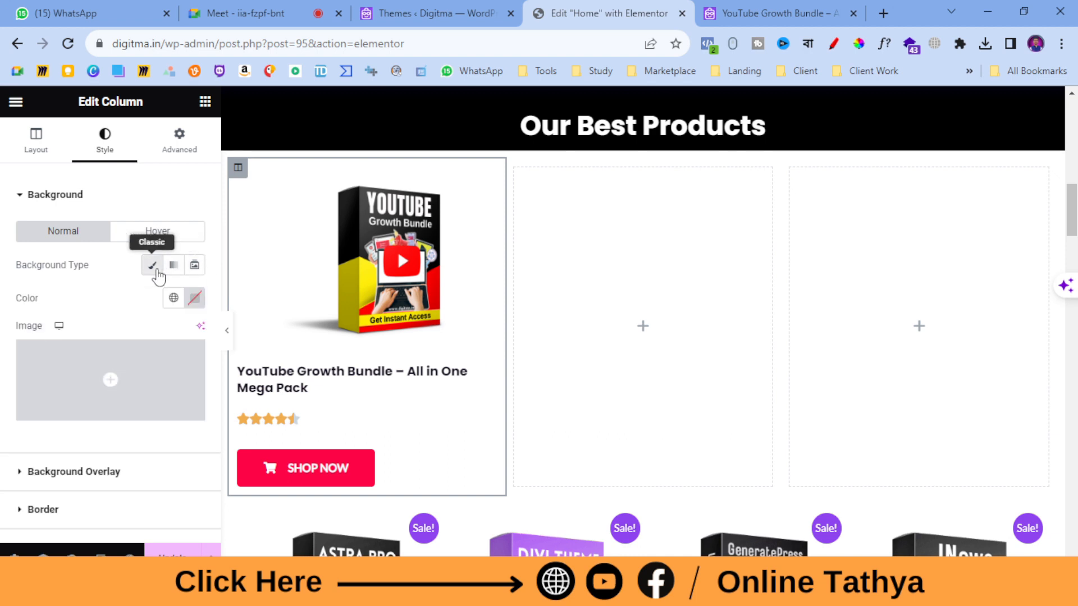
{"action": "left_click", "coordinate": [193, 299]}
{"action": "left_click_drag", "start_coordinate": [163, 388], "coordinate": [238, 390]}
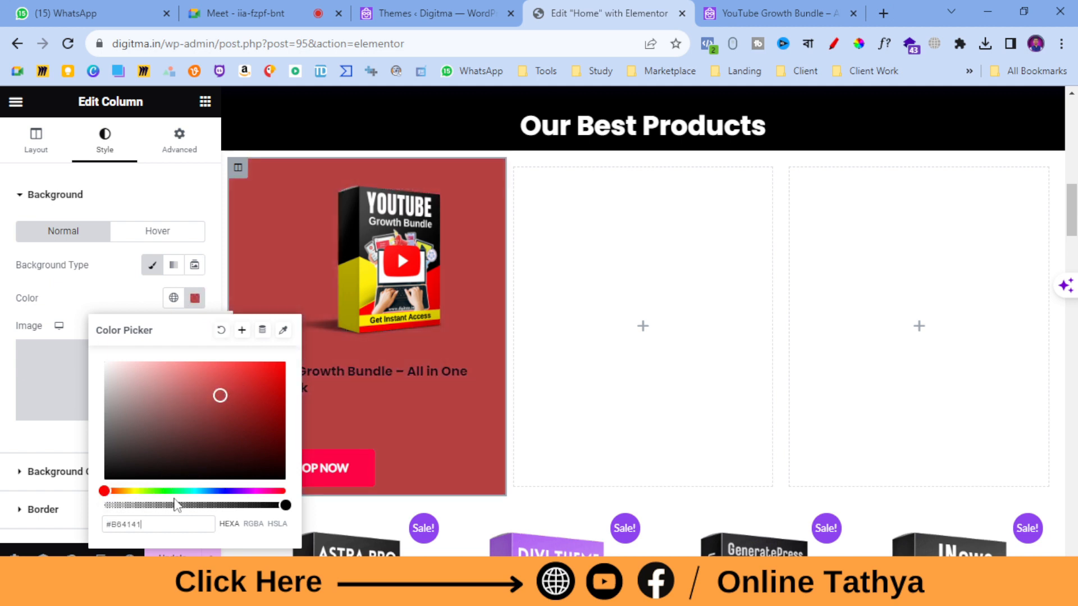
{"action": "left_click_drag", "start_coordinate": [136, 491], "coordinate": [144, 490]}
{"action": "mouse_move", "coordinate": [145, 398]}
{"action": "left_mouse_down"}
{"action": "mouse_move", "coordinate": [131, 357]}
{"action": "mouse_move", "coordinate": [115, 353]}
{"action": "mouse_move", "coordinate": [158, 360]}
{"action": "left_mouse_up"}
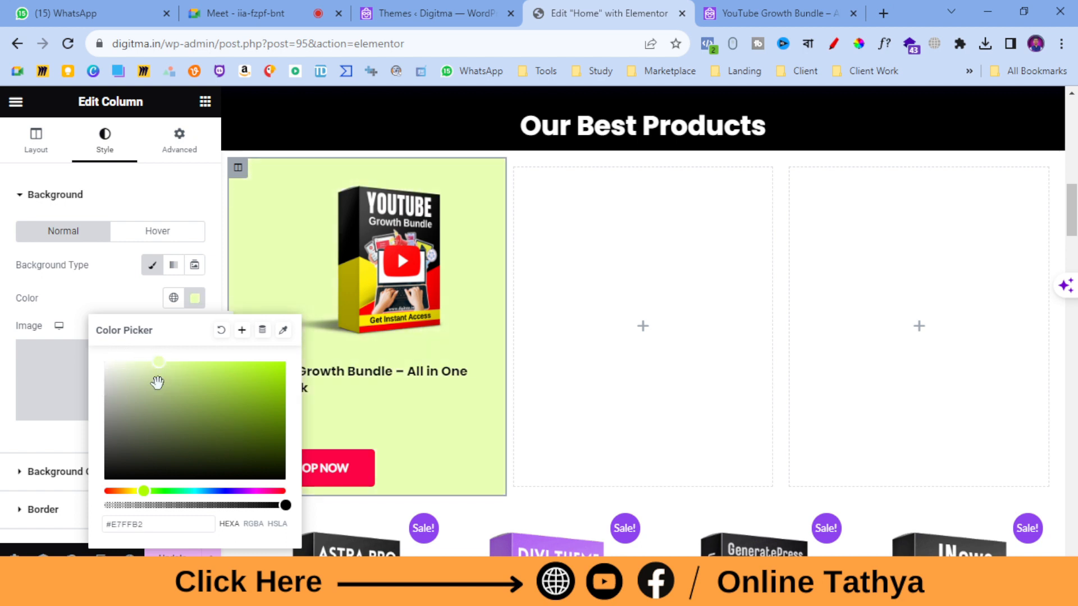
{"action": "left_click_drag", "start_coordinate": [144, 371], "coordinate": [131, 357]}
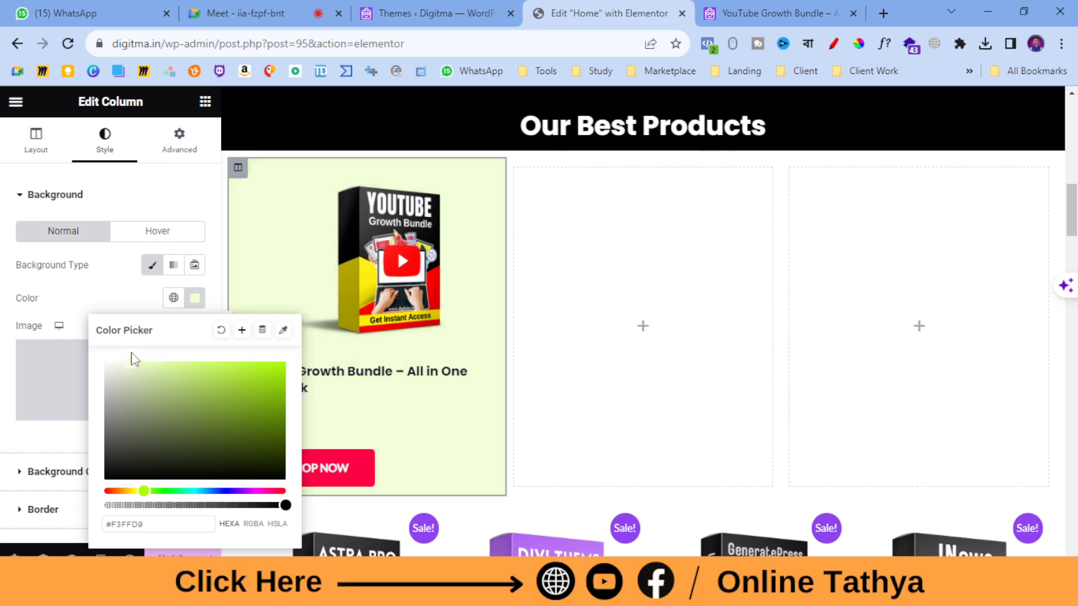
{"action": "left_click", "coordinate": [3, 432]}
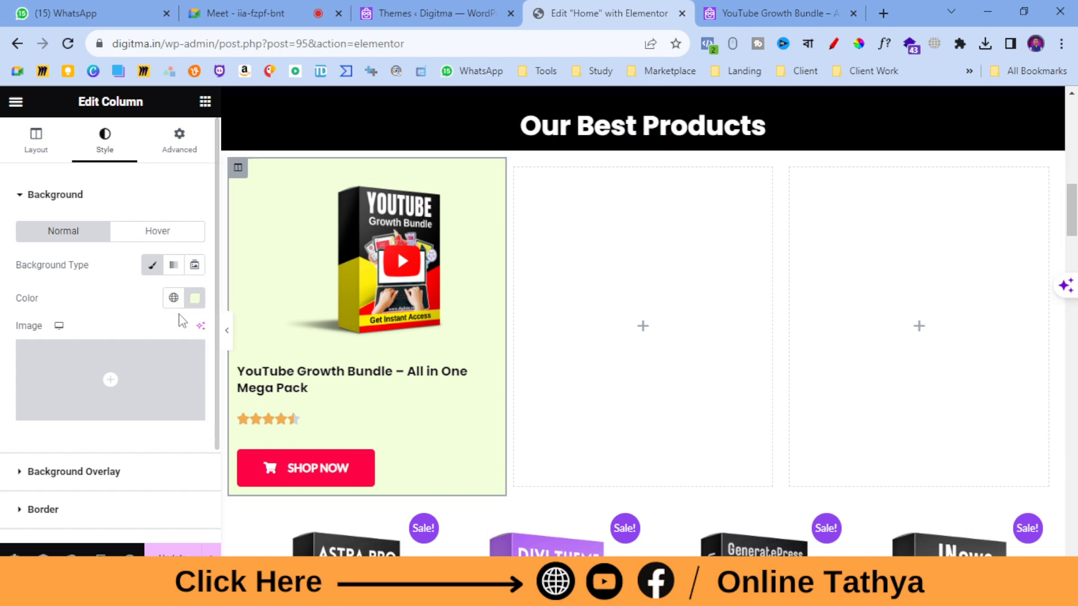
- Add a solid black border 1 px wide on all sides of the first product column
{"action": "scroll", "coordinate": [116, 404], "scroll_direction": "down", "scroll_amount": 2}
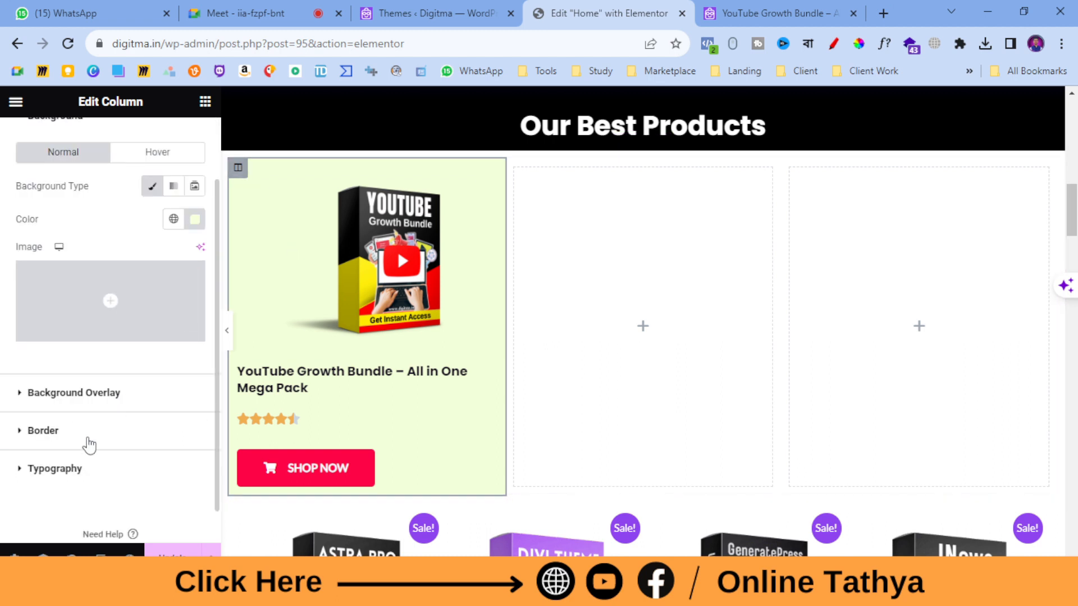
{"action": "left_click", "coordinate": [28, 442]}
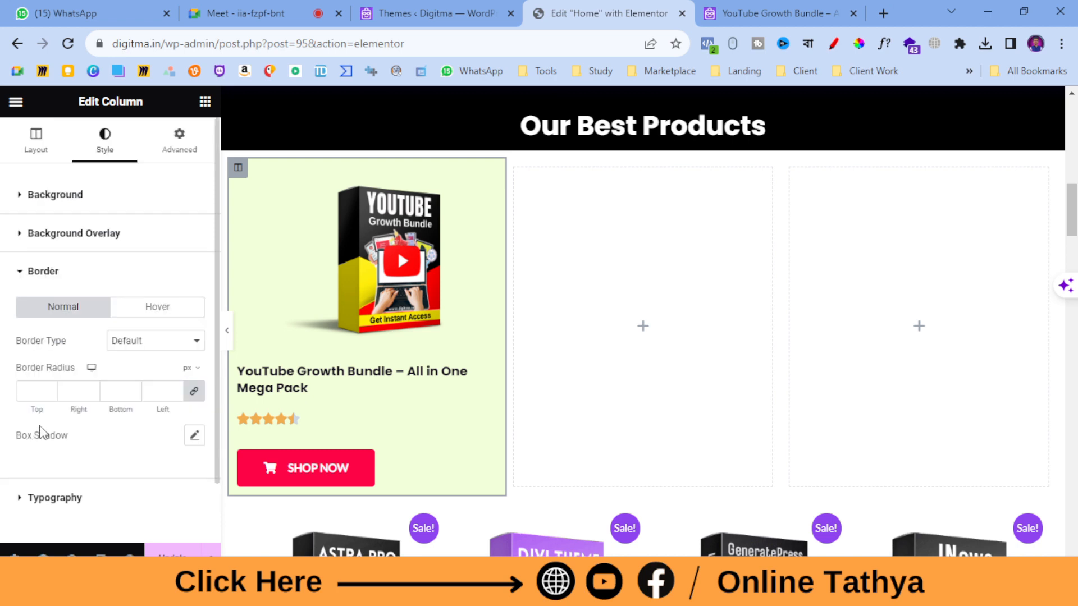
{"action": "left_click", "coordinate": [190, 341]}
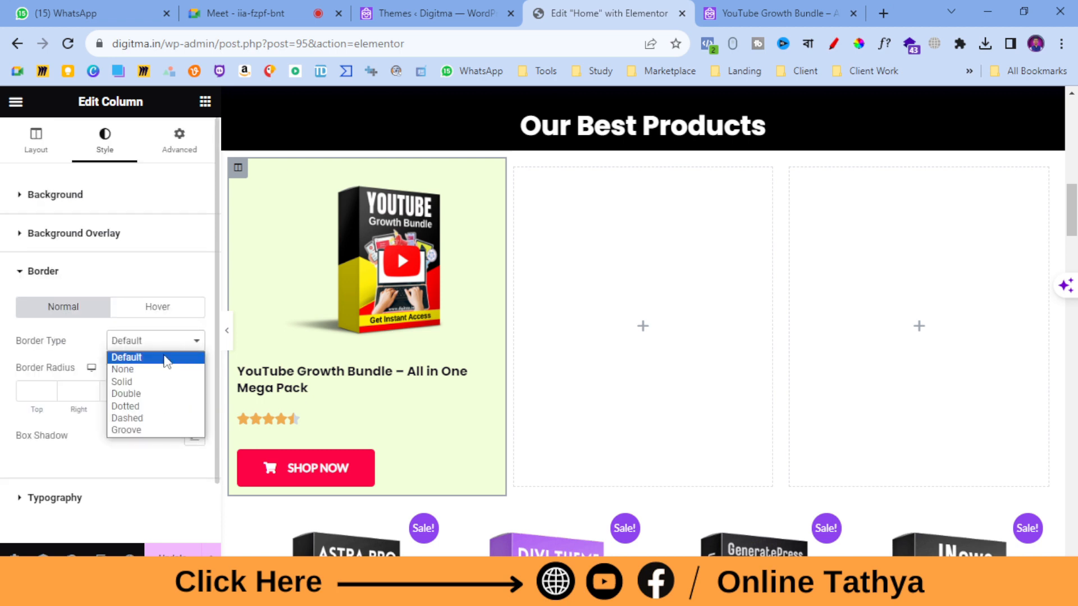
{"action": "left_click", "coordinate": [122, 382]}
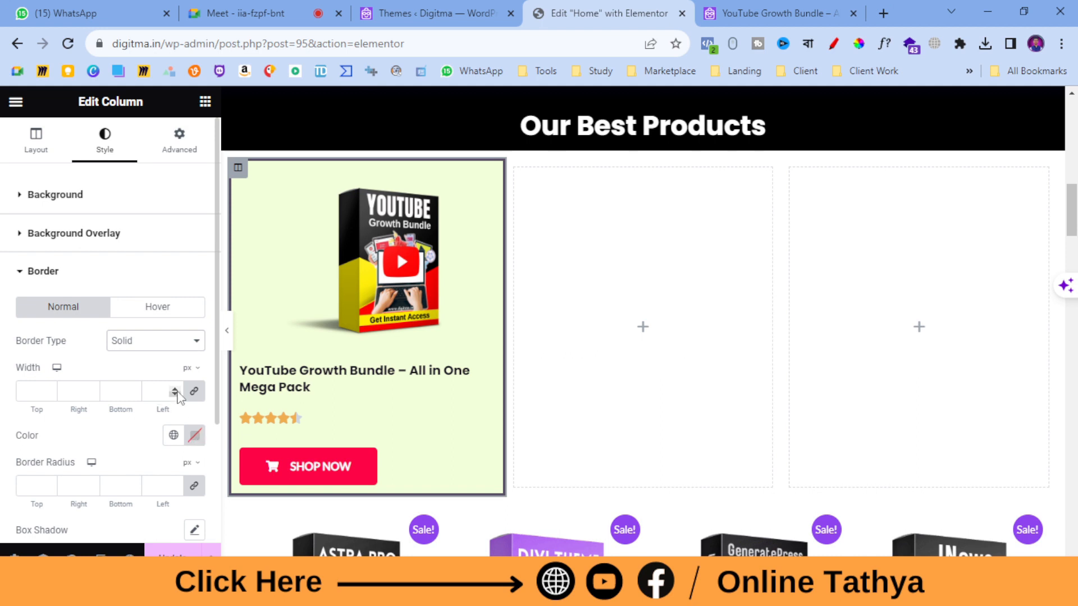
{"action": "scroll", "coordinate": [178, 396], "scroll_direction": "down", "scroll_amount": 1}
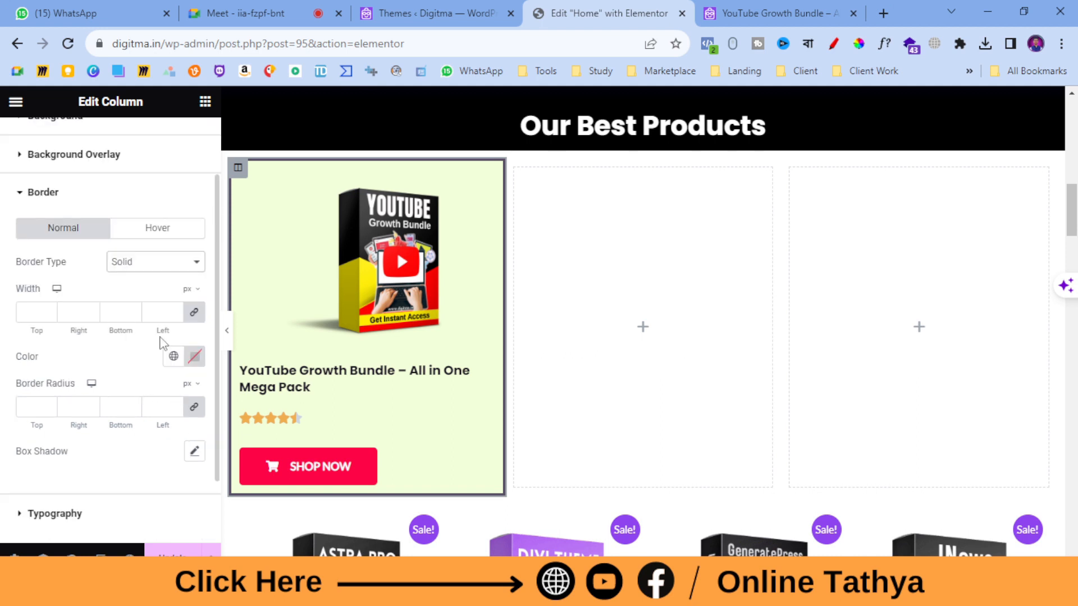
{"action": "left_click", "coordinate": [176, 313]}
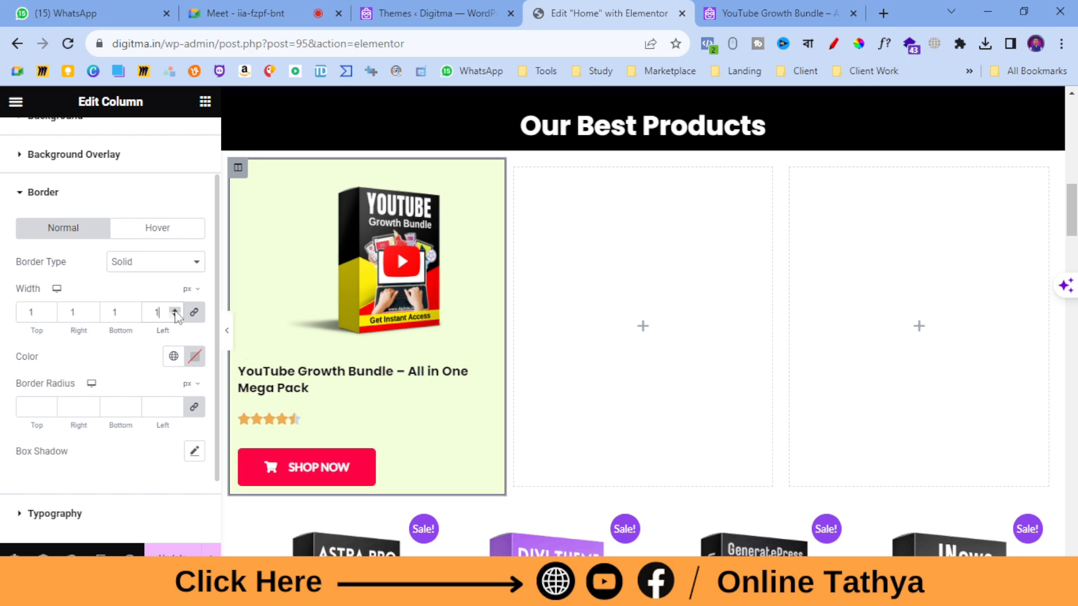
{"action": "left_click", "coordinate": [195, 356]}
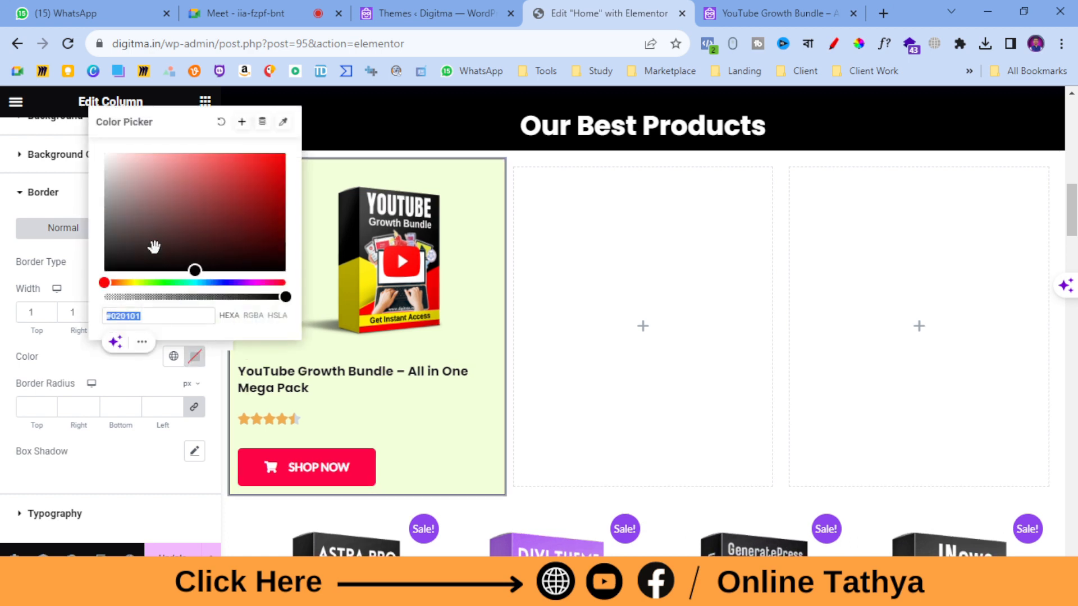
{"action": "left_click", "coordinate": [5, 354]}
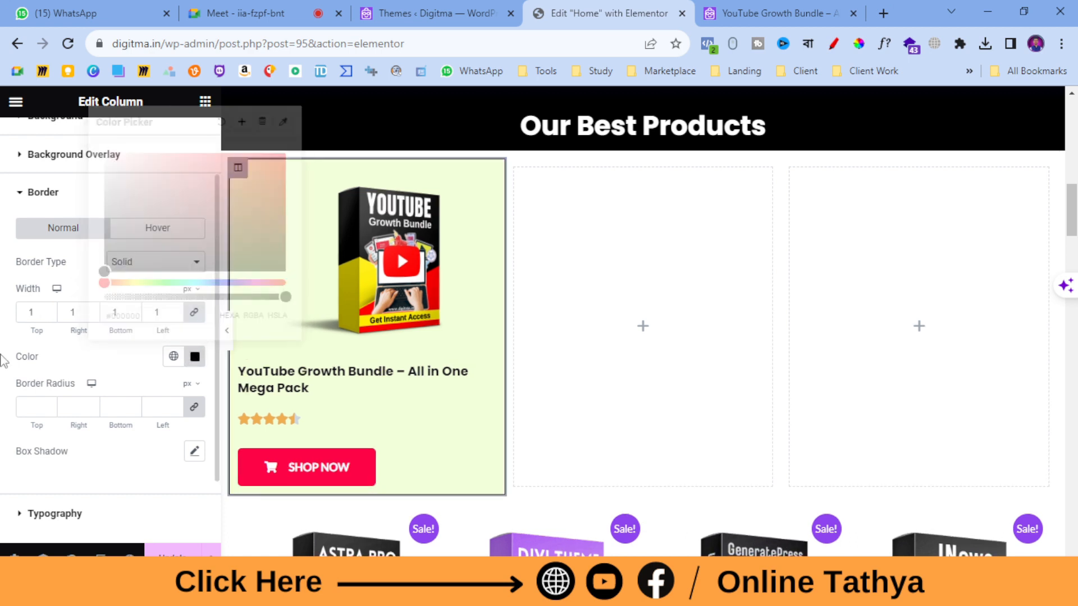
- Set the column's border width to 2 px and its border radius to 4 px on all sides
{"action": "left_click", "coordinate": [176, 310]}
{"action": "left_click", "coordinate": [176, 310]}
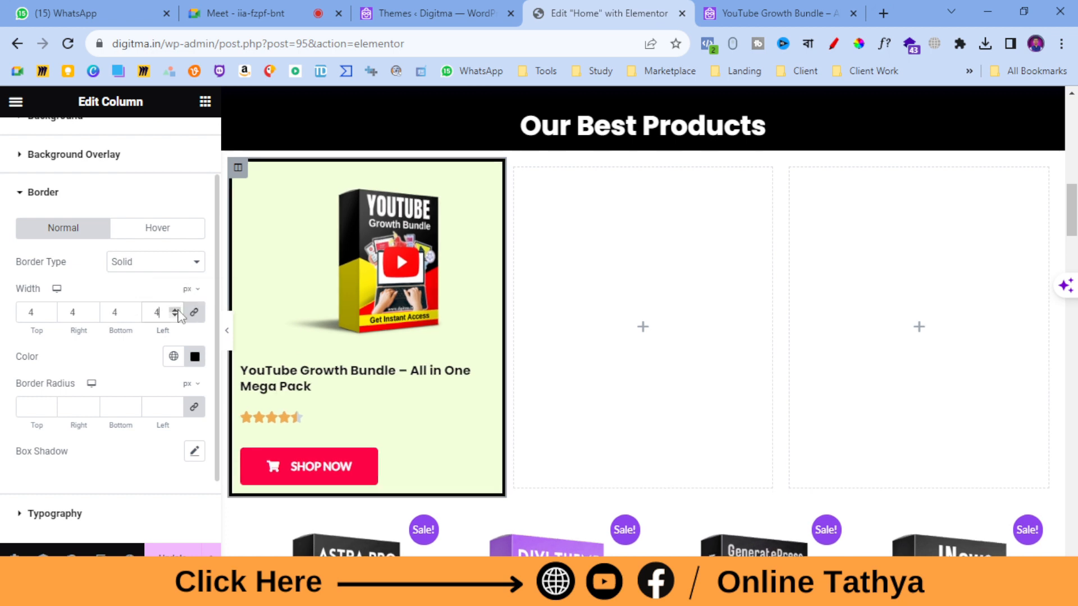
{"action": "left_click", "coordinate": [175, 315]}
{"action": "left_click", "coordinate": [175, 315]}
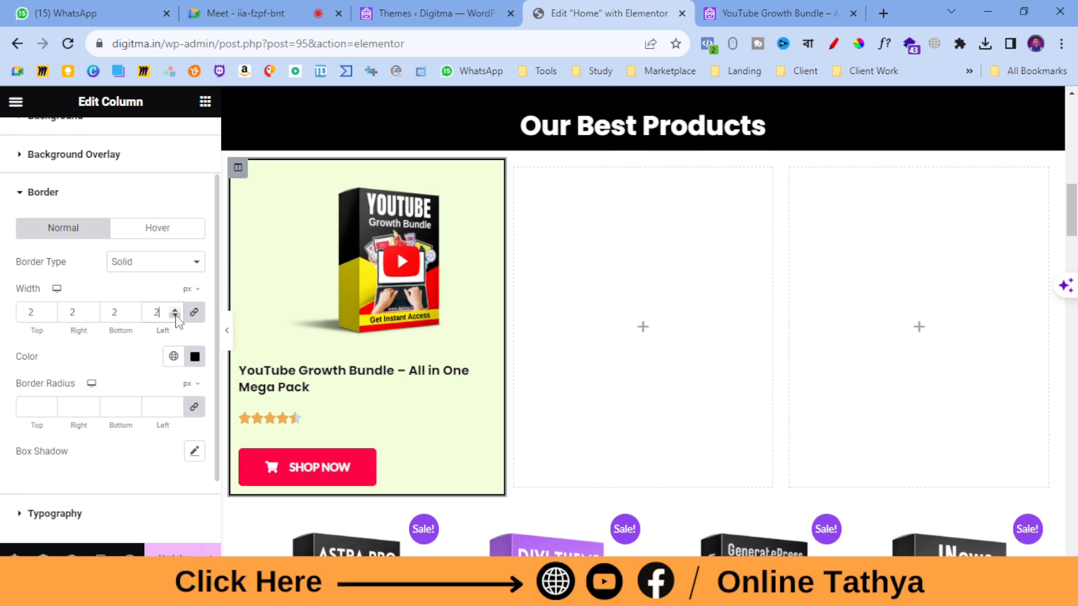
{"action": "left_click", "coordinate": [51, 405]}
{"action": "scroll", "coordinate": [88, 415], "scroll_direction": "down", "scroll_amount": 2}
{"action": "scroll", "coordinate": [88, 415], "scroll_direction": "up", "scroll_amount": 2}
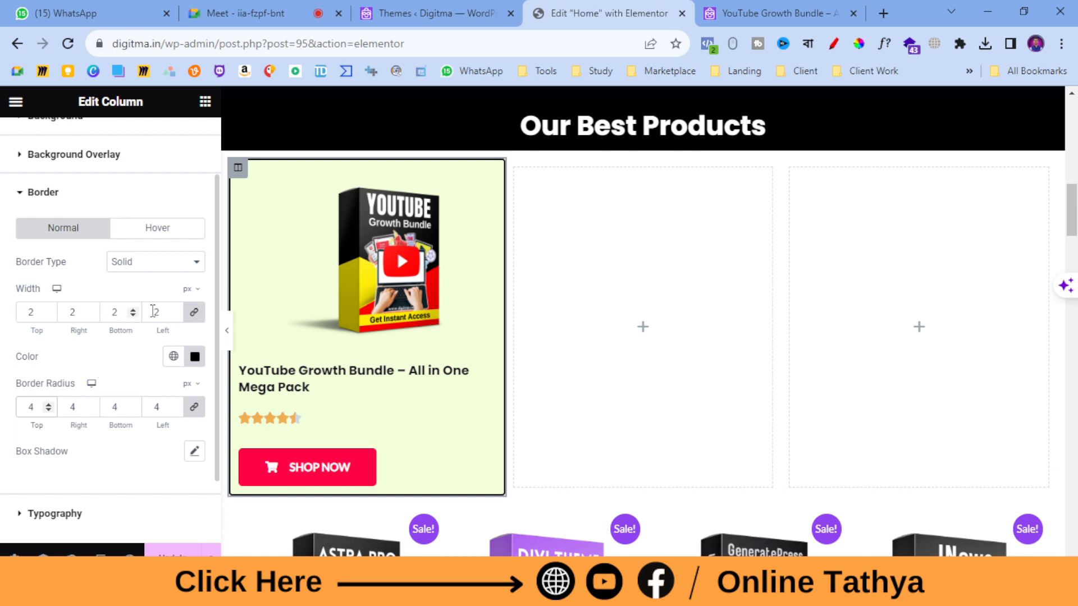
- Try pale pinks #FFECFA and #FFDBFC as the first product column's background color, settling on light blue #DEEEFF
{"action": "scroll", "coordinate": [160, 273], "scroll_direction": "up", "scroll_amount": 2}
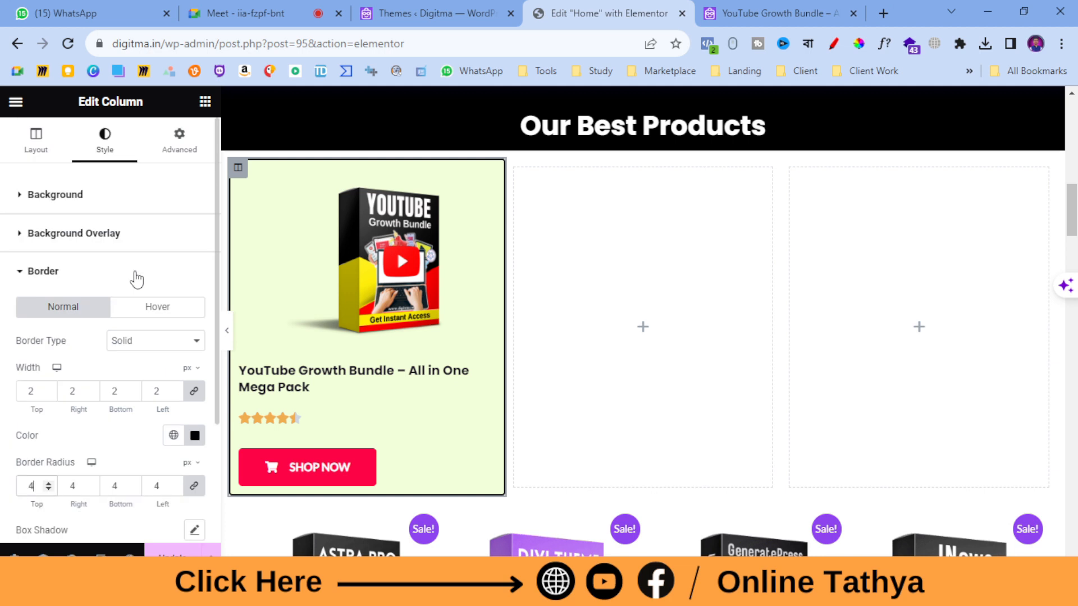
{"action": "left_click", "coordinate": [52, 195]}
{"action": "left_click", "coordinate": [201, 324]}
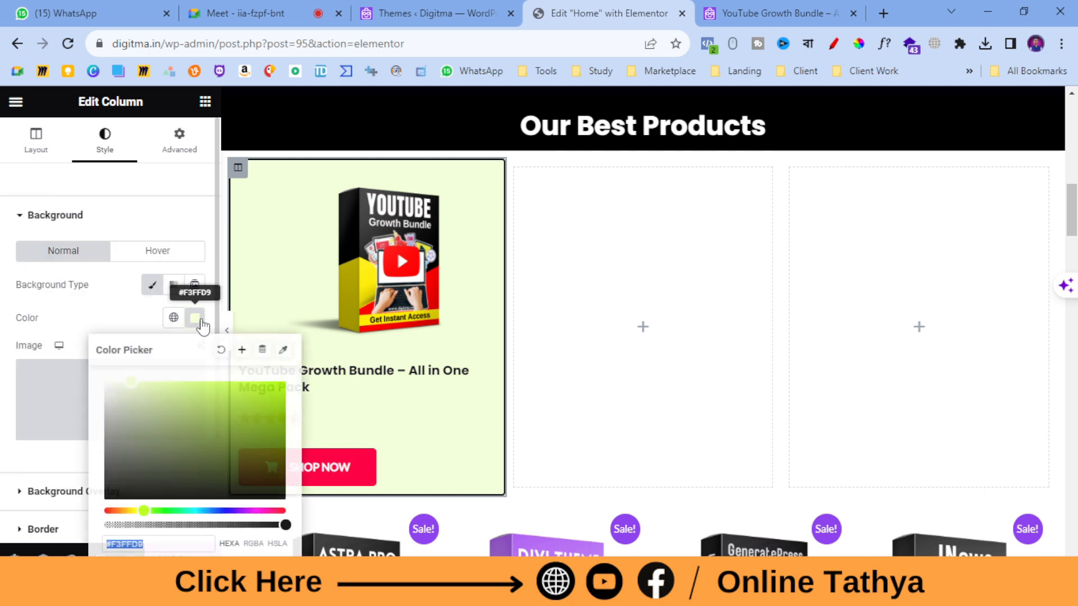
{"action": "left_click", "coordinate": [254, 424]}
{"action": "left_click", "coordinate": [256, 447]}
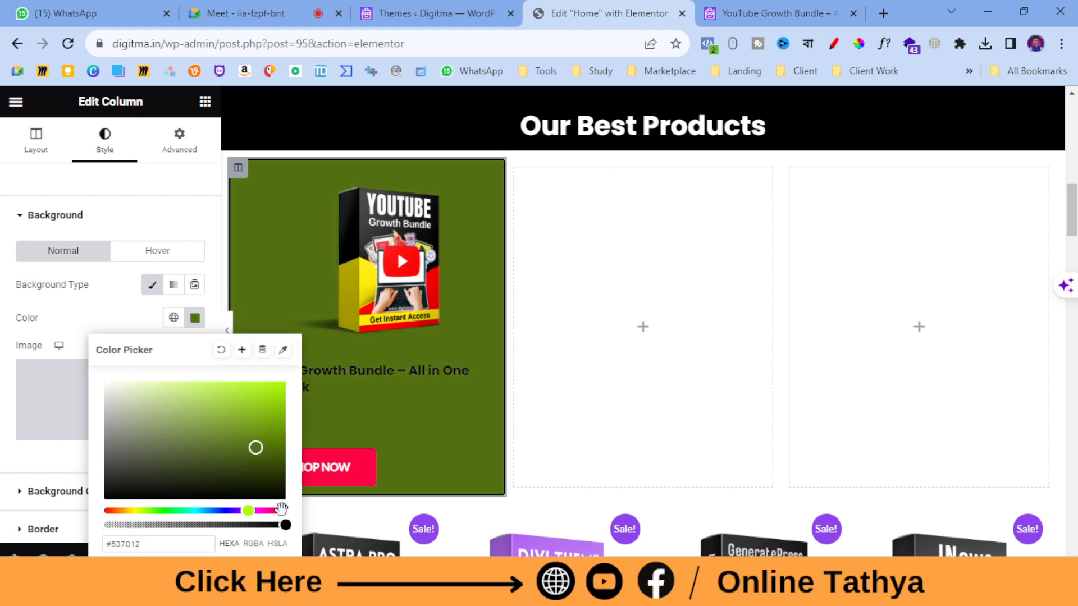
{"action": "left_click_drag", "start_coordinate": [282, 508], "coordinate": [264, 510]}
{"action": "left_click_drag", "start_coordinate": [176, 398], "coordinate": [119, 382]}
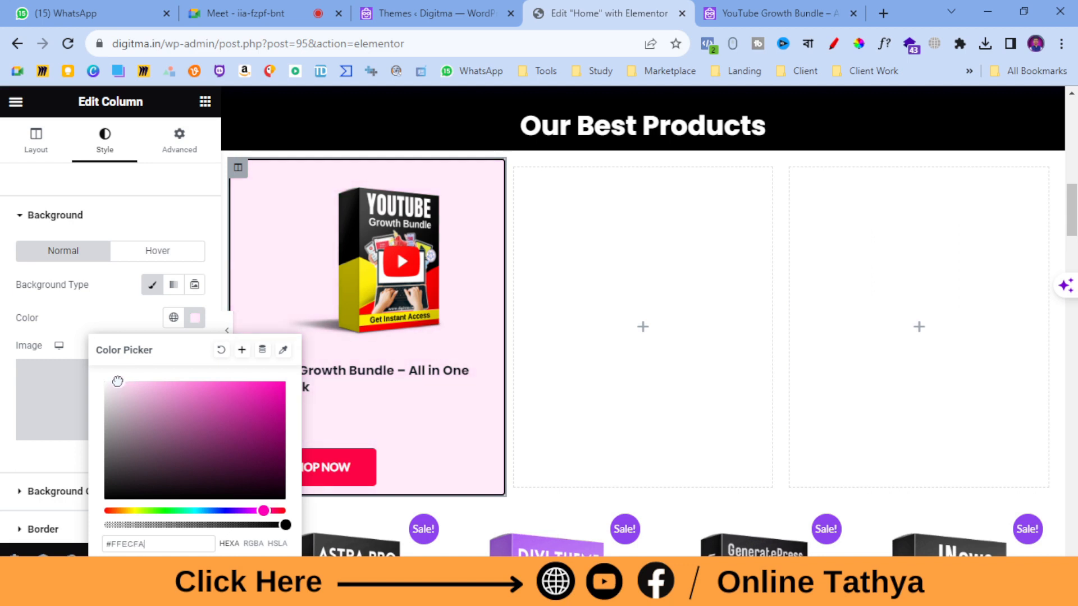
{"action": "mouse_move", "coordinate": [262, 511]}
{"action": "left_mouse_down"}
{"action": "mouse_move", "coordinate": [108, 504]}
{"action": "mouse_move", "coordinate": [244, 494]}
{"action": "mouse_move", "coordinate": [258, 505]}
{"action": "left_mouse_up"}
{"action": "mouse_move", "coordinate": [116, 389]}
{"action": "left_mouse_down"}
{"action": "mouse_move", "coordinate": [146, 388]}
{"action": "mouse_move", "coordinate": [142, 377]}
{"action": "left_mouse_up"}
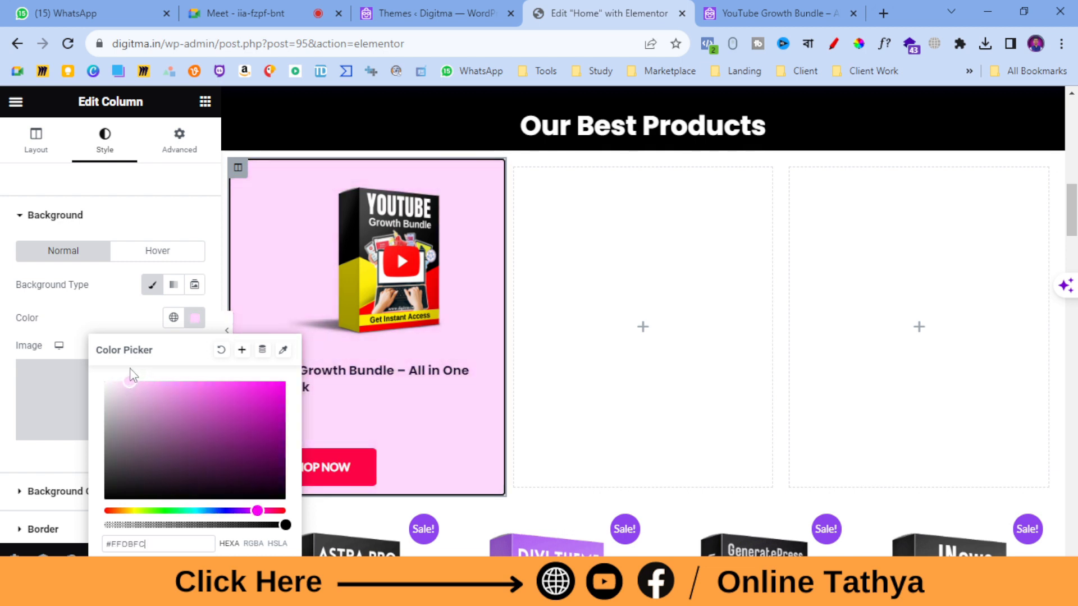
{"action": "left_click_drag", "start_coordinate": [256, 509], "coordinate": [212, 511]}
{"action": "left_click", "coordinate": [174, 391]}
{"action": "left_click_drag", "start_coordinate": [175, 391], "coordinate": [127, 382]}
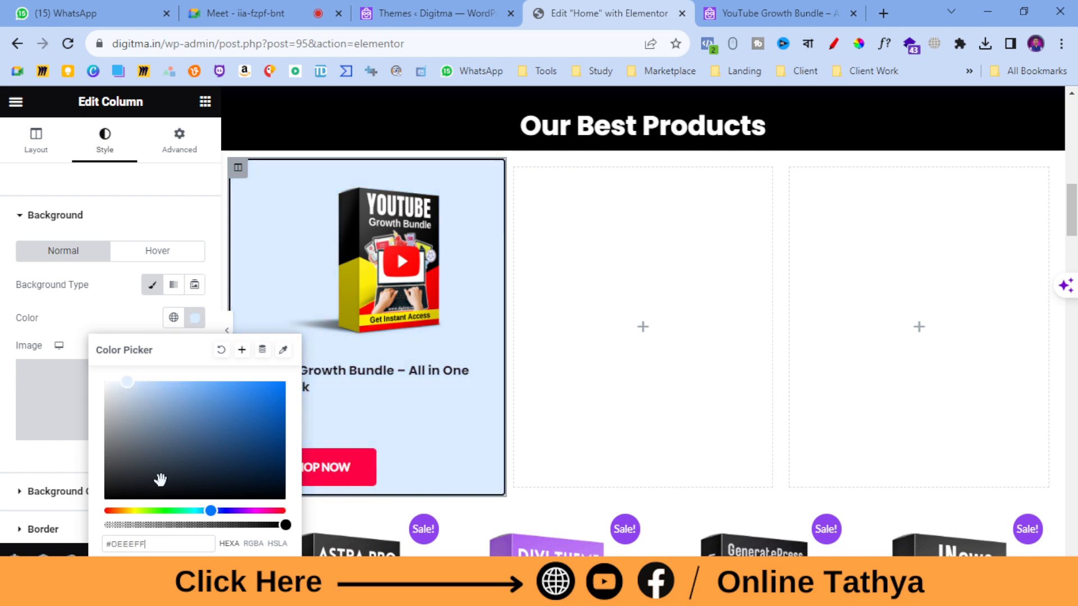
- Set the first product column's background color to pale pink #FFDEF7
{"action": "left_click_drag", "start_coordinate": [211, 511], "coordinate": [264, 511]}
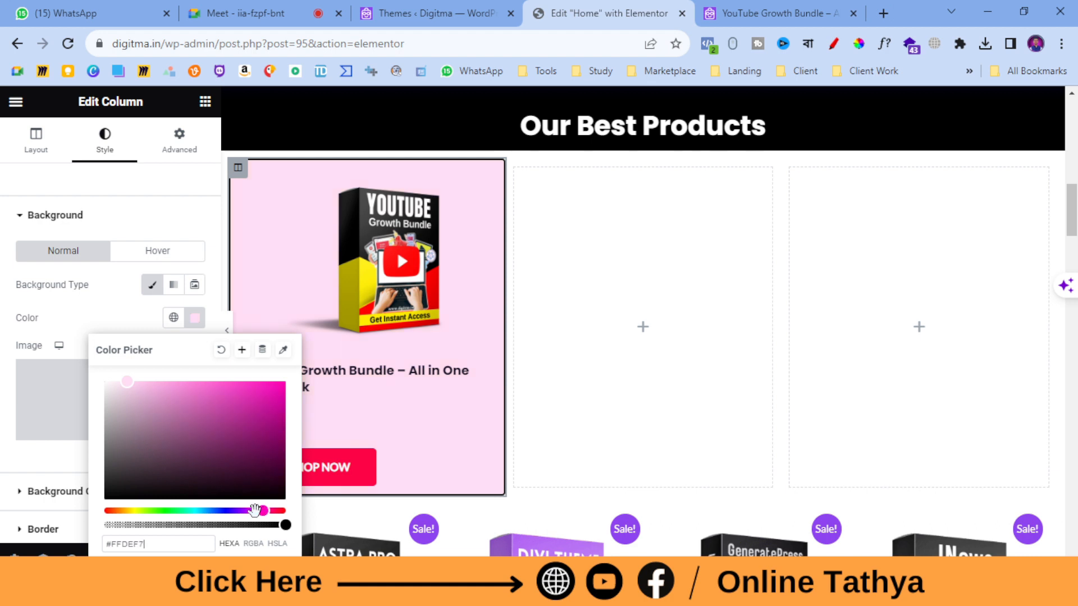
{"action": "left_click", "coordinate": [3, 446]}
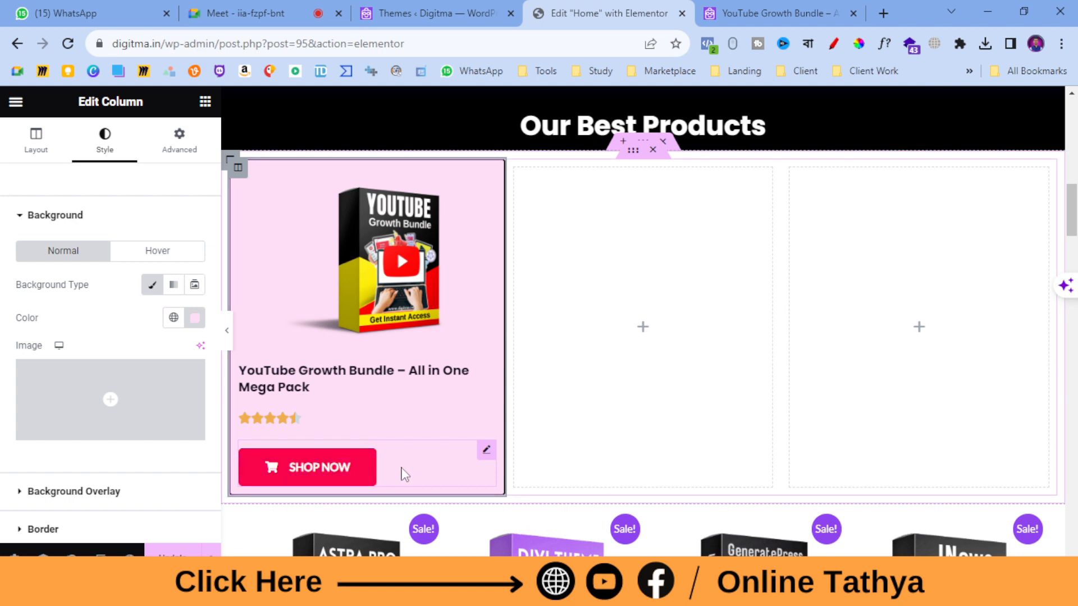
- Set the Shop Now button's hover background color to red #FF0000
{"action": "left_click", "coordinate": [420, 477]}
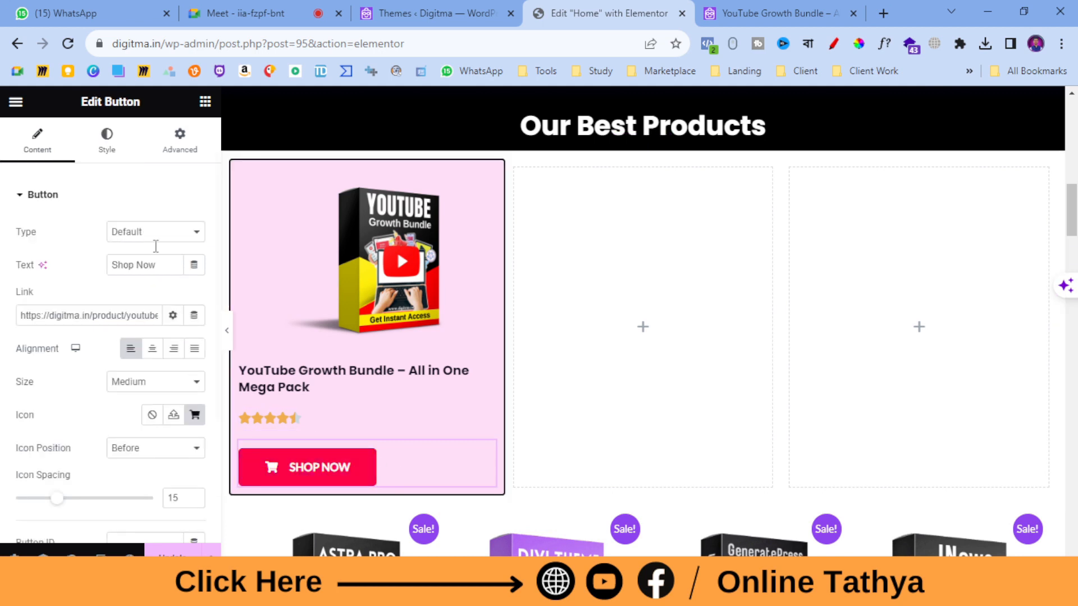
{"action": "left_click", "coordinate": [118, 151]}
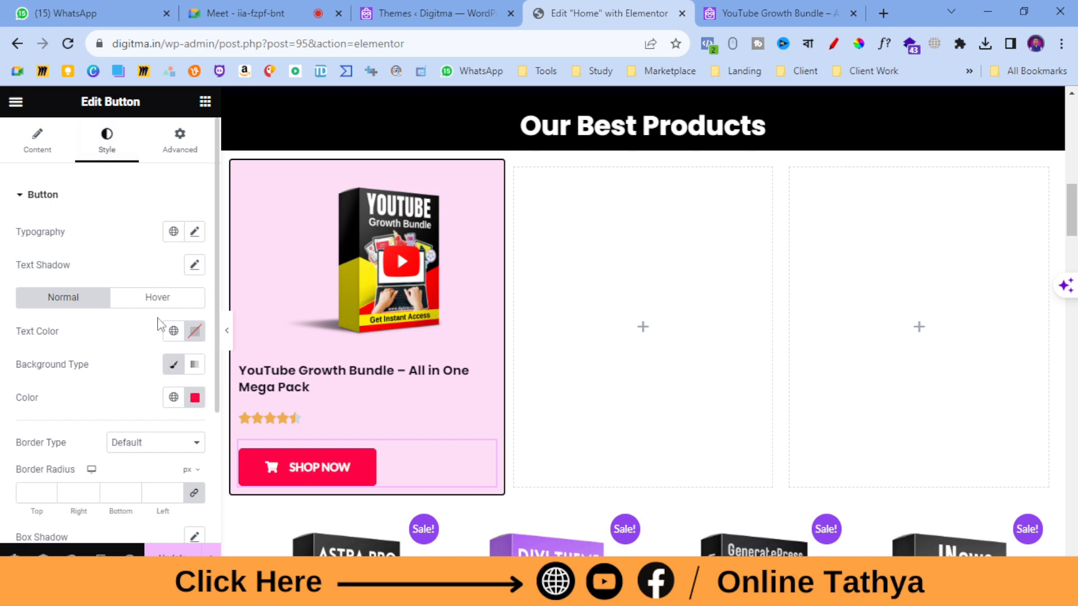
{"action": "left_click", "coordinate": [156, 297]}
{"action": "left_click", "coordinate": [195, 398]}
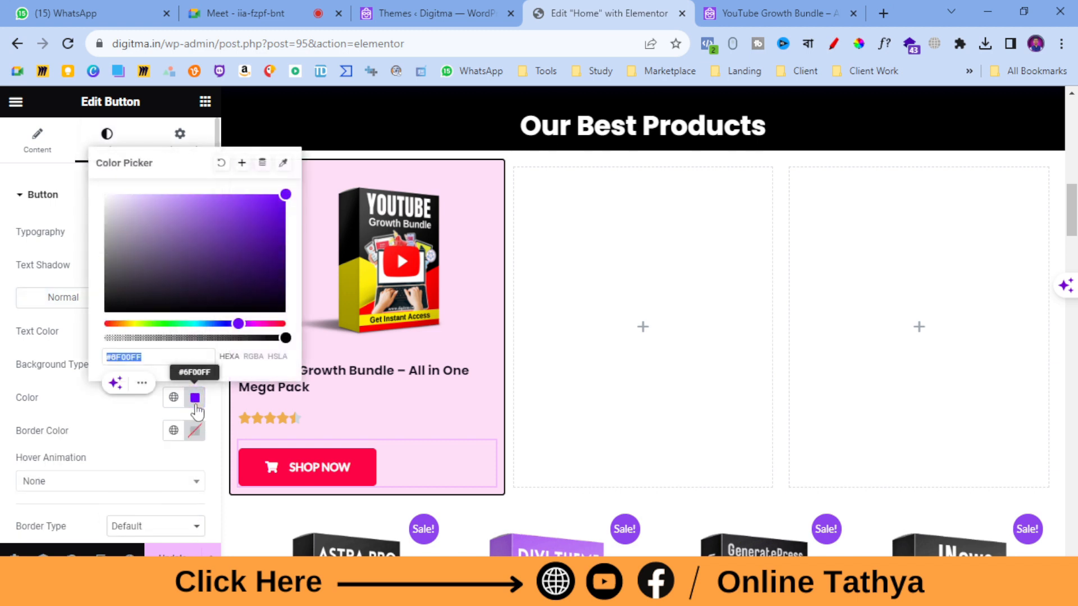
{"action": "left_click_drag", "start_coordinate": [271, 324], "coordinate": [287, 323]}
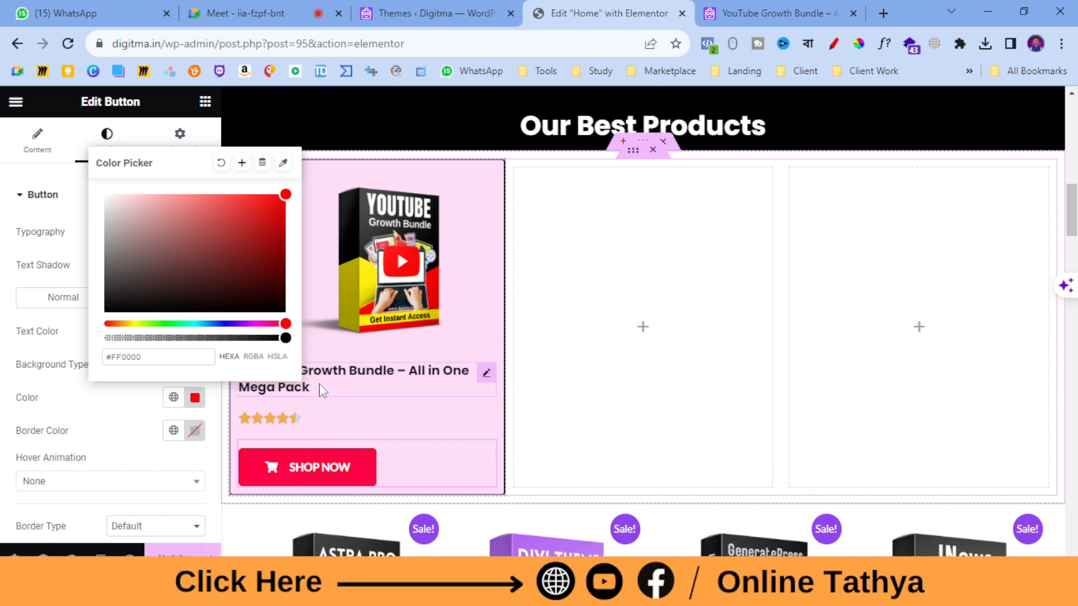
{"action": "left_click_drag", "start_coordinate": [141, 324], "coordinate": [289, 366]}
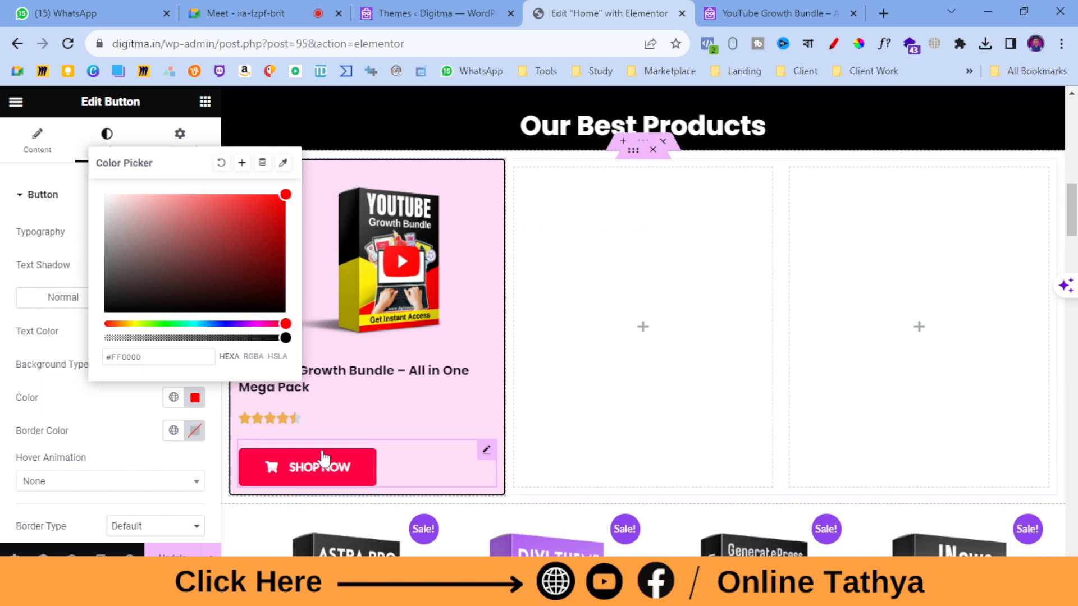
- Preview the page changes and examine the styled product column in the Our Best Products section
{"action": "left_click", "coordinate": [709, 328]}
{"action": "left_click", "coordinate": [707, 330]}
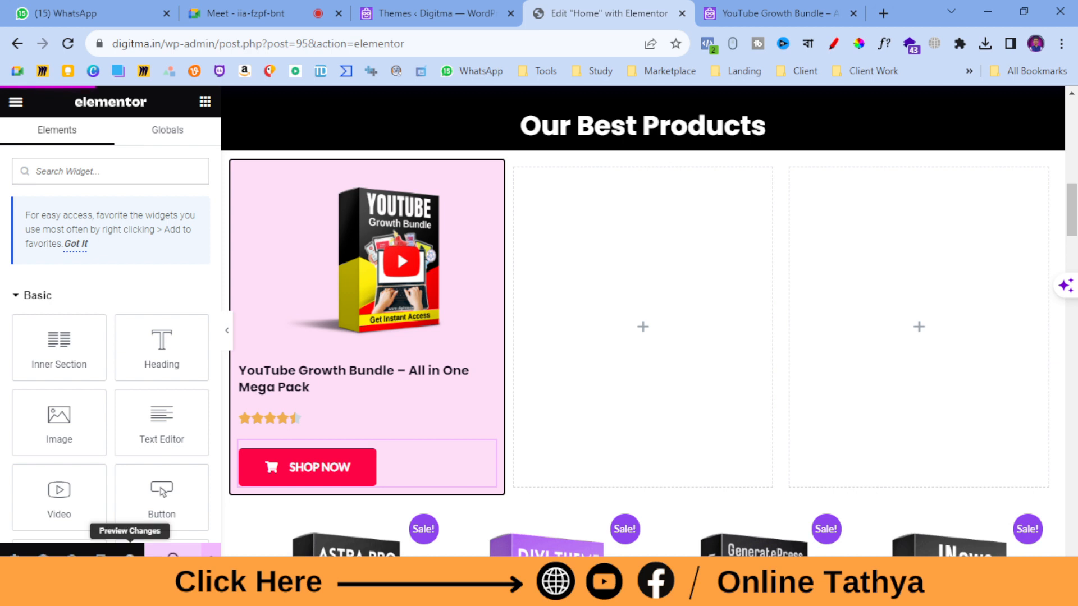
{"action": "left_click", "coordinate": [130, 554]}
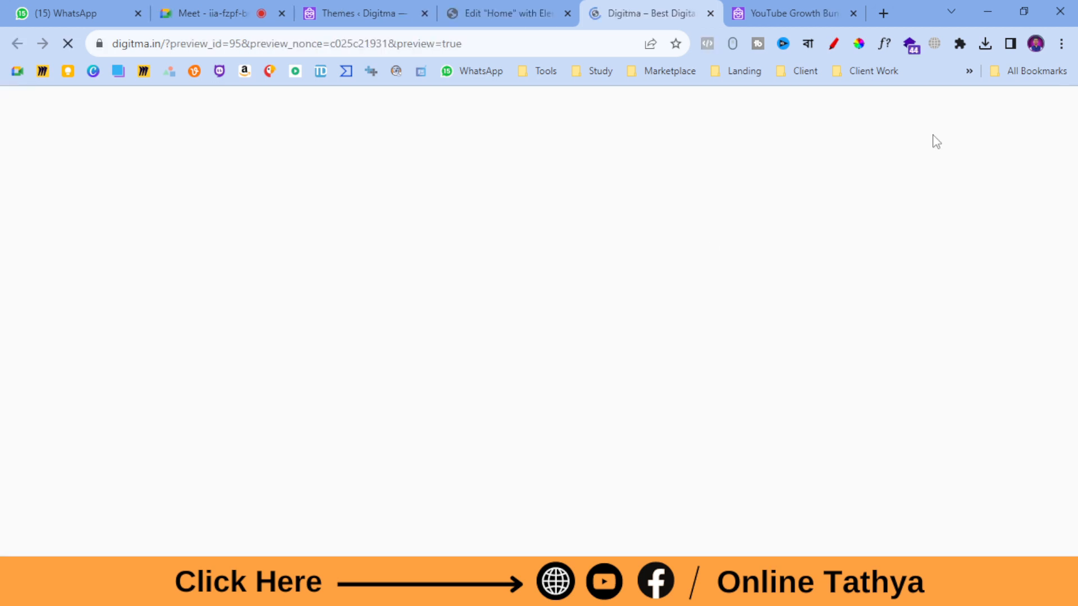
{"action": "scroll", "coordinate": [550, 228], "scroll_direction": "down", "scroll_amount": 3}
{"action": "scroll", "coordinate": [551, 231], "scroll_direction": "down", "scroll_amount": 4}
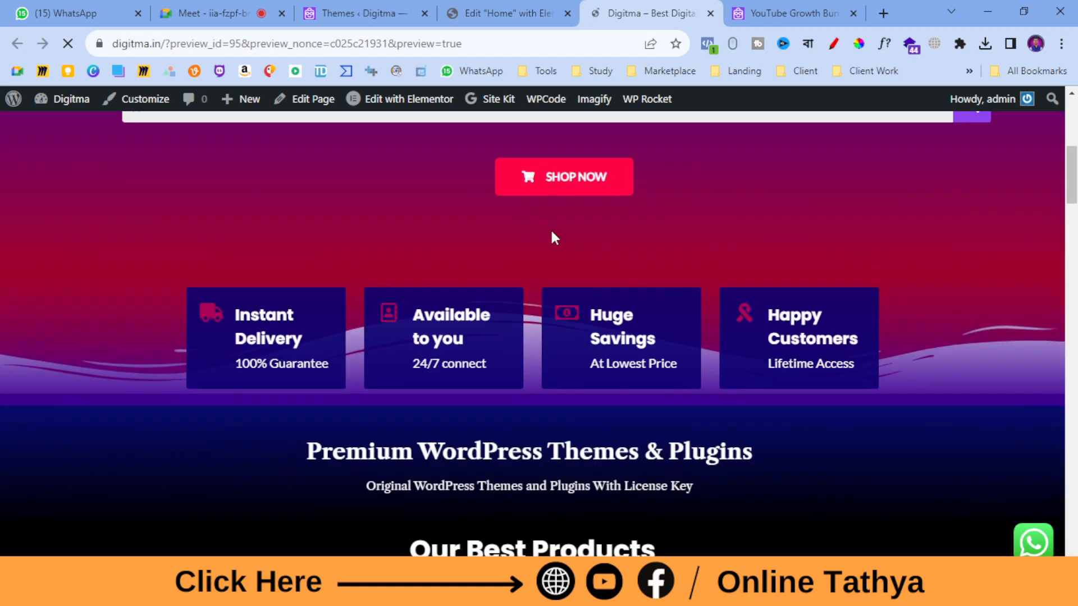
{"action": "scroll", "coordinate": [551, 232], "scroll_direction": "down", "scroll_amount": 6}
{"action": "scroll", "coordinate": [552, 238], "scroll_direction": "down", "scroll_amount": 3}
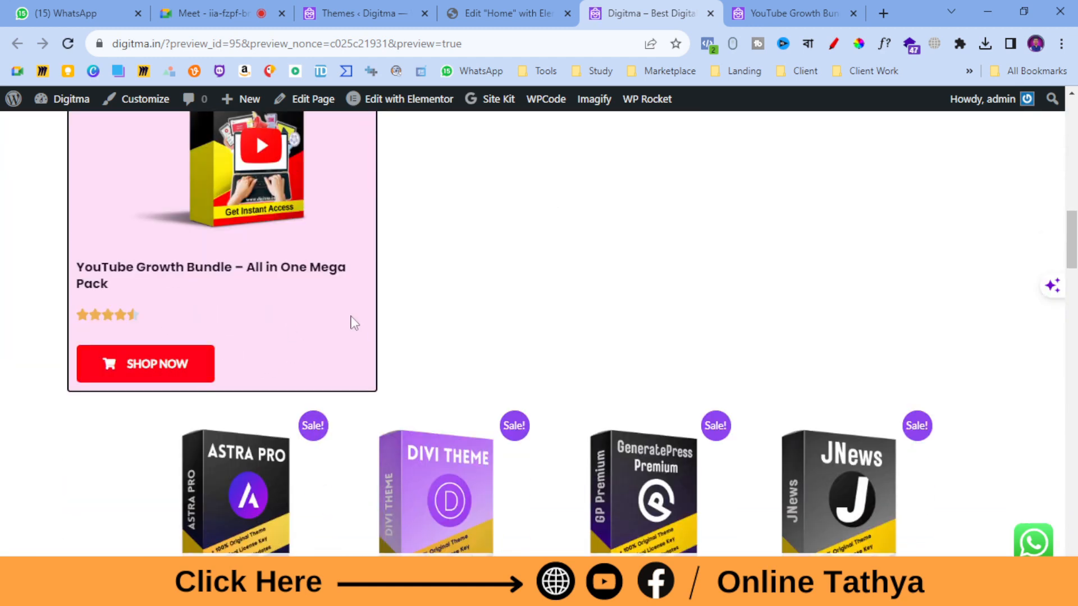
{"action": "scroll", "coordinate": [365, 318], "scroll_direction": "up", "scroll_amount": 3}
{"action": "scroll", "coordinate": [173, 410], "scroll_direction": "down", "scroll_amount": 3}
- Test the Shop Now button's link in the preview and look over the product page it opens
{"action": "left_click", "coordinate": [128, 375]}
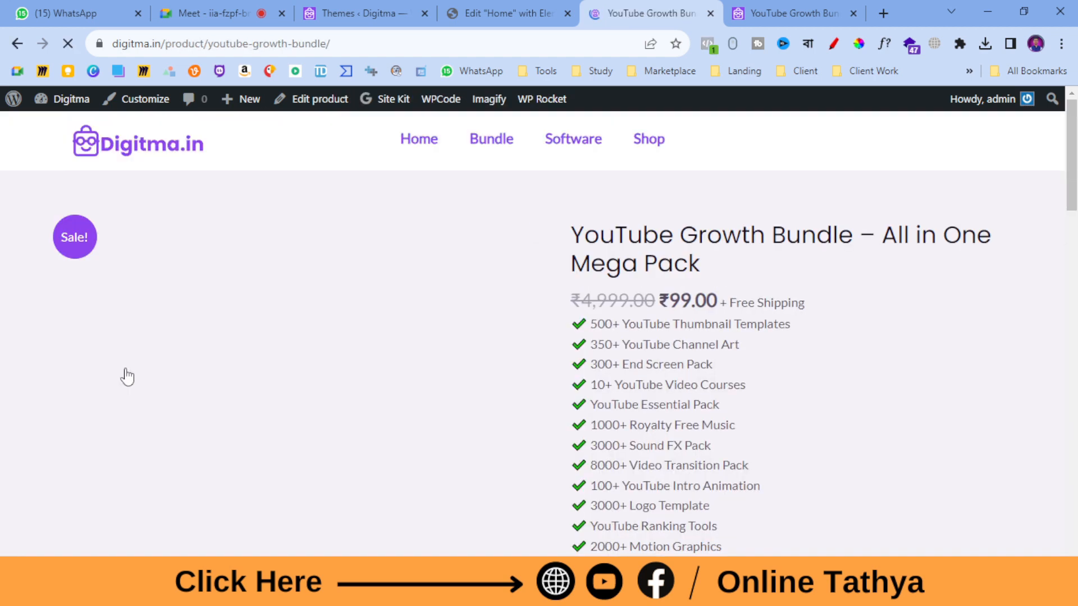
{"action": "scroll", "coordinate": [480, 275], "scroll_direction": "down", "scroll_amount": 3}
{"action": "scroll", "coordinate": [478, 274], "scroll_direction": "down", "scroll_amount": 2}
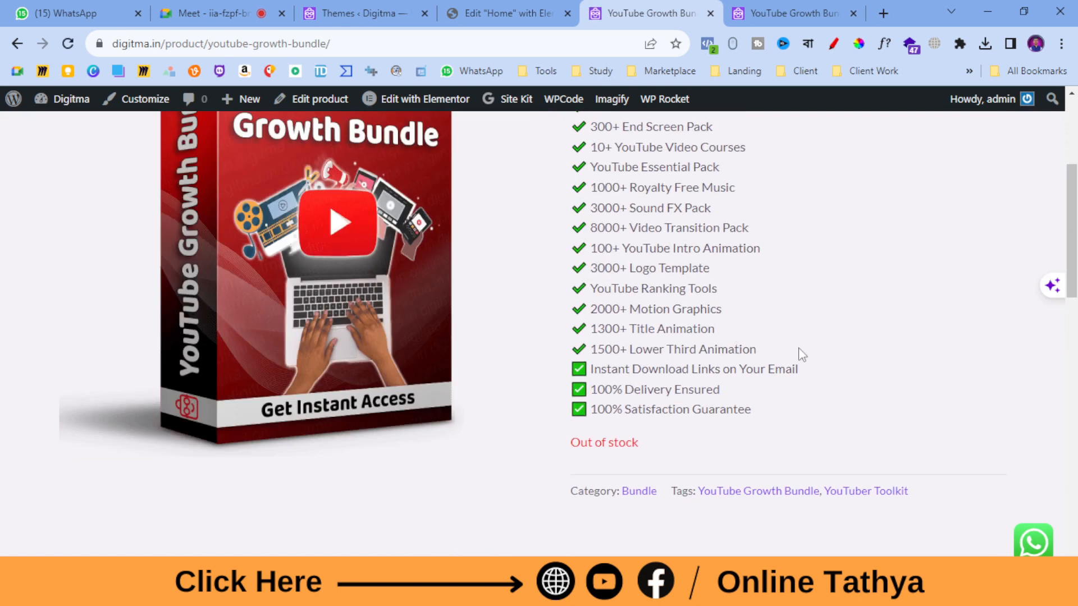
{"action": "scroll", "coordinate": [784, 344], "scroll_direction": "up", "scroll_amount": 3}
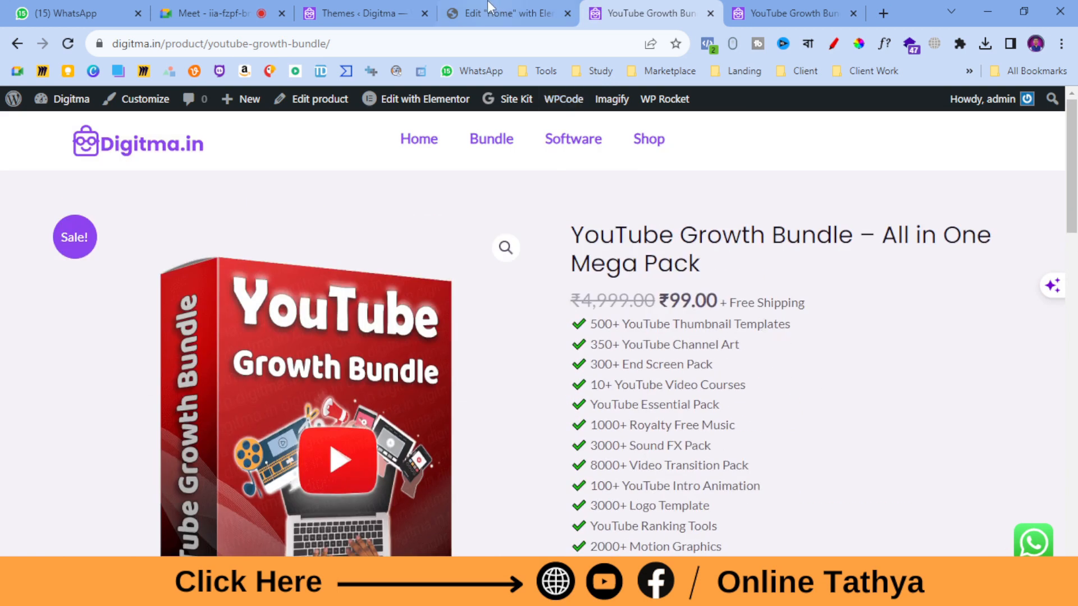
- Back in the Elementor editor, set the first product column's border width to 3 px and border radius to 2 px on all sides
{"action": "left_click", "coordinate": [488, 8]}
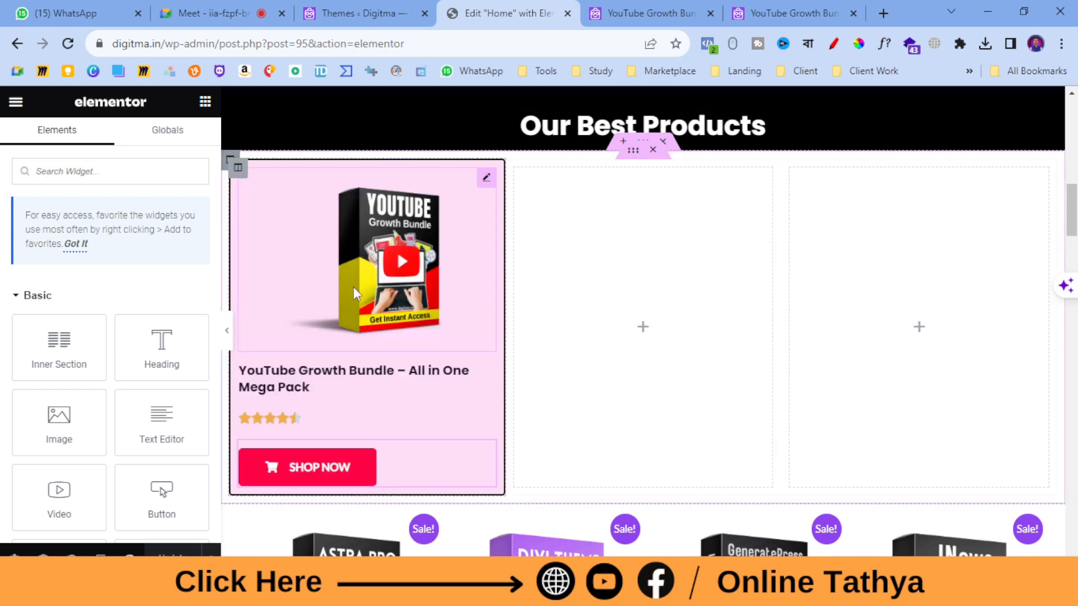
{"action": "left_click", "coordinate": [237, 167]}
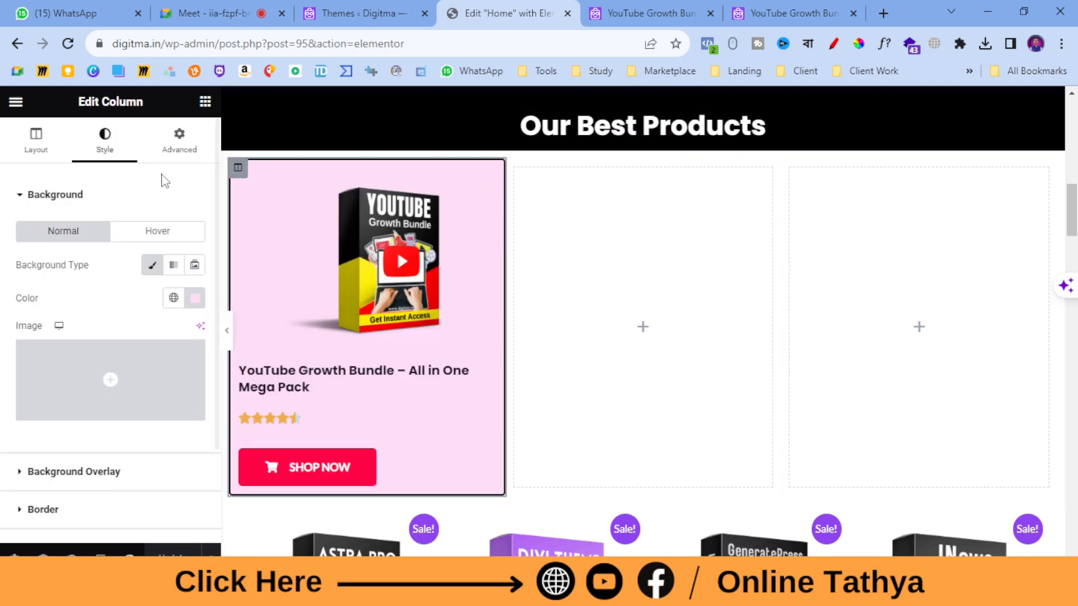
{"action": "scroll", "coordinate": [102, 328], "scroll_direction": "down", "scroll_amount": 3}
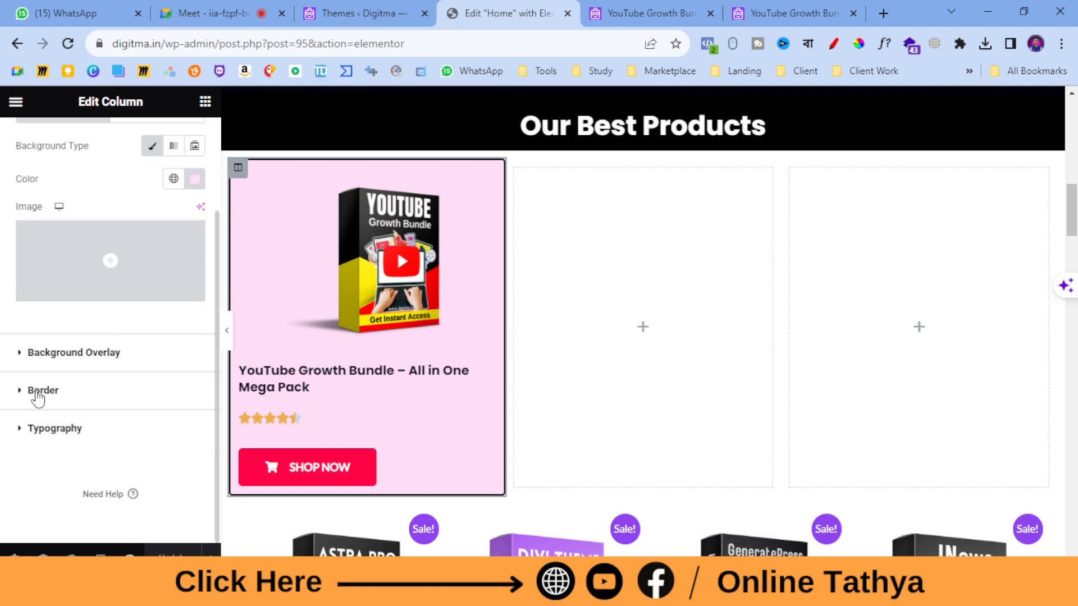
{"action": "left_click", "coordinate": [30, 399]}
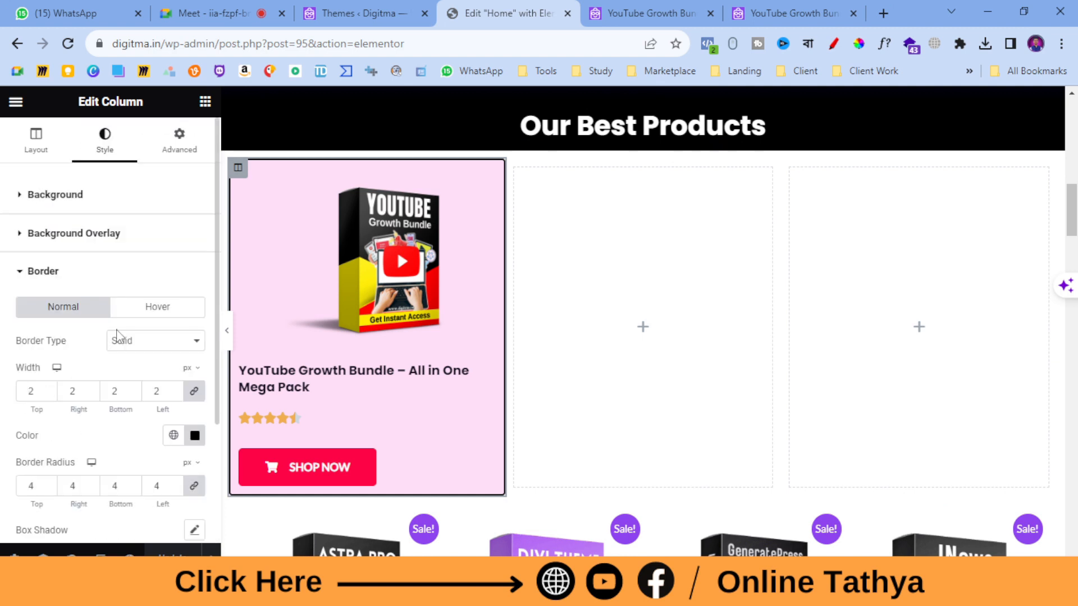
{"action": "double_click", "coordinate": [176, 389]}
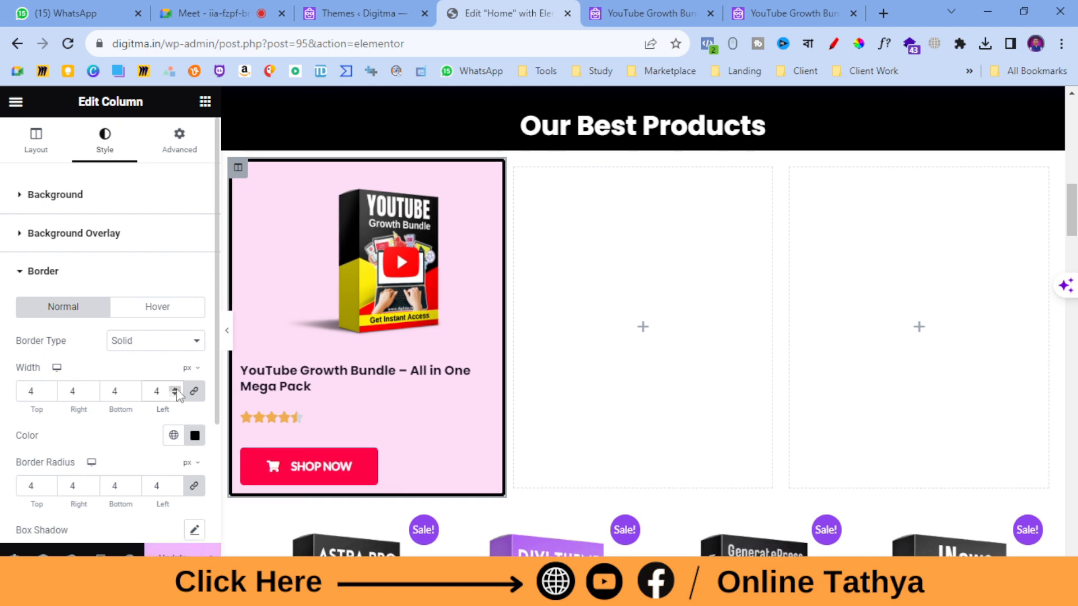
{"action": "left_click", "coordinate": [175, 394]}
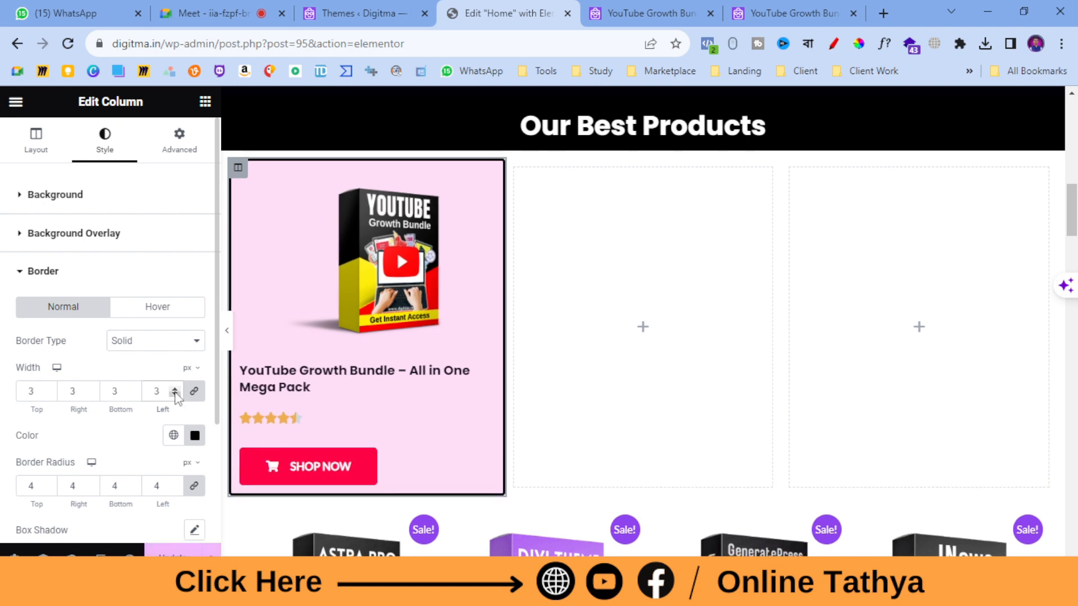
{"action": "left_click", "coordinate": [175, 489]}
- Add a box shadow to the first product column in fully opaque black, rgba(0, 0, 0, 1)
{"action": "scroll", "coordinate": [53, 431], "scroll_direction": "down", "scroll_amount": 3}
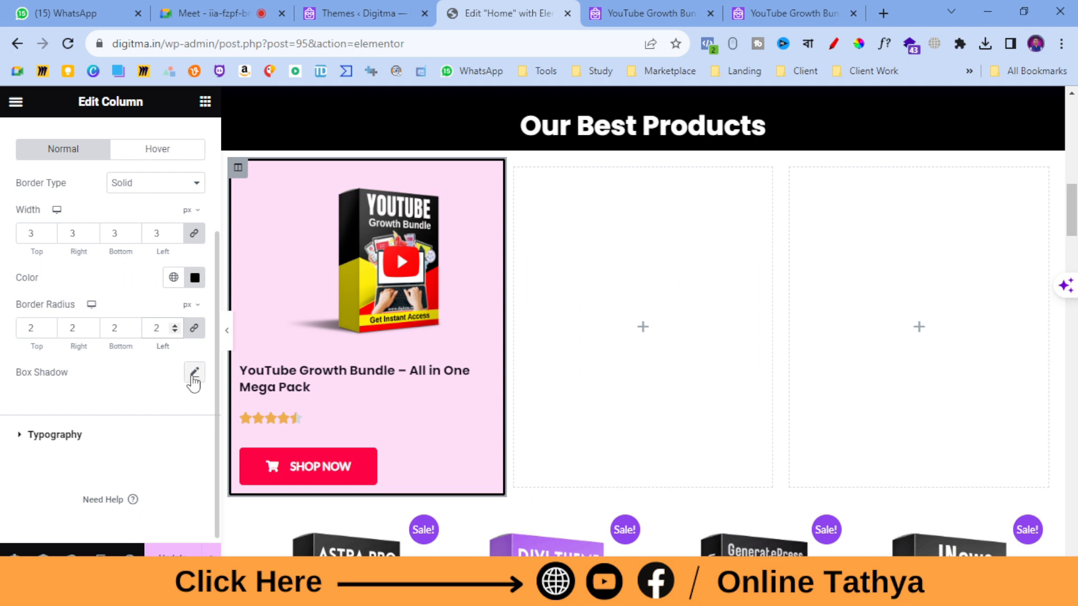
{"action": "left_click", "coordinate": [193, 375]}
{"action": "scroll", "coordinate": [96, 393], "scroll_direction": "down", "scroll_amount": 2}
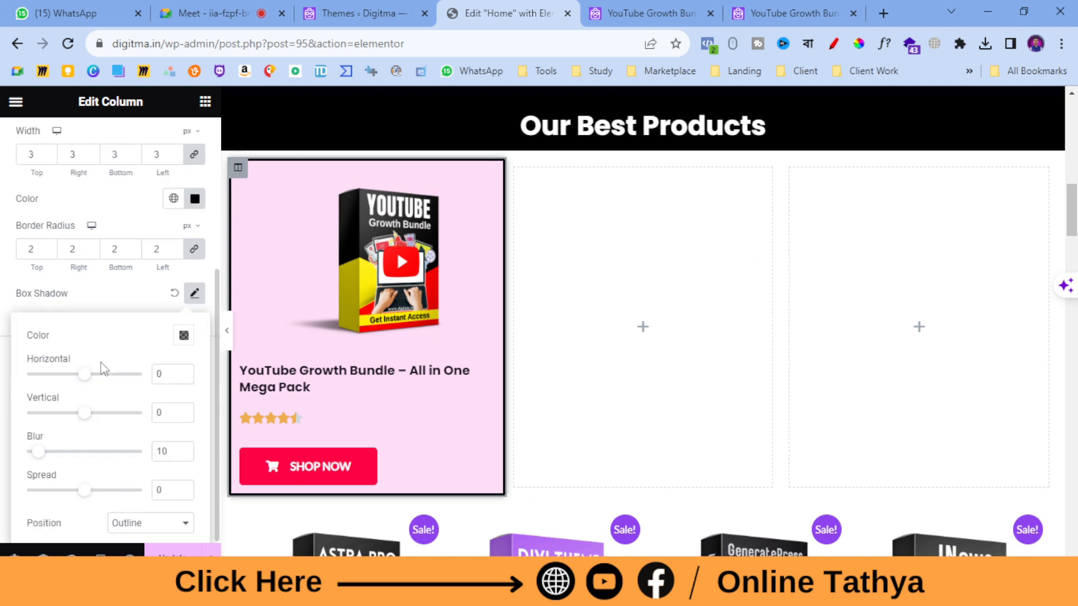
{"action": "left_click", "coordinate": [185, 334]}
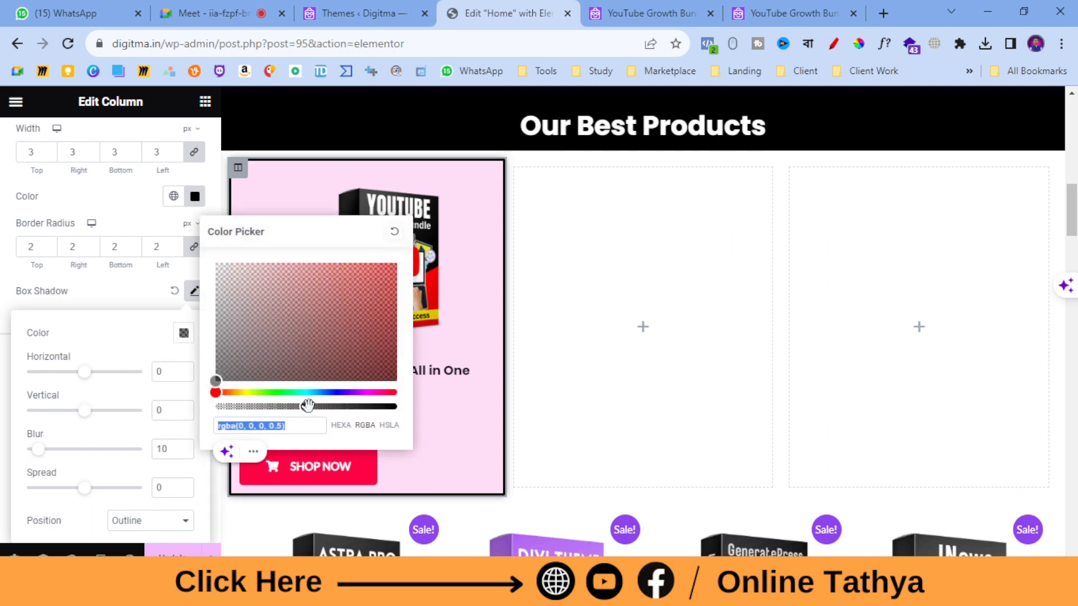
{"action": "left_click_drag", "start_coordinate": [307, 405], "coordinate": [409, 407]}
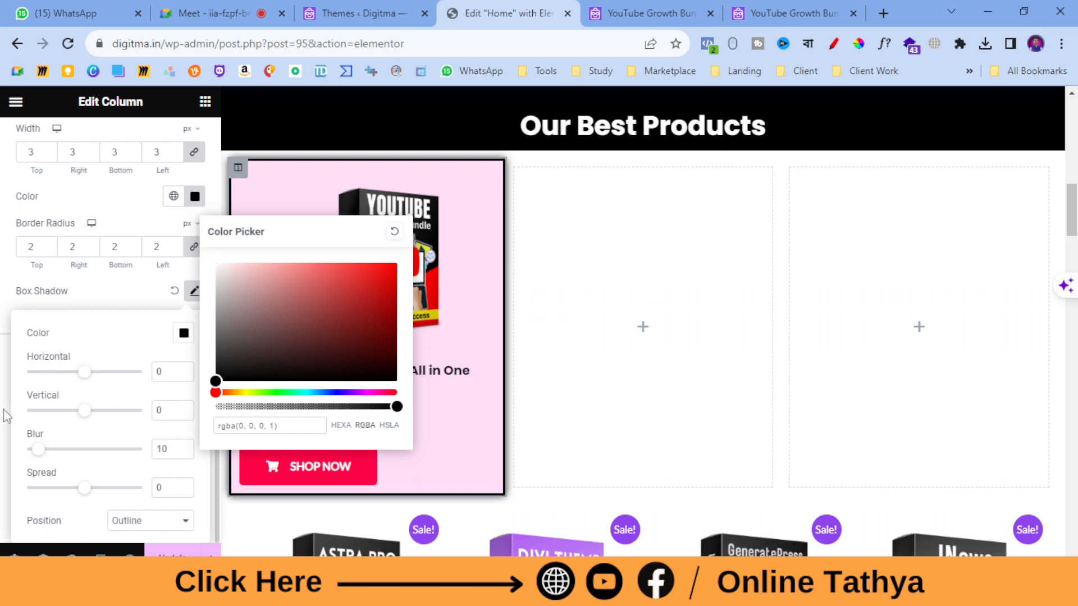
{"action": "left_click", "coordinate": [3, 417]}
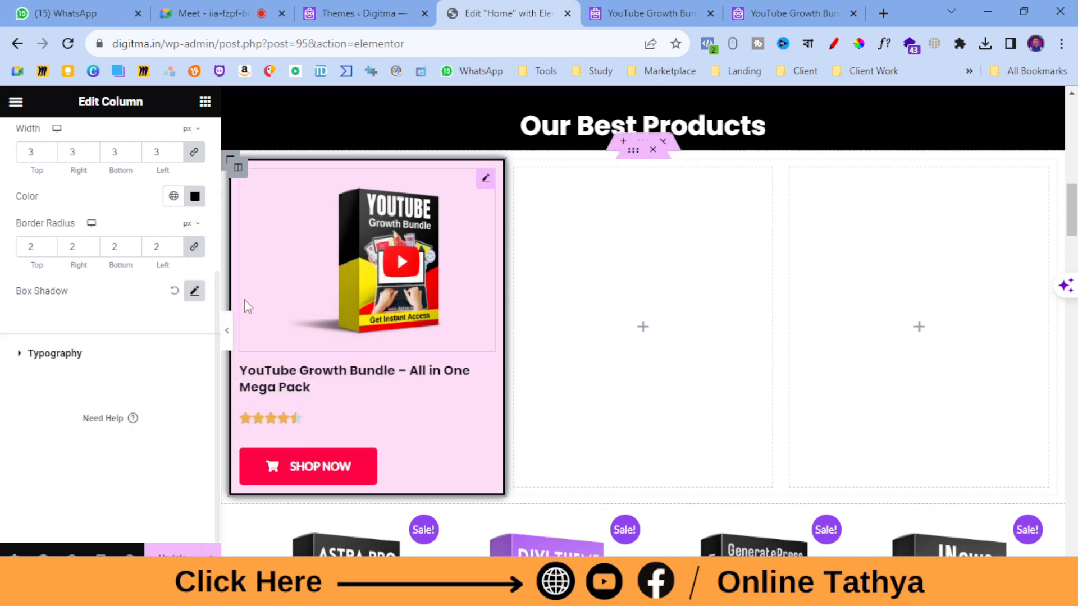
- Set the position of the column's box shadow to Inset
{"action": "left_click", "coordinate": [195, 292]}
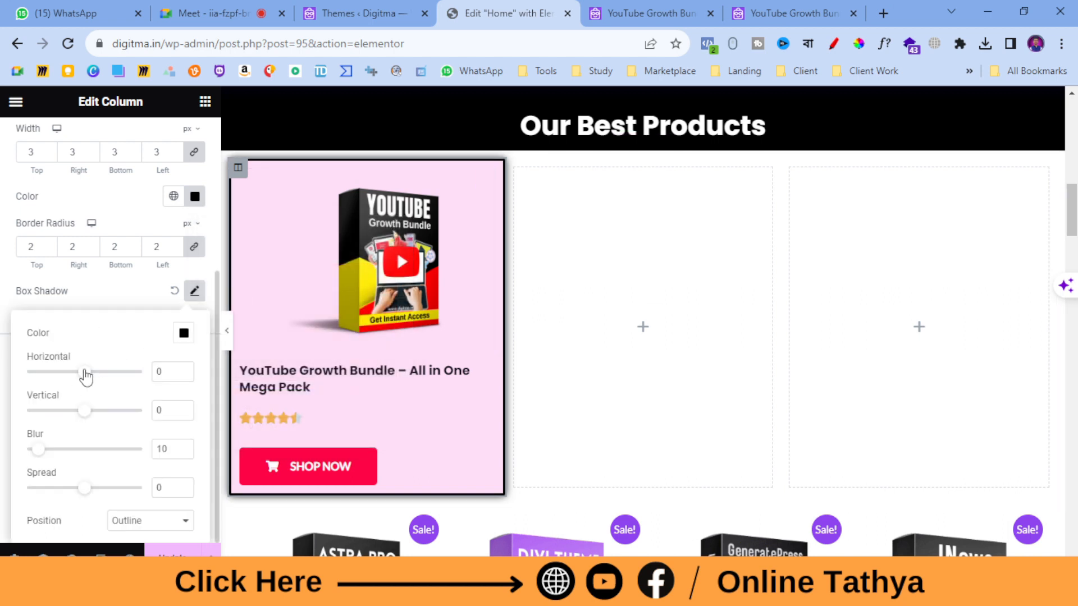
{"action": "left_click", "coordinate": [162, 522]}
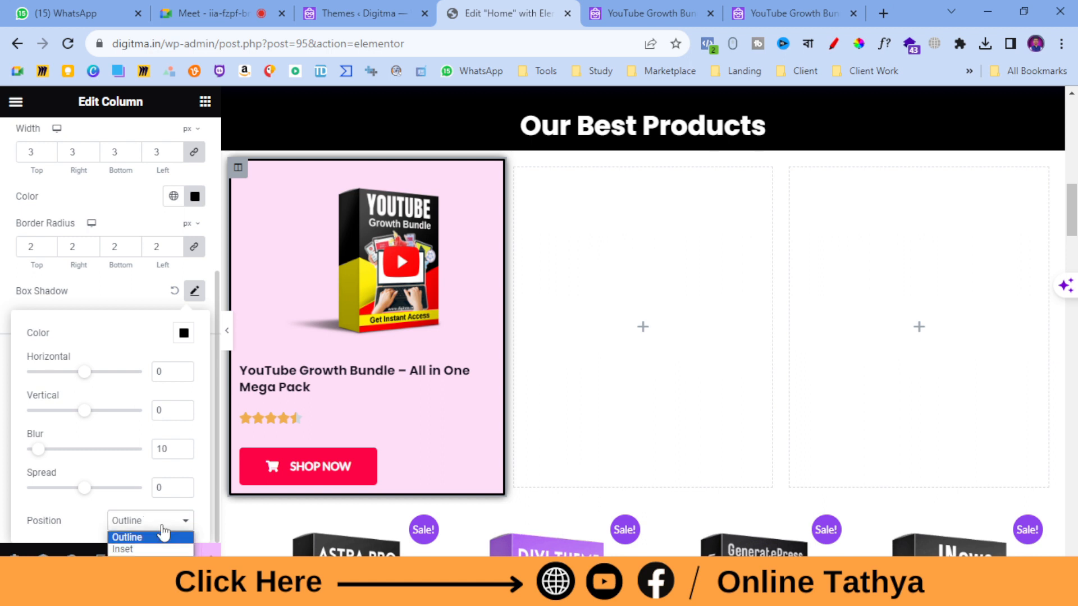
{"action": "left_click", "coordinate": [156, 549]}
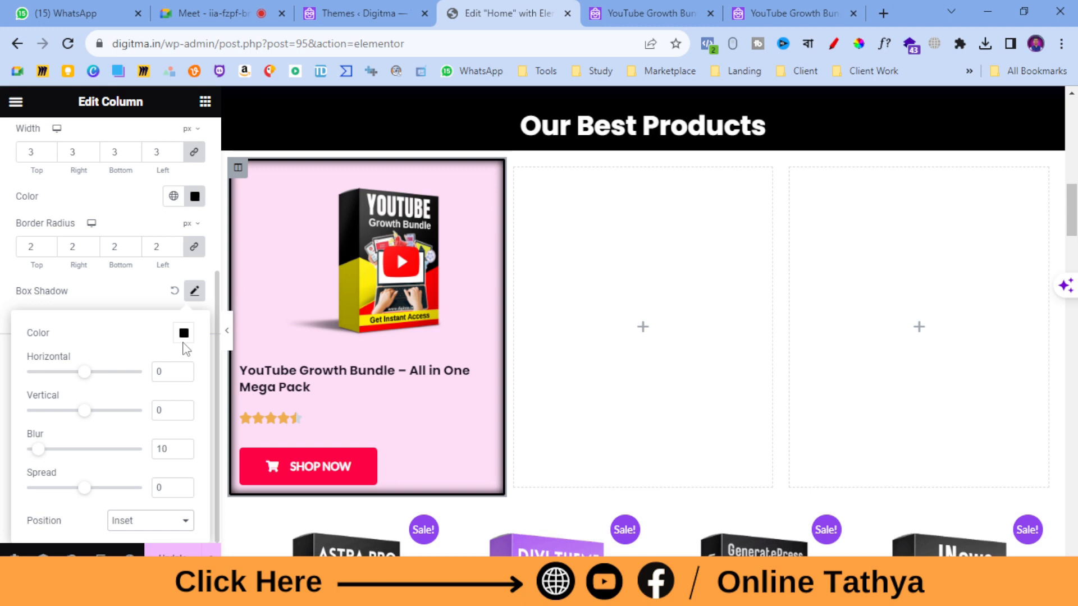
- Try blue and red for the column's inset shadow, settle on blue rgba(0, 49, 255, 1), and update the page
{"action": "left_click", "coordinate": [183, 333]}
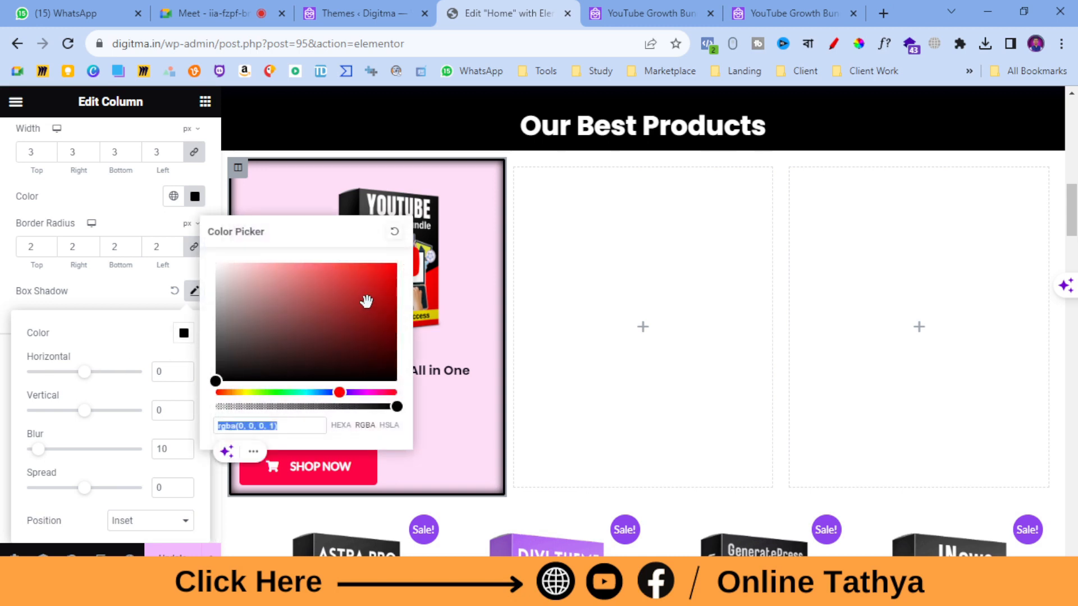
{"action": "left_click_drag", "start_coordinate": [331, 391], "coordinate": [334, 392]}
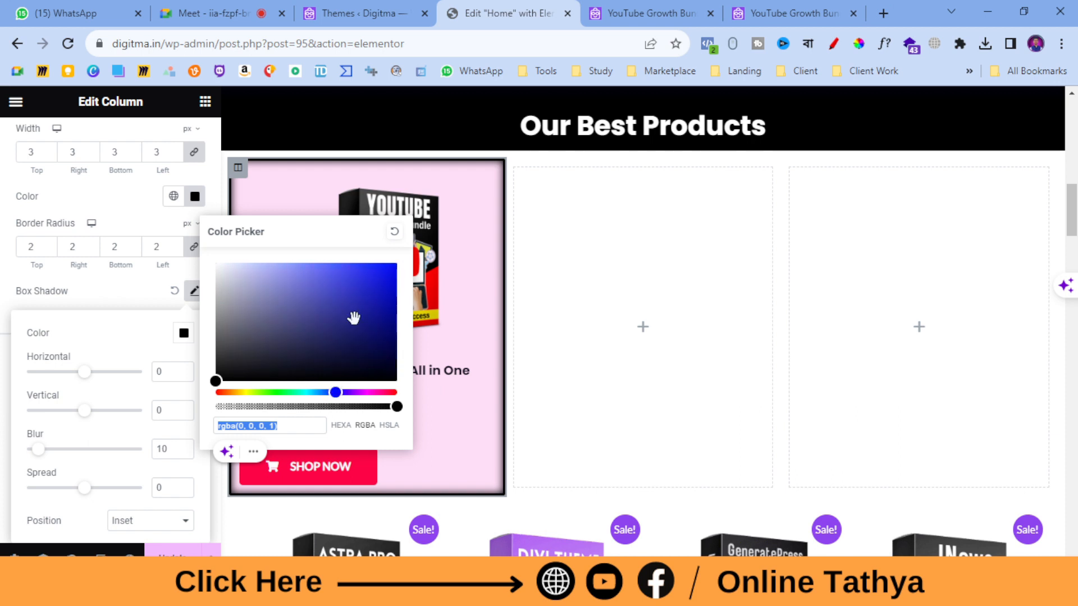
{"action": "left_click", "coordinate": [396, 264]}
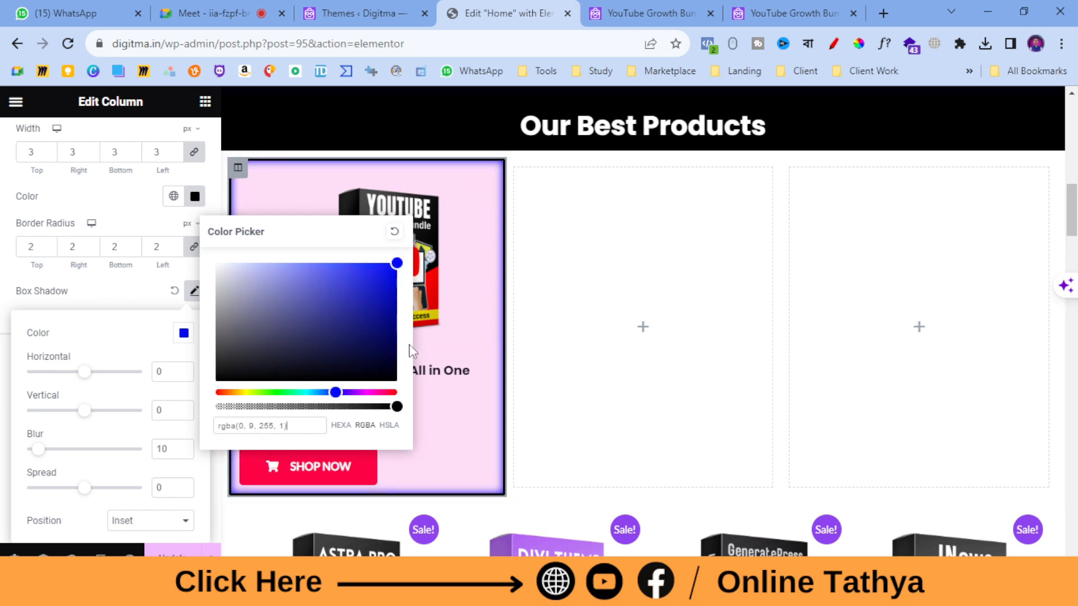
{"action": "left_click_drag", "start_coordinate": [386, 390], "coordinate": [399, 392]}
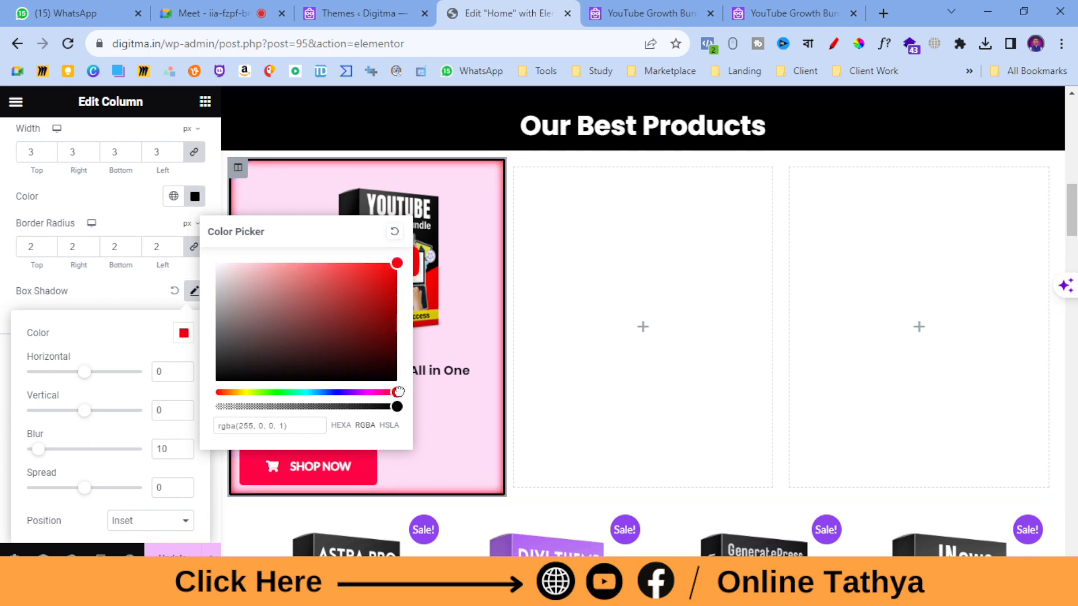
{"action": "left_click_drag", "start_coordinate": [361, 391], "coordinate": [329, 392]}
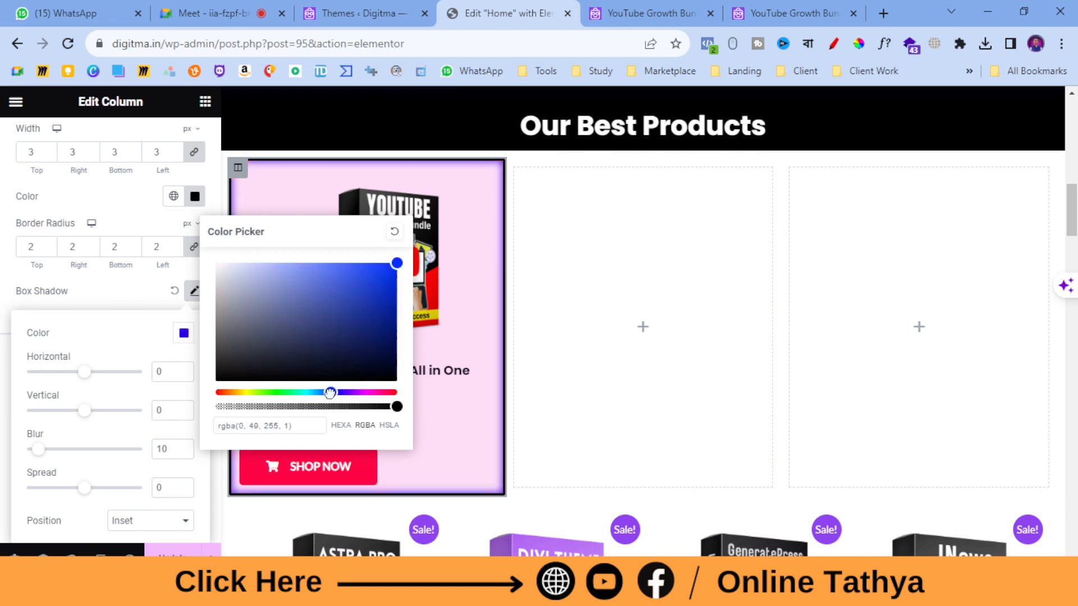
{"action": "left_click", "coordinate": [7, 424]}
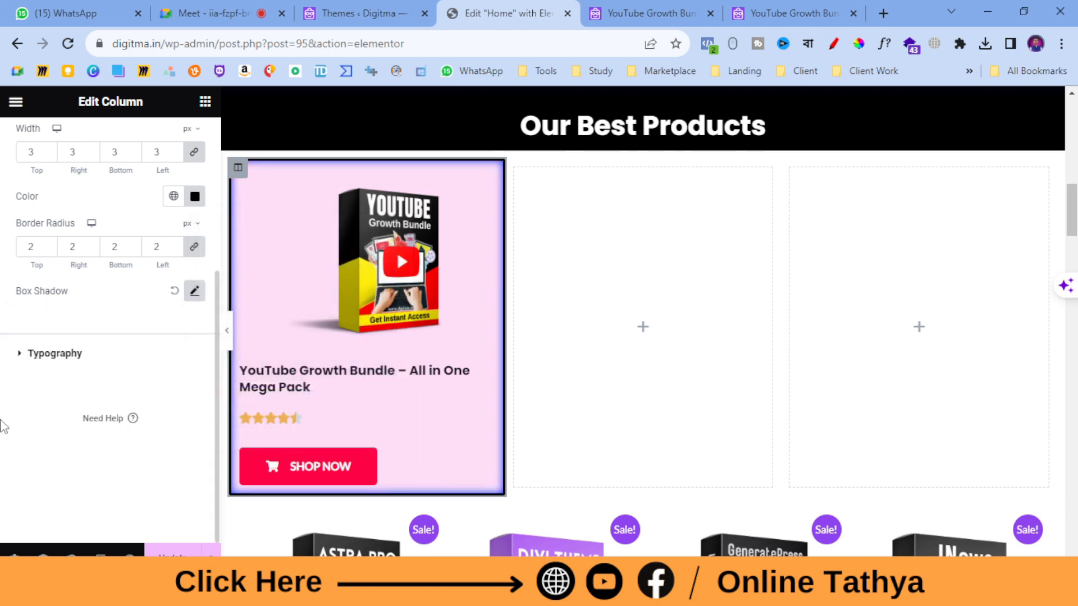
{"action": "left_click", "coordinate": [172, 556]}
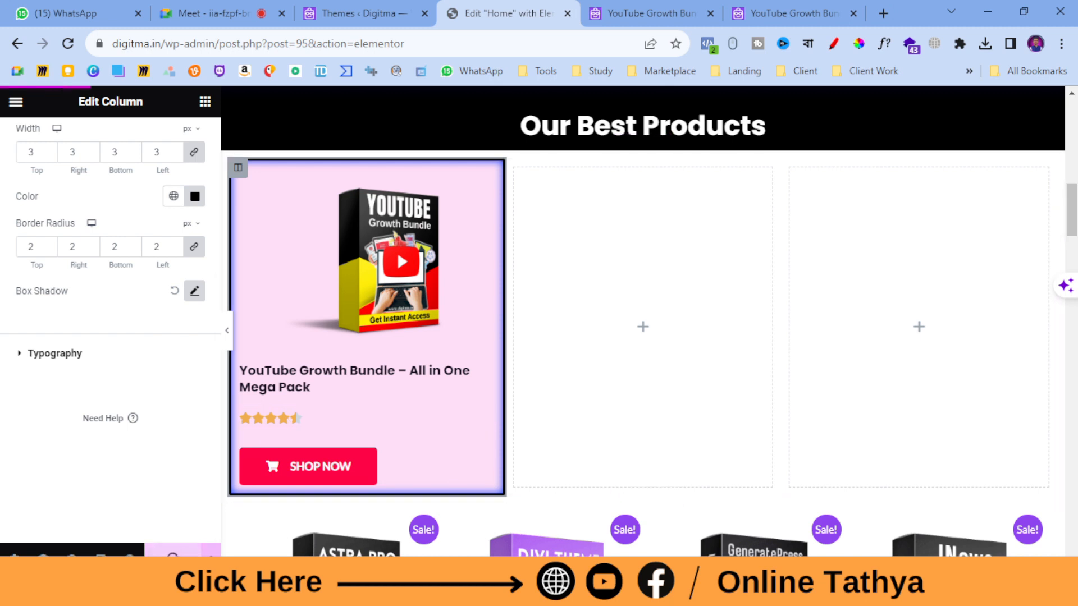
- Switch to the home page preview and check the first product column's inset shadow under Our Best Products
{"action": "left_click", "coordinate": [630, 8]}
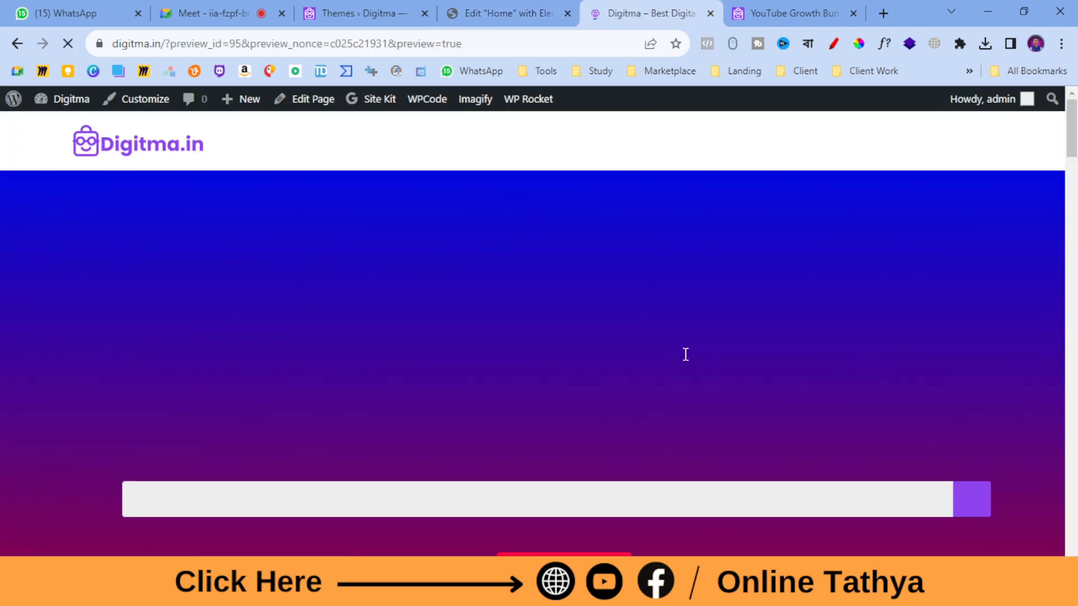
{"action": "scroll", "coordinate": [342, 272], "scroll_direction": "down", "scroll_amount": 12}
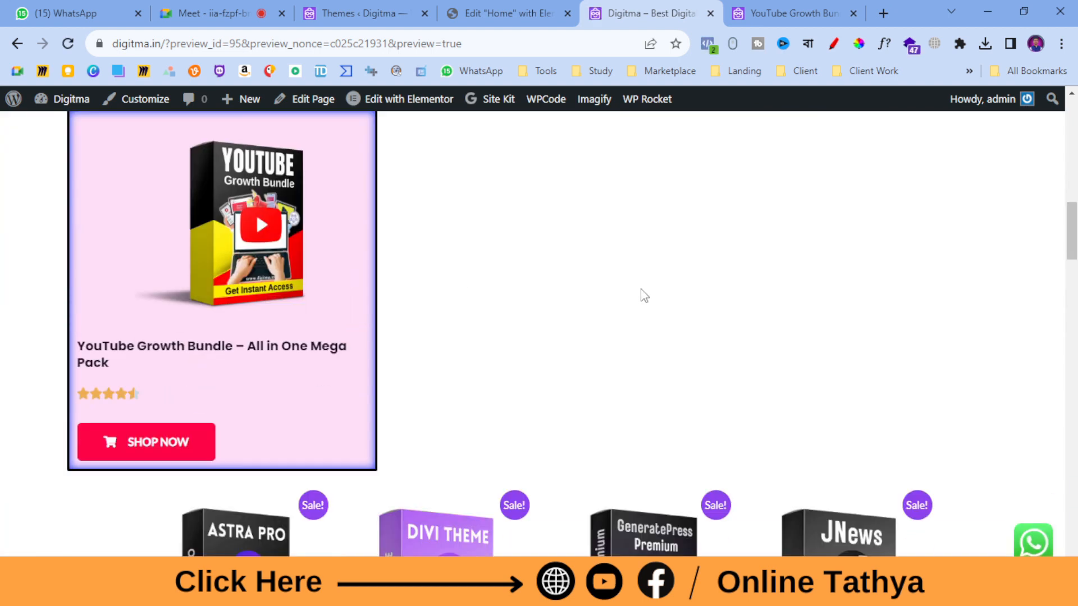
{"action": "scroll", "coordinate": [435, 351], "scroll_direction": "up", "scroll_amount": 1}
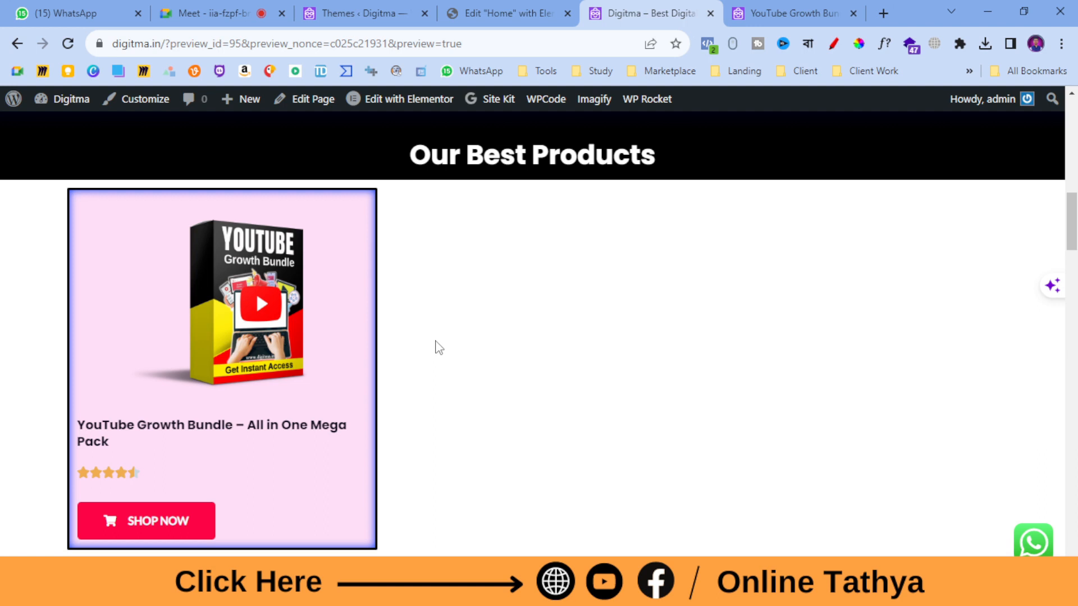
- Back in the Elementor editor, change the first product column's border color to blue #0100FF and update the page
{"action": "left_click", "coordinate": [503, 12]}
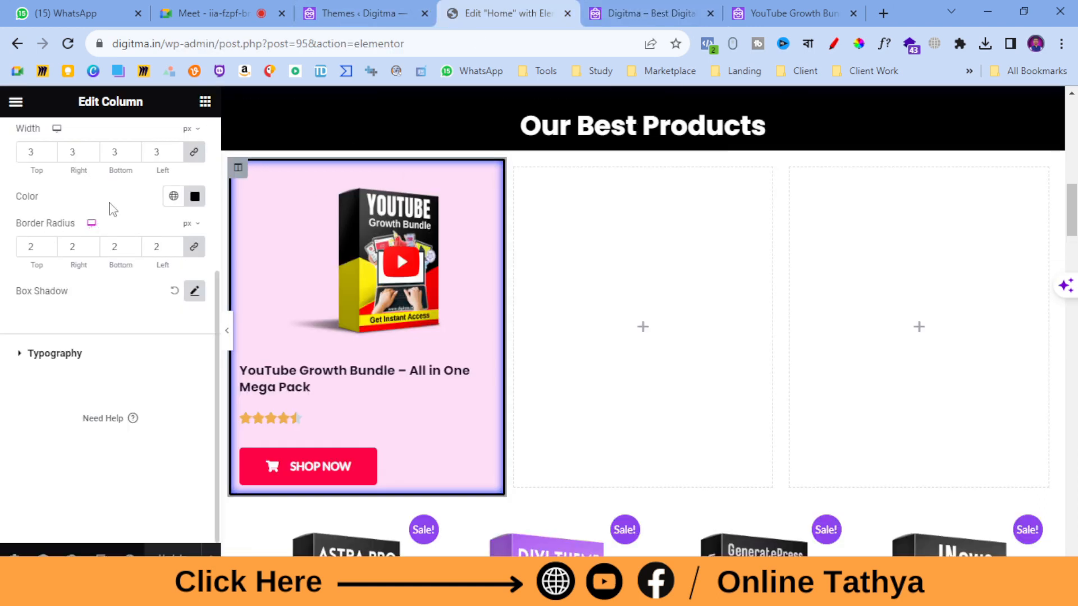
{"action": "scroll", "coordinate": [113, 208], "scroll_direction": "up", "scroll_amount": 3}
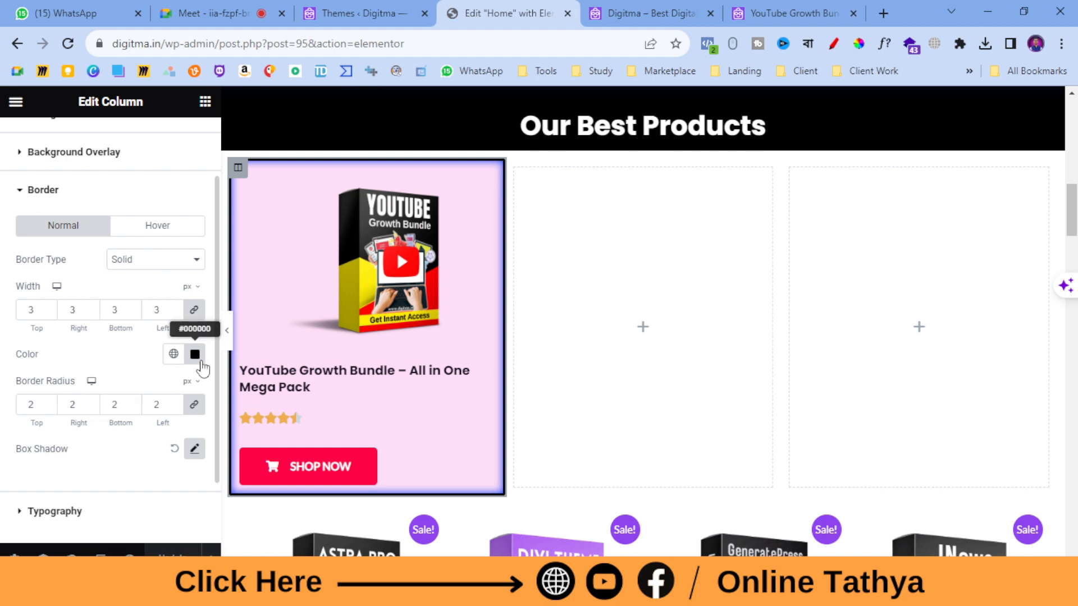
{"action": "left_click", "coordinate": [195, 355]}
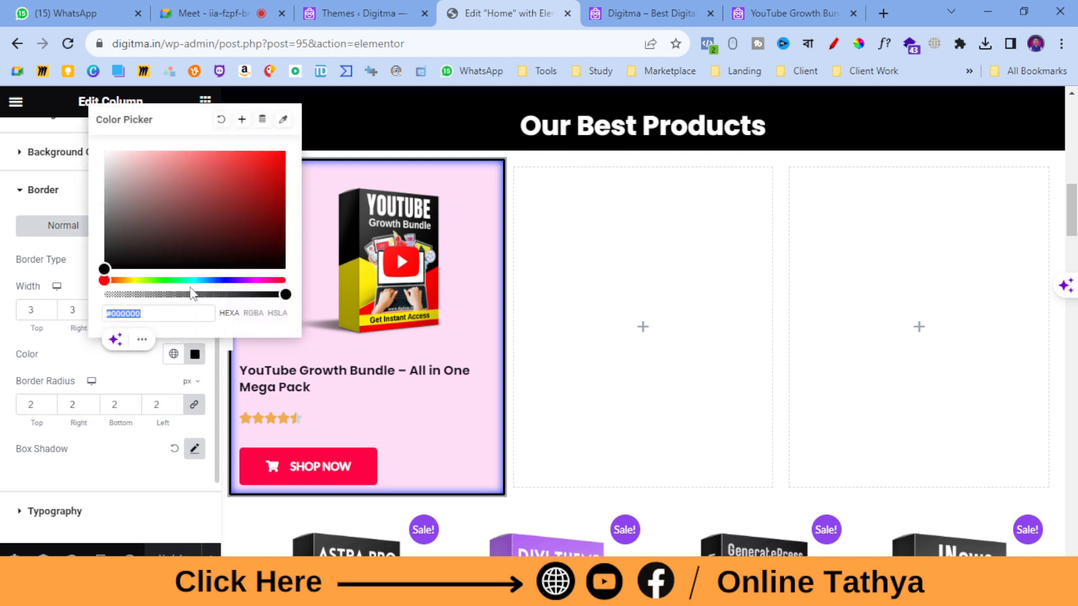
{"action": "left_click_drag", "start_coordinate": [240, 202], "coordinate": [286, 150]}
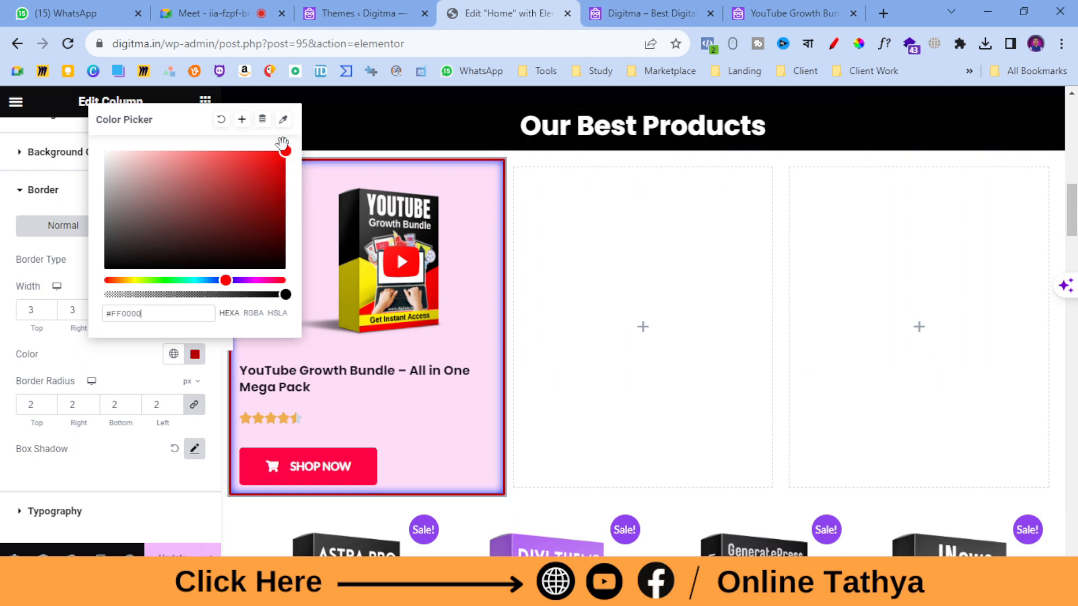
{"action": "left_click_drag", "start_coordinate": [225, 280], "coordinate": [225, 281]}
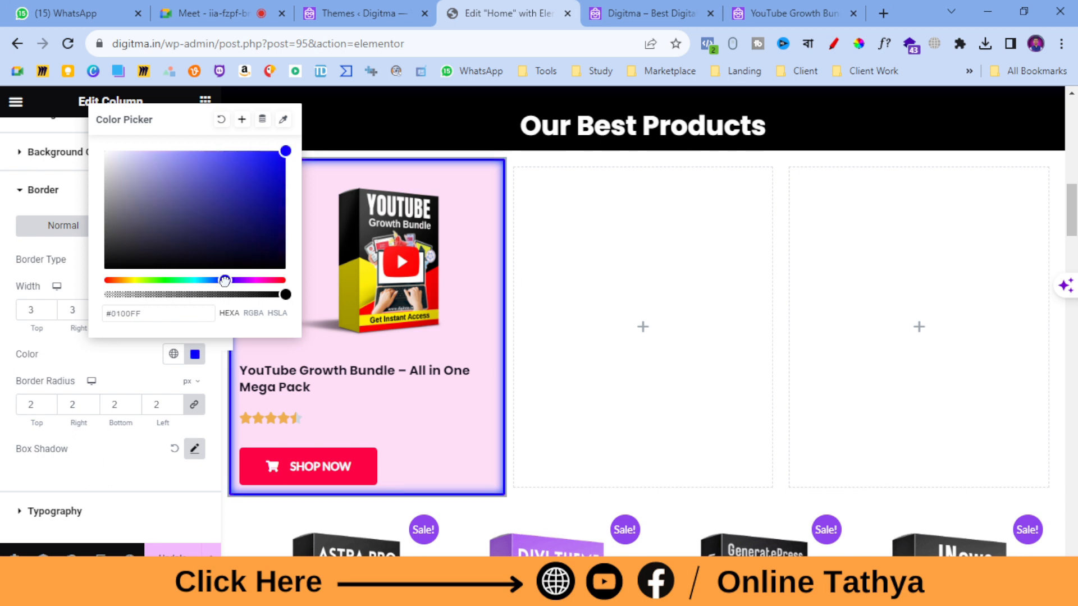
{"action": "left_click", "coordinate": [3, 364]}
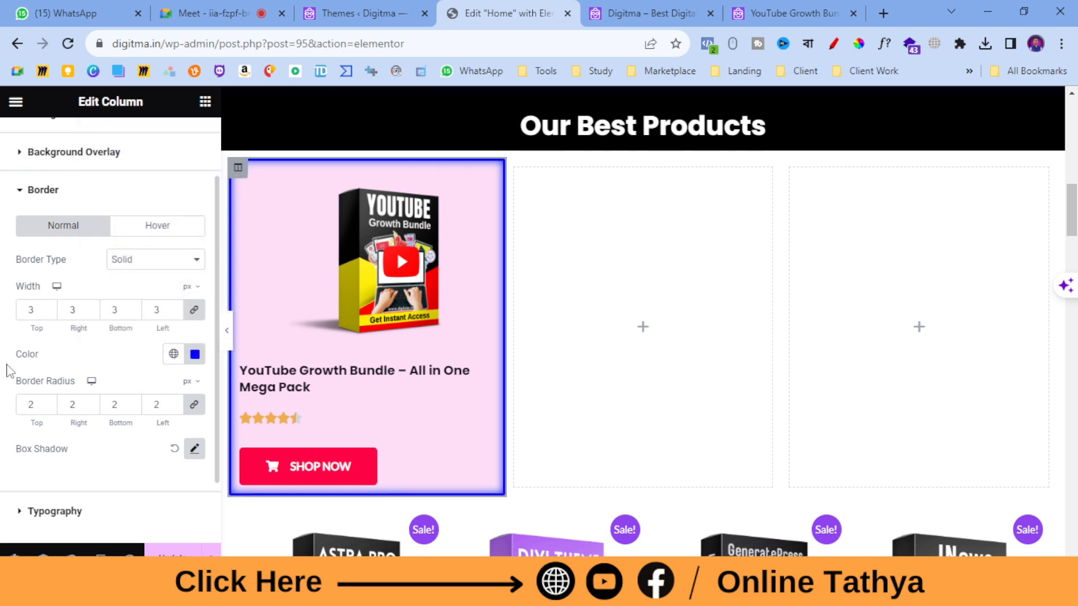
- Reload the home page preview and examine the blue-bordered product column together with the surrounding sections
{"action": "left_click", "coordinate": [606, 8]}
{"action": "key", "text": "F5"}
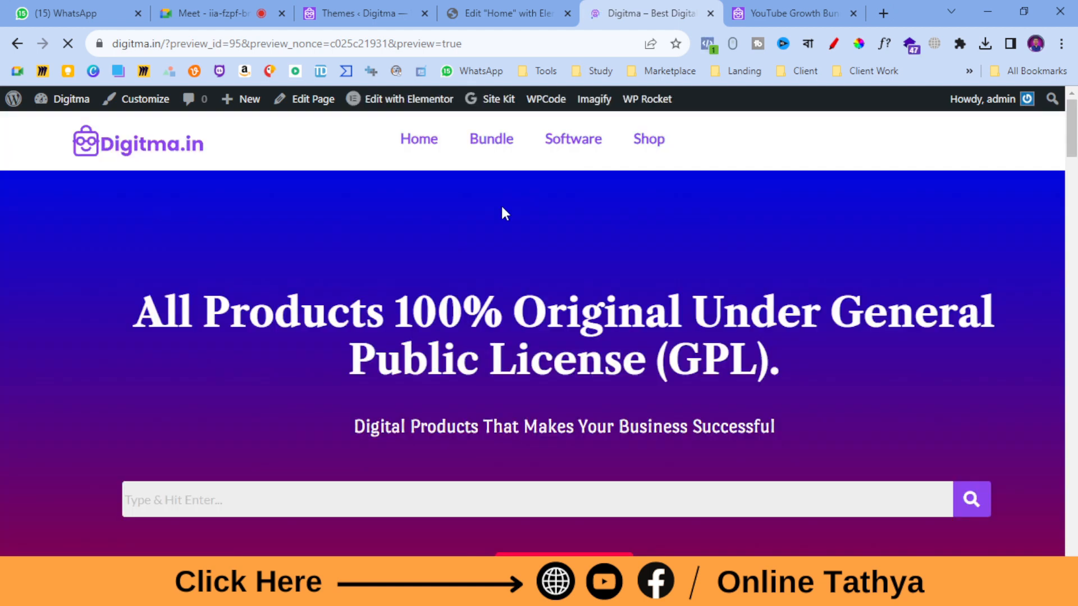
{"action": "scroll", "coordinate": [505, 213], "scroll_direction": "down", "scroll_amount": 10}
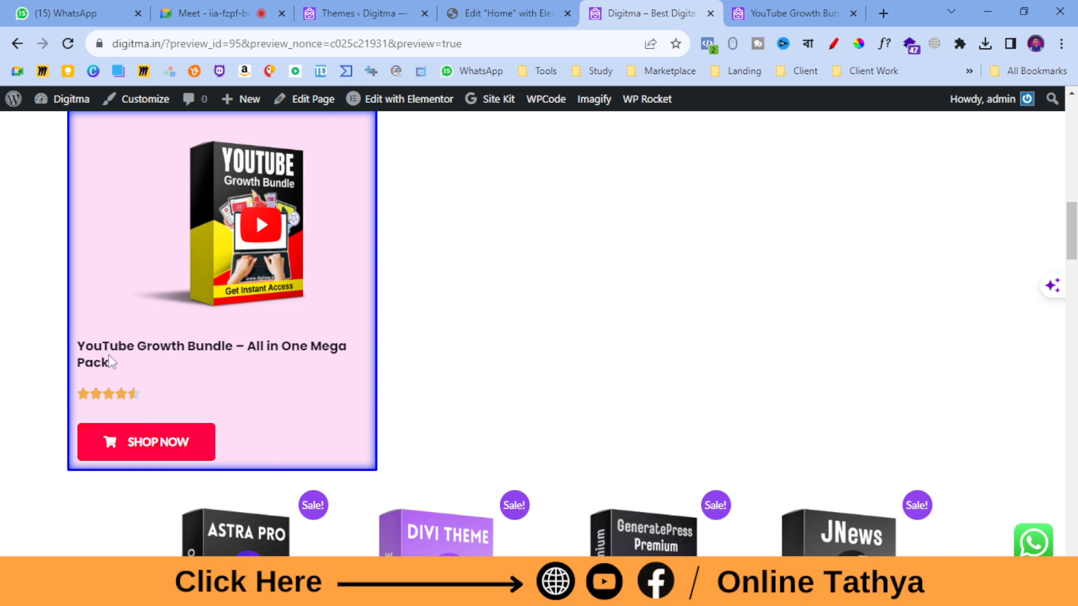
{"action": "scroll", "coordinate": [525, 337], "scroll_direction": "down", "scroll_amount": 6}
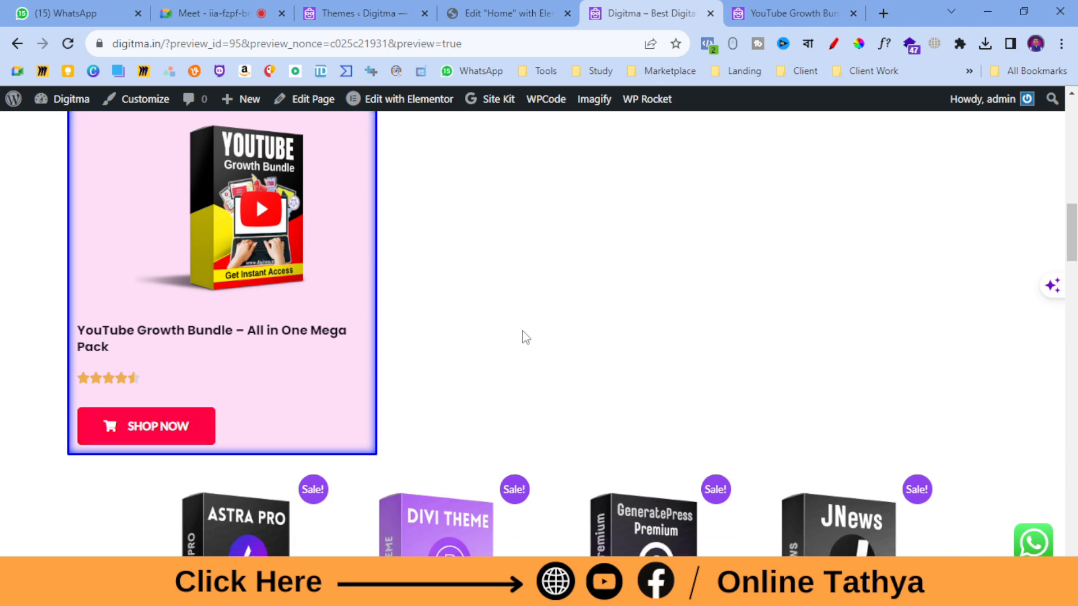
{"action": "scroll", "coordinate": [396, 369], "scroll_direction": "up", "scroll_amount": 4}
{"action": "scroll", "coordinate": [395, 370], "scroll_direction": "down", "scroll_amount": 4}
{"action": "scroll", "coordinate": [396, 369], "scroll_direction": "up", "scroll_amount": 5}
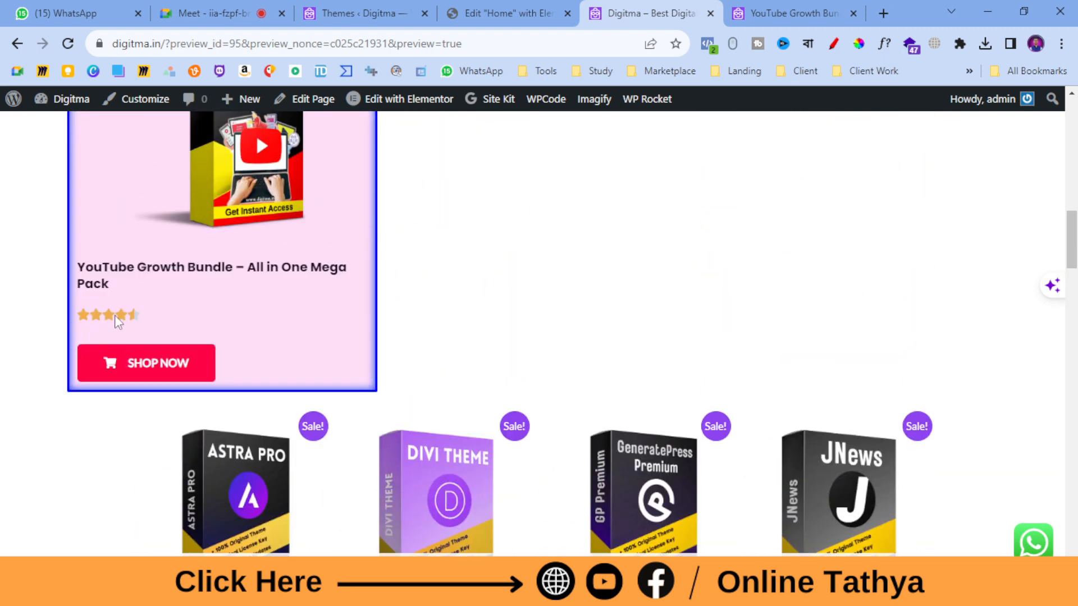
{"action": "scroll", "coordinate": [114, 314], "scroll_direction": "down", "scroll_amount": 6}
{"action": "scroll", "coordinate": [339, 320], "scroll_direction": "up", "scroll_amount": 6}
{"action": "scroll", "coordinate": [476, 191], "scroll_direction": "up", "scroll_amount": 4}
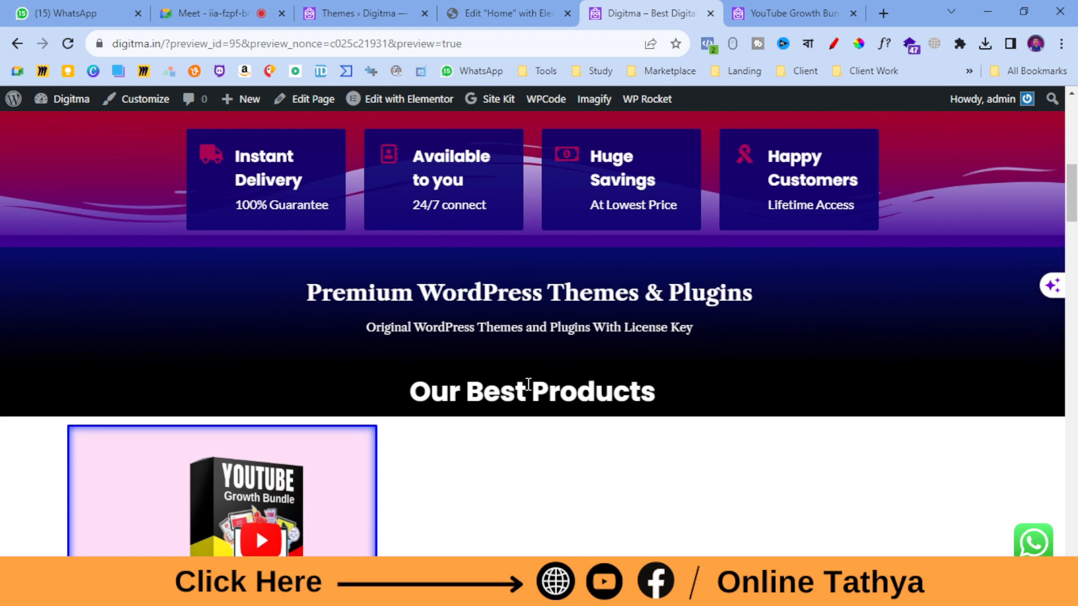
{"action": "scroll", "coordinate": [564, 368], "scroll_direction": "down", "scroll_amount": 4}
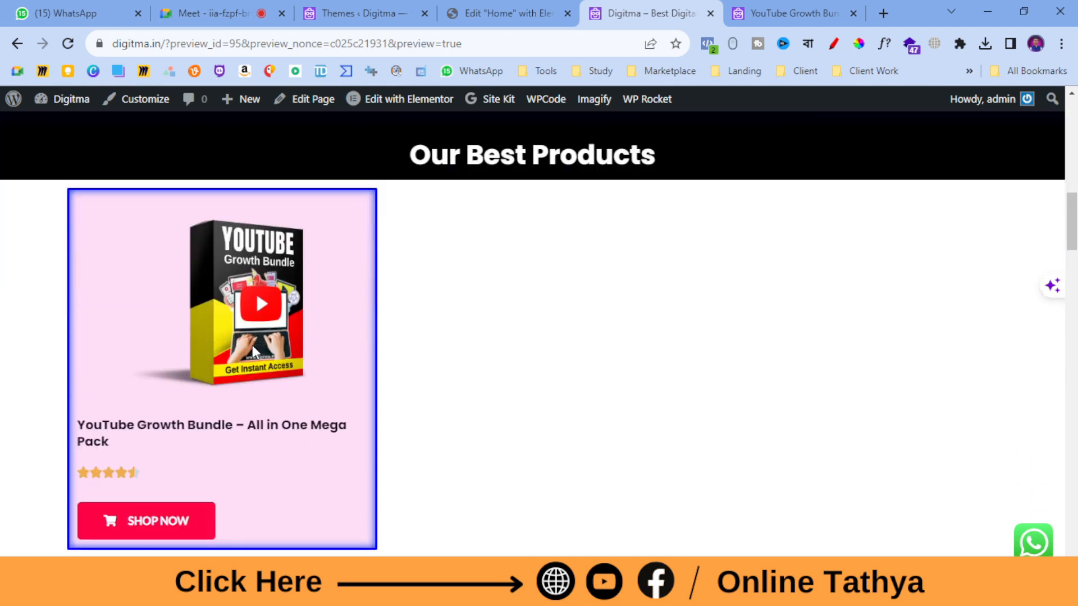
- In the Elementor editor, duplicate the YouTube Growth Bundle column and delete the empty column next to the copy
{"action": "left_click", "coordinate": [504, 12]}
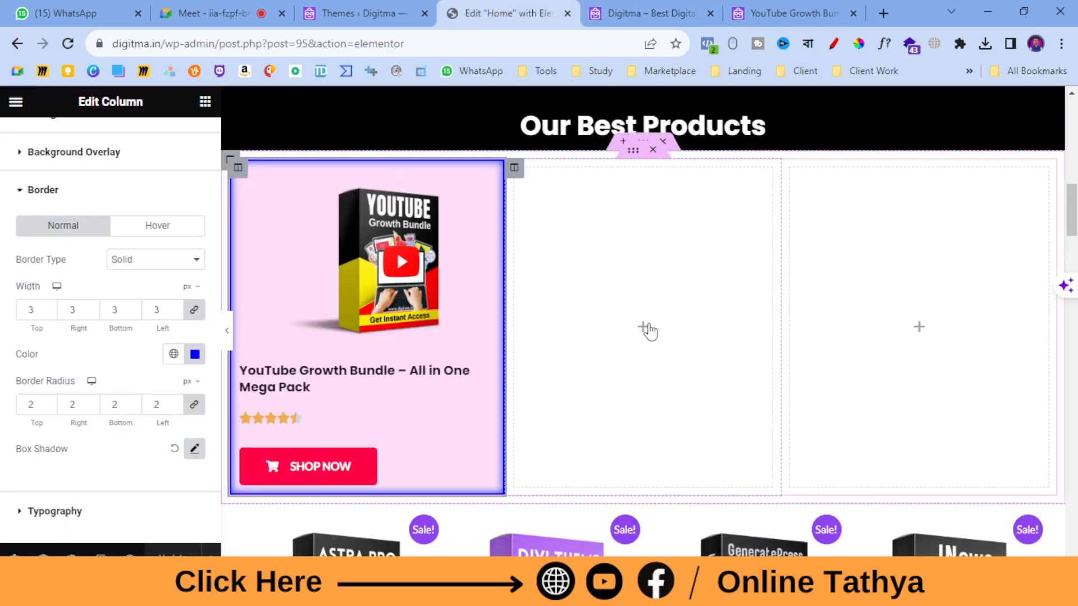
{"action": "left_click", "coordinate": [205, 102]}
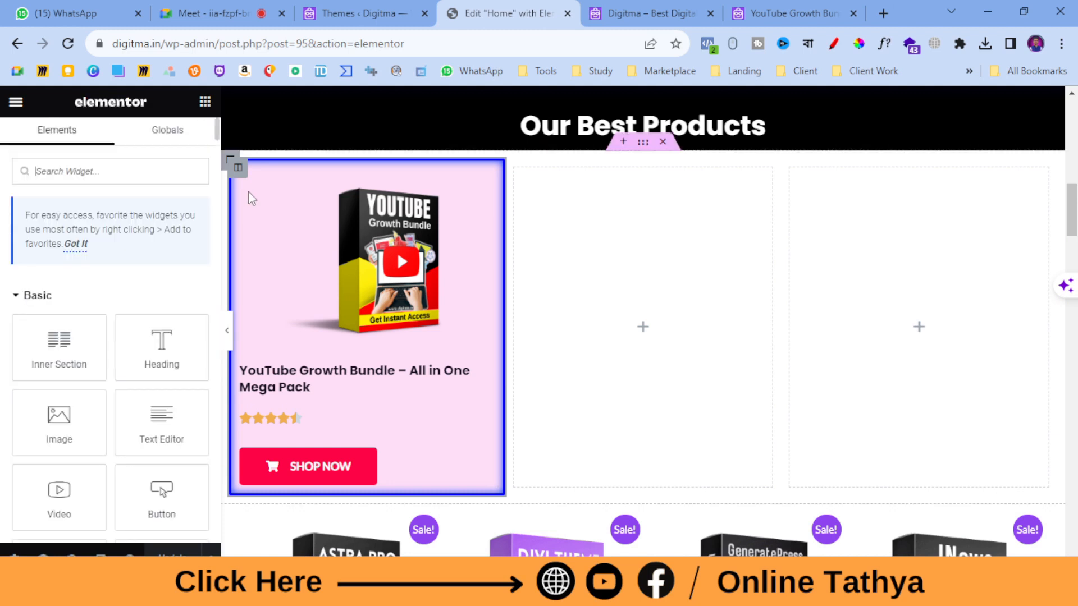
{"action": "right_click", "coordinate": [239, 169]}
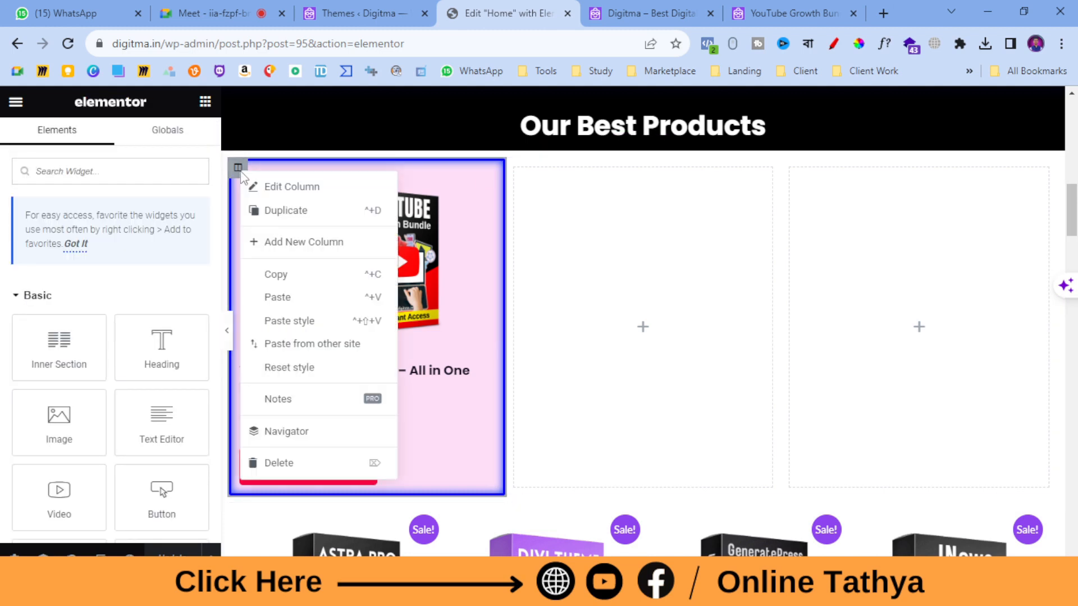
{"action": "left_click", "coordinate": [262, 210]}
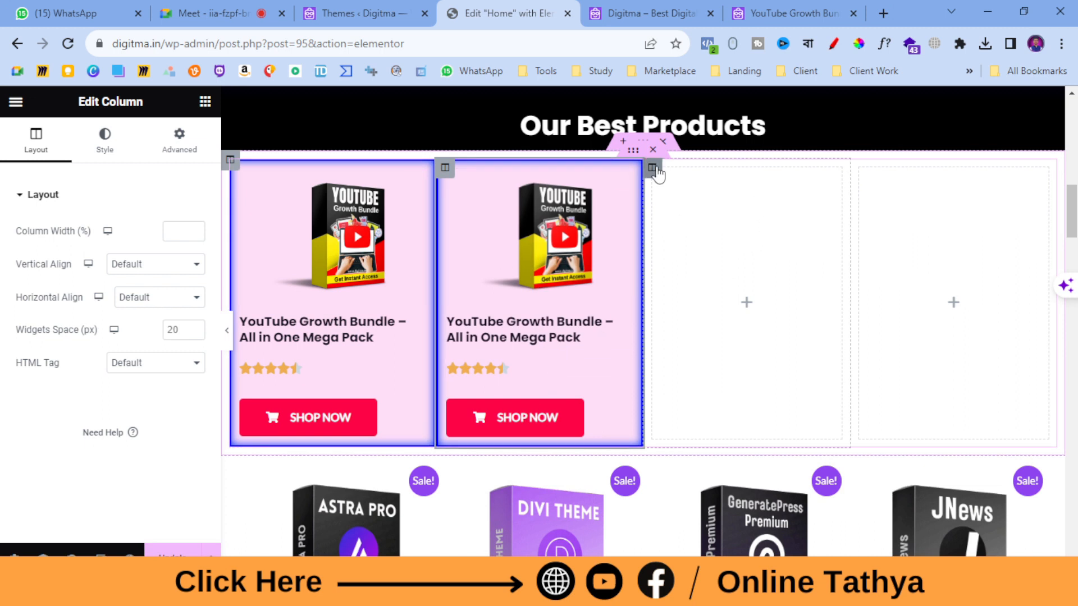
{"action": "right_click", "coordinate": [653, 169]}
{"action": "left_click", "coordinate": [696, 458]}
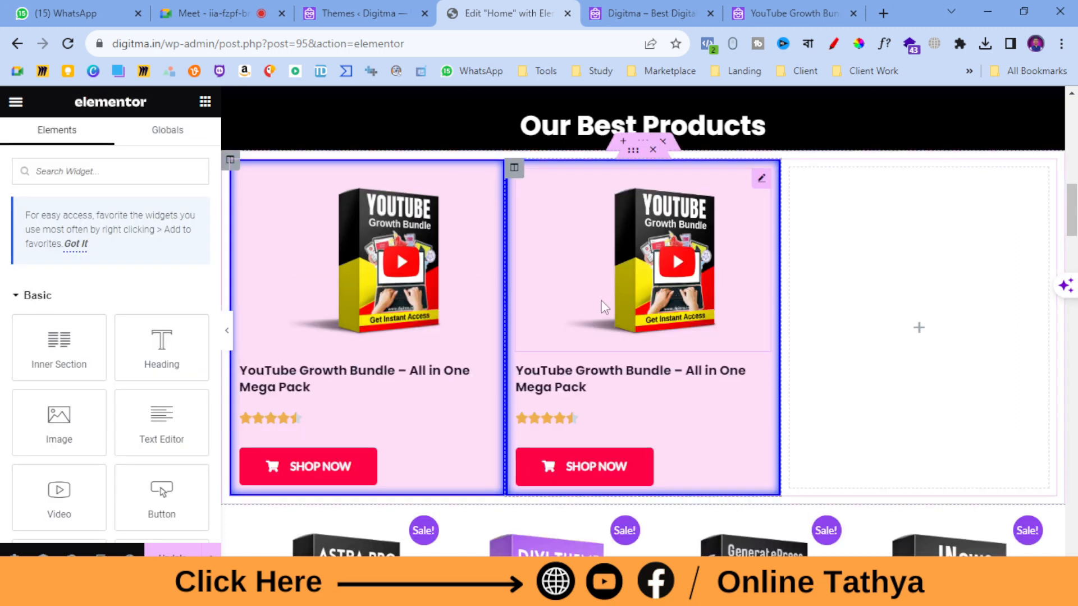
- Replace the second column's product image by uploading Graphics Bundle Mockup from the Box folder and inserting it
{"action": "left_click", "coordinate": [665, 261]}
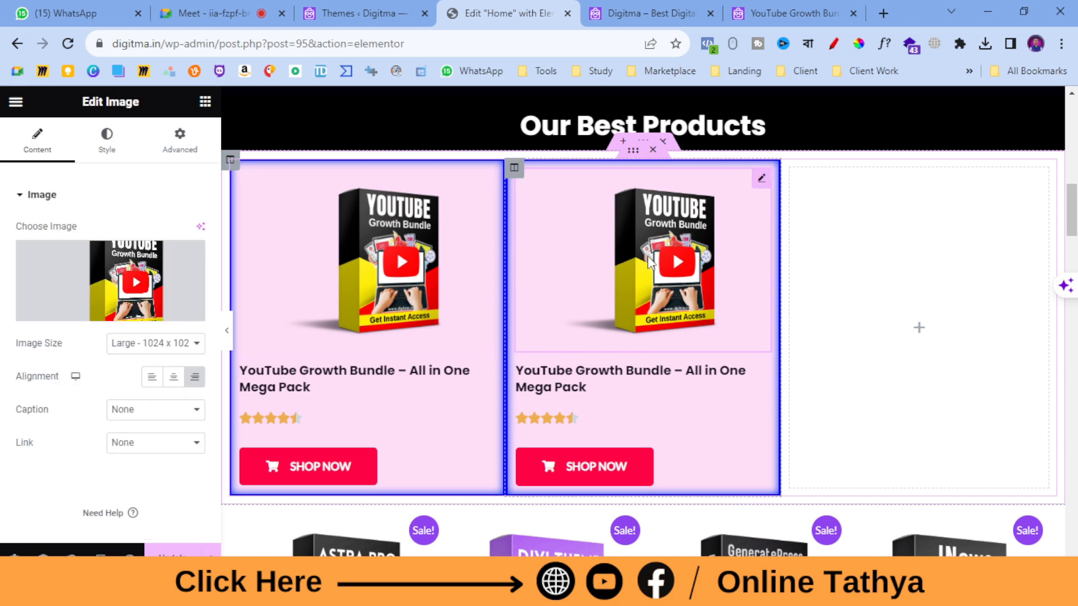
{"action": "left_click", "coordinate": [113, 307]}
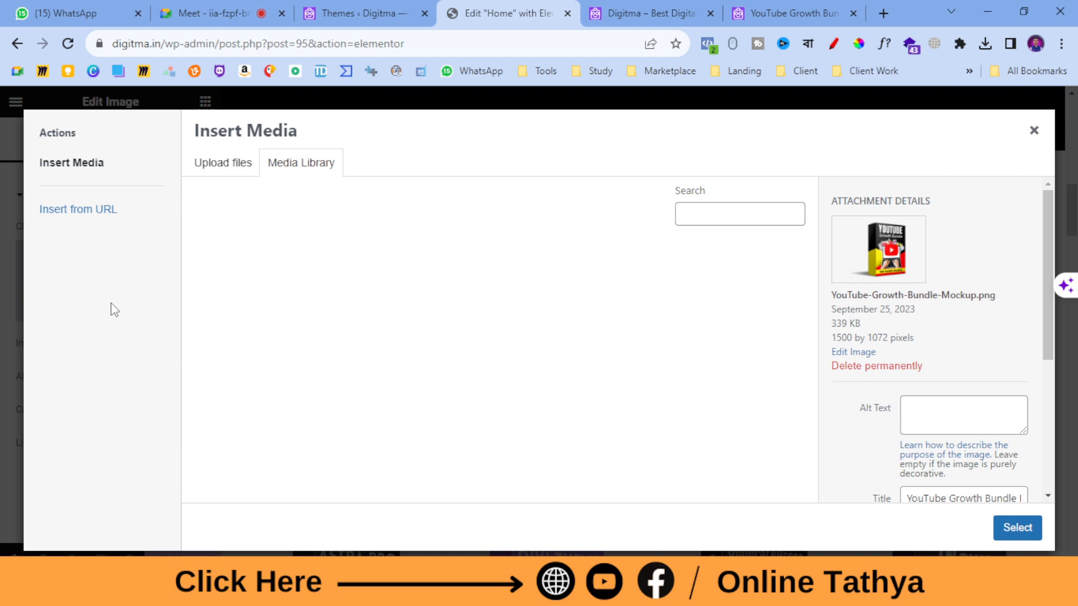
{"action": "left_click", "coordinate": [240, 163]}
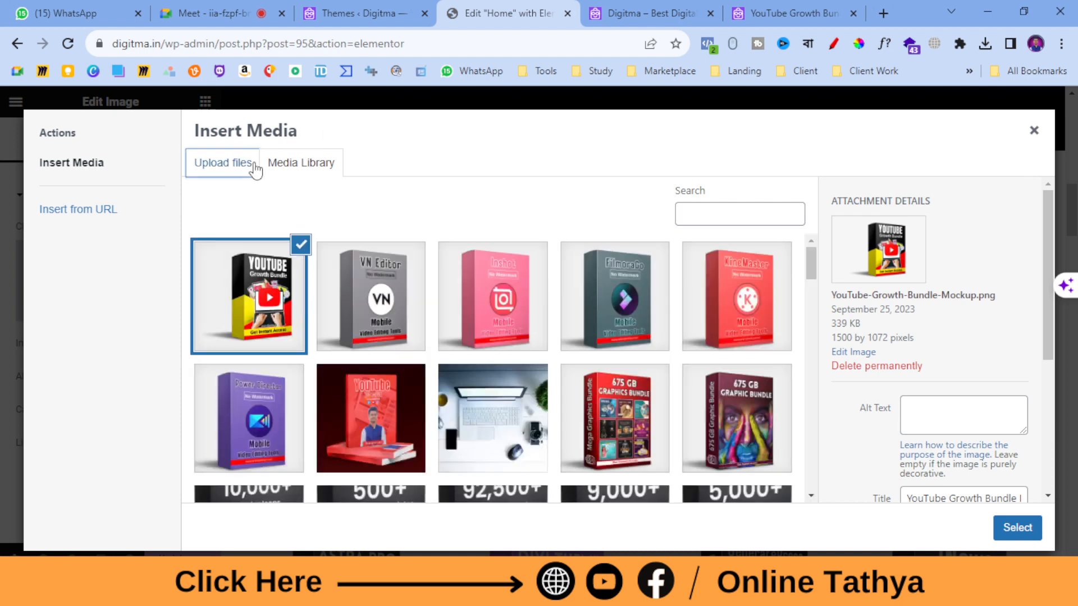
{"action": "left_click", "coordinate": [626, 351]}
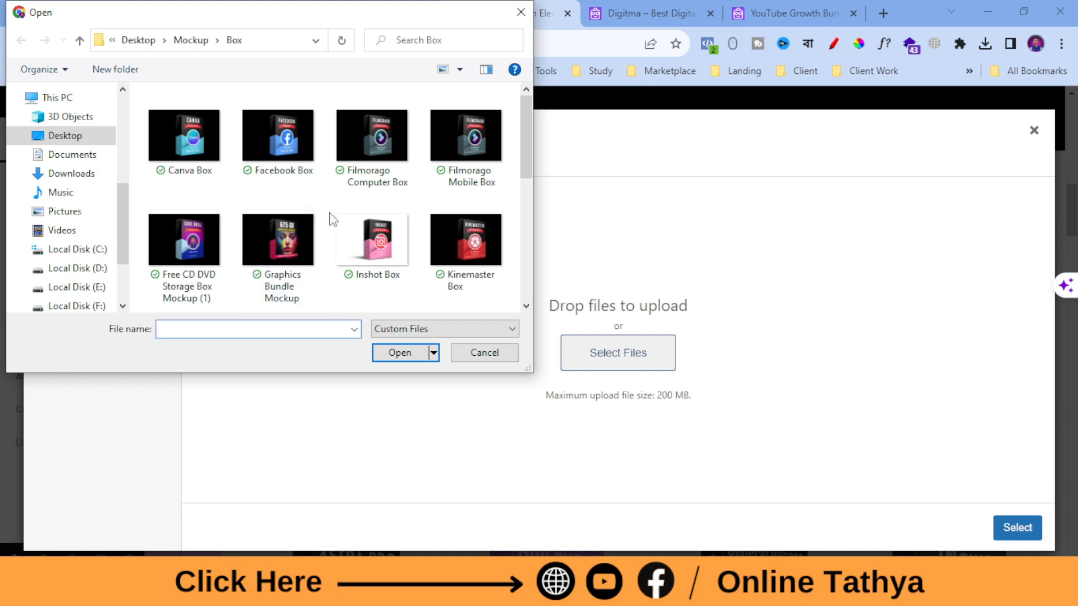
{"action": "scroll", "coordinate": [334, 220], "scroll_direction": "down", "scroll_amount": 1}
{"action": "scroll", "coordinate": [334, 228], "scroll_direction": "down", "scroll_amount": 2}
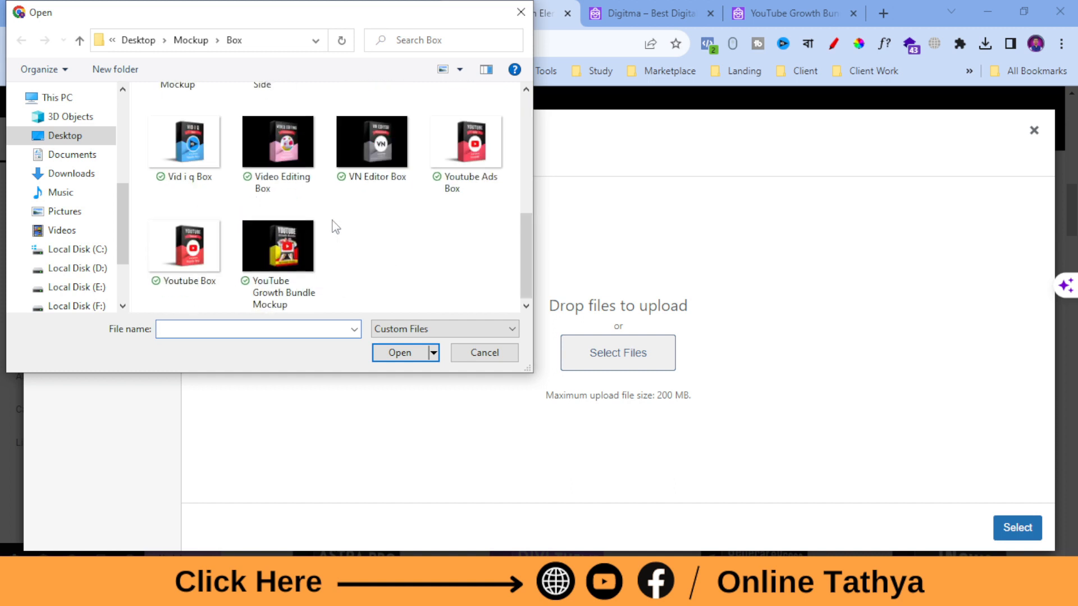
{"action": "scroll", "coordinate": [348, 246], "scroll_direction": "up", "scroll_amount": 3}
{"action": "left_click", "coordinate": [290, 116]}
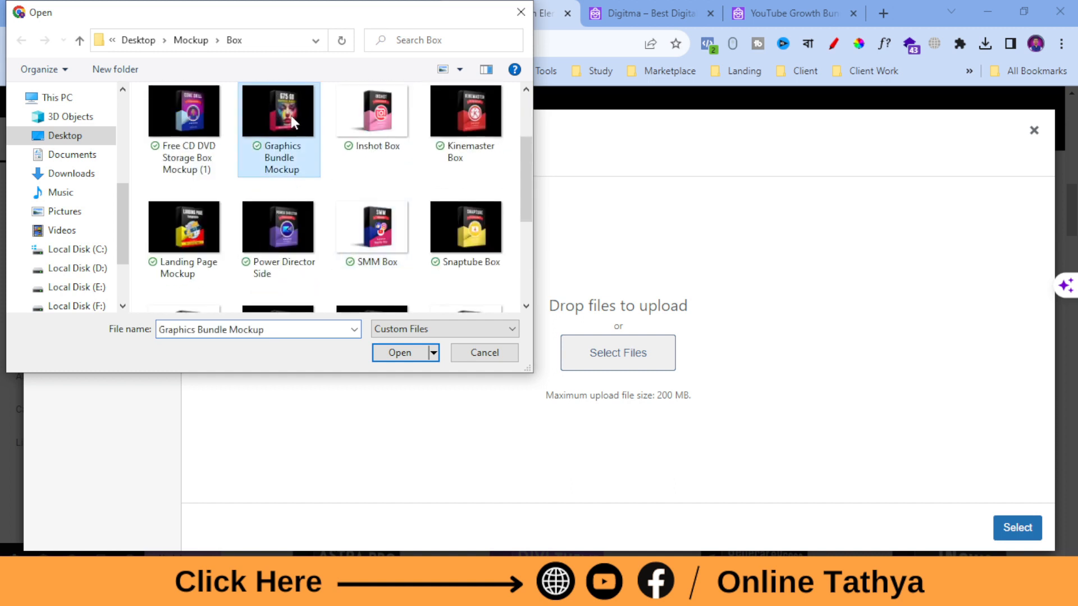
{"action": "left_click", "coordinate": [414, 357]}
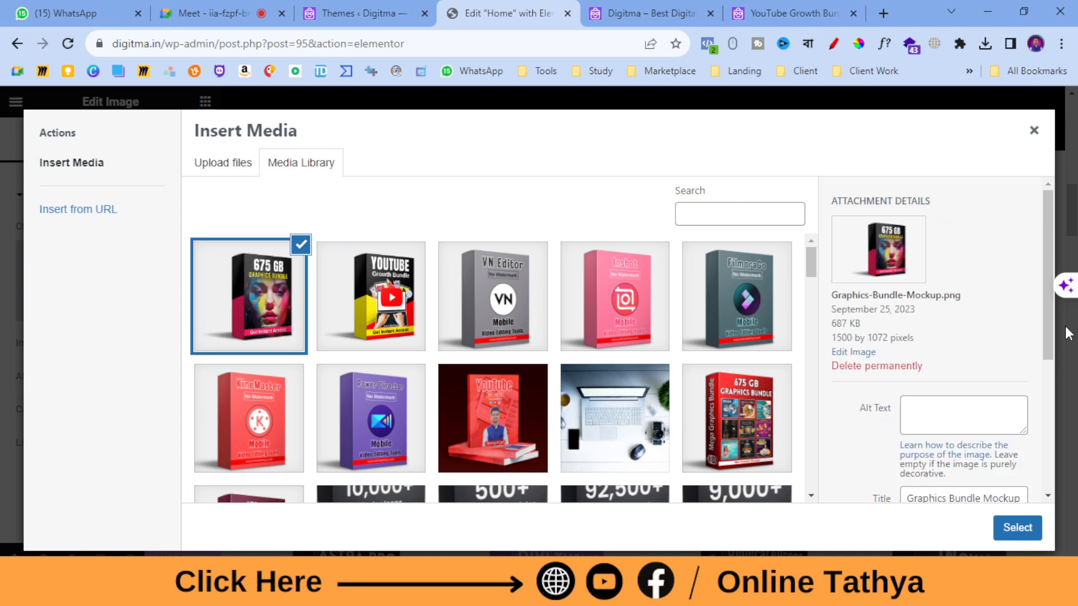
{"action": "left_click", "coordinate": [1017, 530]}
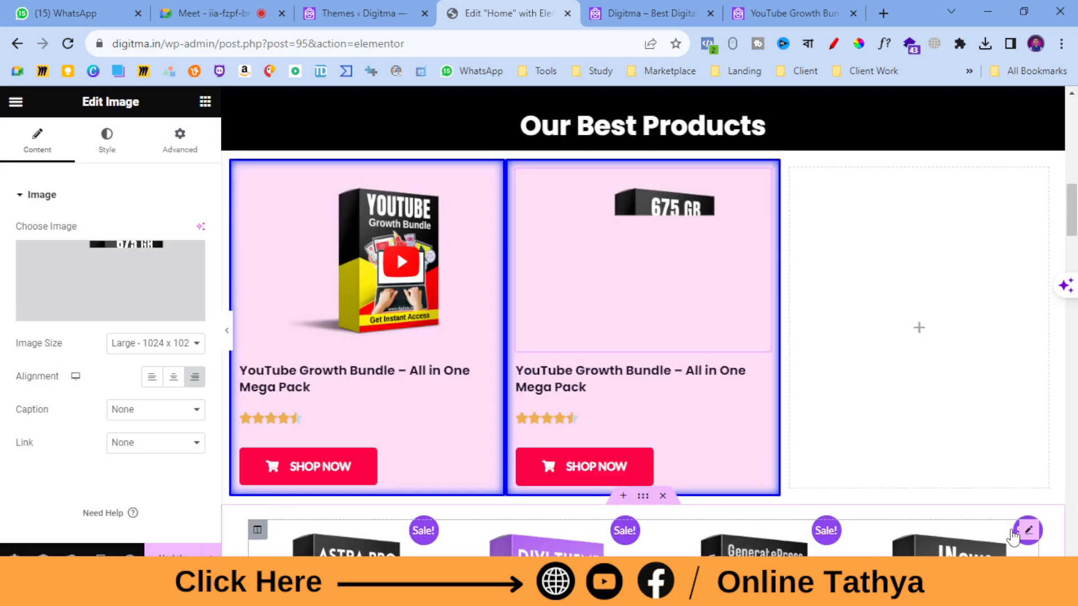
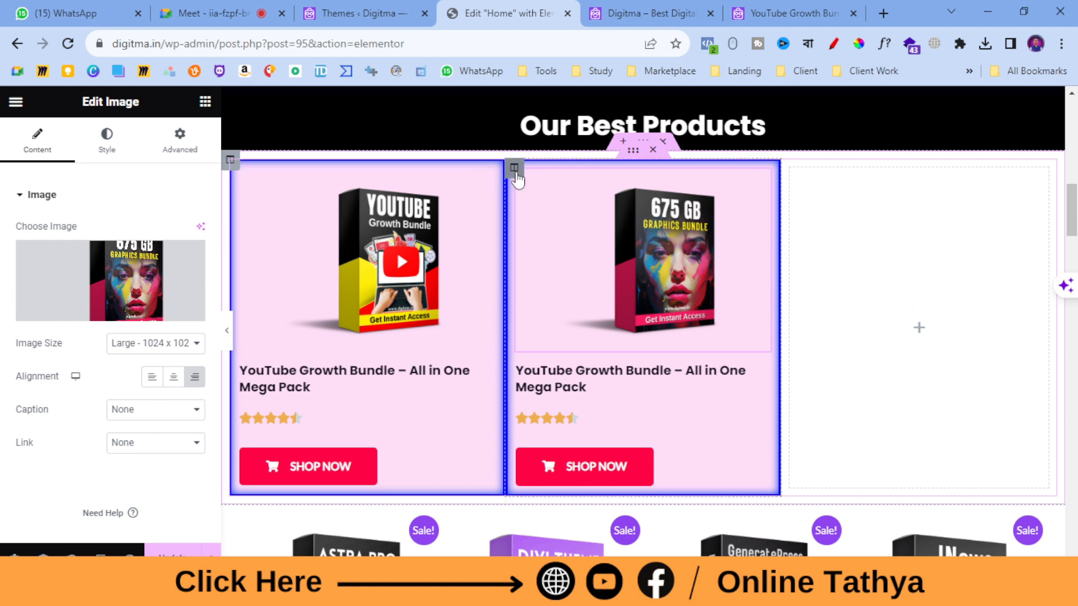
- Duplicate the second product column and delete the remaining empty column so the section keeps three columns
{"action": "right_click", "coordinate": [515, 169]}
{"action": "left_click", "coordinate": [557, 212]}
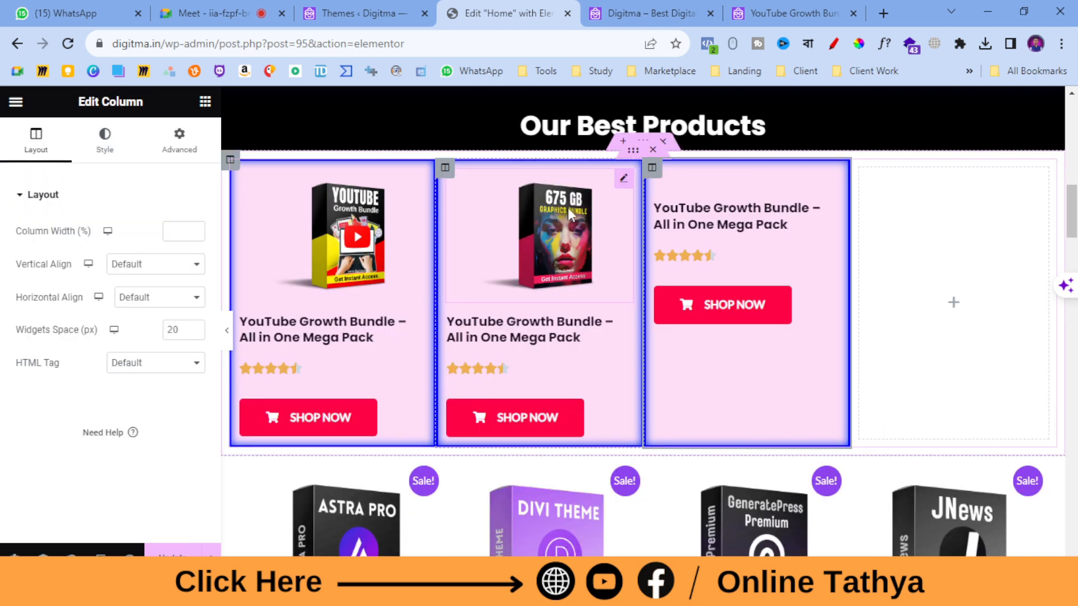
{"action": "right_click", "coordinate": [860, 172]}
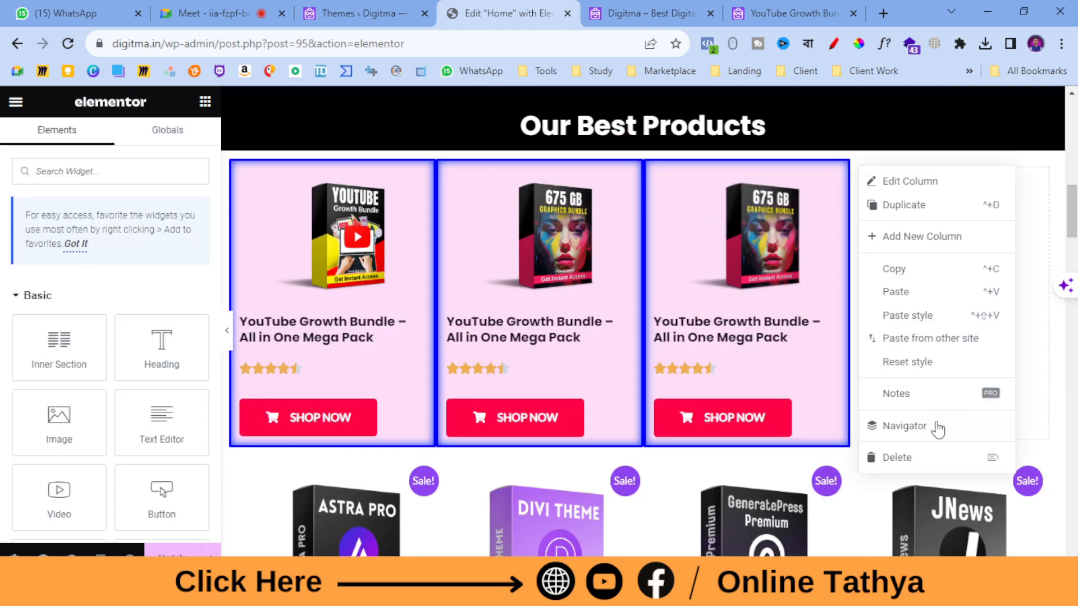
{"action": "left_click", "coordinate": [898, 461]}
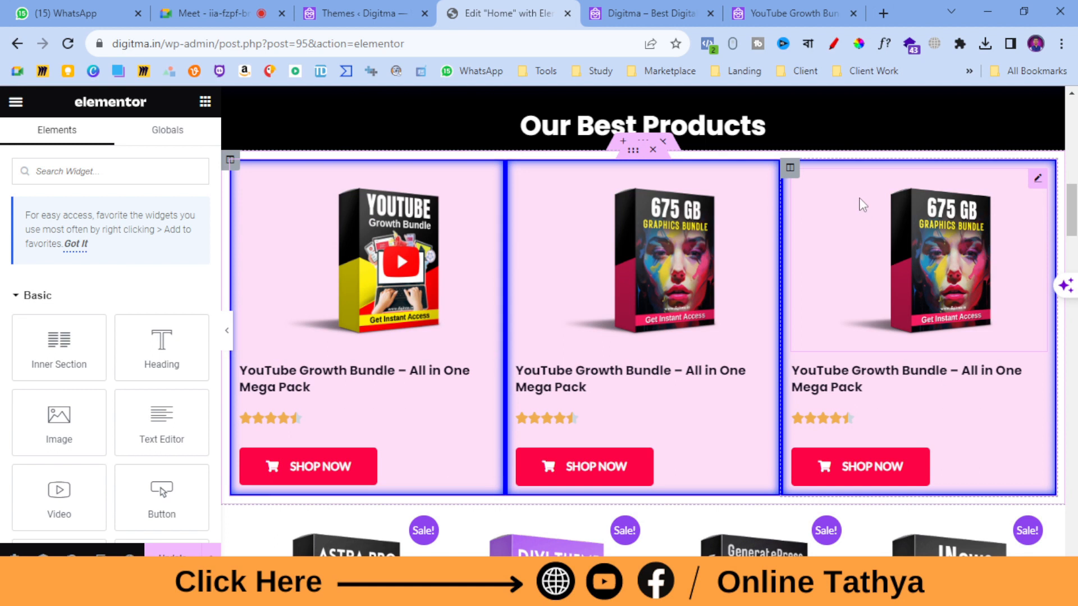
- Replace the third column's product image by uploading Landing Page Mockup from the Box folder and inserting it
{"action": "left_click", "coordinate": [874, 214]}
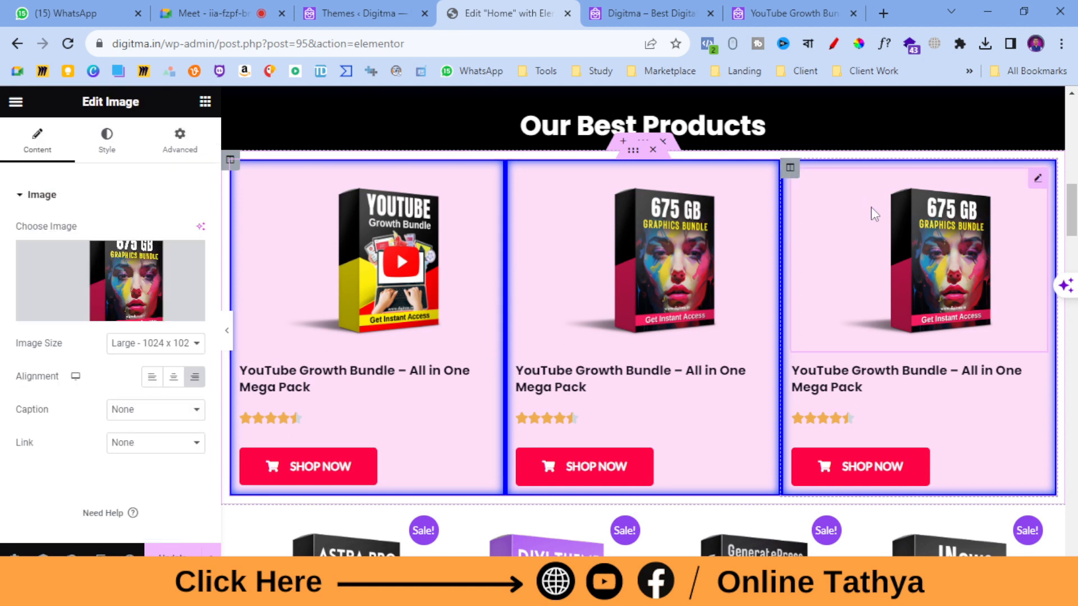
{"action": "left_click", "coordinate": [97, 315]}
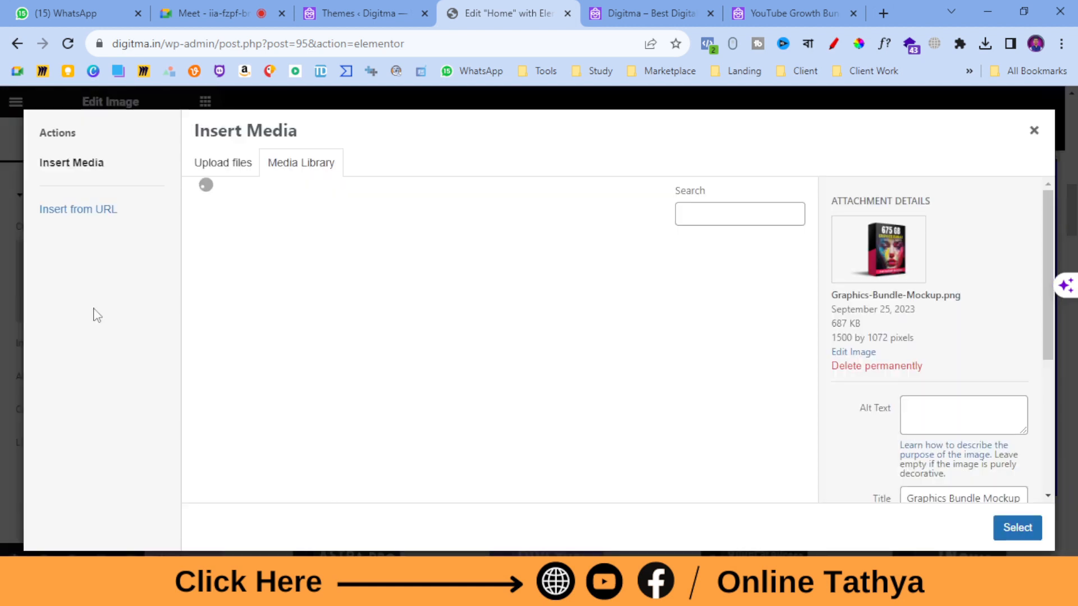
{"action": "left_click", "coordinate": [231, 173]}
{"action": "left_click", "coordinate": [610, 353]}
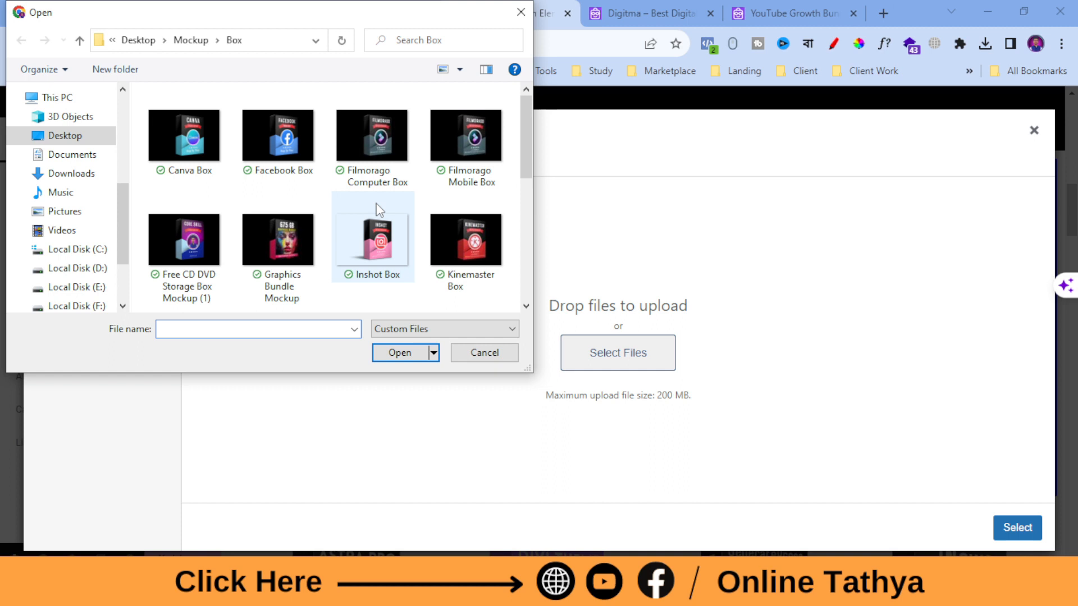
{"action": "scroll", "coordinate": [303, 219], "scroll_direction": "down", "scroll_amount": 5}
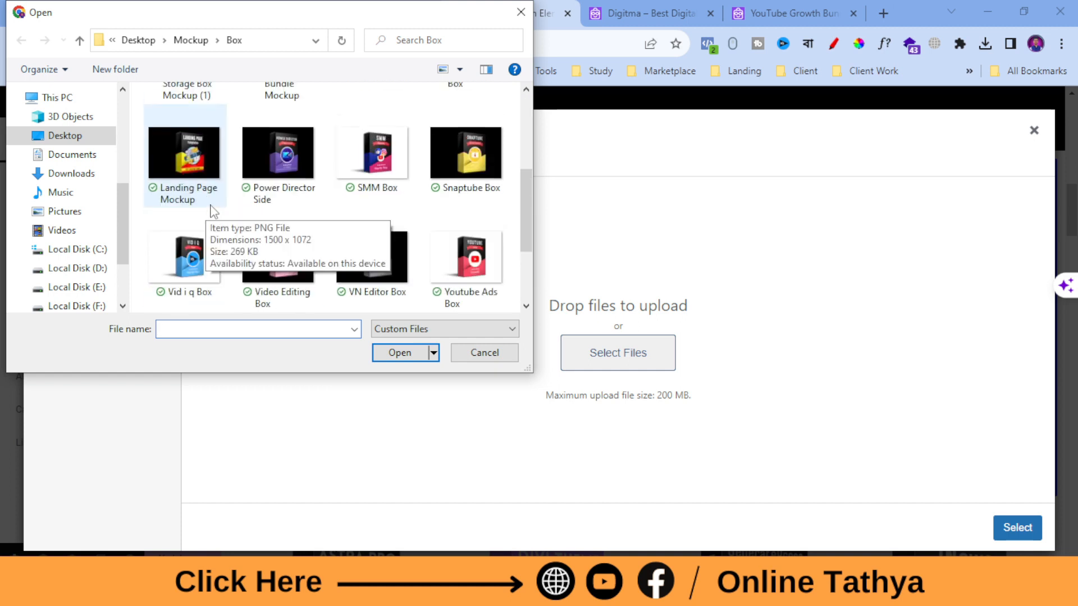
{"action": "scroll", "coordinate": [290, 208], "scroll_direction": "down", "scroll_amount": 2}
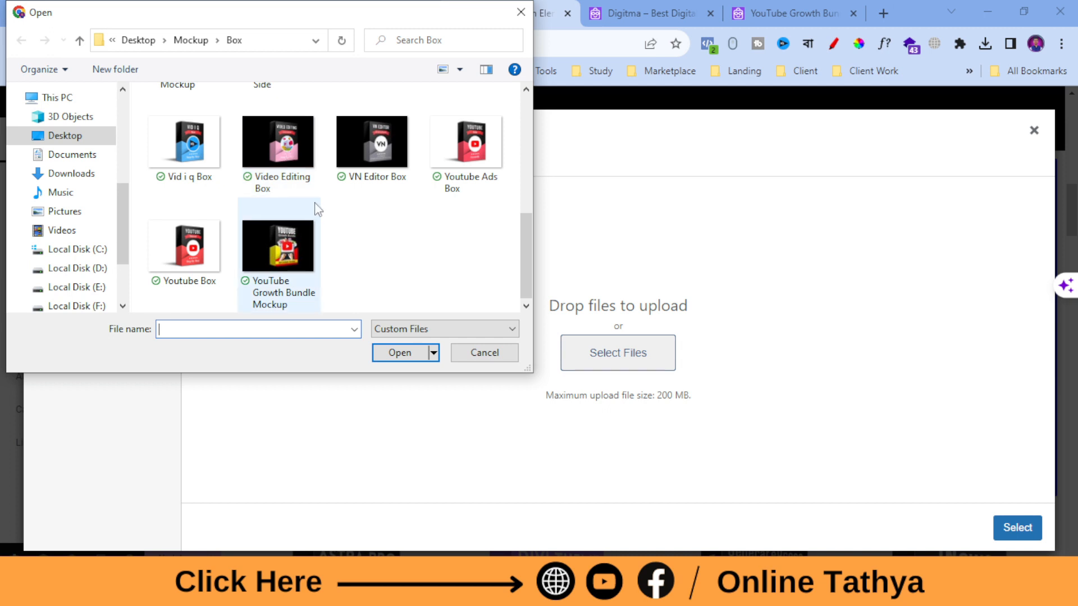
{"action": "scroll", "coordinate": [368, 227], "scroll_direction": "up", "scroll_amount": 2}
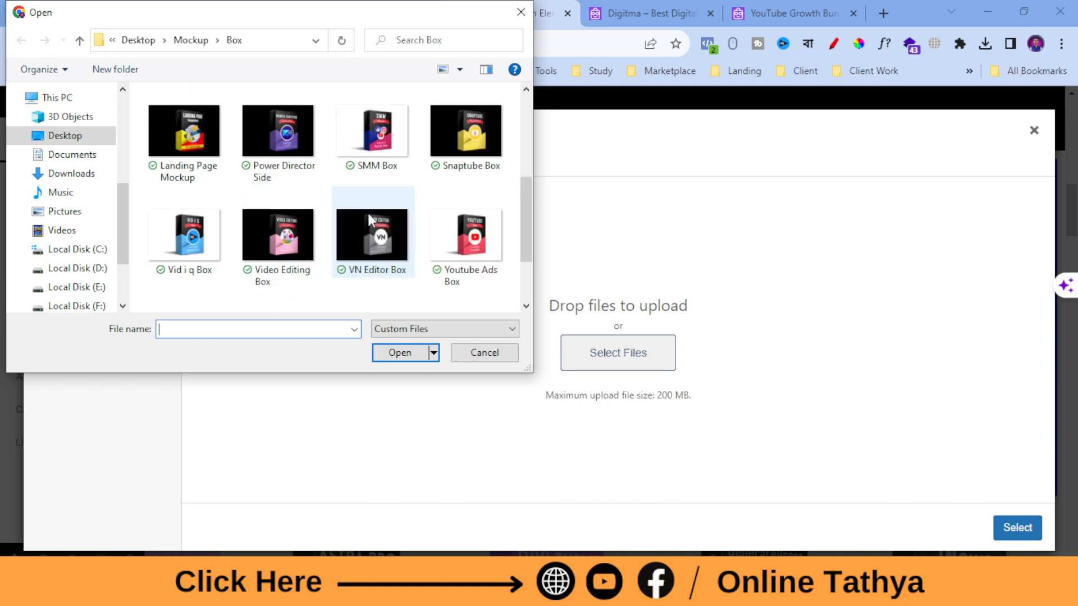
{"action": "left_click", "coordinate": [215, 138]}
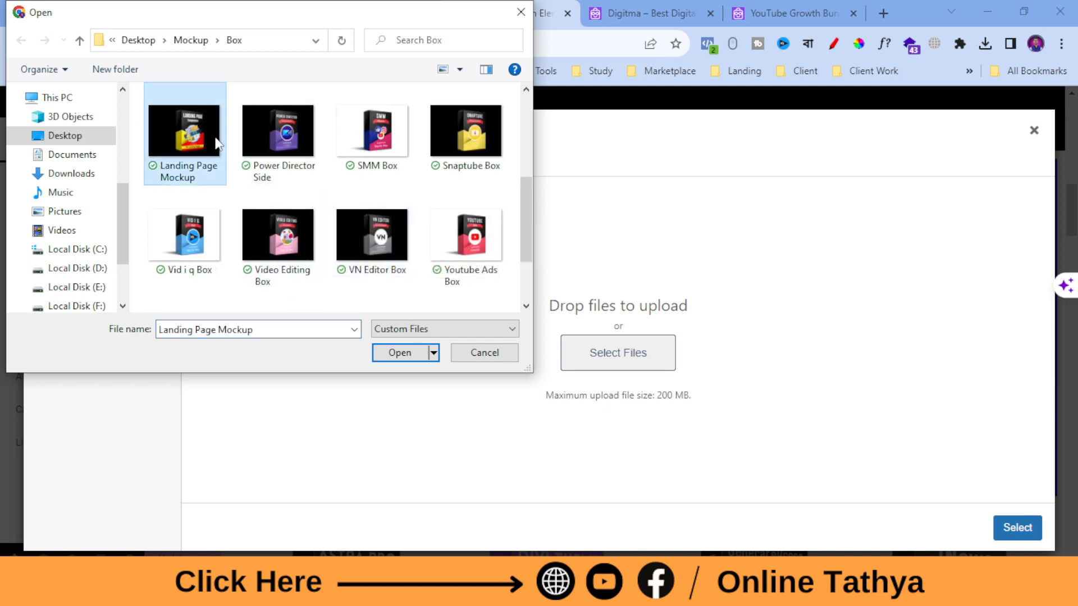
{"action": "left_click", "coordinate": [421, 359]}
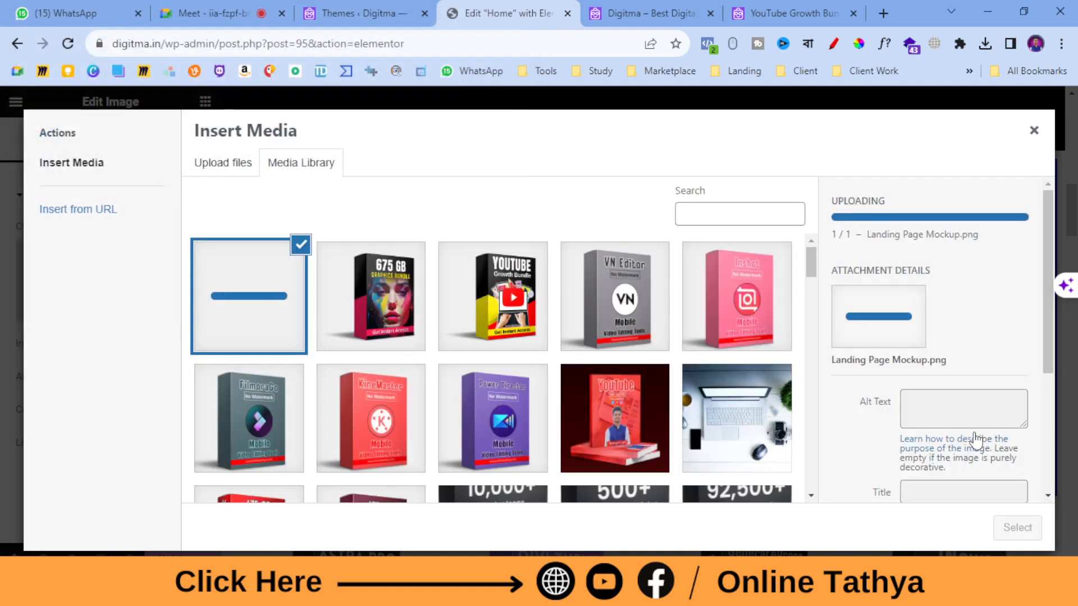
{"action": "left_click", "coordinate": [1011, 529]}
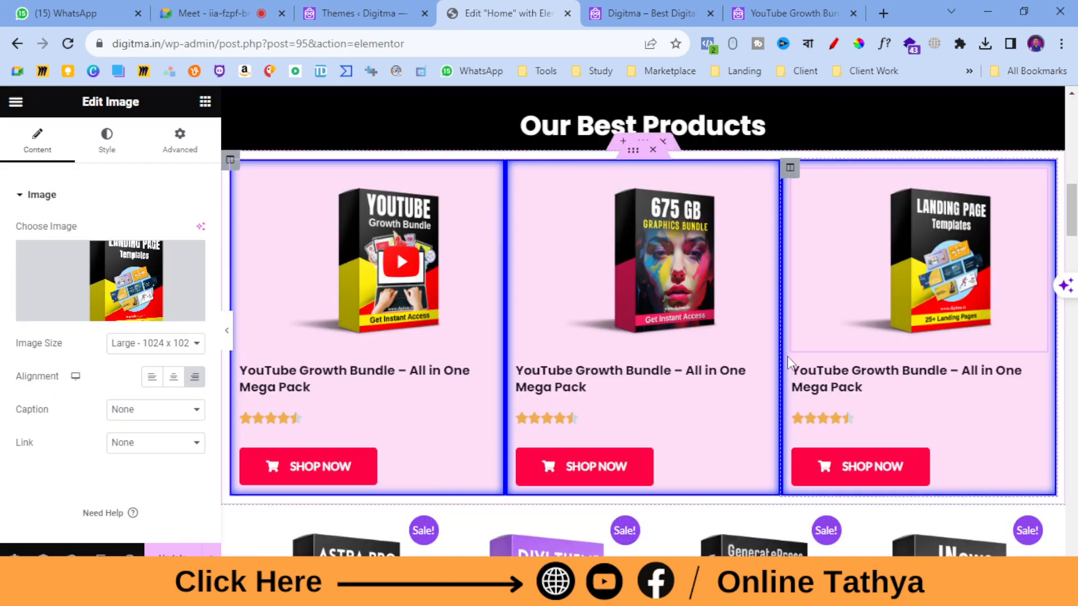
- Return from the YouTube Growth Bundle product page to the live home page and copy the product title "Mega 675 GB Graphics Bundle"
{"action": "scroll", "coordinate": [539, 337], "scroll_direction": "down", "scroll_amount": 3}
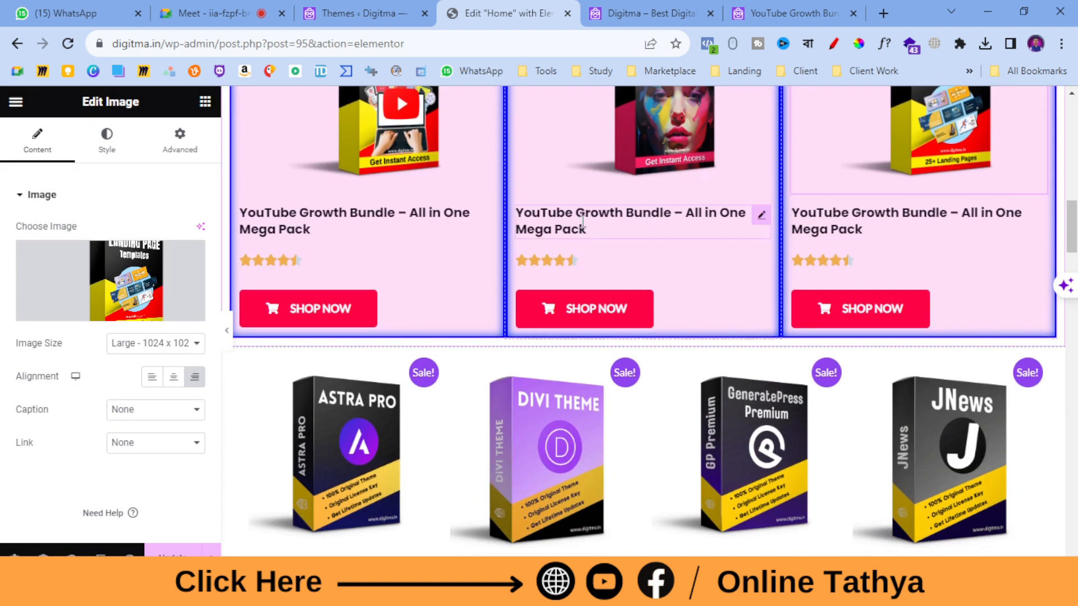
{"action": "left_click", "coordinate": [645, 13]}
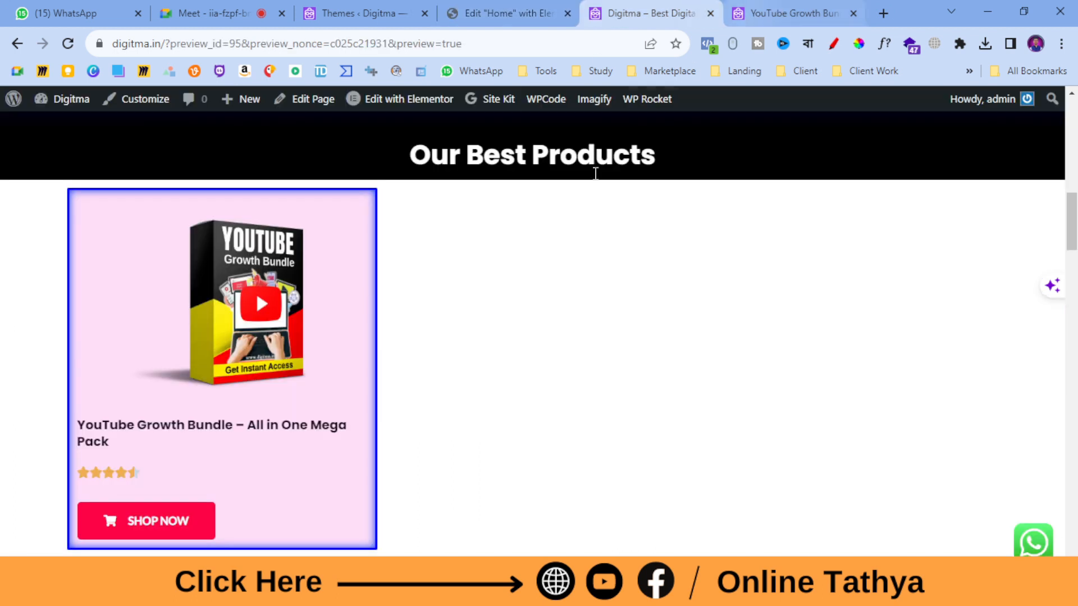
{"action": "scroll", "coordinate": [609, 252], "scroll_direction": "down", "scroll_amount": 6}
{"action": "scroll", "coordinate": [609, 253], "scroll_direction": "down", "scroll_amount": 5}
{"action": "left_click", "coordinate": [792, 13]}
{"action": "scroll", "coordinate": [457, 243], "scroll_direction": "down", "scroll_amount": 5}
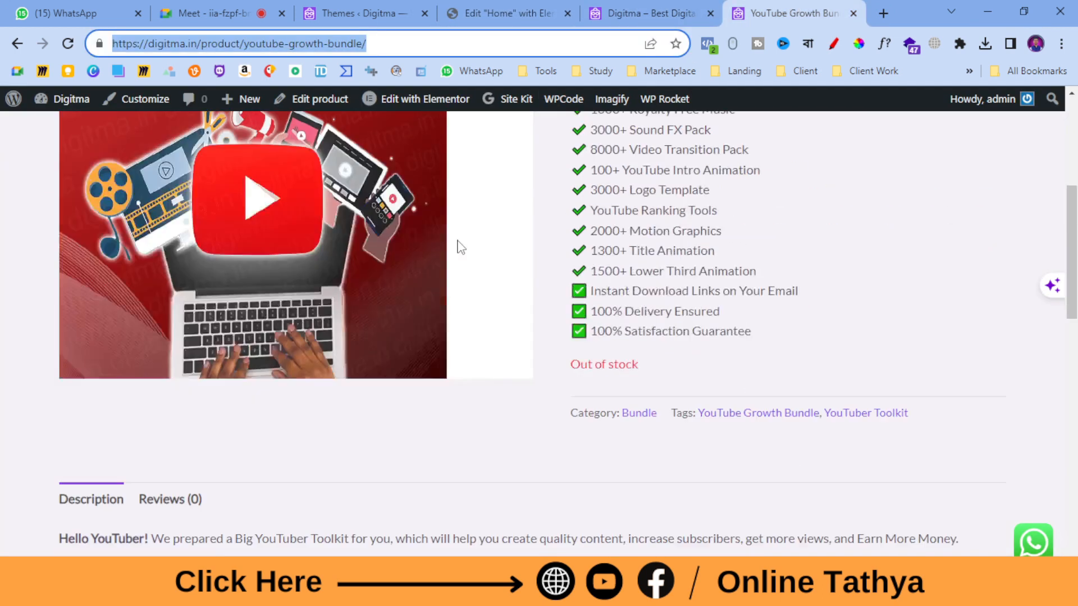
{"action": "left_click", "coordinate": [15, 43]}
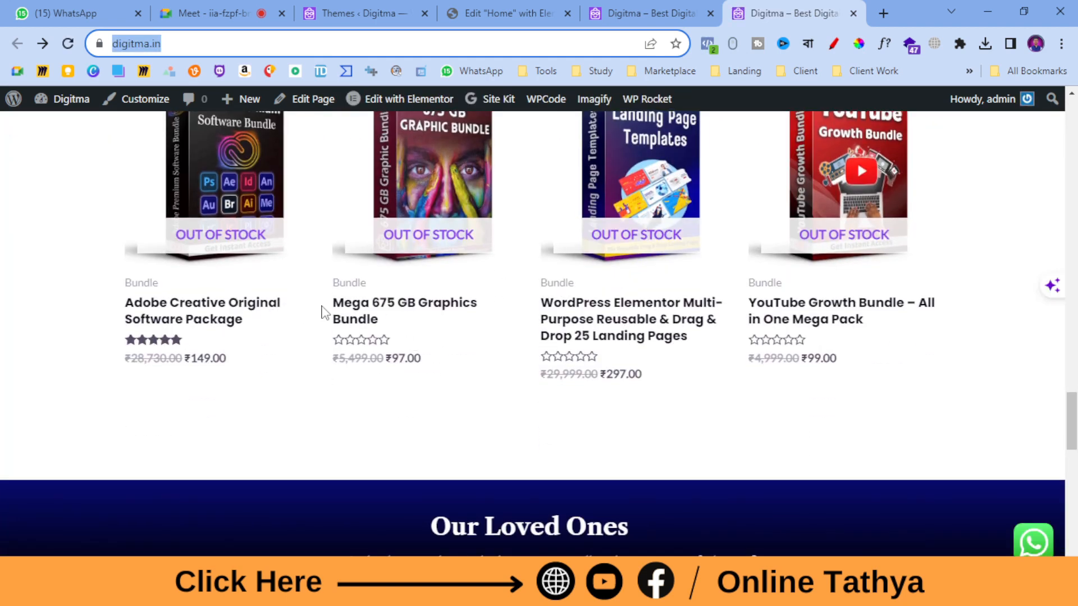
{"action": "left_click_drag", "start_coordinate": [330, 303], "coordinate": [393, 321]}
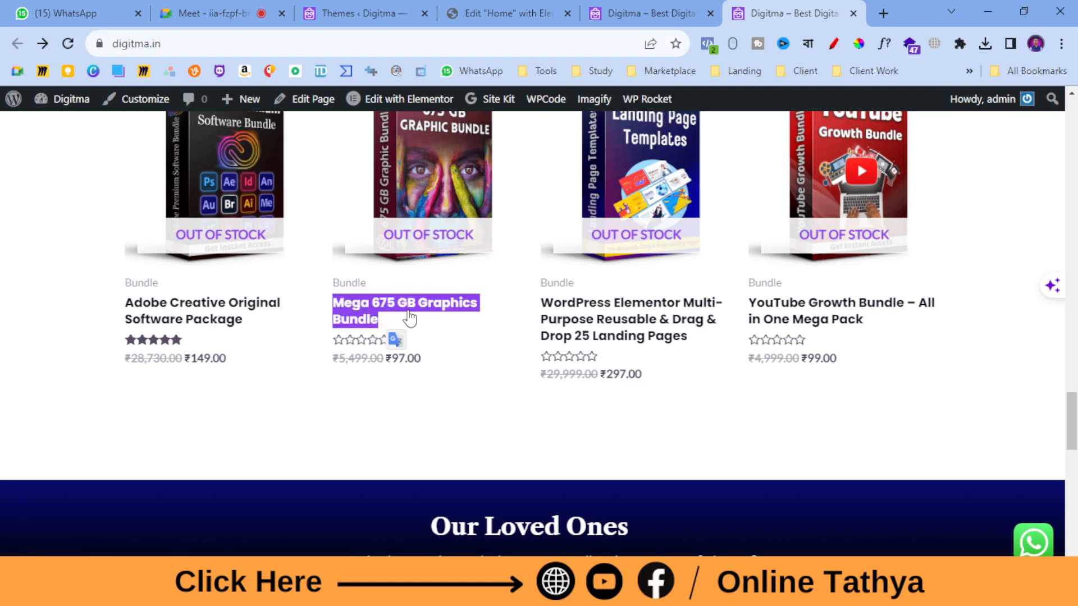
{"action": "right_click", "coordinate": [413, 314]}
{"action": "left_click", "coordinate": [481, 148]}
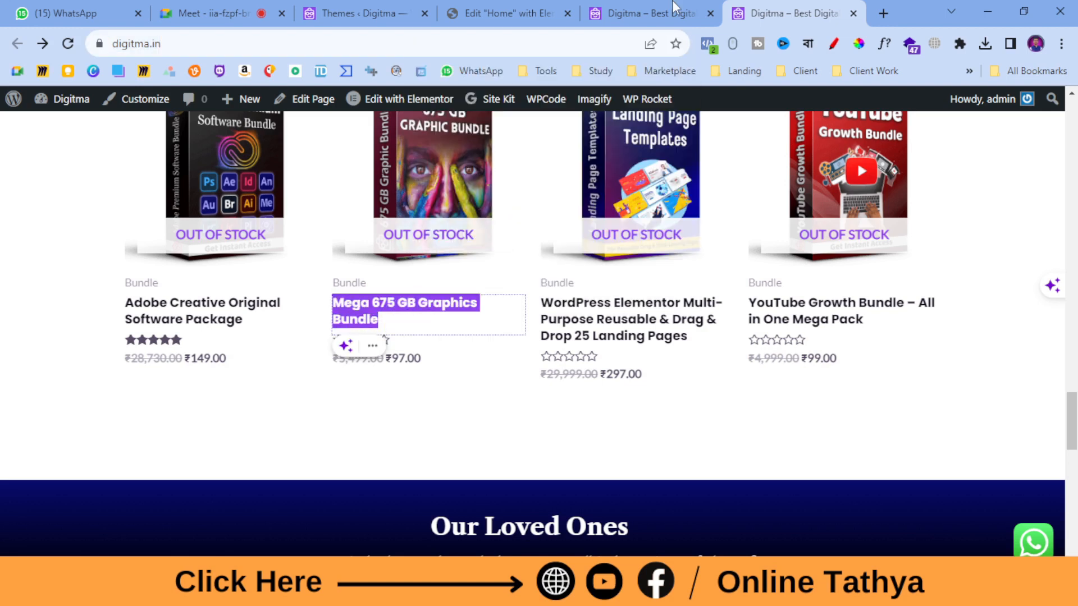
- Back in the Elementor editor, replace "YouTube Growth Bundle" in the second column's heading with the copied "Mega 675 GB Graphics Bundle"
{"action": "left_click", "coordinate": [643, 11]}
{"action": "left_click", "coordinate": [471, 8]}
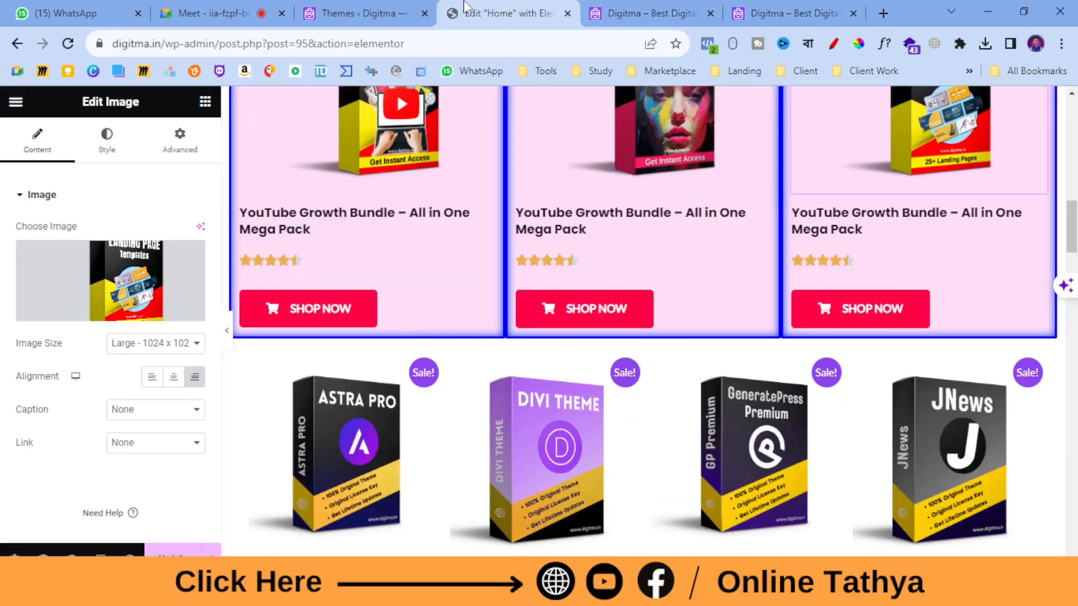
{"action": "left_click", "coordinate": [550, 216]}
{"action": "triple_click", "coordinate": [116, 248]}
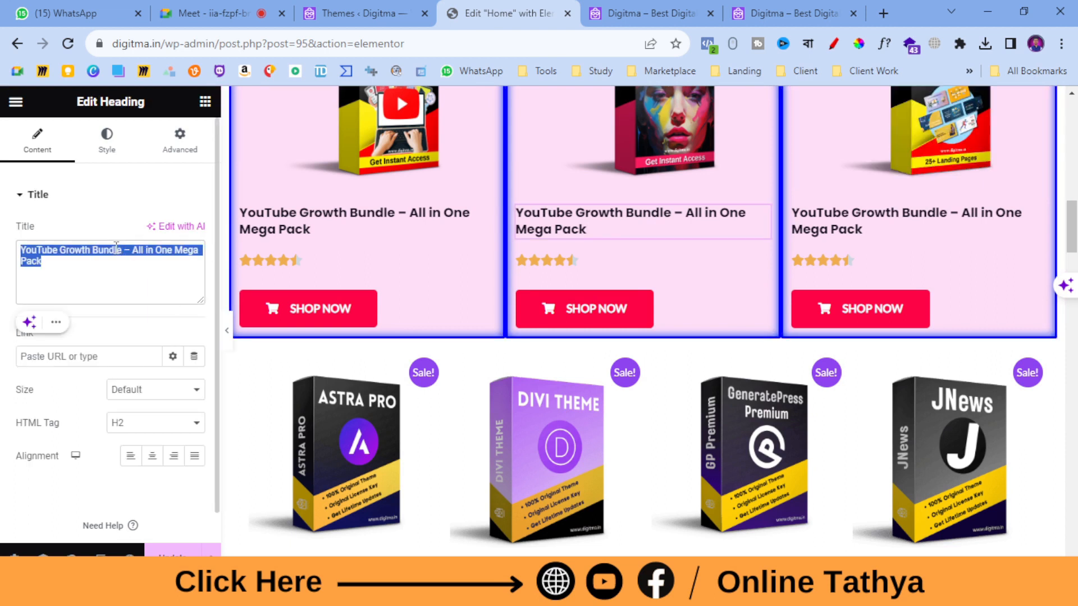
{"action": "left_click", "coordinate": [105, 267]}
{"action": "left_click_drag", "start_coordinate": [122, 251], "coordinate": [20, 251]}
{"action": "right_click", "coordinate": [36, 251]}
{"action": "left_click", "coordinate": [75, 322]}
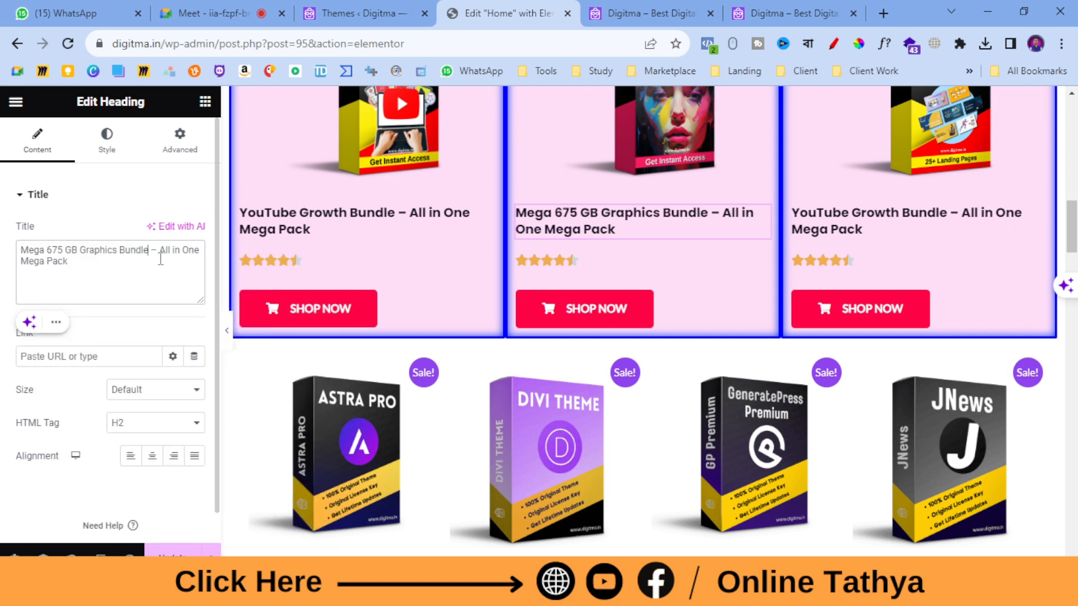
- Change "Mega Pack" at the end of the second column's heading to "Graphics Bundle"
{"action": "double_click", "coordinate": [32, 262]}
{"action": "type", "text": "Graphic"}
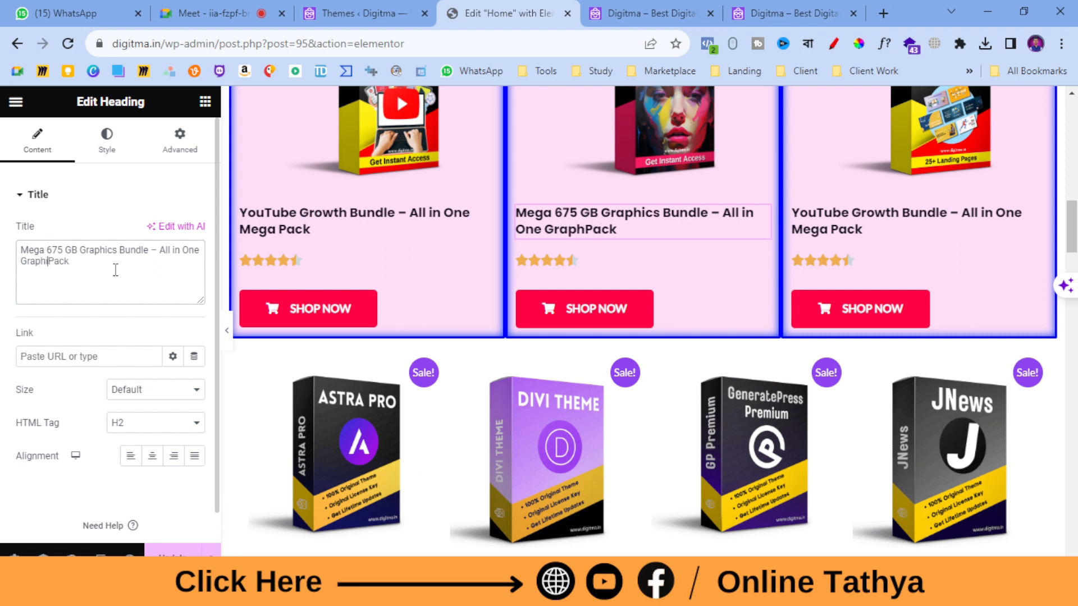
{"action": "type", "text": "s"}
{"action": "double_click", "coordinate": [77, 262]}
{"action": "key", "text": "BackSpace"}
{"action": "type", "text": "Bundle"}
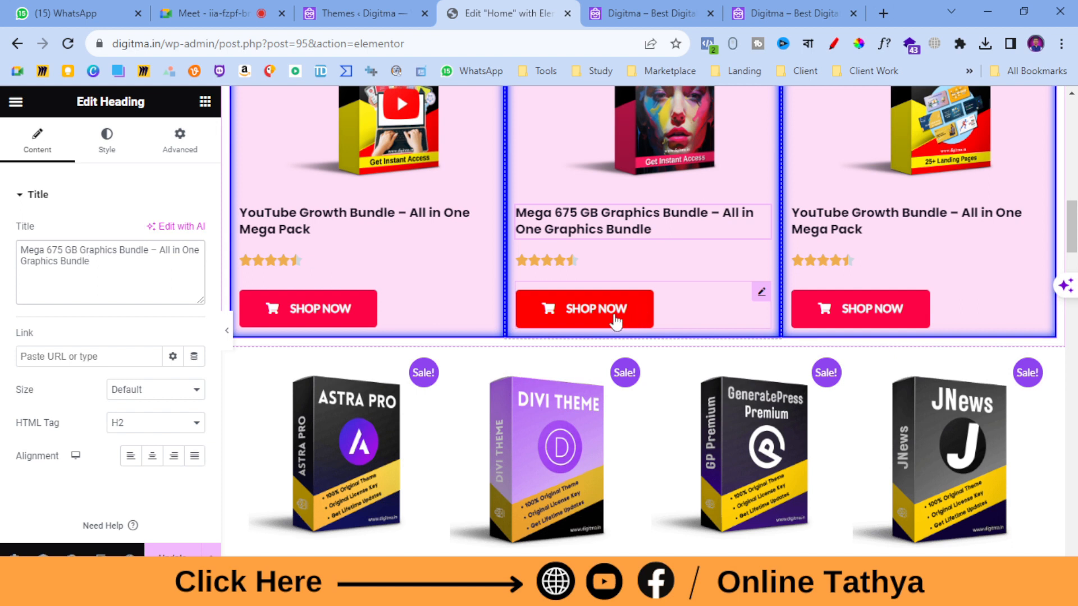
- Select the third column's heading and copy the title "WordPress Elementor Multi-Purpose Reusable & Drag & Drop 25 Landing Pages" from the home page preview
{"action": "left_click", "coordinate": [886, 230]}
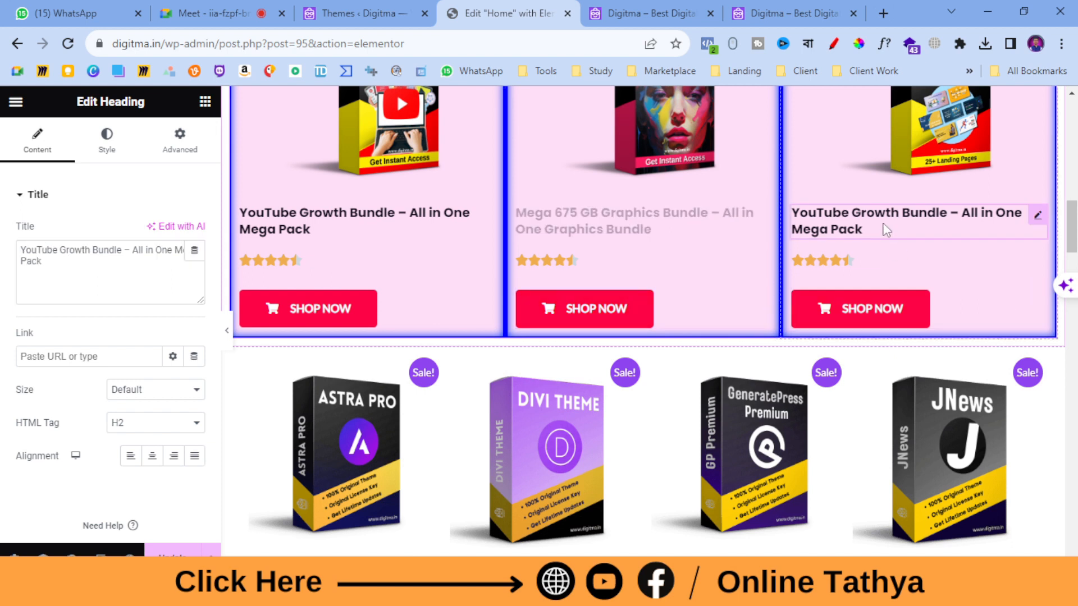
{"action": "left_click", "coordinate": [645, 13]}
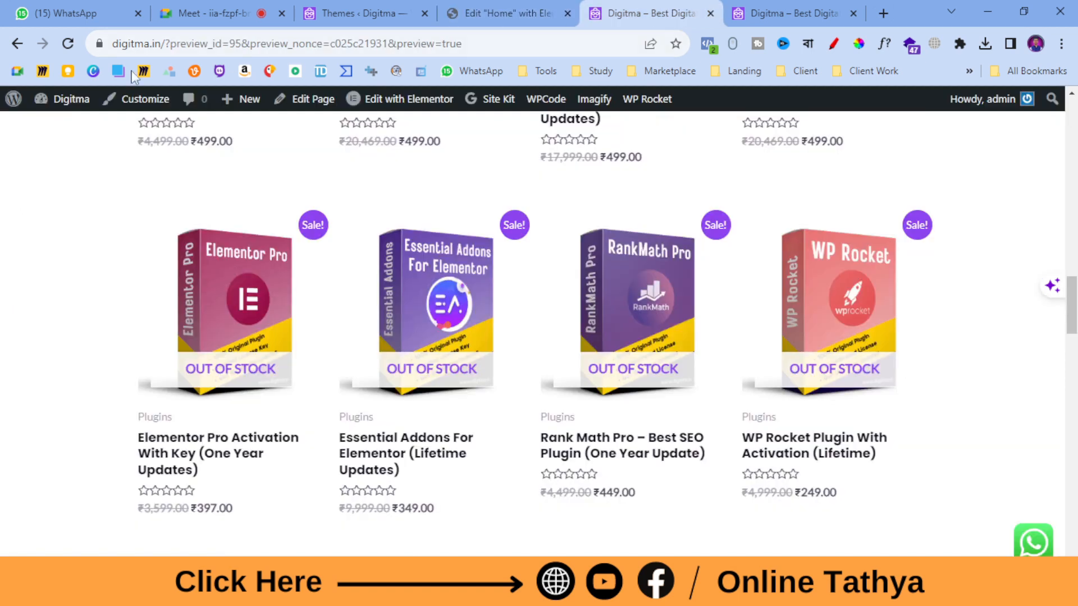
{"action": "left_click", "coordinate": [17, 44]}
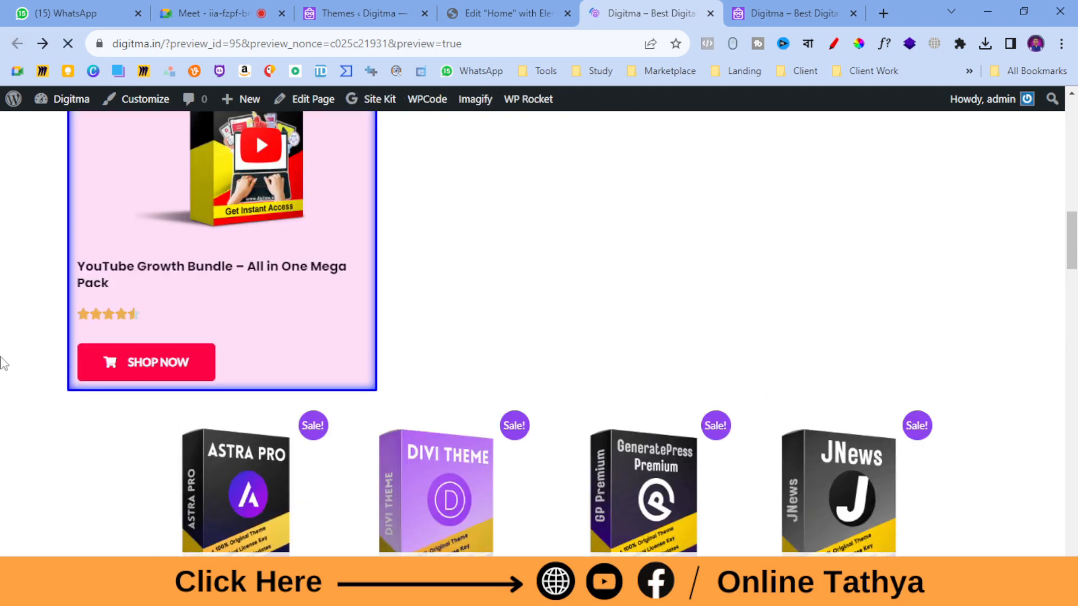
{"action": "scroll", "coordinate": [614, 286], "scroll_direction": "down", "scroll_amount": 8}
{"action": "scroll", "coordinate": [621, 309], "scroll_direction": "down", "scroll_amount": 12}
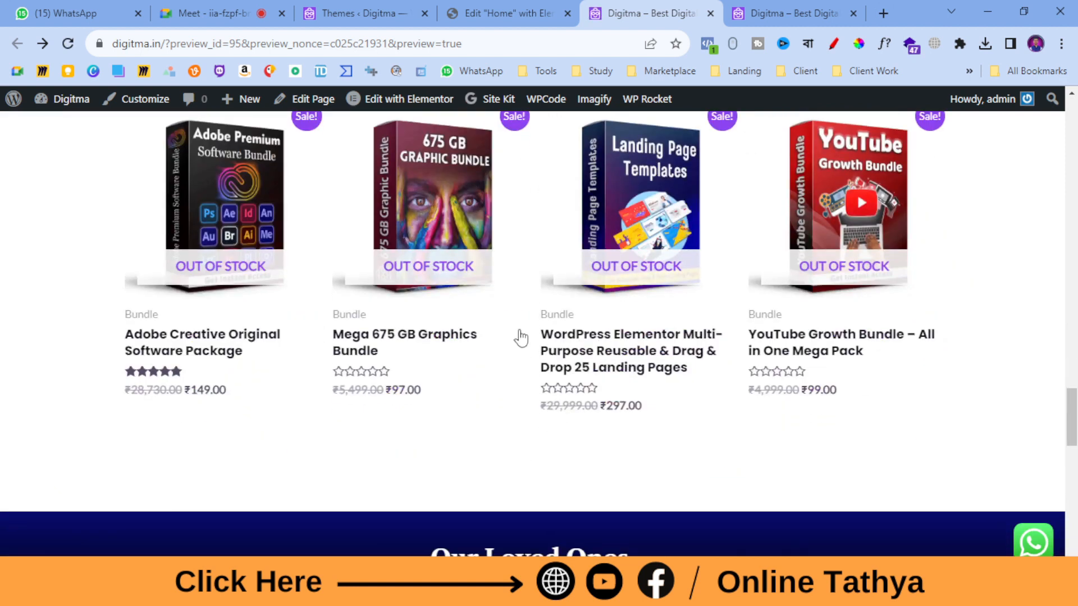
{"action": "left_click_drag", "start_coordinate": [537, 336], "coordinate": [693, 368]}
{"action": "right_click", "coordinate": [692, 368]}
{"action": "left_click", "coordinate": [704, 188]}
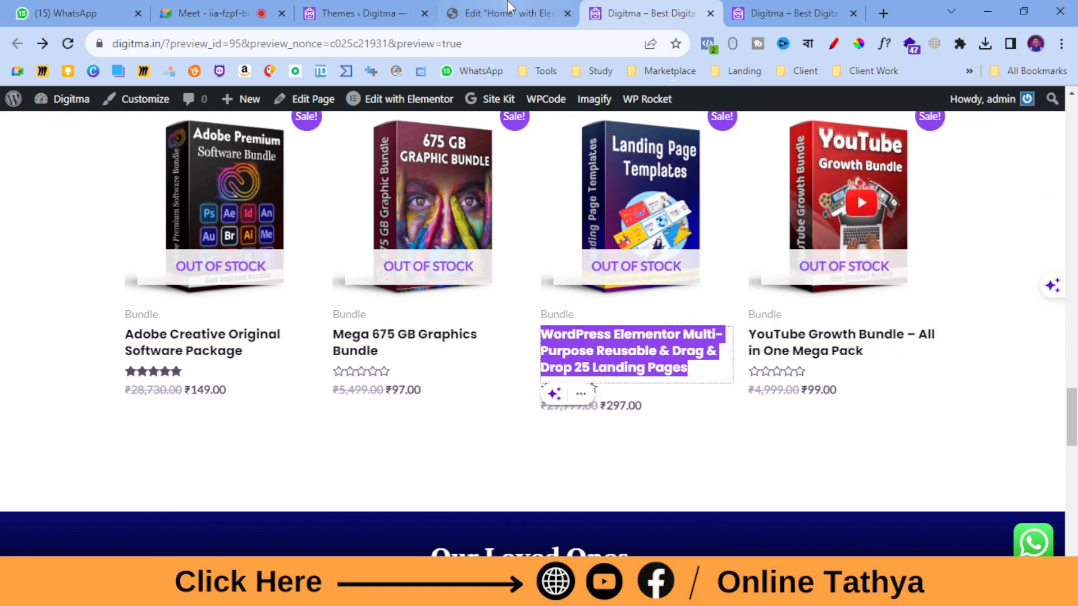
- Replace the third column's whole heading in the Elementor editor with the copied landing pages title and update the page
{"action": "left_click", "coordinate": [508, 6]}
{"action": "left_click", "coordinate": [54, 272]}
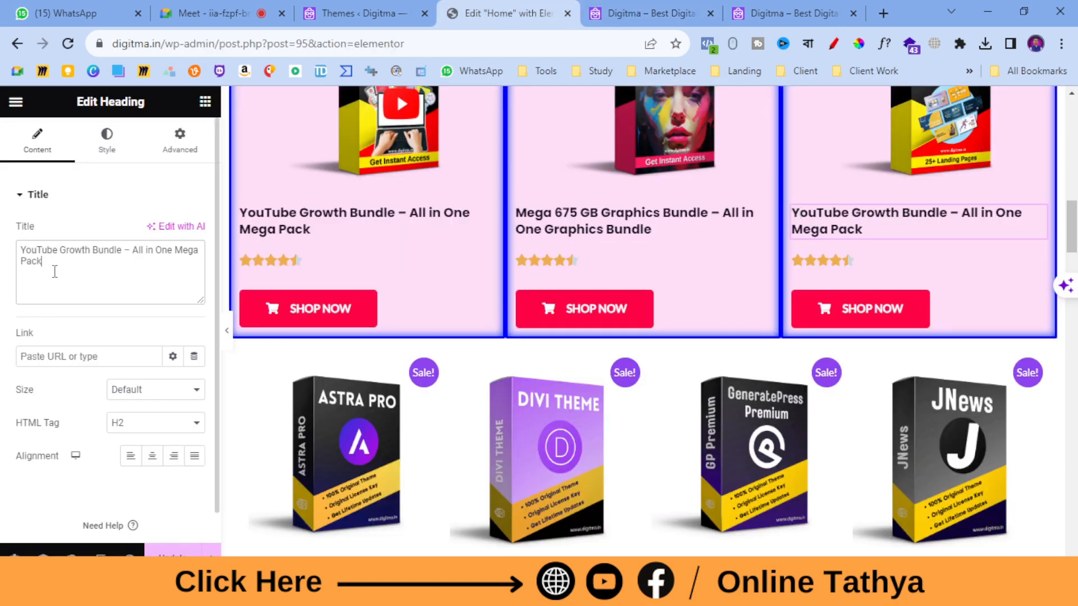
{"action": "key", "text": "ctrl+a"}
{"action": "right_click", "coordinate": [55, 271]}
{"action": "left_click", "coordinate": [87, 340]}
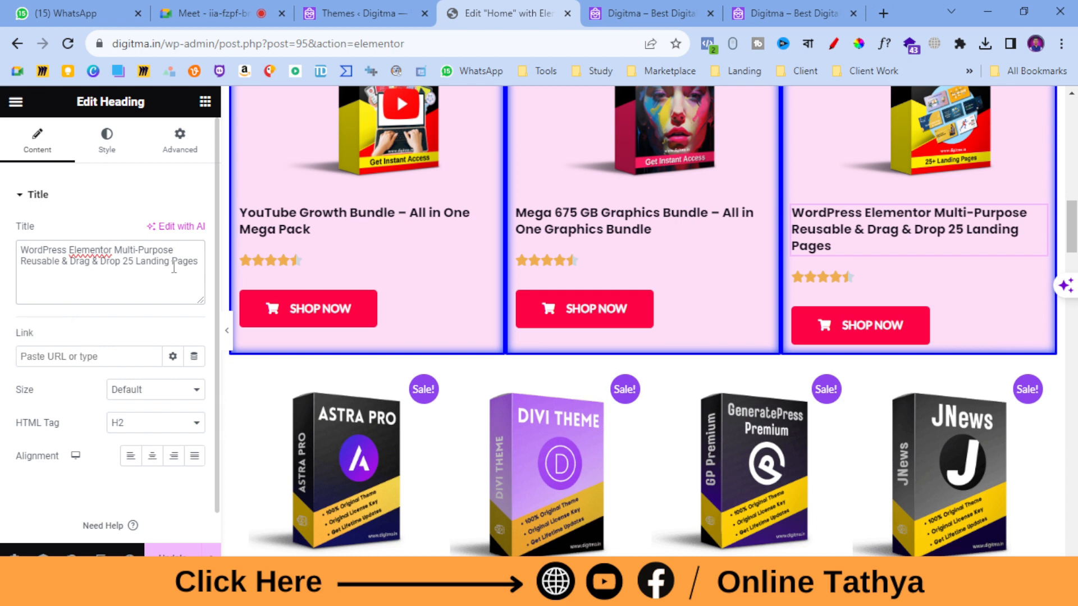
{"action": "left_click", "coordinate": [194, 549]}
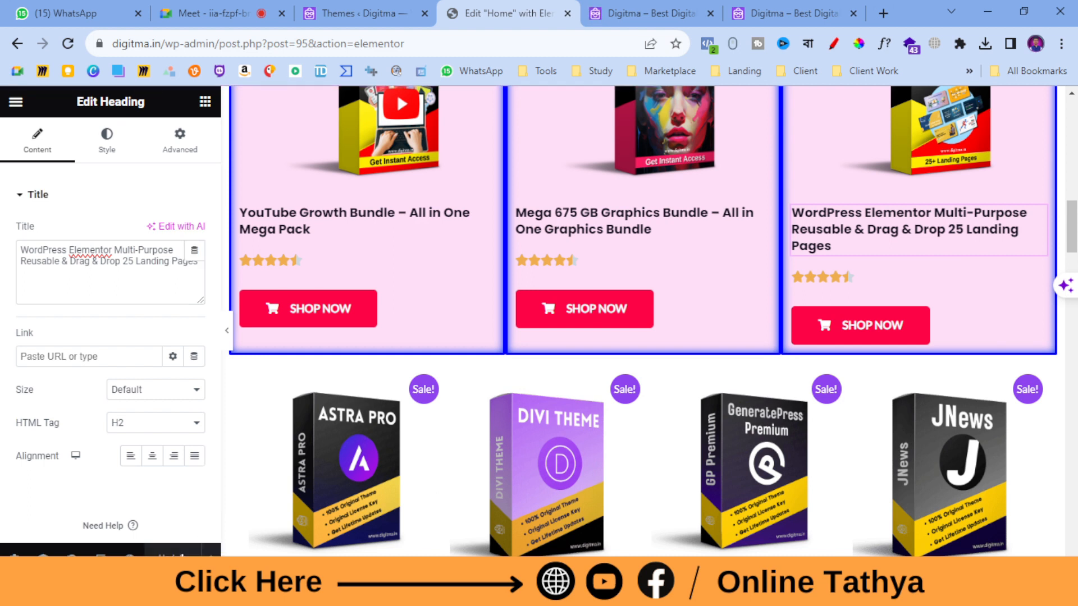
- Select the second column's Shop Now button, open the Mega 675 GB Graphics Bundle product page from the preview and select its web address
{"action": "left_click", "coordinate": [696, 310]}
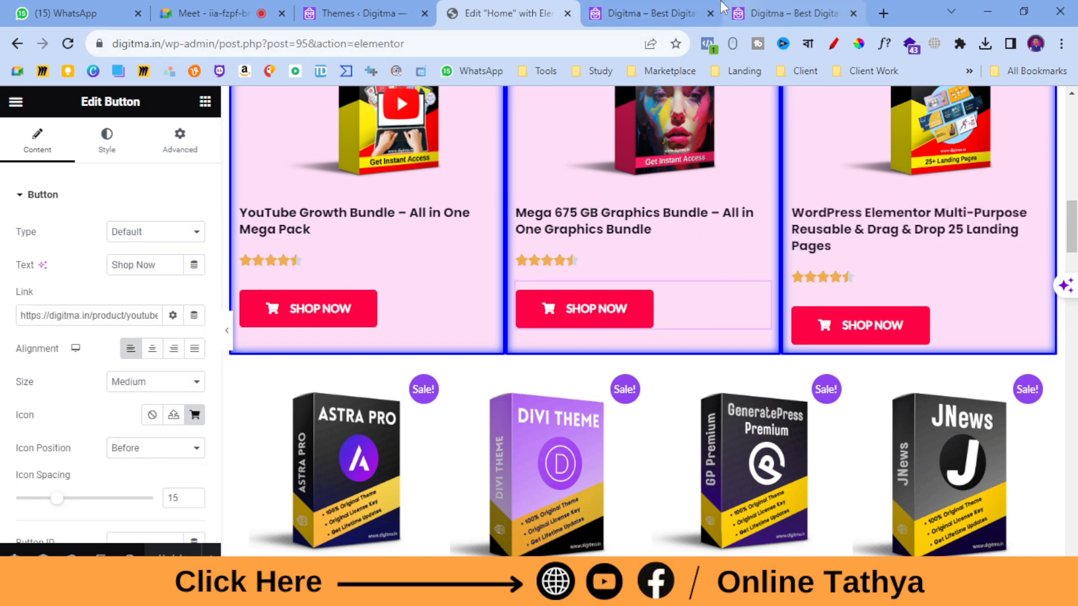
{"action": "left_click", "coordinate": [662, 8]}
{"action": "scroll", "coordinate": [506, 386], "scroll_direction": "down", "scroll_amount": 20}
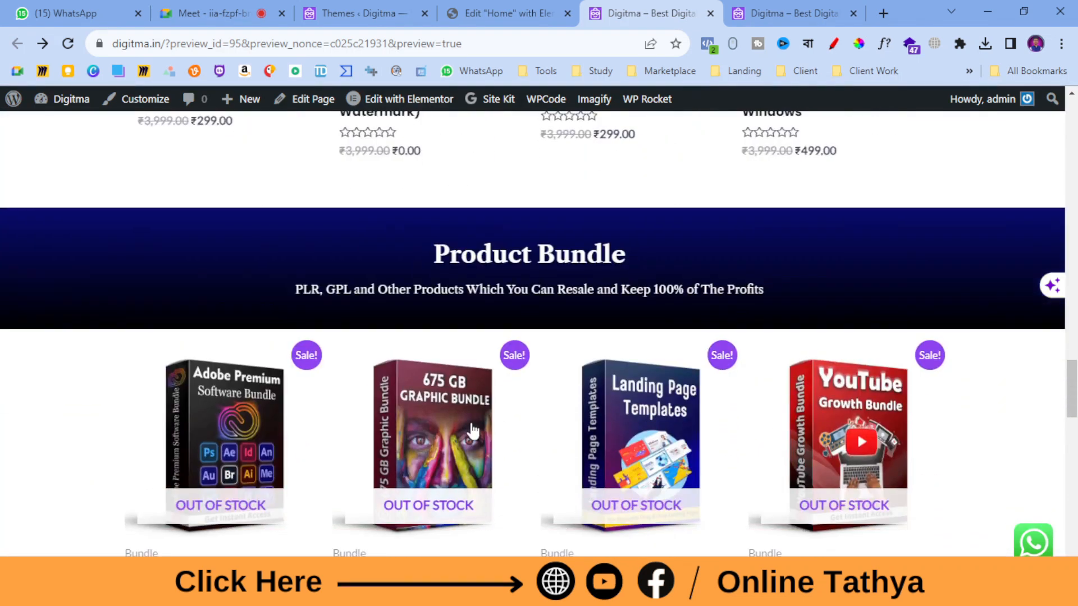
{"action": "left_click", "coordinate": [471, 426]}
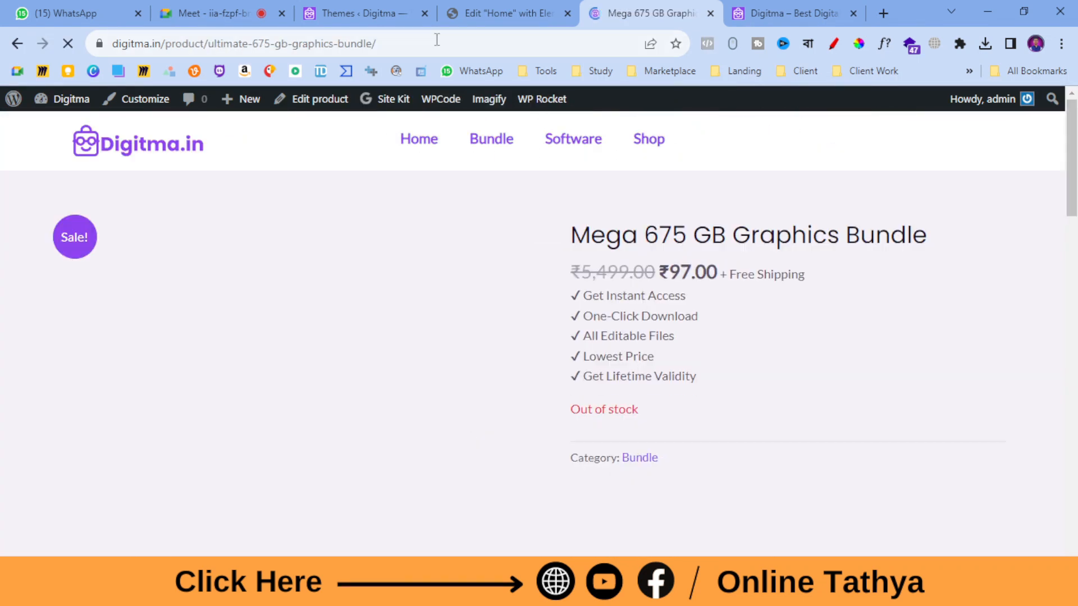
{"action": "left_click", "coordinate": [484, 44]}
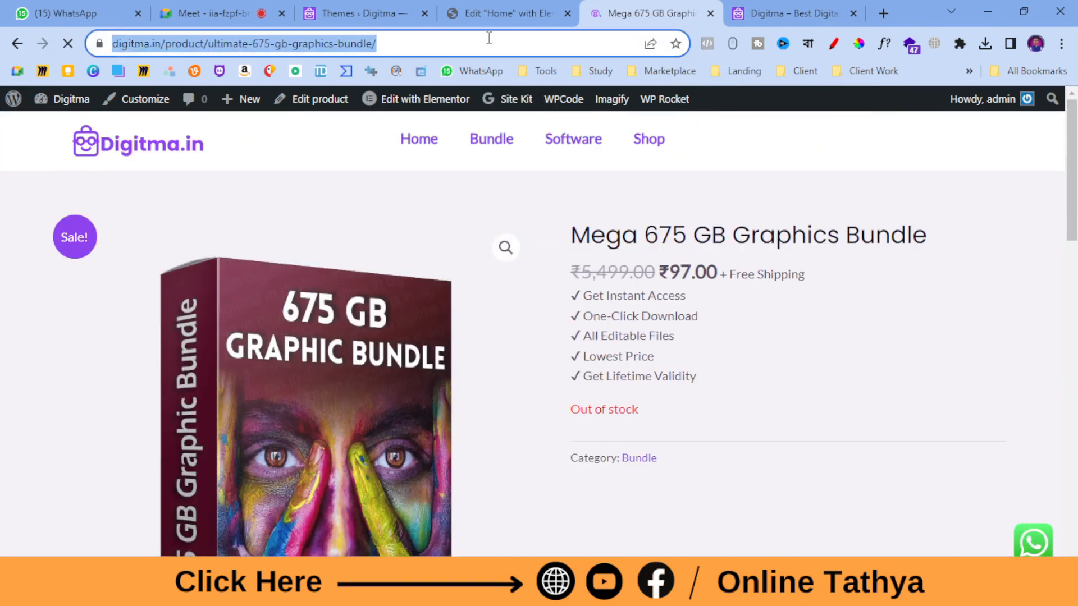
- Copy the Mega 675 GB Graphics Bundle product URL and set it as that product's Shop Now button link in the Elementor editor
{"action": "right_click", "coordinate": [488, 41]}
{"action": "left_click", "coordinate": [551, 134]}
{"action": "left_click", "coordinate": [508, 13]}
{"action": "left_click", "coordinate": [541, 308]}
{"action": "triple_click", "coordinate": [72, 316]}
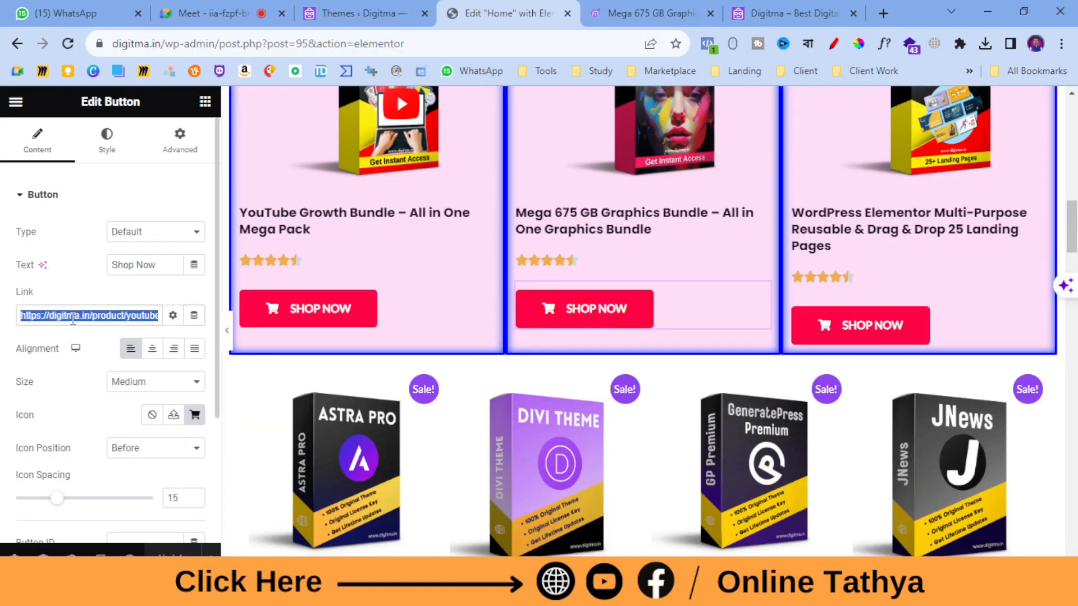
{"action": "right_click", "coordinate": [72, 318]}
{"action": "left_click", "coordinate": [109, 94]}
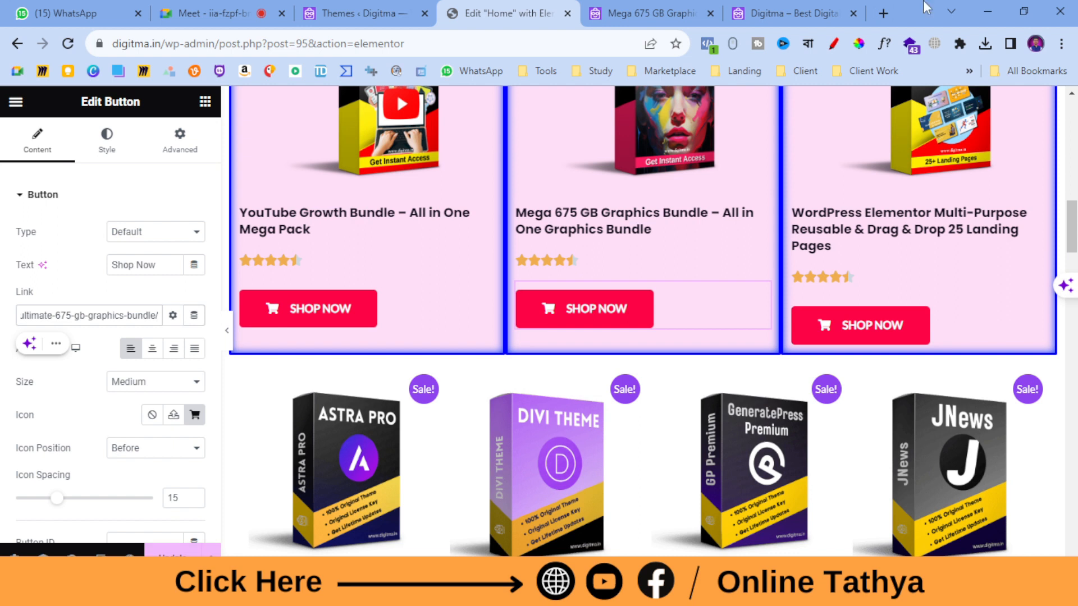
- Return to the home page preview and open the Landing Page Templates product from the Product Bundle section
{"action": "left_click", "coordinate": [665, 11]}
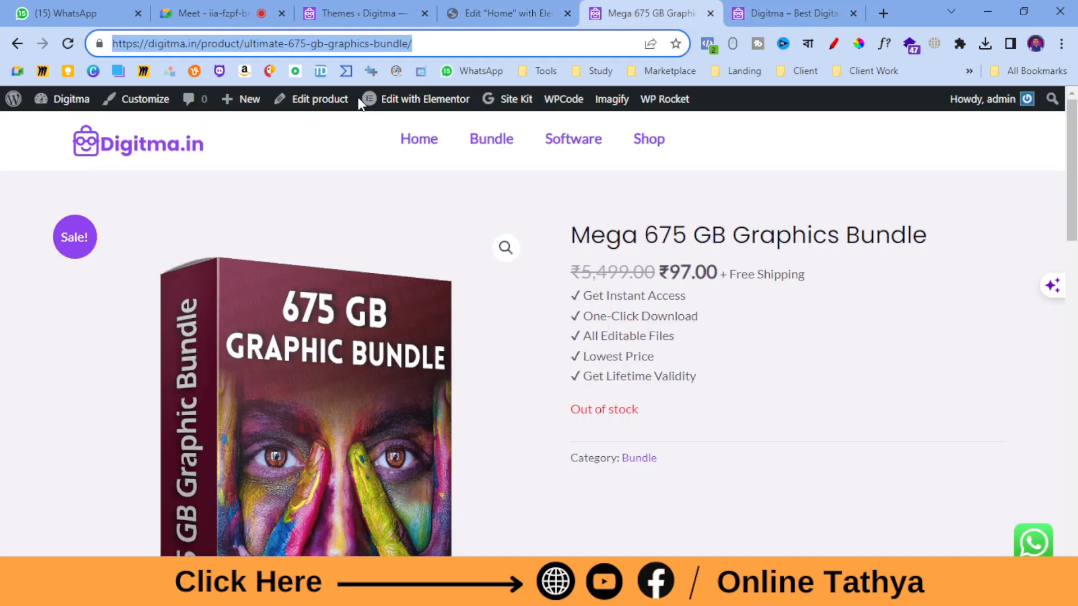
{"action": "left_click", "coordinate": [17, 44]}
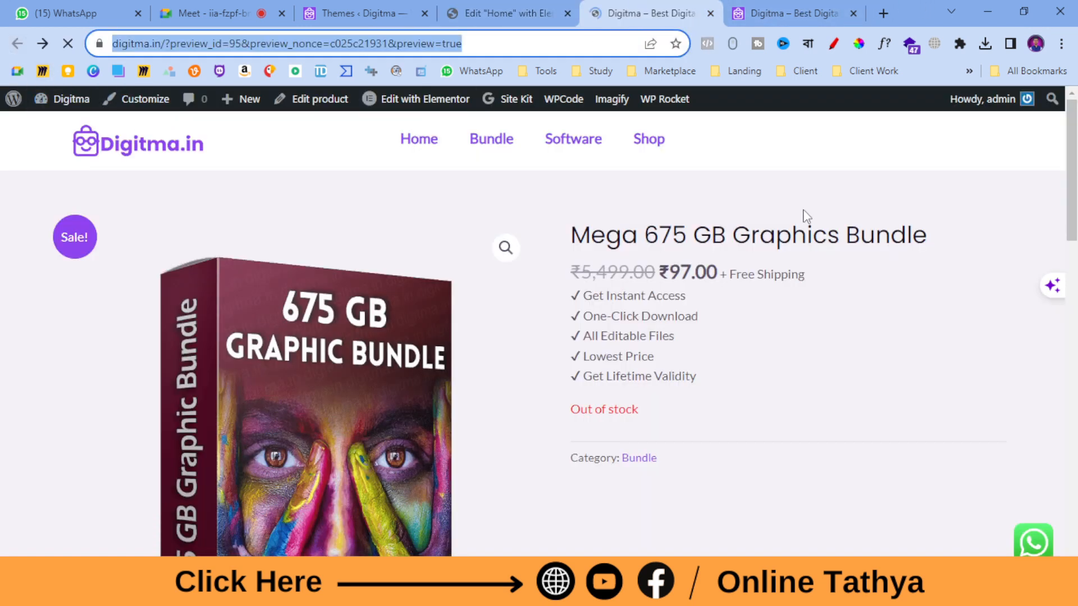
{"action": "scroll", "coordinate": [810, 248], "scroll_direction": "down", "scroll_amount": 9}
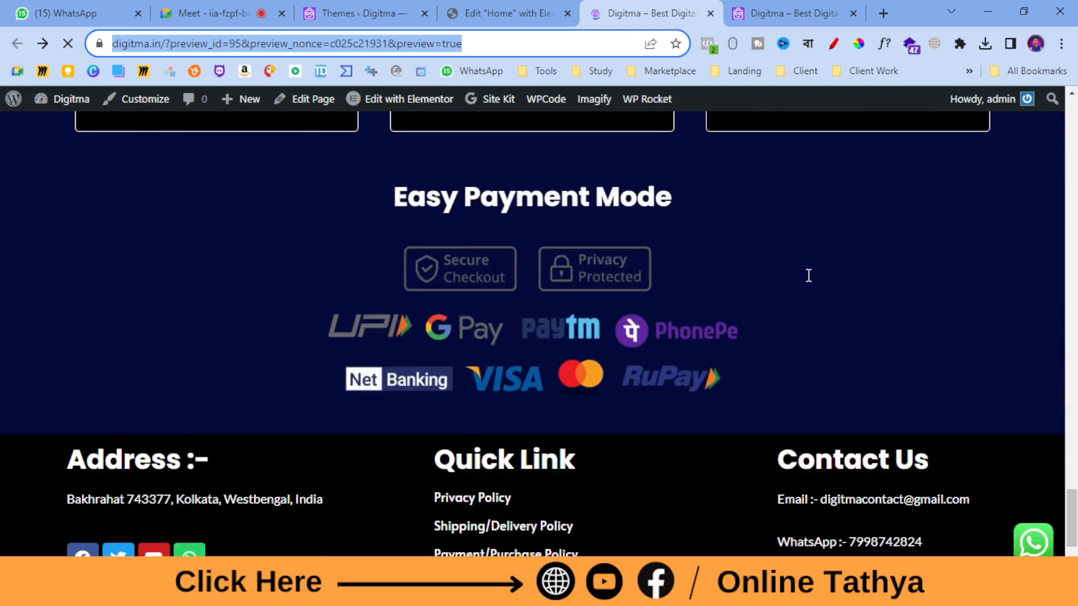
{"action": "scroll", "coordinate": [808, 277], "scroll_direction": "up", "scroll_amount": 13}
{"action": "scroll", "coordinate": [809, 332], "scroll_direction": "up", "scroll_amount": 3}
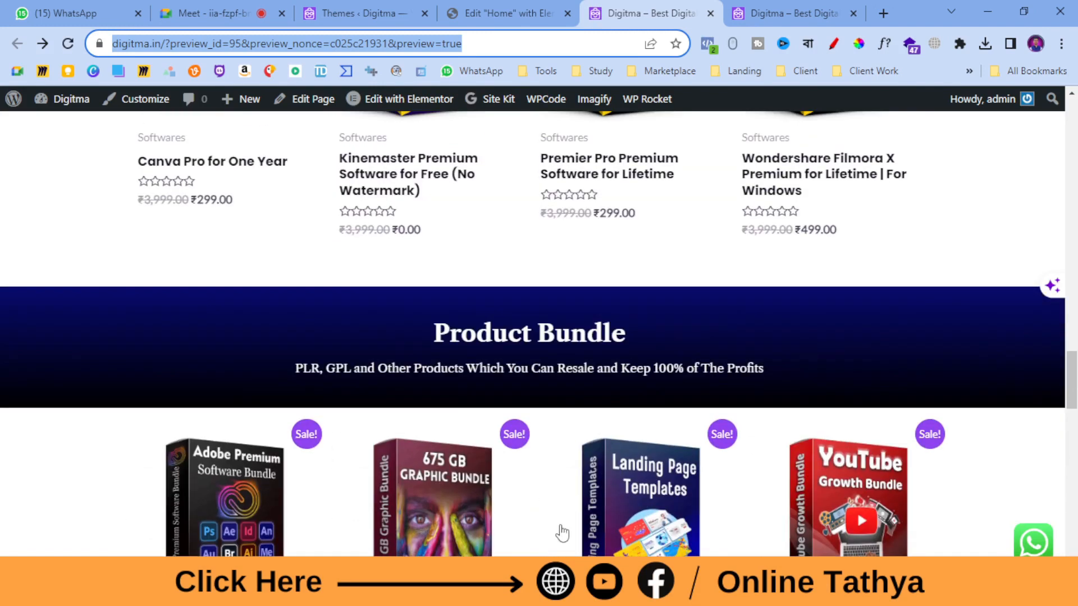
{"action": "key", "text": "Return"}
{"action": "left_click", "coordinate": [636, 496]}
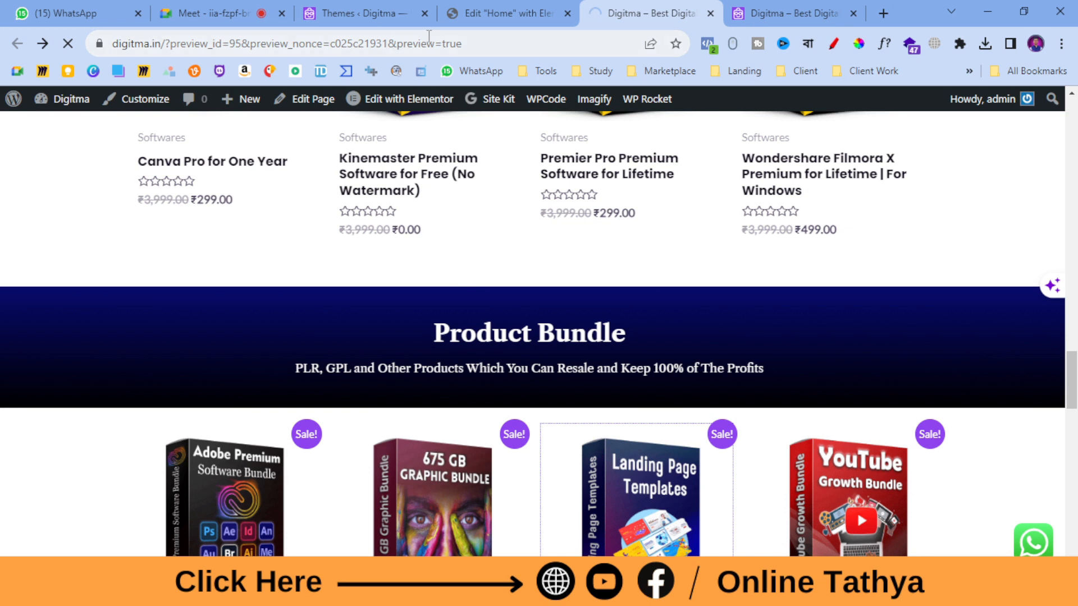
- Copy the landing pages product URL and replace the link of the selected Shop Now button in the Elementor editor with it
{"action": "left_click", "coordinate": [597, 43]}
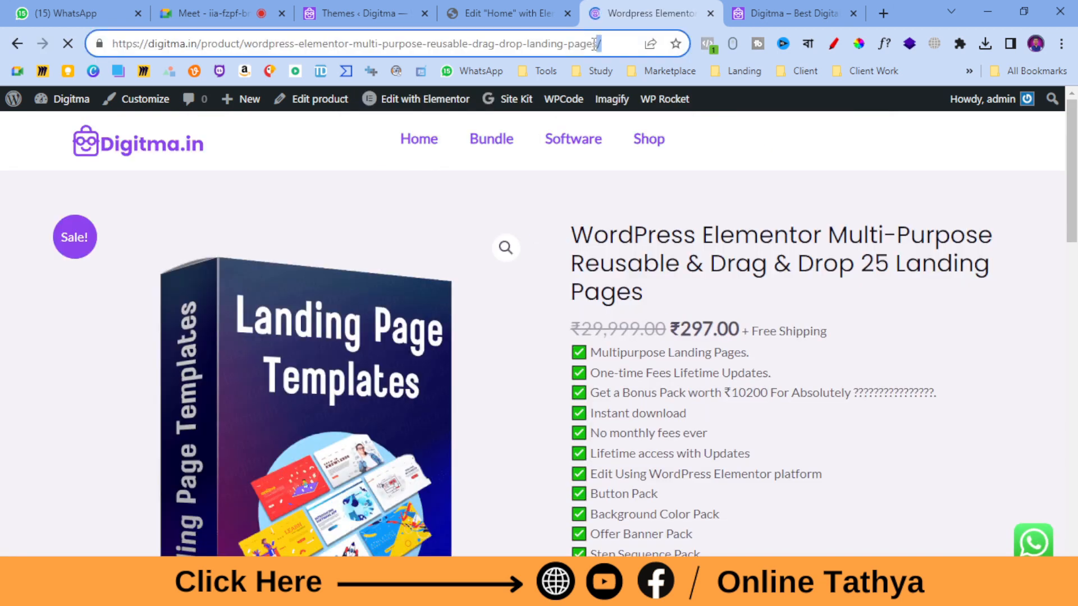
{"action": "right_click", "coordinate": [596, 45]}
{"action": "left_click", "coordinate": [663, 144]}
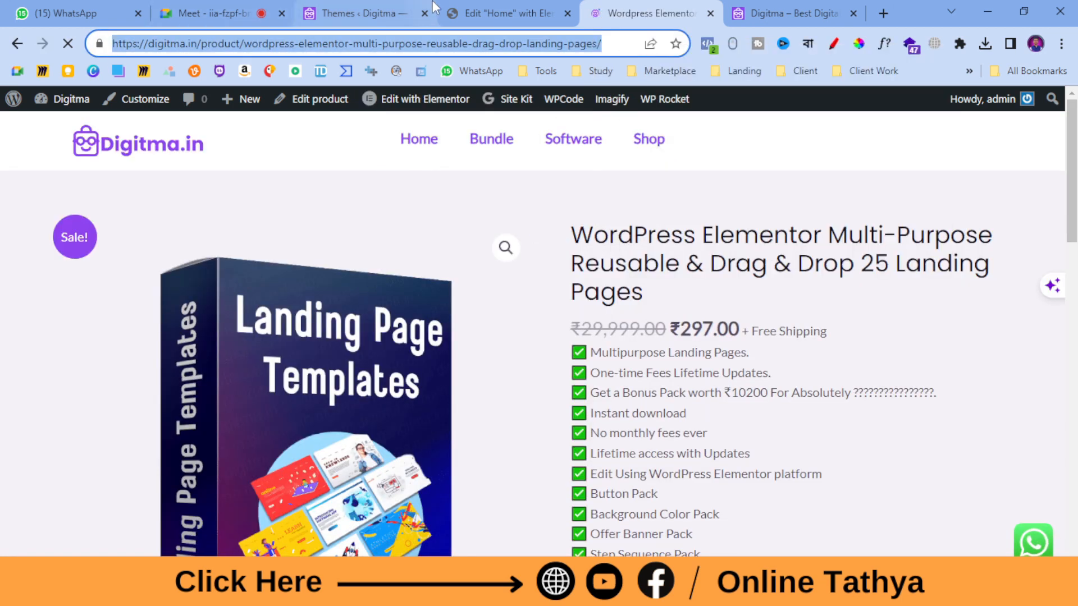
{"action": "left_click", "coordinate": [499, 13]}
{"action": "triple_click", "coordinate": [86, 315]}
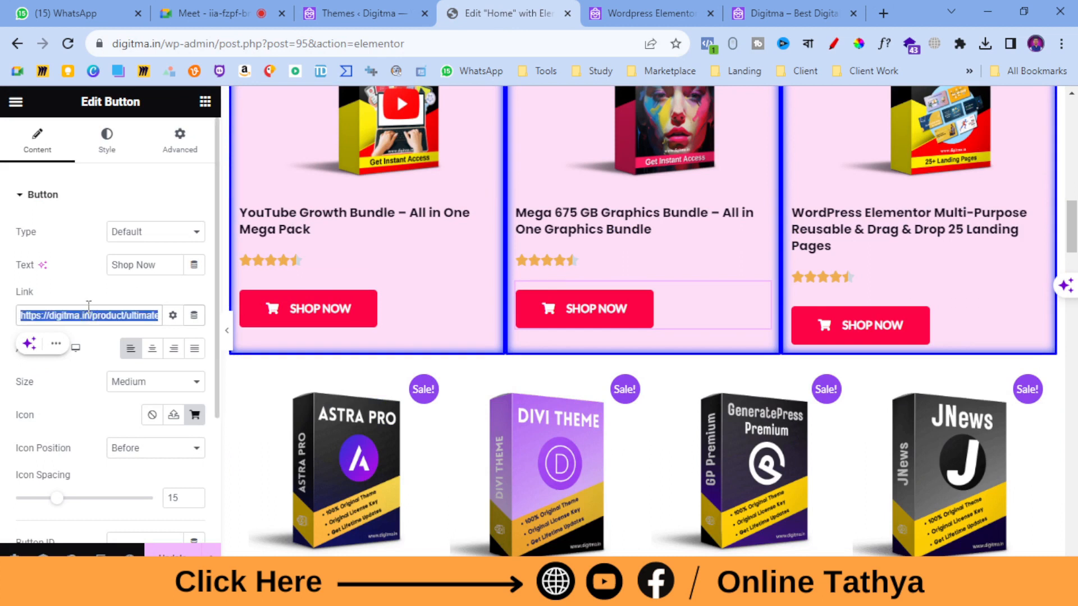
{"action": "right_click", "coordinate": [88, 310]}
{"action": "left_click", "coordinate": [125, 100]}
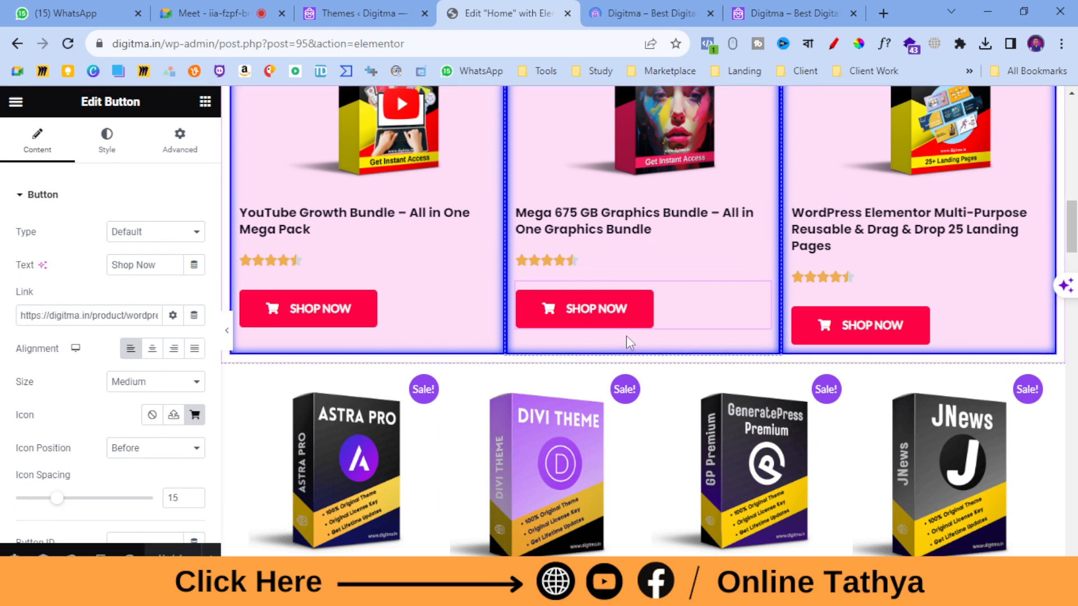
- Unlink the padding values of the Mega 675 GB column and set its right and left padding to 15 px
{"action": "scroll", "coordinate": [631, 345], "scroll_direction": "up", "scroll_amount": 4}
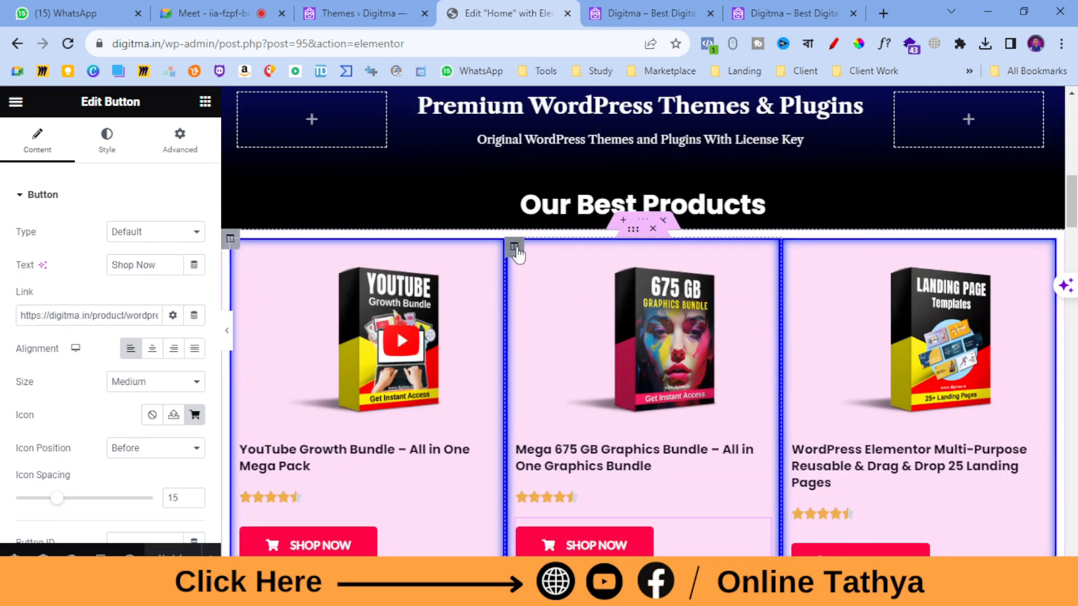
{"action": "left_click", "coordinate": [515, 247]}
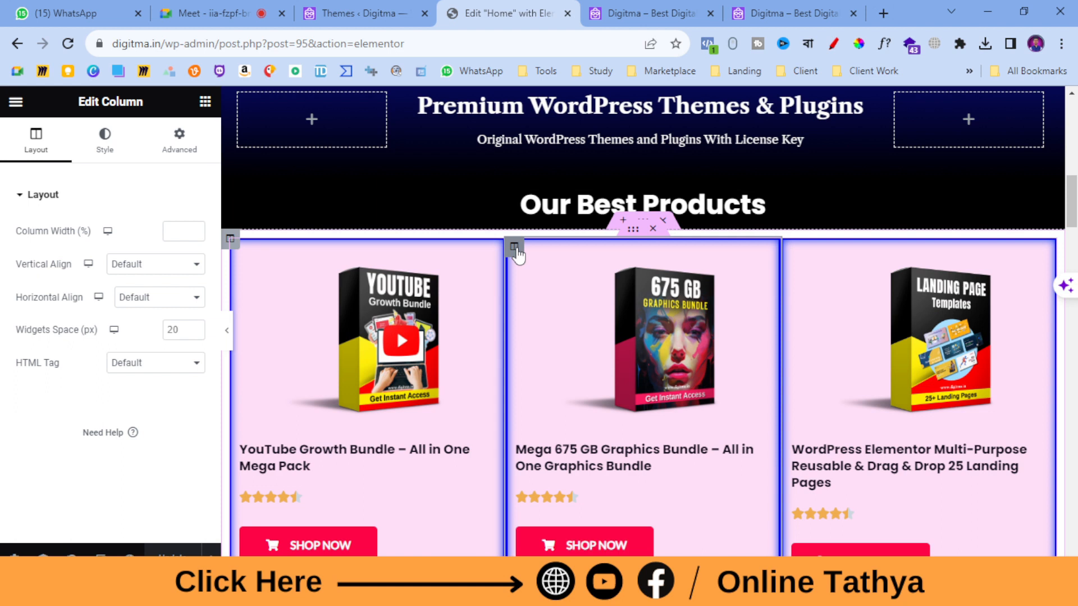
{"action": "left_click", "coordinate": [190, 147]}
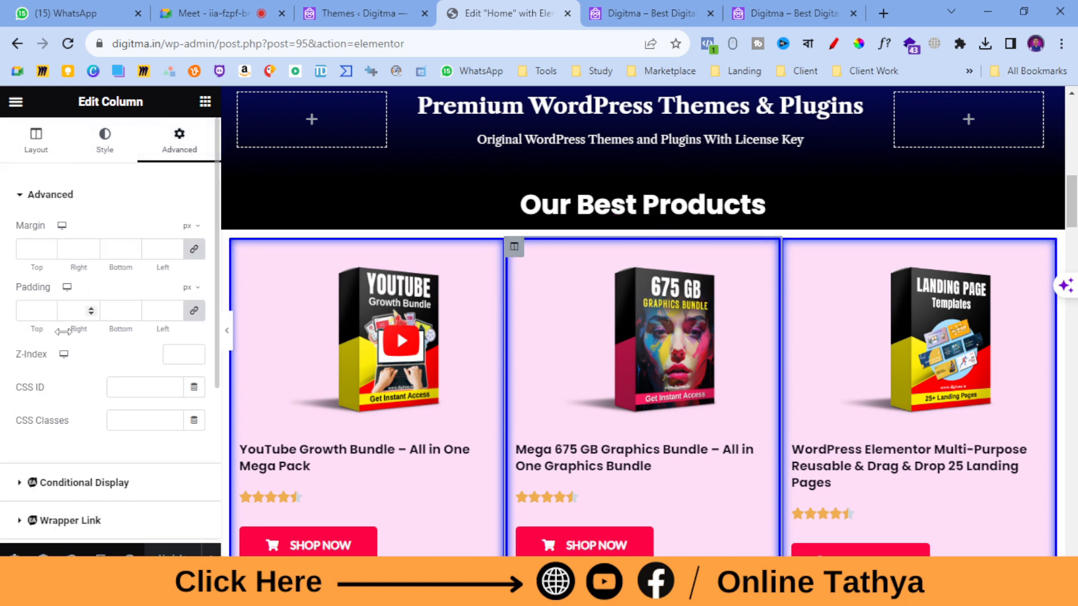
{"action": "left_click", "coordinate": [193, 312]}
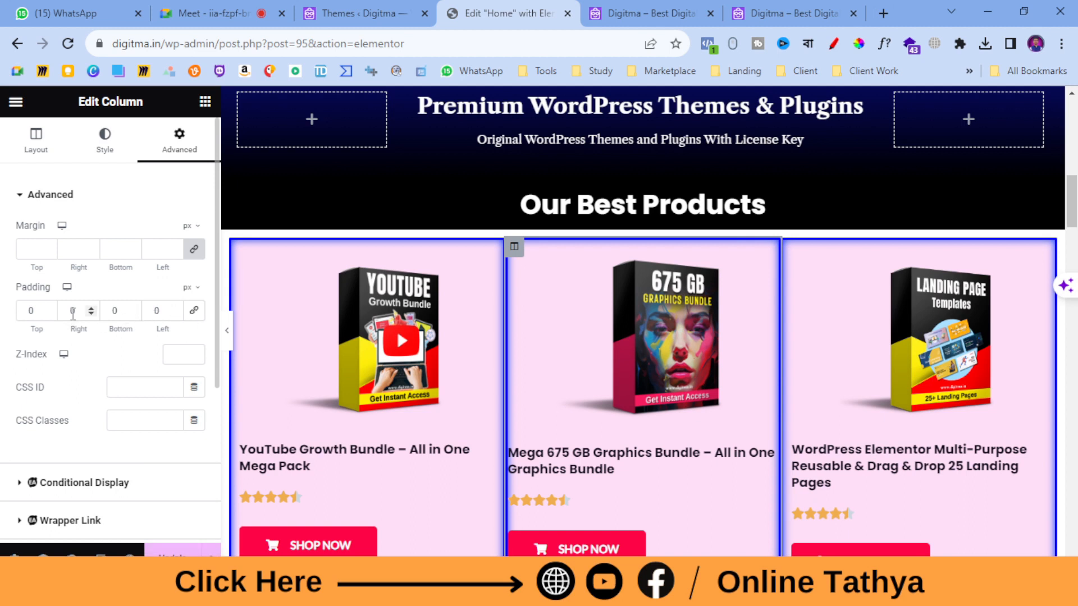
{"action": "left_click_drag", "start_coordinate": [93, 310], "coordinate": [93, 310]}
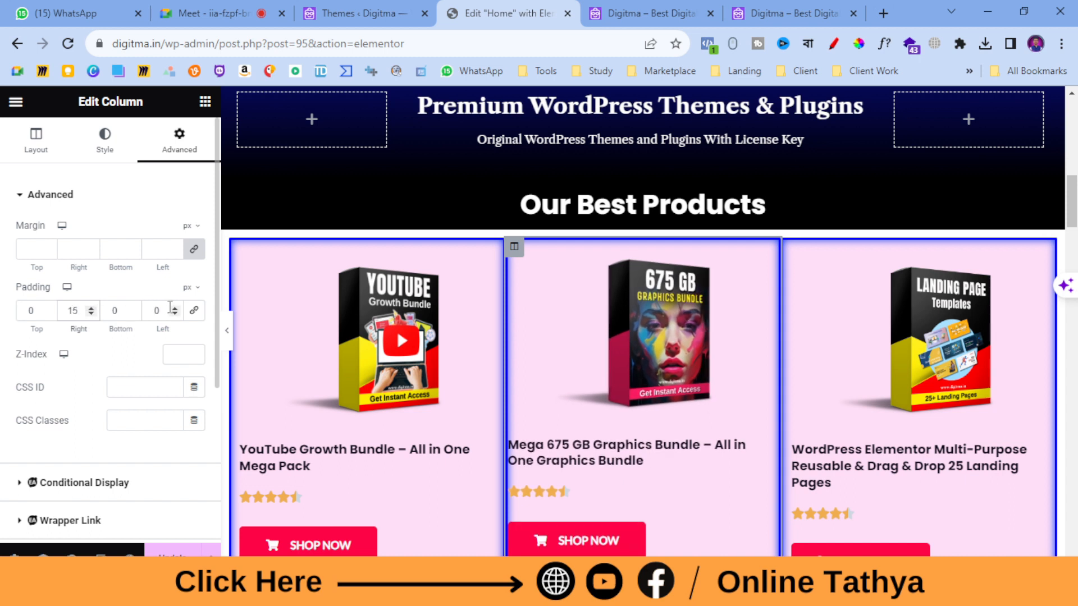
{"action": "left_click_drag", "start_coordinate": [175, 309], "coordinate": [175, 310]}
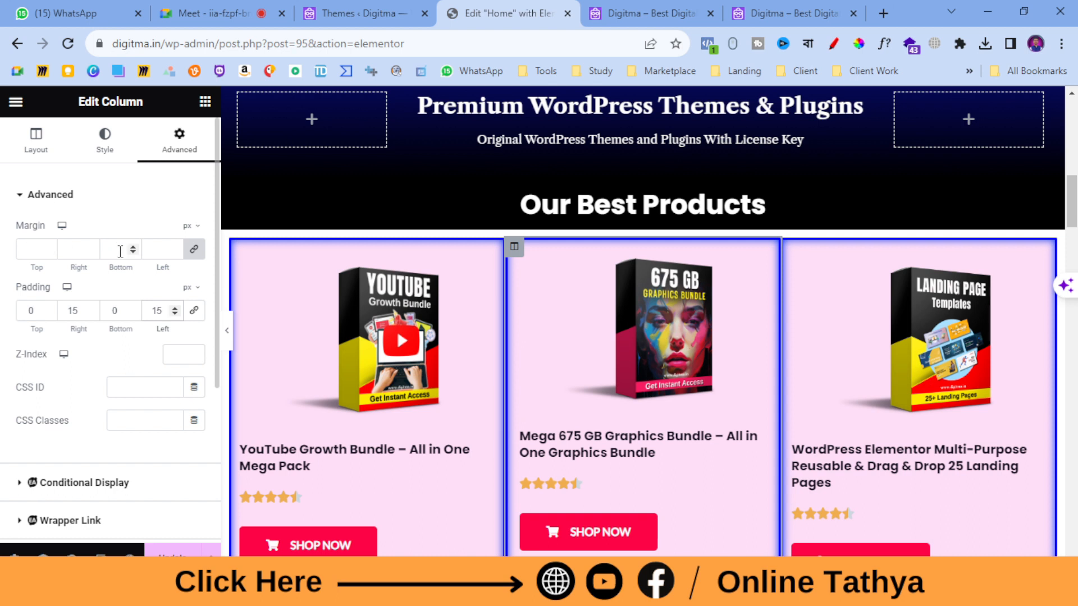
- Set the Mega 675 GB column's right and left margins to 15 px
{"action": "left_click", "coordinate": [91, 248]}
{"action": "left_click_drag", "start_coordinate": [90, 247], "coordinate": [92, 249]}
{"action": "left_click", "coordinate": [174, 247]}
{"action": "left_click_drag", "start_coordinate": [175, 248], "coordinate": [175, 247]}
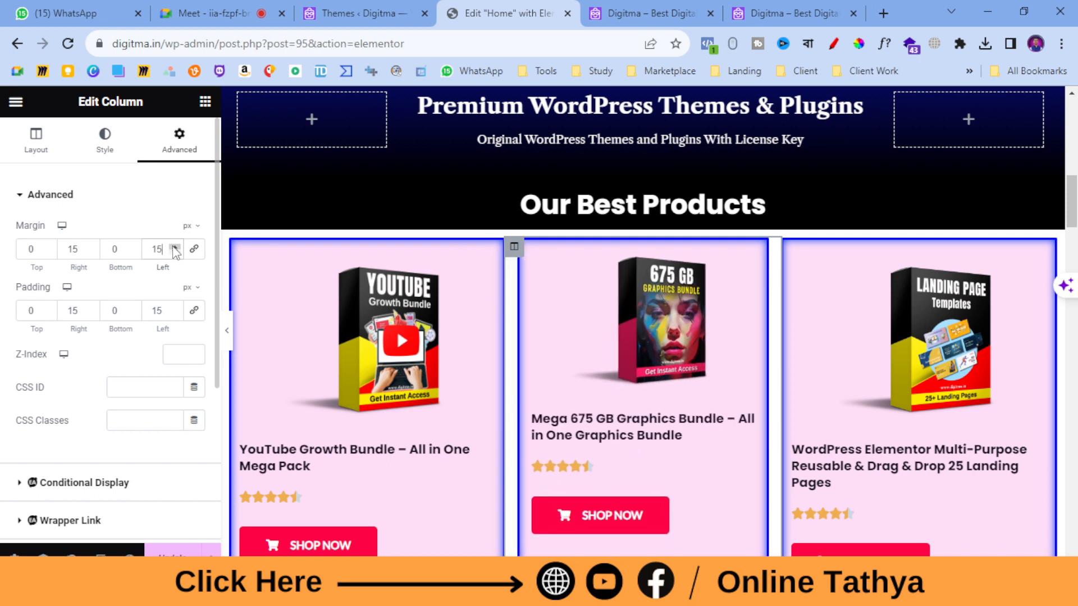
- Unlink the margin values of the YouTube Growth Bundle column and set its right and left margins to 15 px
{"action": "scroll", "coordinate": [635, 355], "scroll_direction": "down", "scroll_amount": 2}
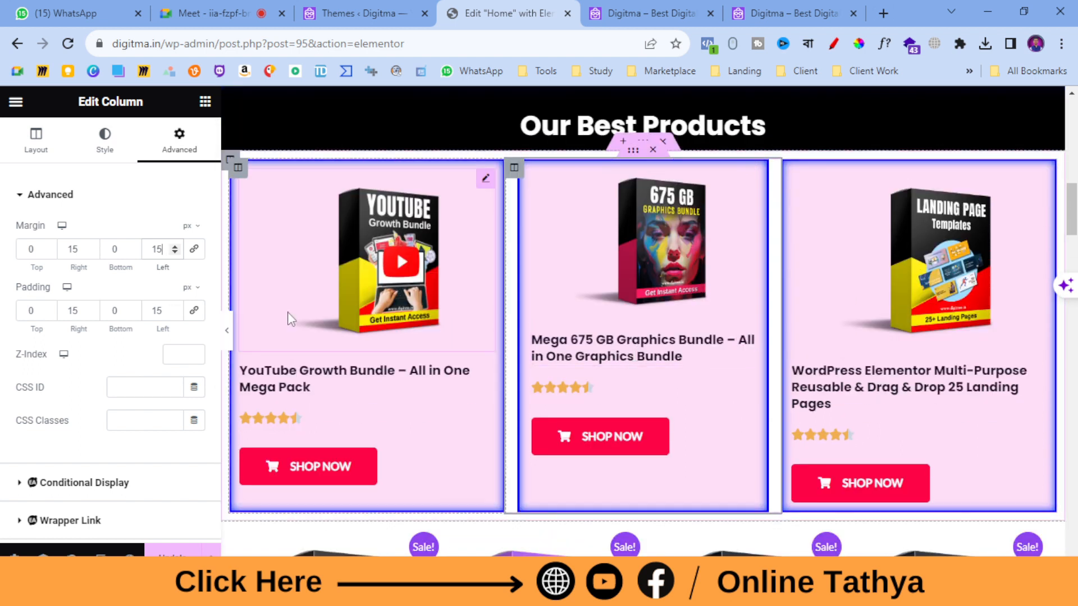
{"action": "left_click", "coordinate": [238, 168]}
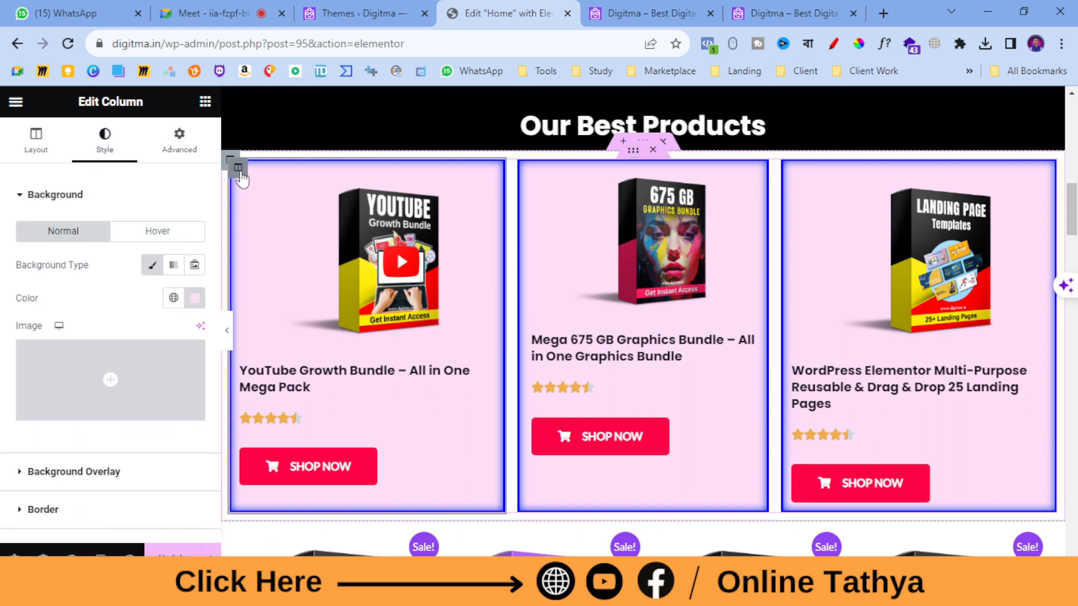
{"action": "left_click", "coordinate": [179, 141]}
{"action": "left_click", "coordinate": [194, 249]}
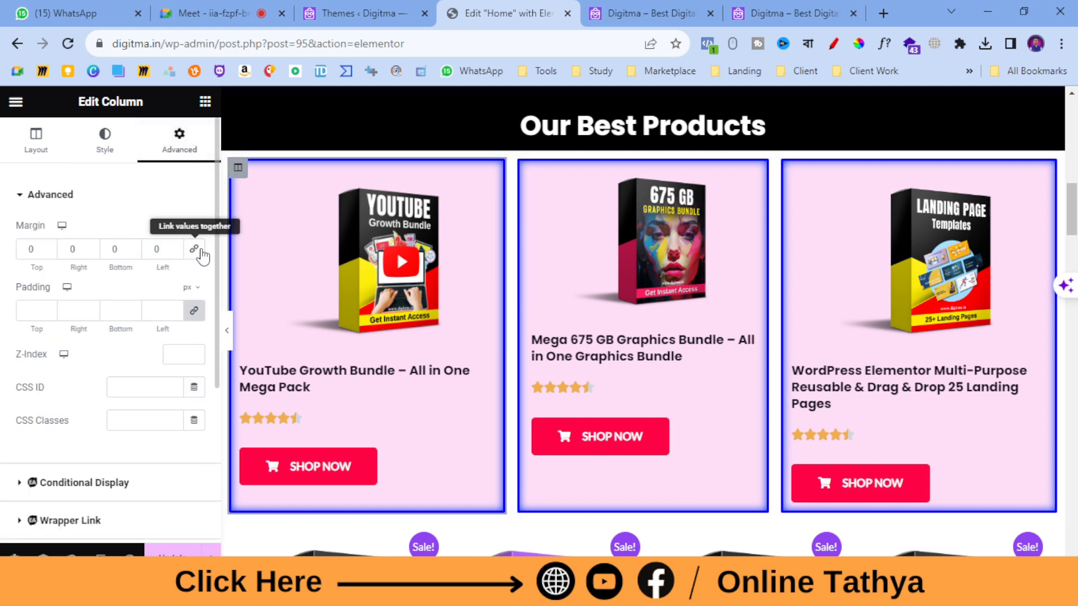
{"action": "double_click", "coordinate": [80, 248]}
{"action": "type", "text": "15"}
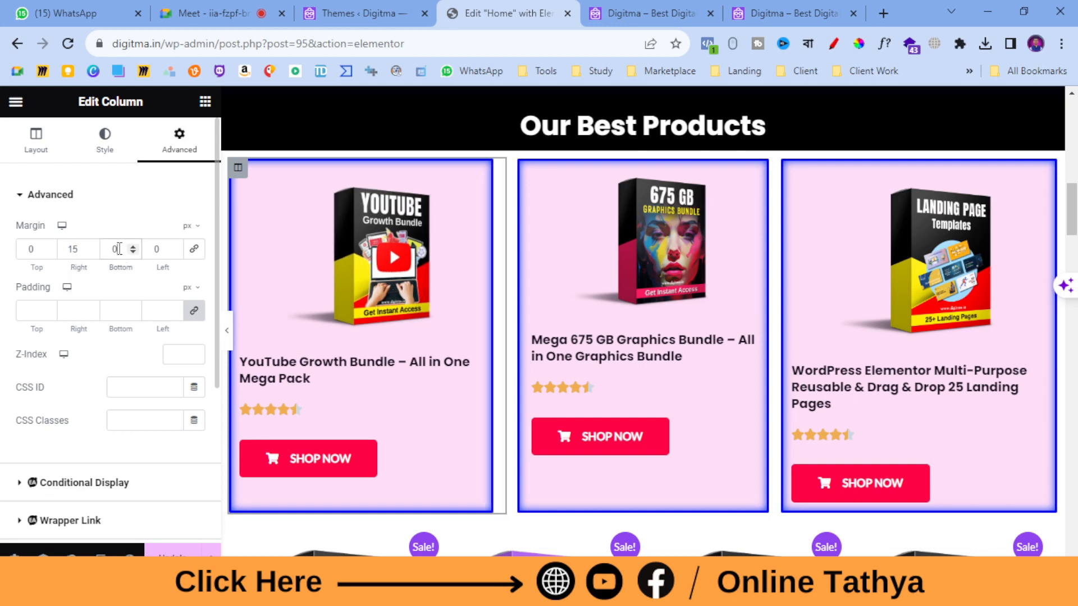
{"action": "double_click", "coordinate": [153, 247]}
{"action": "type", "text": "15"}
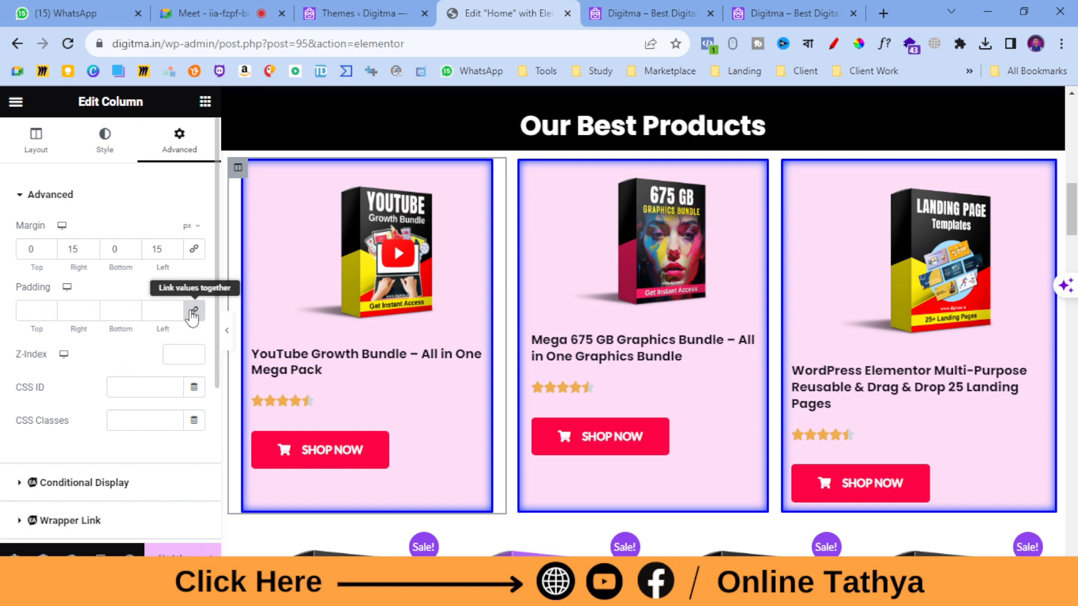
- Set the YouTube Growth Bundle column's right and left padding to 15 px, leaving the top and bottom at 0
{"action": "left_click", "coordinate": [72, 311]}
{"action": "type", "text": "0"}
{"action": "type", "text": "15"}
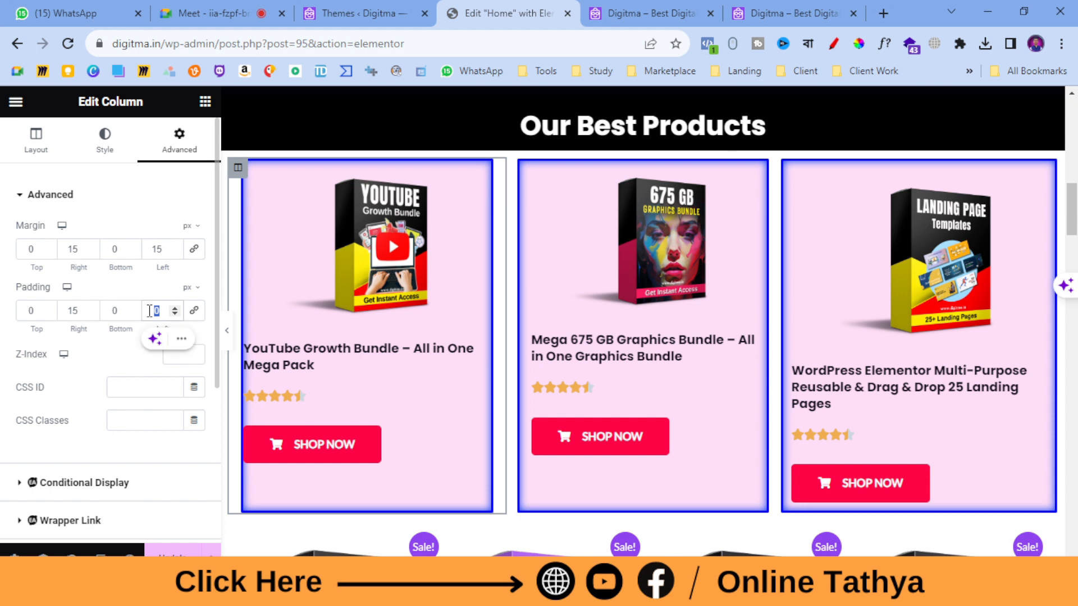
{"action": "type", "text": "15"}
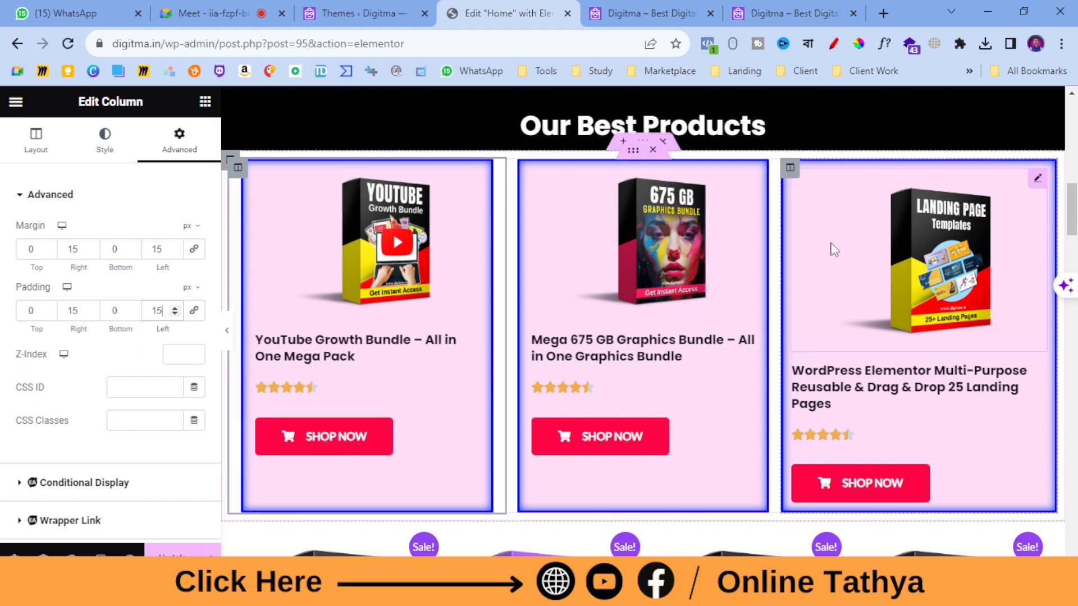
- Unlink the spacing values of the Landing Page Templates column and set its right and left margins to 15 px
{"action": "left_click", "coordinate": [790, 167]}
{"action": "left_click", "coordinate": [192, 152]}
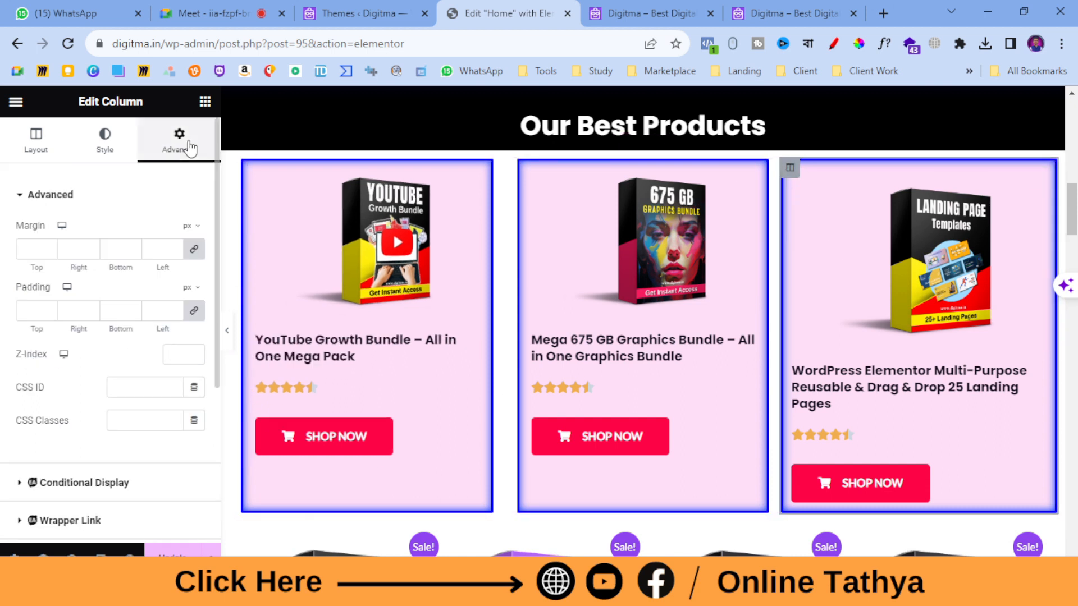
{"action": "left_click", "coordinate": [195, 311]}
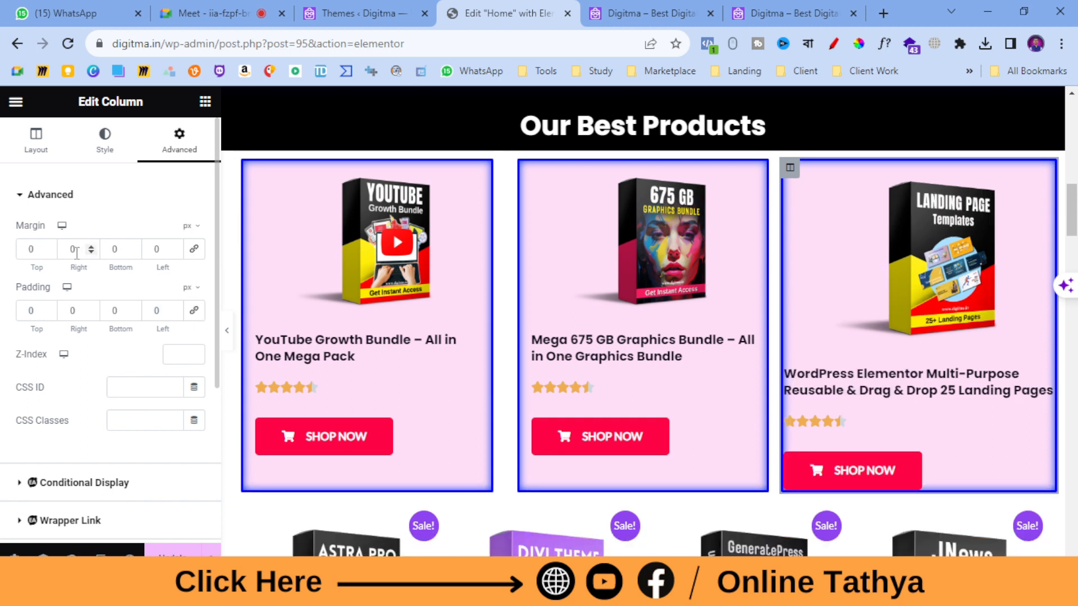
{"action": "type", "text": "15"}
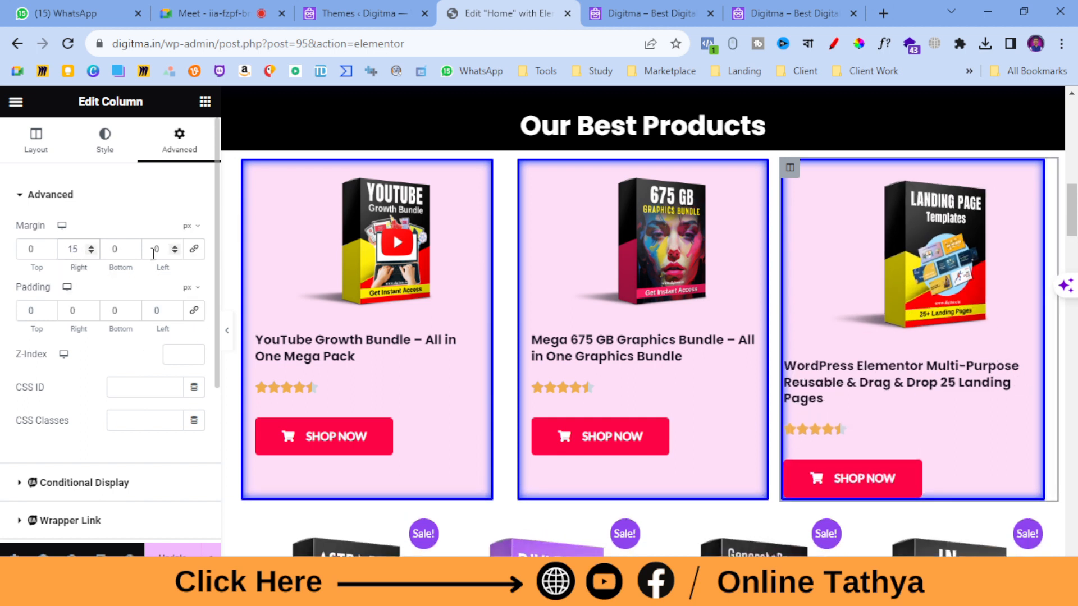
{"action": "type", "text": "15"}
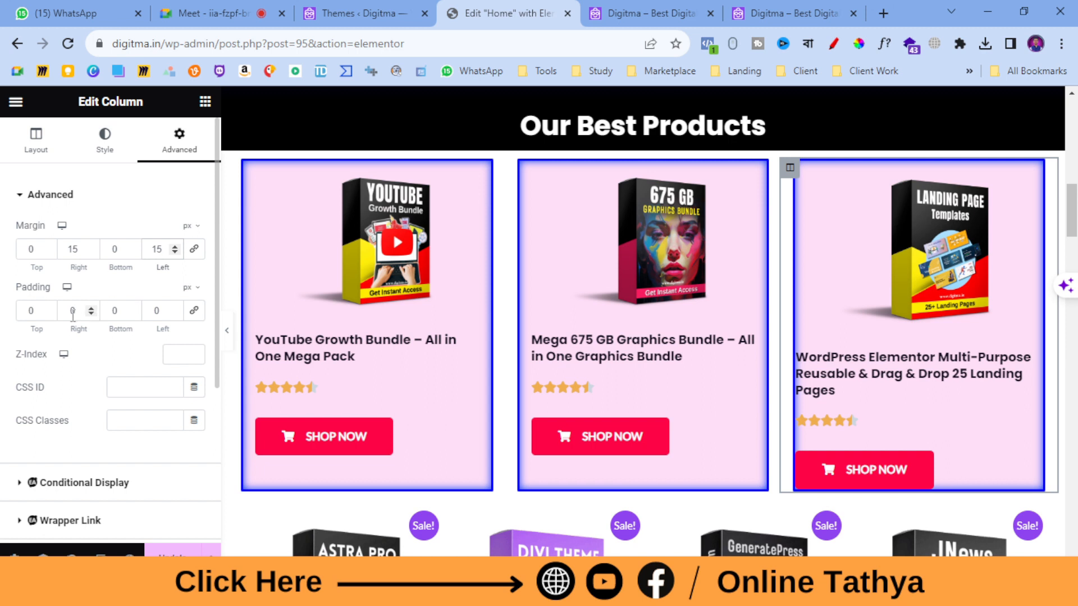
- Set the Landing Page Templates column's right and left padding to 15 px
{"action": "type", "text": "15"}
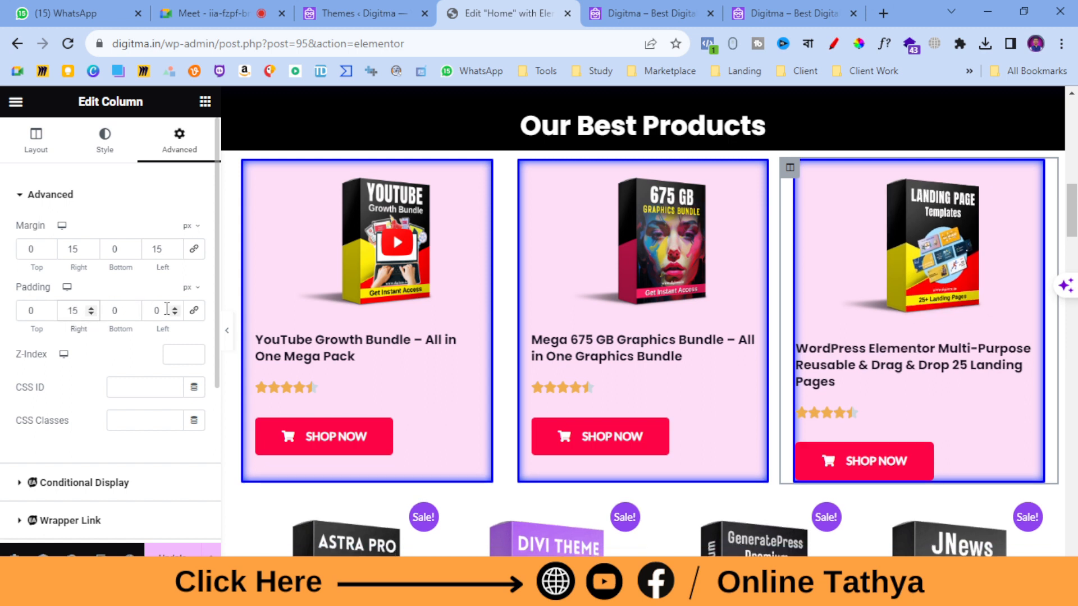
{"action": "double_click", "coordinate": [160, 313]}
{"action": "type", "text": "15"}
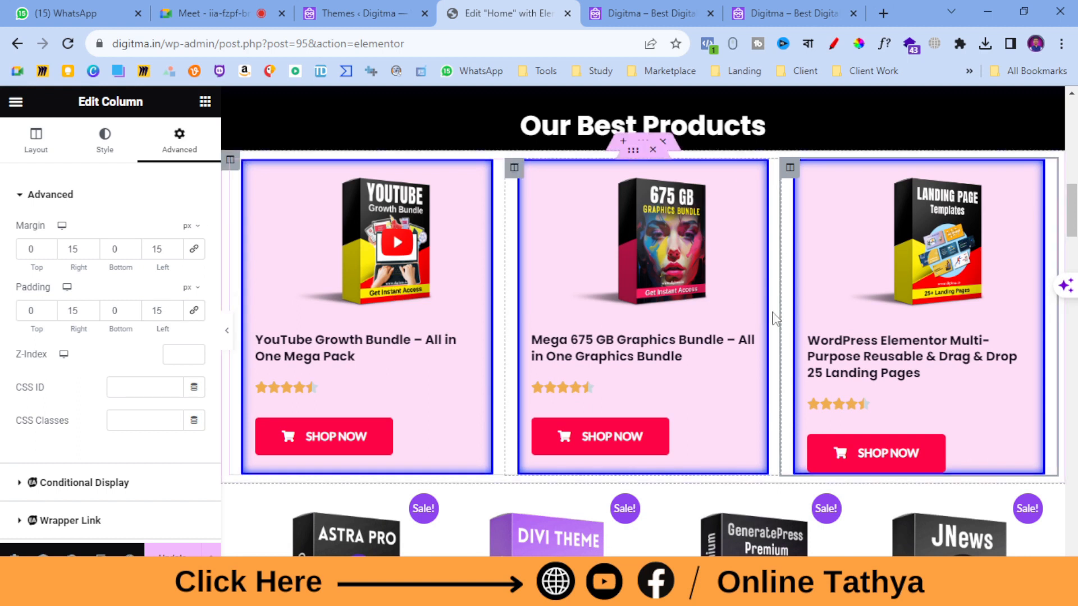
- Review the three product columns and search the widget library for "price"
{"action": "scroll", "coordinate": [977, 460], "scroll_direction": "down", "scroll_amount": 1}
{"action": "scroll", "coordinate": [975, 467], "scroll_direction": "up", "scroll_amount": 1}
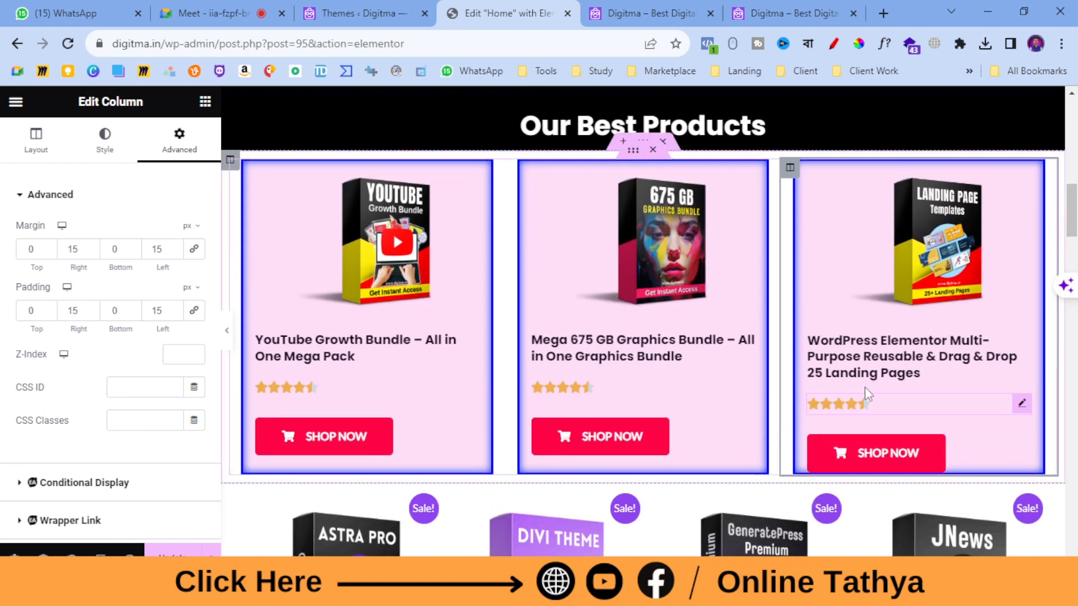
{"action": "scroll", "coordinate": [865, 386], "scroll_direction": "down", "scroll_amount": 5}
{"action": "scroll", "coordinate": [795, 435], "scroll_direction": "up", "scroll_amount": 1}
{"action": "scroll", "coordinate": [794, 435], "scroll_direction": "up", "scroll_amount": 2}
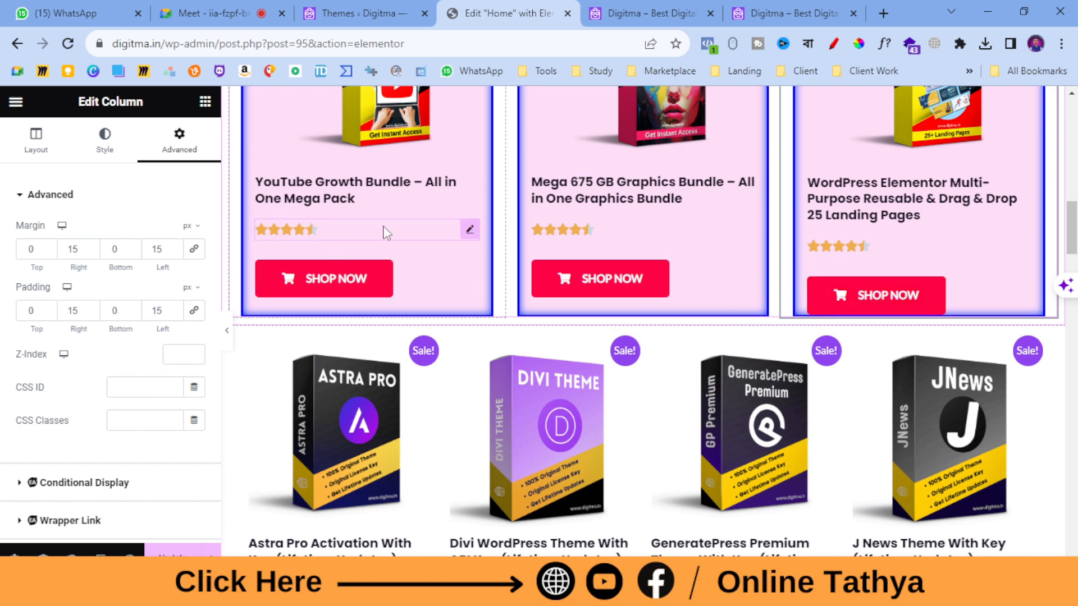
{"action": "left_click", "coordinate": [205, 103]}
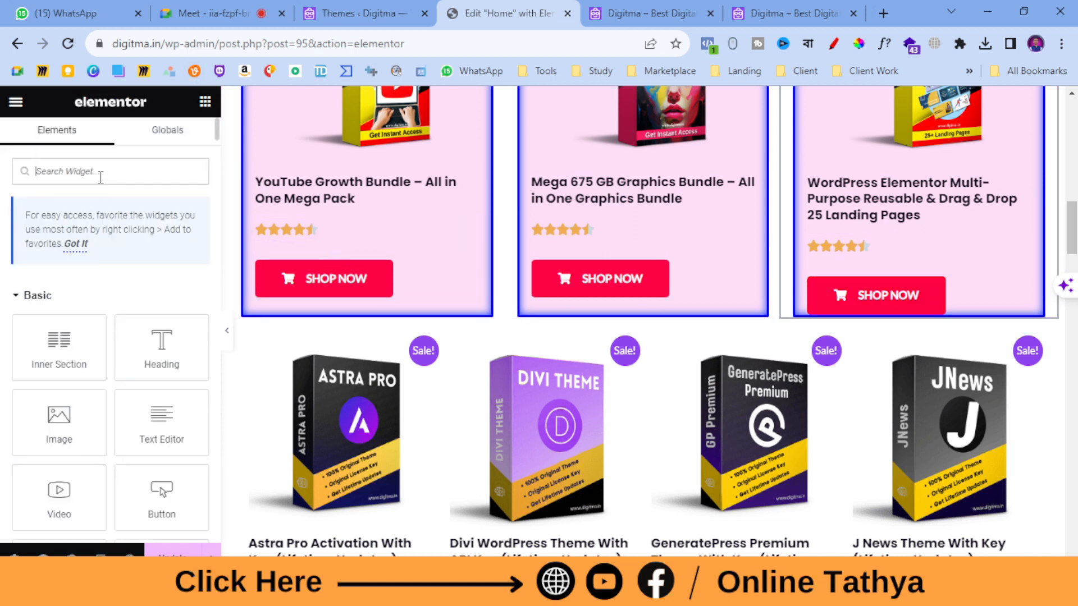
{"action": "left_click", "coordinate": [100, 178]}
{"action": "type", "text": "price"}
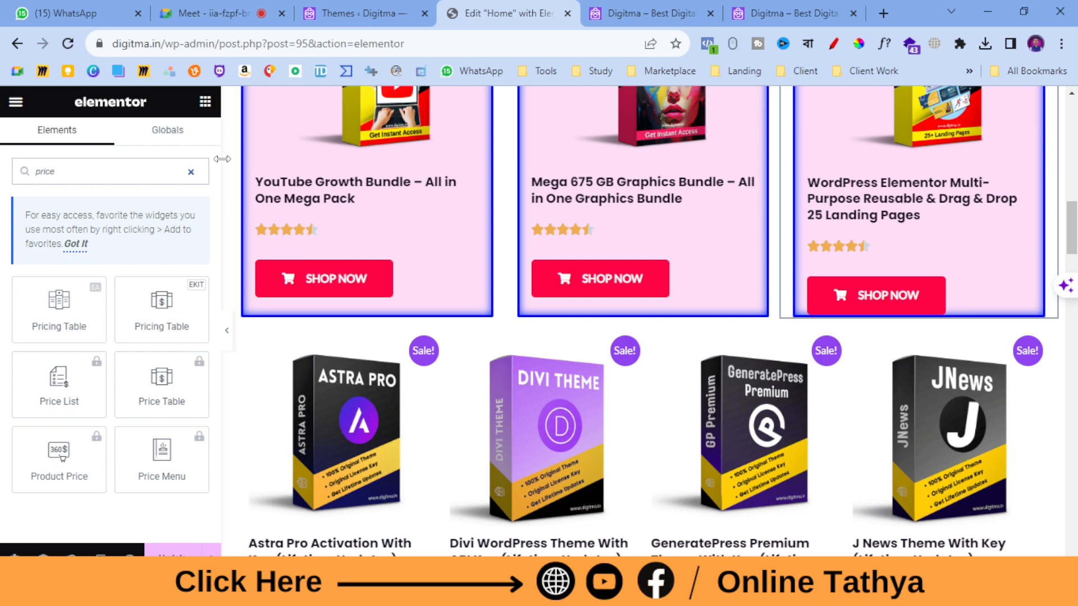
- Clear the widget search and copy the whole shortcode of the themes product grid below the three product columns
{"action": "left_click", "coordinate": [192, 174]}
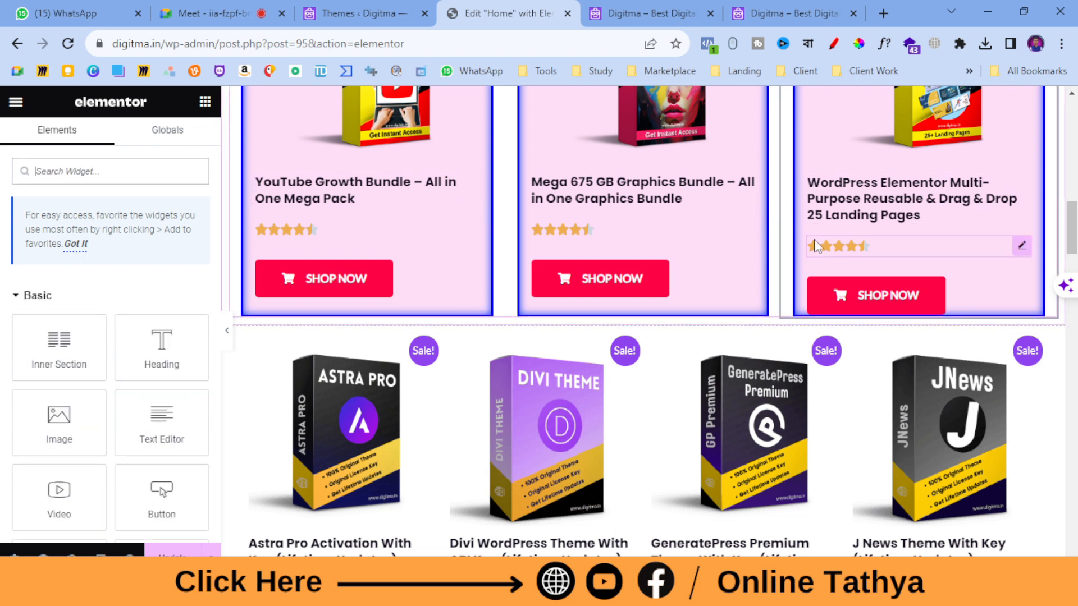
{"action": "scroll", "coordinate": [814, 239], "scroll_direction": "down", "scroll_amount": 1}
{"action": "scroll", "coordinate": [810, 239], "scroll_direction": "down", "scroll_amount": 1}
{"action": "left_click", "coordinate": [644, 320]}
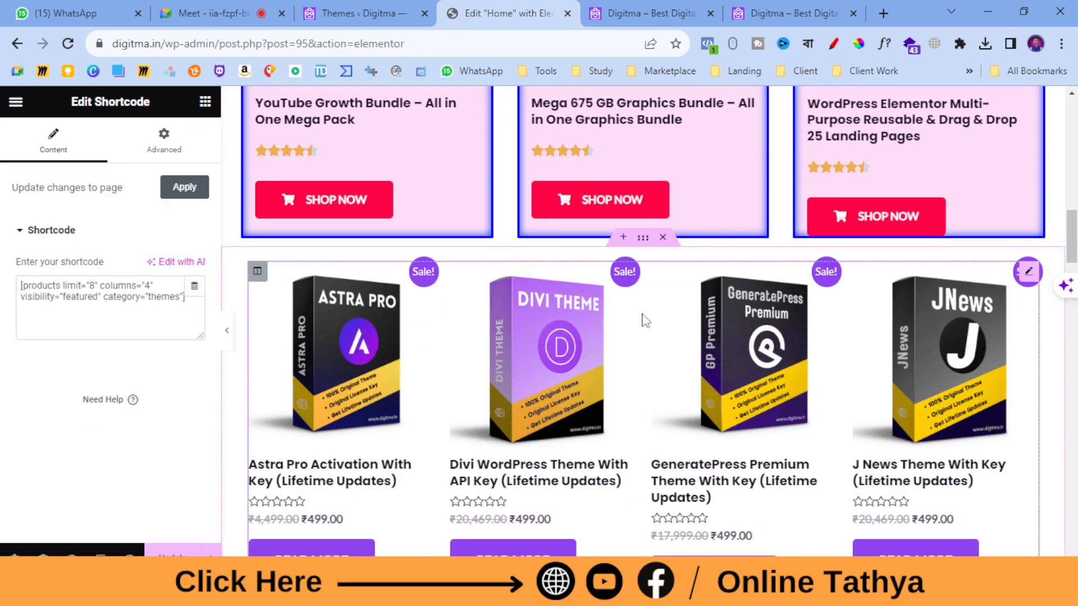
{"action": "triple_click", "coordinate": [139, 298]}
{"action": "key", "text": "ctrl+c"}
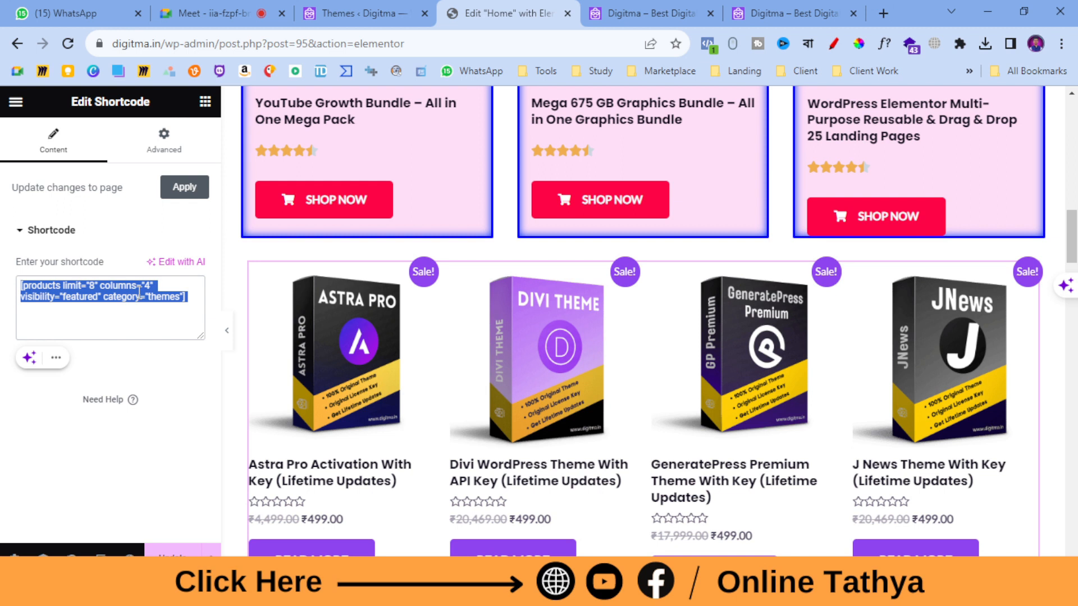
- Open a blank Notepad document and paste the copied shortcode [products limit="8" columns="4" visibility="featured" category="themes"] into it
{"action": "key", "text": "super+r"}
{"action": "left_click", "coordinate": [138, 541]}
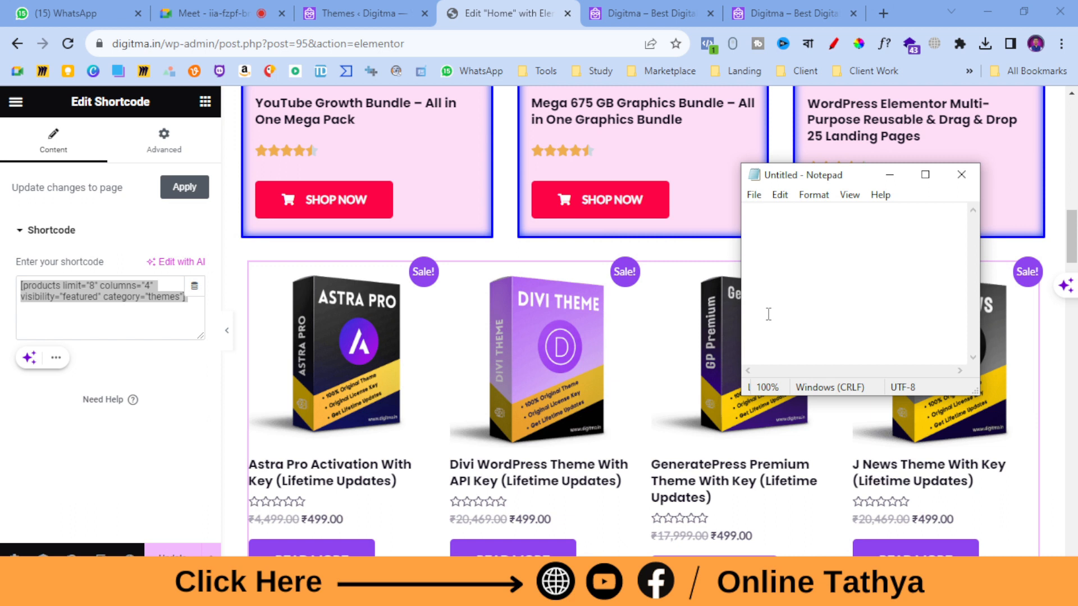
{"action": "key", "text": "ctrl+v"}
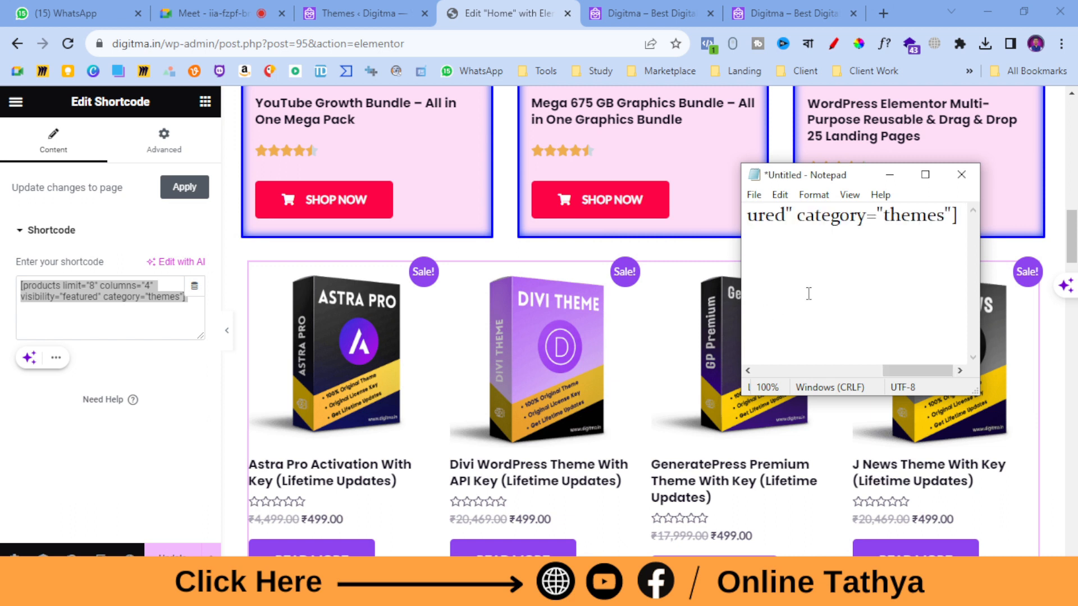
- Start saving the shortcode note as a new text file and choose Local Disk (E:) as the location
{"action": "left_click", "coordinate": [754, 194]}
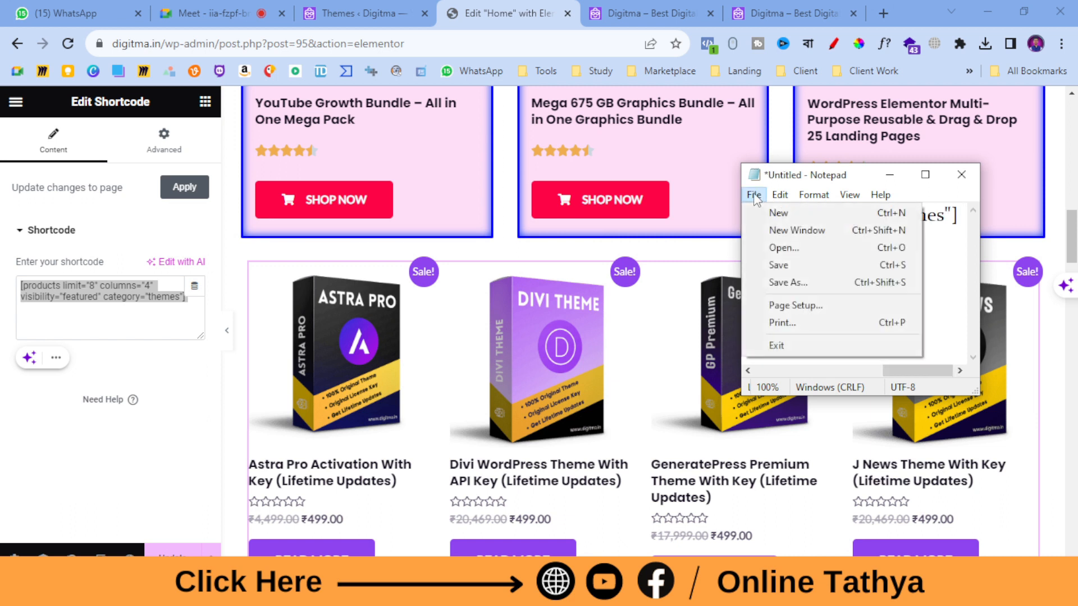
{"action": "left_click", "coordinate": [803, 283]}
{"action": "scroll", "coordinate": [633, 416], "scroll_direction": "down", "scroll_amount": 2}
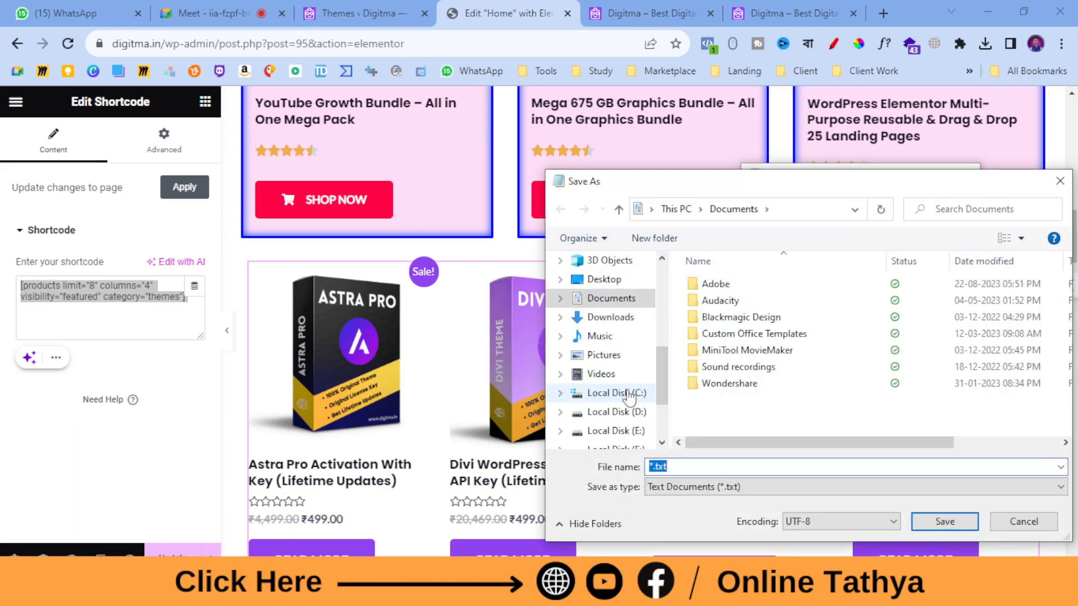
{"action": "scroll", "coordinate": [634, 418], "scroll_direction": "down", "scroll_amount": 1}
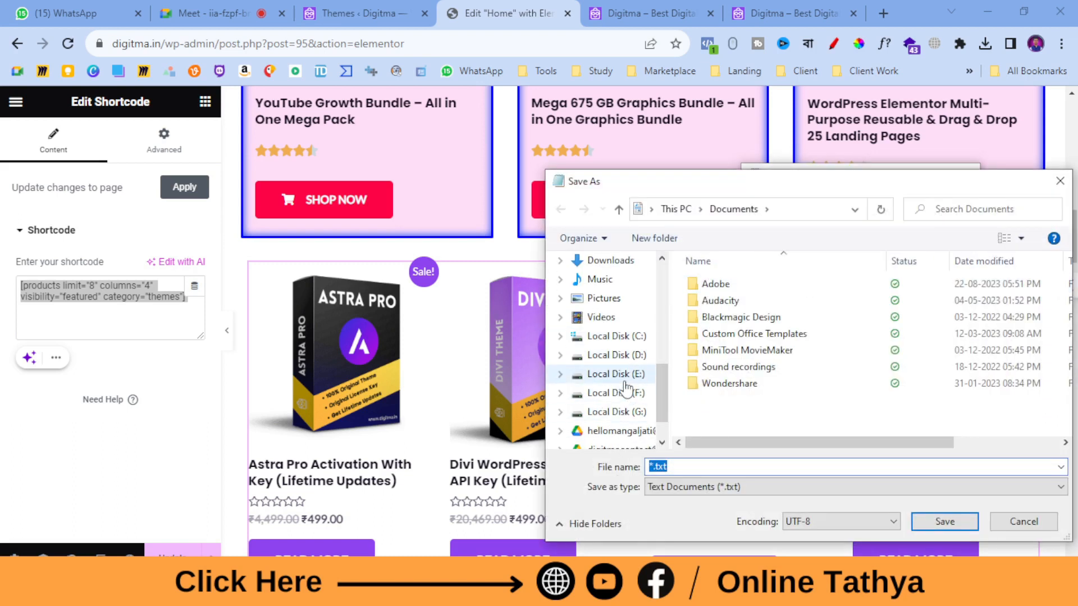
{"action": "left_click", "coordinate": [634, 379]}
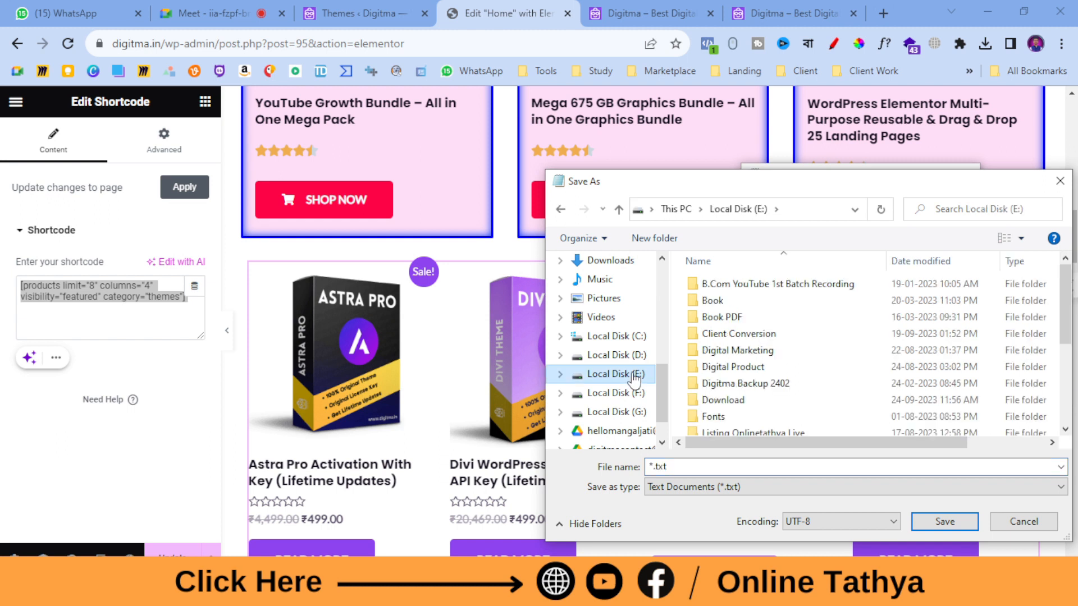
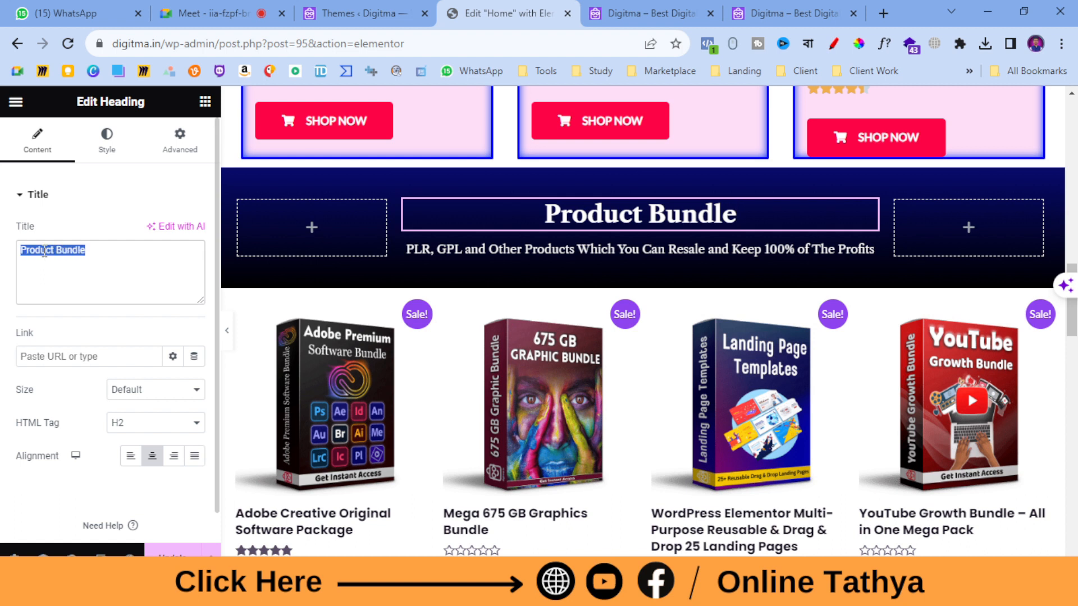
- Replace the Product Bundle banner heading with "Best E-Books for Your Digital Growth"
{"action": "type", "text": "R"}
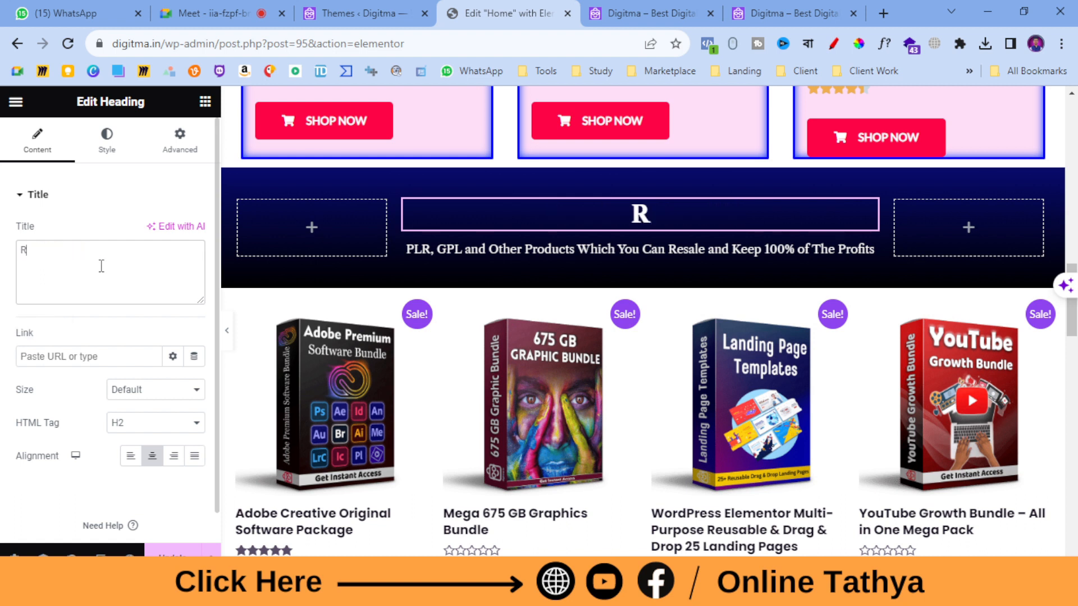
{"action": "type", "text": "-Books"}
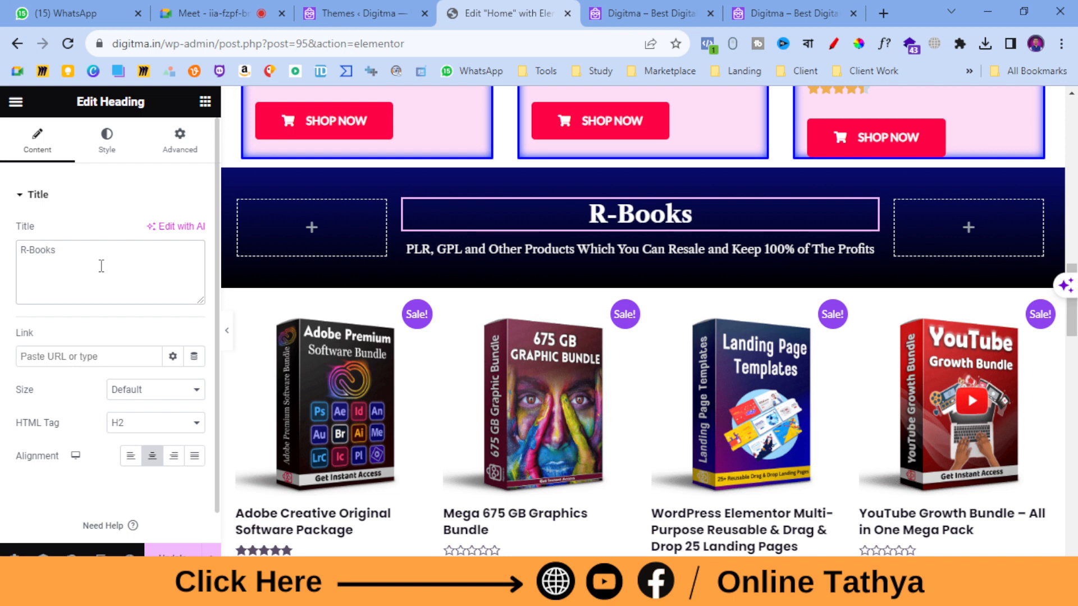
{"action": "key", "text": "BackSpace"}
{"action": "type", "text": "E"}
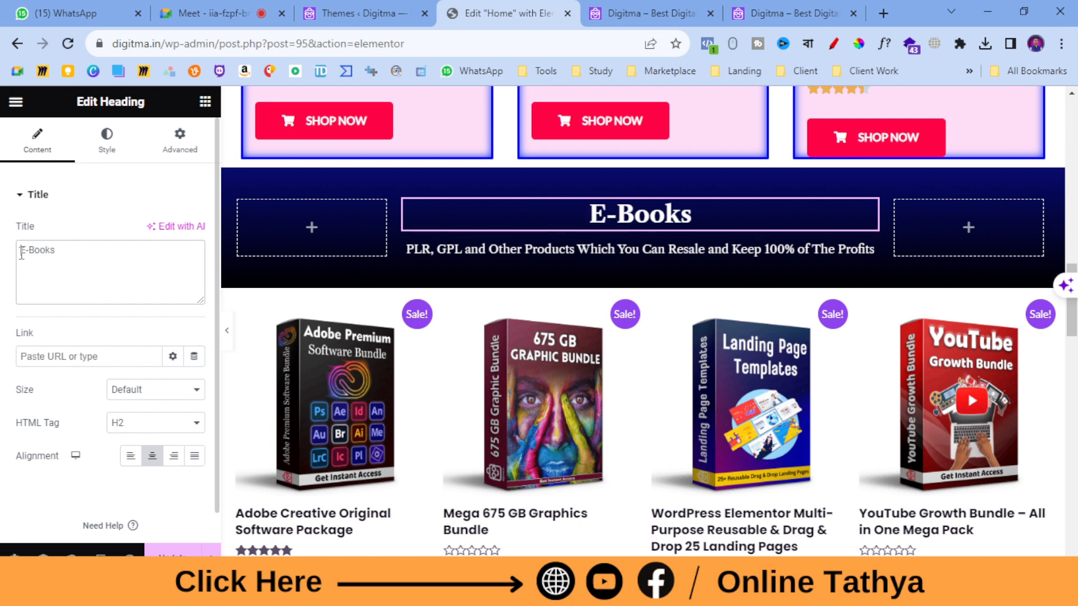
{"action": "type", "text": "Best "}
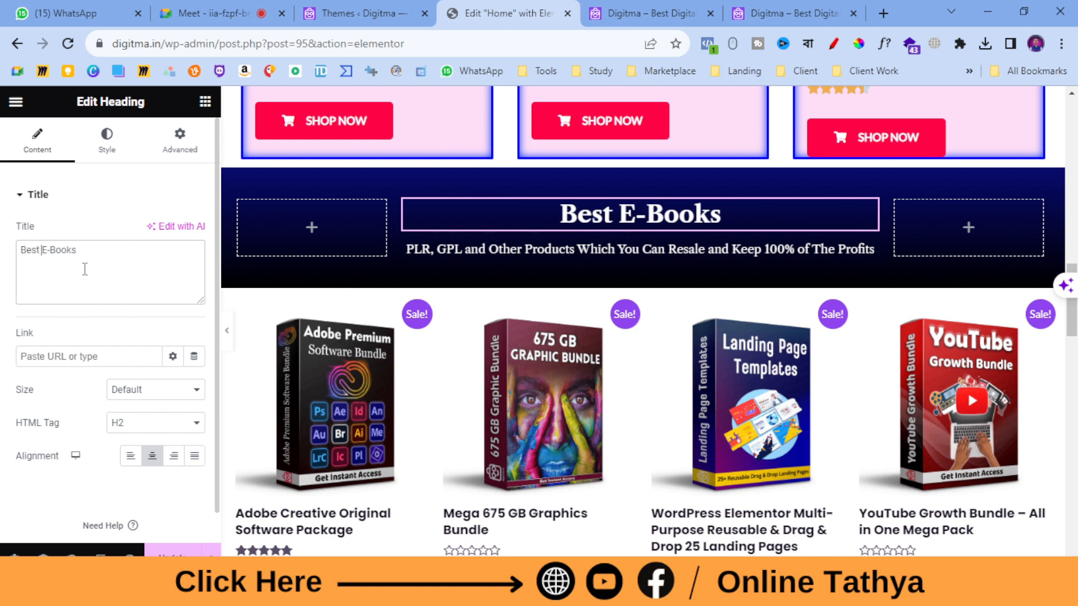
{"action": "type", "text": " for Your"}
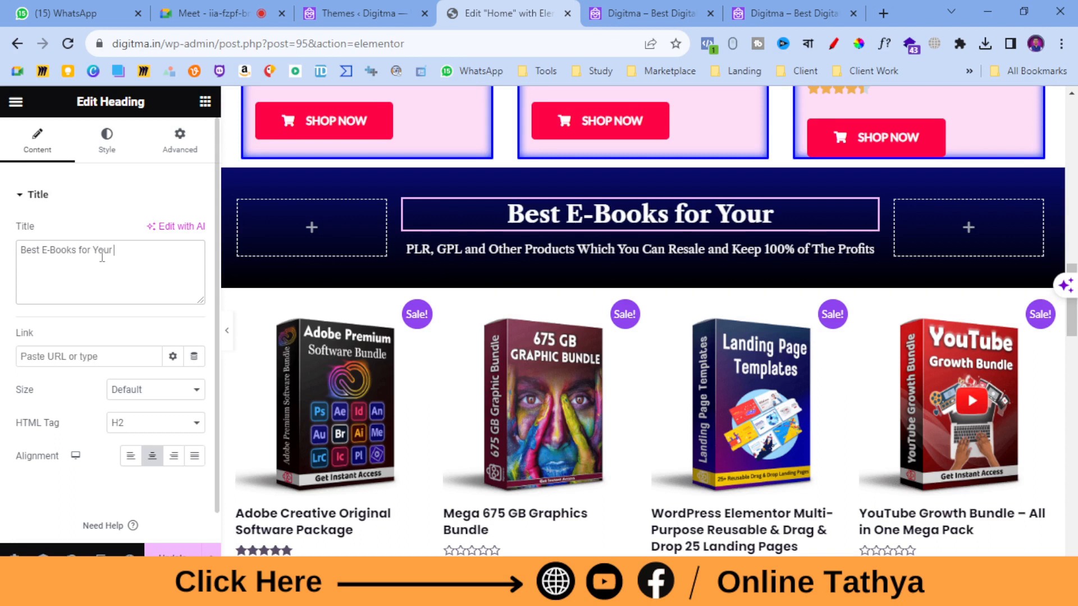
{"action": "type", "text": " Growth"}
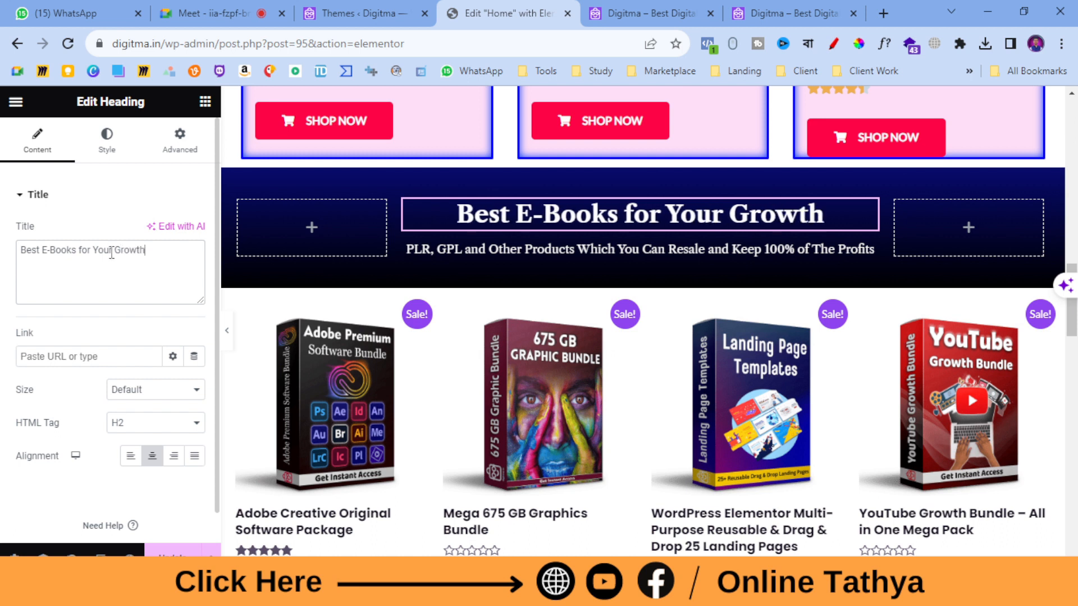
{"action": "left_click", "coordinate": [112, 251]}
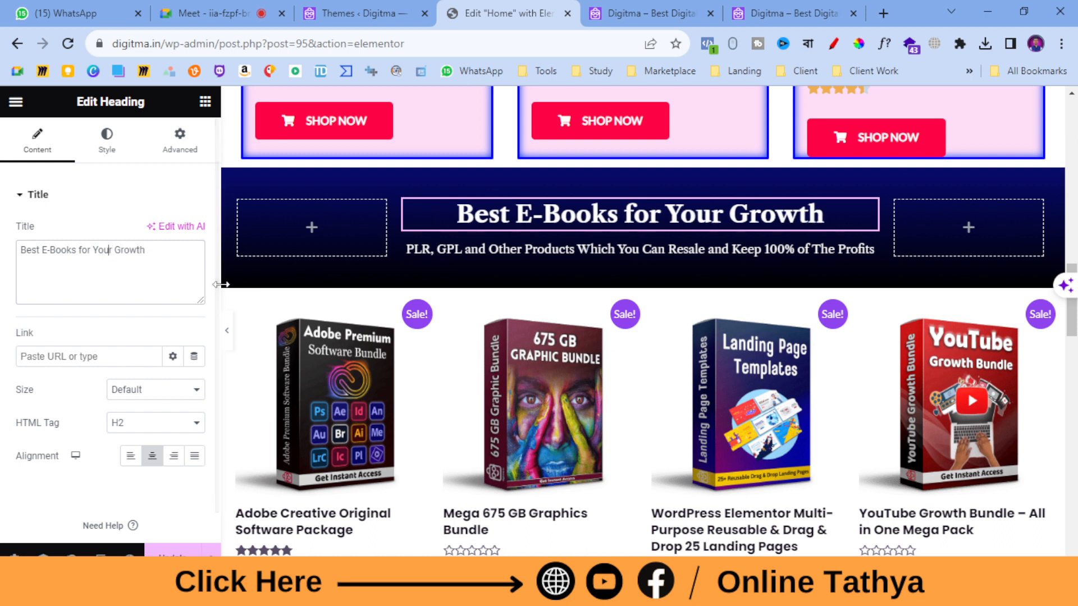
{"action": "type", "text": "Digital"}
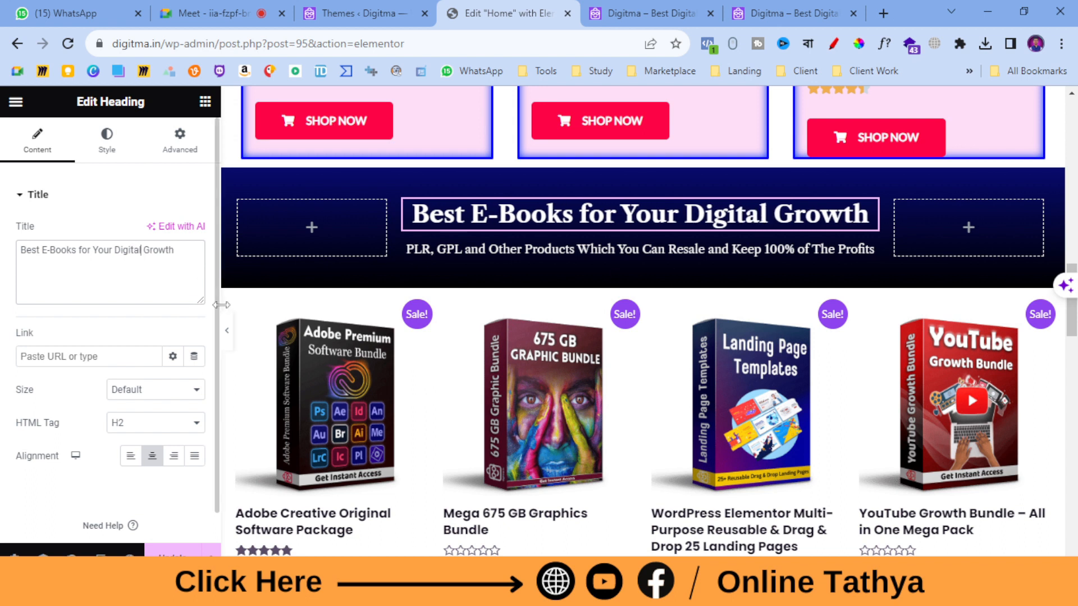
- Replace the subheading under the Best E-Books heading with "100% Genuine E-Books"
{"action": "left_click", "coordinate": [583, 253]}
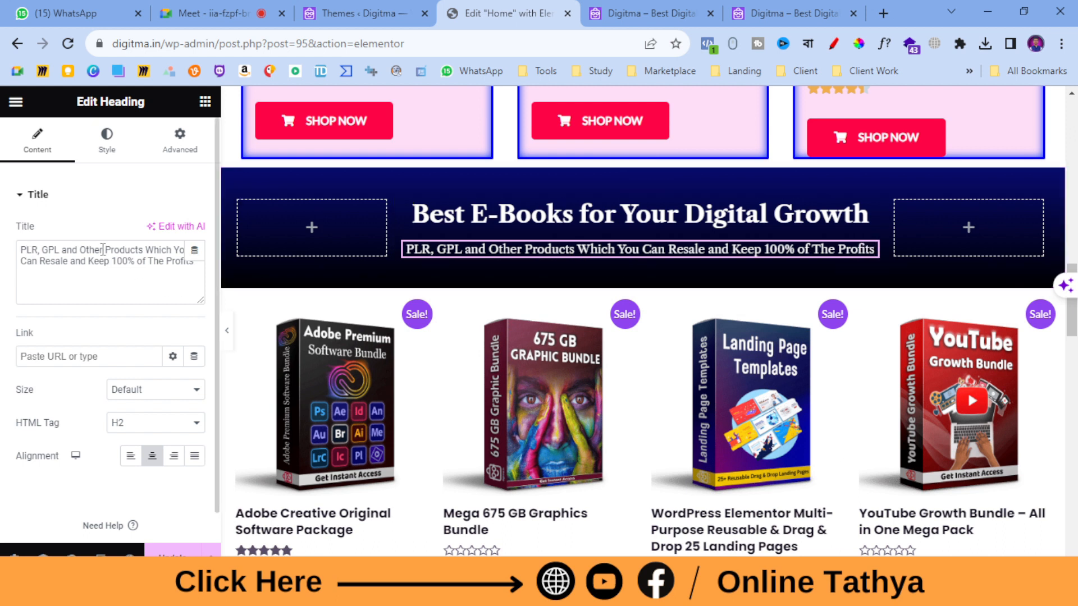
{"action": "left_click_drag", "start_coordinate": [113, 262], "coordinate": [19, 245]}
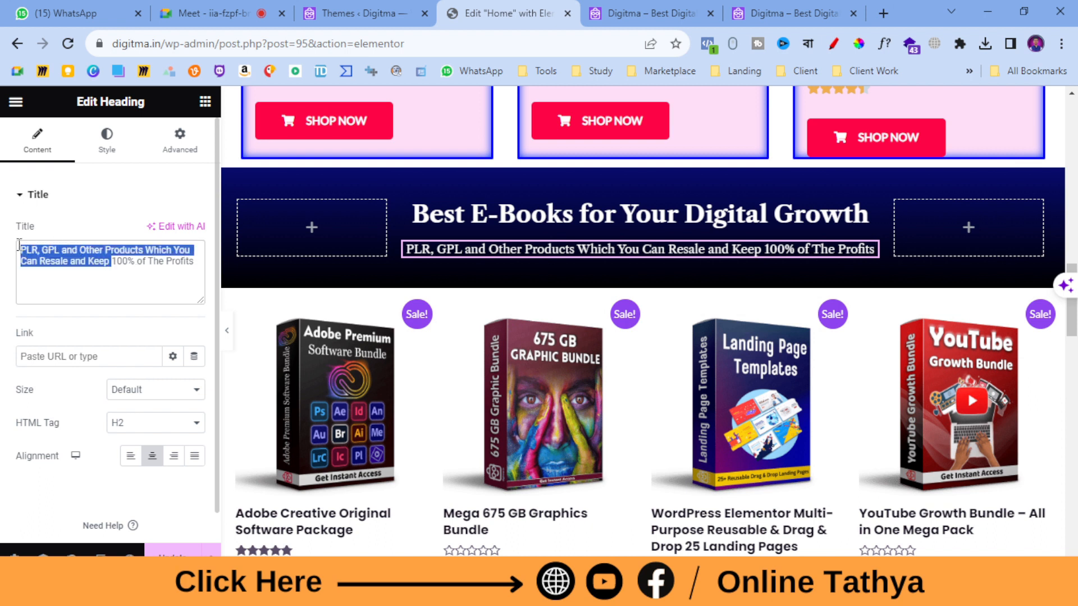
{"action": "key", "text": "BackSpace"}
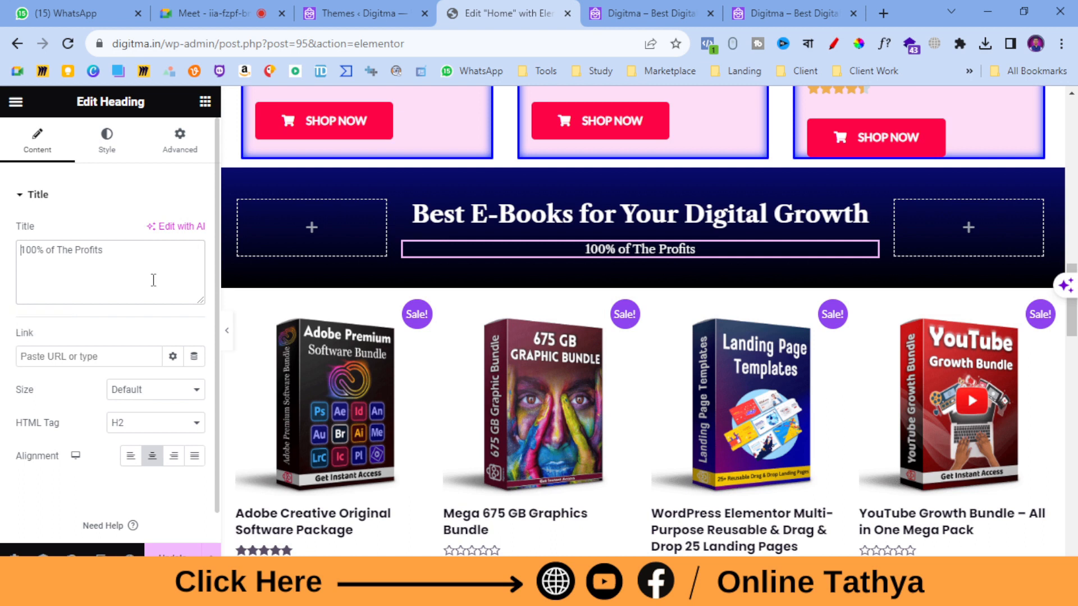
{"action": "left_click_drag", "start_coordinate": [47, 249], "coordinate": [140, 251]}
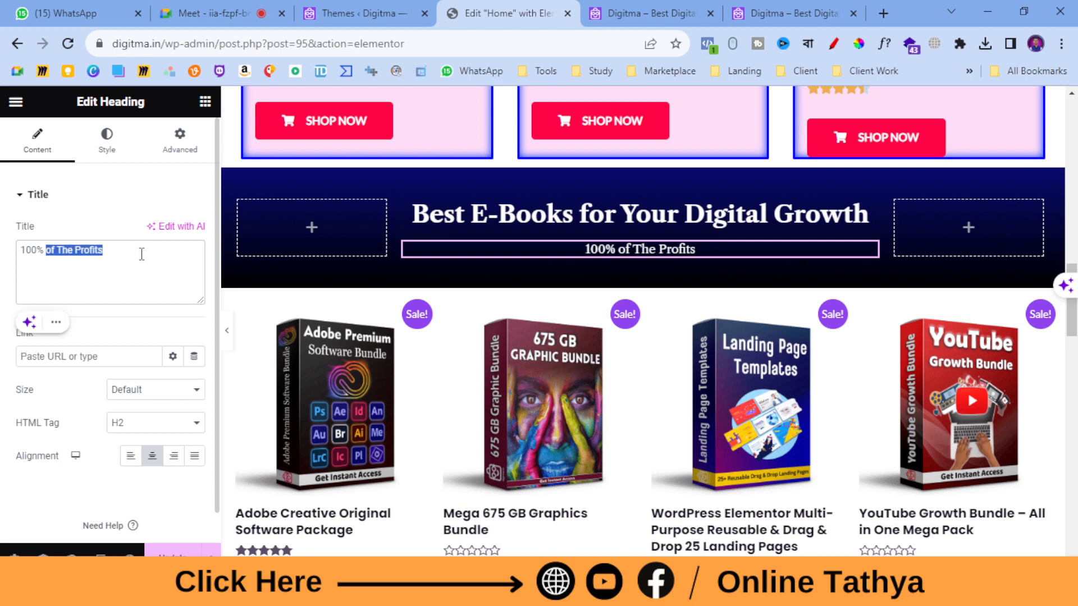
{"action": "key", "text": "BackSpace"}
{"action": "type", "text": "Ge"}
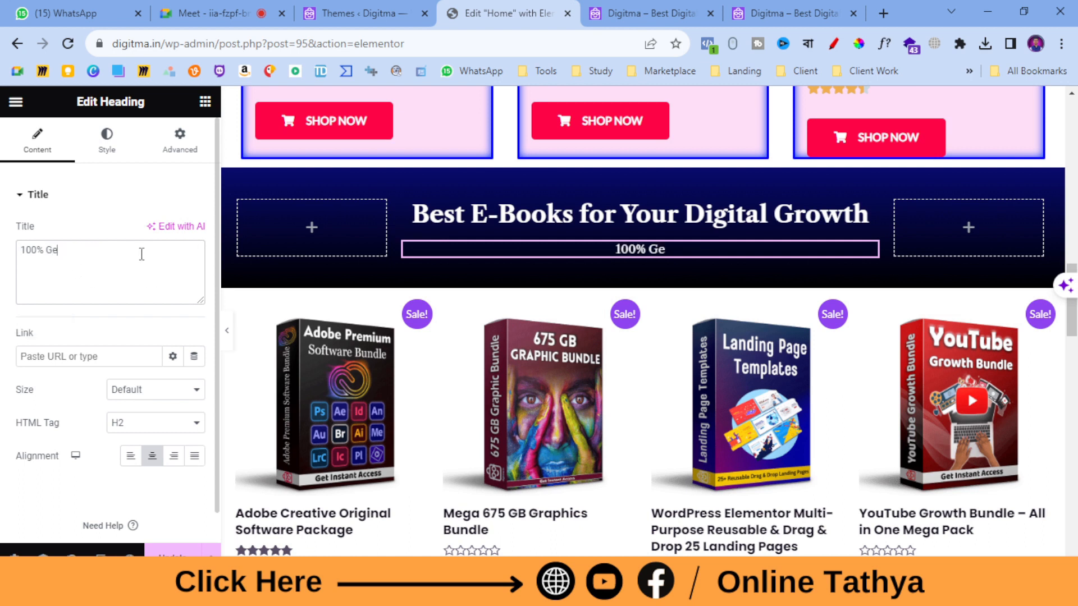
{"action": "type", "text": "nuine"}
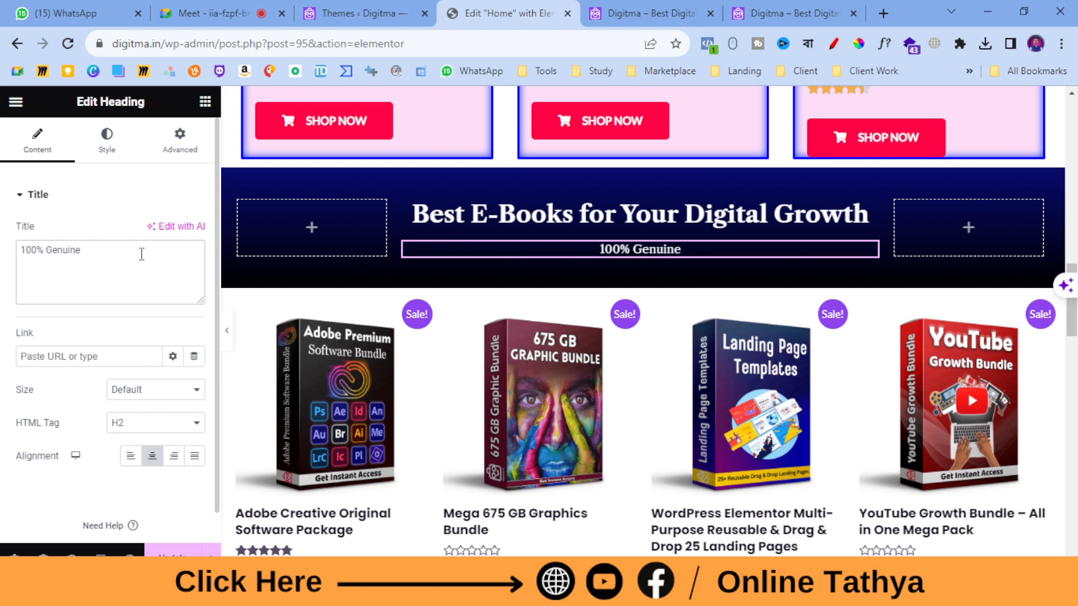
{"action": "type", "text": "E"}
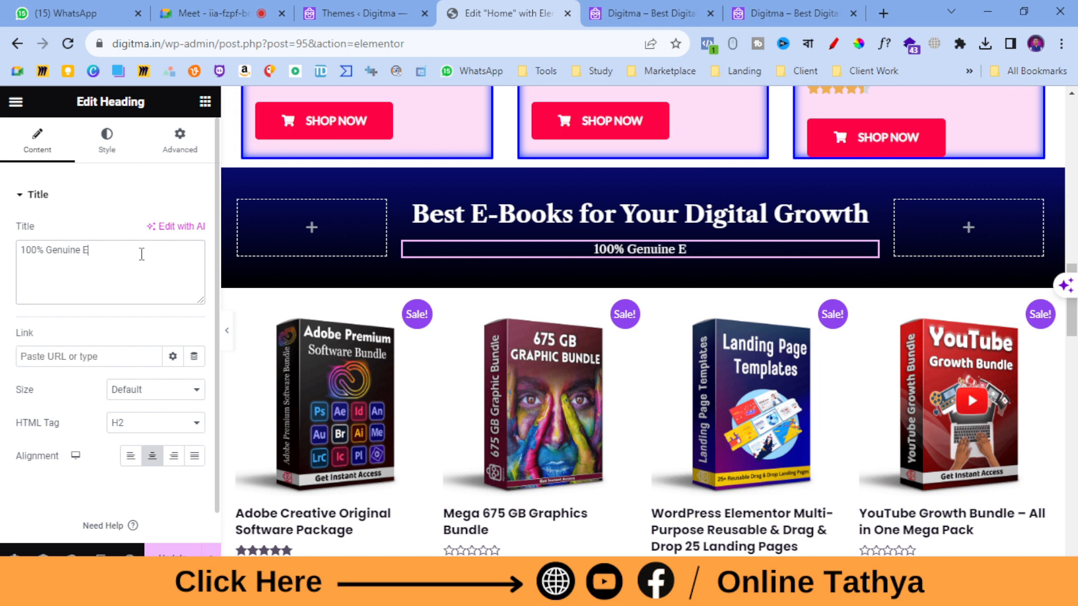
{"action": "type", "text": "-Books"}
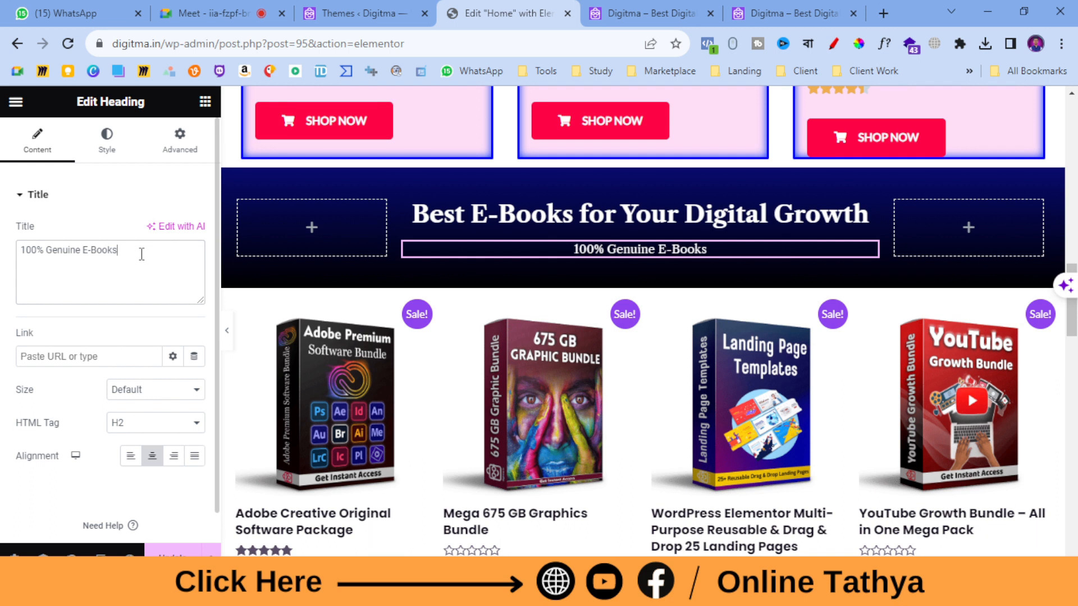
- Extend the banner subheading to "100% 5 Pages Genuine E-Books for your Digital Growth Mindset" and update the page
{"action": "left_click", "coordinate": [79, 251]}
{"action": "left_click", "coordinate": [49, 251]}
{"action": "type", "text": "5 Pages"}
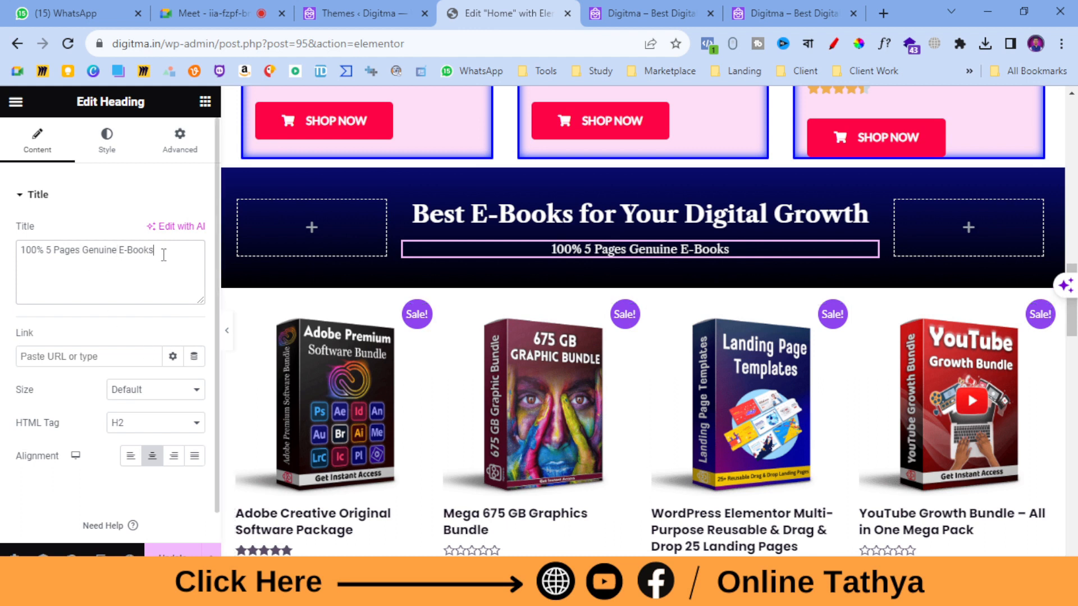
{"action": "type", "text": "Gr"}
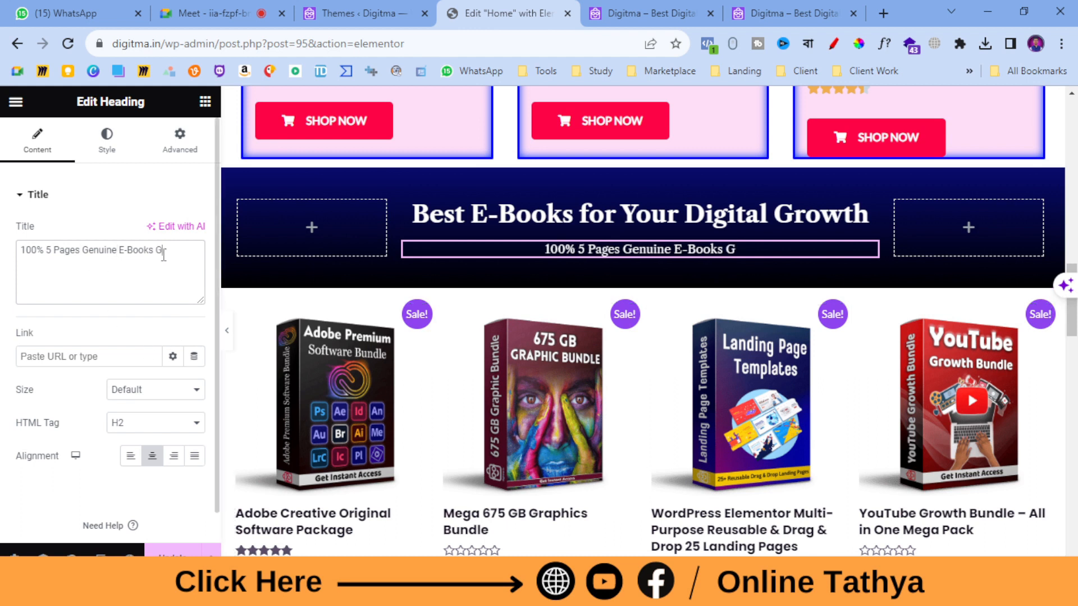
{"action": "type", "text": "owth"}
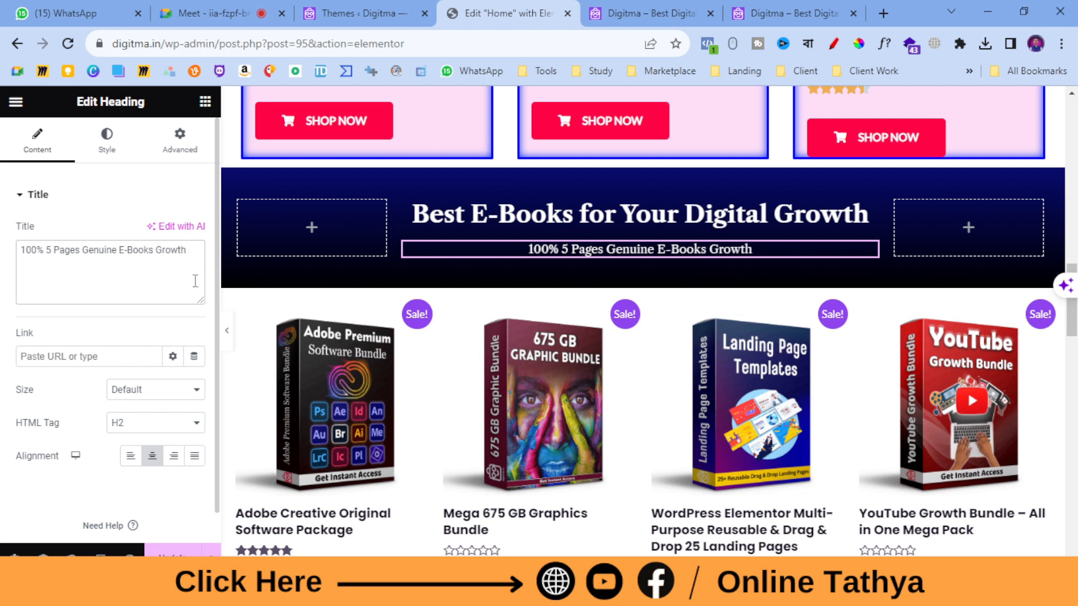
{"action": "type", "text": "for "}
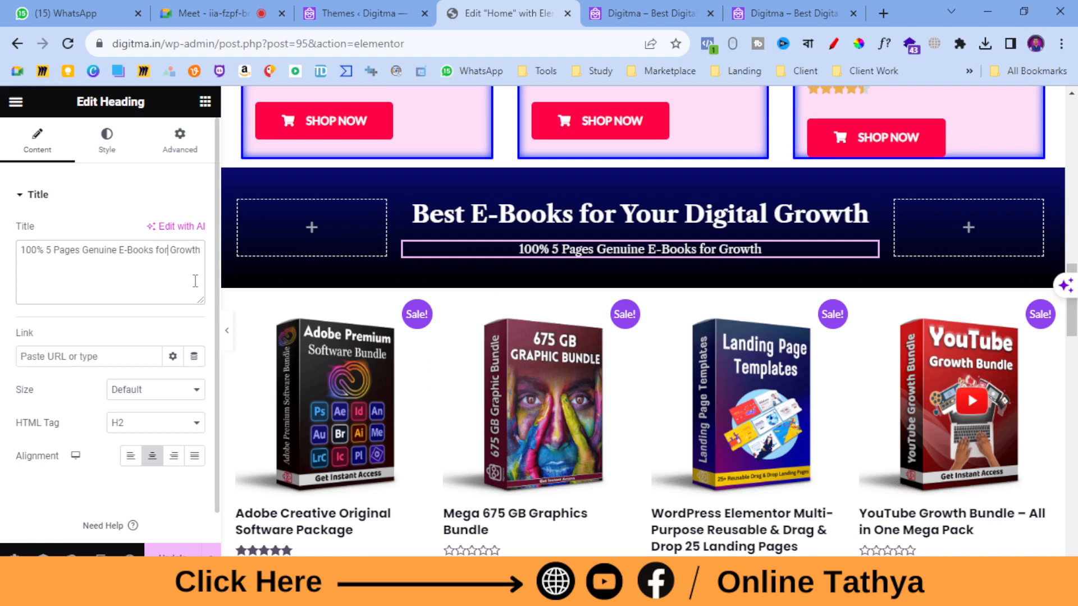
{"action": "type", "text": "youru"}
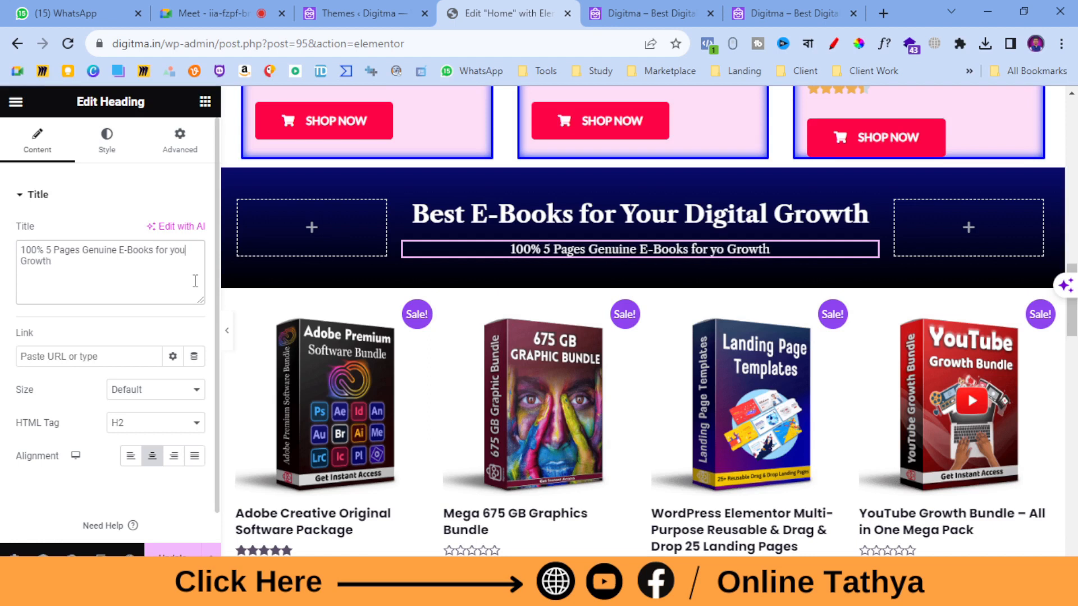
{"action": "key", "text": "BackSpace"}
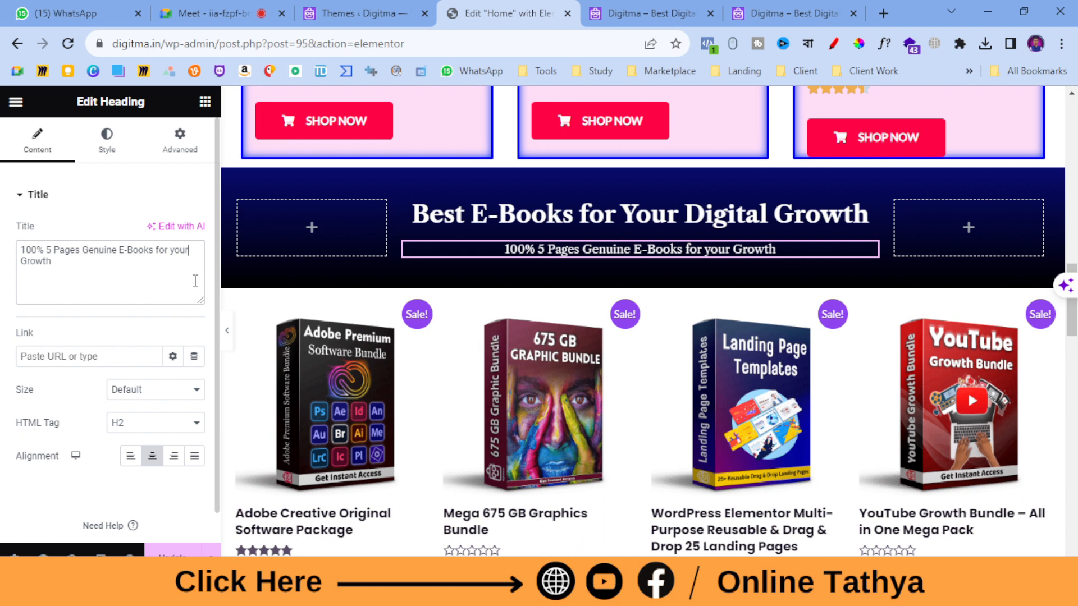
{"action": "type", "text": "Digital Growth"}
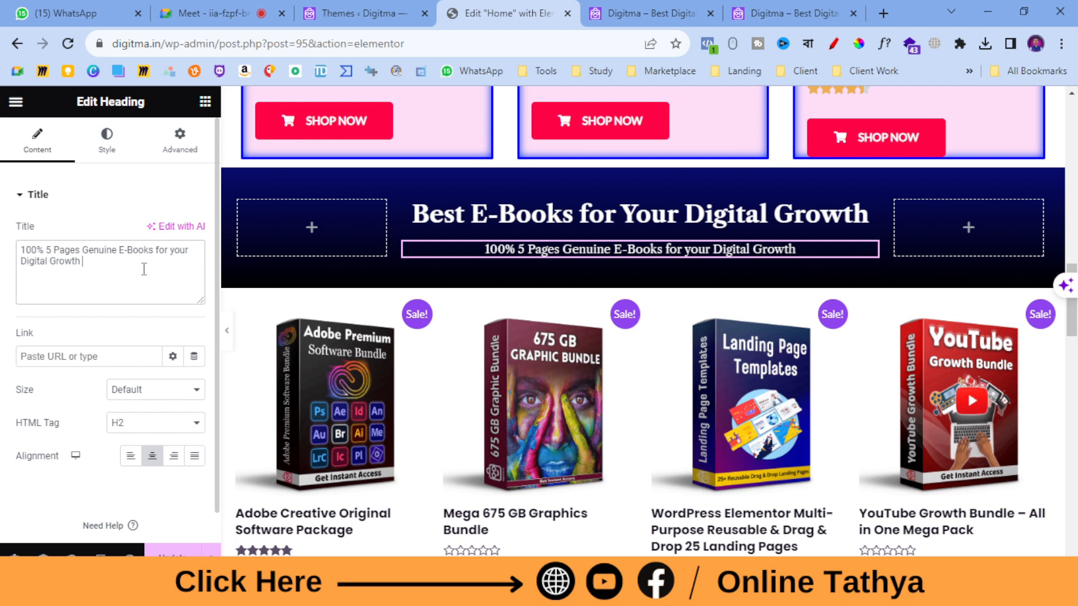
{"action": "type", "text": " Mindset"}
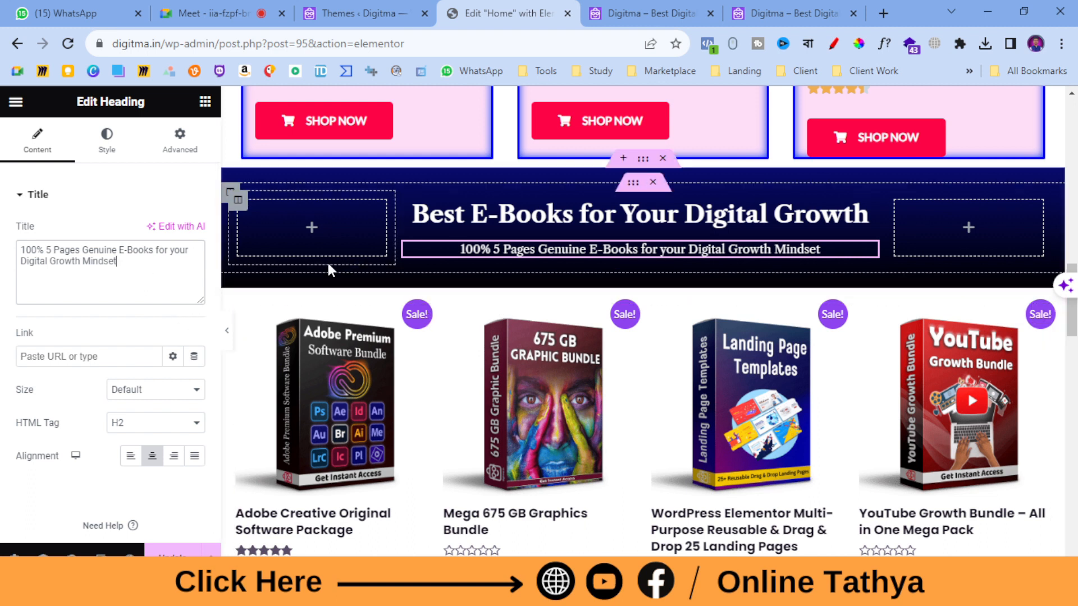
{"action": "left_click", "coordinate": [187, 550]}
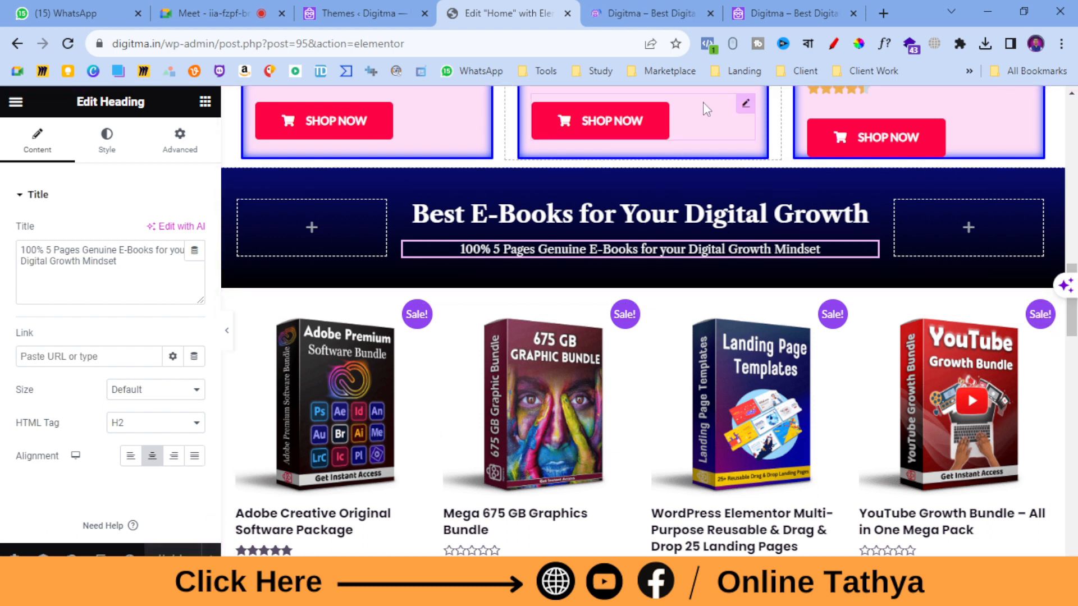
- Change the first gradient colour of the Best E-Books banner section's background to bright blue #0008FF
{"action": "left_click", "coordinate": [644, 162]}
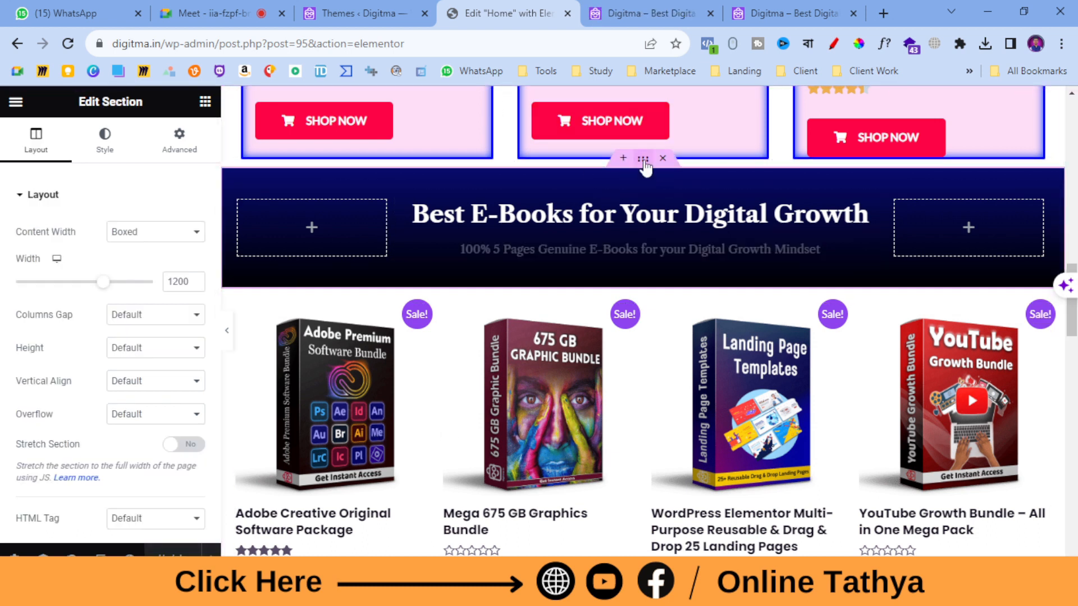
{"action": "left_click", "coordinate": [104, 145]}
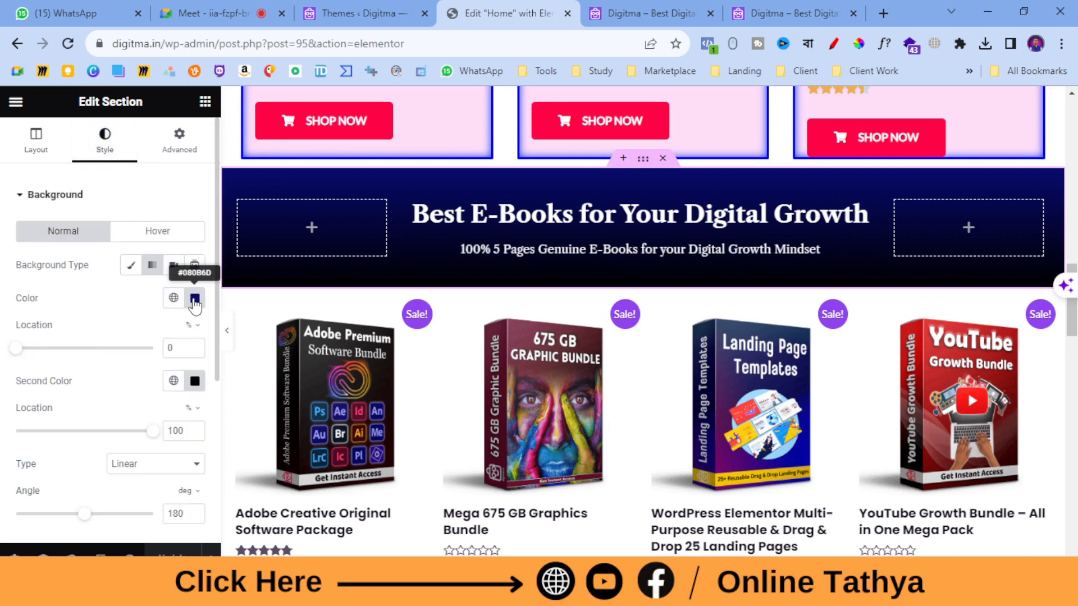
{"action": "left_click", "coordinate": [195, 298]}
{"action": "left_click", "coordinate": [281, 365]}
{"action": "left_click_drag", "start_coordinate": [277, 366], "coordinate": [296, 340]}
{"action": "left_click", "coordinate": [3, 381]}
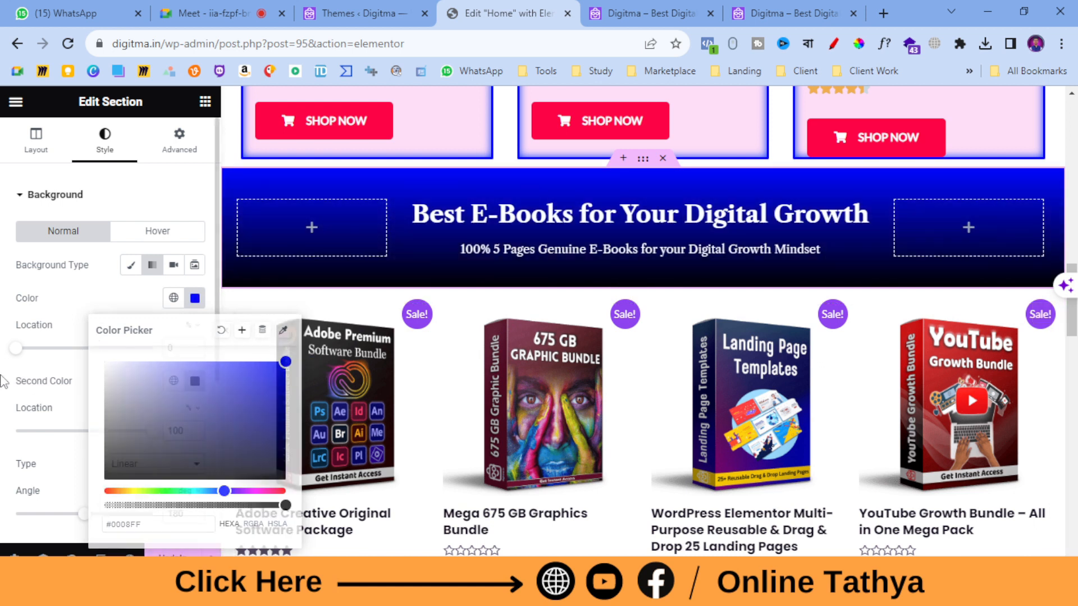
- Set the banner gradient's second colour to a bright blue-violet and update the page
{"action": "left_click", "coordinate": [195, 381]}
{"action": "left_click", "coordinate": [251, 307]}
{"action": "left_click_drag", "start_coordinate": [264, 216], "coordinate": [288, 169]}
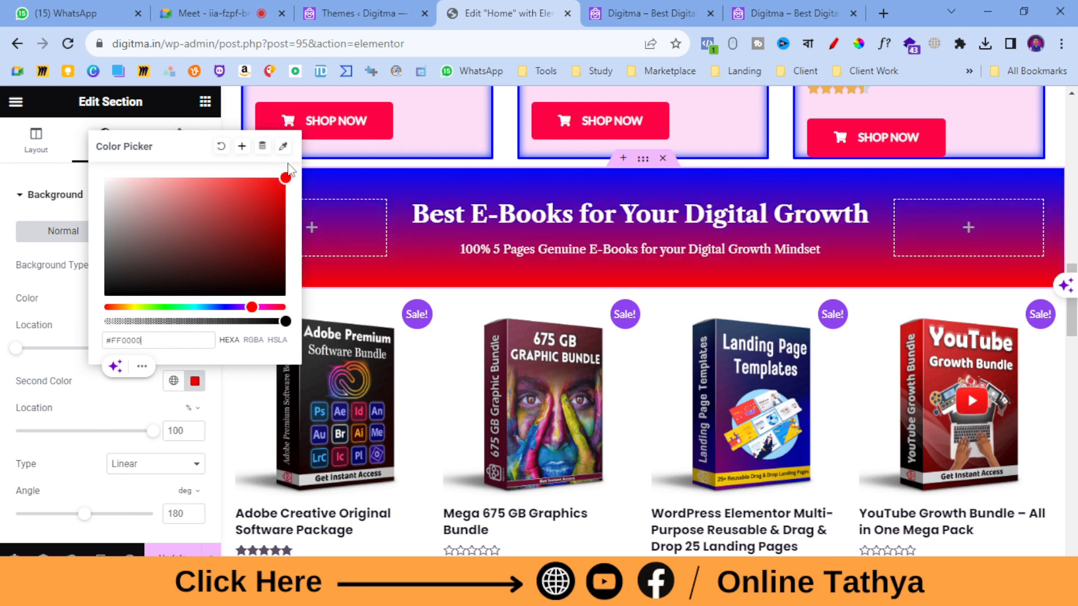
{"action": "mouse_move", "coordinate": [251, 309]}
{"action": "left_mouse_down"}
{"action": "mouse_move", "coordinate": [230, 308]}
{"action": "mouse_move", "coordinate": [251, 312]}
{"action": "mouse_move", "coordinate": [238, 322]}
{"action": "left_mouse_up"}
{"action": "left_click", "coordinate": [2, 368]}
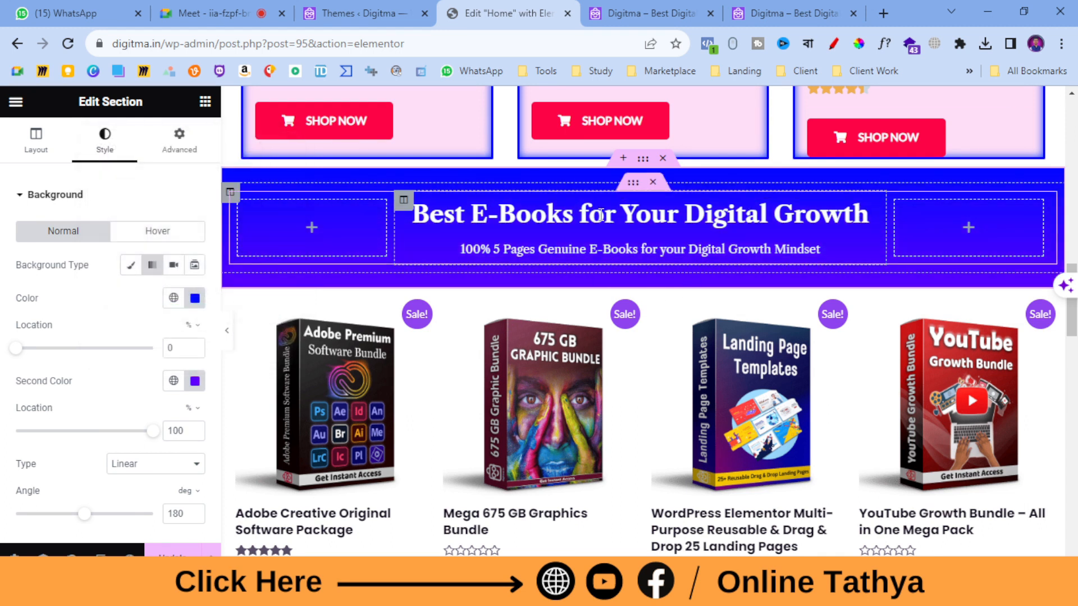
{"action": "left_click", "coordinate": [173, 552]}
- Reload the home page preview and examine the Best E-Books banner along with the surrounding product and testimonial sections
{"action": "scroll", "coordinate": [620, 387], "scroll_direction": "down", "scroll_amount": 3}
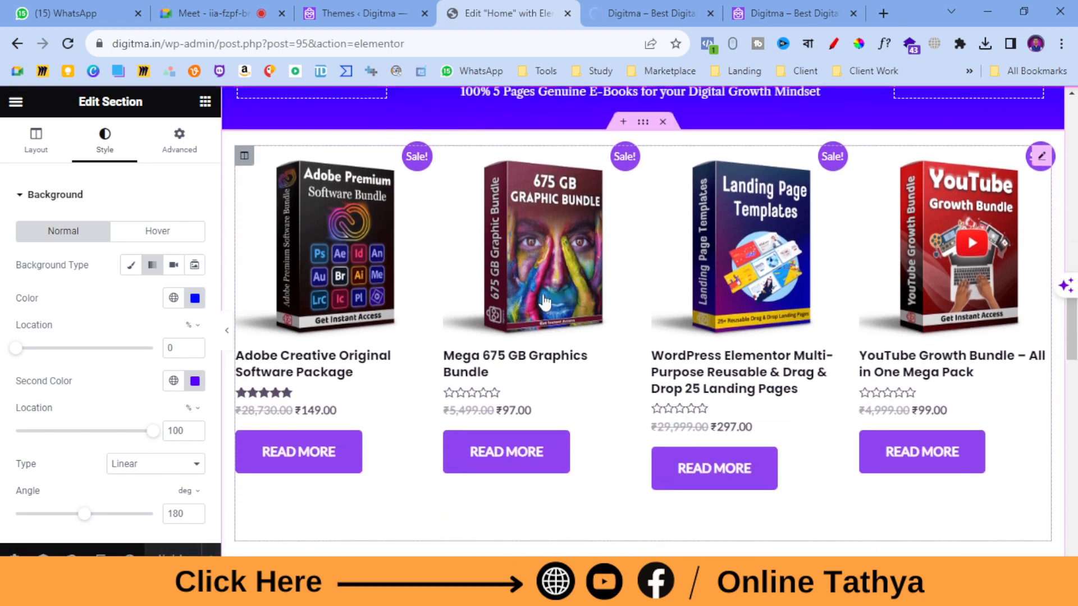
{"action": "scroll", "coordinate": [806, 254], "scroll_direction": "up", "scroll_amount": 7}
{"action": "scroll", "coordinate": [793, 268], "scroll_direction": "up", "scroll_amount": 7}
{"action": "scroll", "coordinate": [793, 267], "scroll_direction": "down", "scroll_amount": 4}
{"action": "left_click", "coordinate": [645, 13]}
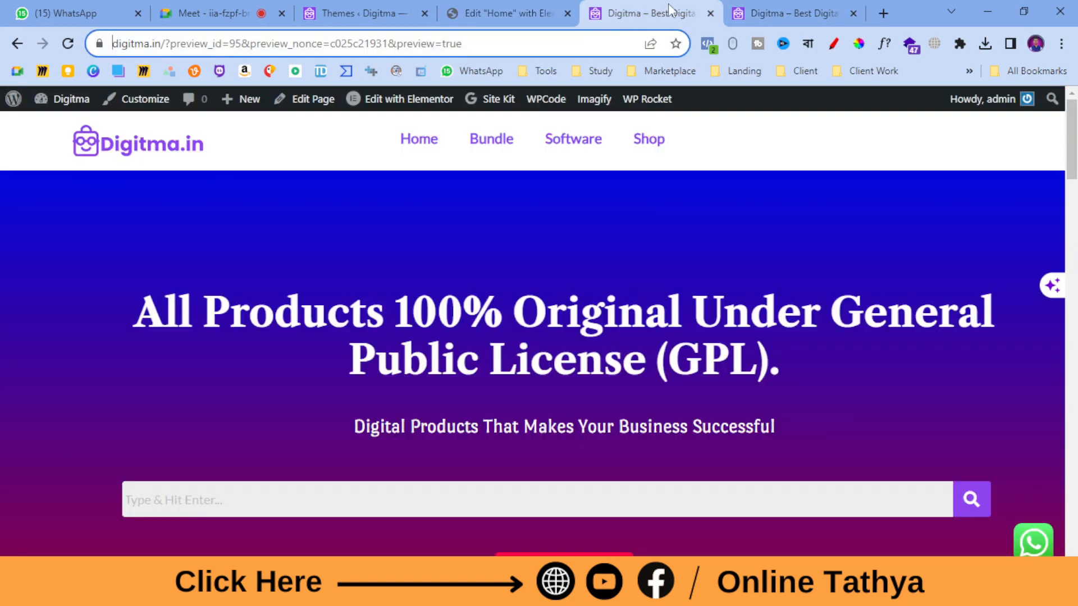
{"action": "left_click", "coordinate": [68, 43]}
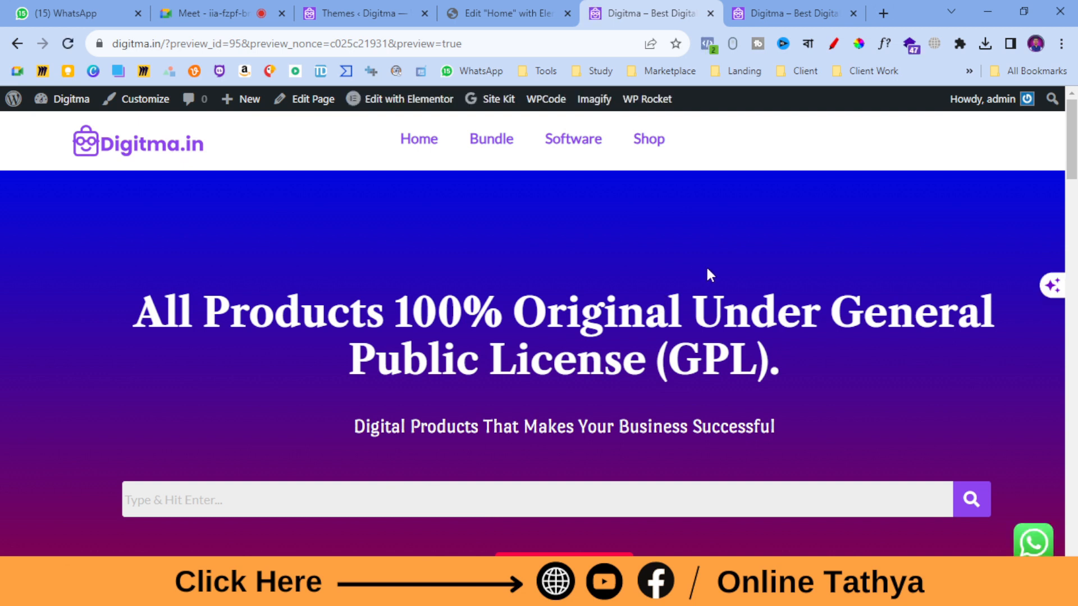
{"action": "scroll", "coordinate": [706, 277], "scroll_direction": "down", "scroll_amount": 6}
{"action": "scroll", "coordinate": [711, 275], "scroll_direction": "up", "scroll_amount": 2}
{"action": "scroll", "coordinate": [711, 276], "scroll_direction": "down", "scroll_amount": 13}
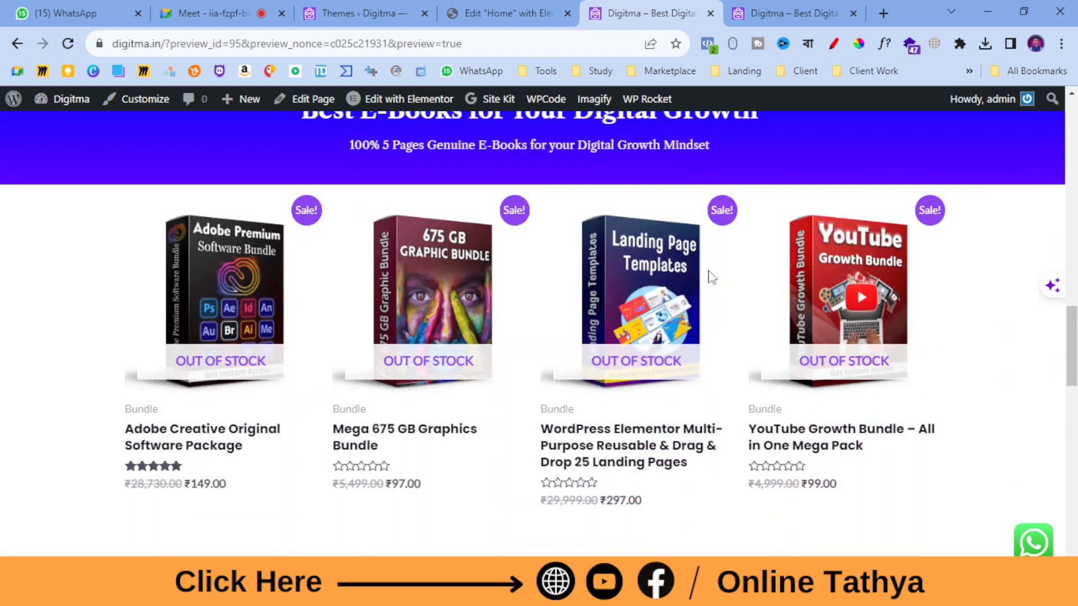
{"action": "scroll", "coordinate": [711, 276], "scroll_direction": "up", "scroll_amount": 6}
{"action": "scroll", "coordinate": [535, 334], "scroll_direction": "up", "scroll_amount": 1}
{"action": "scroll", "coordinate": [477, 331], "scroll_direction": "up", "scroll_amount": 2}
{"action": "scroll", "coordinate": [416, 327], "scroll_direction": "down", "scroll_amount": 3}
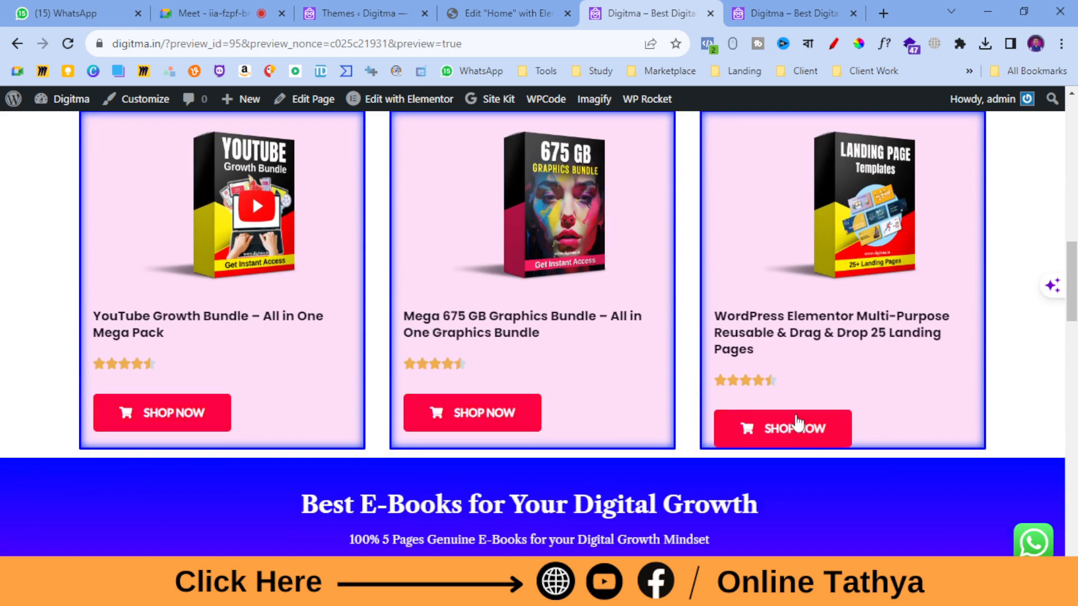
{"action": "scroll", "coordinate": [786, 421], "scroll_direction": "down", "scroll_amount": 4}
{"action": "scroll", "coordinate": [779, 416], "scroll_direction": "down", "scroll_amount": 8}
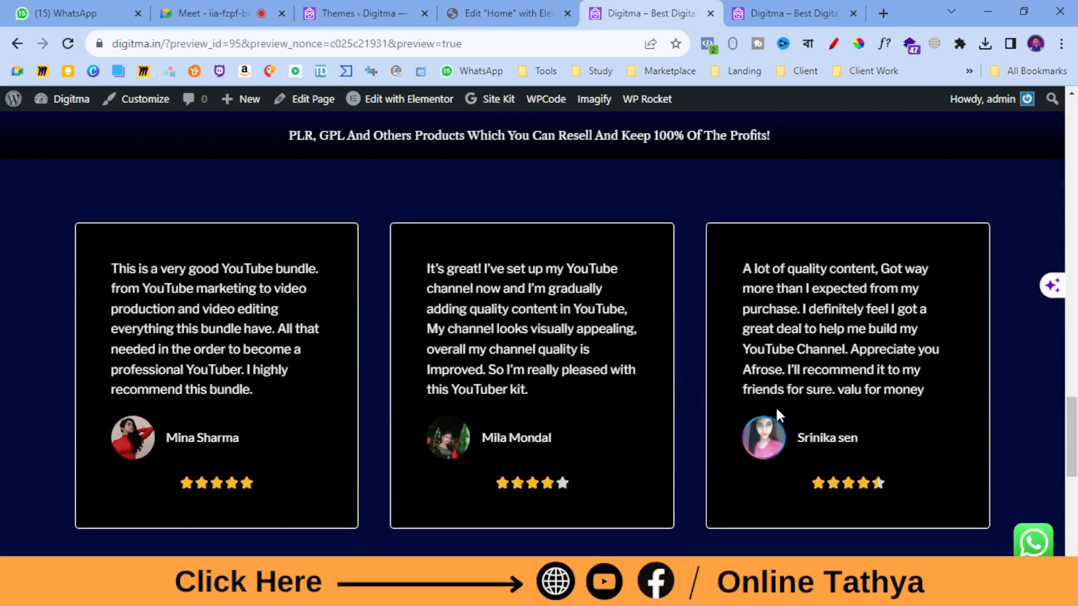
{"action": "scroll", "coordinate": [692, 428], "scroll_direction": "up", "scroll_amount": 8}
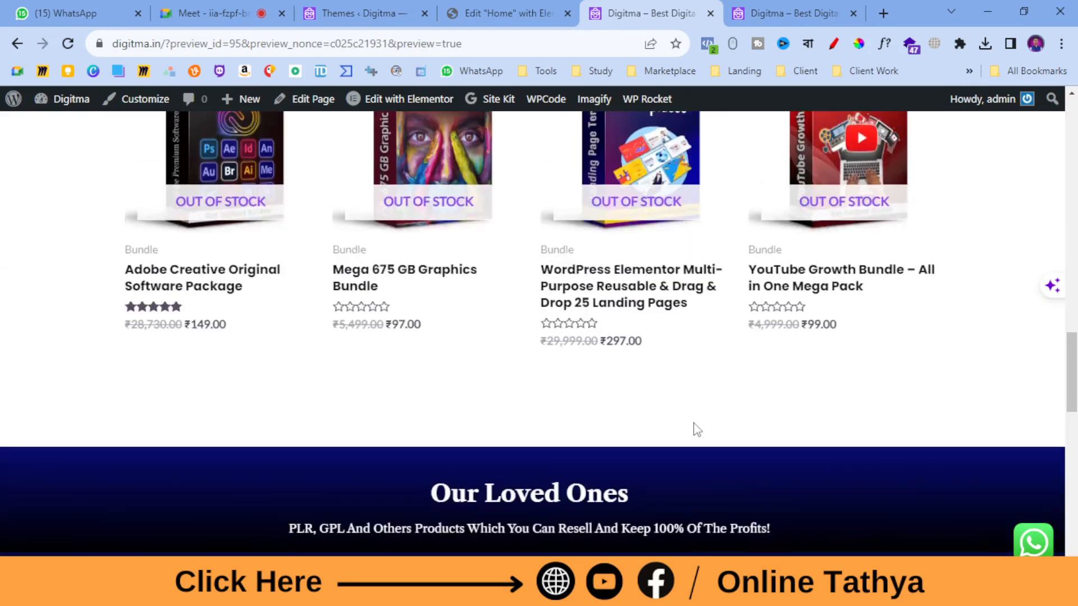
{"action": "scroll", "coordinate": [693, 428], "scroll_direction": "up", "scroll_amount": 4}
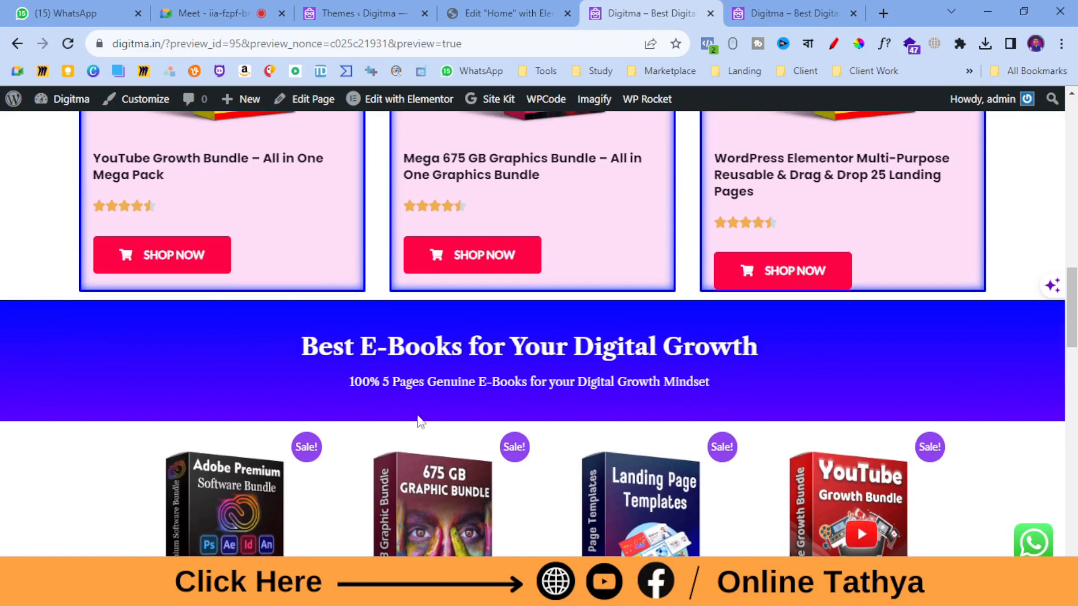
{"action": "scroll", "coordinate": [418, 421], "scroll_direction": "down", "scroll_amount": 7}
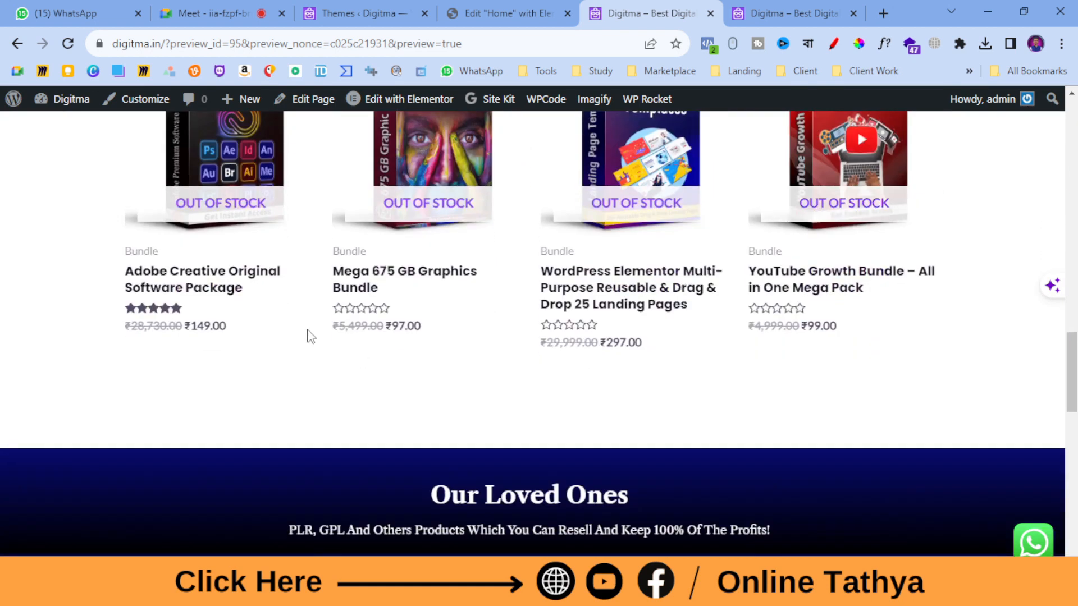
{"action": "scroll", "coordinate": [745, 236], "scroll_direction": "up", "scroll_amount": 10}
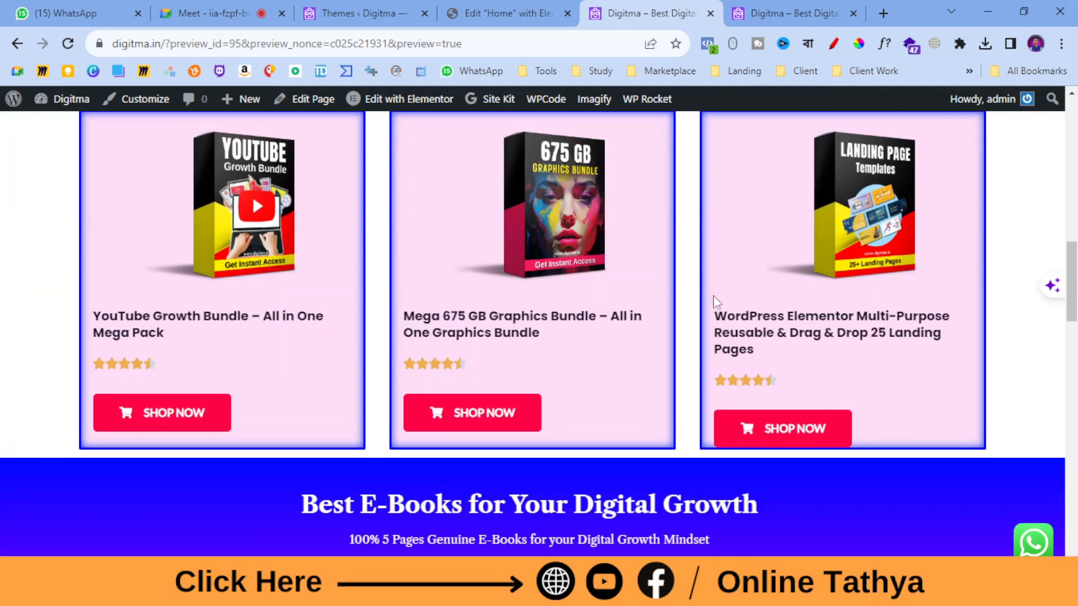
{"action": "scroll", "coordinate": [716, 302], "scroll_direction": "up", "scroll_amount": 8}
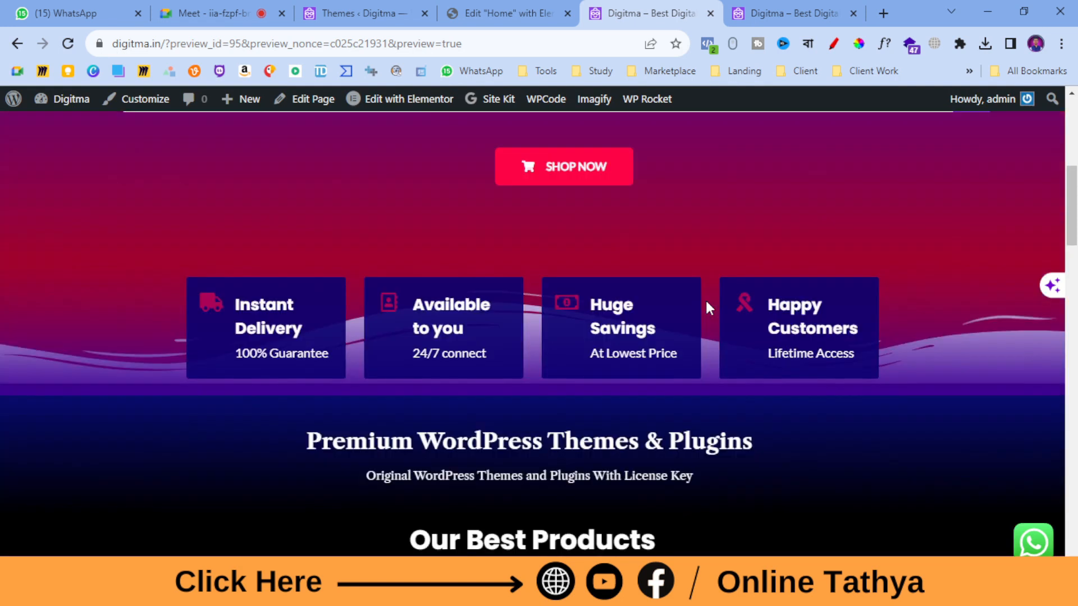
{"action": "scroll", "coordinate": [705, 299], "scroll_direction": "up", "scroll_amount": 5}
{"action": "scroll", "coordinate": [633, 217], "scroll_direction": "down", "scroll_amount": 11}
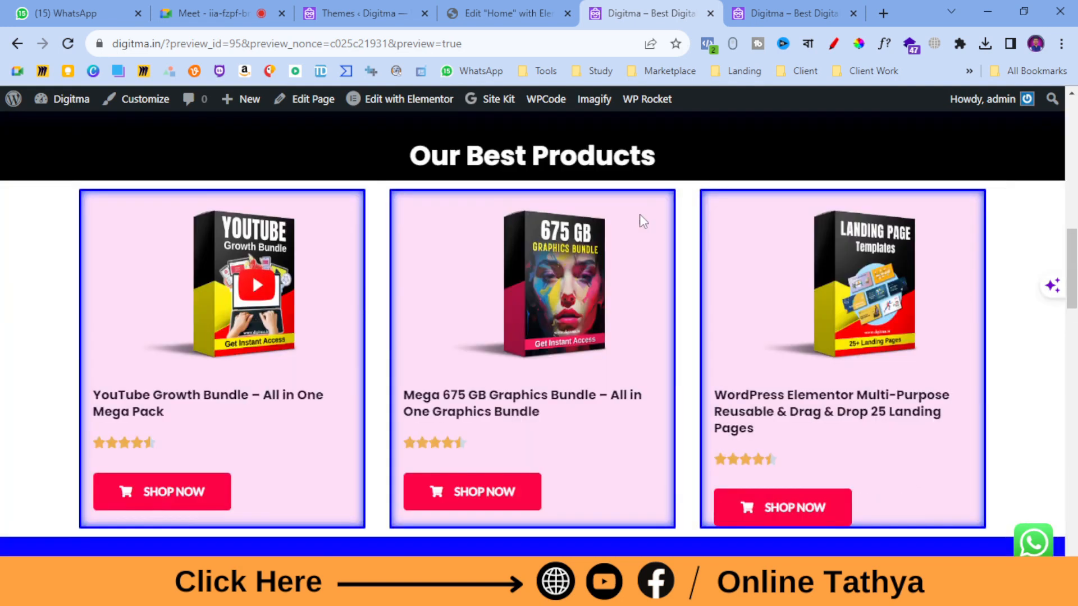
{"action": "scroll", "coordinate": [642, 221], "scroll_direction": "down", "scroll_amount": 7}
{"action": "left_click", "coordinate": [220, 5]}
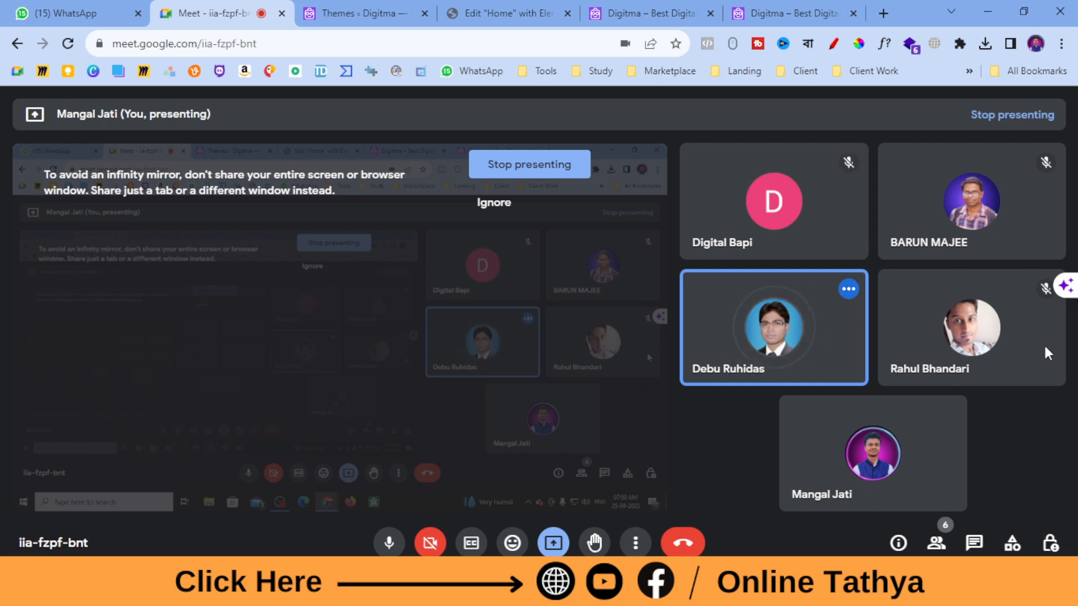
{"action": "left_click", "coordinate": [539, 8]}
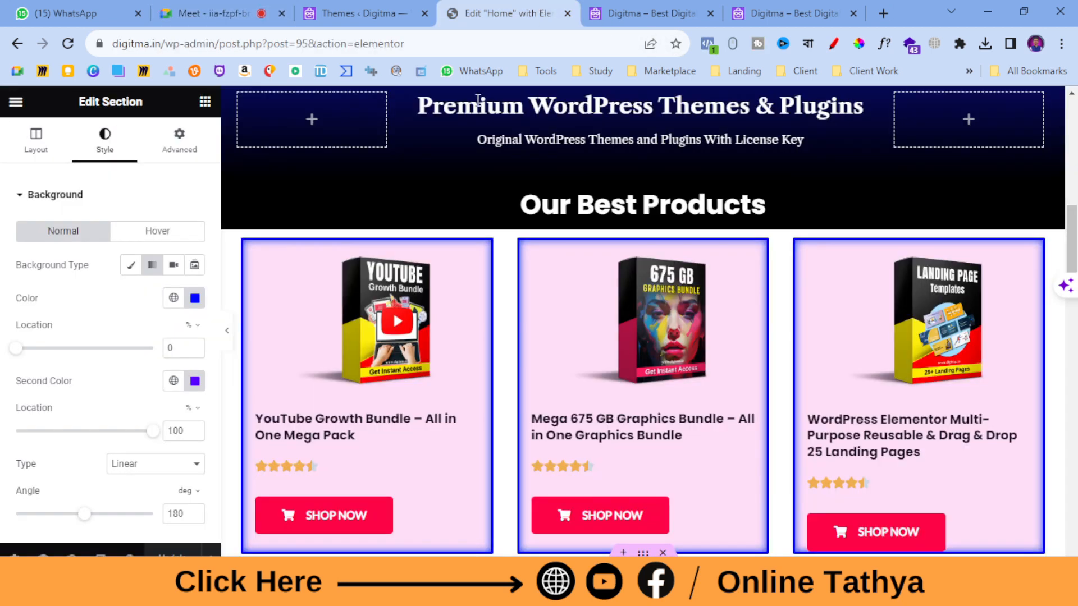
{"action": "scroll", "coordinate": [348, 317], "scroll_direction": "down", "scroll_amount": 3}
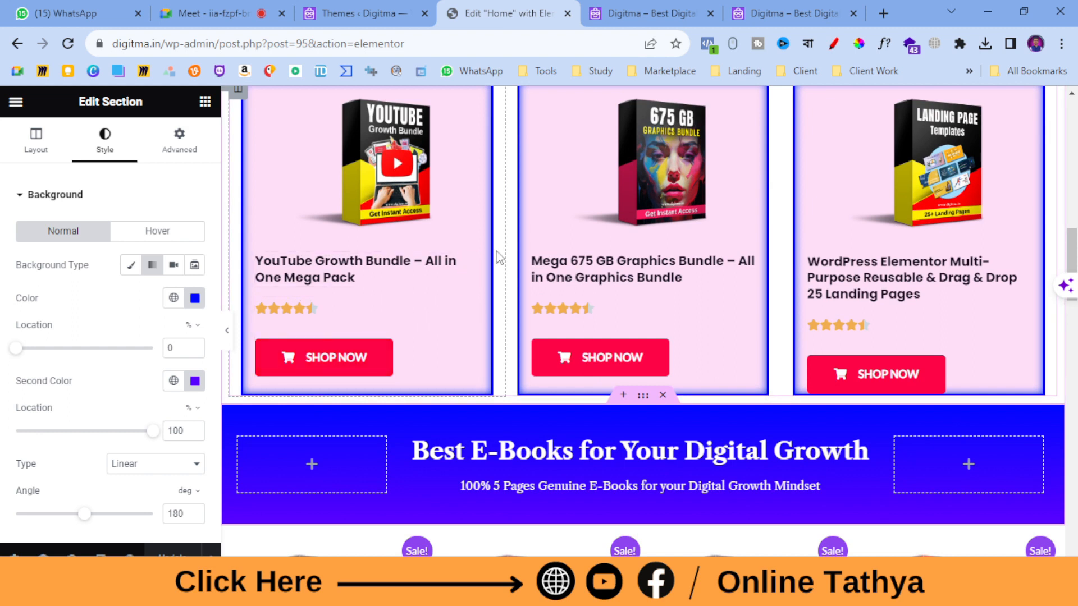
- Open the YouTube Growth Bundle product page from its card in the home page preview and examine its price and feature list
{"action": "left_click", "coordinate": [646, 13]}
{"action": "scroll", "coordinate": [171, 365], "scroll_direction": "up", "scroll_amount": 3}
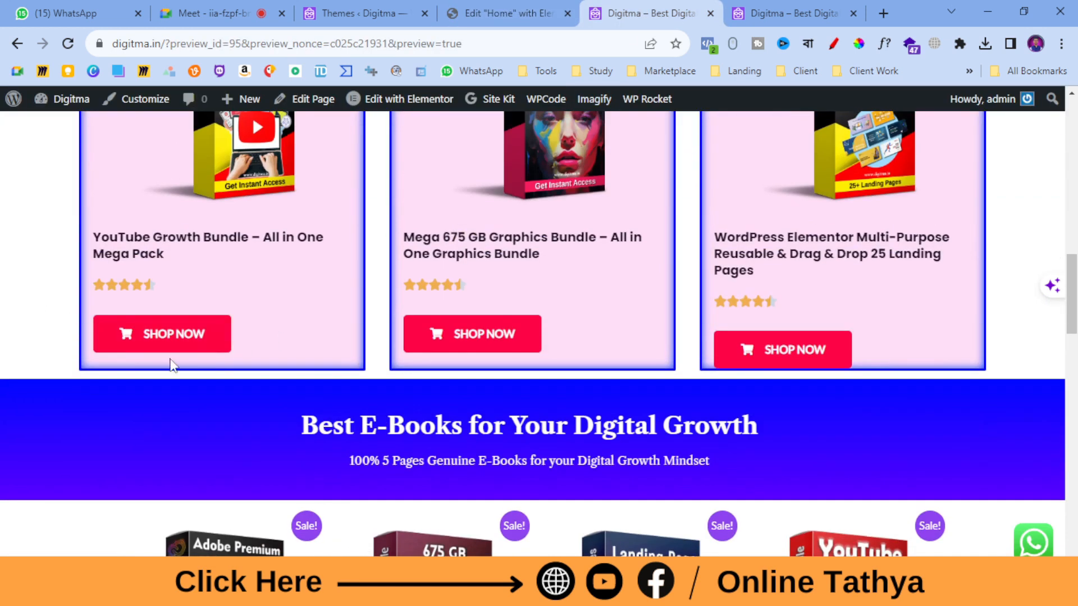
{"action": "scroll", "coordinate": [144, 350], "scroll_direction": "up", "scroll_amount": 3}
{"action": "left_click", "coordinate": [146, 501]}
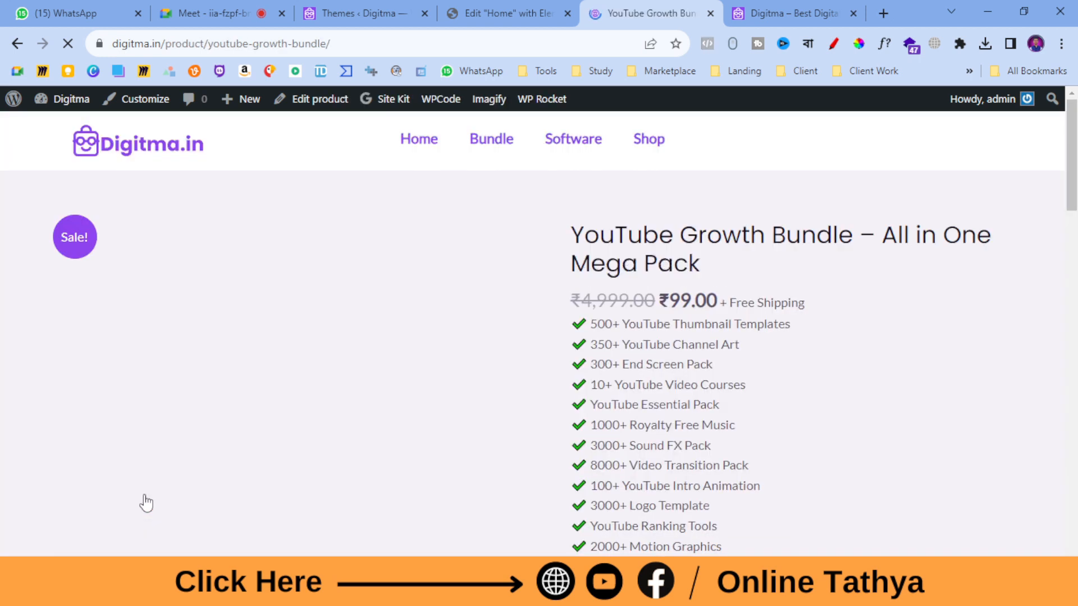
{"action": "scroll", "coordinate": [619, 191], "scroll_direction": "down", "scroll_amount": 2}
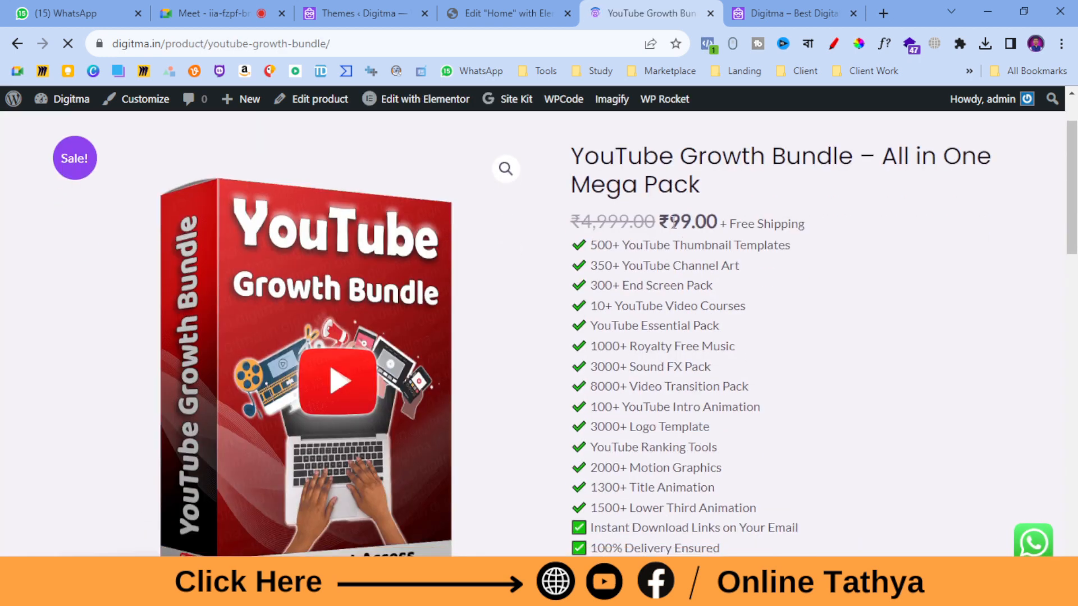
{"action": "scroll", "coordinate": [691, 230], "scroll_direction": "down", "scroll_amount": 4}
{"action": "scroll", "coordinate": [550, 410], "scroll_direction": "up", "scroll_amount": 10}
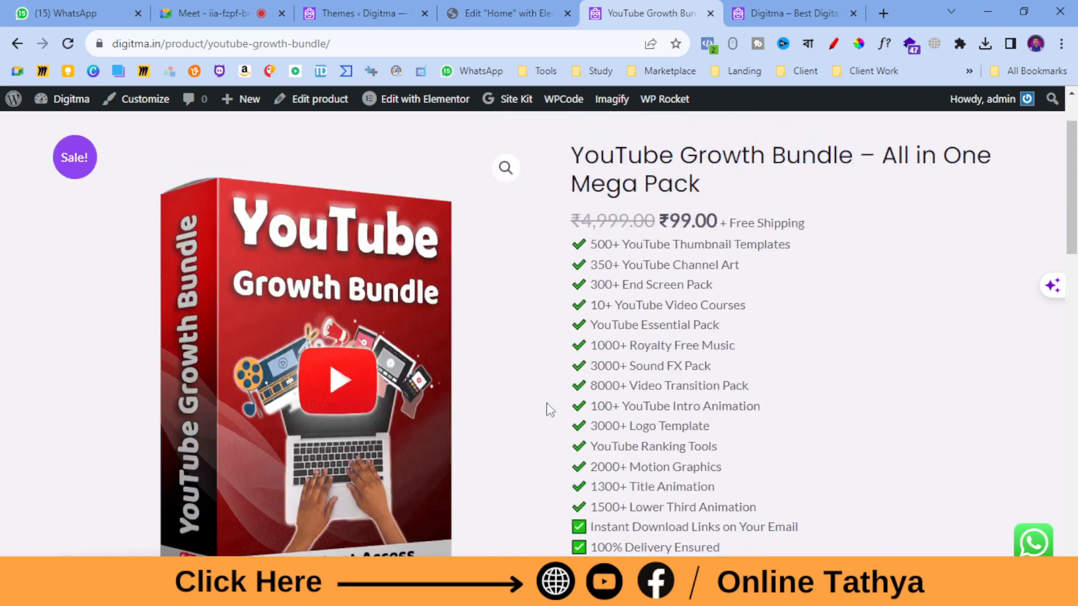
- Return to the page editor, try a Heading widget below the YouTube Growth Bundle card's star rating, and delete it
{"action": "left_click", "coordinate": [508, 13]}
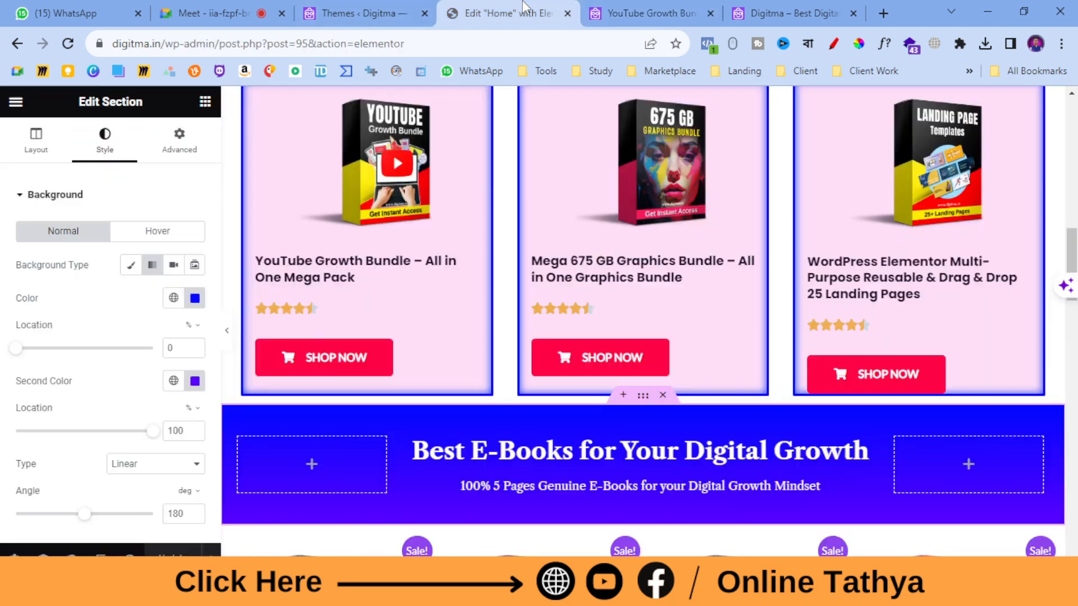
{"action": "left_click", "coordinate": [206, 103]}
{"action": "left_click_drag", "start_coordinate": [156, 346], "coordinate": [287, 321]}
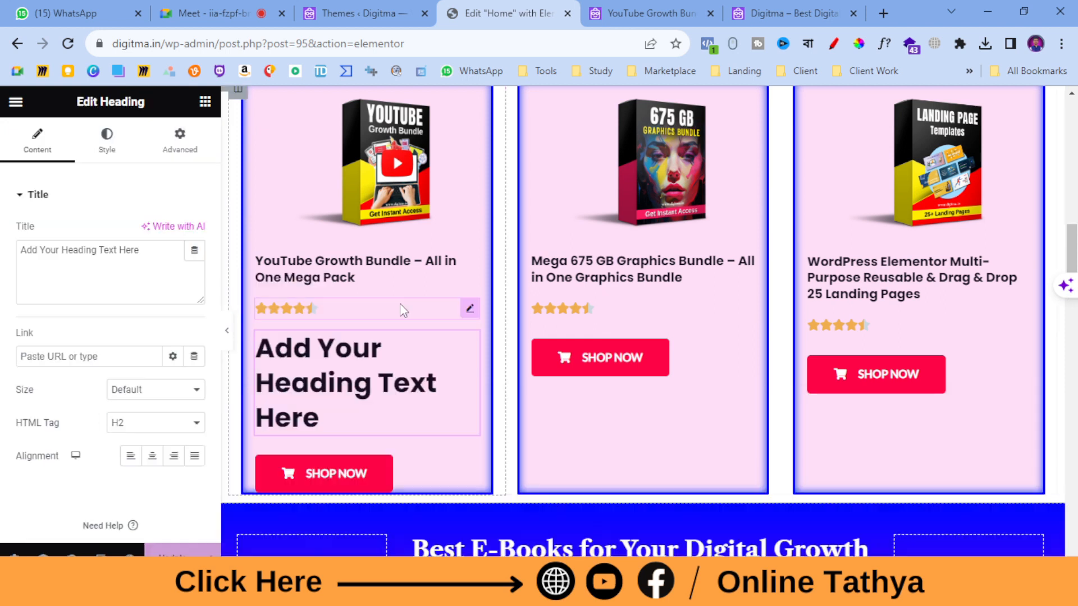
{"action": "scroll", "coordinate": [399, 303], "scroll_direction": "down", "scroll_amount": 10}
{"action": "scroll", "coordinate": [351, 359], "scroll_direction": "up", "scroll_amount": 5}
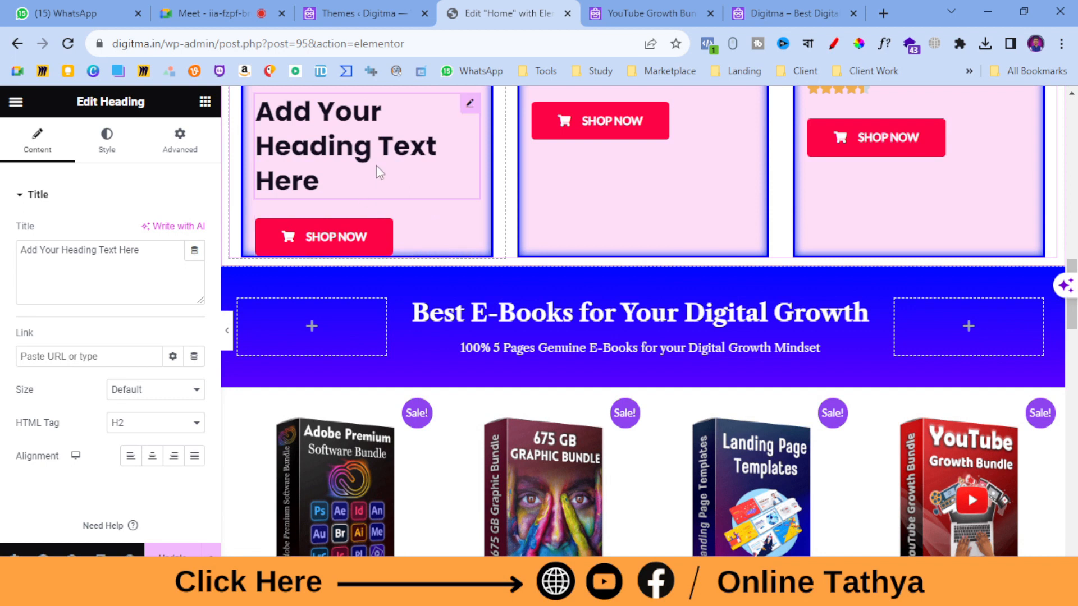
{"action": "right_click", "coordinate": [472, 112]}
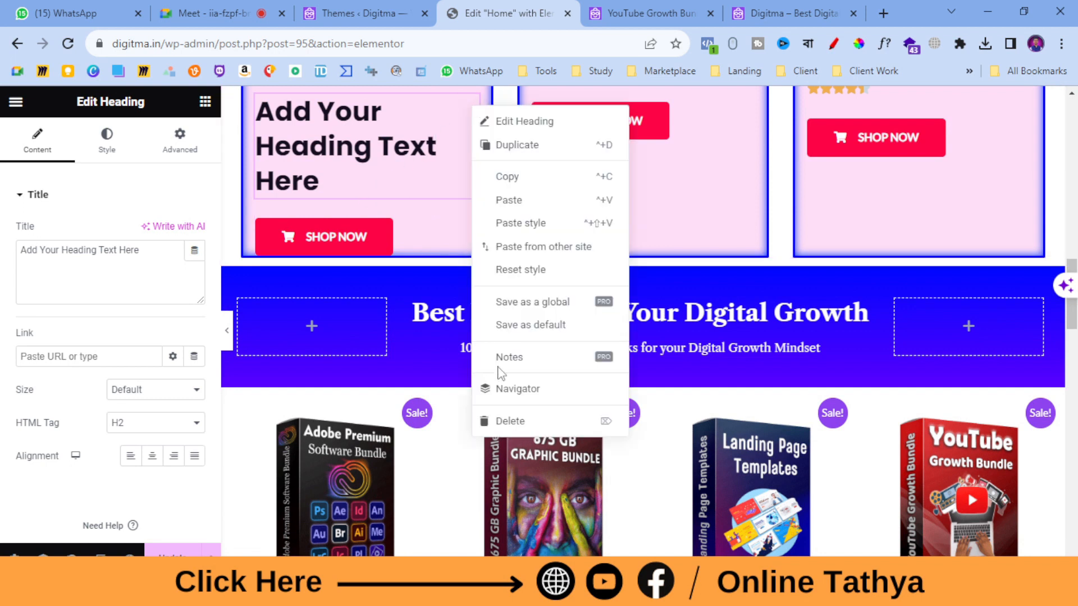
{"action": "left_click", "coordinate": [497, 422]}
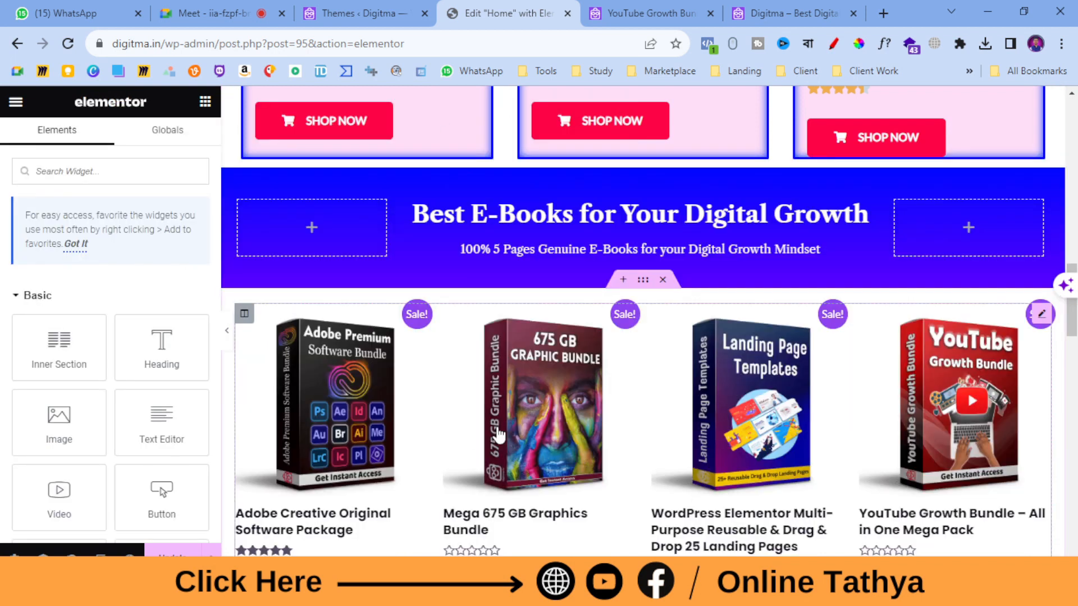
- Search the widgets for "price" and add a Pricing Table between the star rating and shop button of the YouTube Growth Bundle card
{"action": "left_click", "coordinate": [109, 179]}
{"action": "type", "text": "price"}
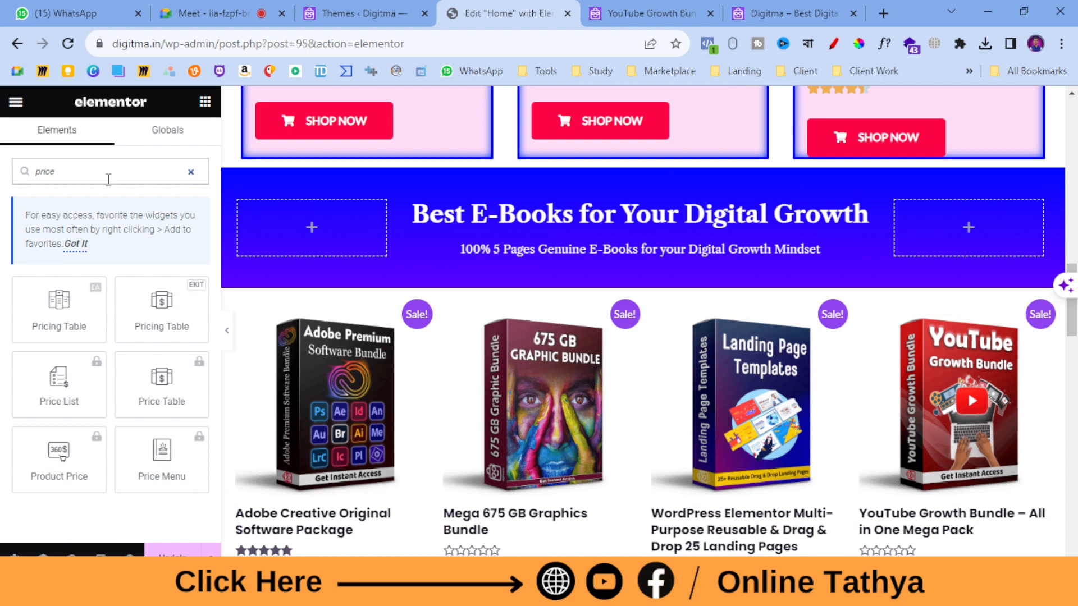
{"action": "left_click_drag", "start_coordinate": [62, 321], "coordinate": [58, 443]}
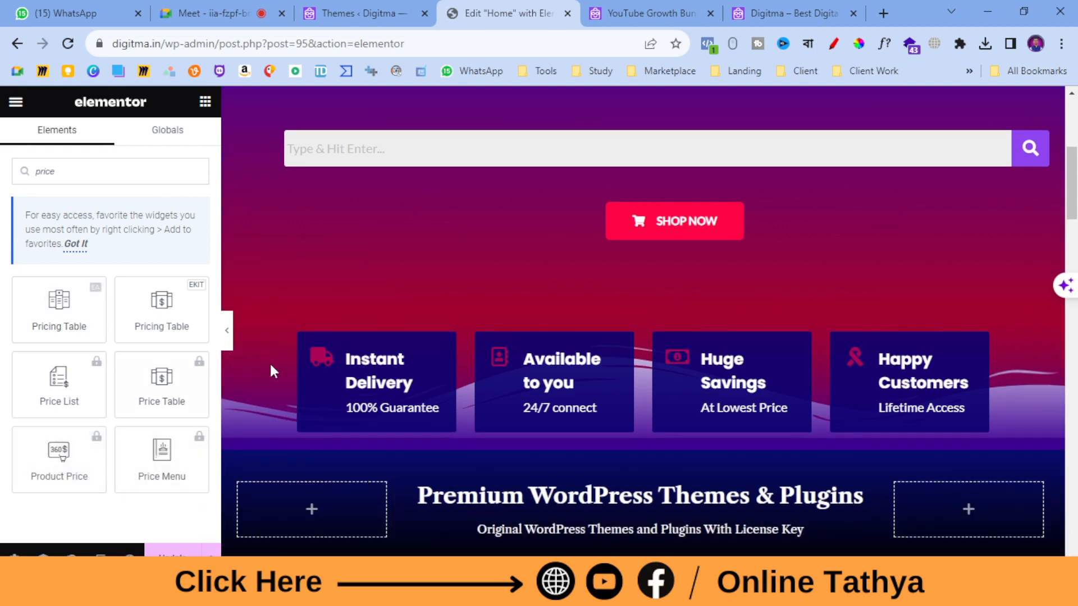
{"action": "scroll", "coordinate": [383, 317], "scroll_direction": "down", "scroll_amount": 10}
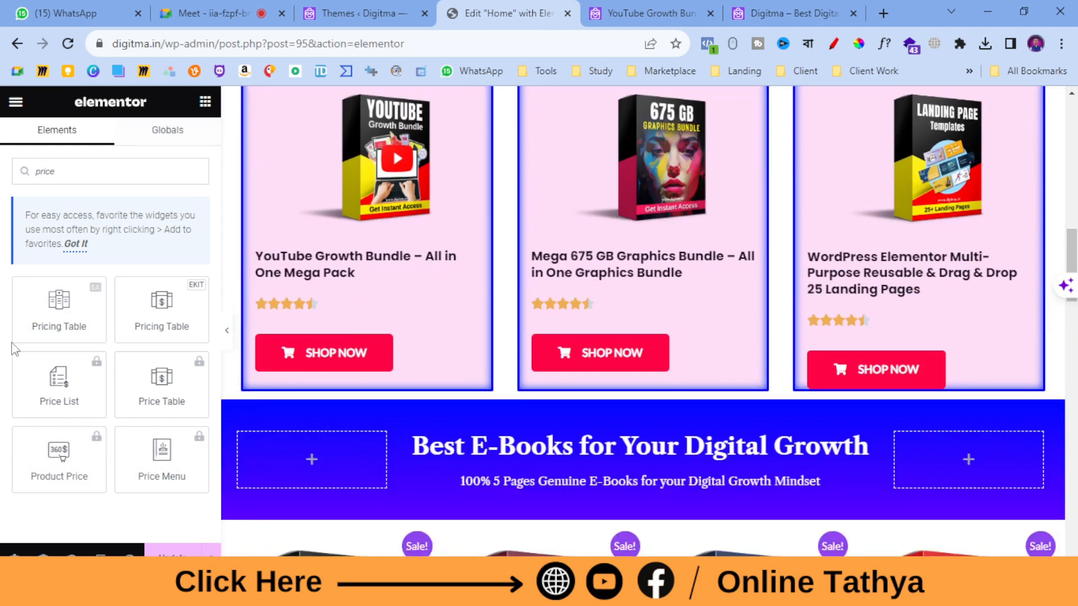
{"action": "left_click_drag", "start_coordinate": [61, 304], "coordinate": [318, 314]}
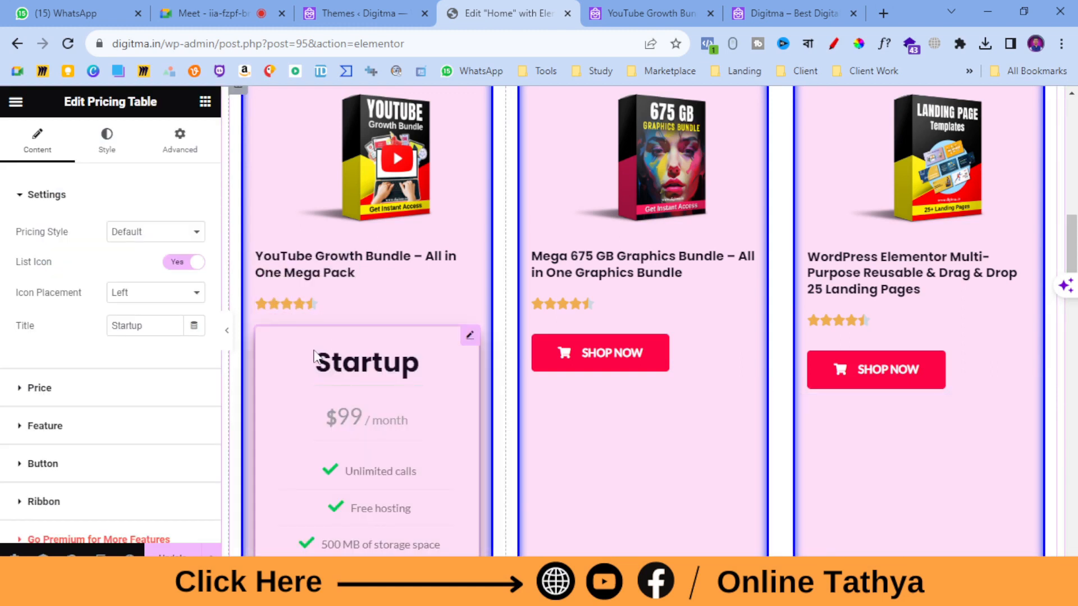
- Delete the Pricing Table from the YouTube Growth Bundle card
{"action": "scroll", "coordinate": [314, 352], "scroll_direction": "down", "scroll_amount": 3}
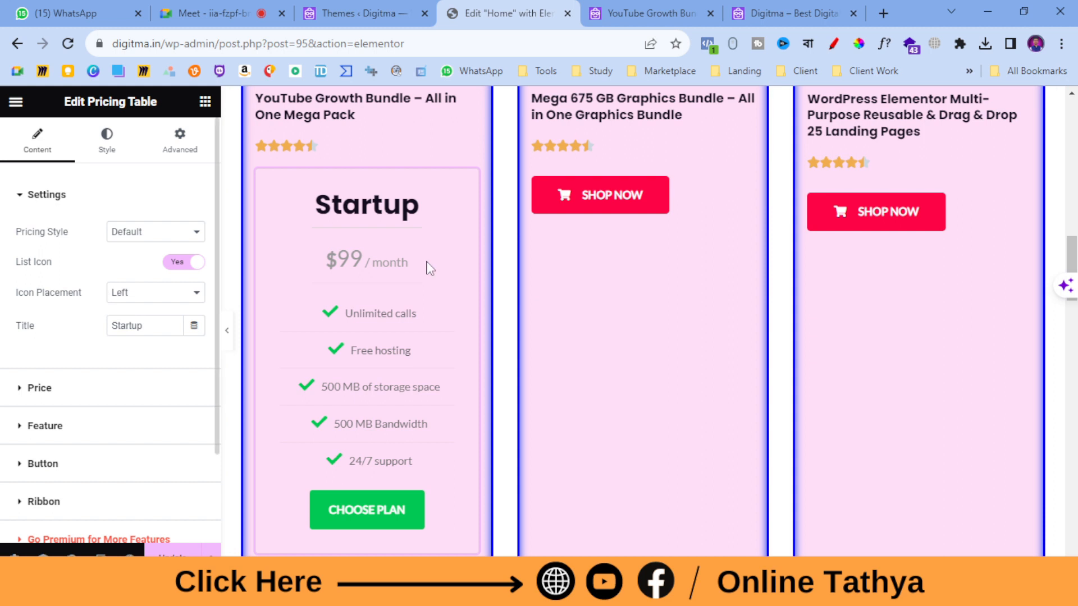
{"action": "right_click", "coordinate": [470, 177]}
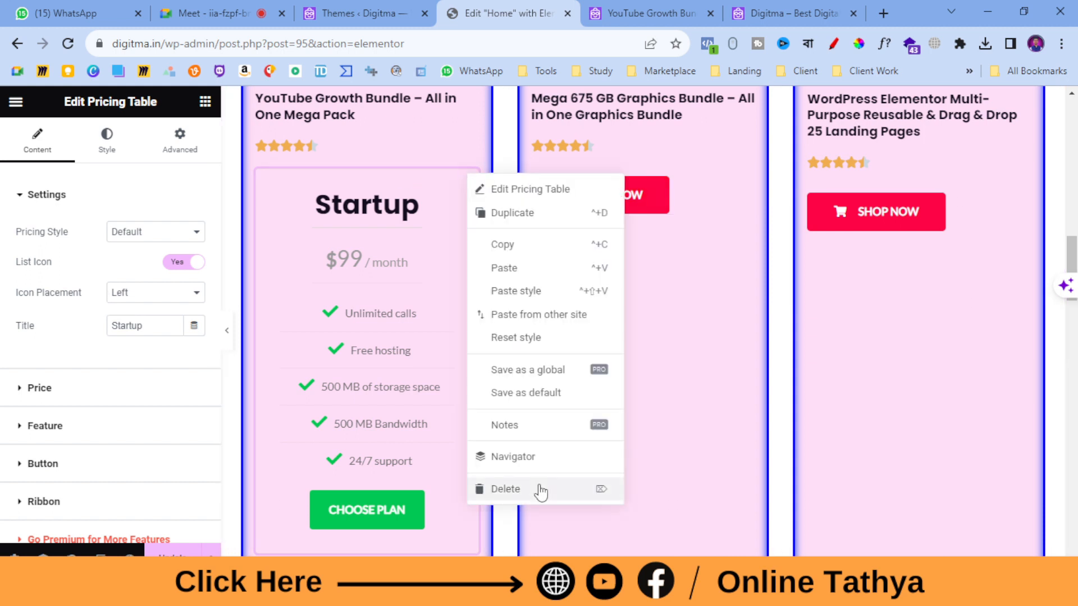
{"action": "left_click", "coordinate": [540, 491]}
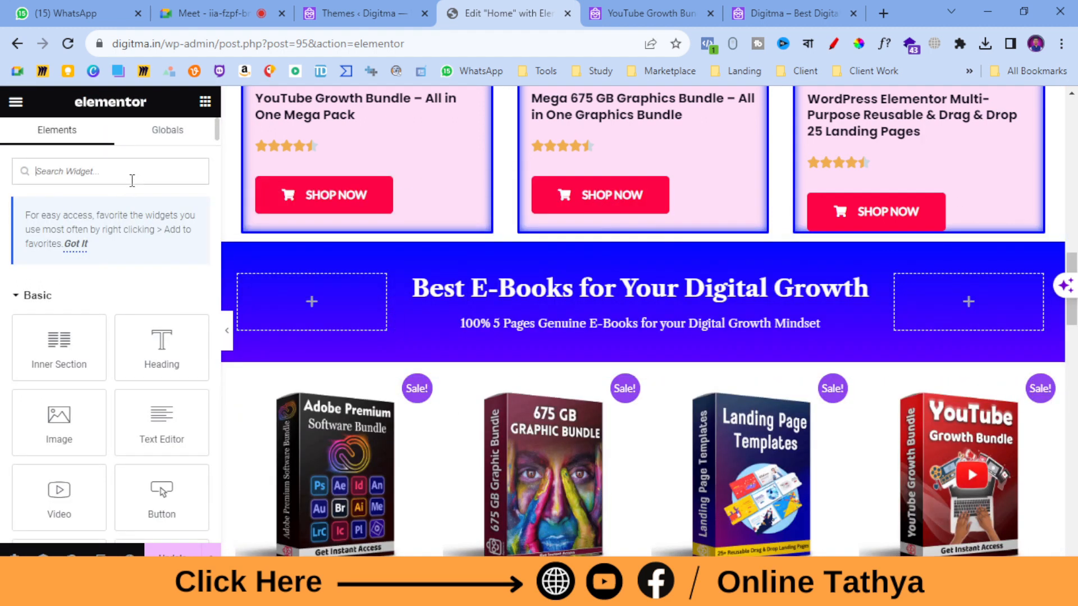
- Search the widgets for "price" and view the Product Price widget's information
{"action": "type", "text": "price"}
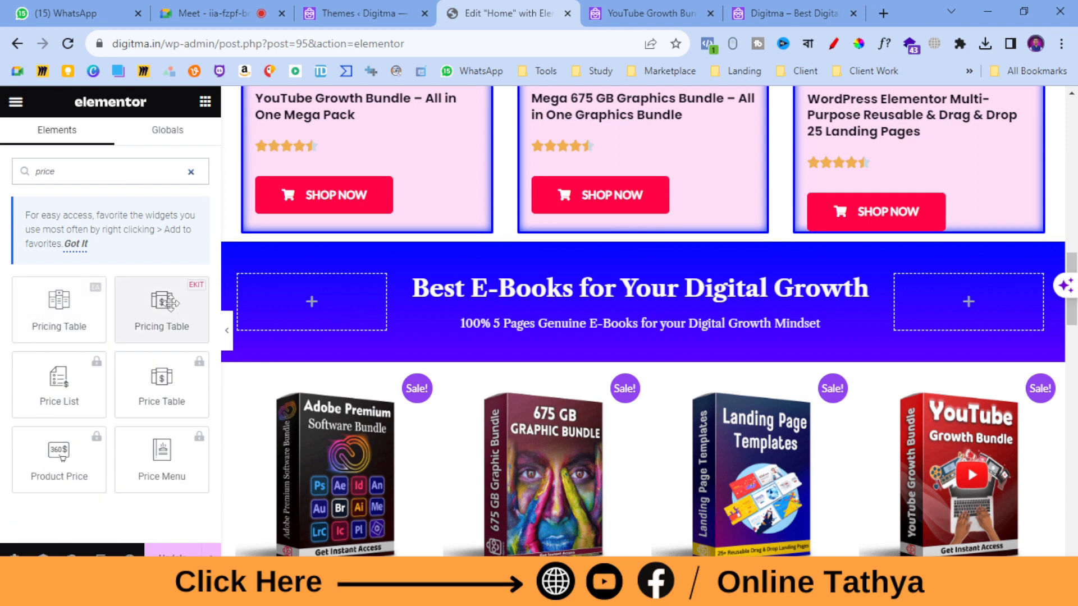
{"action": "left_click", "coordinate": [69, 469]}
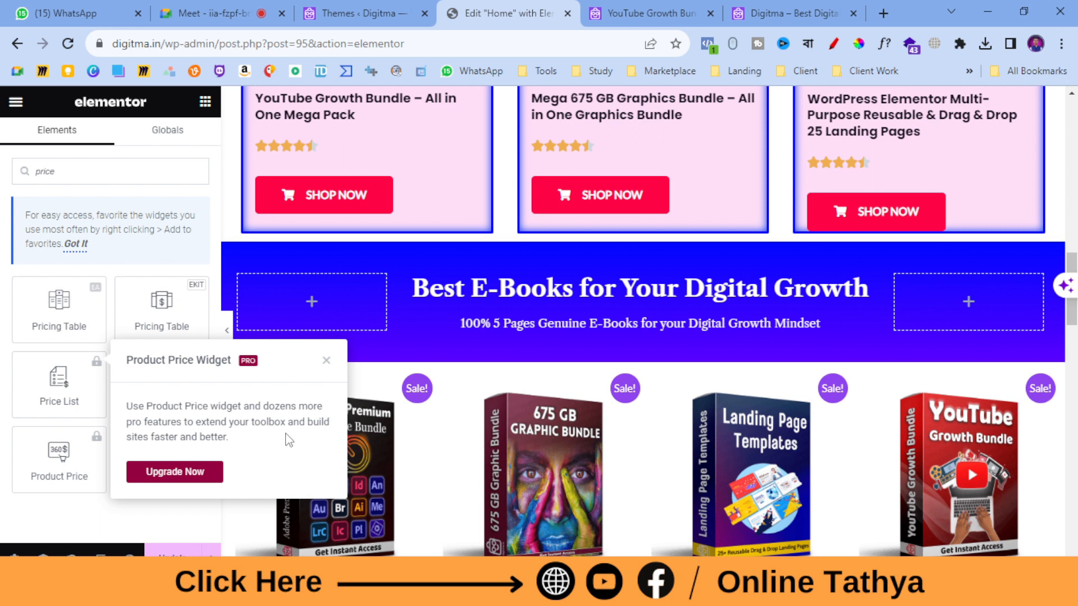
{"action": "left_click", "coordinate": [325, 364]}
- Open the site's list of installed plugins in the WordPress dashboard and look through it down to the WooCommerce and WP Rocket entries
{"action": "left_click", "coordinate": [400, 8]}
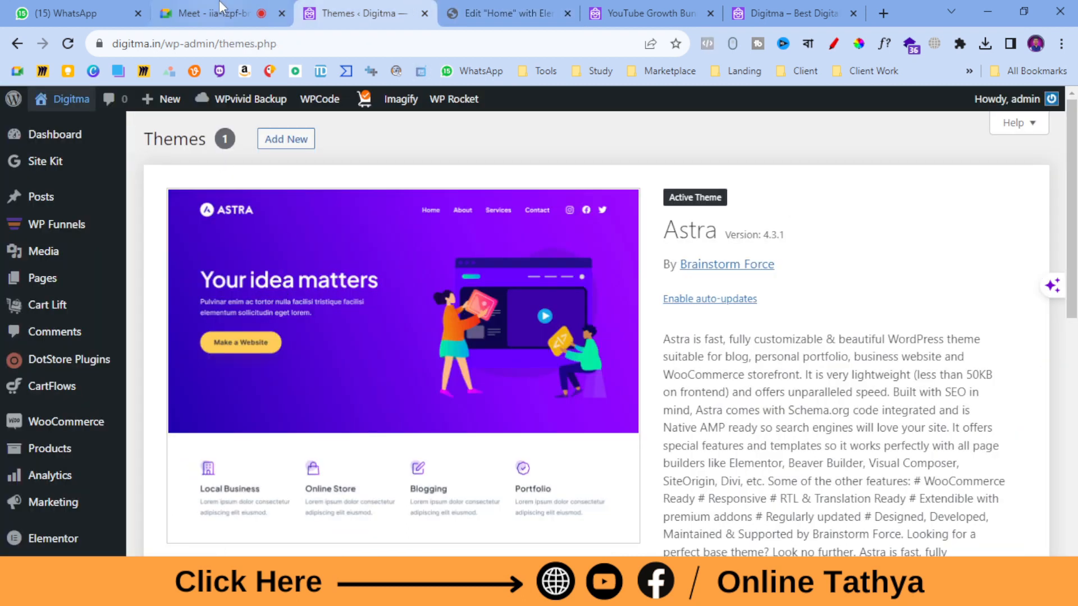
{"action": "key", "text": "ctrl+Tab"}
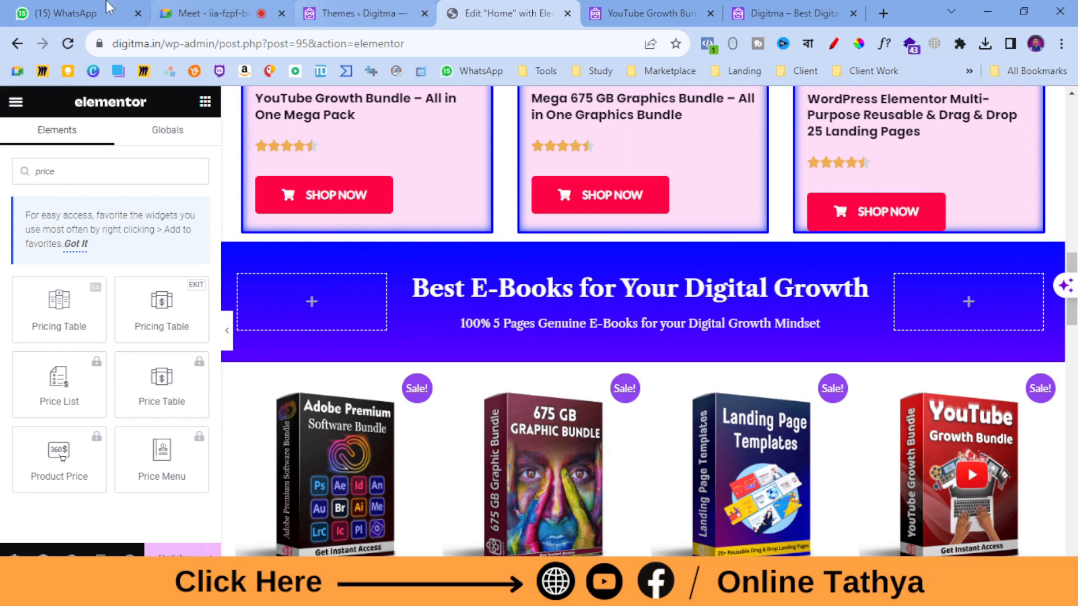
{"action": "left_click", "coordinate": [340, 7]}
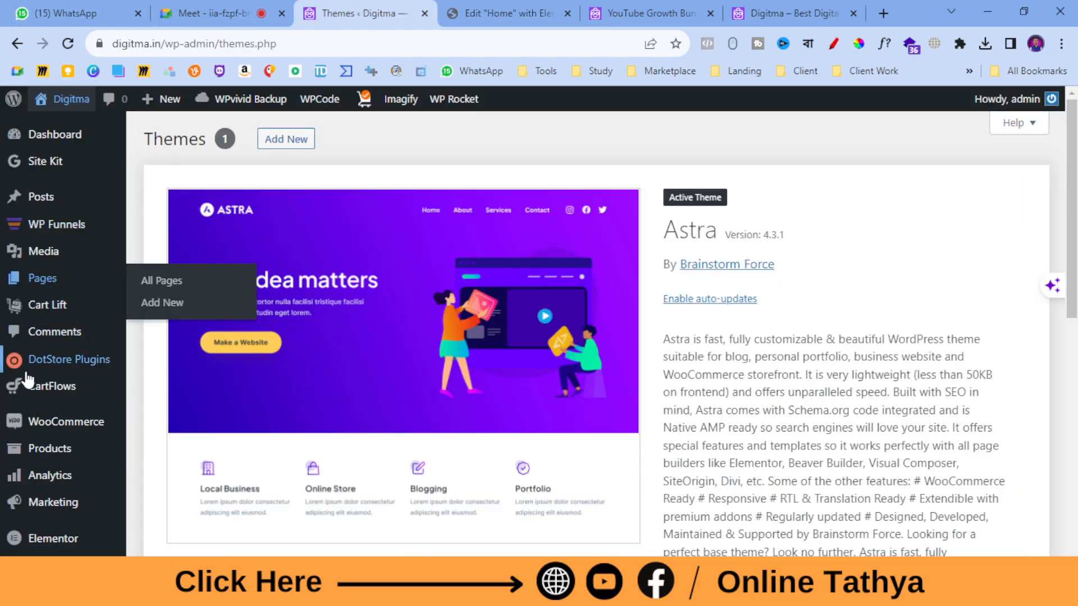
{"action": "scroll", "coordinate": [39, 440], "scroll_direction": "down", "scroll_amount": 1}
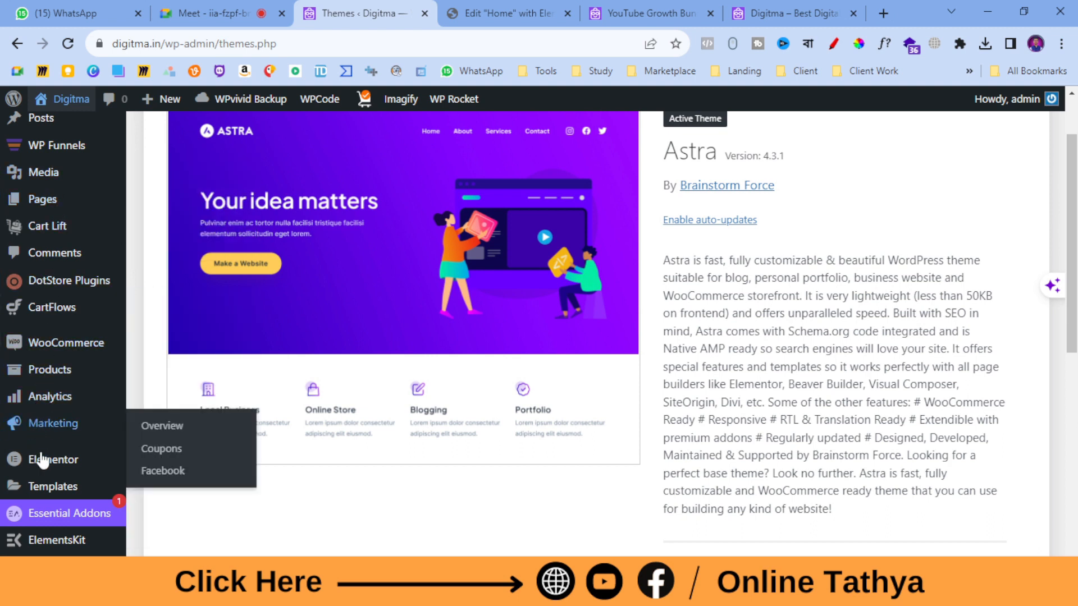
{"action": "scroll", "coordinate": [45, 477], "scroll_direction": "down", "scroll_amount": 1}
{"action": "scroll", "coordinate": [46, 500], "scroll_direction": "down", "scroll_amount": 3}
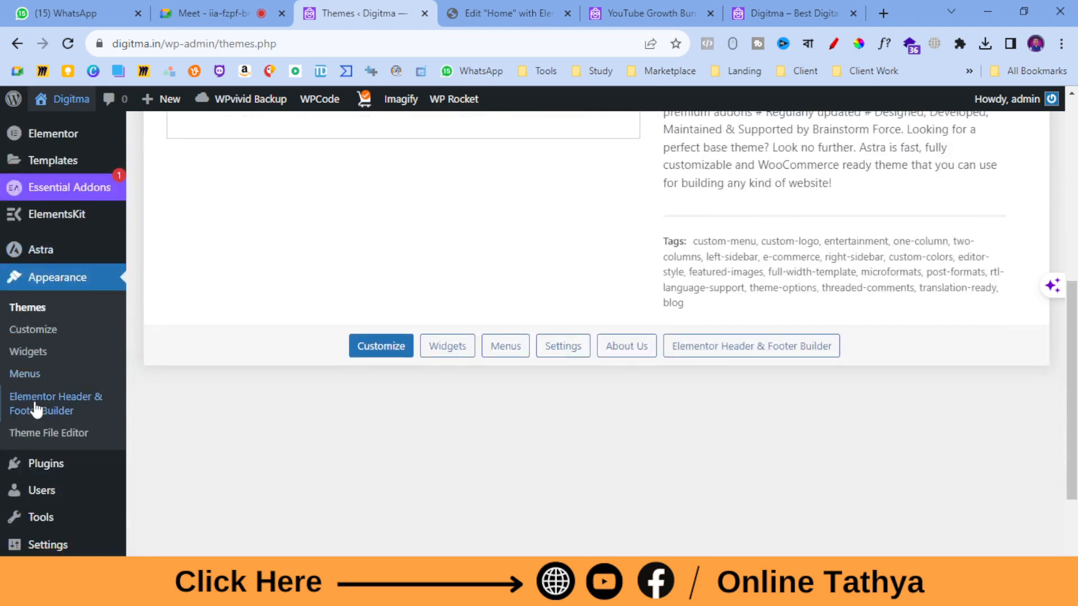
{"action": "scroll", "coordinate": [35, 407], "scroll_direction": "down", "scroll_amount": 1}
{"action": "left_click", "coordinate": [40, 408]}
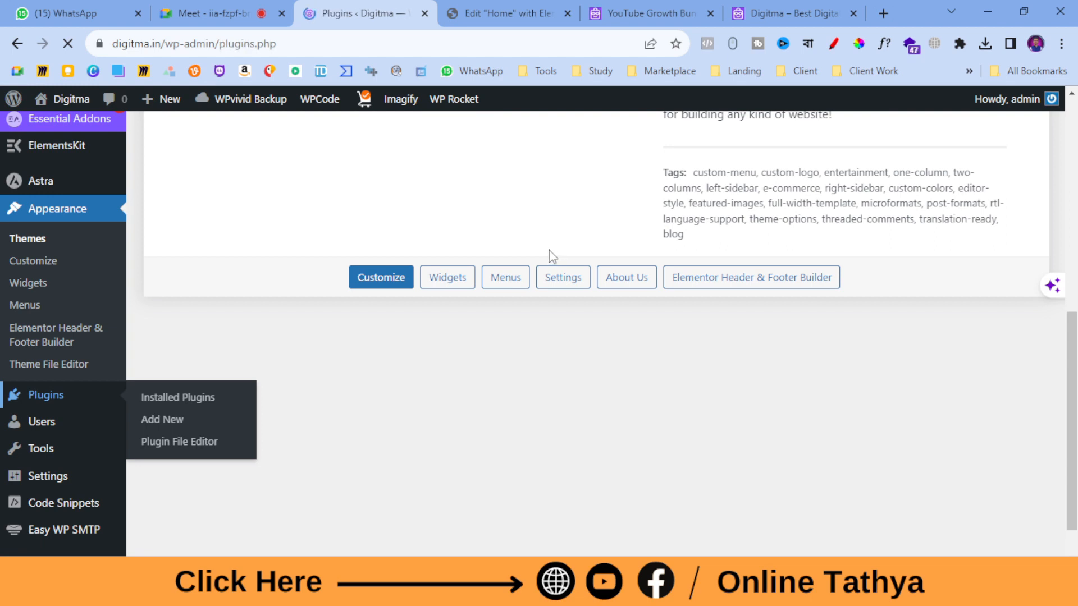
{"action": "scroll", "coordinate": [304, 323], "scroll_direction": "down", "scroll_amount": 5}
{"action": "scroll", "coordinate": [235, 242], "scroll_direction": "up", "scroll_amount": 3}
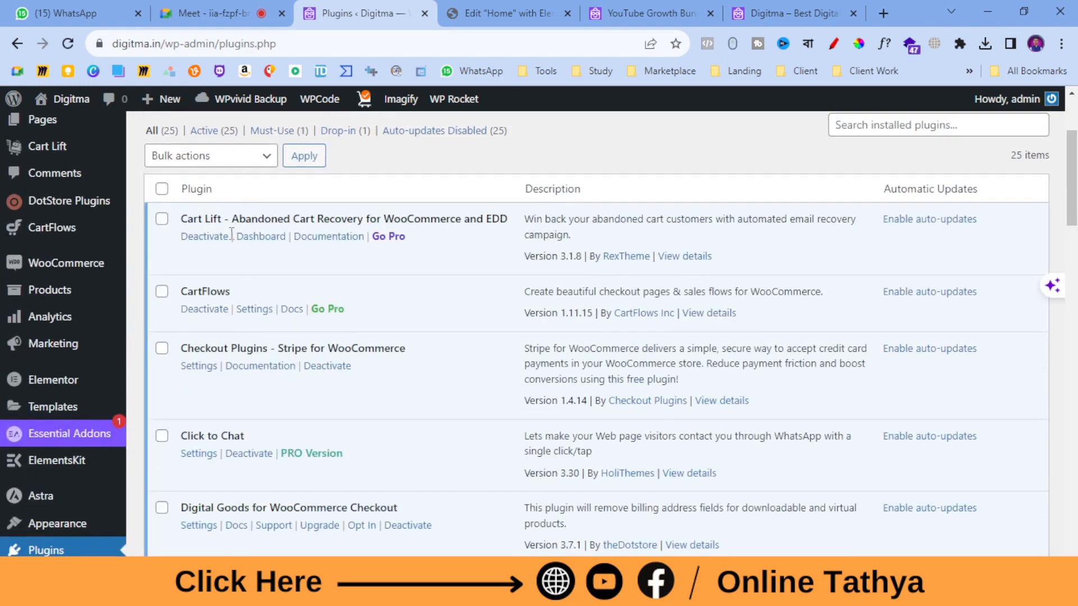
{"action": "scroll", "coordinate": [231, 234], "scroll_direction": "down", "scroll_amount": 5}
{"action": "scroll", "coordinate": [219, 354], "scroll_direction": "down", "scroll_amount": 12}
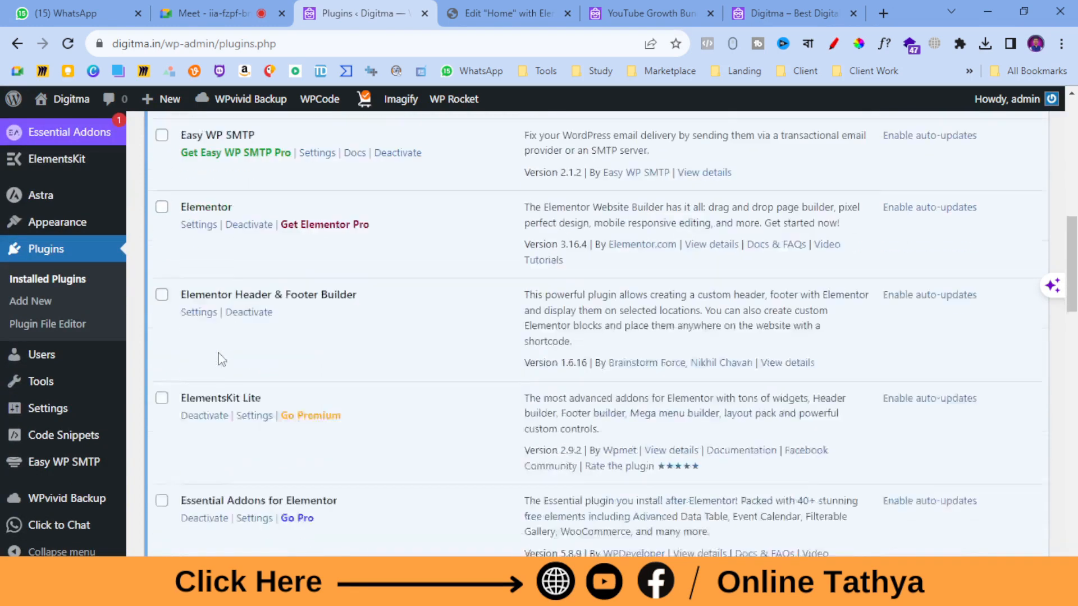
{"action": "scroll", "coordinate": [219, 359], "scroll_direction": "down", "scroll_amount": 14}
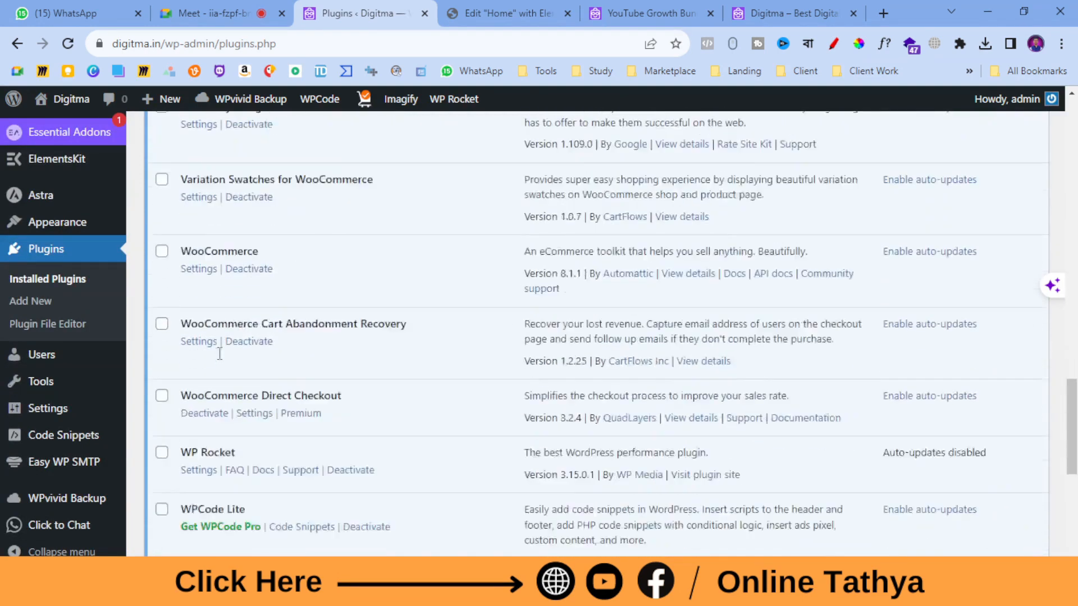
- Return to the page editor, recheck the Product Price widget's information, and look over the hero, feature boxes and product cards
{"action": "left_click", "coordinate": [541, 8]}
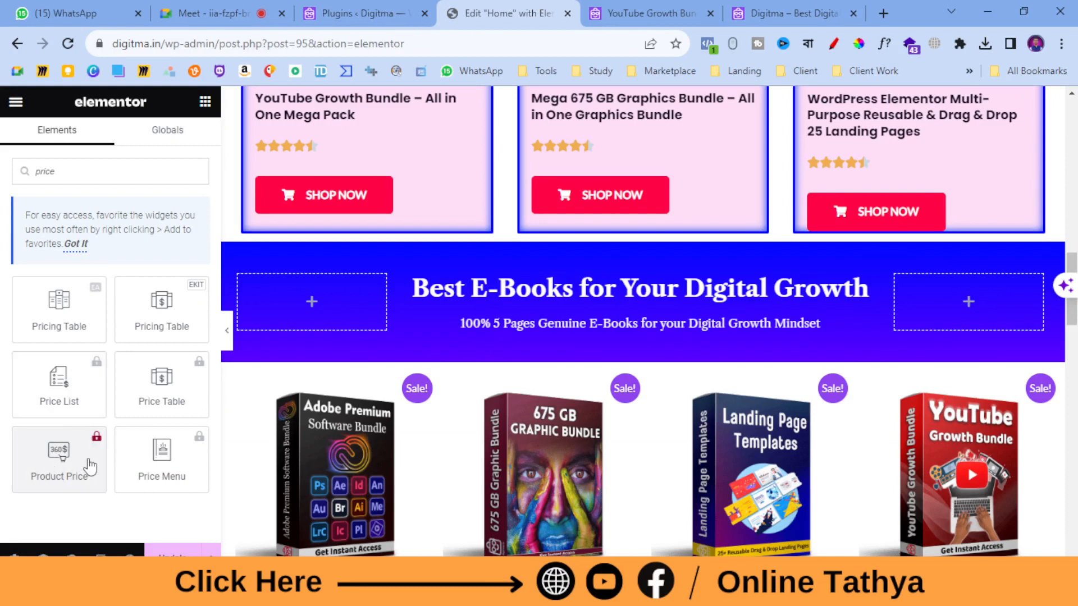
{"action": "left_click", "coordinate": [75, 482]}
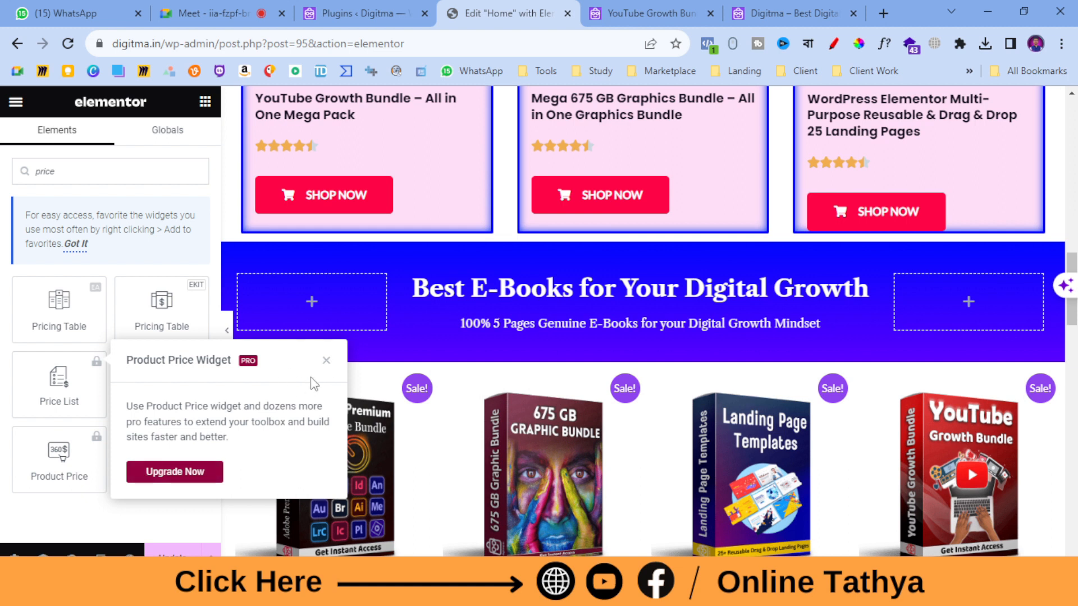
{"action": "left_click", "coordinate": [328, 362]}
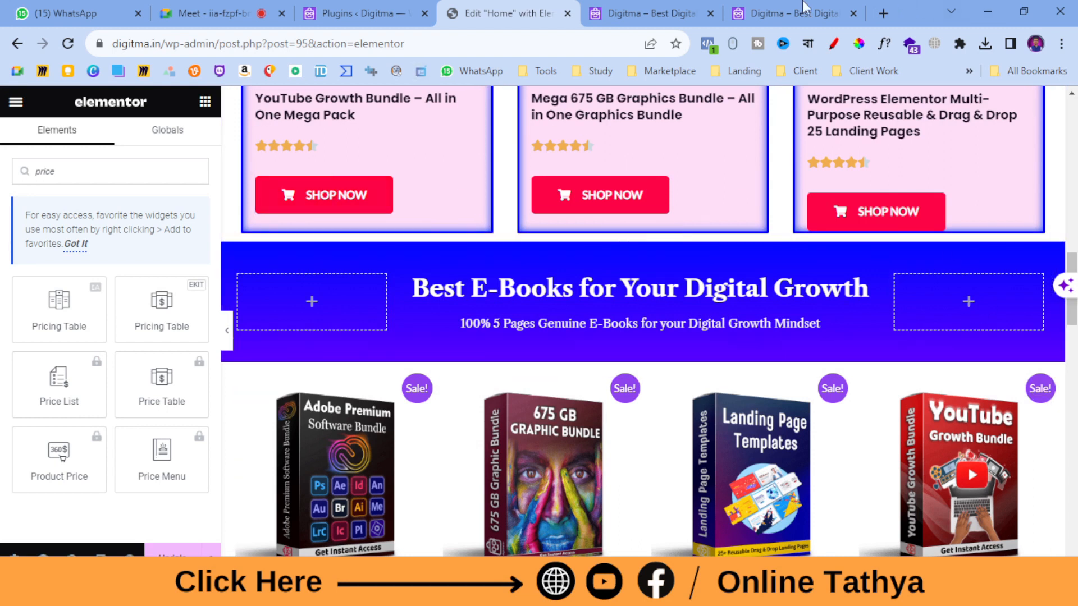
{"action": "scroll", "coordinate": [572, 393], "scroll_direction": "up", "scroll_amount": 7}
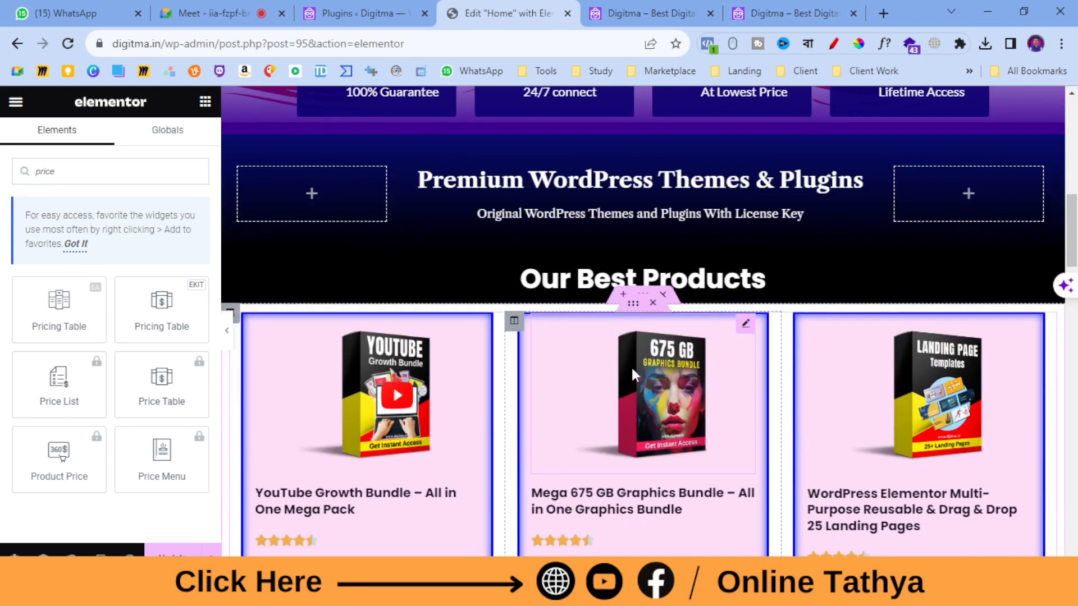
{"action": "scroll", "coordinate": [631, 365], "scroll_direction": "up", "scroll_amount": 7}
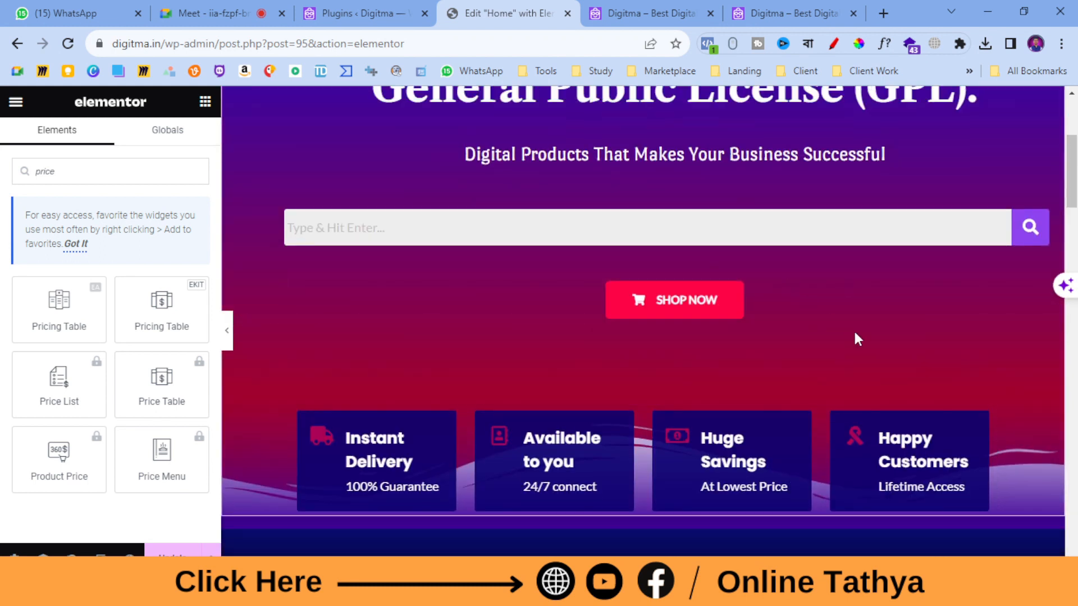
{"action": "scroll", "coordinate": [857, 337], "scroll_direction": "up", "scroll_amount": 4}
{"action": "scroll", "coordinate": [847, 224], "scroll_direction": "down", "scroll_amount": 12}
{"action": "scroll", "coordinate": [855, 265], "scroll_direction": "down", "scroll_amount": 6}
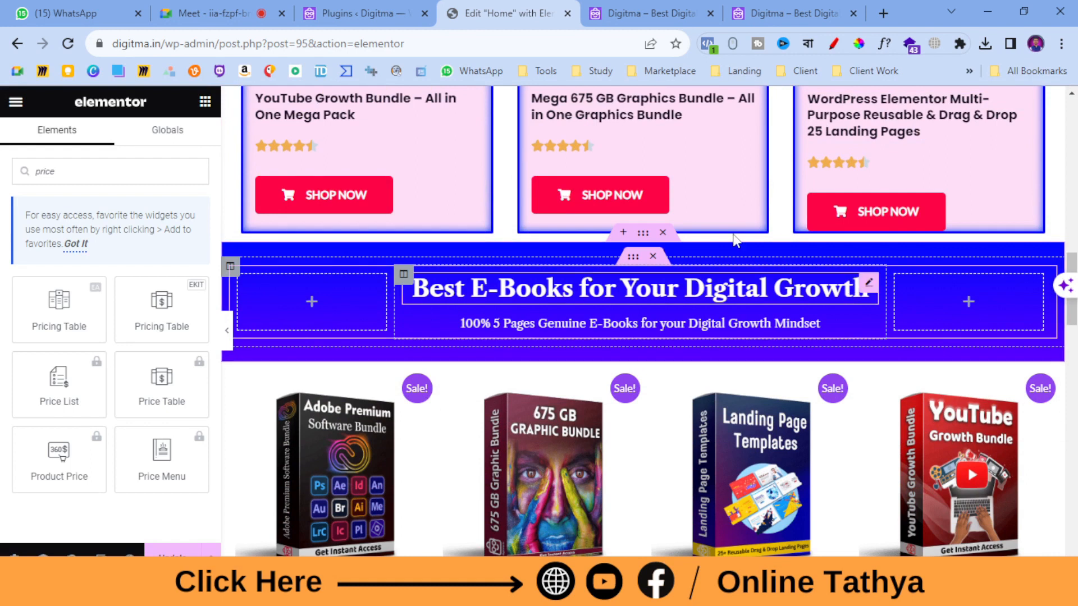
{"action": "left_click", "coordinate": [214, 14]}
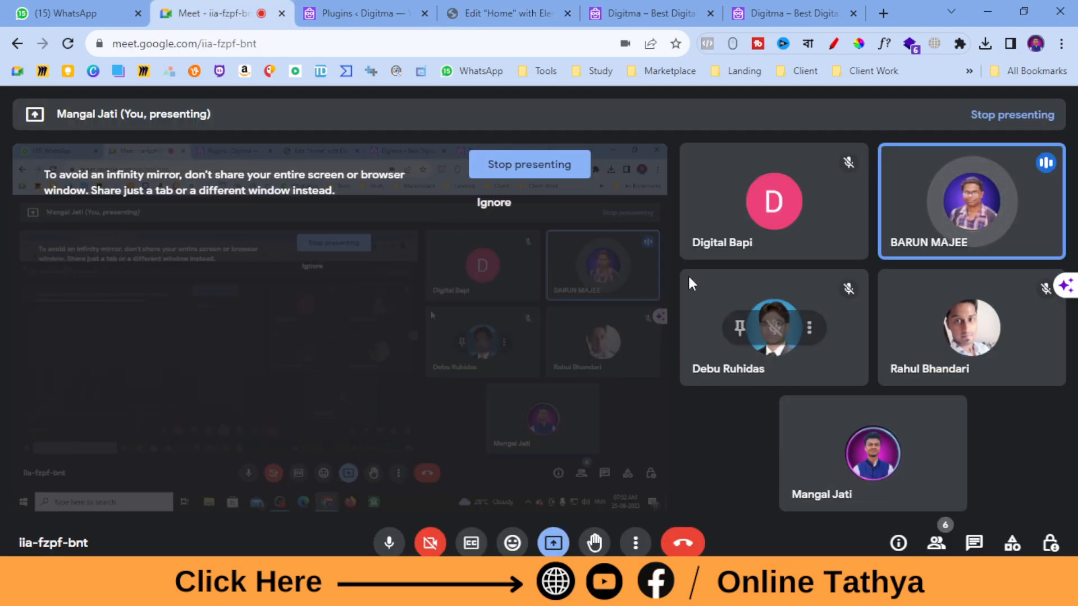
{"action": "left_click", "coordinate": [382, 13]}
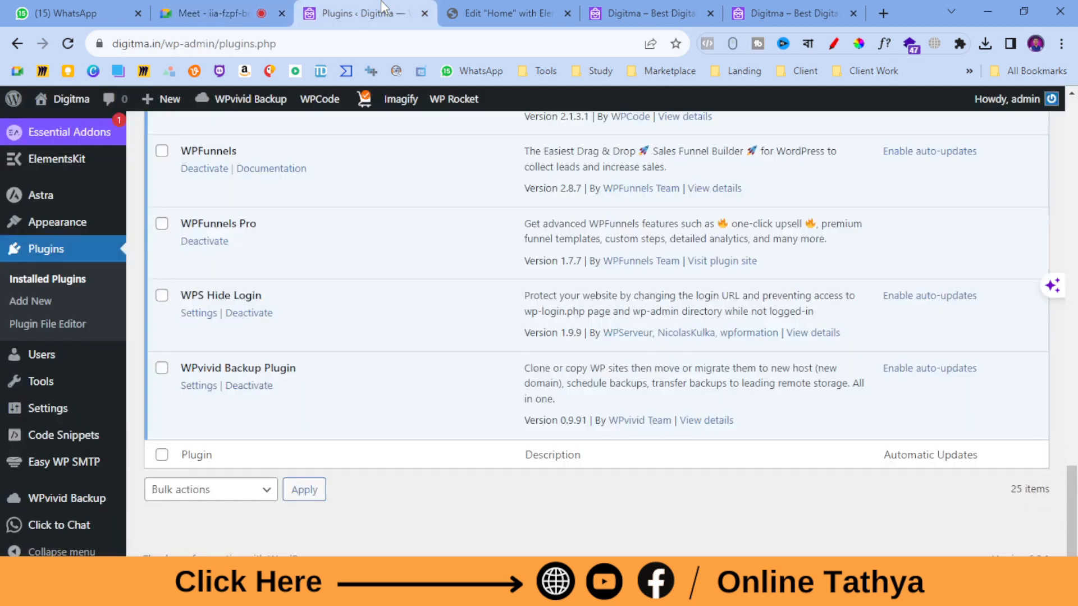
{"action": "left_click", "coordinate": [481, 8]}
- Set the link type of the YouTube Growth Bundle card's image to Custom URL
{"action": "scroll", "coordinate": [365, 213], "scroll_direction": "up", "scroll_amount": 3}
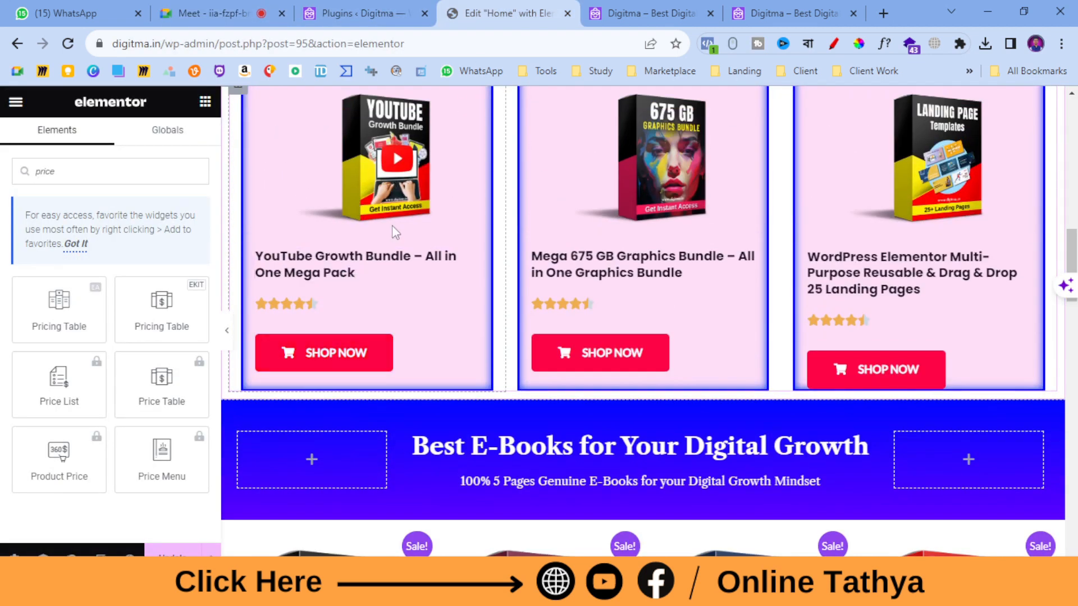
{"action": "left_click", "coordinate": [420, 167]}
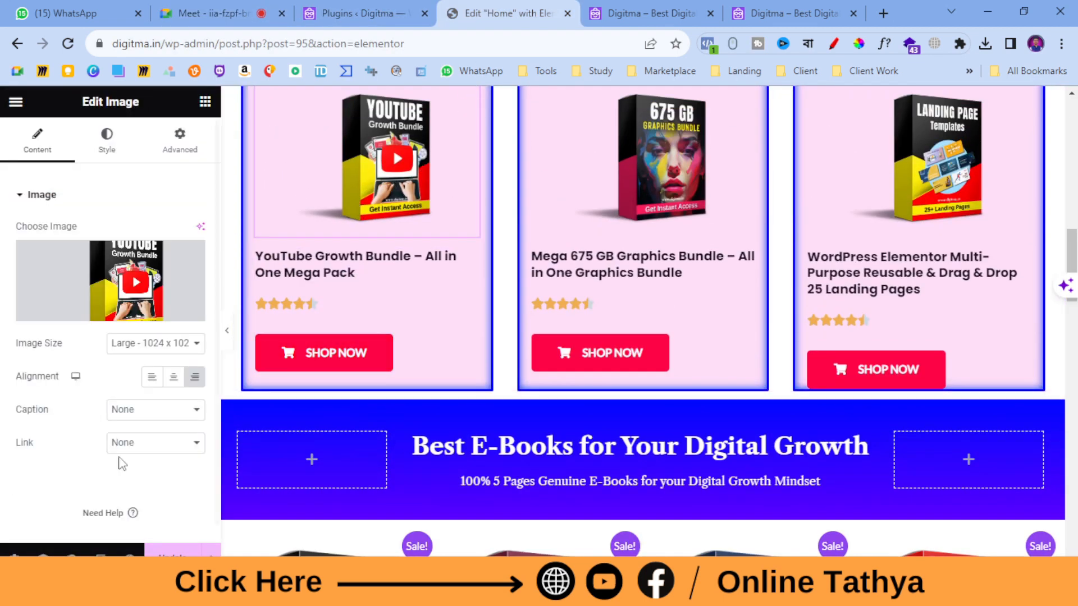
{"action": "left_click", "coordinate": [135, 442]}
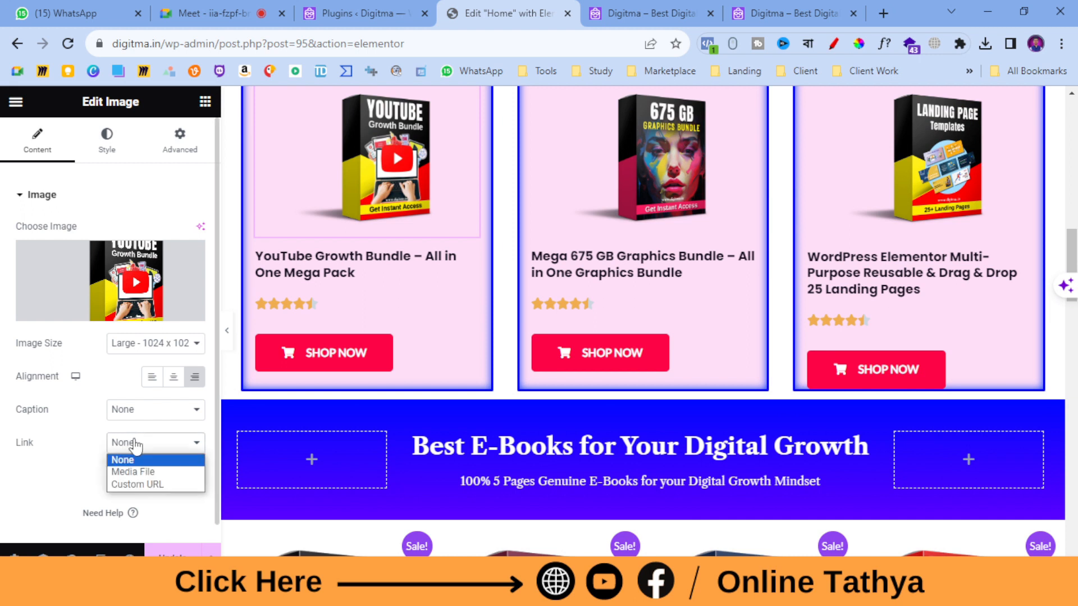
{"action": "left_click", "coordinate": [143, 486]}
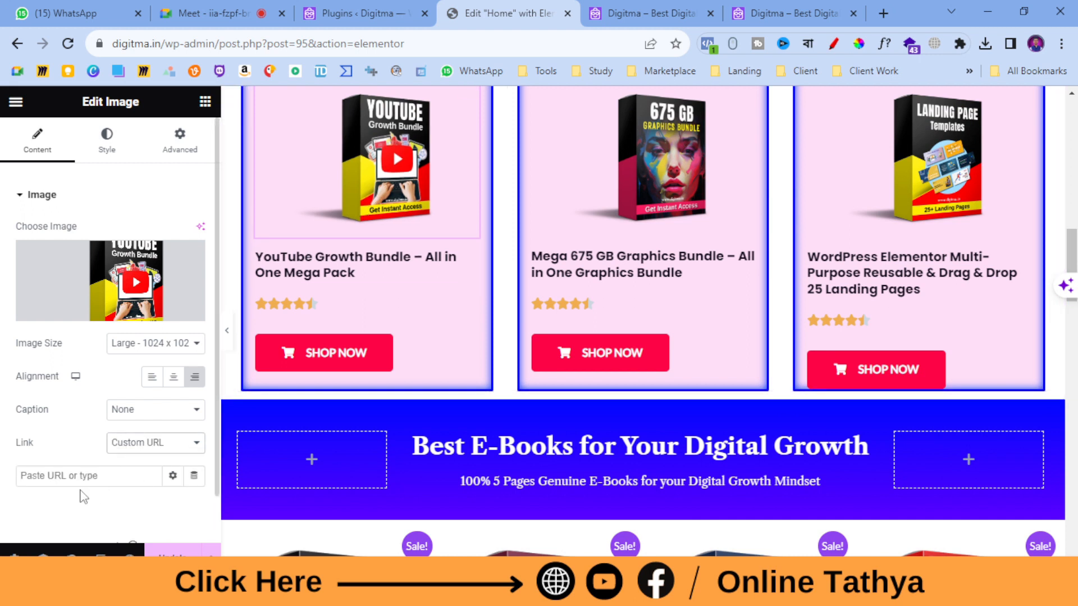
- Copy the product link from the YouTube Growth Bundle card's Shop Now button
{"action": "left_click", "coordinate": [414, 359]}
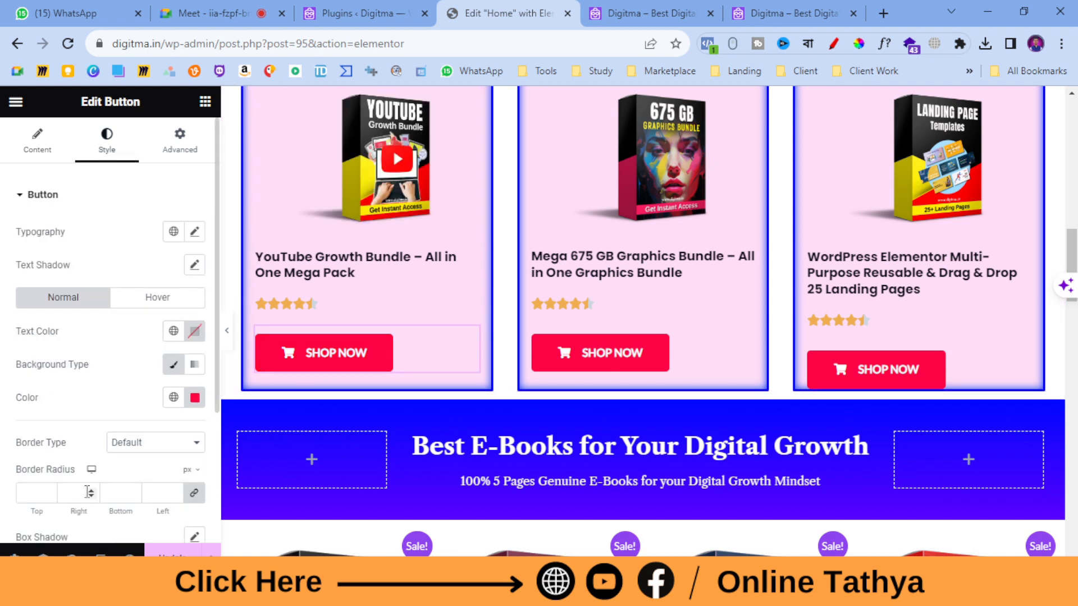
{"action": "left_click", "coordinate": [37, 140]}
{"action": "triple_click", "coordinate": [71, 320]}
{"action": "right_click", "coordinate": [71, 320]}
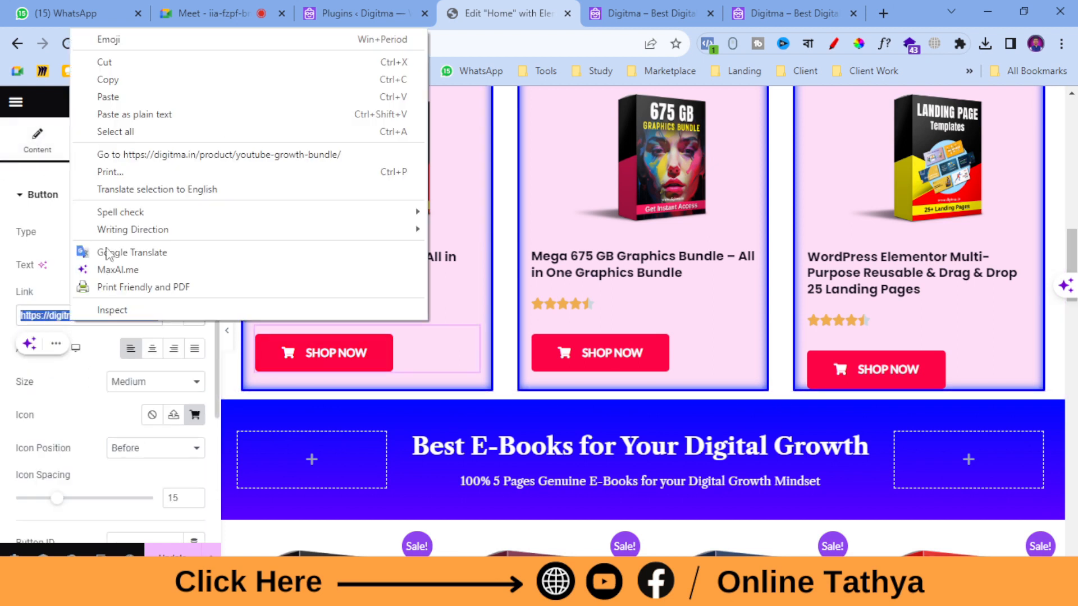
{"action": "left_click", "coordinate": [159, 86]}
- Paste the copied YouTube Growth Bundle product link as the custom URL of that card's image
{"action": "left_click", "coordinate": [458, 163]}
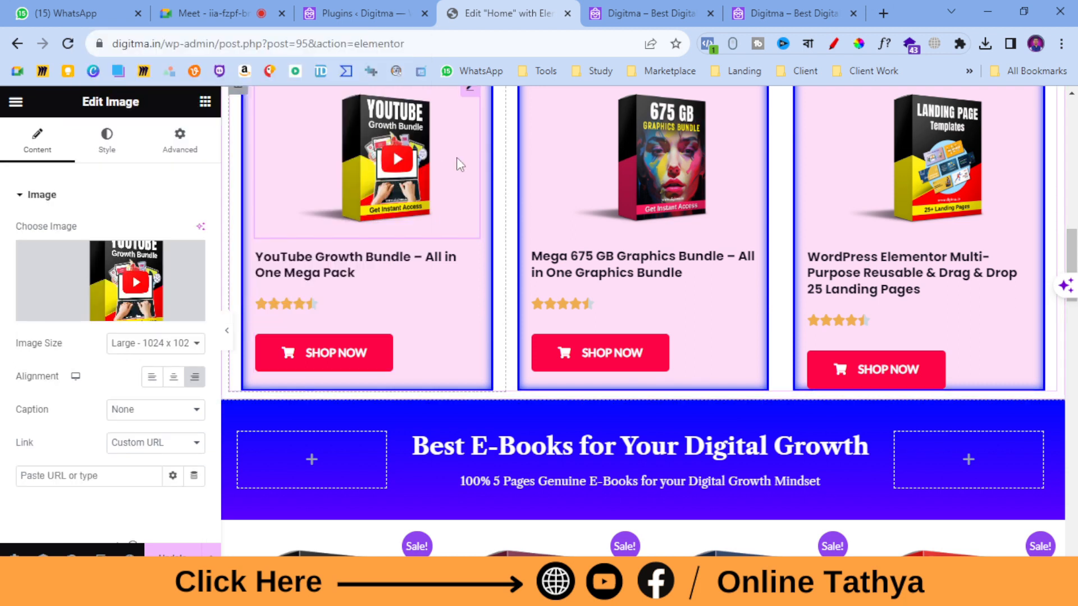
{"action": "left_click", "coordinate": [148, 443]}
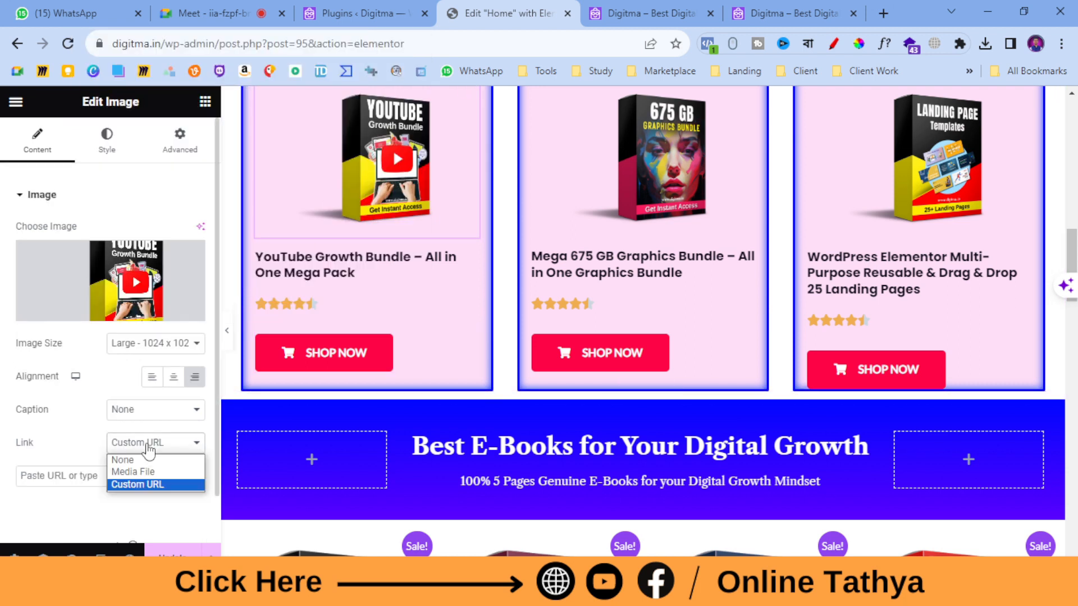
{"action": "left_click", "coordinate": [131, 484]}
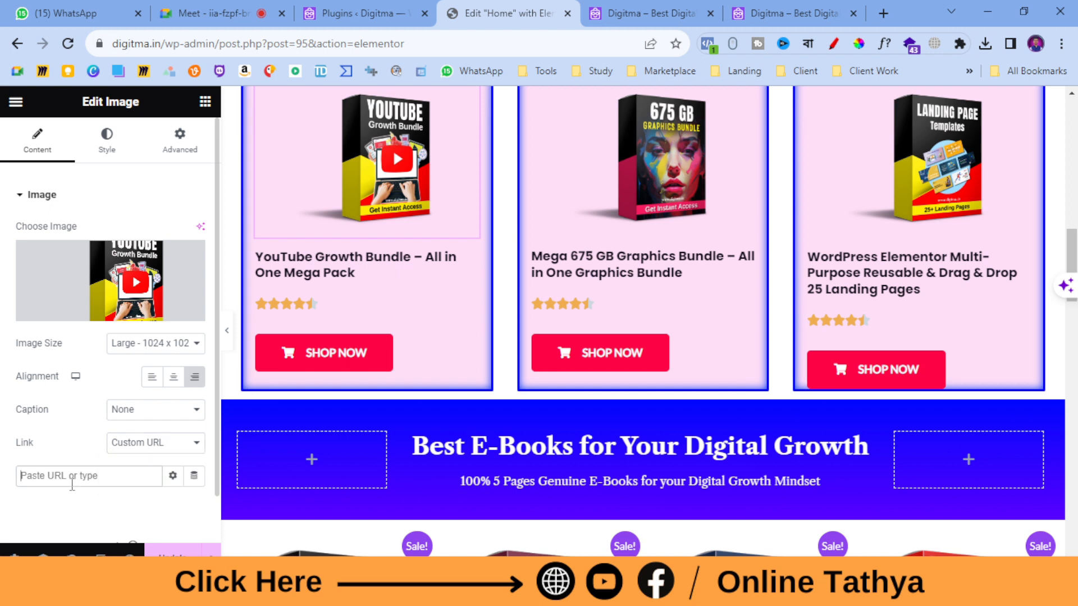
{"action": "right_click", "coordinate": [71, 486]}
{"action": "left_click", "coordinate": [107, 335]}
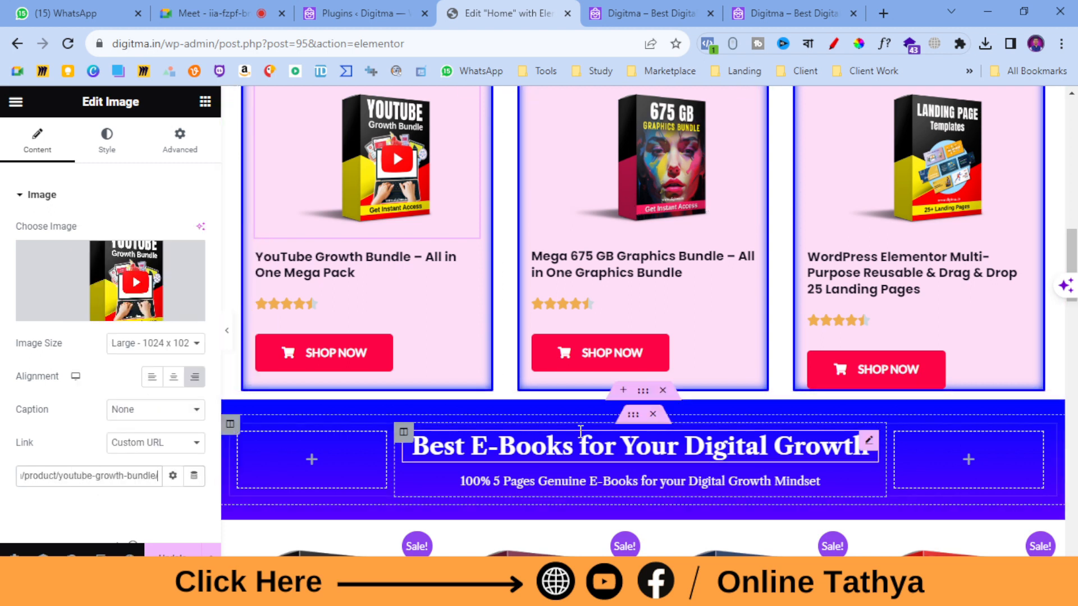
- Copy the product link from the Shop Now button of the Mega 675 GB Graphics Bundle card
{"action": "left_click", "coordinate": [692, 344]}
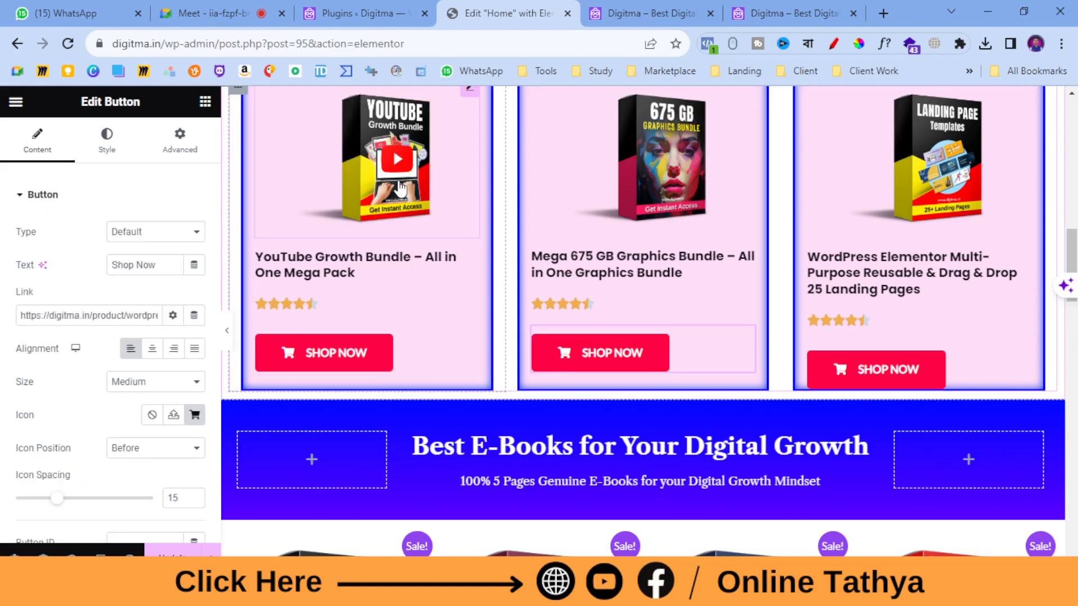
{"action": "triple_click", "coordinate": [87, 317]}
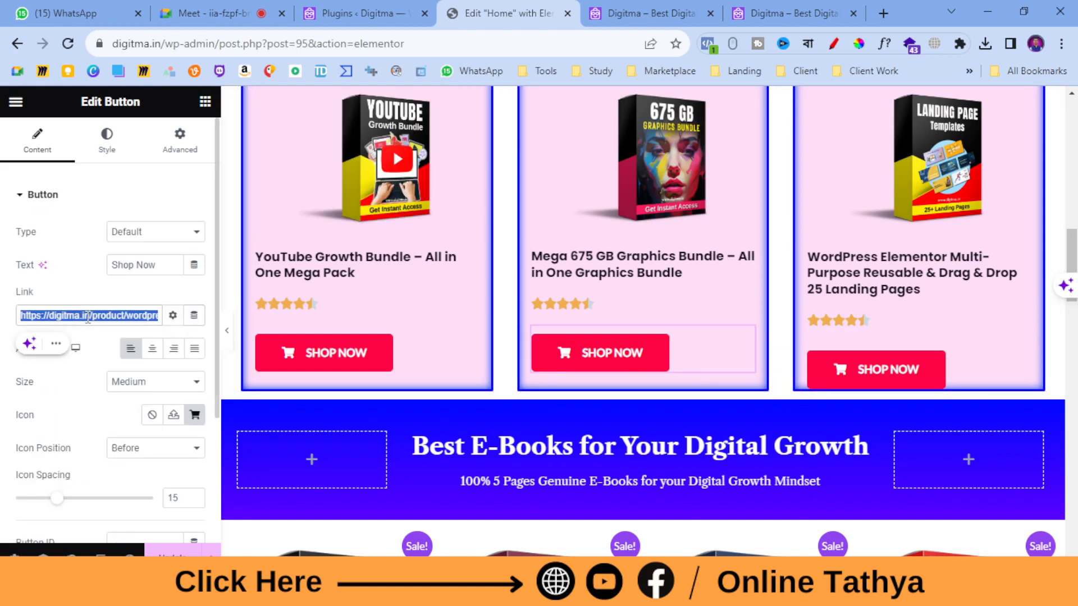
{"action": "right_click", "coordinate": [103, 317]}
{"action": "left_click", "coordinate": [140, 78]}
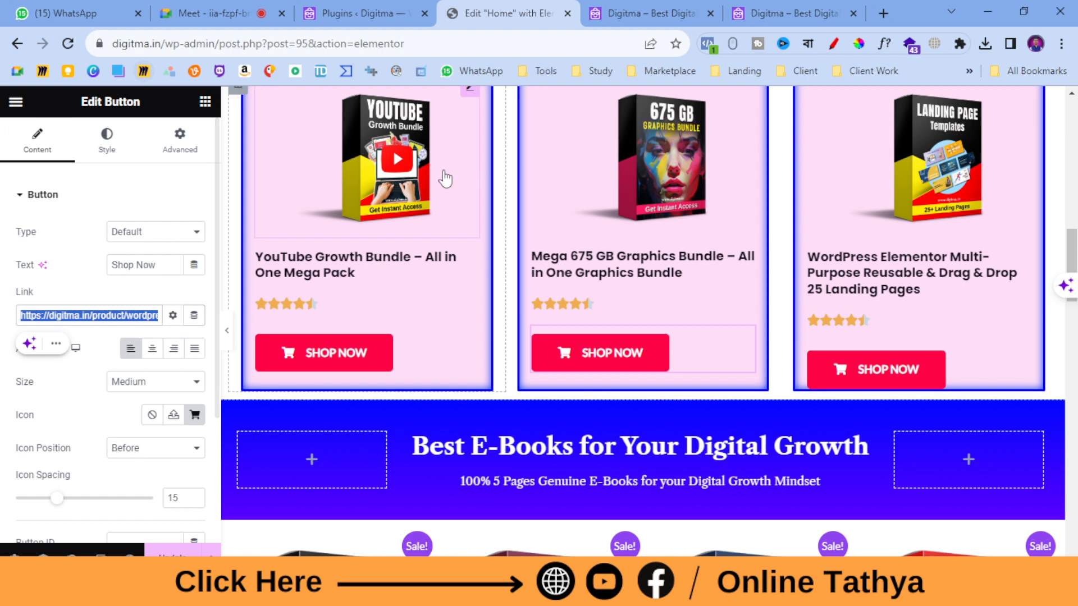
- Set the Mega 675 GB Graphics Bundle card image's link to Custom URL and paste the copied product link
{"action": "left_click", "coordinate": [595, 156]}
{"action": "left_click", "coordinate": [135, 444]}
{"action": "left_click", "coordinate": [149, 486]}
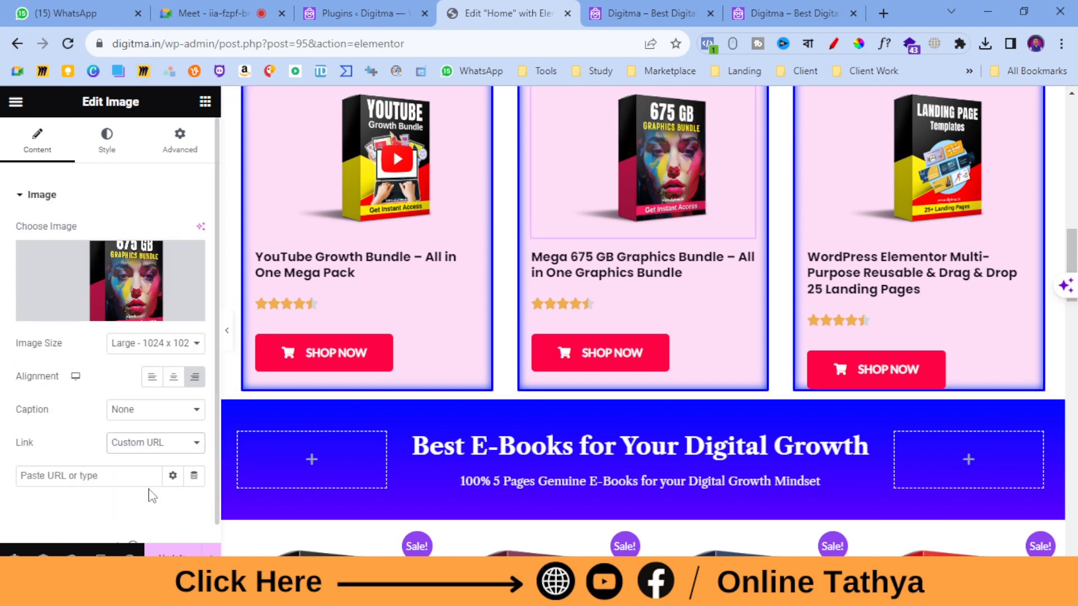
{"action": "right_click", "coordinate": [62, 478]}
{"action": "left_click", "coordinate": [106, 325]}
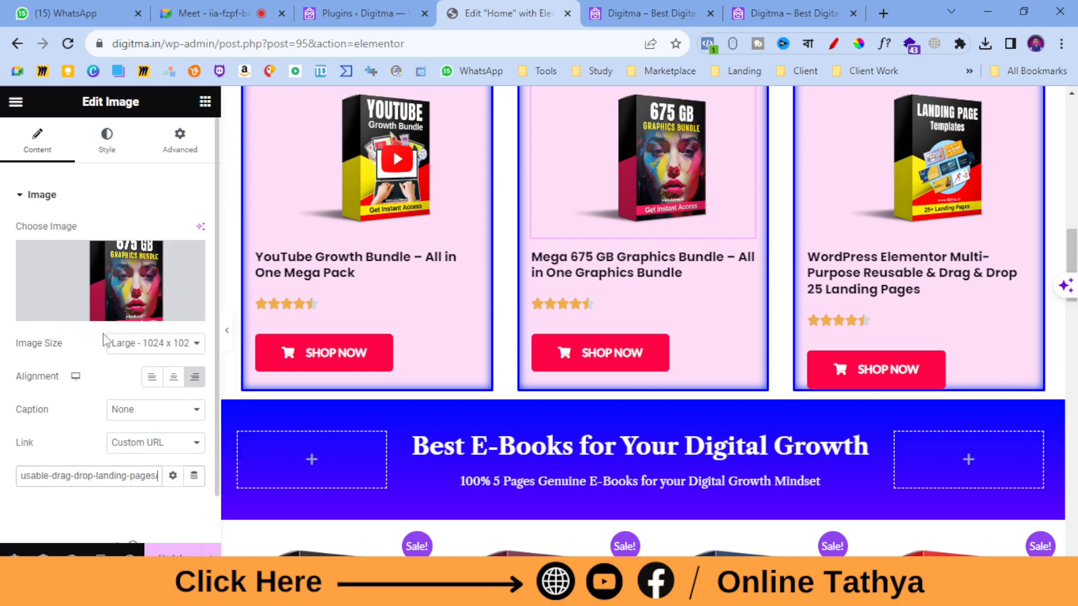
- Check the pasted image URL and the product link of the WordPress Elementor card's Shop Now button
{"action": "left_click", "coordinate": [0, 442]}
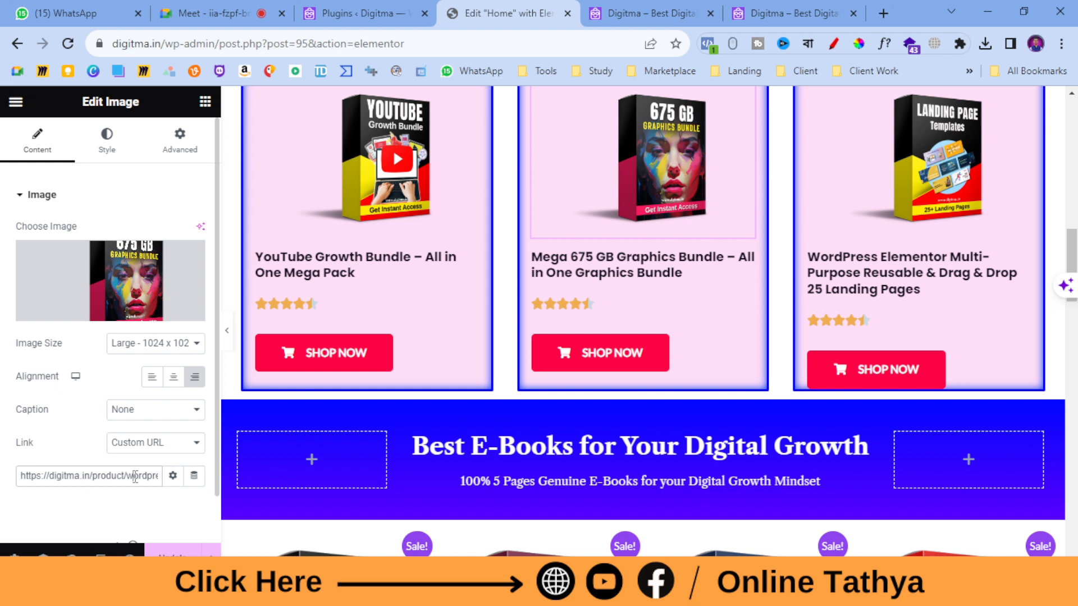
{"action": "left_click_drag", "start_coordinate": [135, 476], "coordinate": [171, 480]}
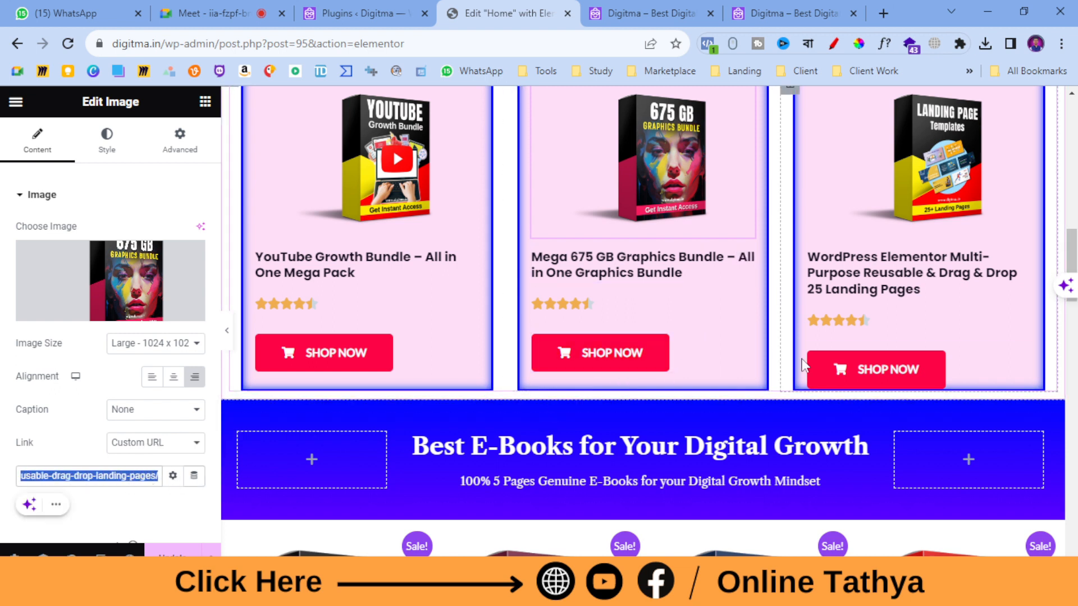
{"action": "left_click", "coordinate": [968, 367]}
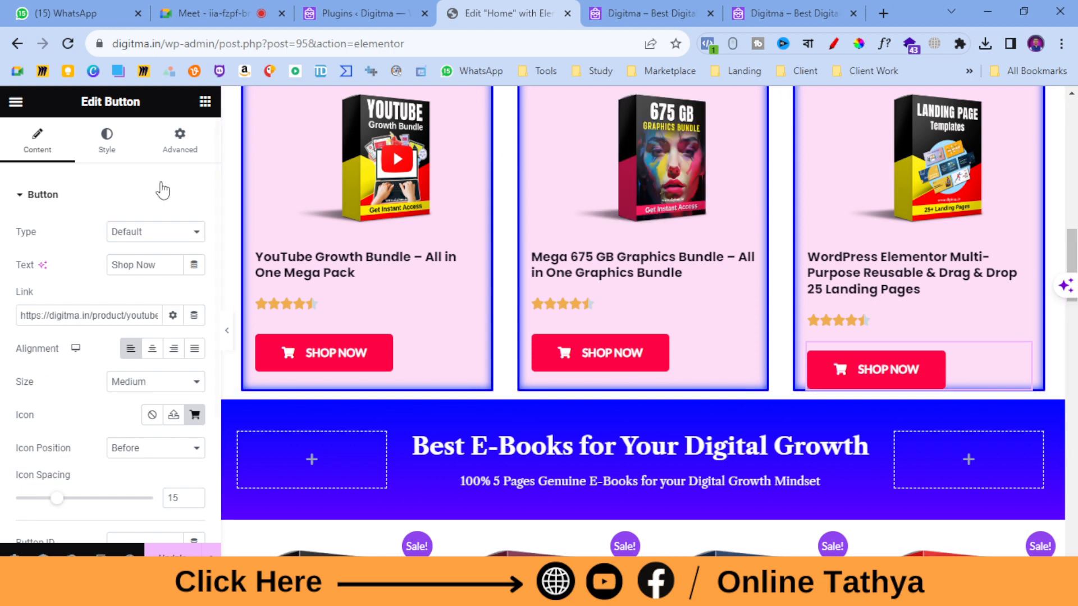
{"action": "left_click_drag", "start_coordinate": [147, 314], "coordinate": [254, 317]}
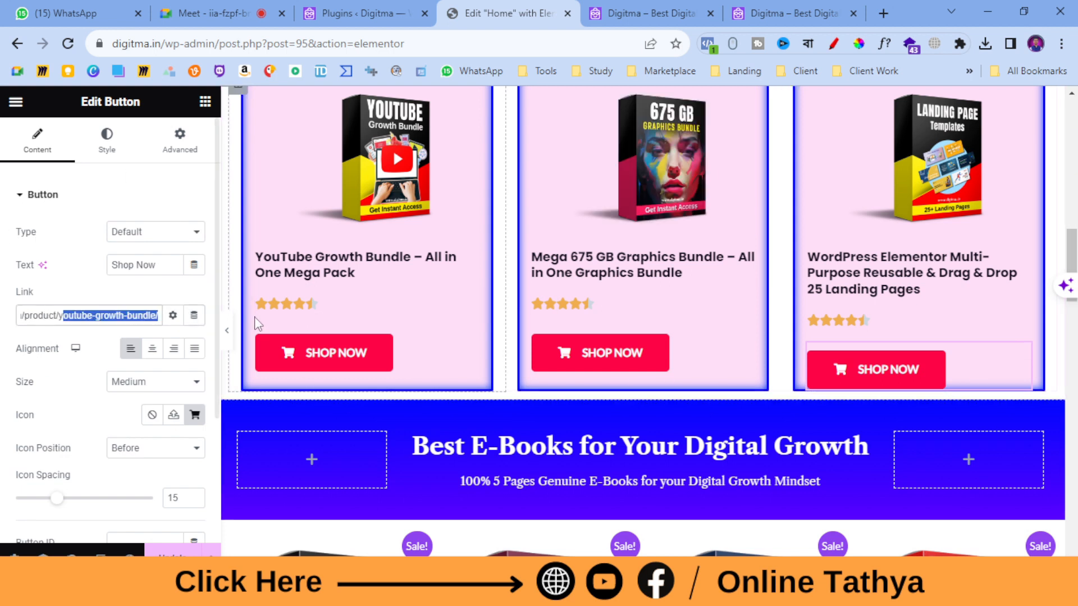
{"action": "scroll", "coordinate": [755, 315], "scroll_direction": "up", "scroll_amount": 4}
{"action": "scroll", "coordinate": [755, 314], "scroll_direction": "down", "scroll_amount": 4}
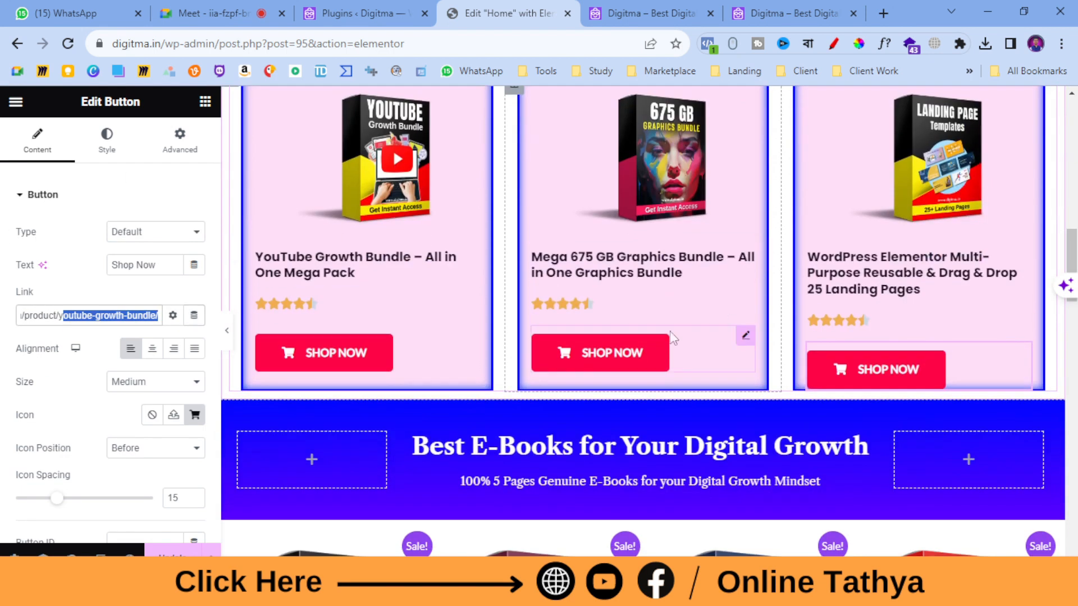
- Open the Mega 675 GB Graphics Bundle product page from the live home page and copy its address
{"action": "left_click", "coordinate": [705, 349]}
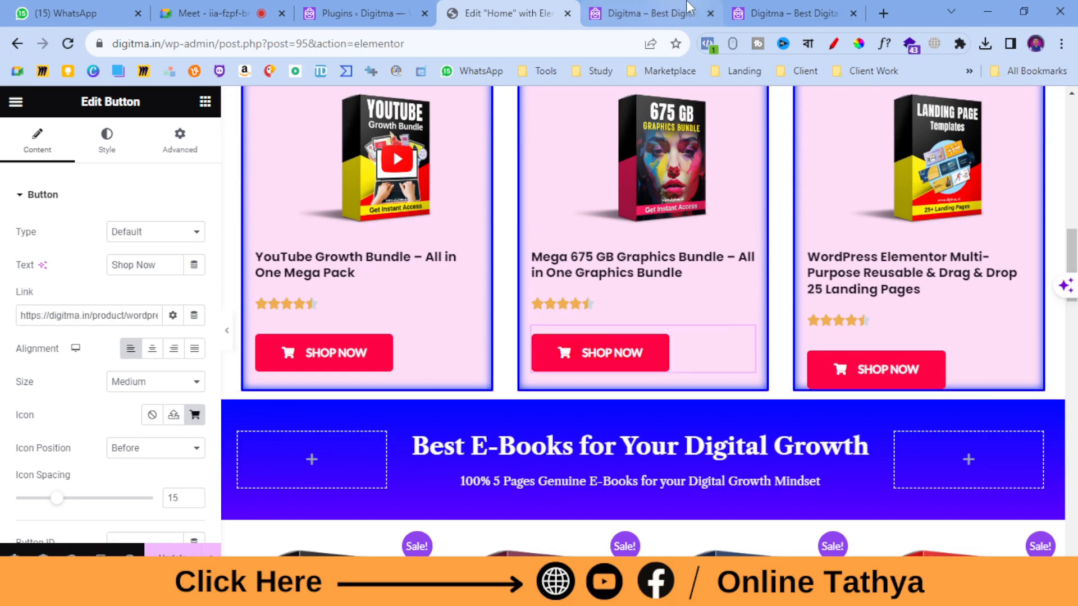
{"action": "left_click", "coordinate": [786, 13]}
{"action": "scroll", "coordinate": [567, 256], "scroll_direction": "up", "scroll_amount": 1}
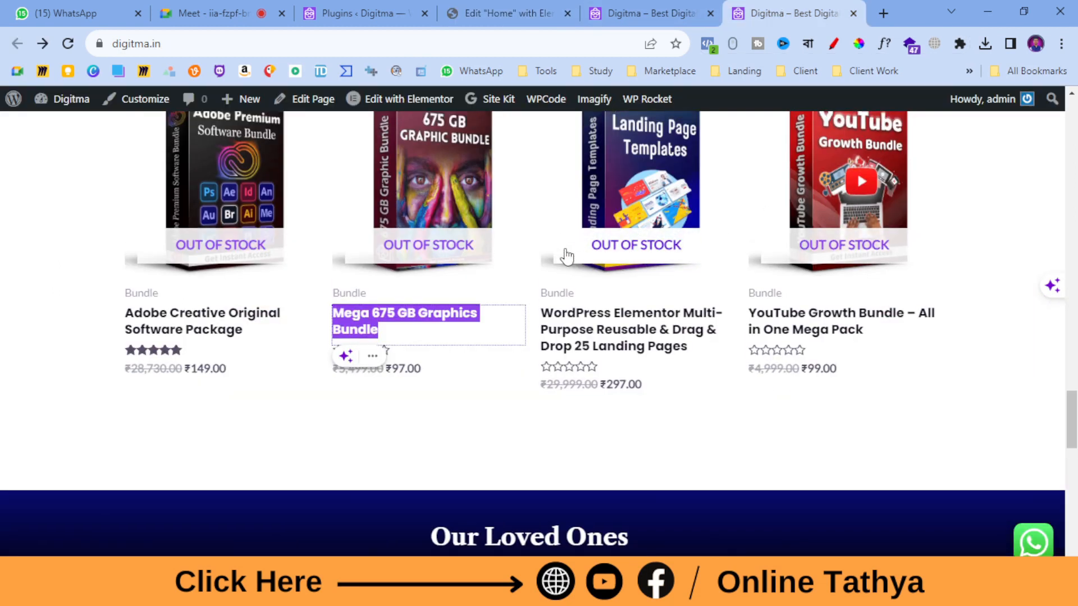
{"action": "scroll", "coordinate": [567, 256], "scroll_direction": "up", "scroll_amount": 3}
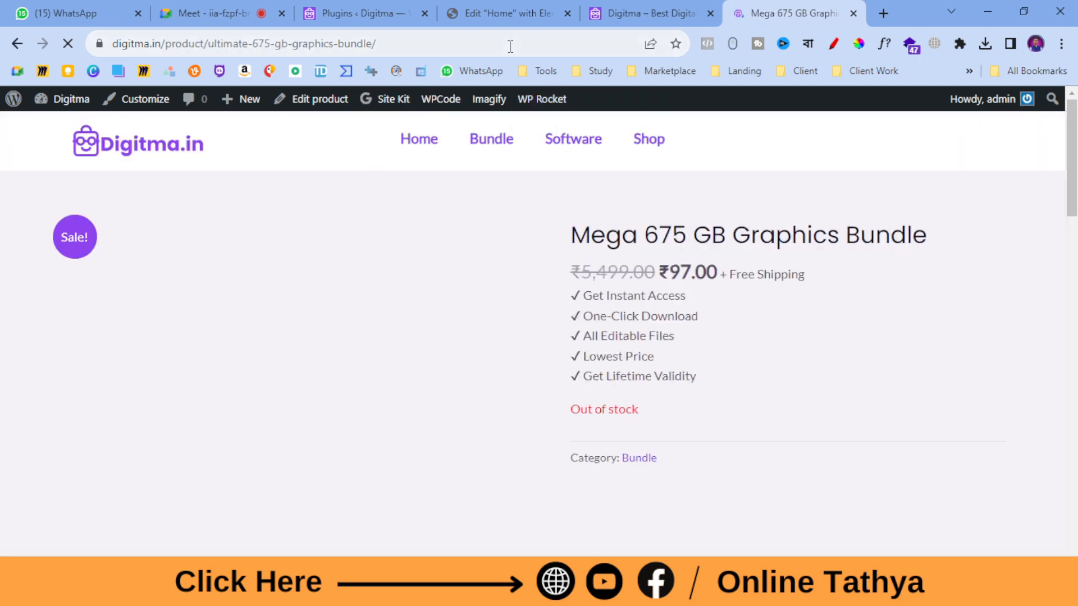
{"action": "left_click", "coordinate": [510, 43]}
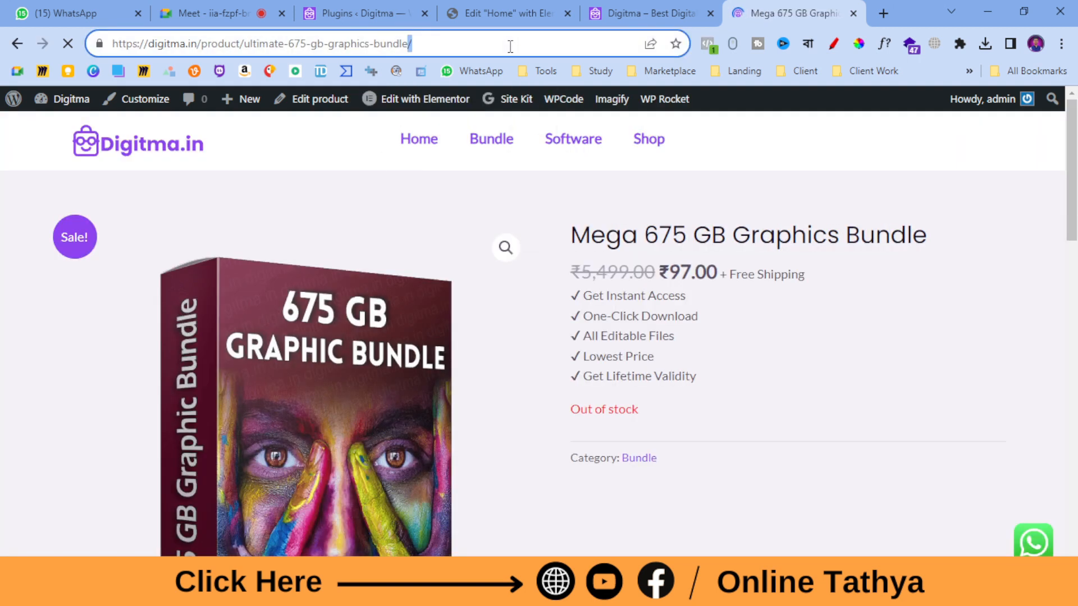
{"action": "right_click", "coordinate": [510, 49]}
{"action": "left_click", "coordinate": [548, 143]}
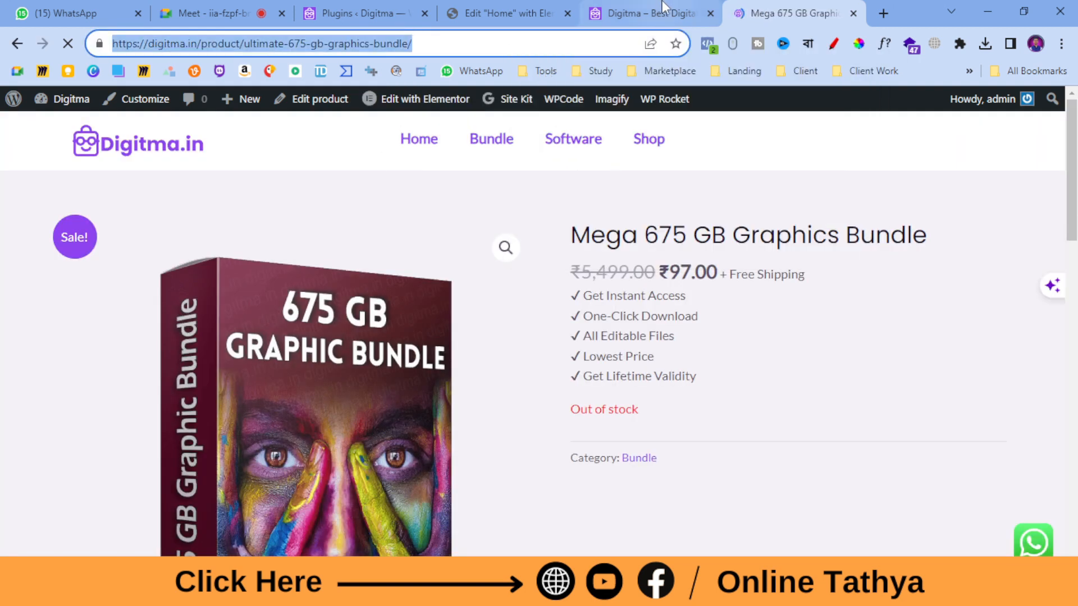
- Replace the Mega 675 GB Graphics Bundle card's Shop Now link with the copied ultimate-675-gb-graphics-bundle address
{"action": "left_click", "coordinate": [623, 13]}
{"action": "left_click", "coordinate": [501, 7]}
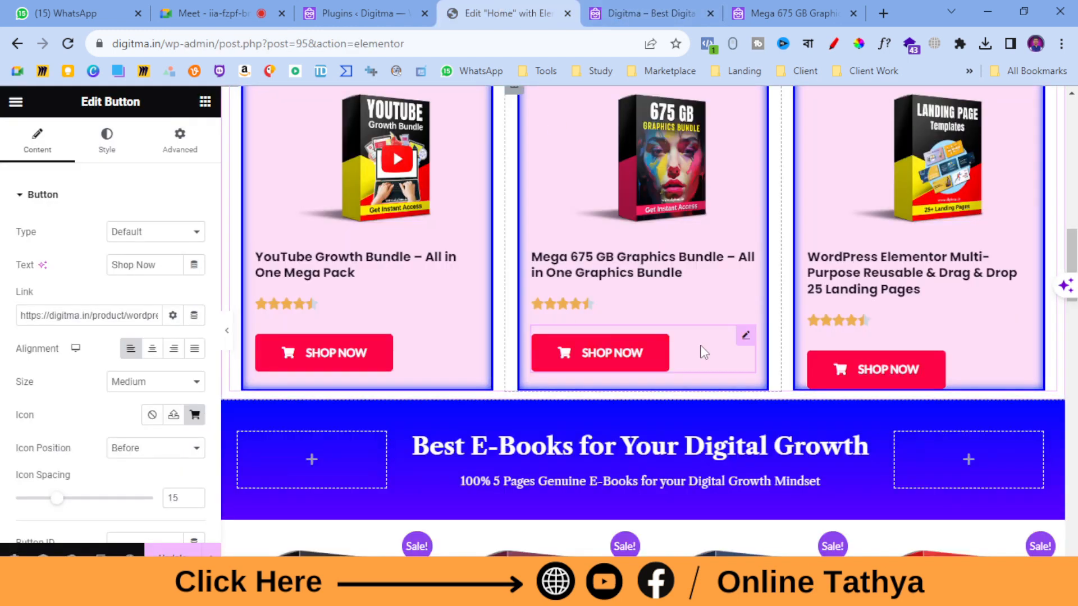
{"action": "triple_click", "coordinate": [107, 315]}
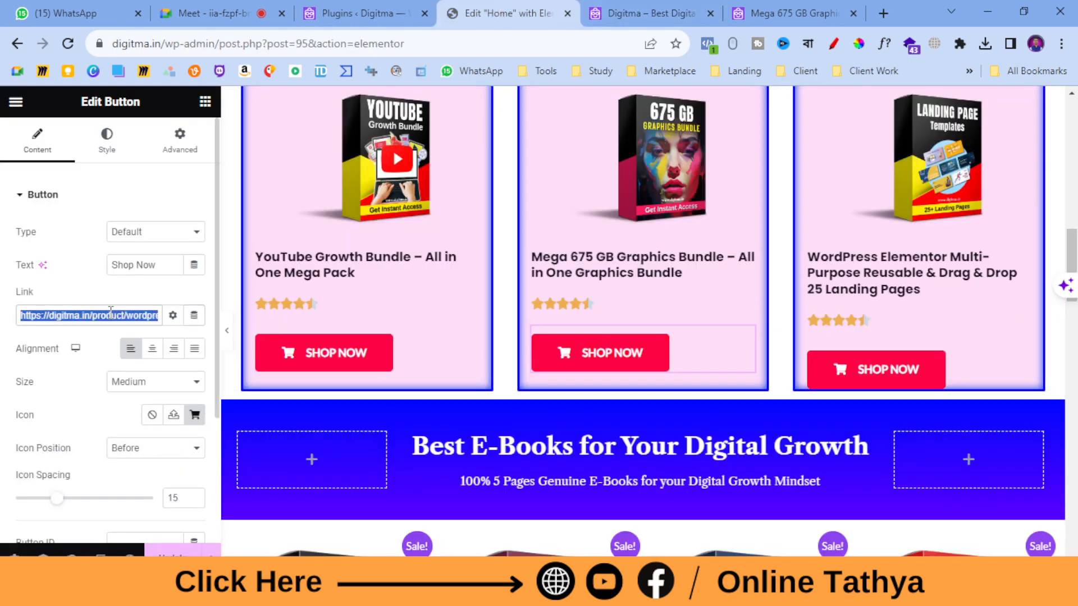
{"action": "right_click", "coordinate": [111, 314]}
{"action": "left_click", "coordinate": [148, 87]}
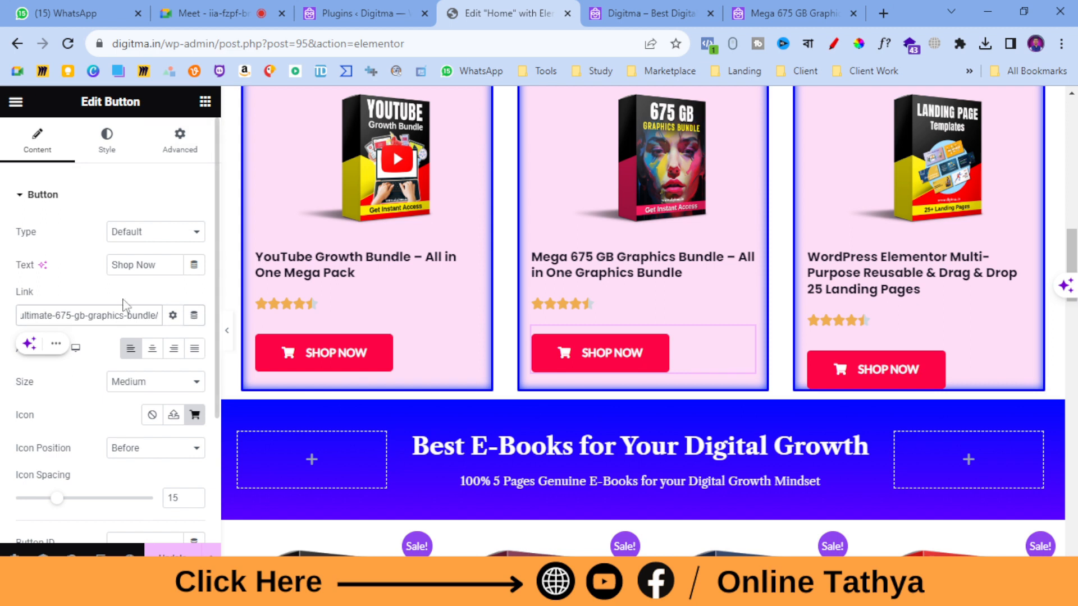
- Replace the Mega 675 GB Graphics Bundle image's custom URL with the copied ultimate-675-gb-graphics-bundle address and update the page
{"action": "left_click", "coordinate": [662, 160]}
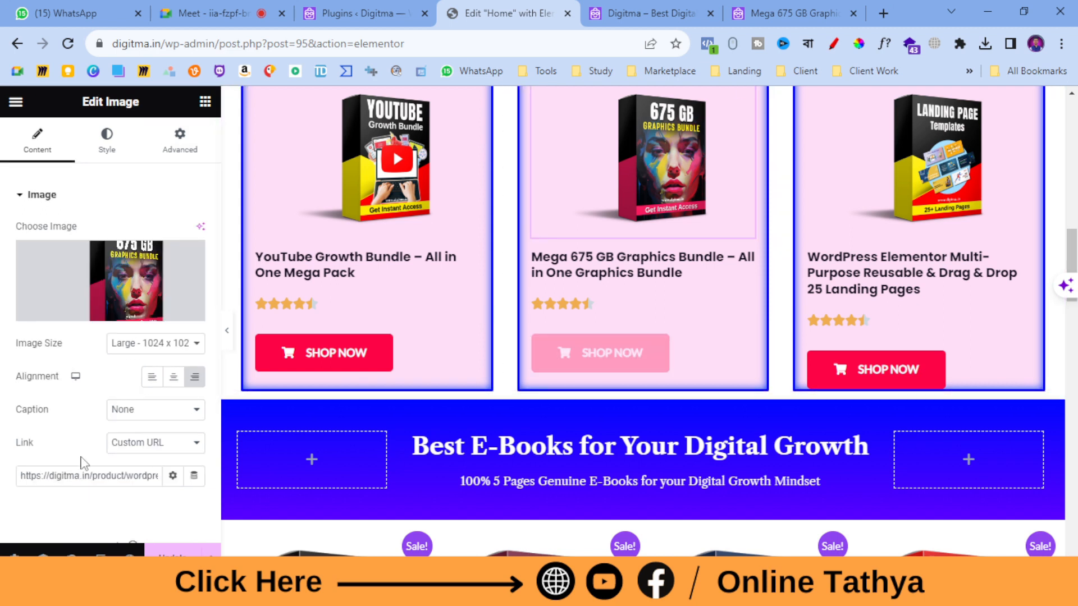
{"action": "left_click", "coordinate": [183, 451]}
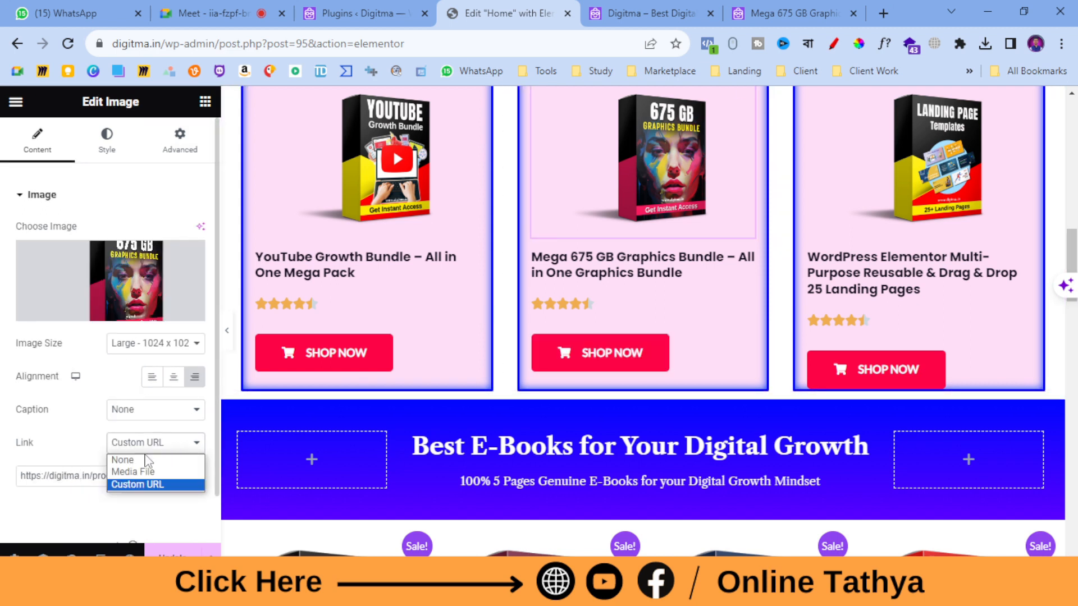
{"action": "left_click", "coordinate": [175, 445]}
{"action": "triple_click", "coordinate": [64, 475]}
{"action": "right_click", "coordinate": [64, 475]}
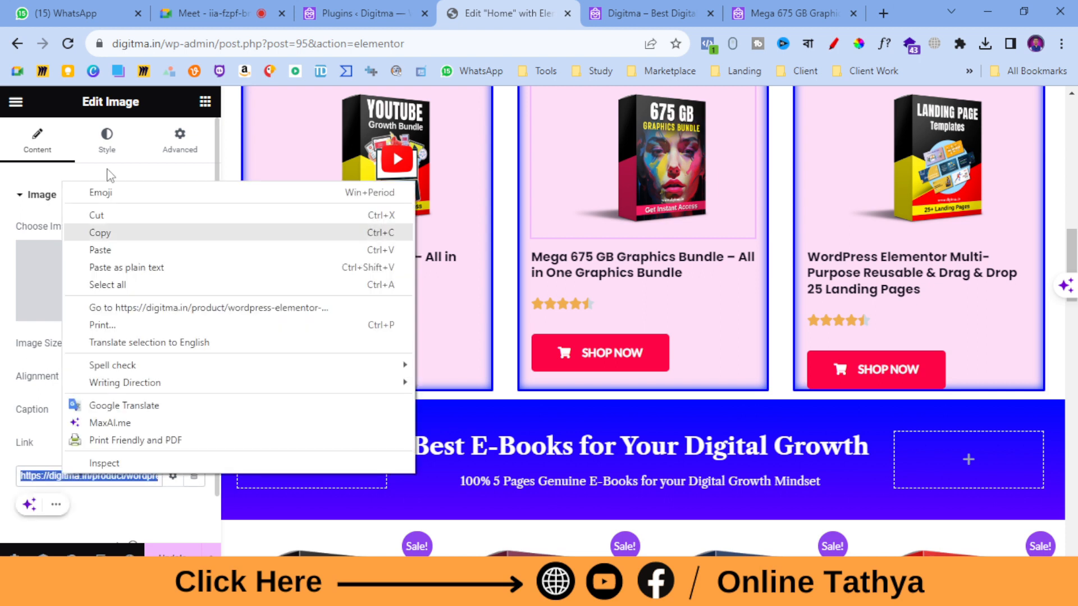
{"action": "left_click", "coordinate": [98, 247]}
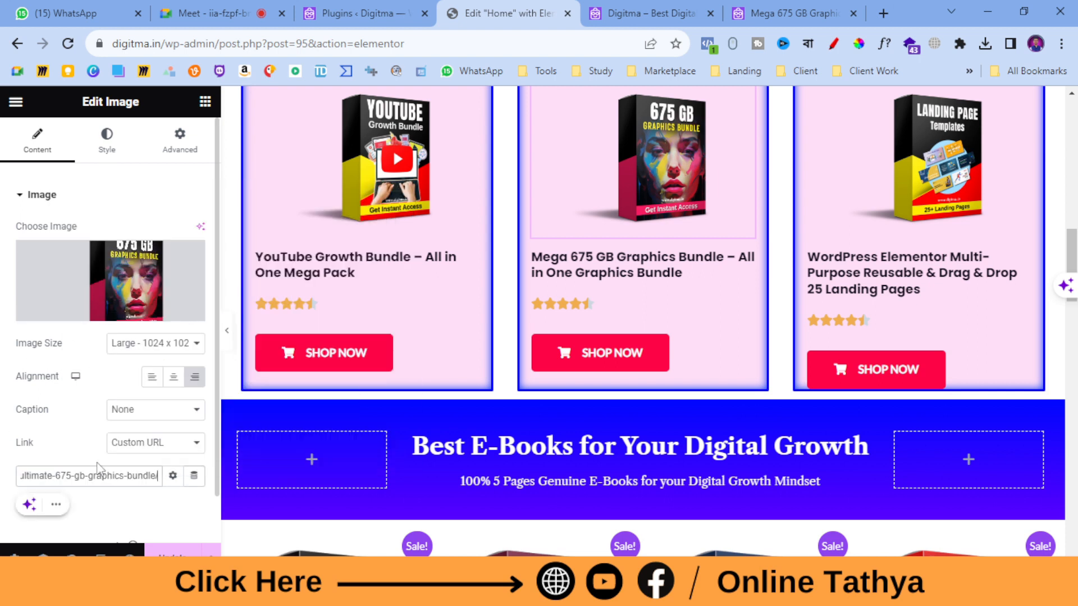
{"action": "left_click", "coordinate": [173, 558]}
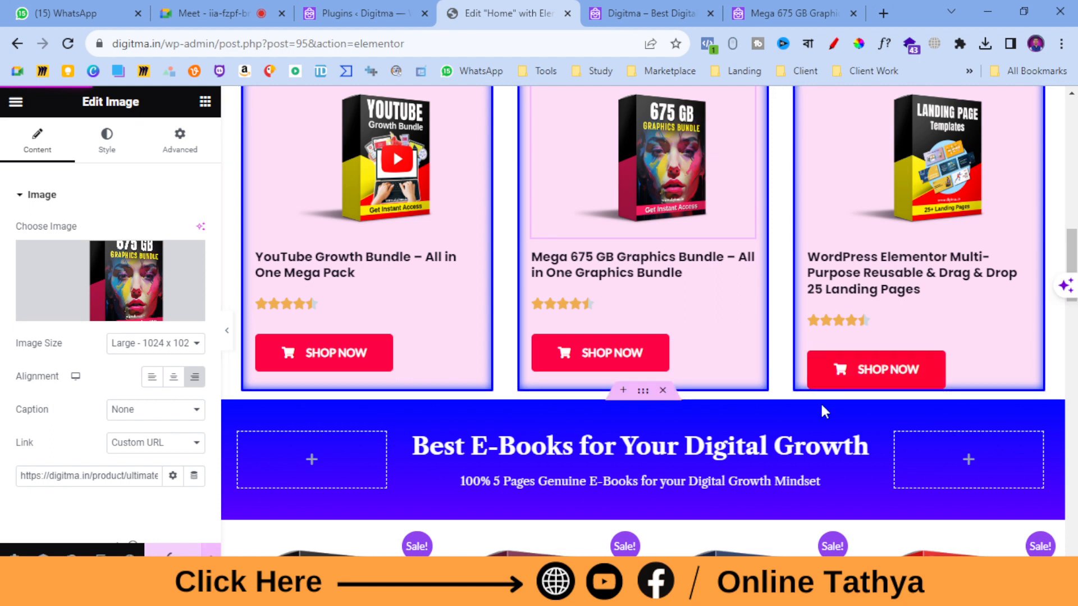
- Open the WordPress Elementor 25 Landing Pages product page from the live home page and copy its address
{"action": "left_click", "coordinate": [972, 369]}
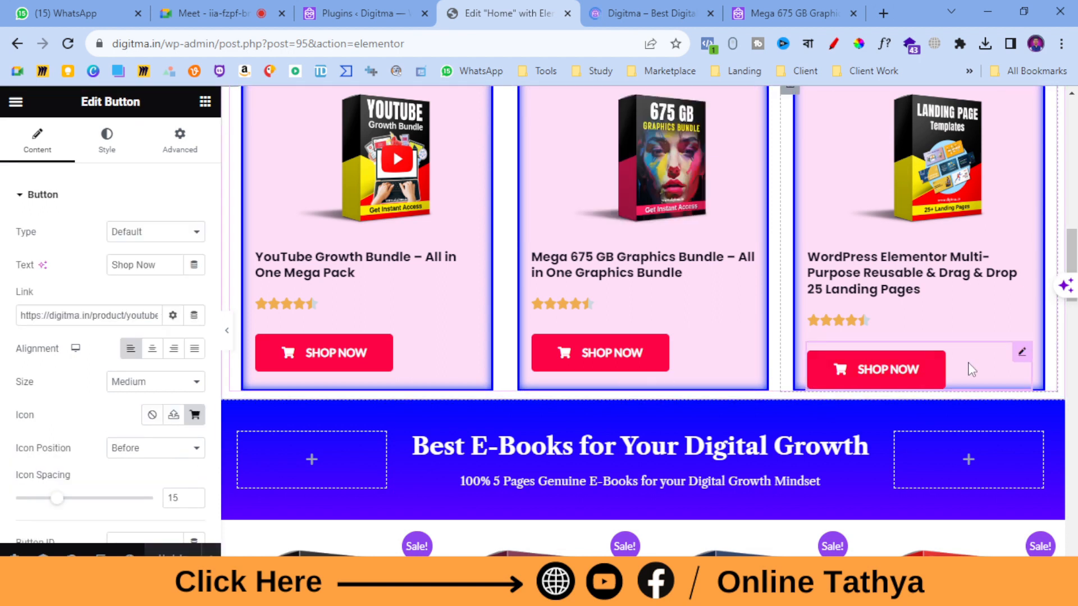
{"action": "left_click", "coordinate": [777, 8]}
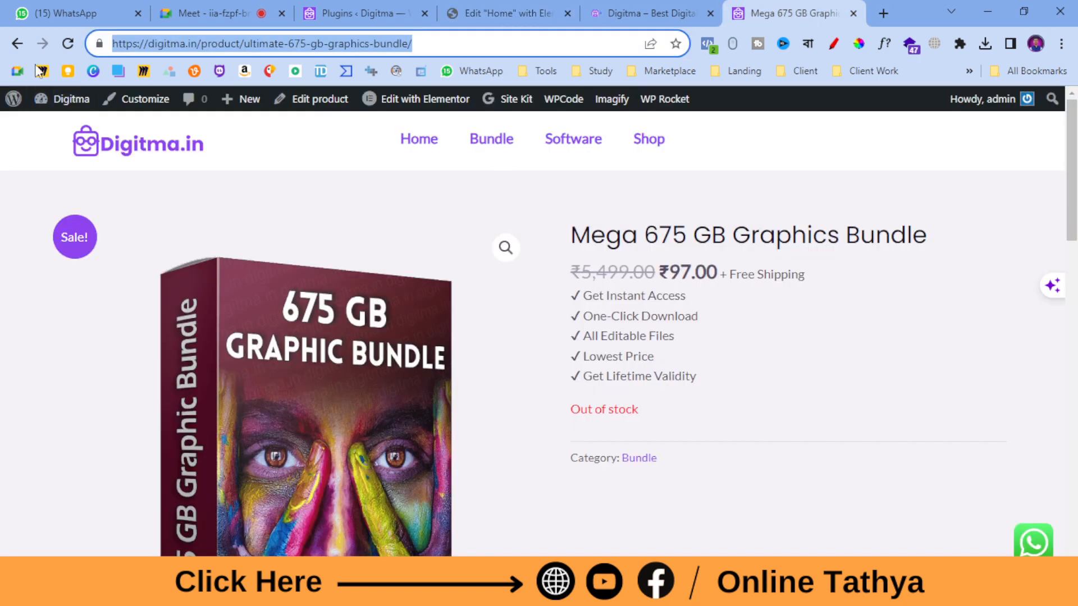
{"action": "left_click", "coordinate": [25, 44]}
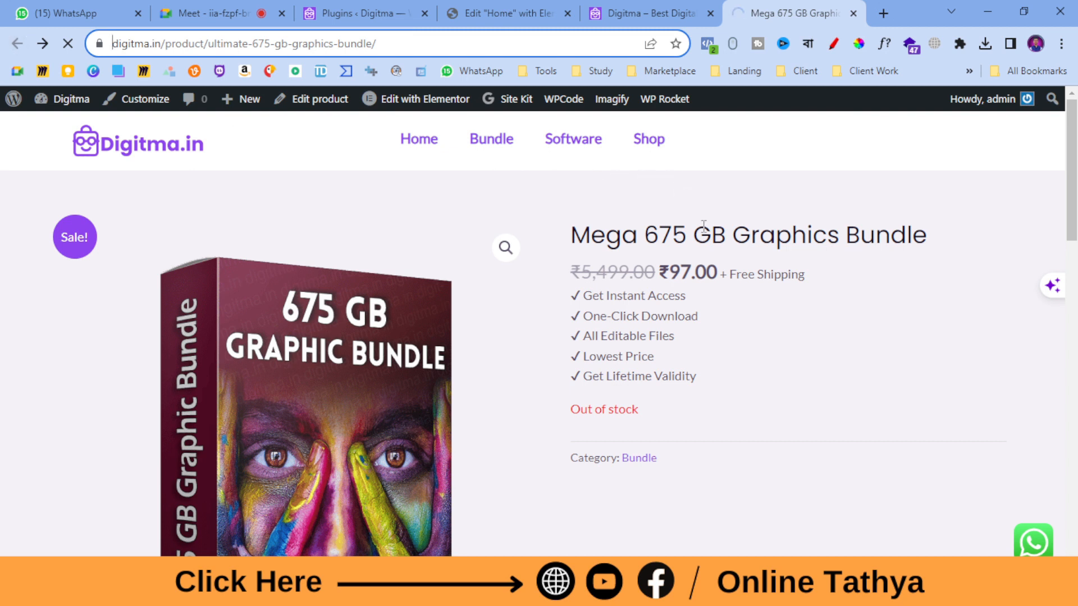
{"action": "scroll", "coordinate": [705, 224], "scroll_direction": "down", "scroll_amount": 20}
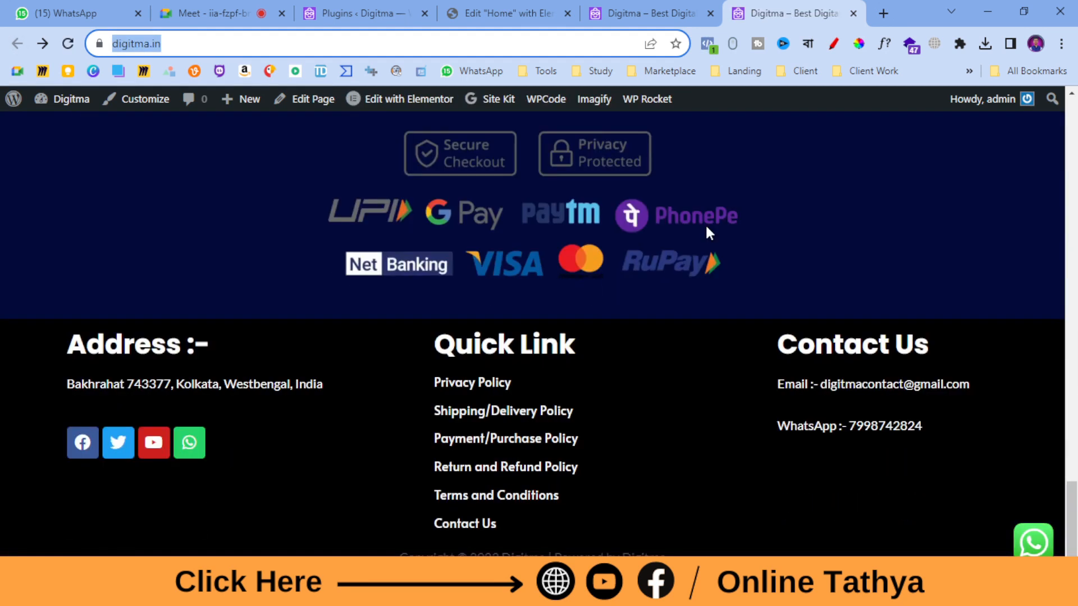
{"action": "scroll", "coordinate": [707, 228], "scroll_direction": "up", "scroll_amount": 20}
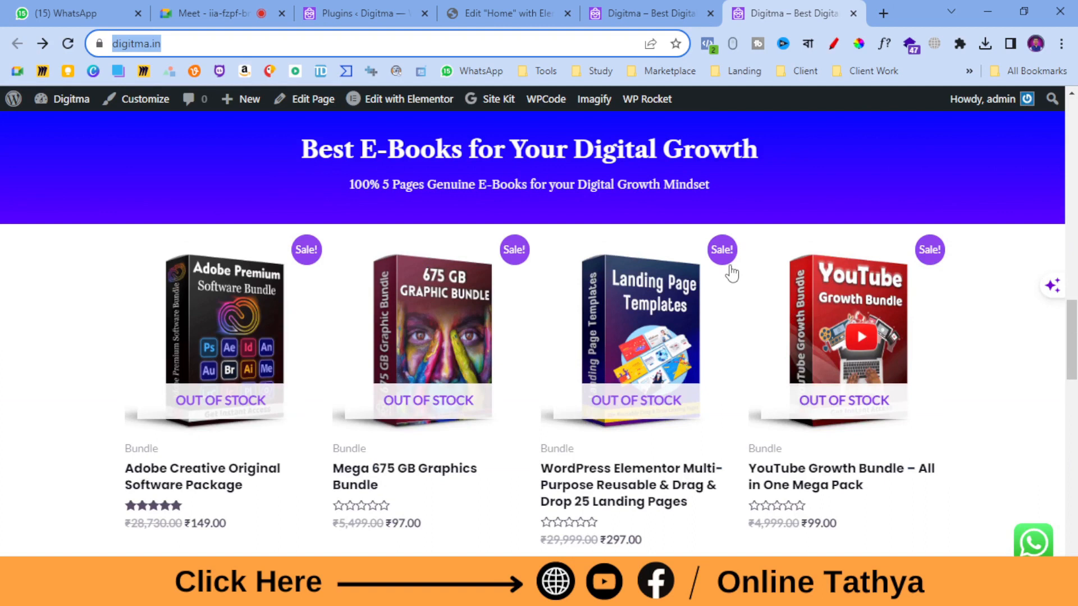
{"action": "scroll", "coordinate": [355, 315], "scroll_direction": "down", "scroll_amount": 5}
{"action": "scroll", "coordinate": [303, 303], "scroll_direction": "up", "scroll_amount": 3}
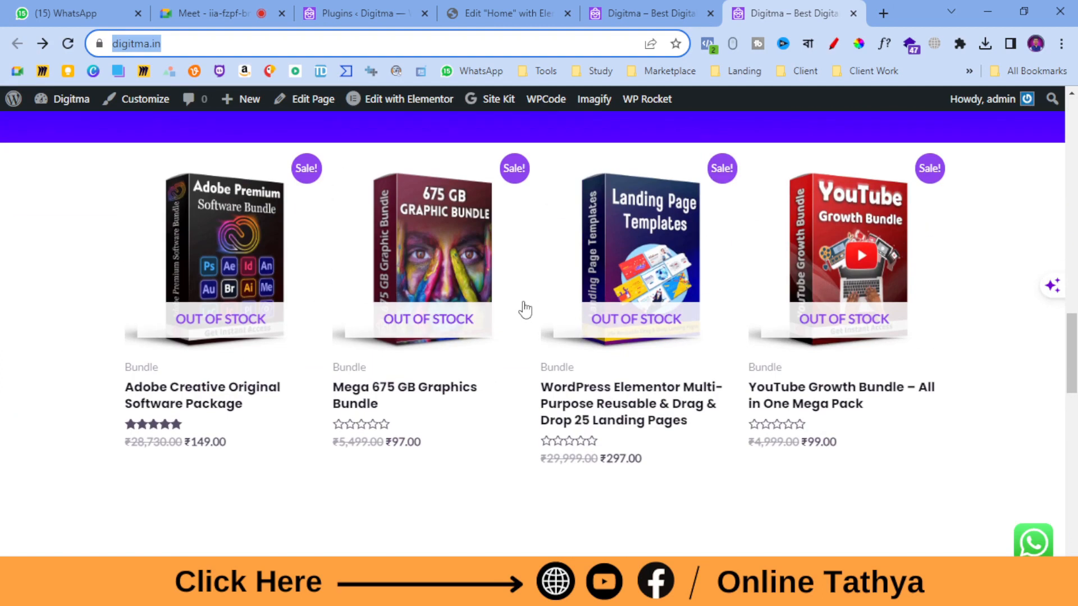
{"action": "left_click", "coordinate": [684, 233]}
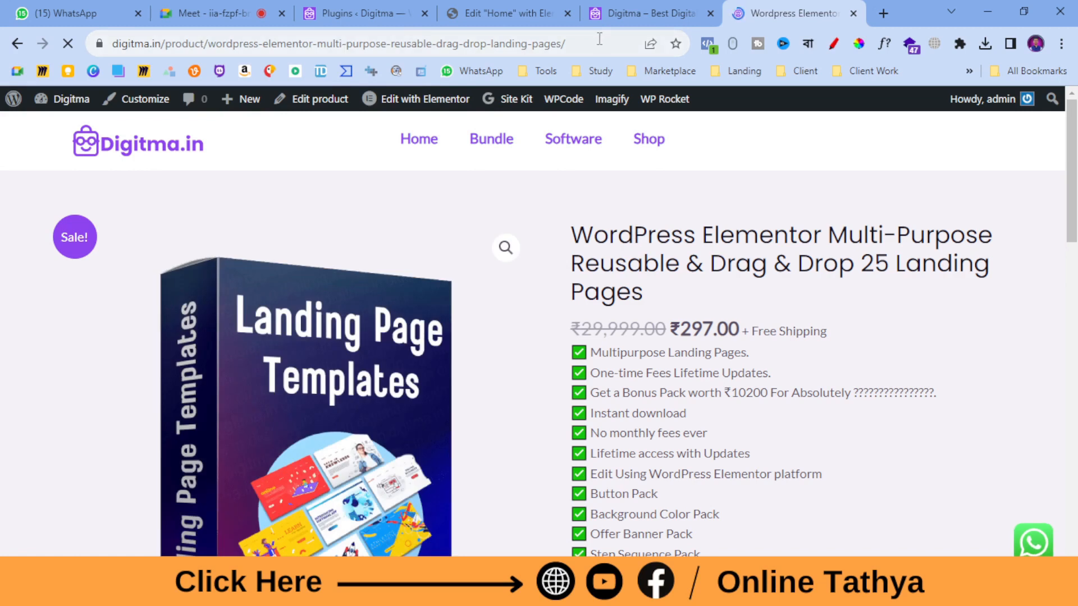
{"action": "left_click", "coordinate": [599, 39]}
{"action": "right_click", "coordinate": [602, 45]}
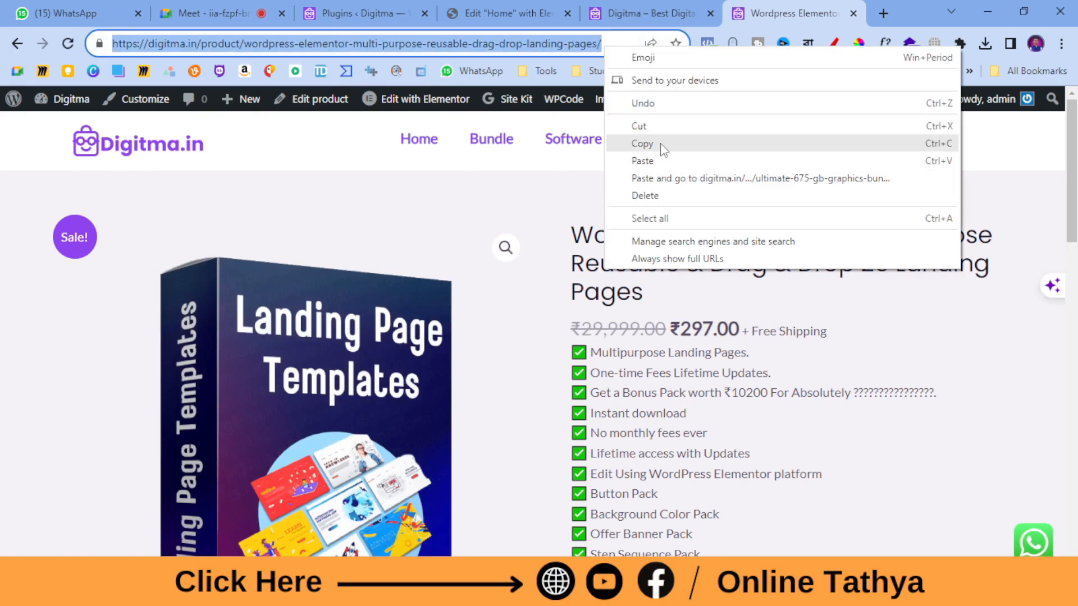
{"action": "left_click", "coordinate": [662, 145]}
- Replace the Shop Now link of the WordPress Elementor 25 Landing Pages card with the copied product address
{"action": "left_click", "coordinate": [538, 8]}
{"action": "left_click", "coordinate": [140, 315]}
{"action": "key", "text": "ctrl+a"}
{"action": "right_click", "coordinate": [120, 316]}
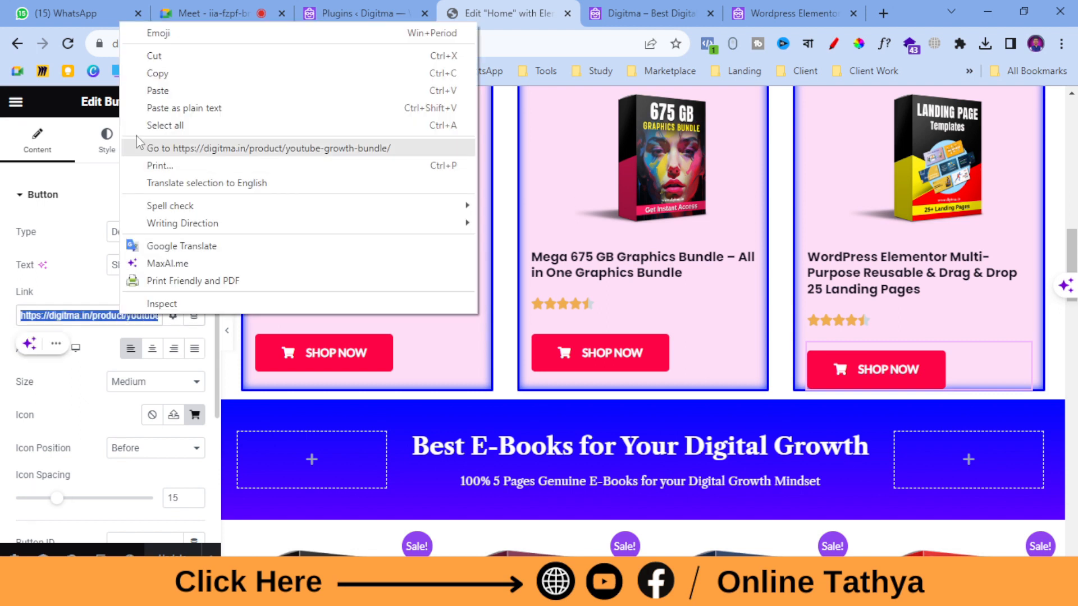
{"action": "left_click", "coordinate": [158, 90]}
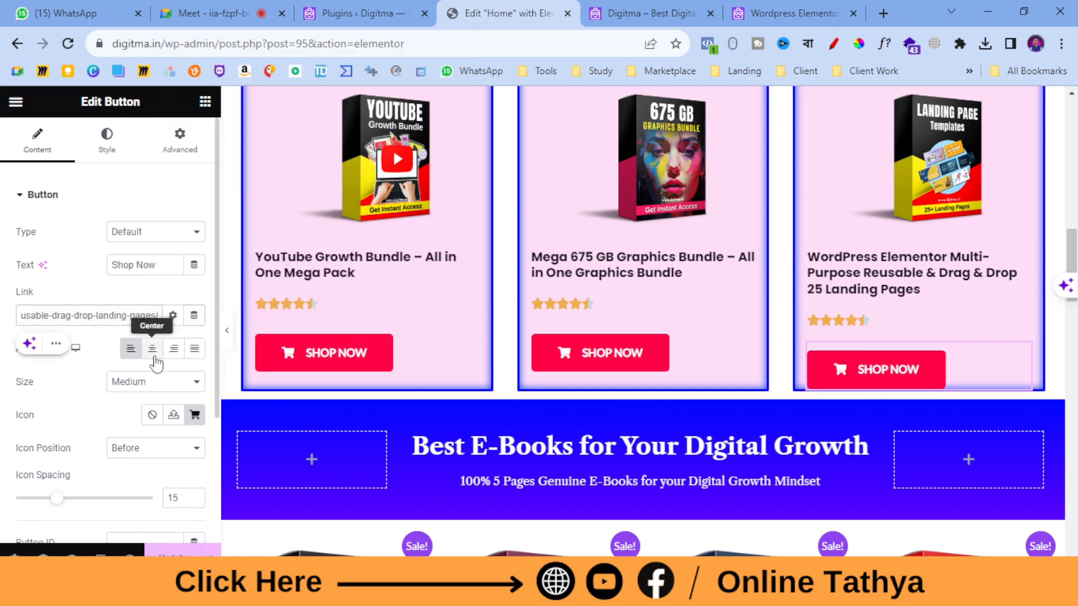
- Link the WordPress Elementor 25 Landing Pages card's image to the copied product address as a Custom URL and update the page
{"action": "left_click", "coordinate": [890, 170]}
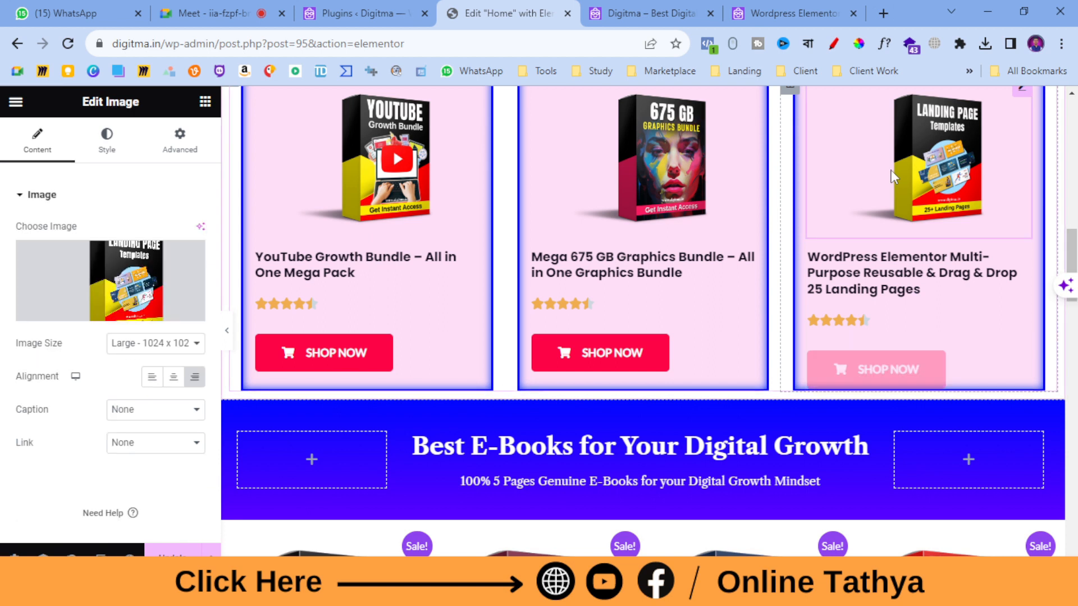
{"action": "left_click", "coordinate": [135, 453]}
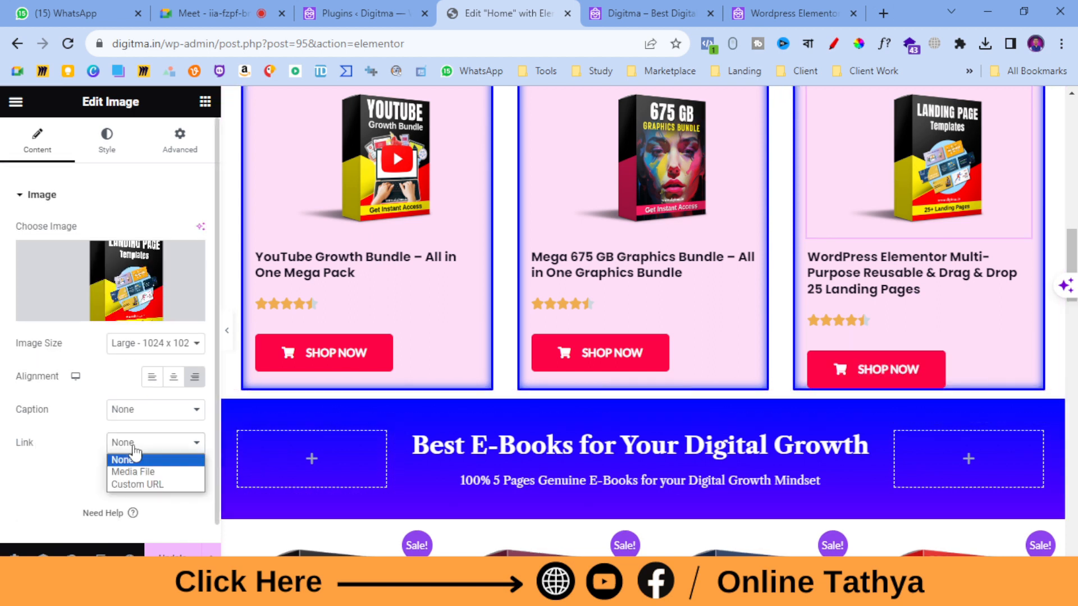
{"action": "left_click", "coordinate": [112, 483]}
{"action": "right_click", "coordinate": [99, 482]}
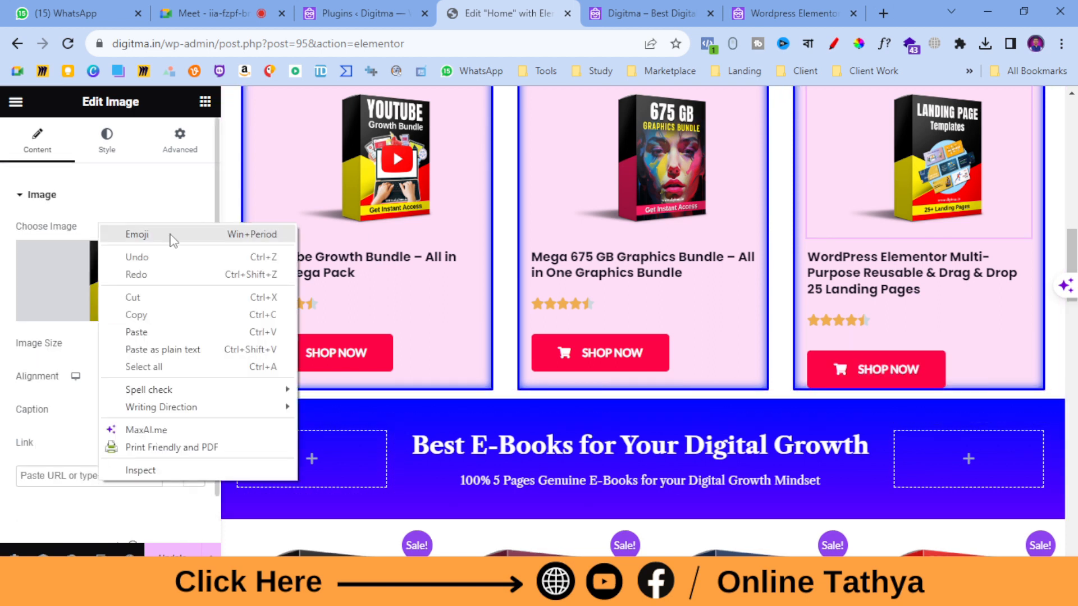
{"action": "left_click", "coordinate": [152, 332]}
{"action": "left_click", "coordinate": [171, 560]}
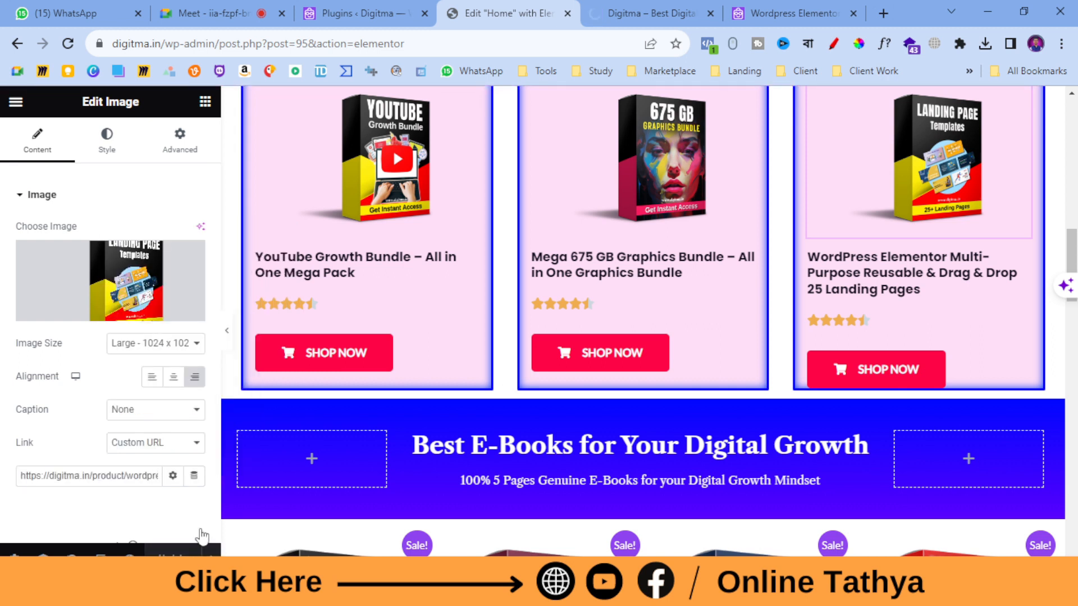
- Test the Mega 675 GB Graphics Bundle and WordPress Elementor 25 Landing Pages card image links on the live home page
{"action": "left_click", "coordinate": [662, 7]}
{"action": "scroll", "coordinate": [683, 277], "scroll_direction": "down", "scroll_amount": 15}
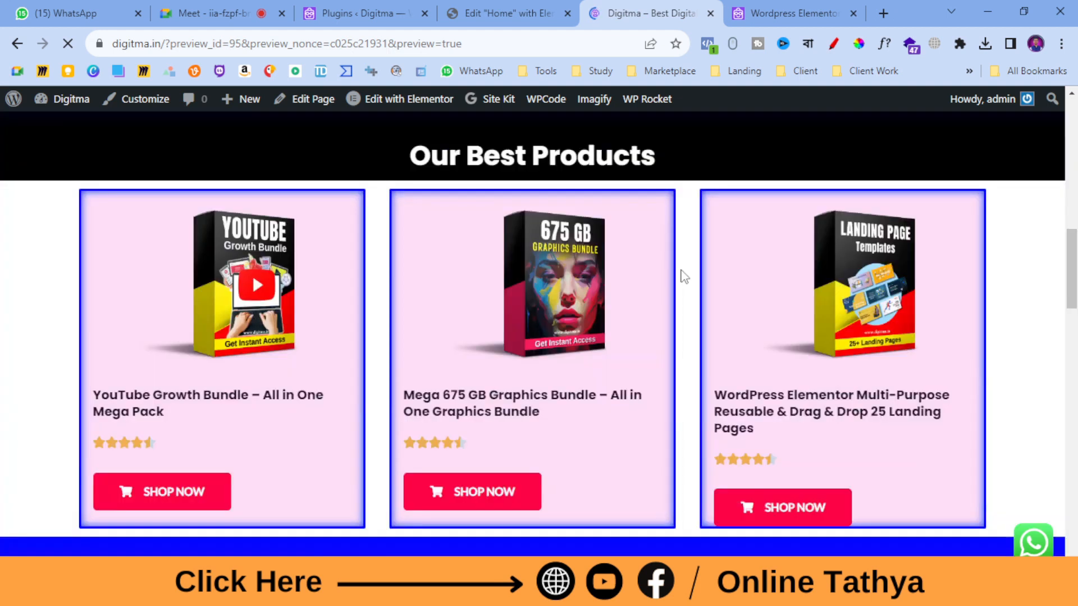
{"action": "scroll", "coordinate": [496, 172], "scroll_direction": "up", "scroll_amount": 4}
{"action": "scroll", "coordinate": [548, 286], "scroll_direction": "up", "scroll_amount": 3}
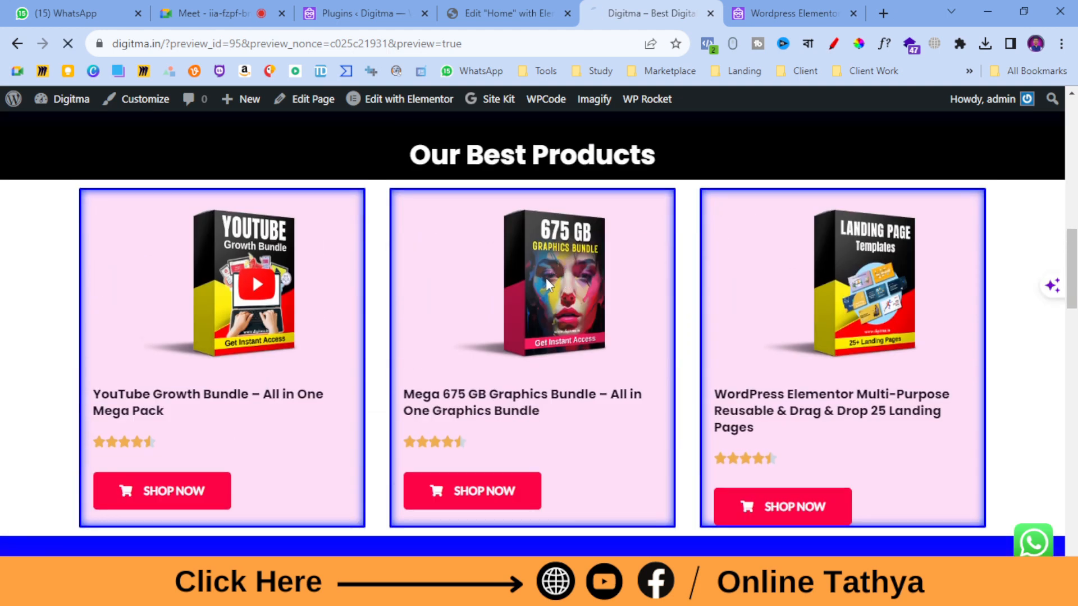
{"action": "left_click", "coordinate": [545, 278]}
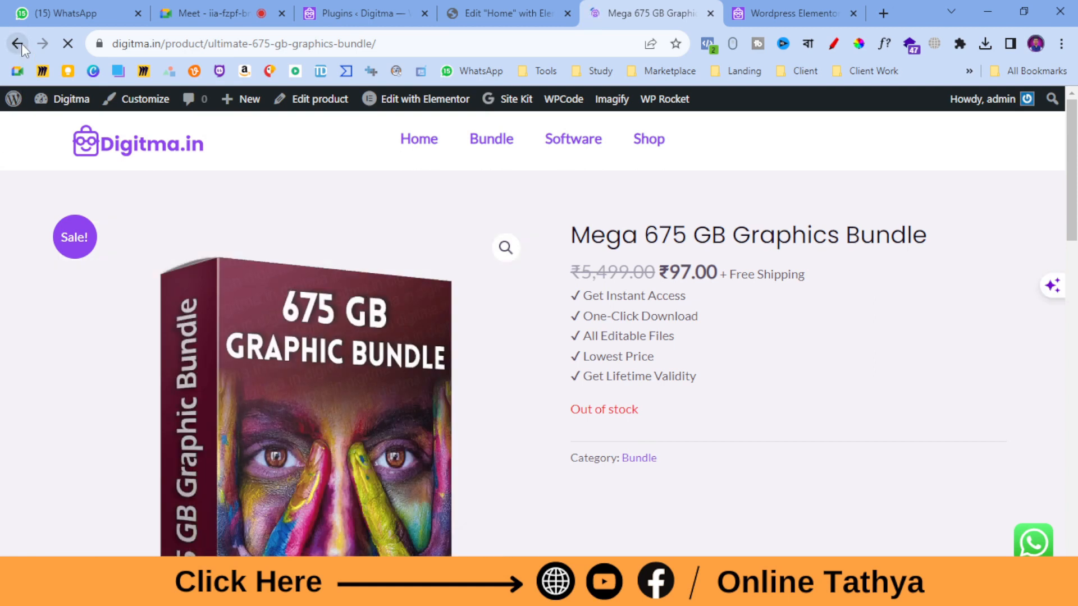
{"action": "left_click", "coordinate": [23, 44]}
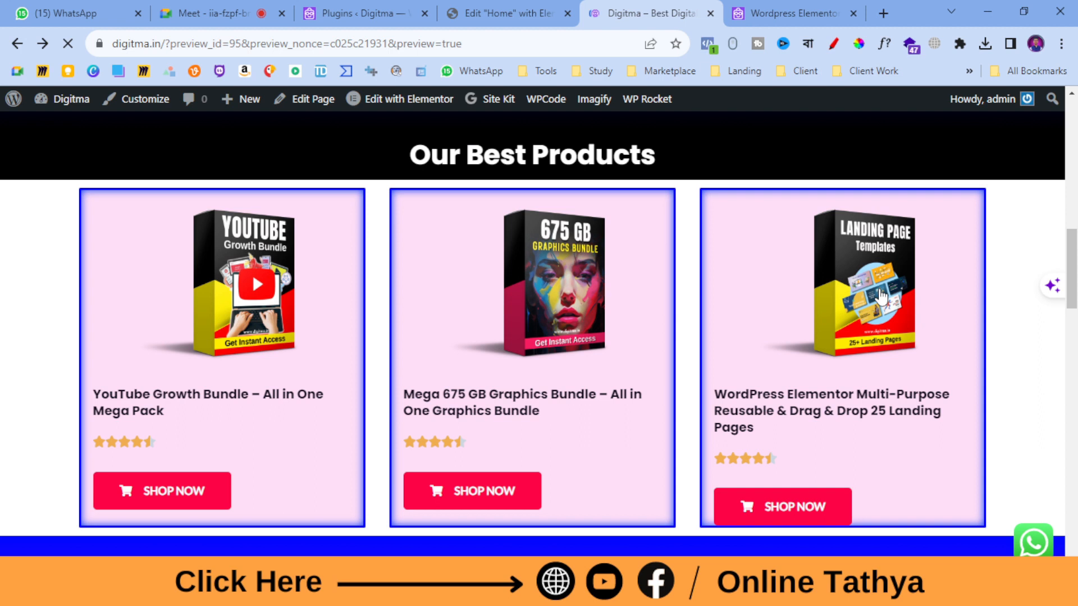
{"action": "left_click", "coordinate": [880, 296]}
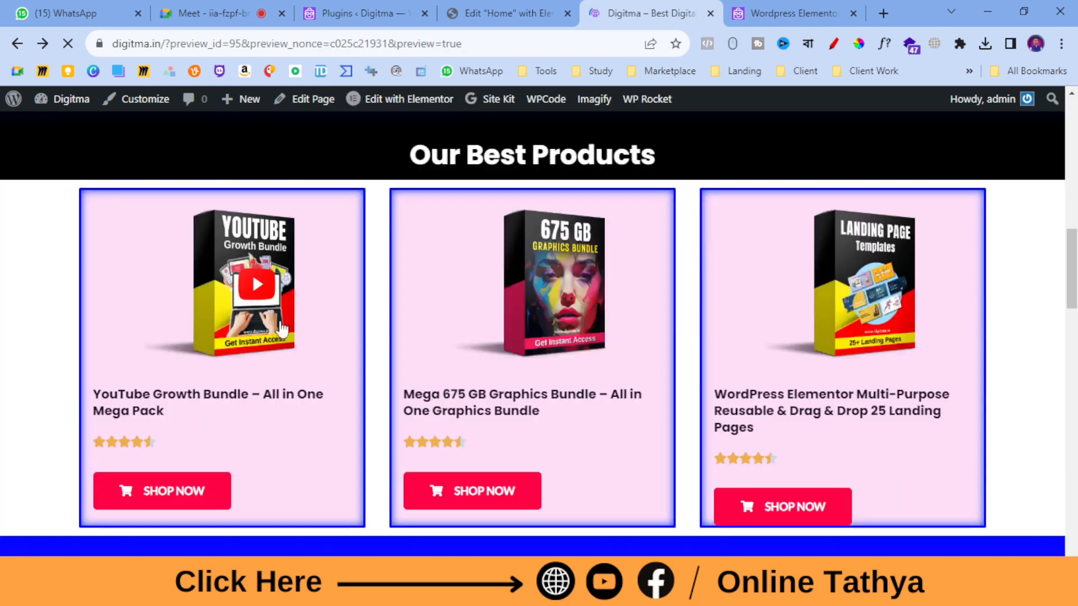
- Open the YouTube Growth Bundle product page from its card image and review its price and features
{"action": "left_click", "coordinate": [264, 265]}
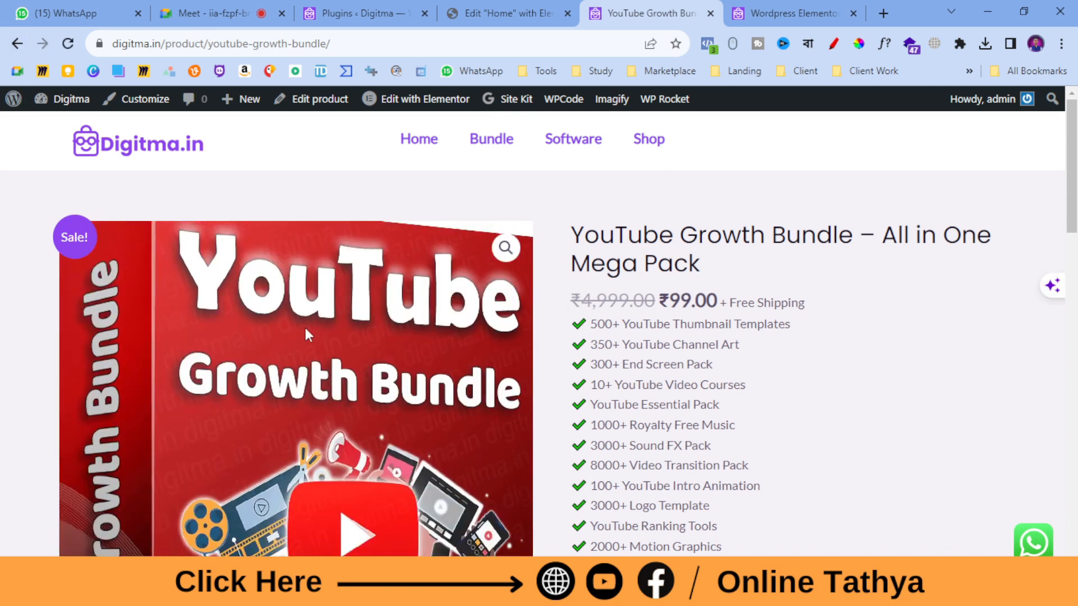
{"action": "scroll", "coordinate": [651, 362], "scroll_direction": "down", "scroll_amount": 3}
{"action": "scroll", "coordinate": [646, 370], "scroll_direction": "up", "scroll_amount": 3}
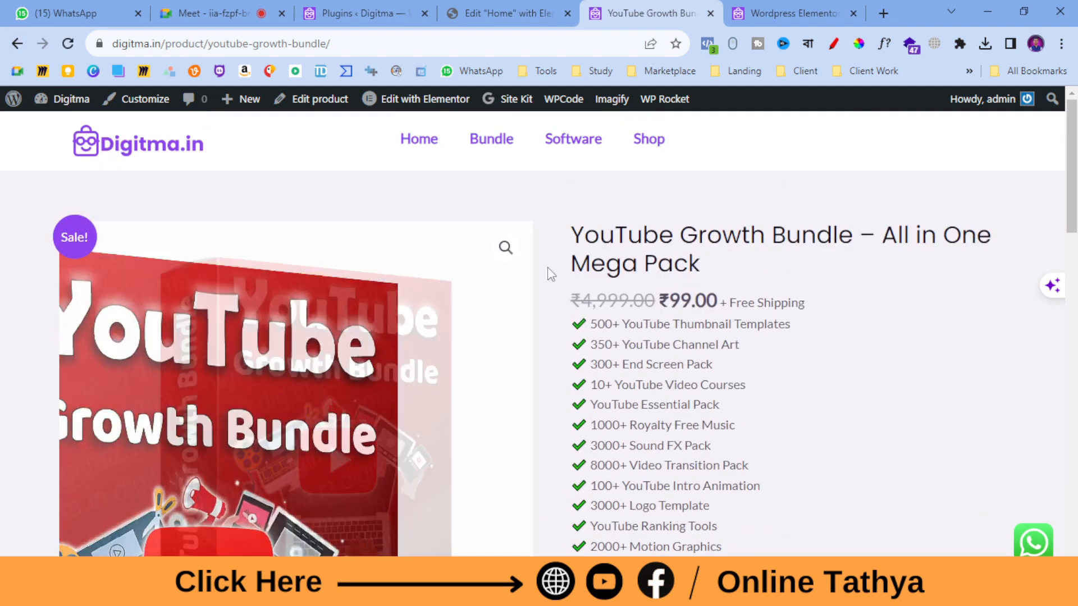
{"action": "scroll", "coordinate": [706, 281], "scroll_direction": "down", "scroll_amount": 1}
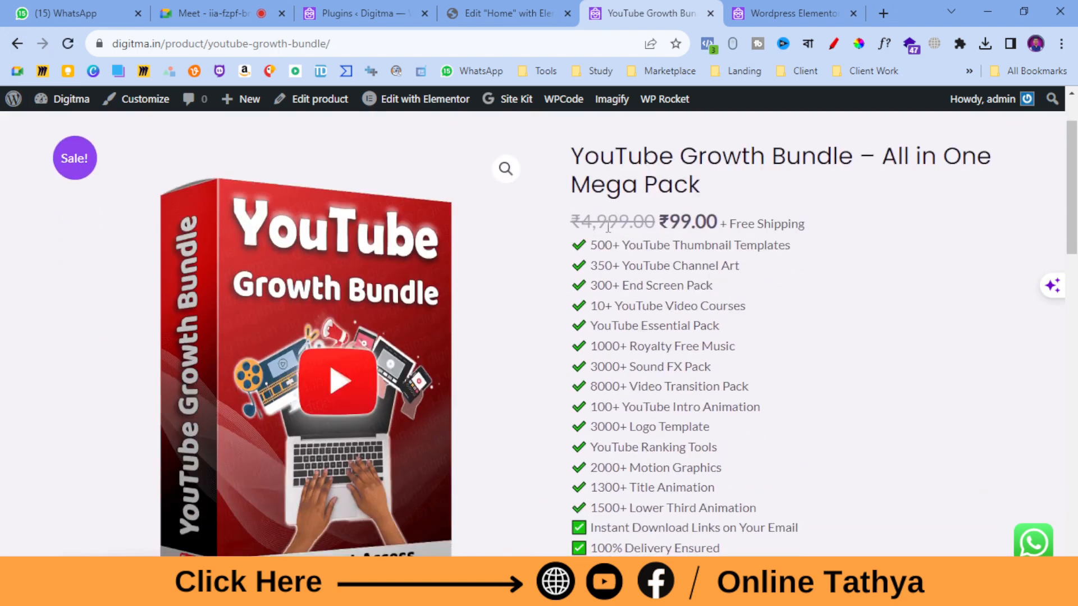
- Open the full list of products in the WordPress admin
{"action": "left_click", "coordinate": [342, 8]}
{"action": "scroll", "coordinate": [53, 320], "scroll_direction": "up", "scroll_amount": 1}
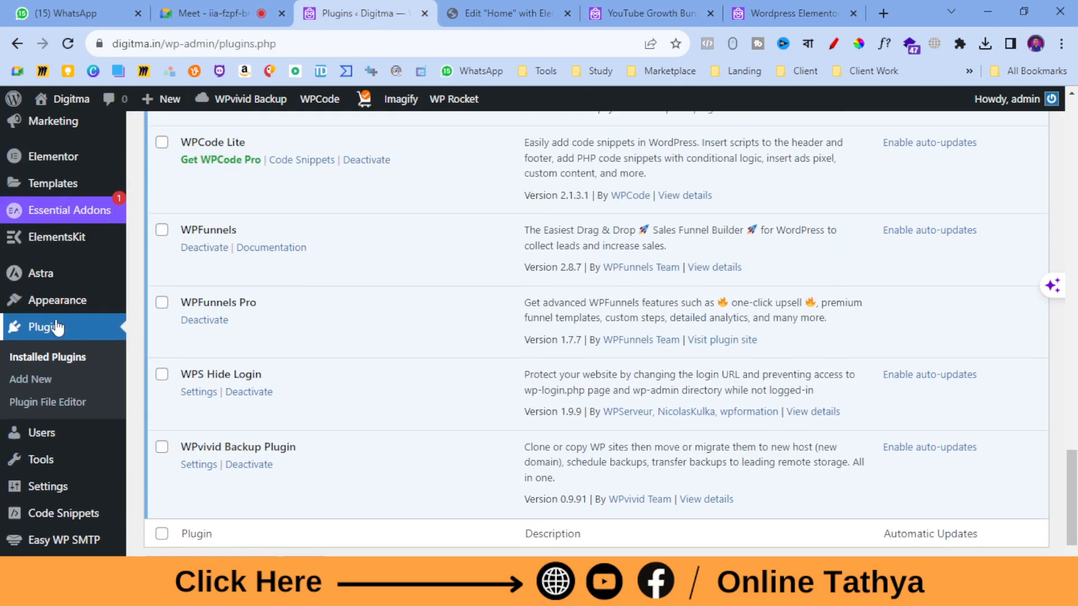
{"action": "scroll", "coordinate": [58, 327], "scroll_direction": "up", "scroll_amount": 4}
{"action": "left_click", "coordinate": [62, 312]}
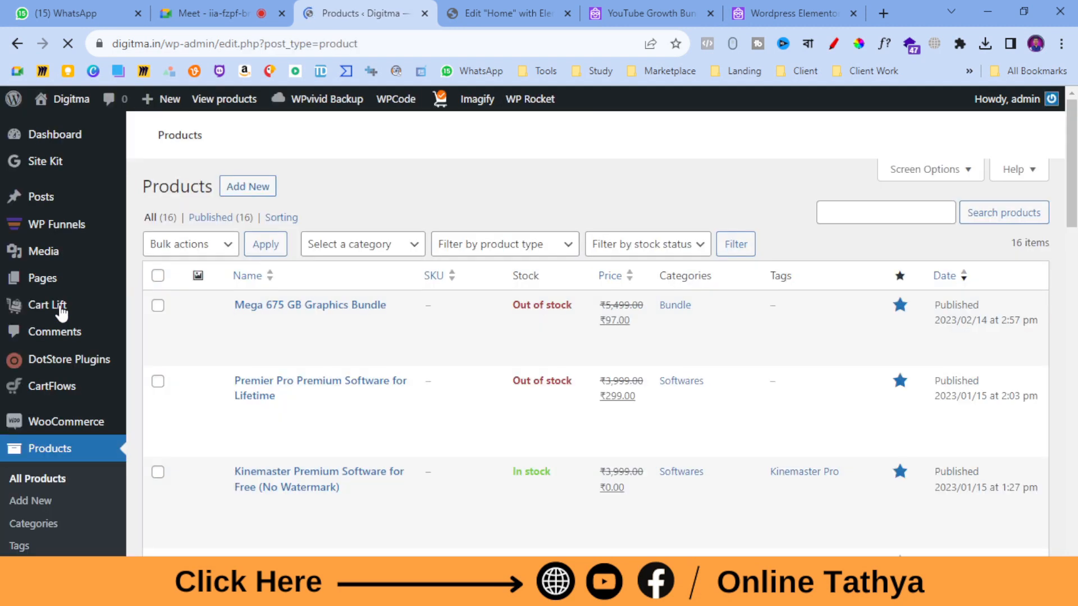
- Open the settings of the product grid's shortcode below the Best E-Books heading in the home page editor
{"action": "left_click", "coordinate": [505, 13]}
{"action": "scroll", "coordinate": [626, 378], "scroll_direction": "down", "scroll_amount": 6}
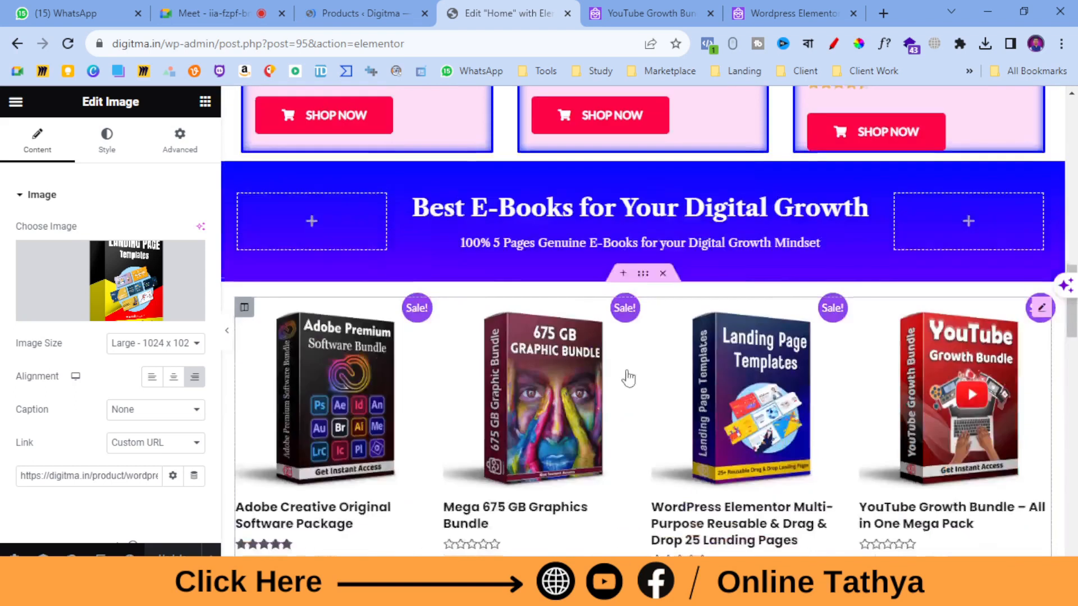
{"action": "scroll", "coordinate": [649, 337], "scroll_direction": "up", "scroll_amount": 2}
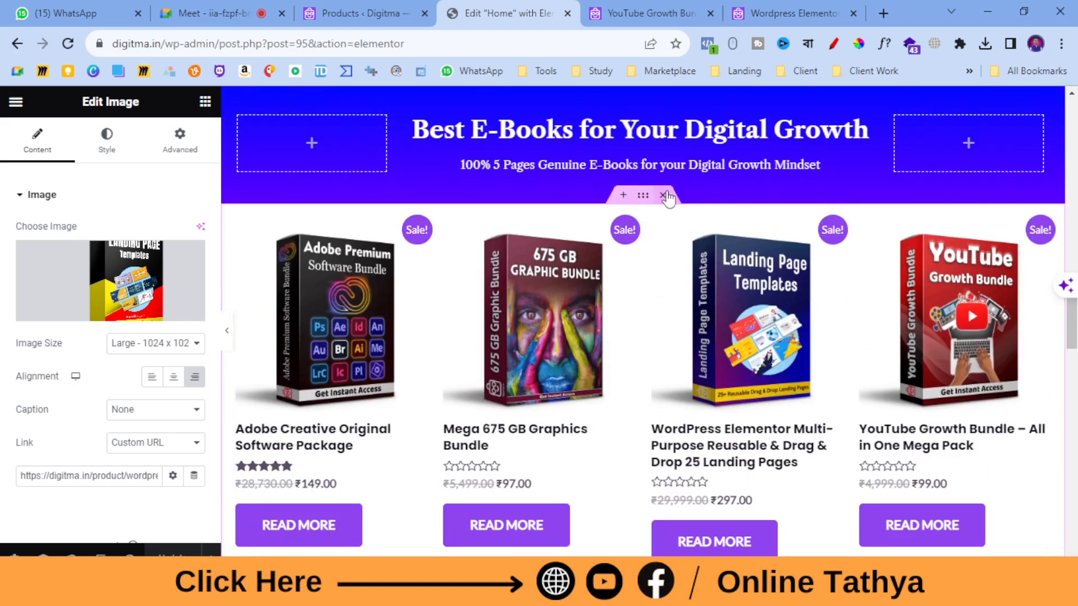
{"action": "left_click", "coordinate": [638, 202]}
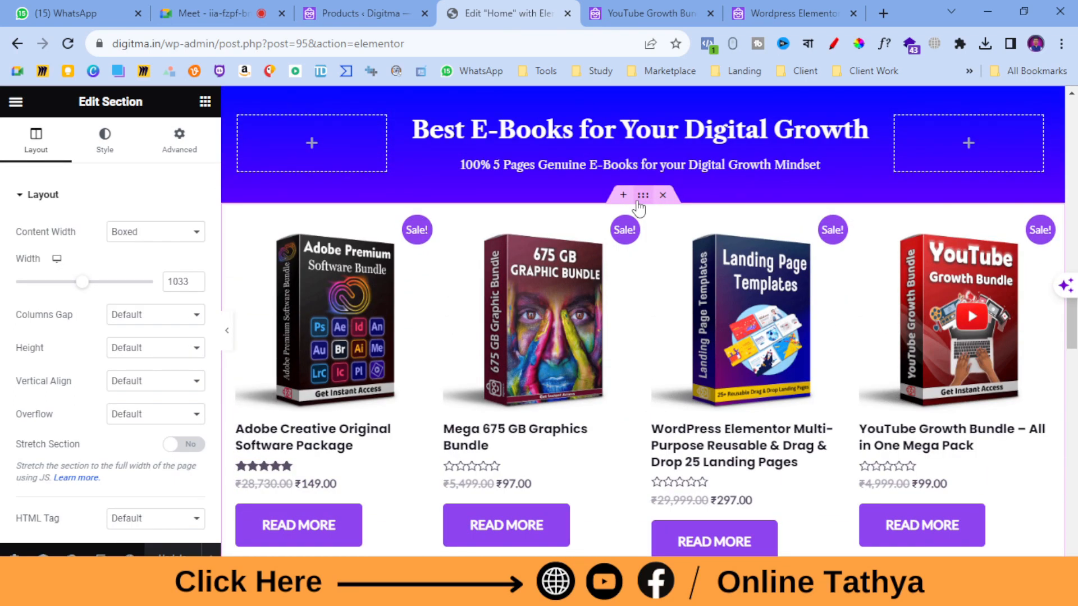
{"action": "scroll", "coordinate": [68, 283], "scroll_direction": "down", "scroll_amount": 3}
{"action": "scroll", "coordinate": [68, 286], "scroll_direction": "up", "scroll_amount": 3}
{"action": "left_click", "coordinate": [536, 350]}
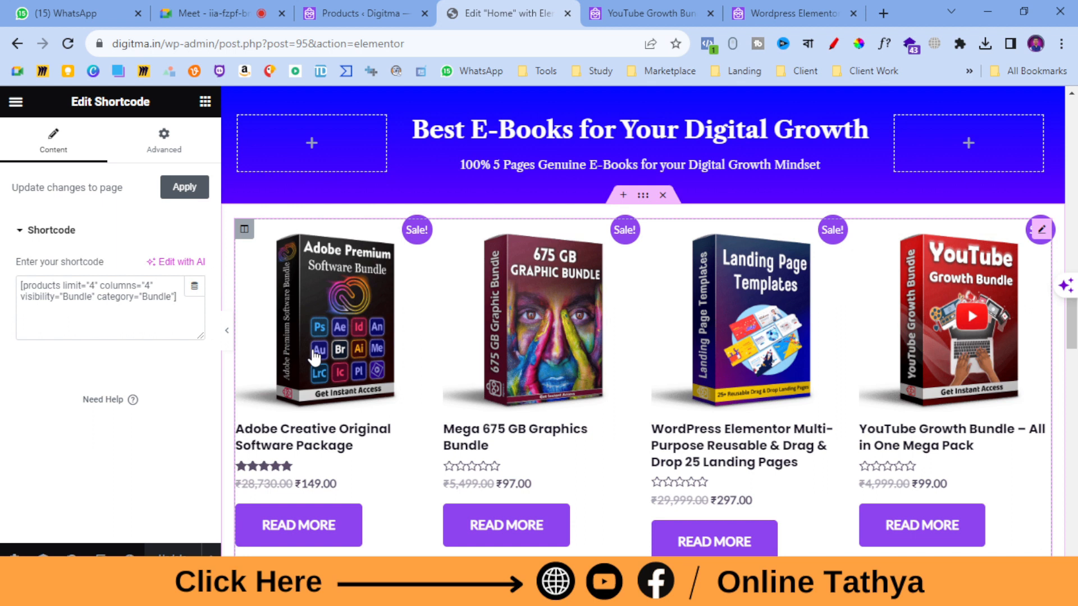
- Capture a screenshot of the products shortcode and send it to the Growth Mindset group in WhatsApp
{"action": "key", "text": "super+shift+s"}
{"action": "left_click_drag", "start_coordinate": [8, 247], "coordinate": [225, 360]}
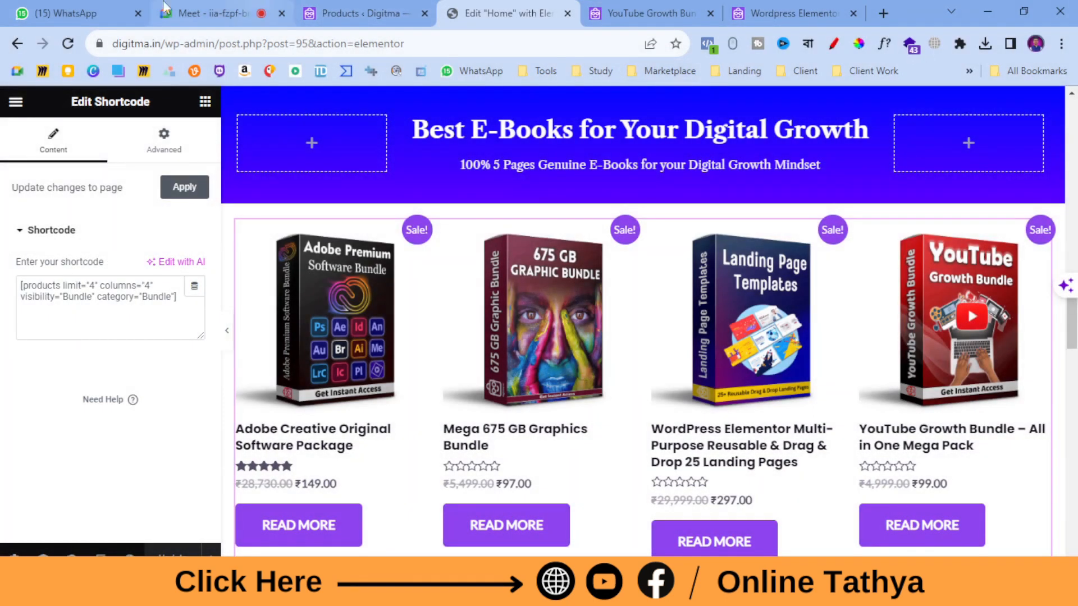
{"action": "left_click", "coordinate": [79, 13]}
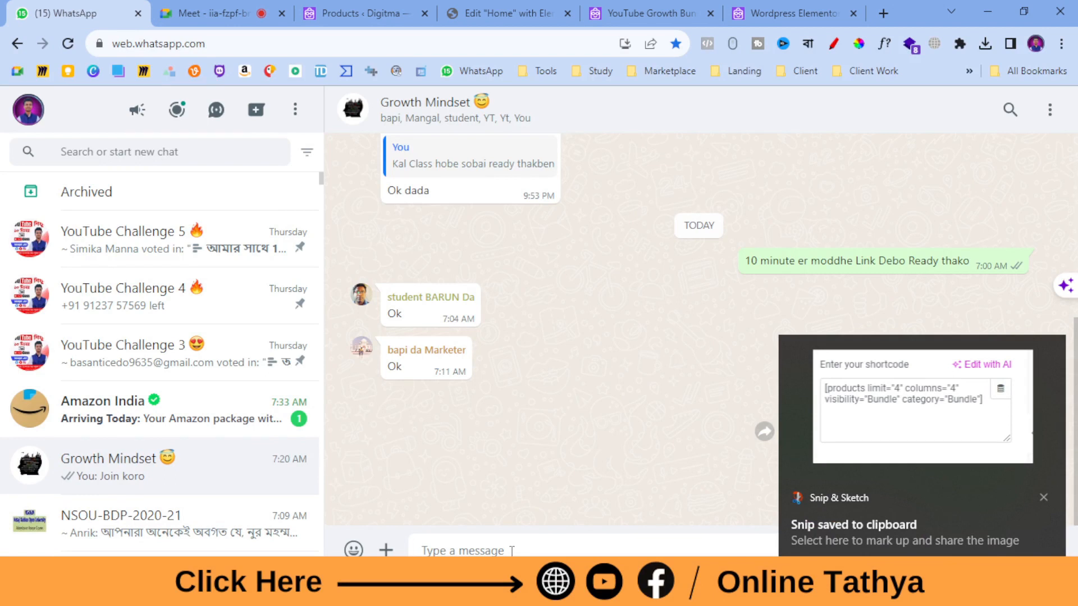
{"action": "key", "text": "ctrl+v"}
{"action": "key", "text": "Return"}
- Switch back to the Elementor home page editor, delete the product grid section below the Best E-Books heading and update the page
{"action": "left_click", "coordinate": [346, 8]}
{"action": "left_click", "coordinate": [515, 8]}
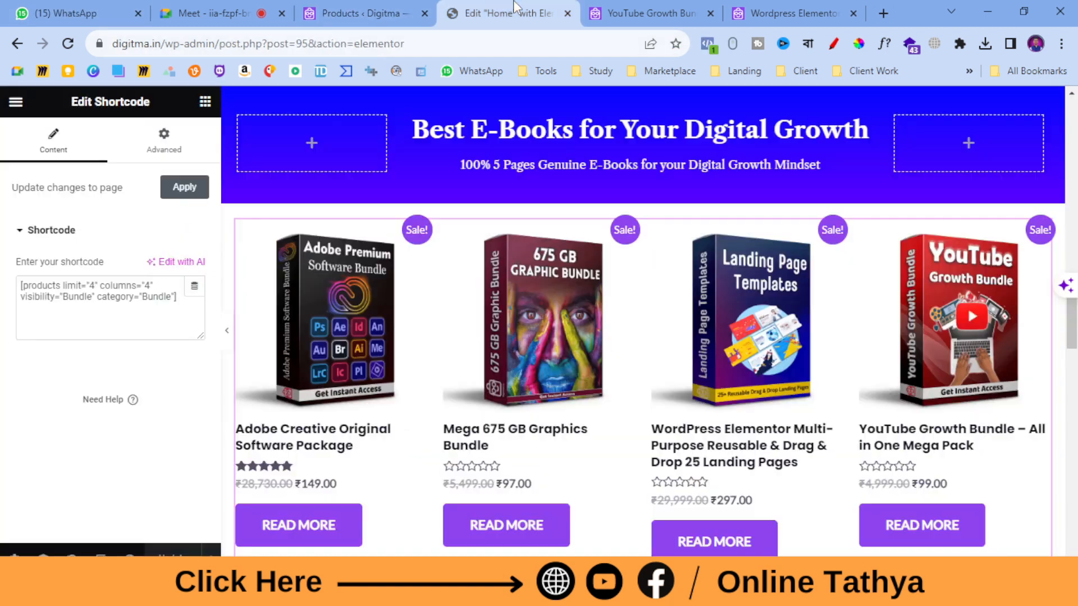
{"action": "left_click", "coordinate": [662, 196]}
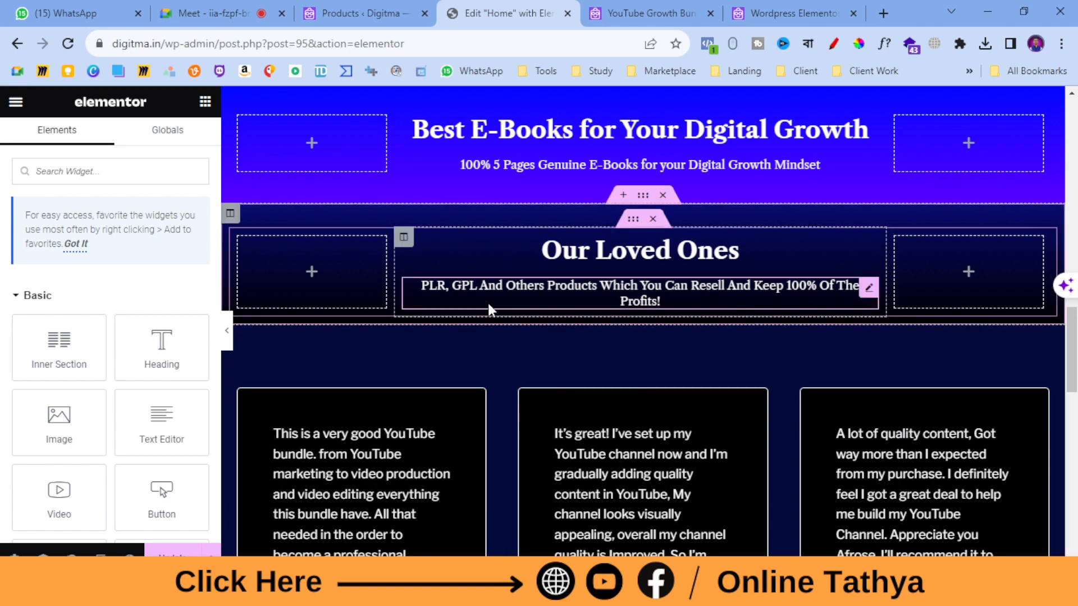
{"action": "scroll", "coordinate": [715, 385], "scroll_direction": "up", "scroll_amount": 10}
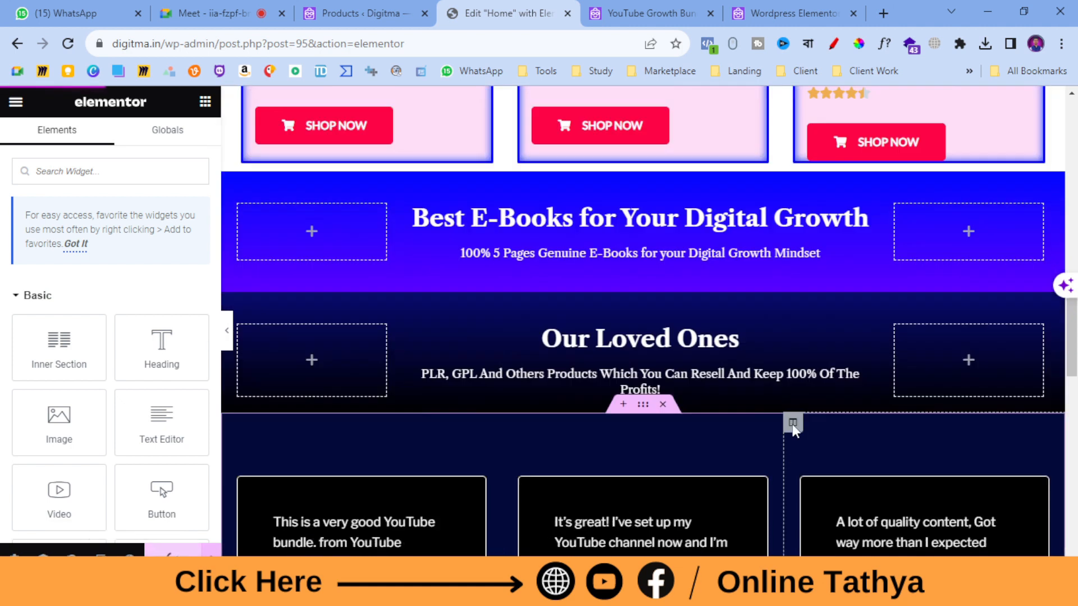
- Return to the live home page and recheck that the YouTube Growth Bundle card image leads to its product page
{"action": "left_click", "coordinate": [684, 9]}
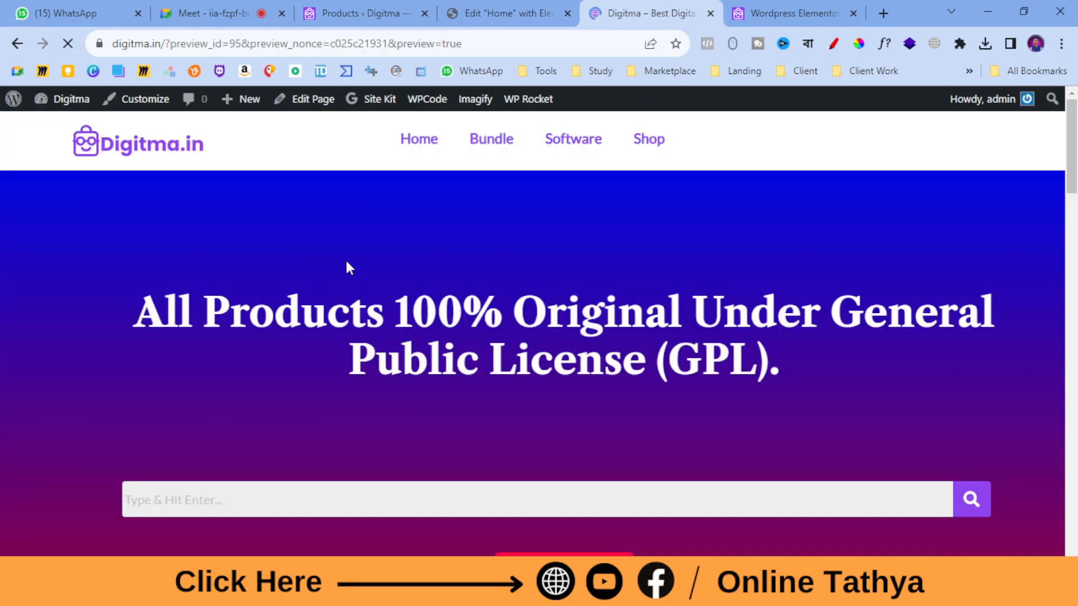
{"action": "scroll", "coordinate": [522, 320], "scroll_direction": "down", "scroll_amount": 10}
{"action": "scroll", "coordinate": [370, 400], "scroll_direction": "down", "scroll_amount": 2}
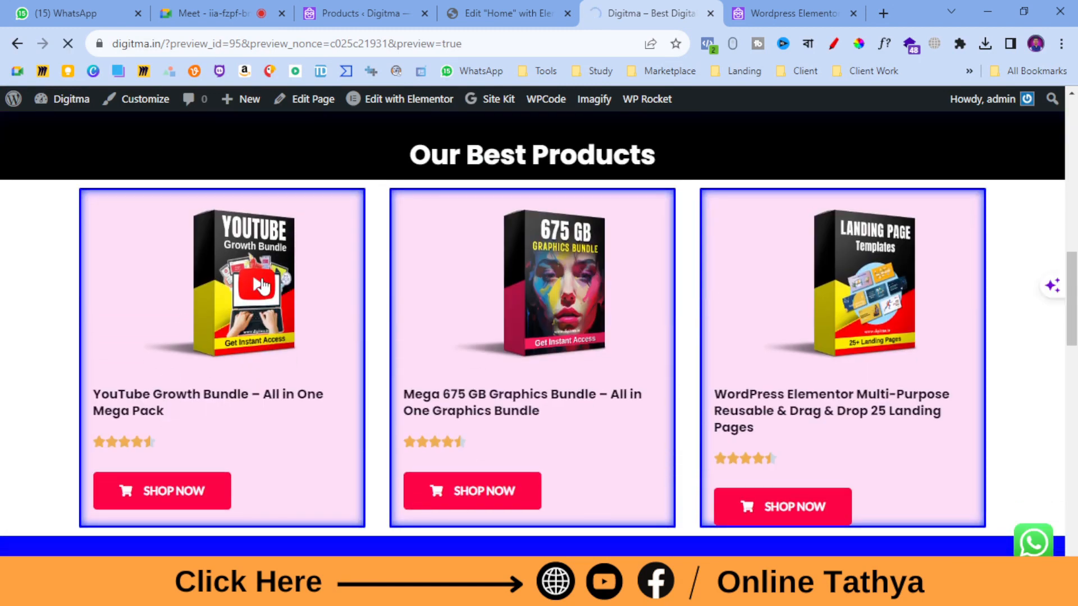
{"action": "left_click", "coordinate": [262, 286]}
{"action": "scroll", "coordinate": [344, 190], "scroll_direction": "down", "scroll_amount": 4}
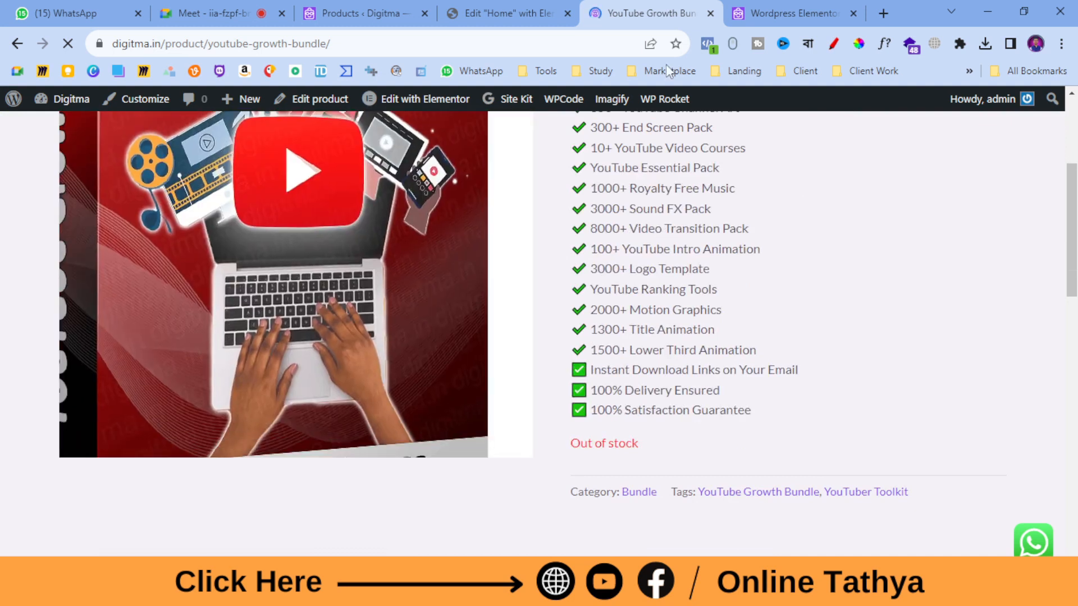
- Open the Mega 675 GB Graphics Bundle product for editing and go to its product image settings
{"action": "left_click", "coordinate": [333, 12]}
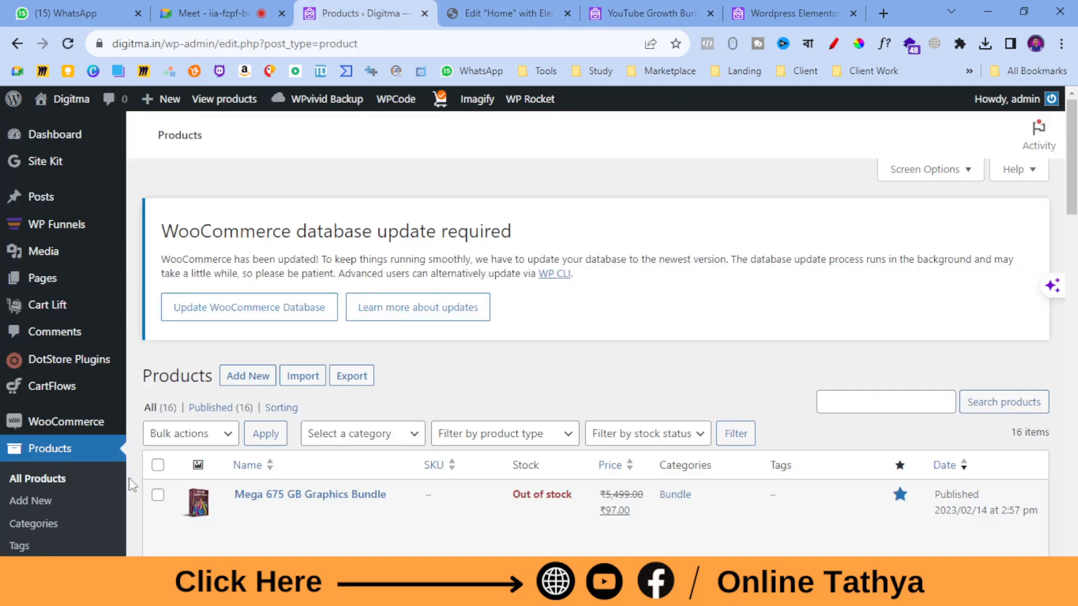
{"action": "scroll", "coordinate": [388, 331], "scroll_direction": "down", "scroll_amount": 4}
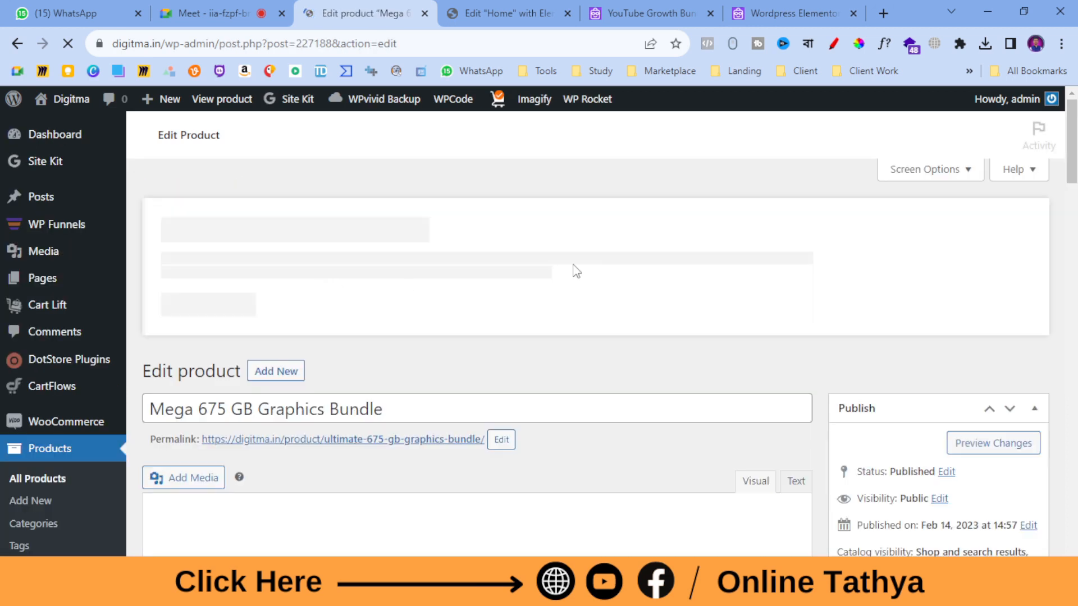
{"action": "scroll", "coordinate": [803, 264], "scroll_direction": "down", "scroll_amount": 10}
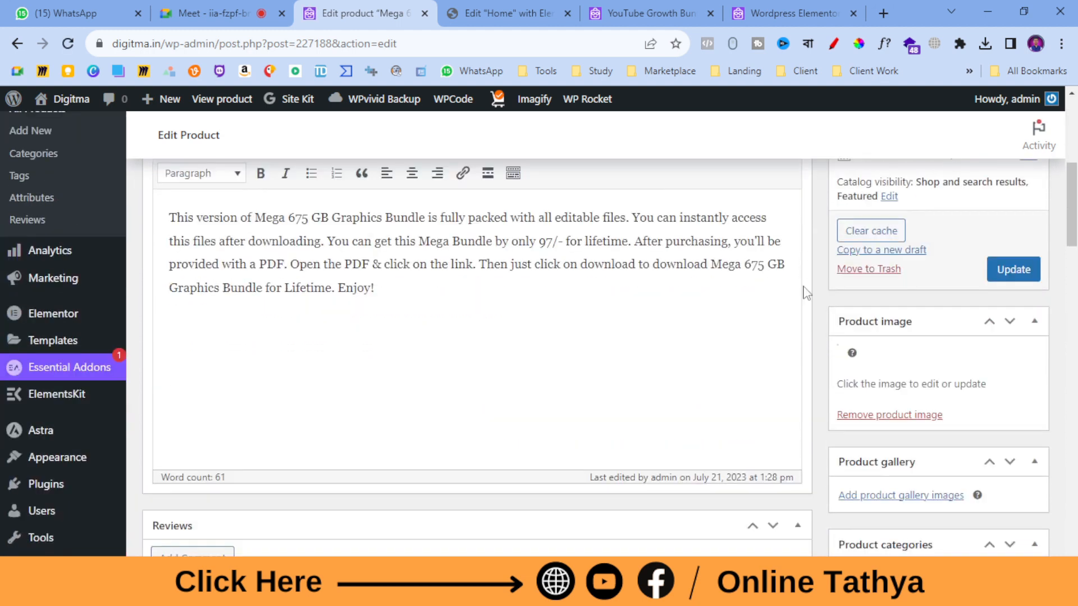
{"action": "scroll", "coordinate": [812, 345], "scroll_direction": "down", "scroll_amount": 12}
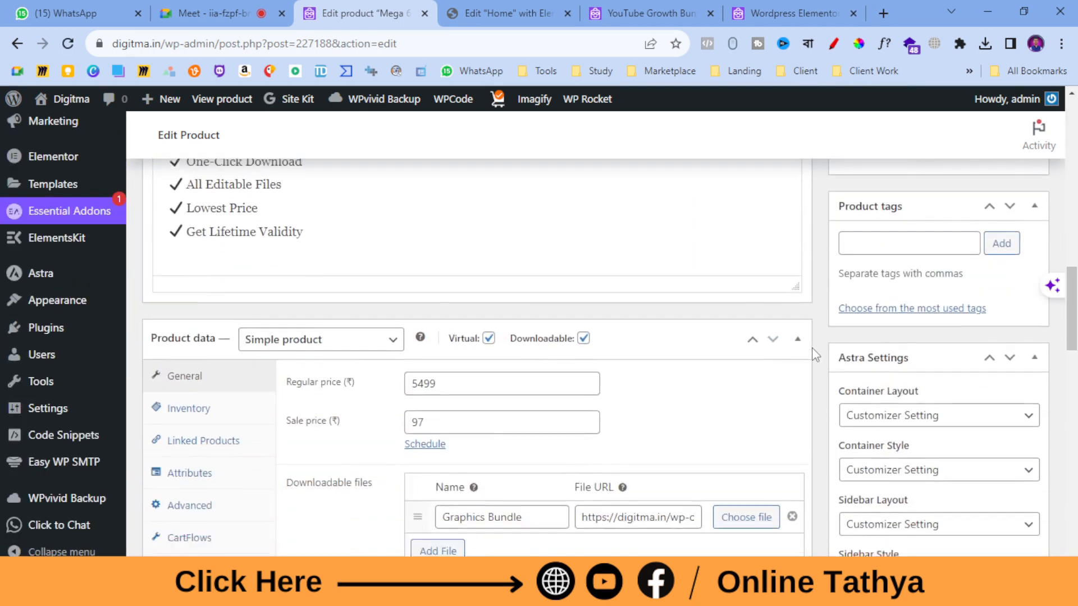
{"action": "scroll", "coordinate": [812, 357], "scroll_direction": "down", "scroll_amount": 4}
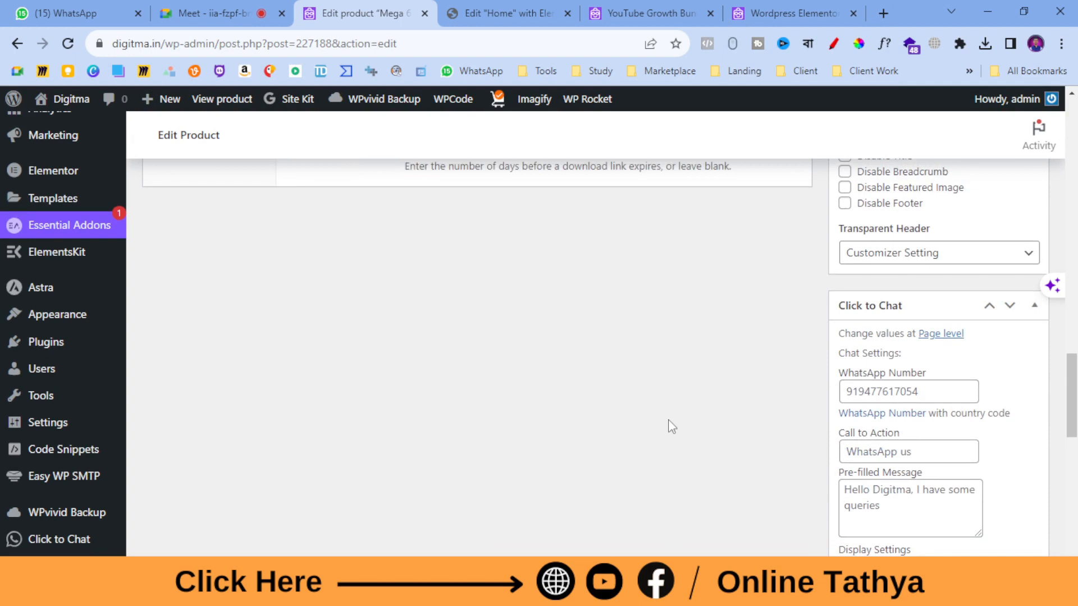
{"action": "scroll", "coordinate": [668, 429], "scroll_direction": "up", "scroll_amount": 12}
{"action": "scroll", "coordinate": [671, 428], "scroll_direction": "up", "scroll_amount": 6}
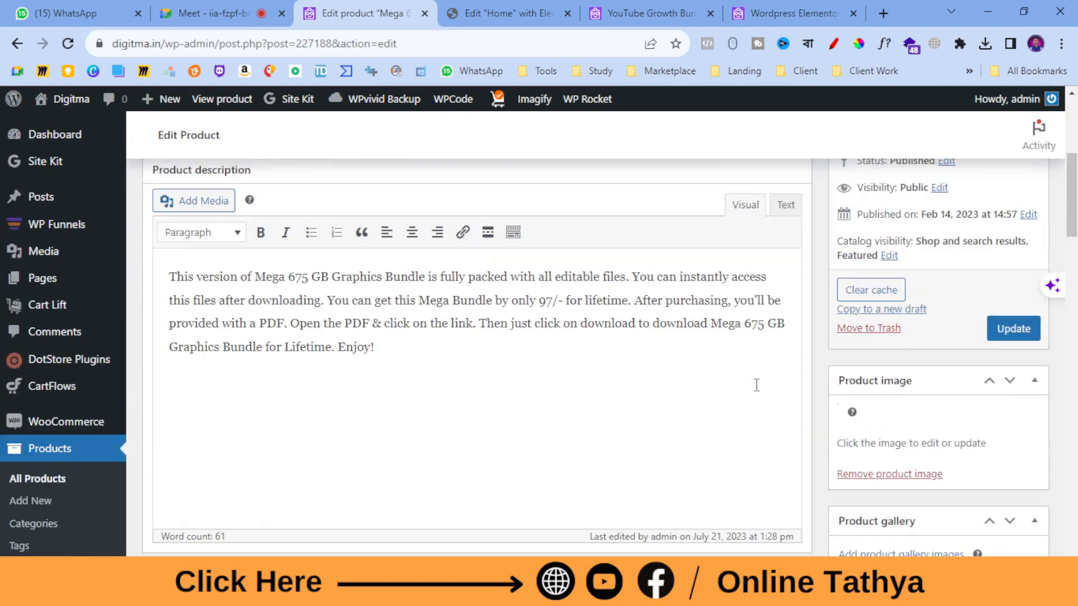
{"action": "scroll", "coordinate": [841, 383], "scroll_direction": "up", "scroll_amount": 6}
{"action": "scroll", "coordinate": [893, 408], "scroll_direction": "down", "scroll_amount": 8}
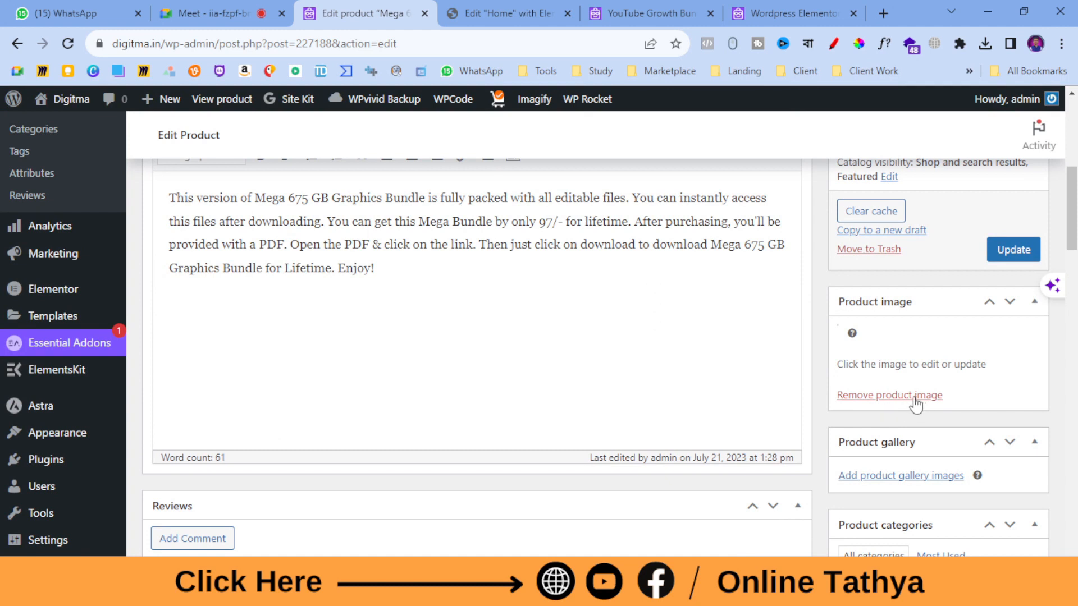
- Replace the Mega 675 GB Graphics Bundle's product image with Graphics-Bundle-Mockup.png and update the product
{"action": "left_click", "coordinate": [914, 396]}
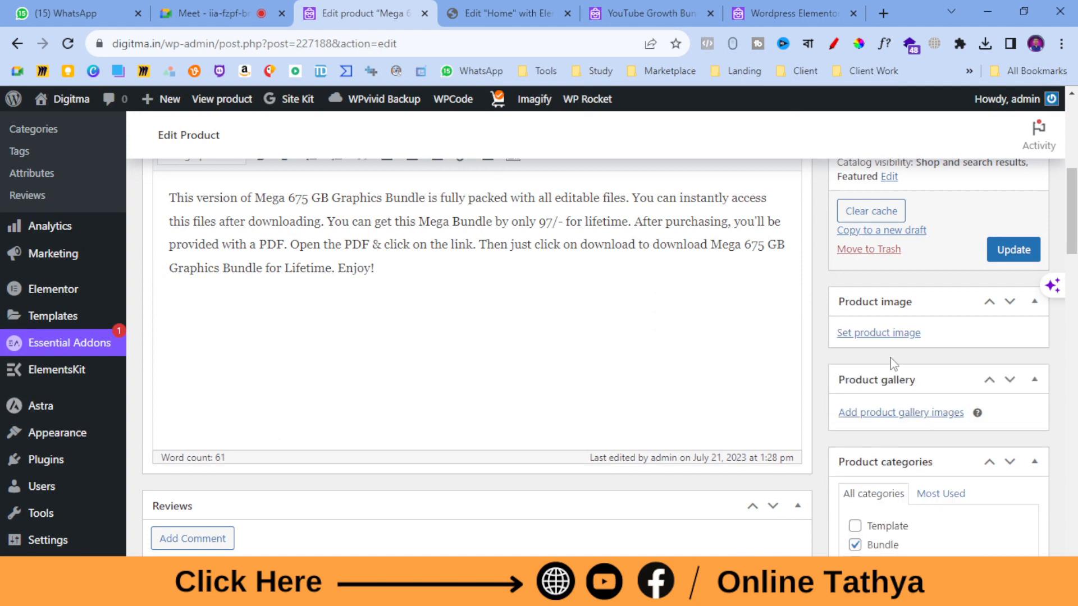
{"action": "left_click", "coordinate": [879, 333]}
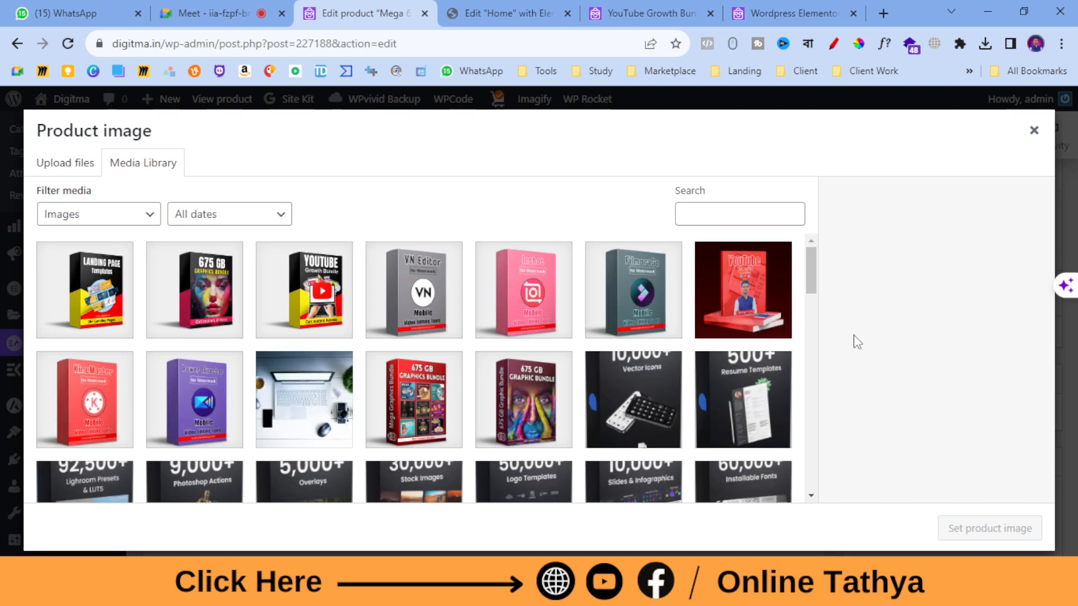
{"action": "left_click", "coordinate": [215, 302]}
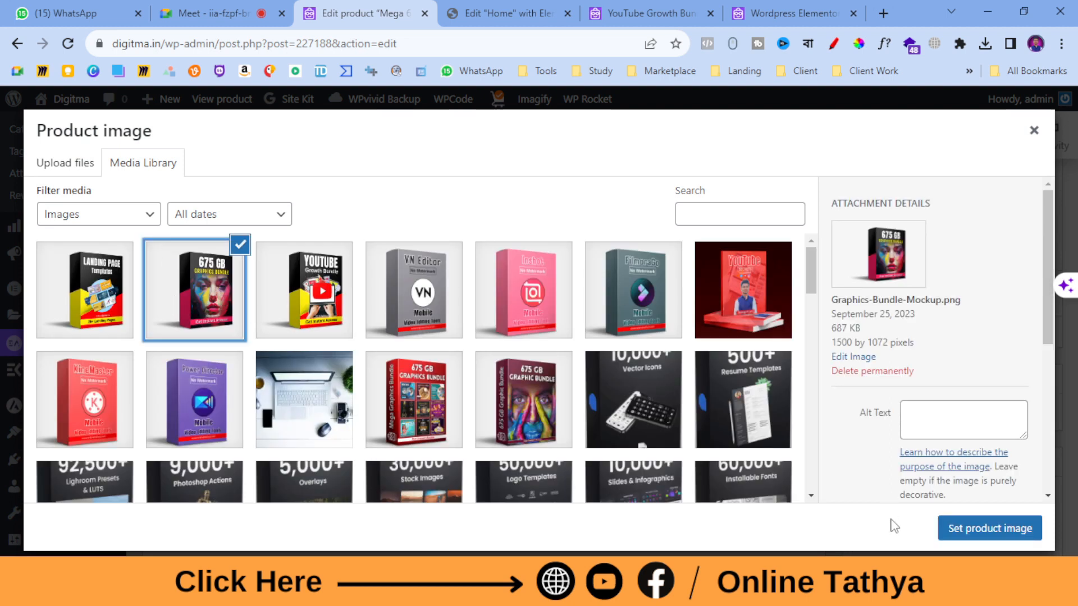
{"action": "left_click", "coordinate": [995, 529]}
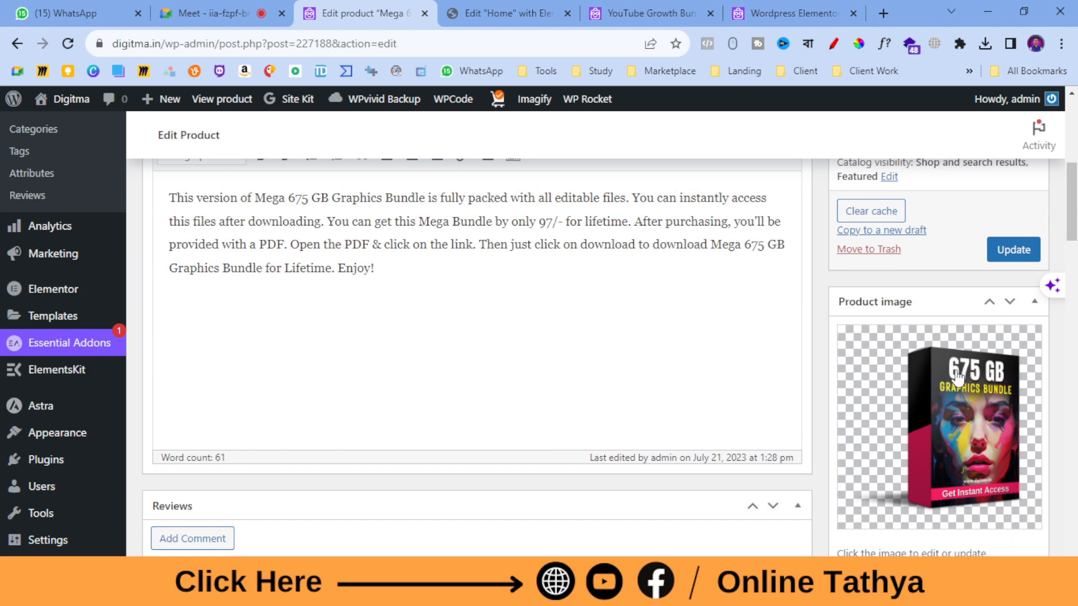
{"action": "scroll", "coordinate": [958, 377], "scroll_direction": "down", "scroll_amount": 4}
{"action": "scroll", "coordinate": [952, 397], "scroll_direction": "up", "scroll_amount": 4}
{"action": "left_click", "coordinate": [1033, 256]}
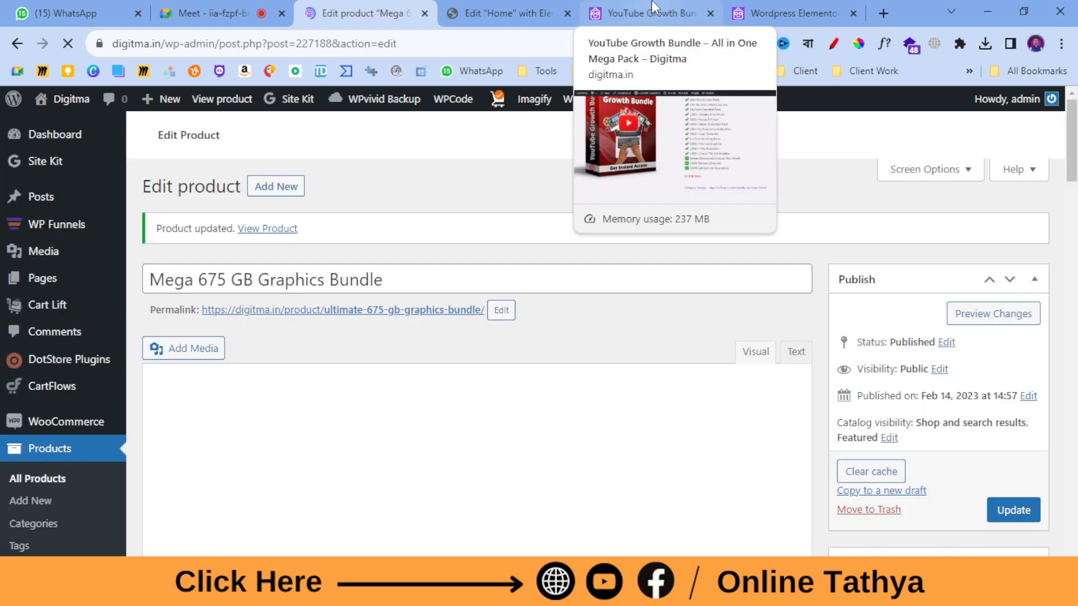
- Reload the live site, go to the home page and check the Mega 675 GB Graphics Bundle page opened from its product card
{"action": "left_click", "coordinate": [651, 13]}
{"action": "left_click", "coordinate": [75, 46]}
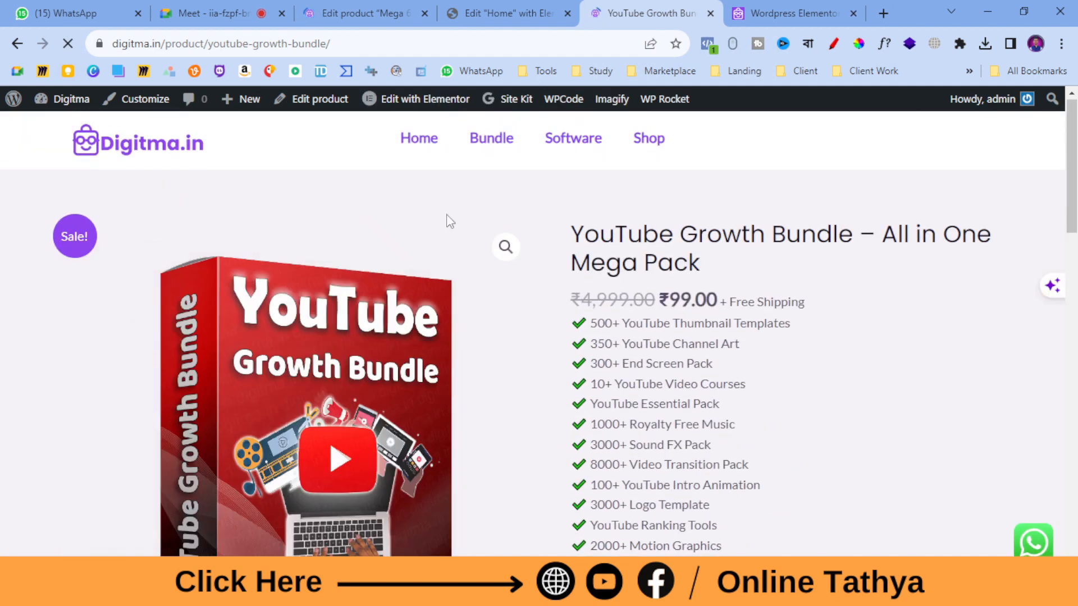
{"action": "left_click", "coordinate": [422, 152]}
{"action": "scroll", "coordinate": [455, 244], "scroll_direction": "down", "scroll_amount": 10}
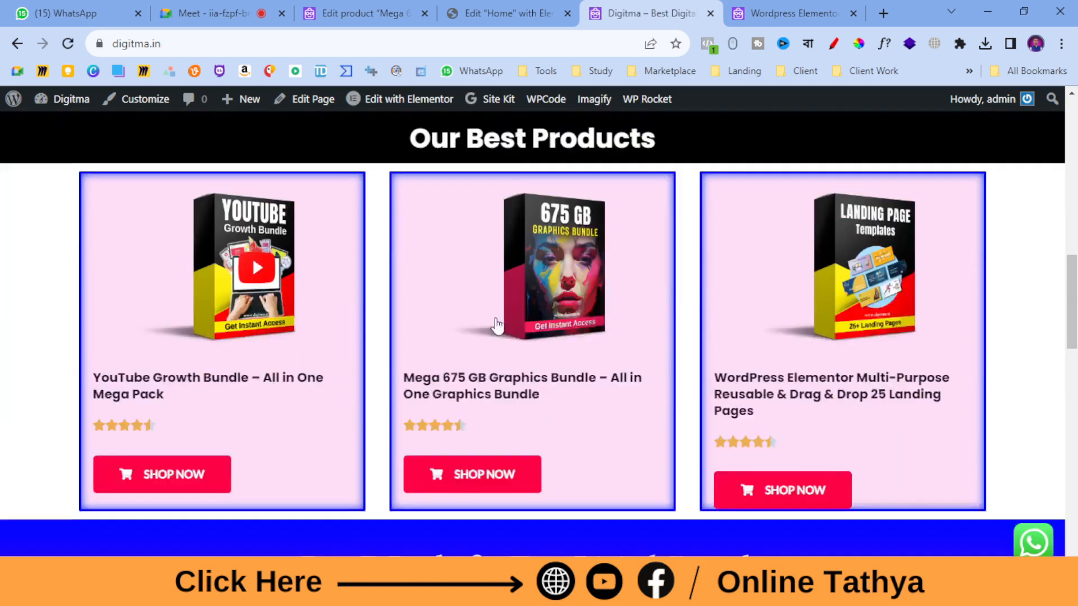
{"action": "scroll", "coordinate": [496, 324], "scroll_direction": "down", "scroll_amount": 1}
{"action": "left_click", "coordinate": [547, 204]}
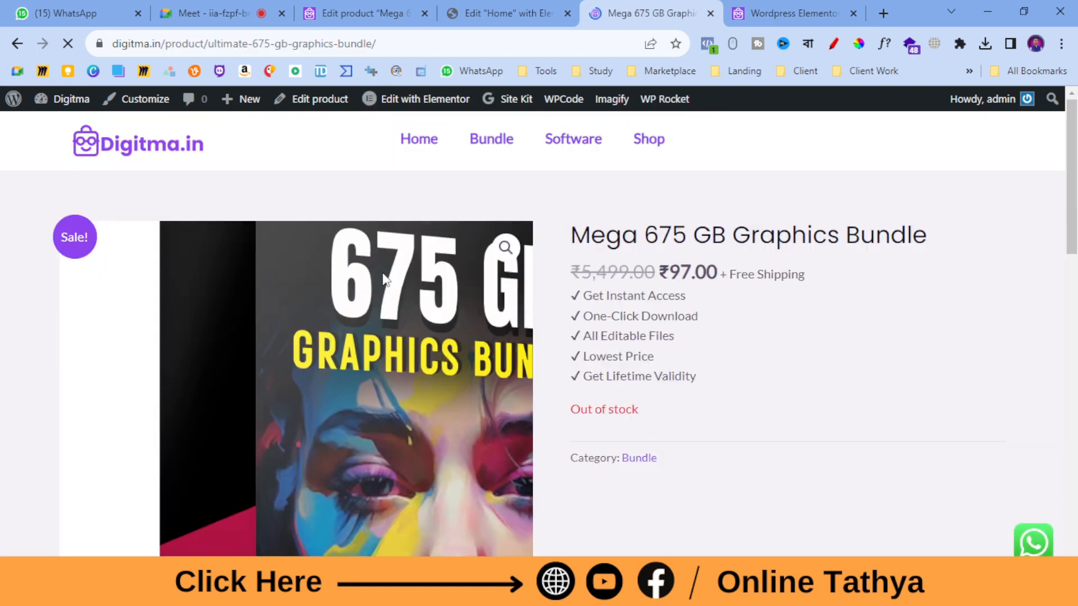
{"action": "scroll", "coordinate": [893, 373], "scroll_direction": "down", "scroll_amount": 3}
{"action": "scroll", "coordinate": [892, 373], "scroll_direction": "up", "scroll_amount": 1}
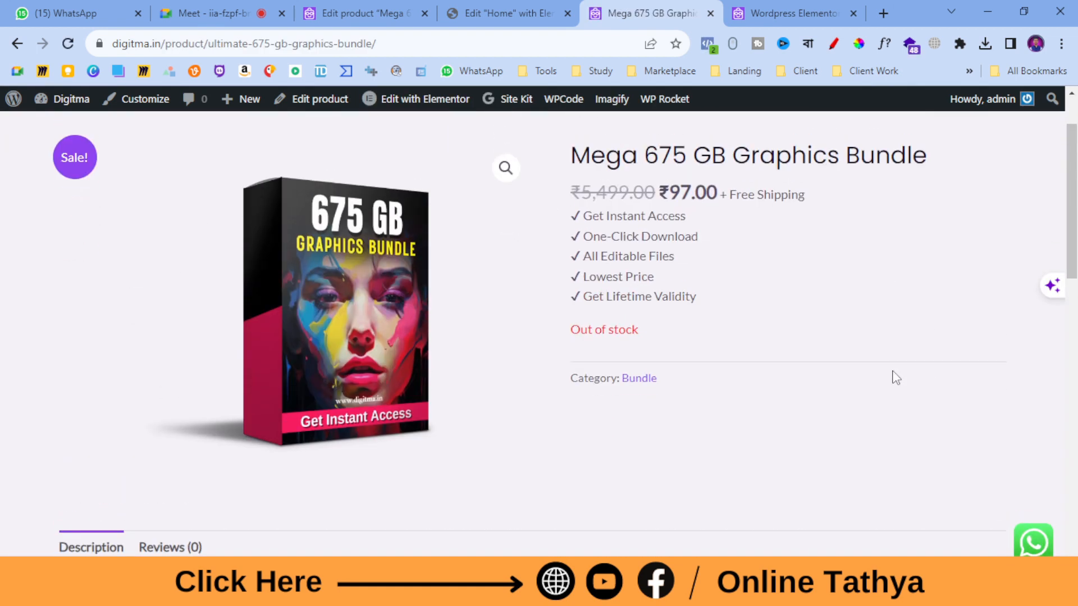
{"action": "scroll", "coordinate": [896, 378], "scroll_direction": "up", "scroll_amount": 1}
- Inspect the Mega 675 GB Graphics Bundle page in responsive mobile view, enlarge its product image, and return to the desktop view
{"action": "right_click", "coordinate": [916, 315]}
{"action": "left_click", "coordinate": [907, 306]}
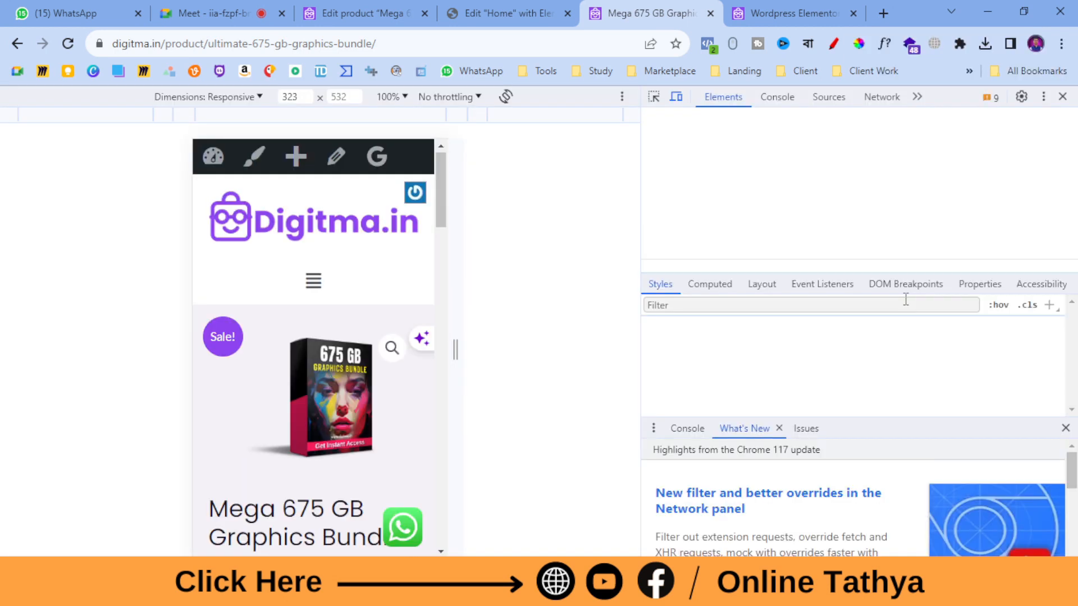
{"action": "scroll", "coordinate": [294, 393], "scroll_direction": "down", "scroll_amount": 1}
{"action": "scroll", "coordinate": [319, 397], "scroll_direction": "down", "scroll_amount": 1}
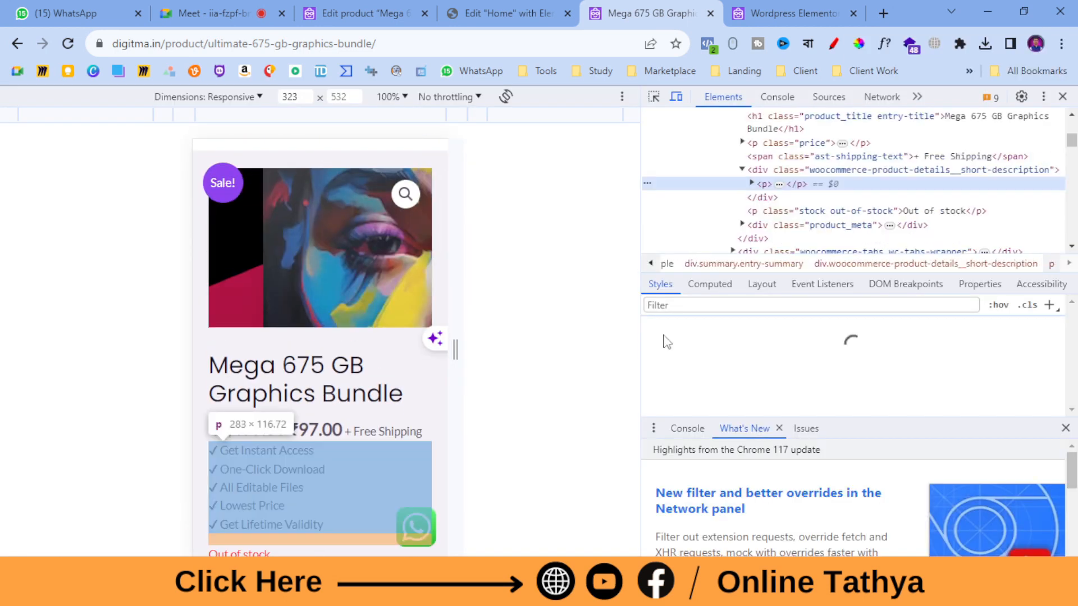
{"action": "scroll", "coordinate": [447, 365], "scroll_direction": "down", "scroll_amount": 1}
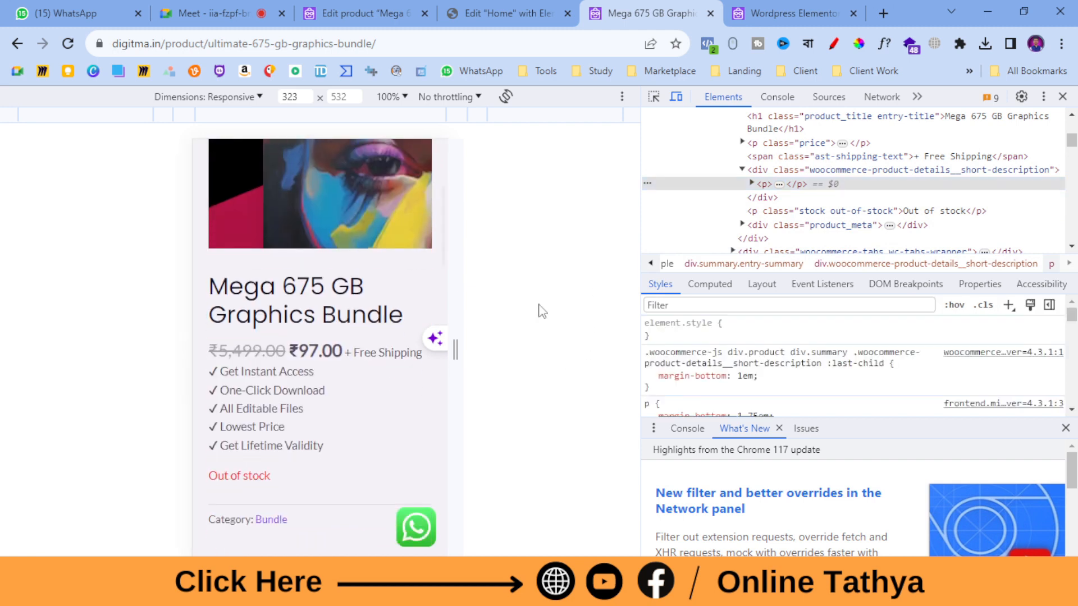
{"action": "scroll", "coordinate": [317, 393], "scroll_direction": "up", "scroll_amount": 3}
{"action": "left_click", "coordinate": [405, 351]}
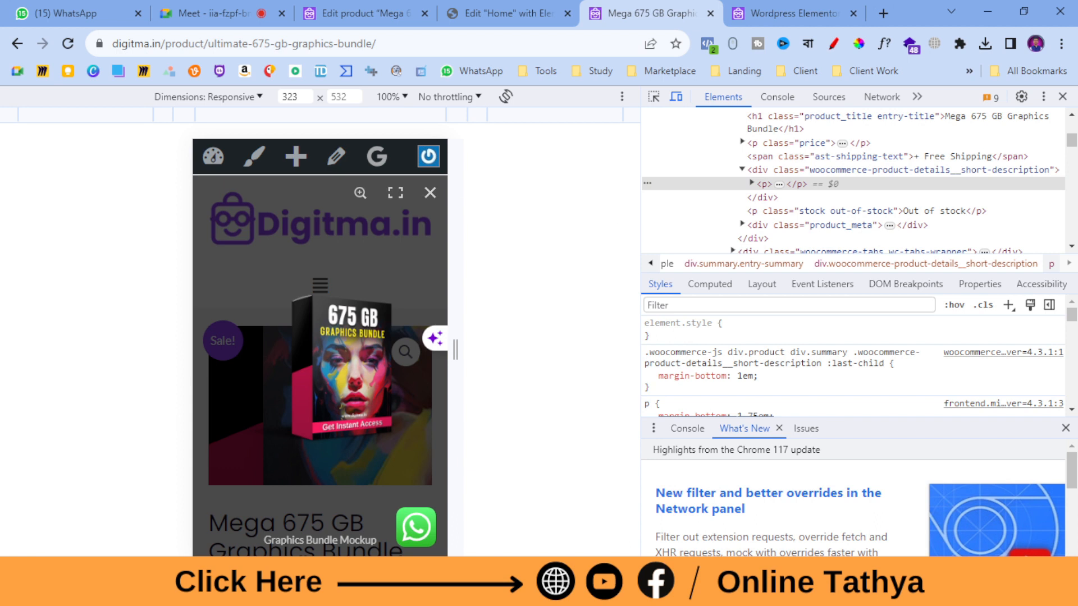
{"action": "left_click", "coordinate": [1060, 96]}
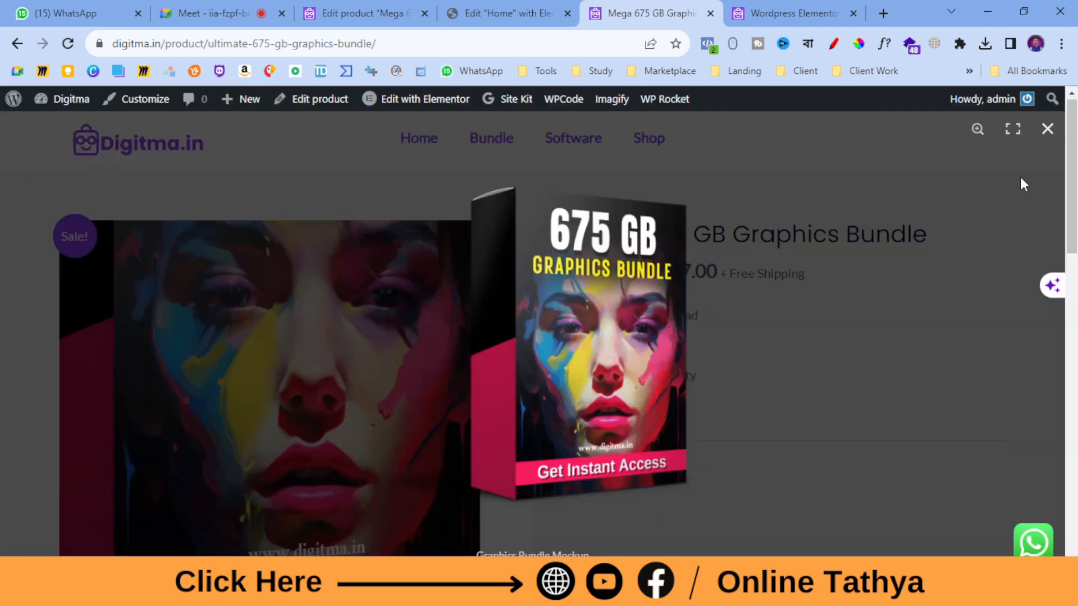
{"action": "left_click", "coordinate": [1048, 141]}
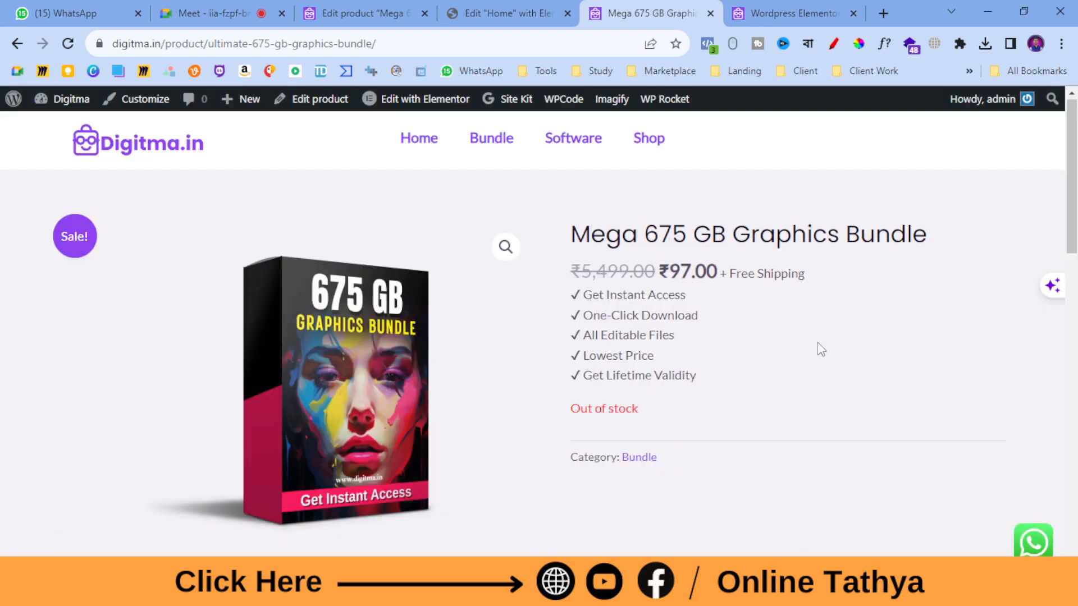
{"action": "scroll", "coordinate": [785, 354], "scroll_direction": "down", "scroll_amount": 3}
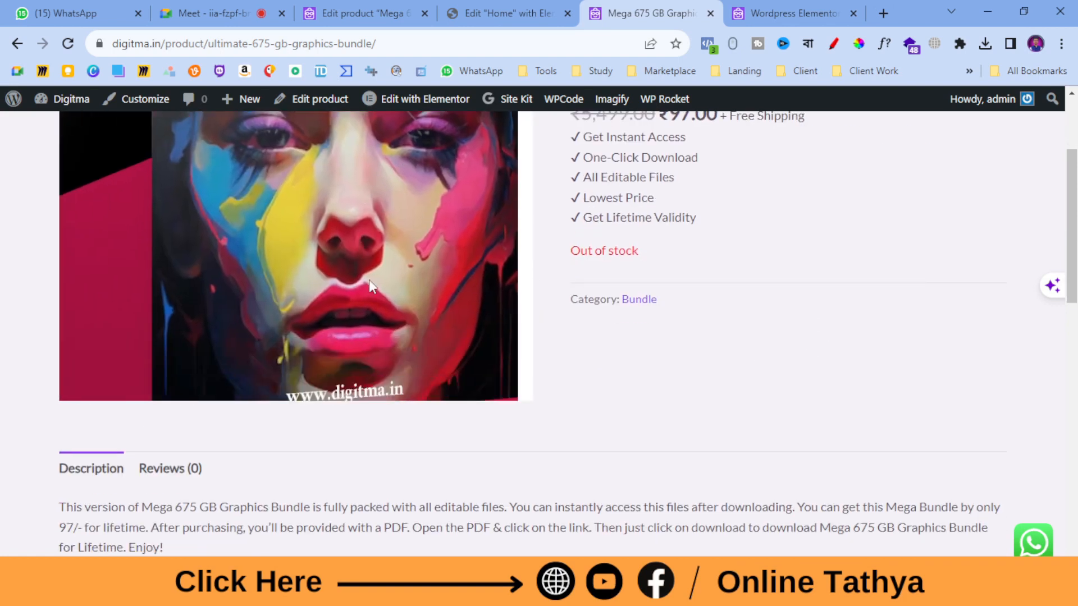
{"action": "scroll", "coordinate": [786, 314], "scroll_direction": "up", "scroll_amount": 5}
- Return to the Mega 675 GB Graphics Bundle product editor and start a file upload for its product gallery
{"action": "left_click", "coordinate": [505, 13]}
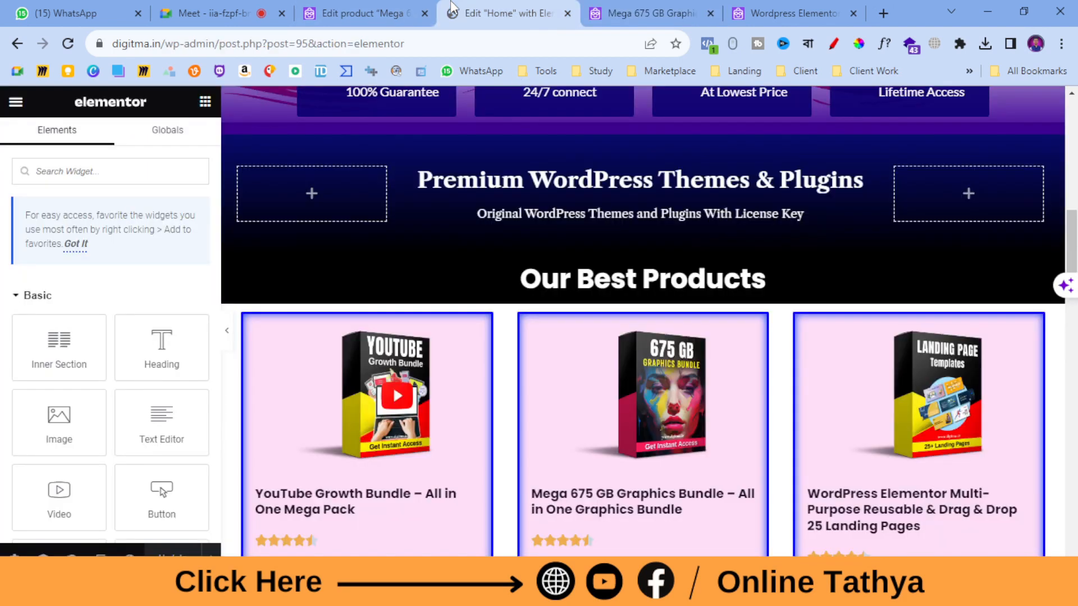
{"action": "left_click", "coordinate": [336, 8]}
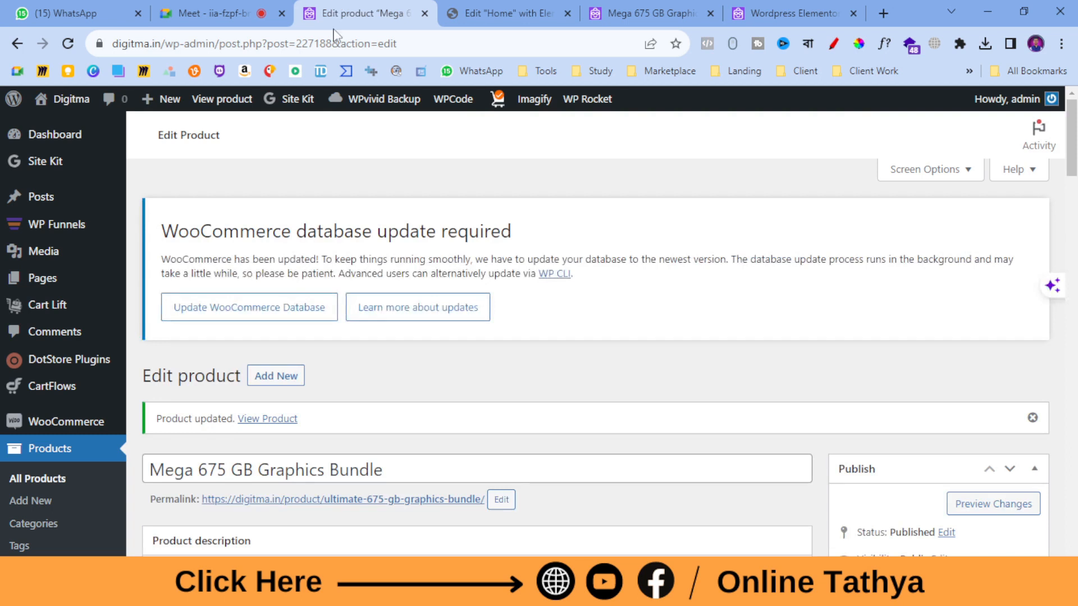
{"action": "scroll", "coordinate": [457, 179], "scroll_direction": "down", "scroll_amount": 12}
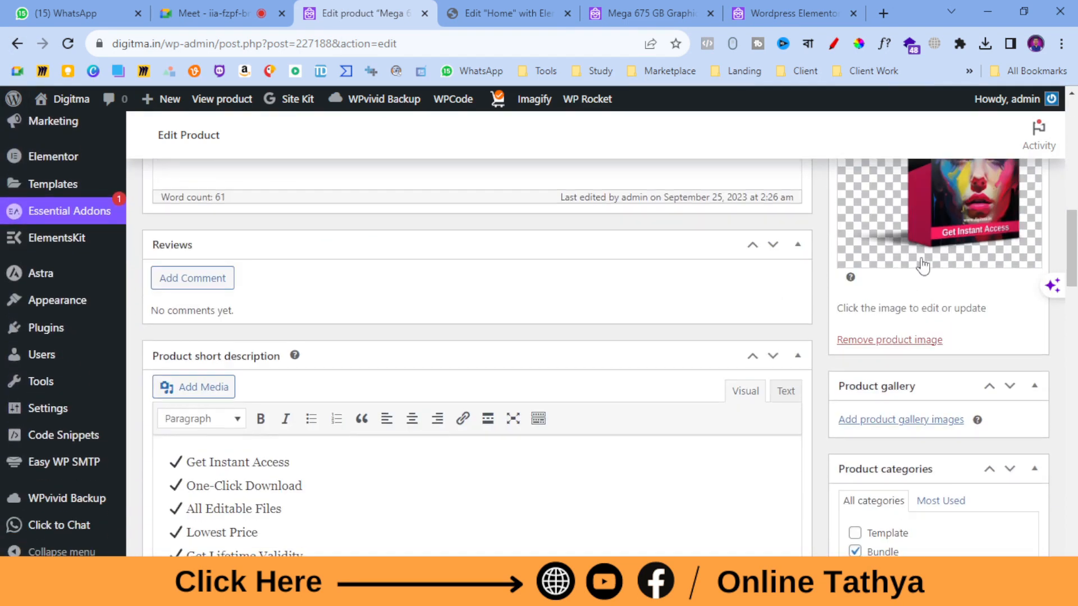
{"action": "scroll", "coordinate": [938, 376], "scroll_direction": "down", "scroll_amount": 2}
{"action": "left_click", "coordinate": [914, 343]}
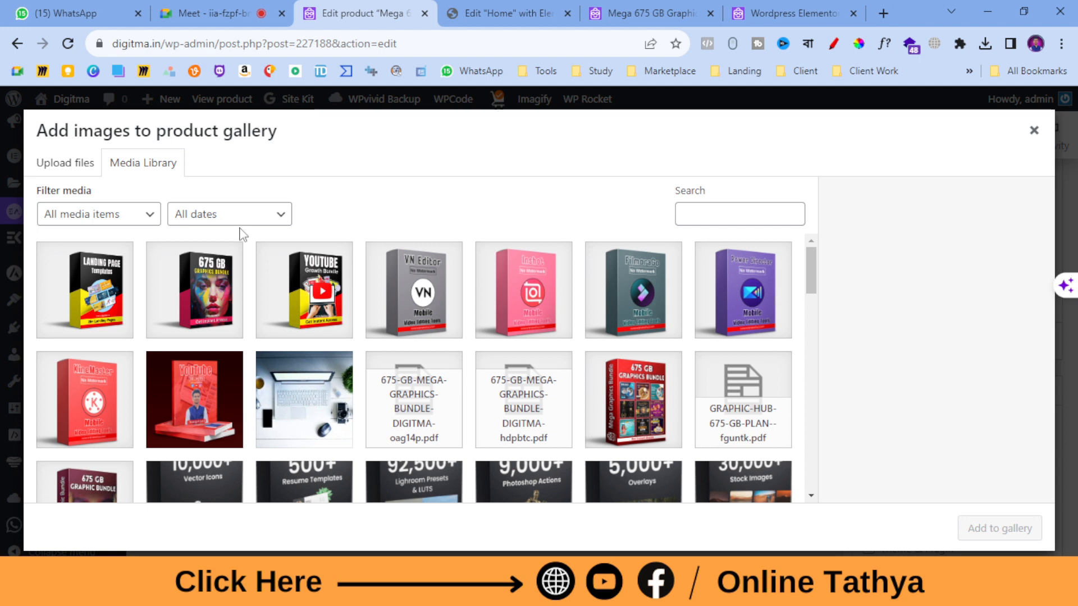
{"action": "left_click", "coordinate": [54, 165]}
{"action": "left_click", "coordinate": [542, 364]}
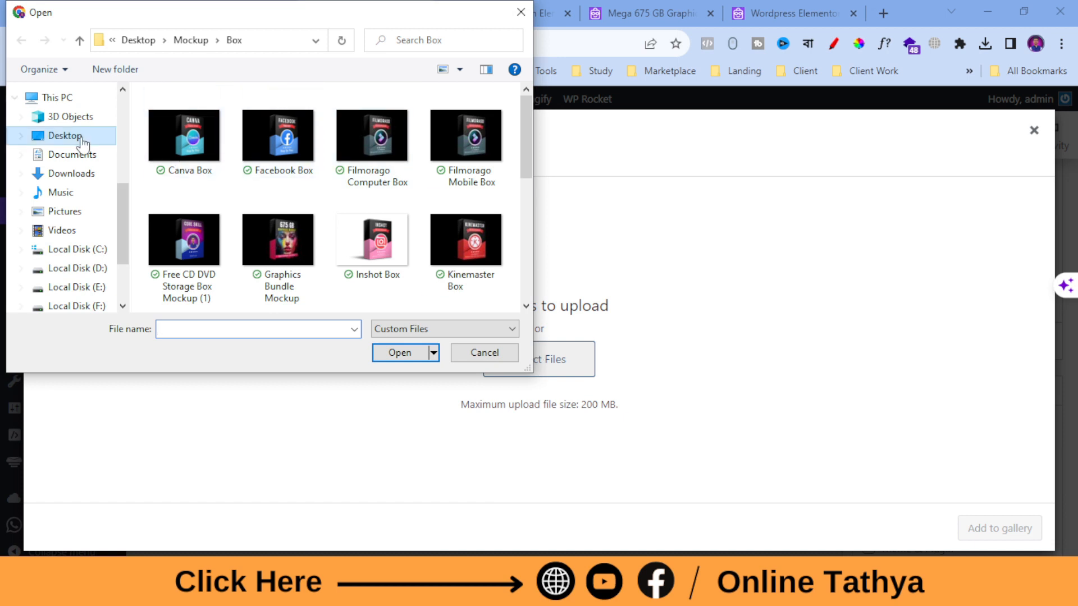
- Upload the 675 GB Bundle image from the Mockup folder's Font Page > ALL subfolder and add it to the product gallery
{"action": "left_click", "coordinate": [79, 40]}
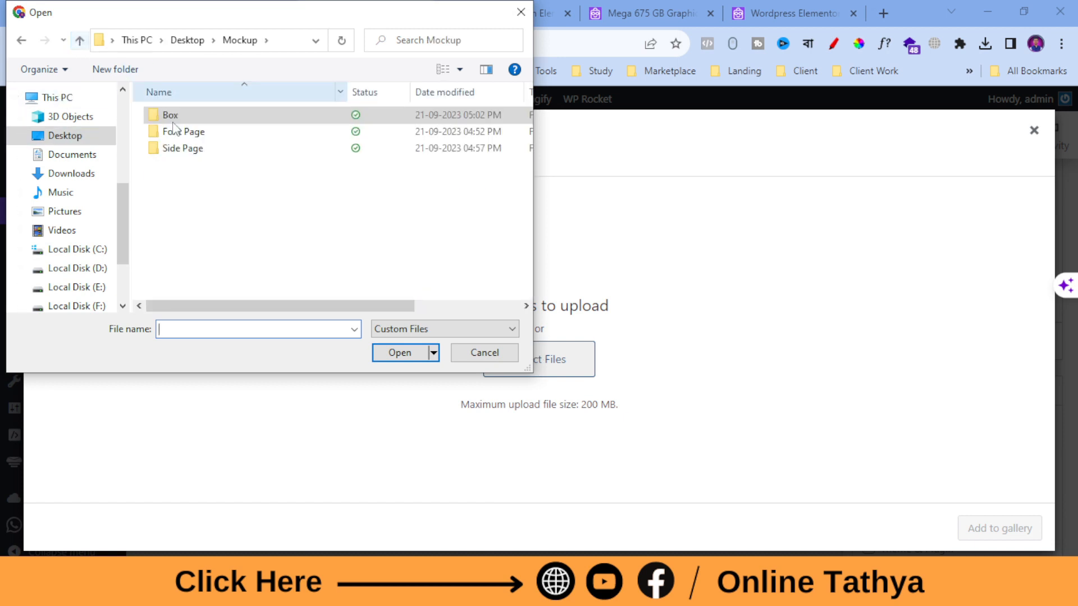
{"action": "double_click", "coordinate": [212, 133]}
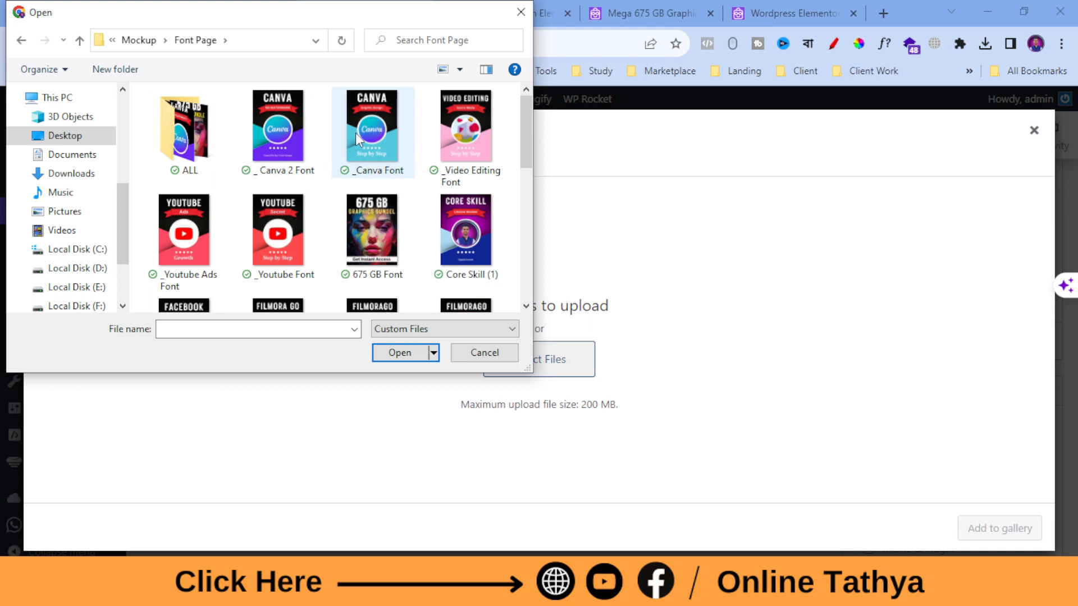
{"action": "double_click", "coordinate": [188, 132]}
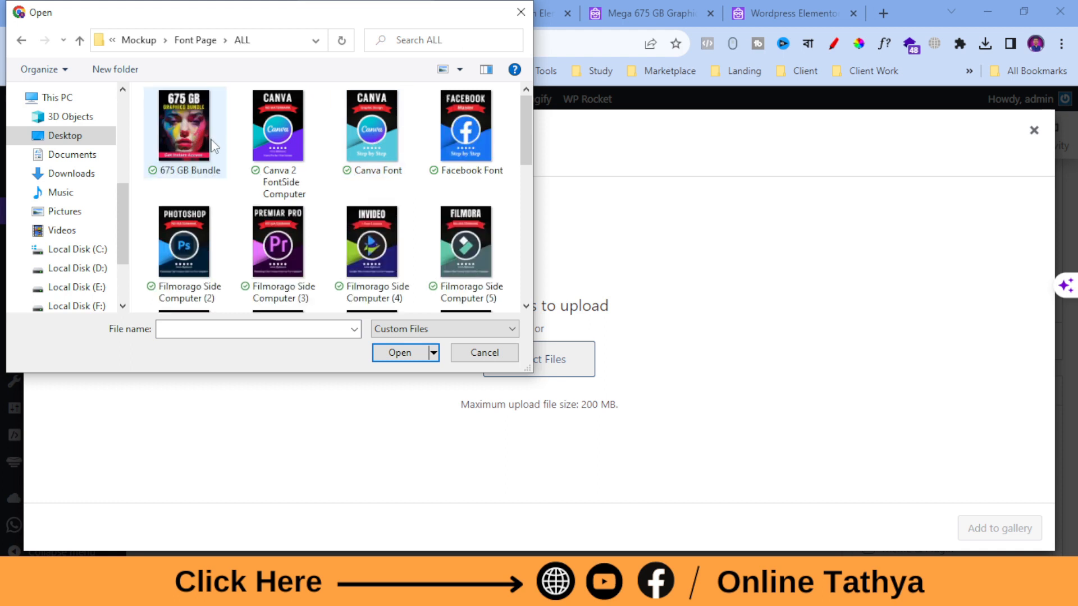
{"action": "left_click", "coordinate": [180, 127]}
{"action": "double_click", "coordinate": [181, 126]}
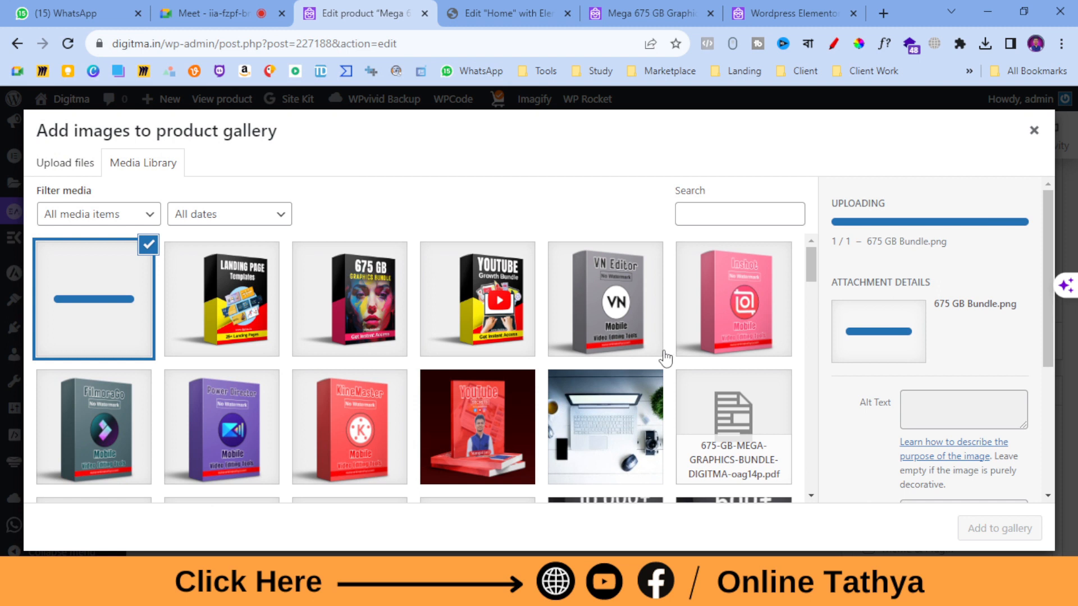
{"action": "left_click", "coordinate": [352, 329]}
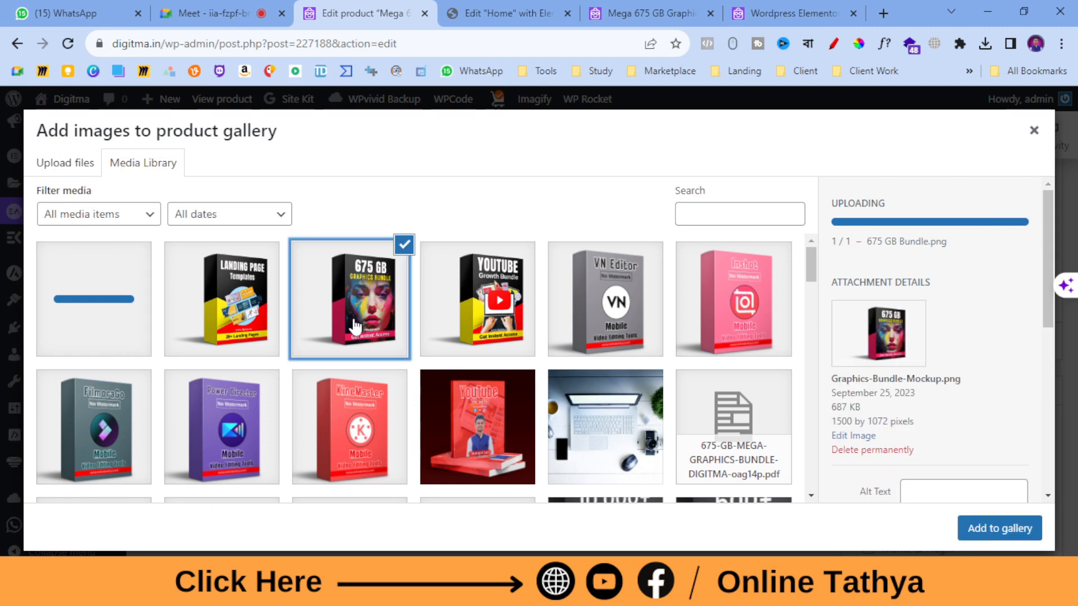
{"action": "left_click", "coordinate": [82, 325]}
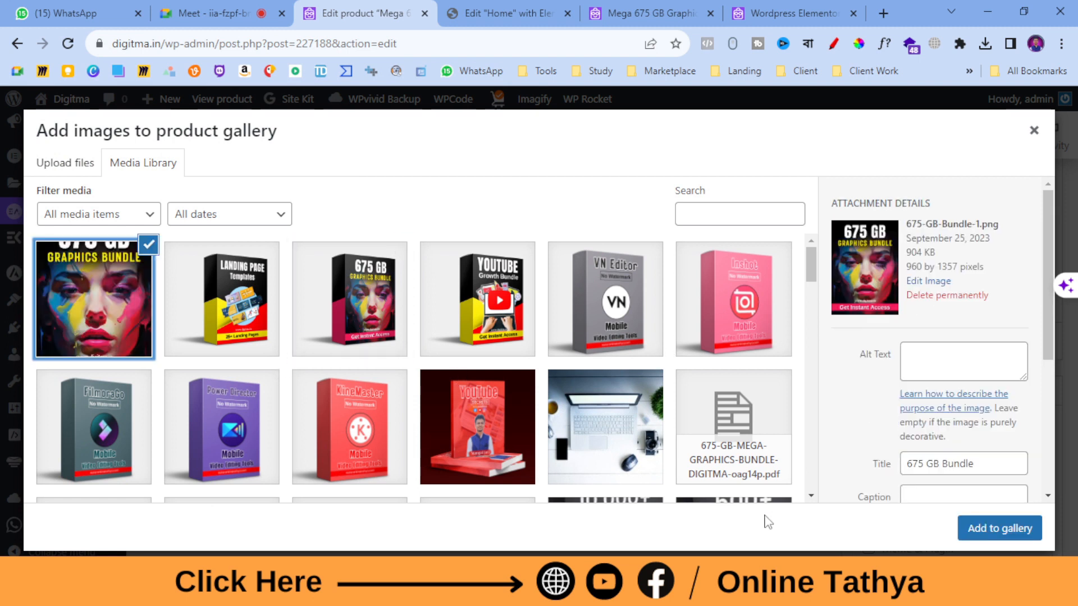
{"action": "left_click", "coordinate": [1031, 538]}
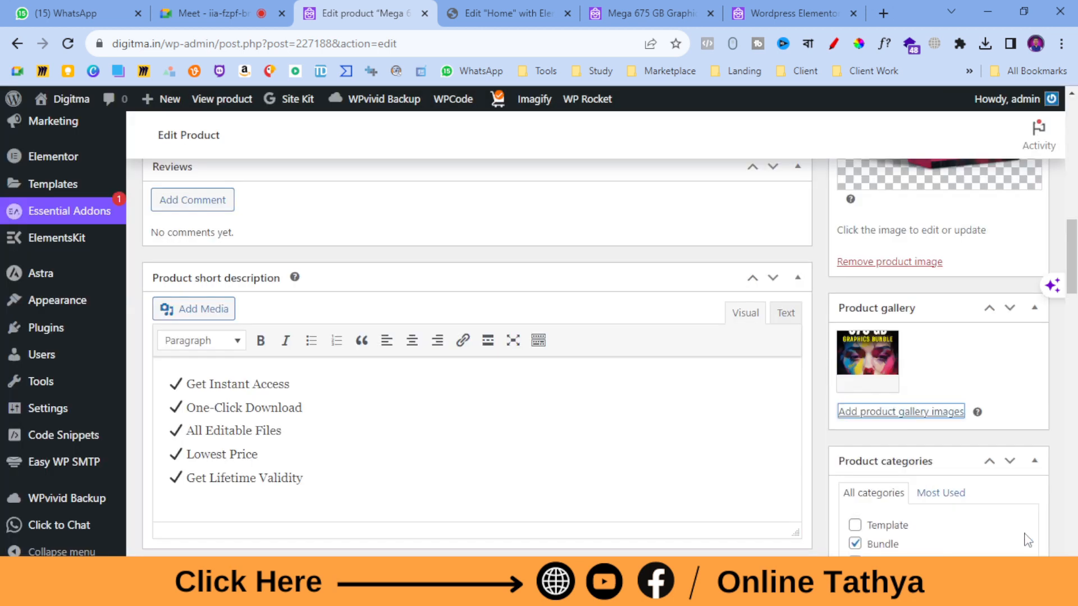
- Add Graphics-Bundle-Mockup.png from the media library to the product gallery as well and update the product
{"action": "left_click", "coordinate": [901, 416]}
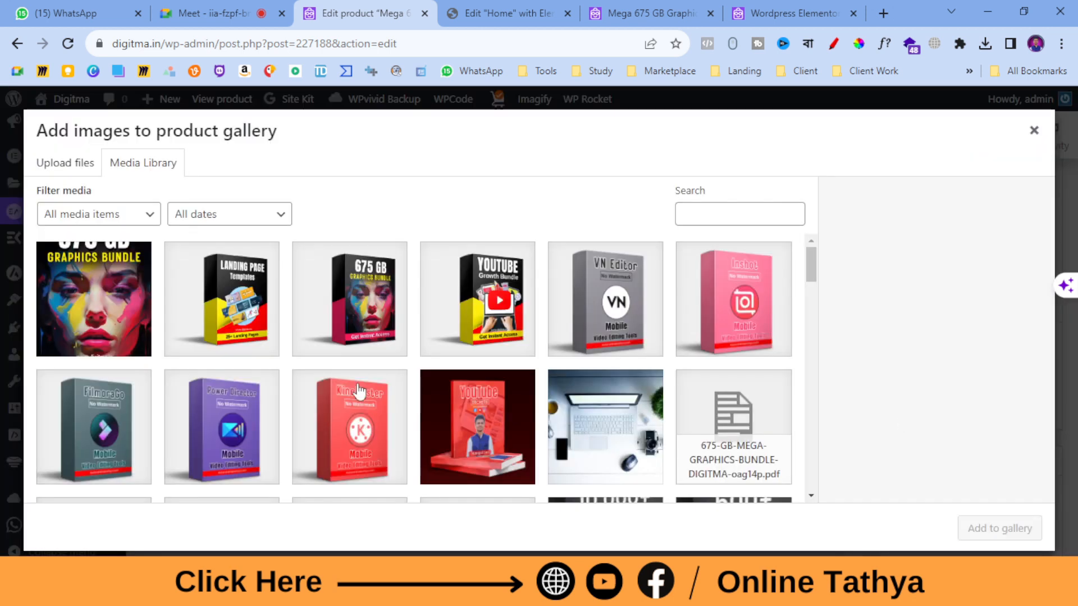
{"action": "left_click", "coordinate": [345, 300]}
{"action": "left_click", "coordinate": [968, 538]}
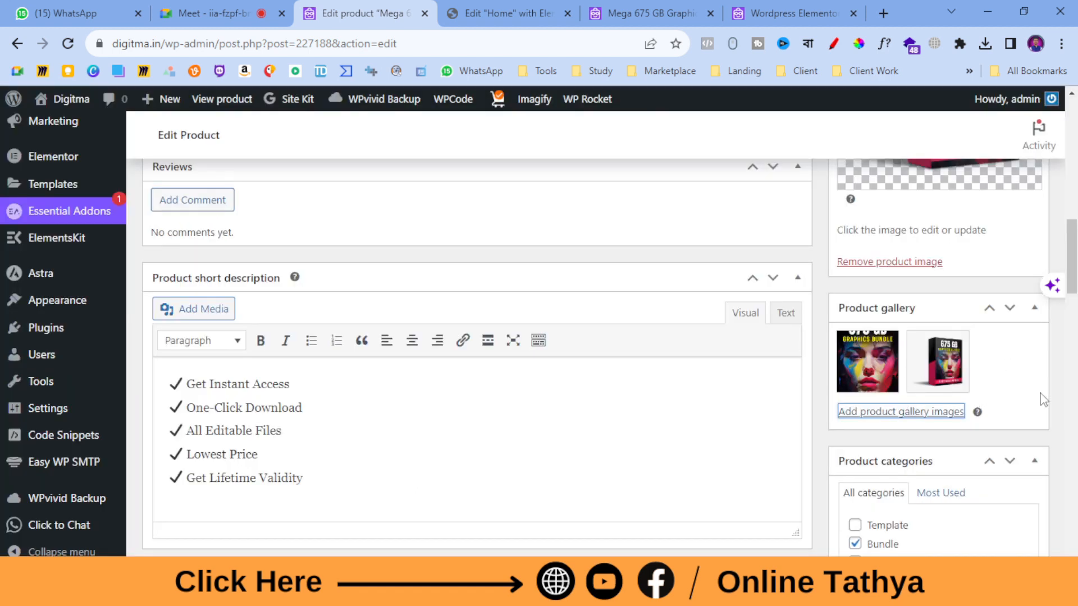
{"action": "scroll", "coordinate": [904, 371], "scroll_direction": "up", "scroll_amount": 15}
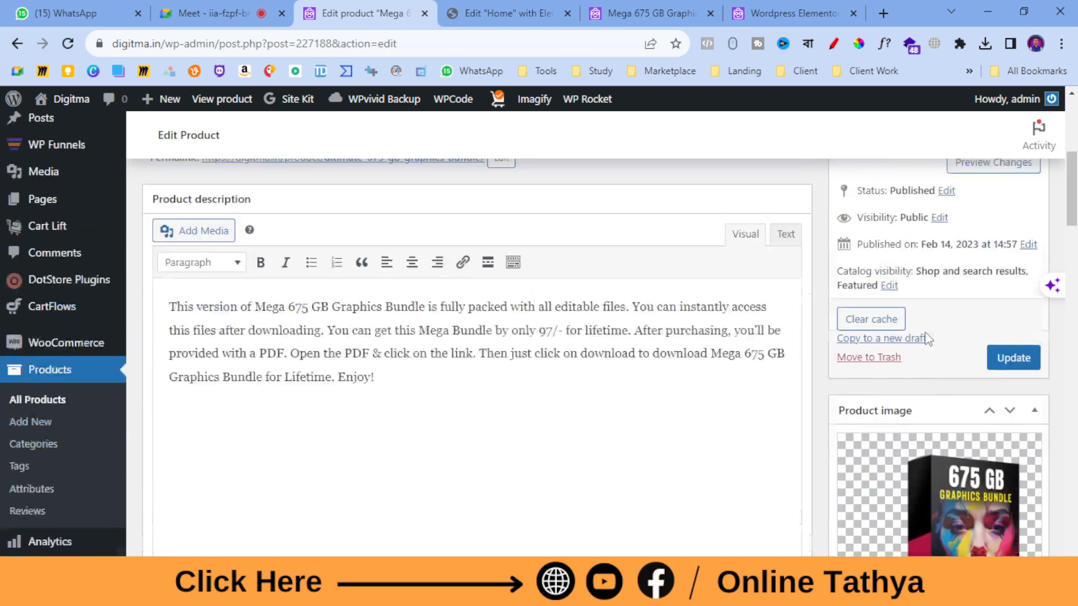
{"action": "left_click", "coordinate": [1029, 466]}
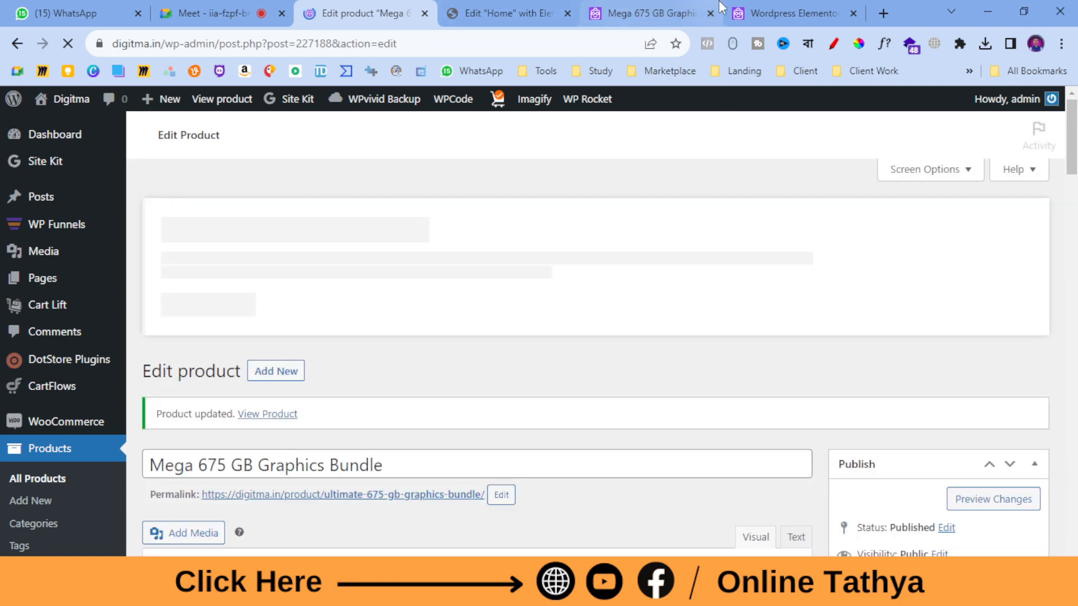
- Reload the live Mega 675 GB Graphics Bundle page and examine each gallery thumbnail and the related products
{"action": "left_click", "coordinate": [690, 11]}
{"action": "left_click", "coordinate": [70, 43]}
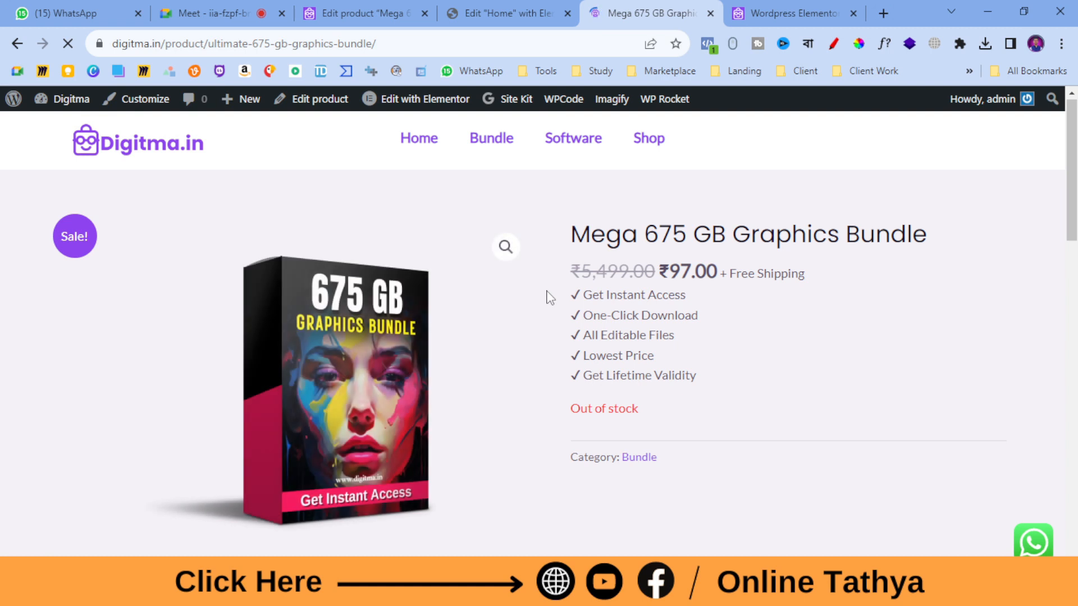
{"action": "scroll", "coordinate": [727, 344], "scroll_direction": "down", "scroll_amount": 4}
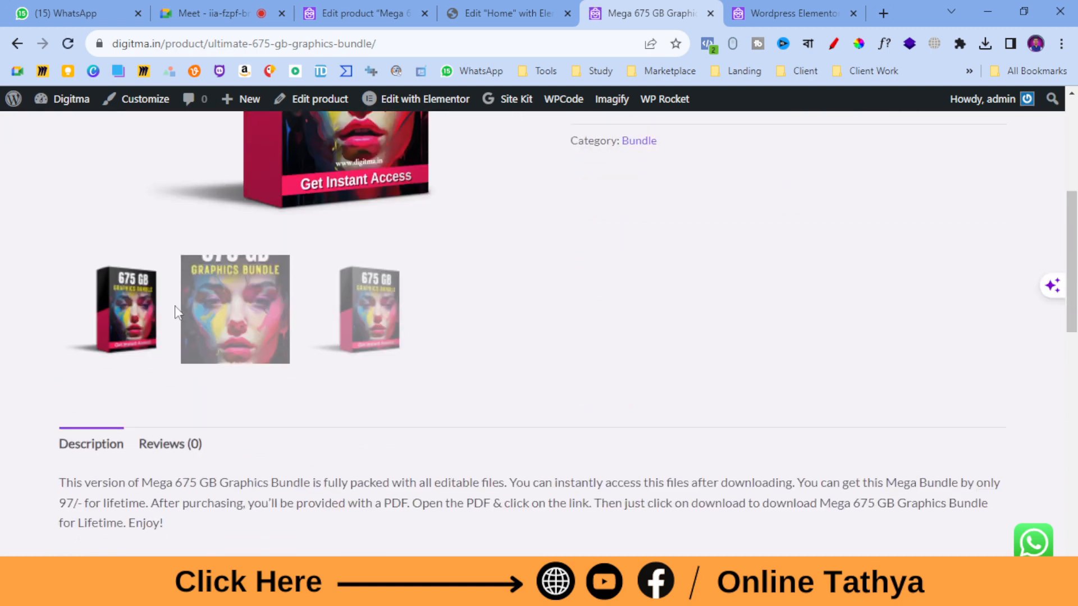
{"action": "left_click", "coordinate": [247, 325]}
{"action": "scroll", "coordinate": [650, 405], "scroll_direction": "up", "scroll_amount": 4}
{"action": "scroll", "coordinate": [650, 405], "scroll_direction": "down", "scroll_amount": 9}
{"action": "left_click", "coordinate": [381, 340]}
{"action": "scroll", "coordinate": [777, 397], "scroll_direction": "down", "scroll_amount": 5}
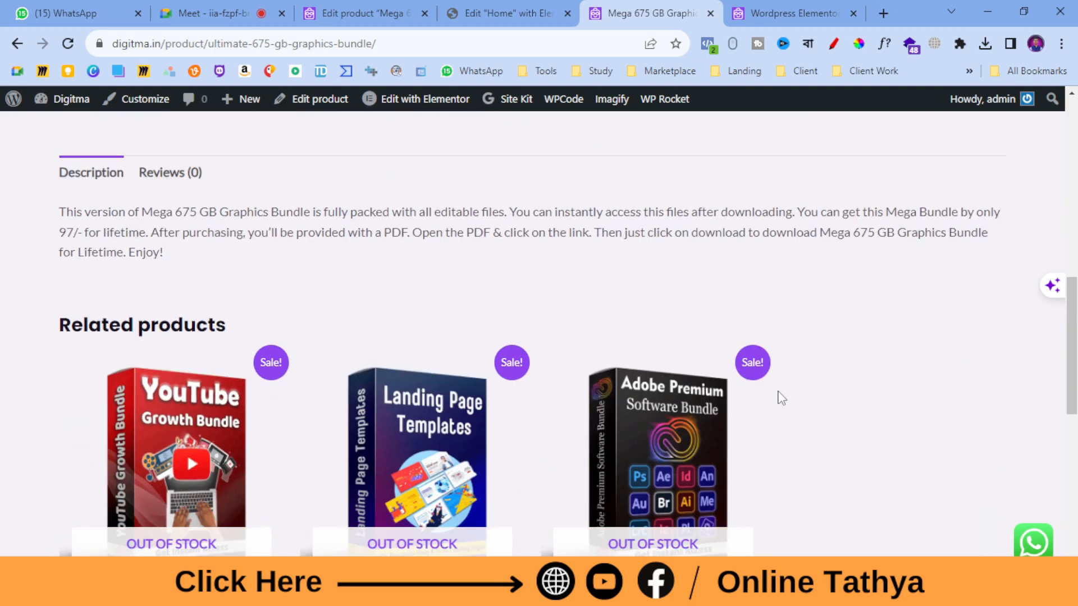
{"action": "scroll", "coordinate": [777, 397], "scroll_direction": "up", "scroll_amount": 9}
{"action": "scroll", "coordinate": [576, 459], "scroll_direction": "down", "scroll_amount": 1}
{"action": "left_click", "coordinate": [158, 476]}
{"action": "left_click", "coordinate": [225, 482]}
{"action": "scroll", "coordinate": [404, 481], "scroll_direction": "down", "scroll_amount": 8}
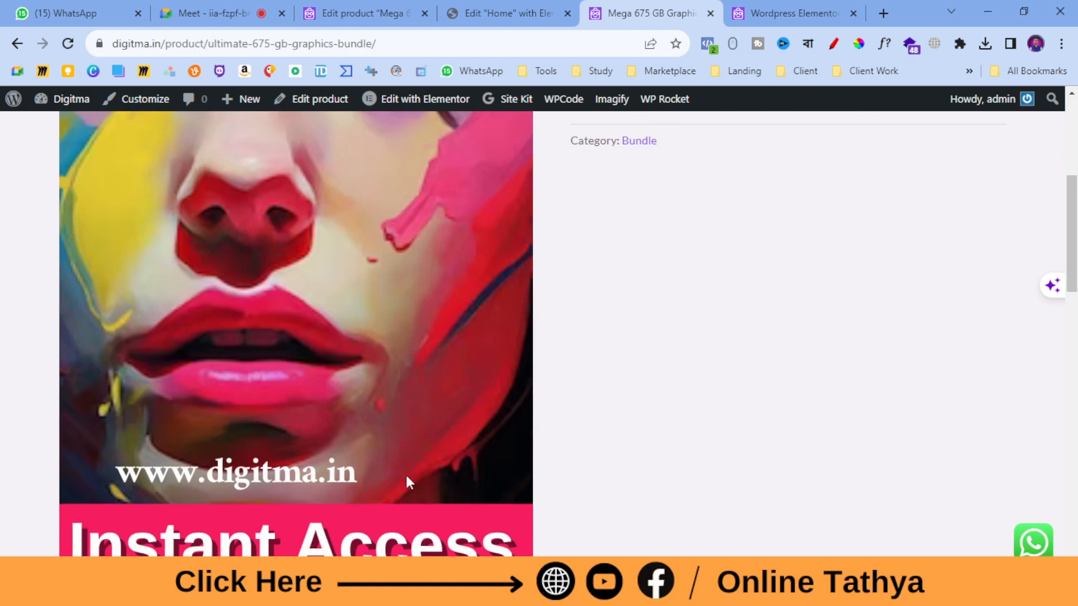
{"action": "left_click", "coordinate": [396, 444]}
{"action": "scroll", "coordinate": [505, 438], "scroll_direction": "down", "scroll_amount": 2}
{"action": "scroll", "coordinate": [595, 430], "scroll_direction": "up", "scroll_amount": 6}
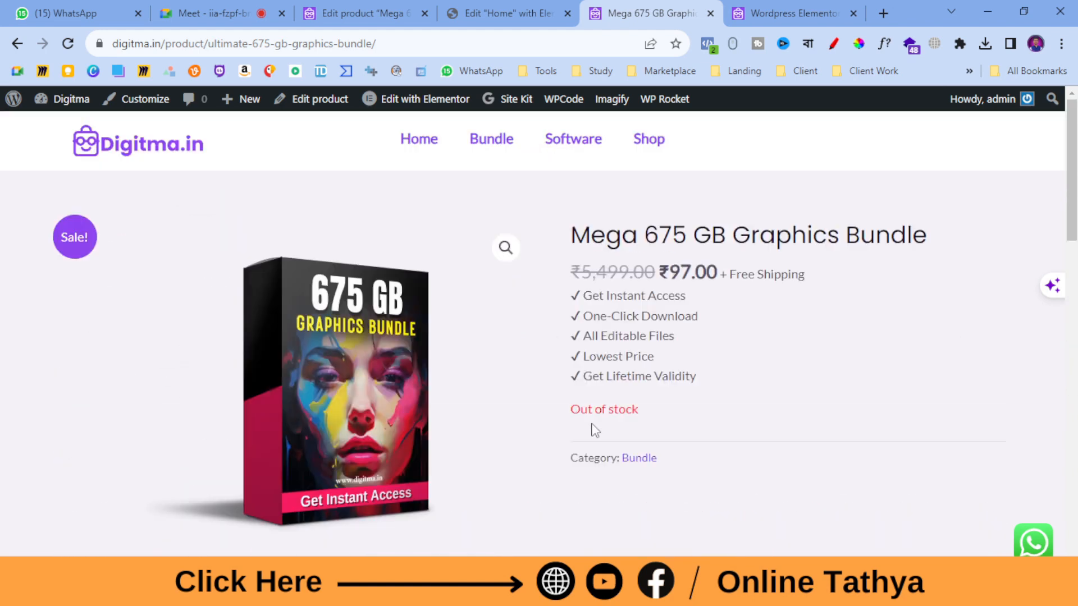
- Review the Our Best Products cards in the Elementor home page editor and return to the WooCommerce products list
{"action": "left_click", "coordinate": [488, 13]}
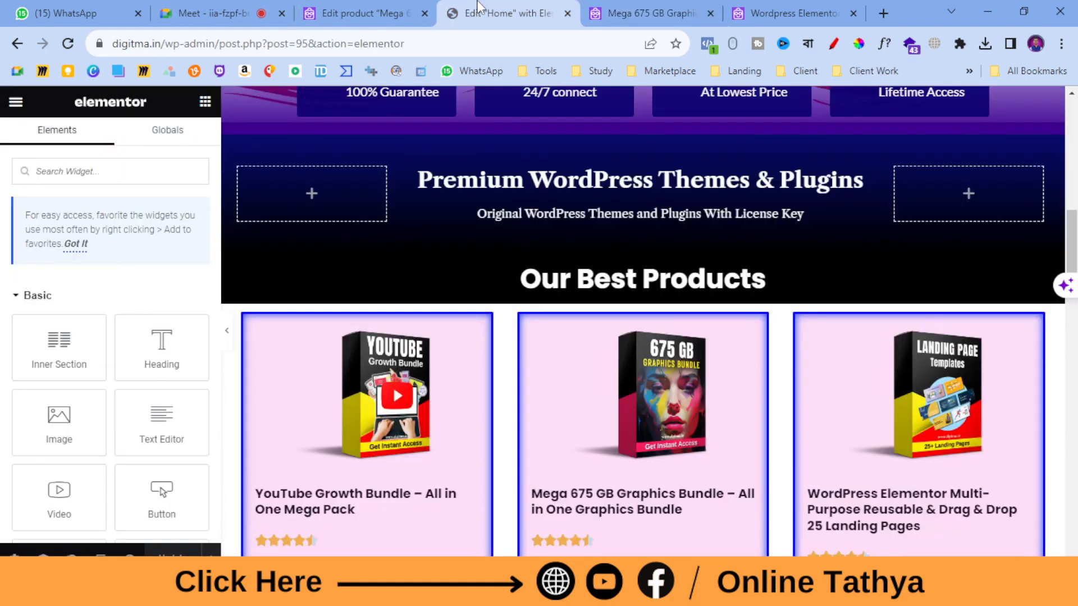
{"action": "scroll", "coordinate": [512, 346], "scroll_direction": "down", "scroll_amount": 3}
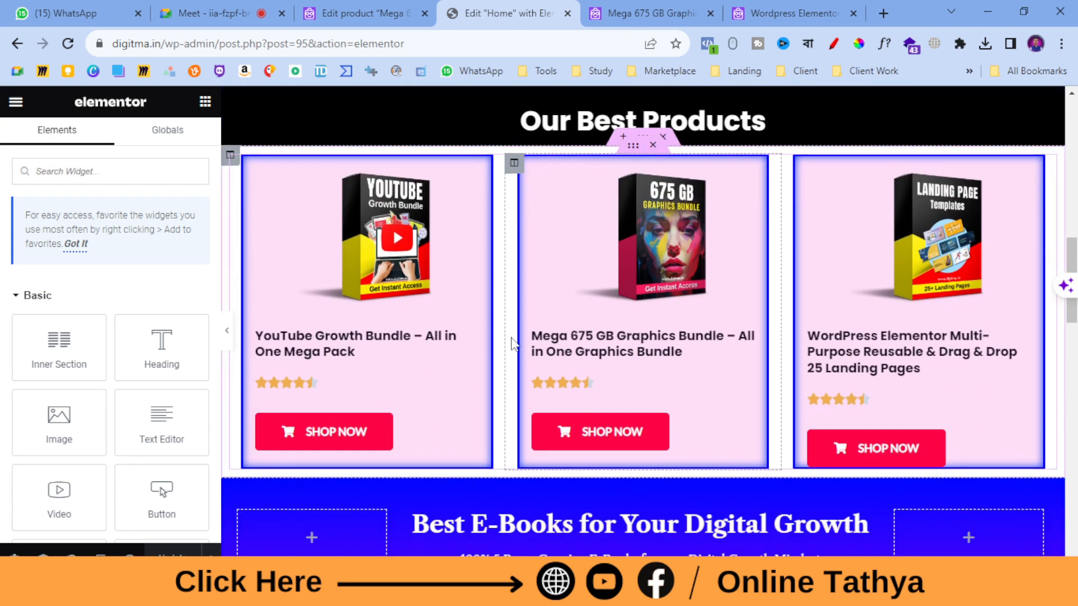
{"action": "left_click", "coordinate": [360, 13]}
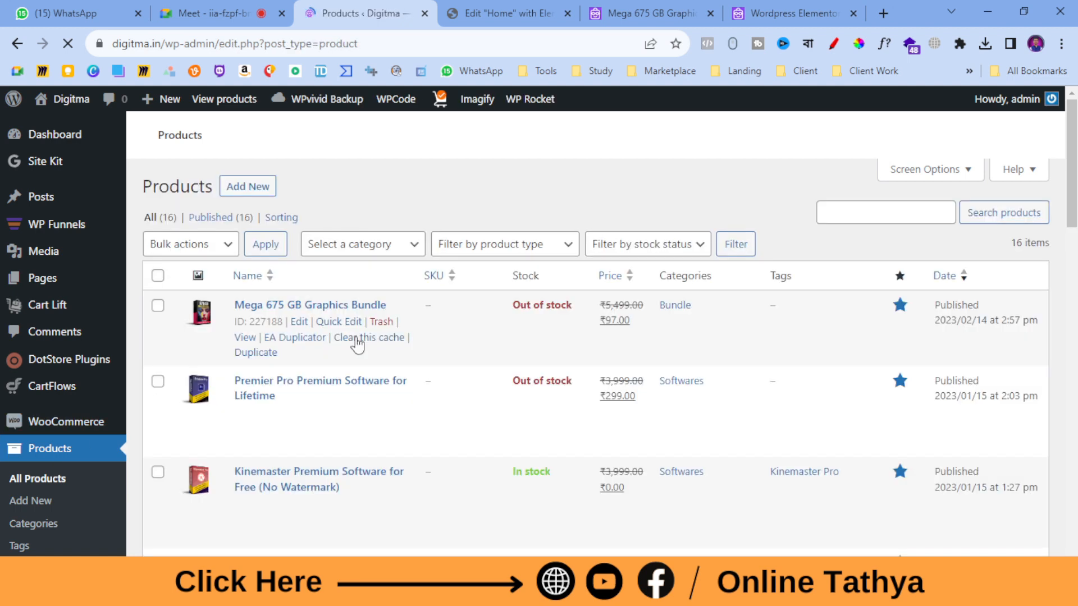
- Find the WordPress Elementor 25 Landing Pages product in the products list and open it for editing in a separate tab
{"action": "scroll", "coordinate": [357, 339], "scroll_direction": "down", "scroll_amount": 4}
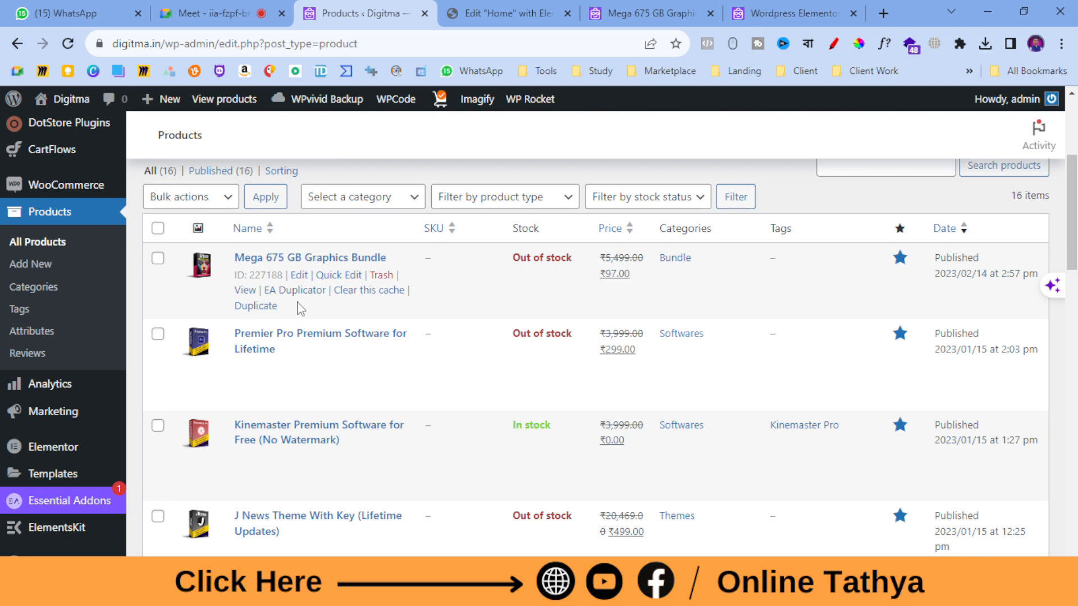
{"action": "scroll", "coordinate": [301, 309], "scroll_direction": "down", "scroll_amount": 6}
{"action": "scroll", "coordinate": [259, 321], "scroll_direction": "down", "scroll_amount": 6}
{"action": "scroll", "coordinate": [259, 331], "scroll_direction": "down", "scroll_amount": 6}
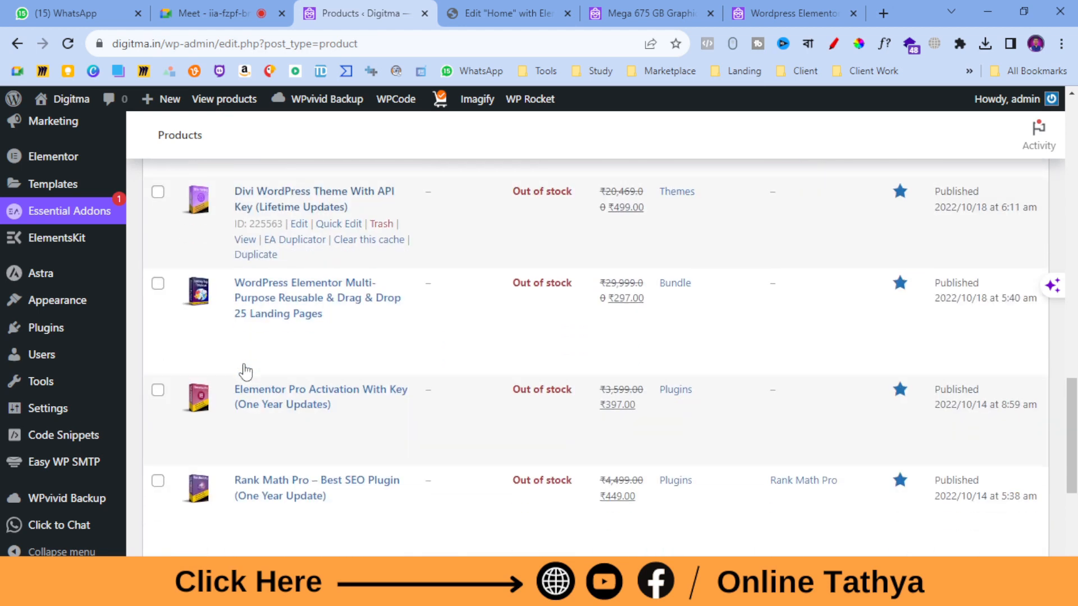
{"action": "scroll", "coordinate": [245, 371], "scroll_direction": "down", "scroll_amount": 5}
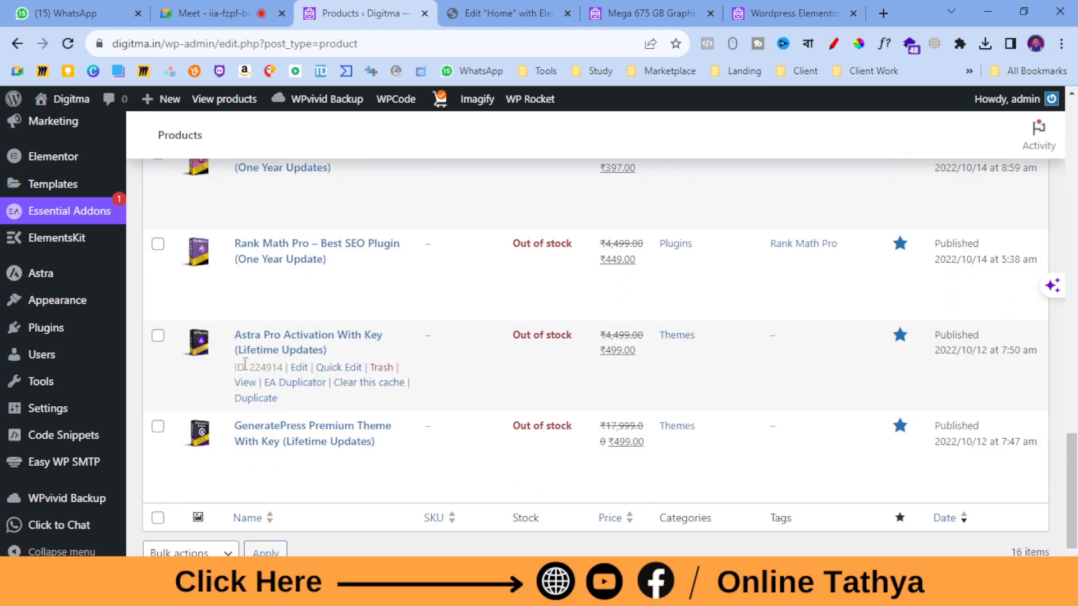
{"action": "scroll", "coordinate": [245, 365], "scroll_direction": "up", "scroll_amount": 7}
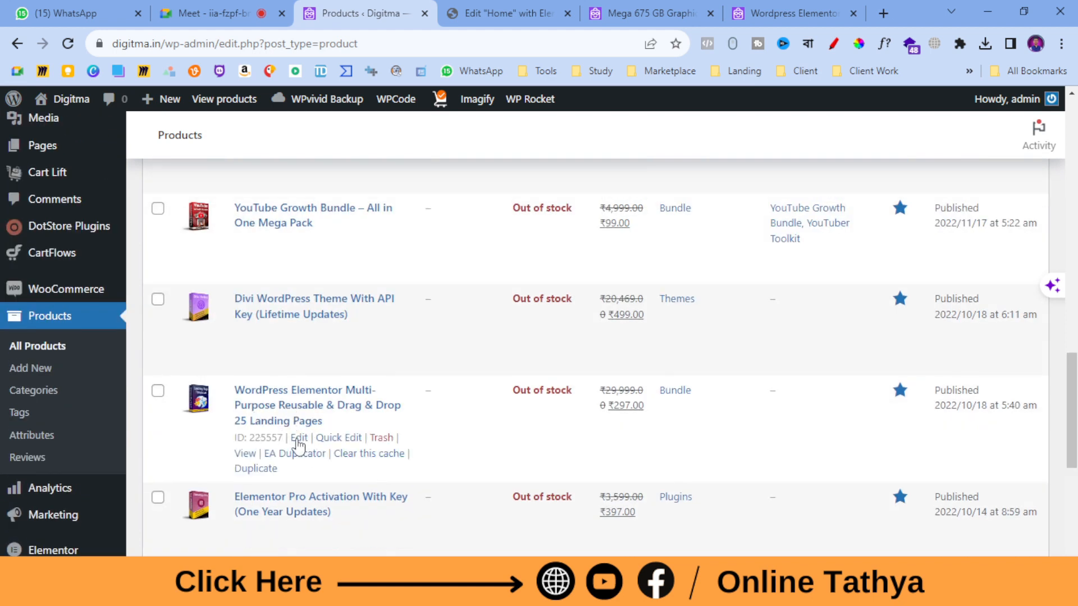
{"action": "right_click", "coordinate": [300, 438]}
{"action": "left_click", "coordinate": [356, 290]}
{"action": "left_click", "coordinate": [416, 8]}
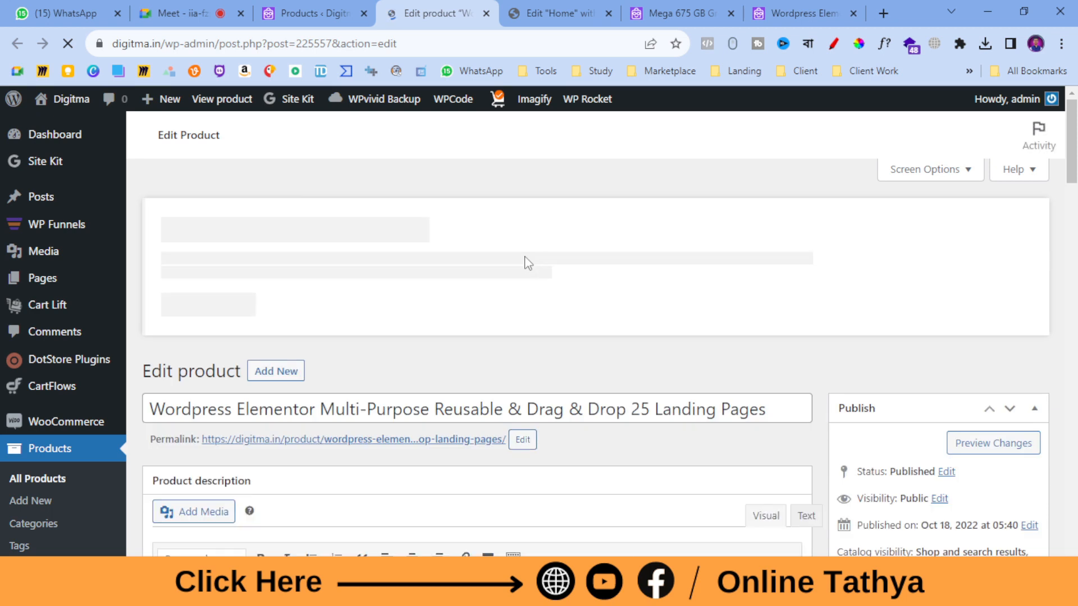
- Remove the current product image from the 25 Landing Pages product
{"action": "scroll", "coordinate": [527, 262], "scroll_direction": "down", "scroll_amount": 10}
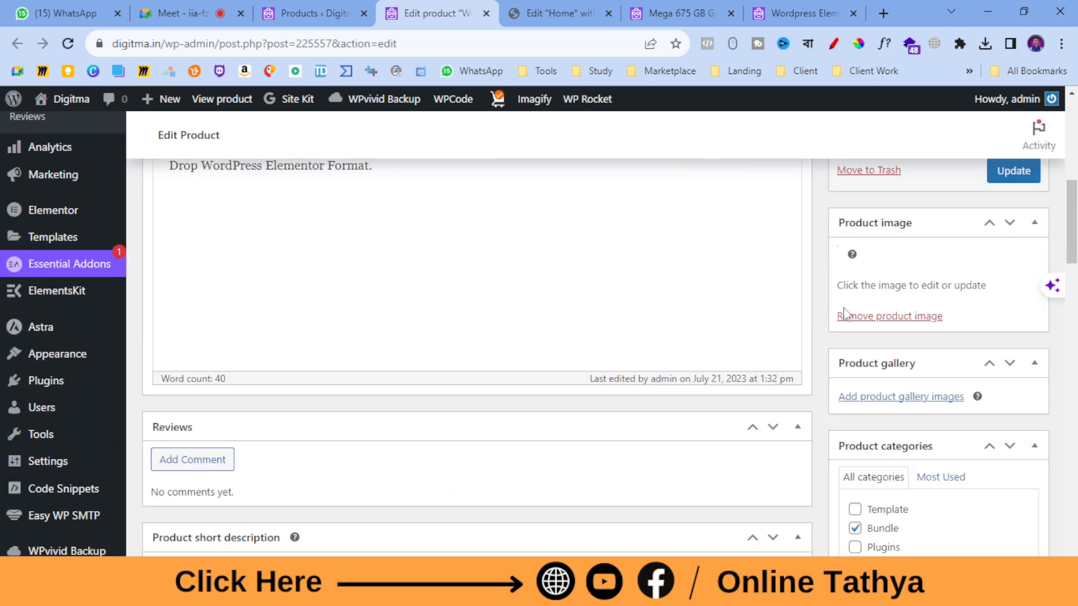
{"action": "scroll", "coordinate": [843, 315], "scroll_direction": "down", "scroll_amount": 1}
{"action": "left_click", "coordinate": [891, 238]}
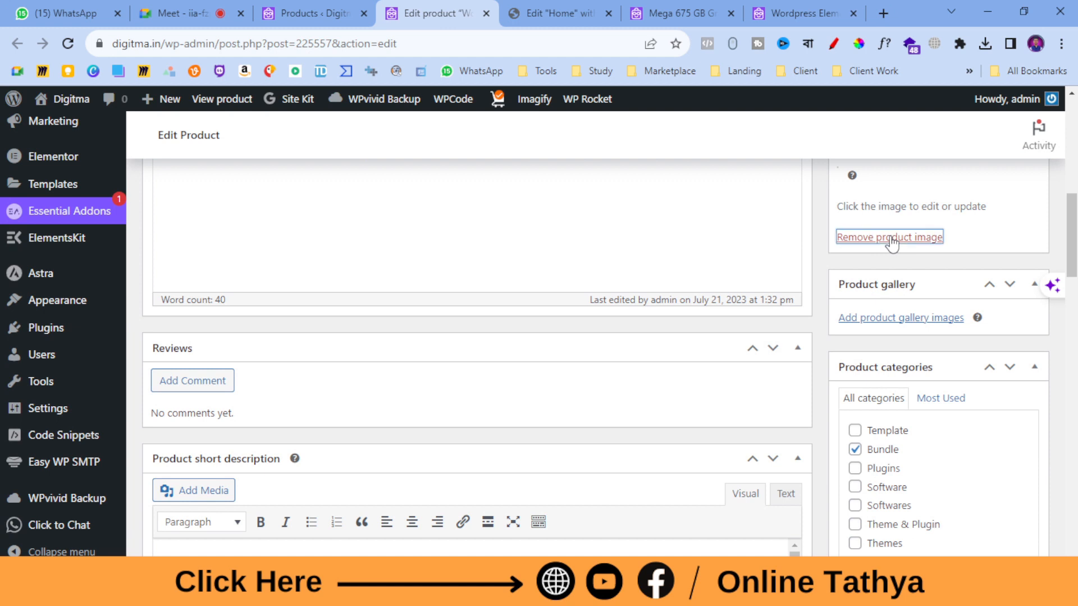
{"action": "left_click", "coordinate": [901, 256]}
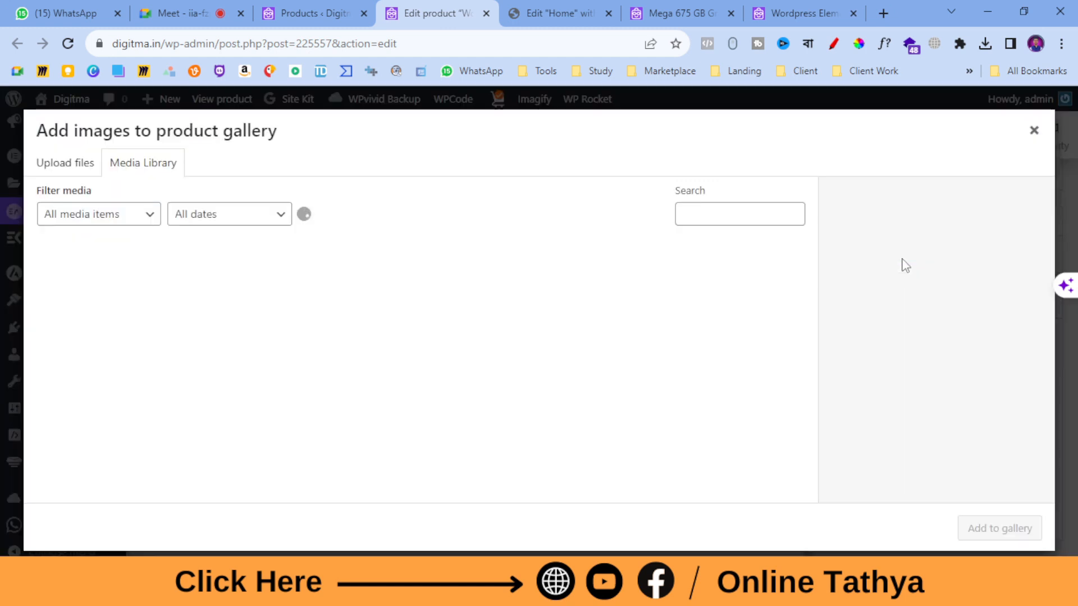
{"action": "left_click", "coordinate": [218, 302]}
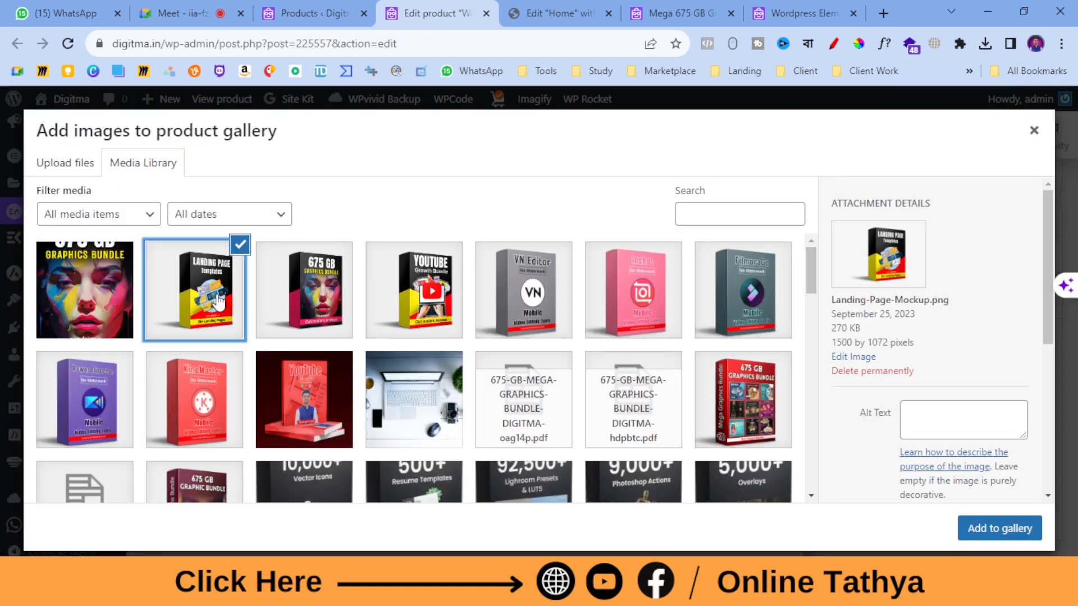
{"action": "left_click", "coordinate": [1034, 131]}
- Set Landing-Page-Mockup.png from the media library as the product image and update the 25 Landing Pages product
{"action": "scroll", "coordinate": [922, 297], "scroll_direction": "up", "scroll_amount": 2}
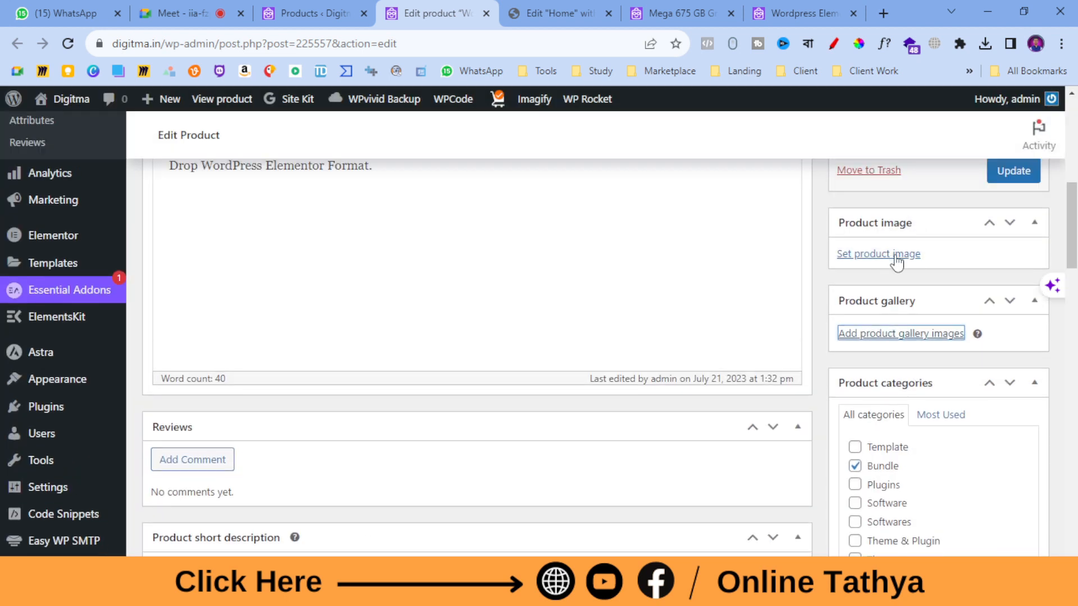
{"action": "left_click", "coordinate": [897, 255]}
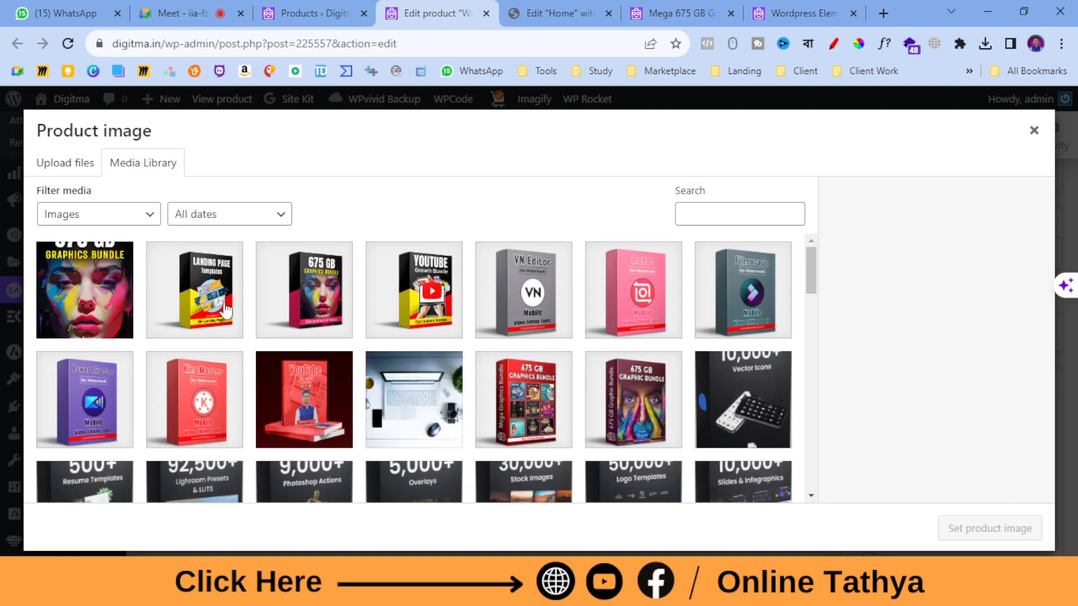
{"action": "left_click", "coordinate": [220, 303]}
{"action": "left_click", "coordinate": [983, 530]}
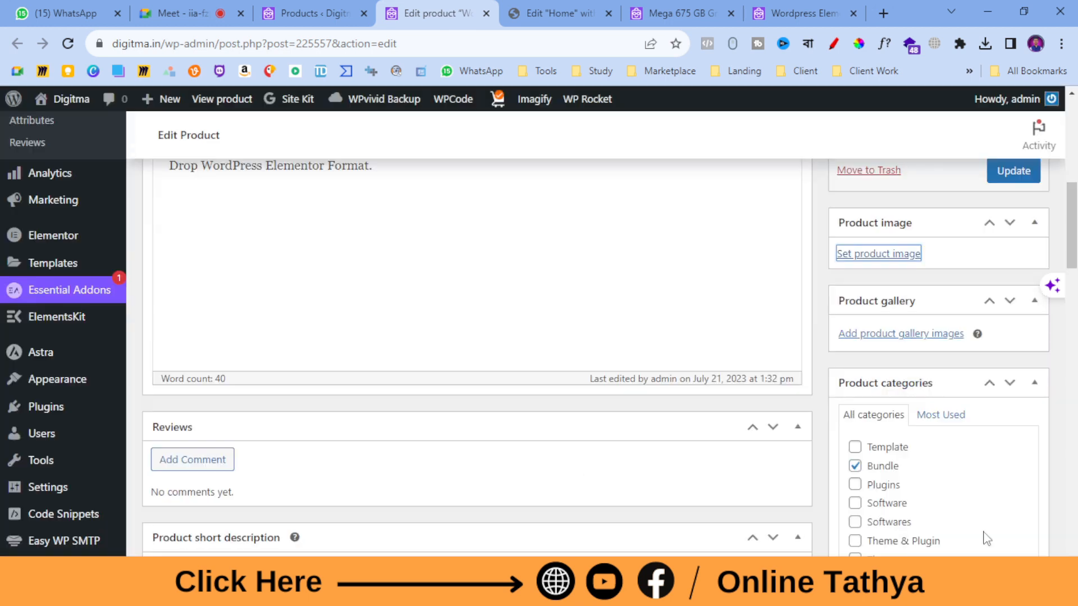
{"action": "left_click", "coordinate": [1005, 178]}
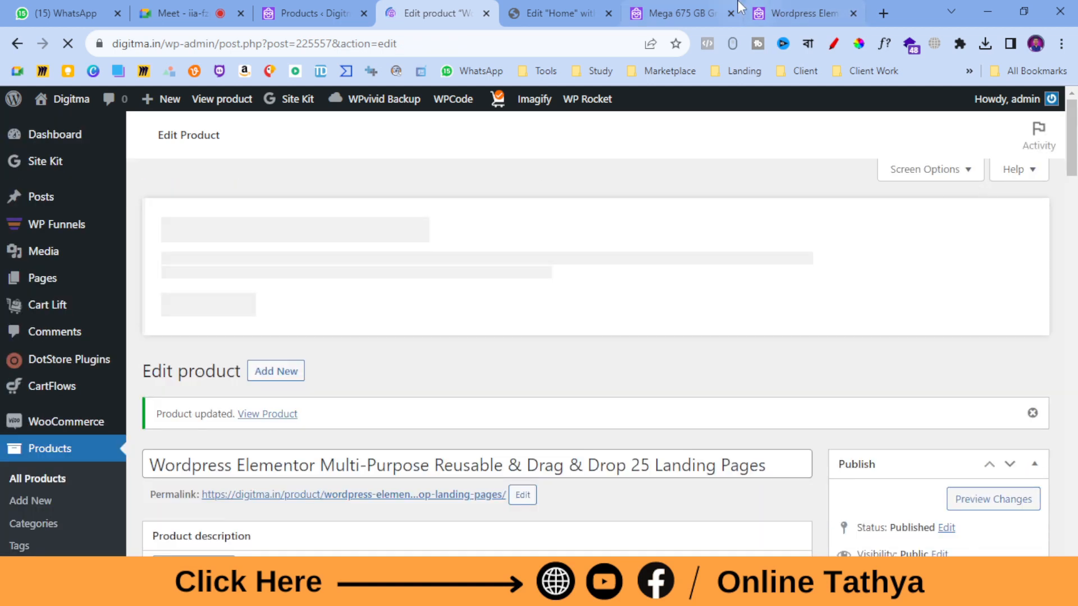
- Reload the live 25 Landing Pages product page and examine its product image and description
{"action": "left_click", "coordinate": [791, 7]}
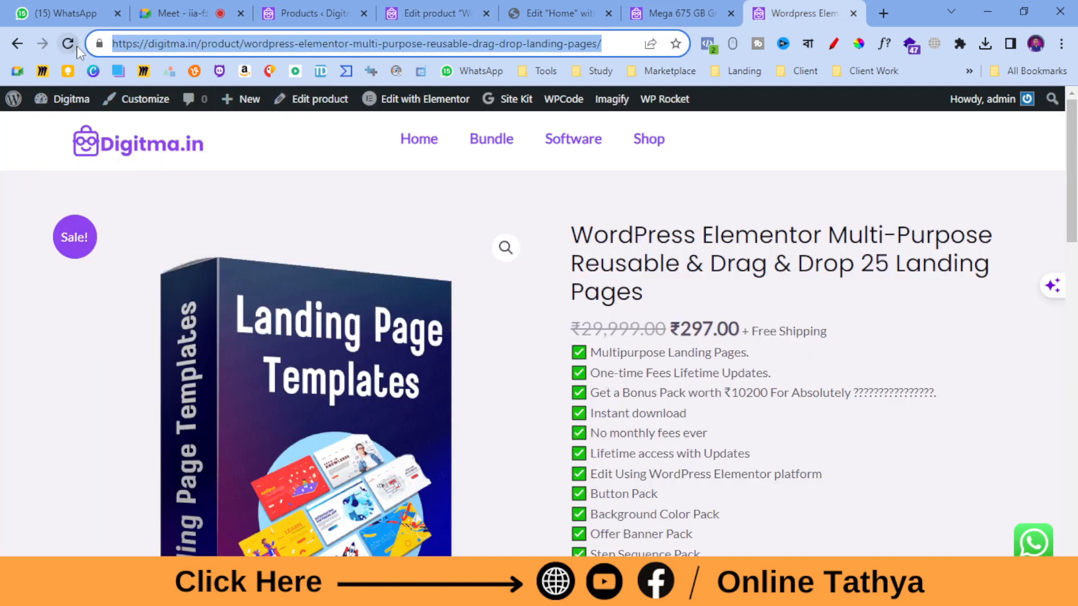
{"action": "left_click", "coordinate": [68, 43]}
{"action": "scroll", "coordinate": [668, 275], "scroll_direction": "down", "scroll_amount": 1}
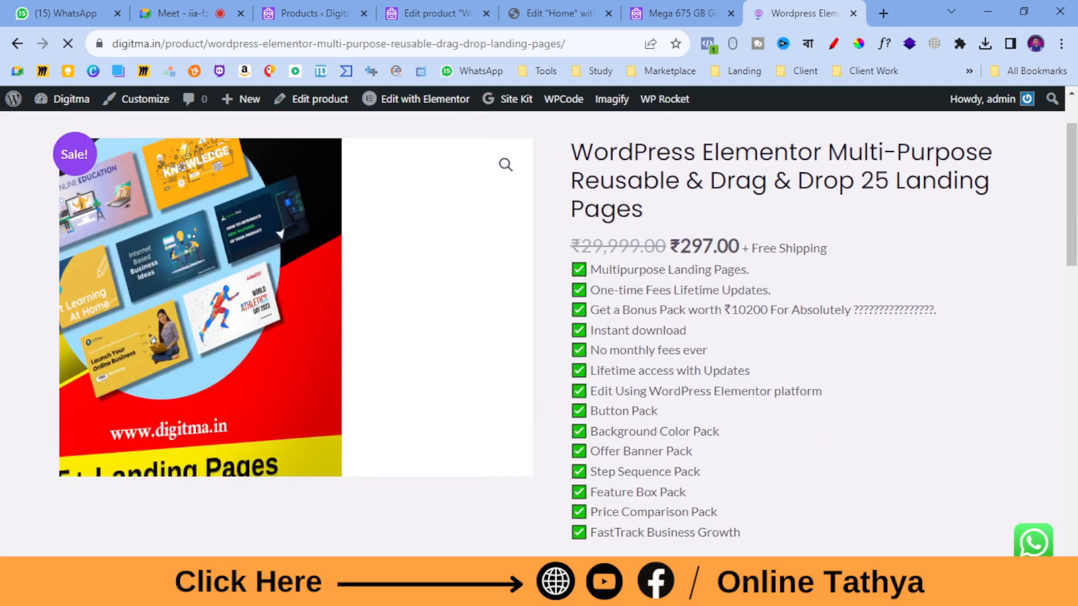
{"action": "scroll", "coordinate": [777, 306], "scroll_direction": "down", "scroll_amount": 1}
{"action": "scroll", "coordinate": [777, 307], "scroll_direction": "up", "scroll_amount": 2}
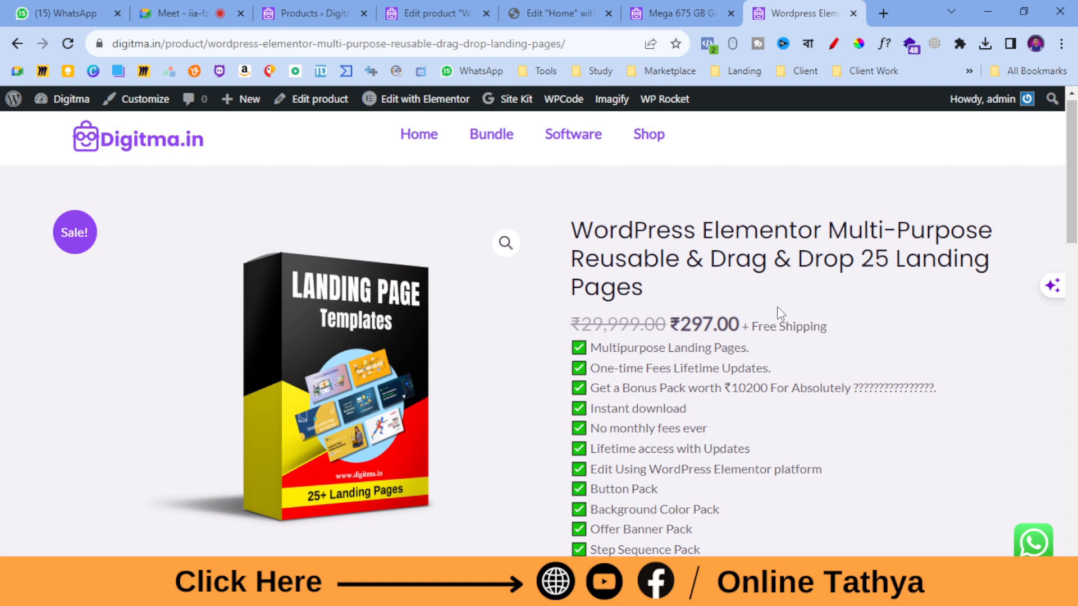
{"action": "scroll", "coordinate": [777, 306], "scroll_direction": "down", "scroll_amount": 4}
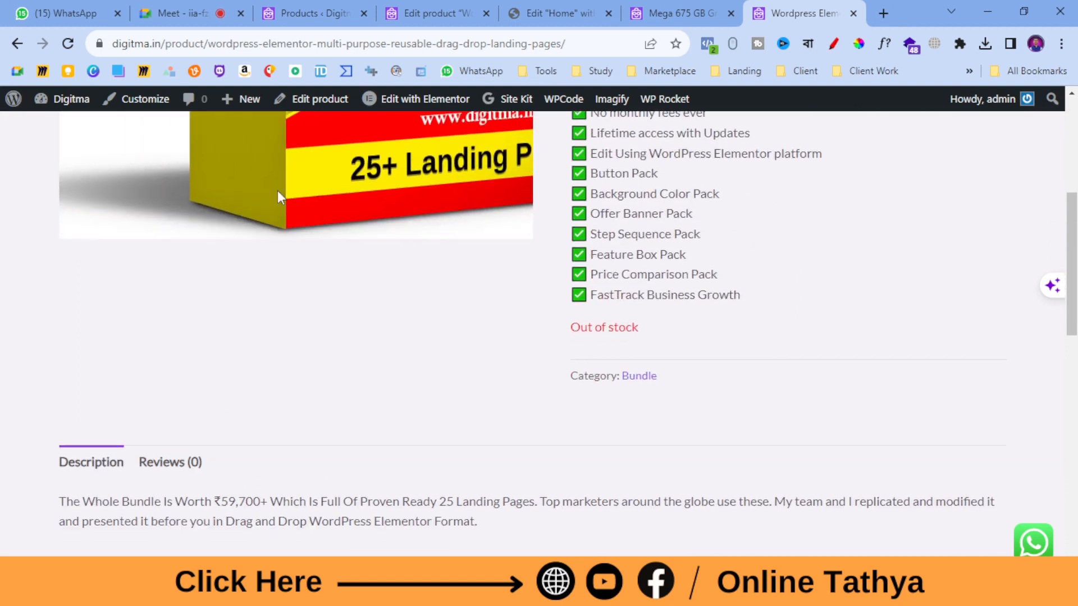
{"action": "scroll", "coordinate": [416, 240], "scroll_direction": "up", "scroll_amount": 2}
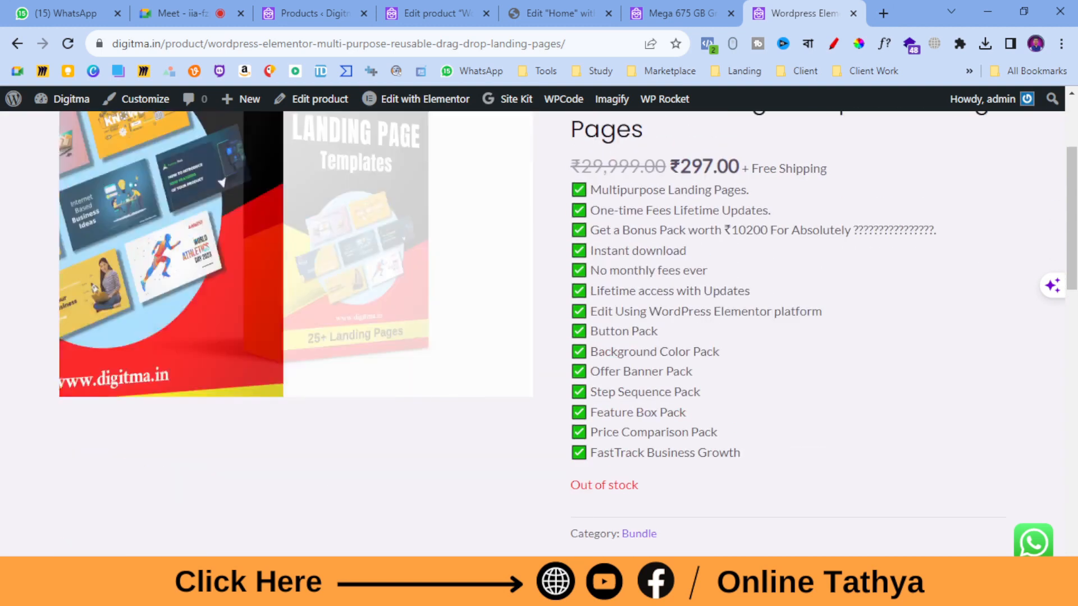
{"action": "scroll", "coordinate": [534, 445], "scroll_direction": "up", "scroll_amount": 2}
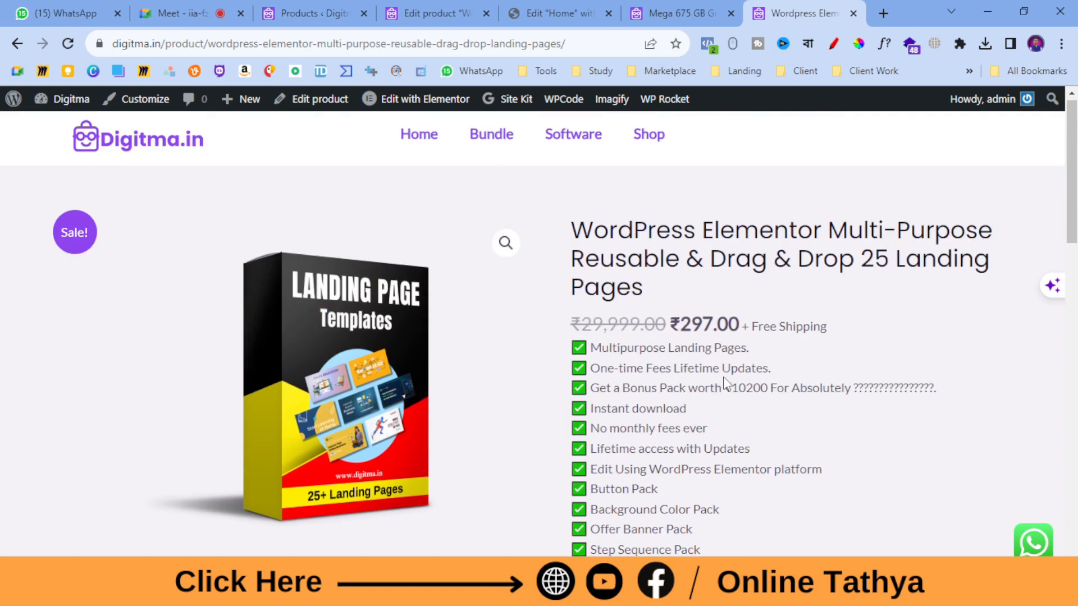
- Return to the WooCommerce products list and open YouTube Growth Bundle – All in One Mega Pack for editing
{"action": "left_click", "coordinate": [450, 8]}
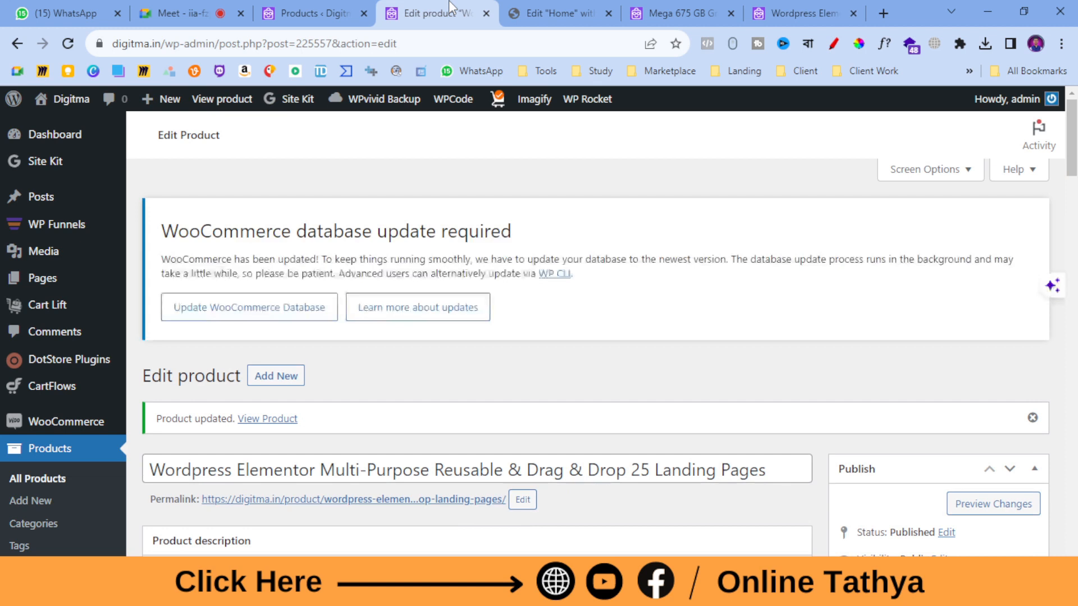
{"action": "left_click", "coordinate": [50, 455]}
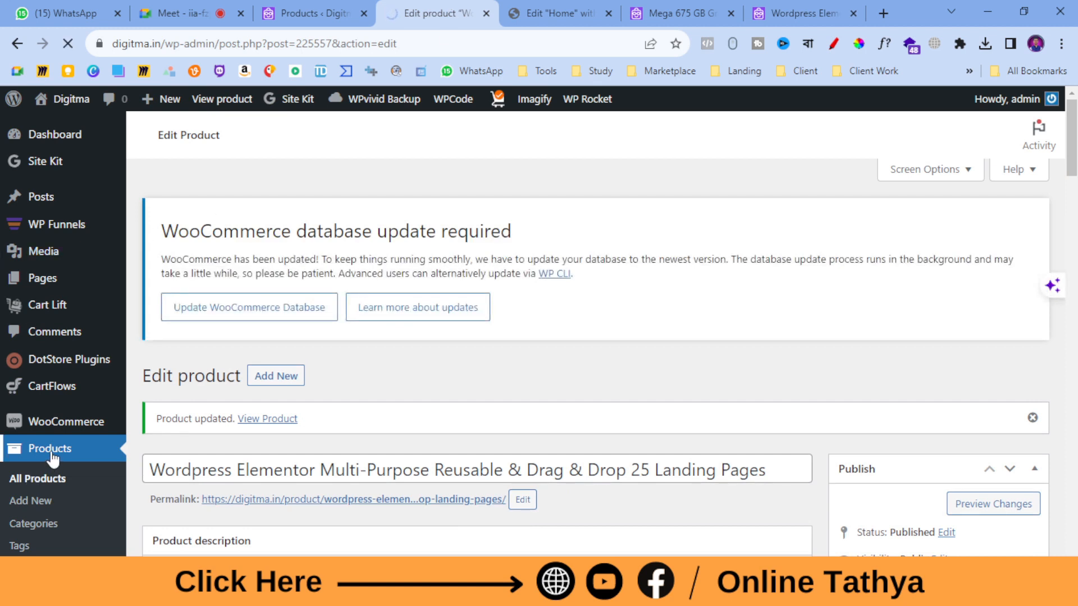
{"action": "scroll", "coordinate": [305, 253], "scroll_direction": "down", "scroll_amount": 4}
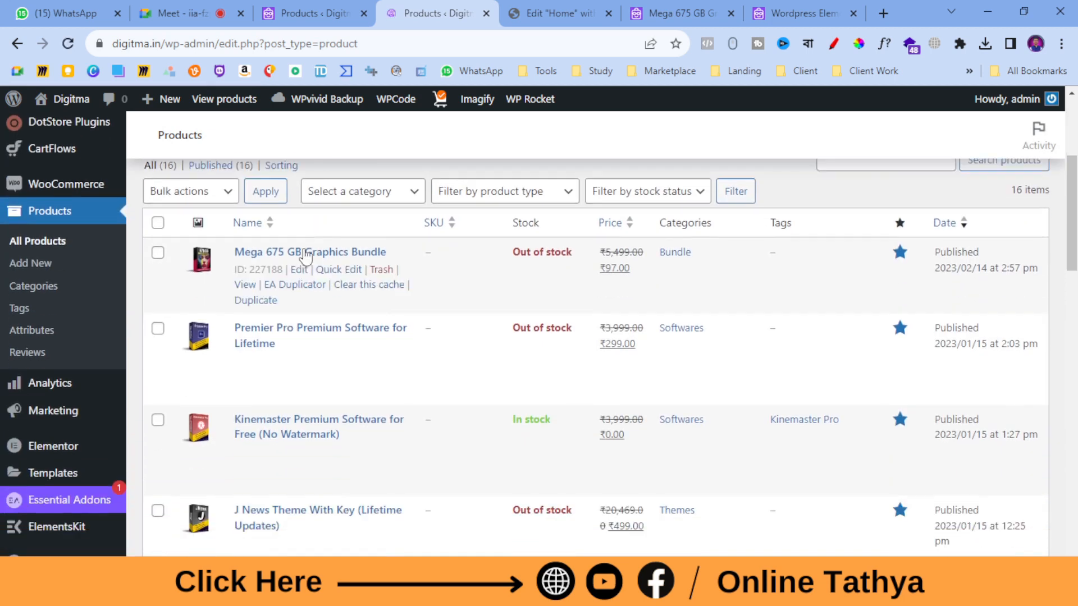
{"action": "scroll", "coordinate": [305, 255], "scroll_direction": "down", "scroll_amount": 10}
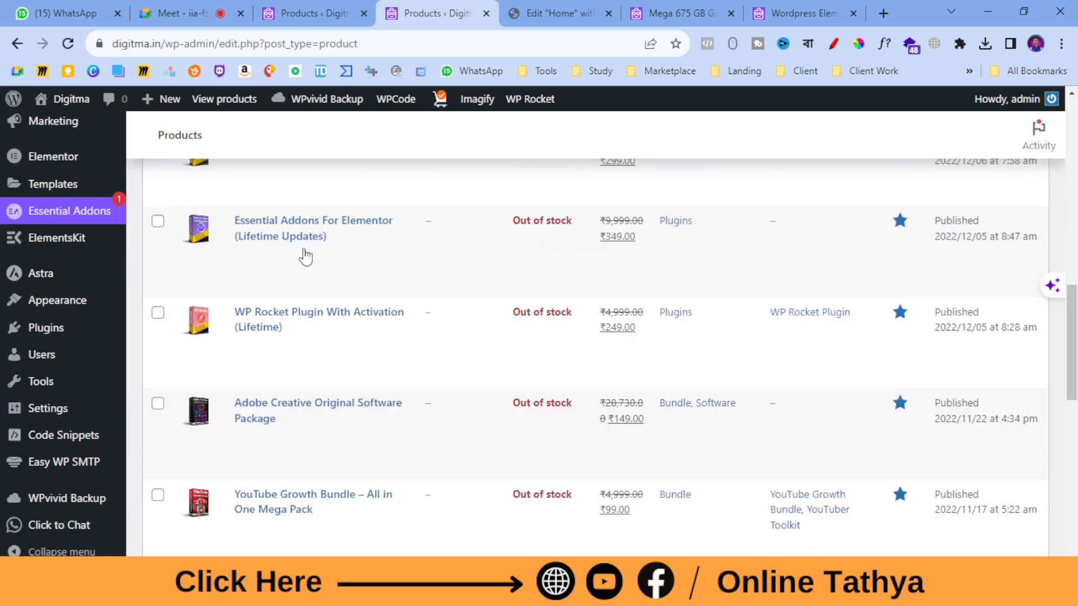
{"action": "scroll", "coordinate": [305, 257], "scroll_direction": "down", "scroll_amount": 3}
{"action": "left_click", "coordinate": [298, 369]}
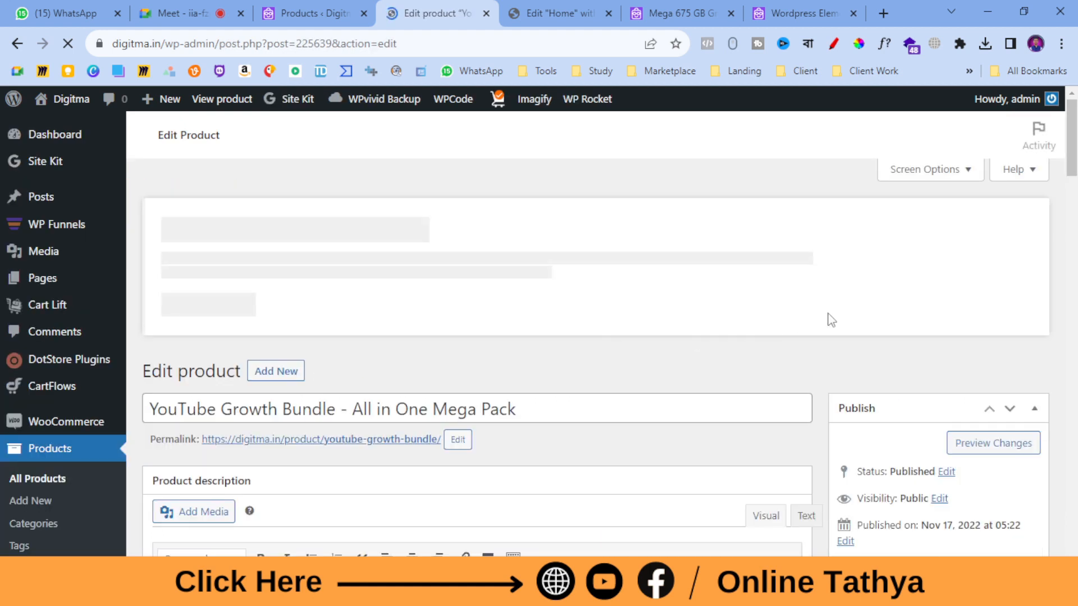
- Remove the current product image from the YouTube Growth Bundle product
{"action": "scroll", "coordinate": [831, 319], "scroll_direction": "down", "scroll_amount": 5}
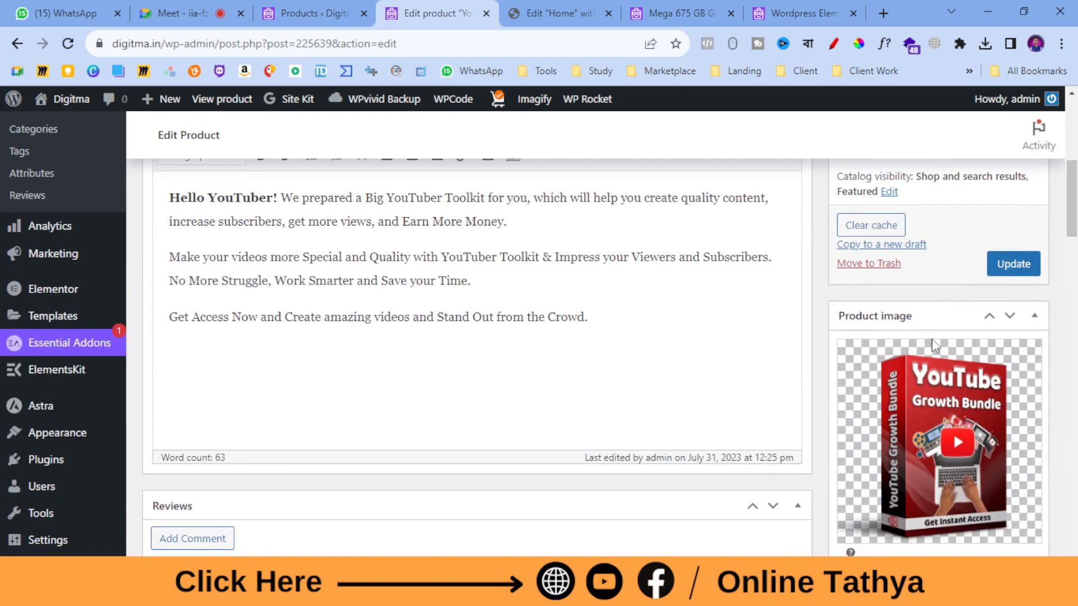
{"action": "scroll", "coordinate": [932, 342], "scroll_direction": "down", "scroll_amount": 5}
{"action": "left_click", "coordinate": [908, 303]}
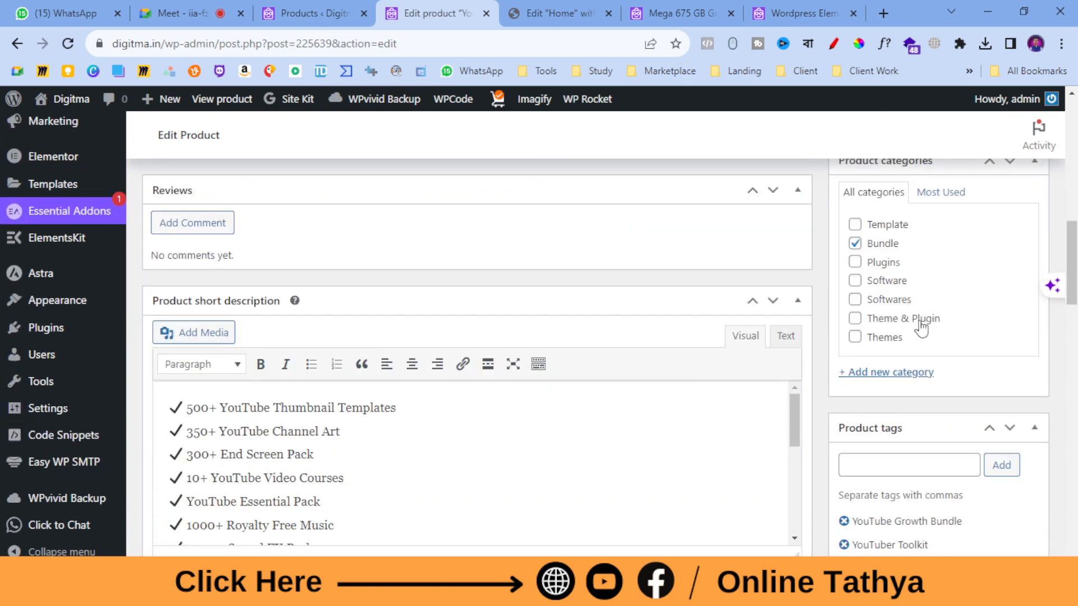
- Set the black-and-yellow YouTube Growth Bundle mockup from the media library as the product image and update the product
{"action": "scroll", "coordinate": [921, 323], "scroll_direction": "down", "scroll_amount": 3}
{"action": "scroll", "coordinate": [921, 319], "scroll_direction": "up", "scroll_amount": 5}
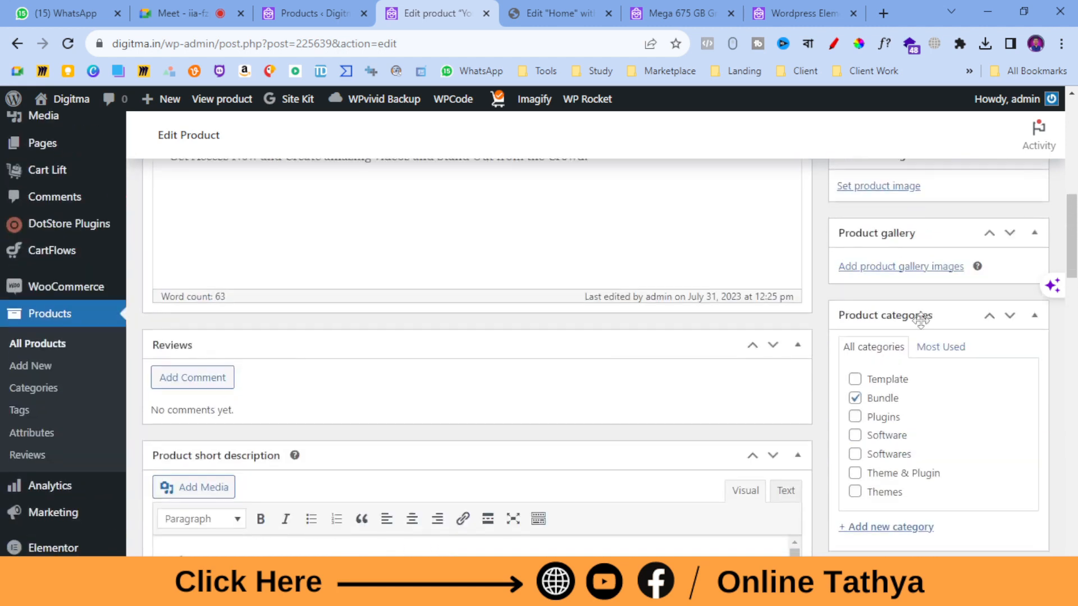
{"action": "scroll", "coordinate": [920, 319], "scroll_direction": "up", "scroll_amount": 2}
{"action": "left_click", "coordinate": [891, 273]}
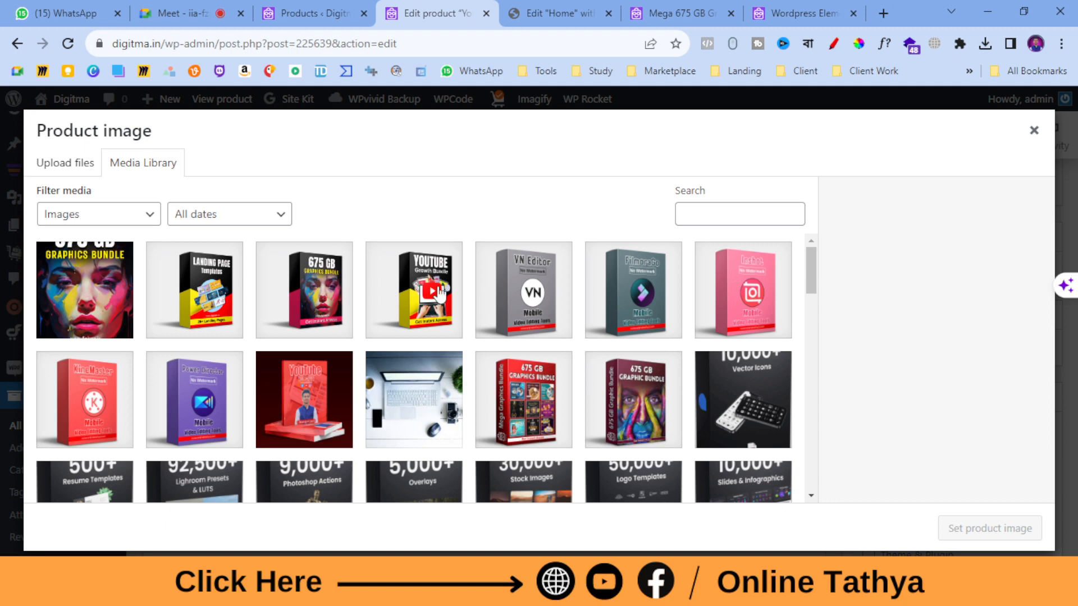
{"action": "left_click", "coordinate": [438, 293]}
{"action": "left_click", "coordinate": [992, 531]}
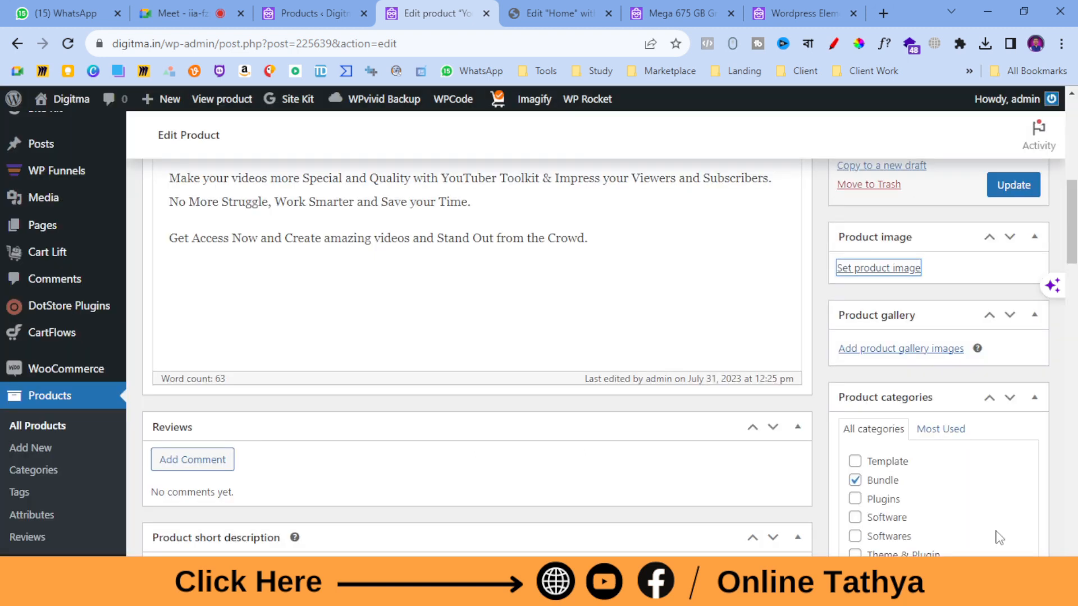
{"action": "left_click", "coordinate": [1011, 196]}
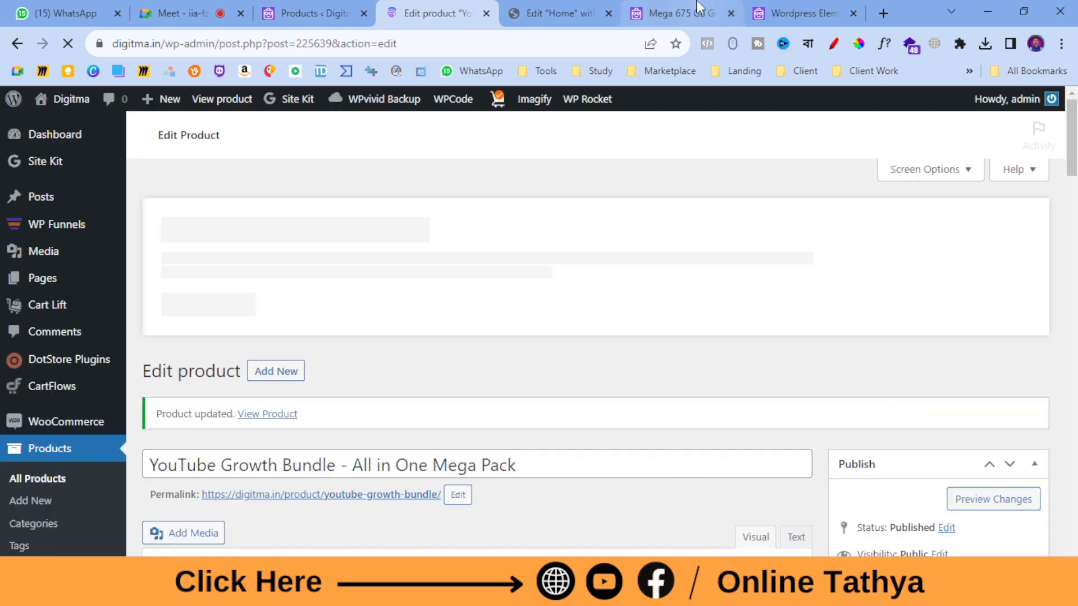
- Review the Our Best Products cards on the live home page and examine the product page linked from the YouTube Growth Bundle card
{"action": "left_click", "coordinate": [699, 8]}
{"action": "left_click", "coordinate": [408, 145]}
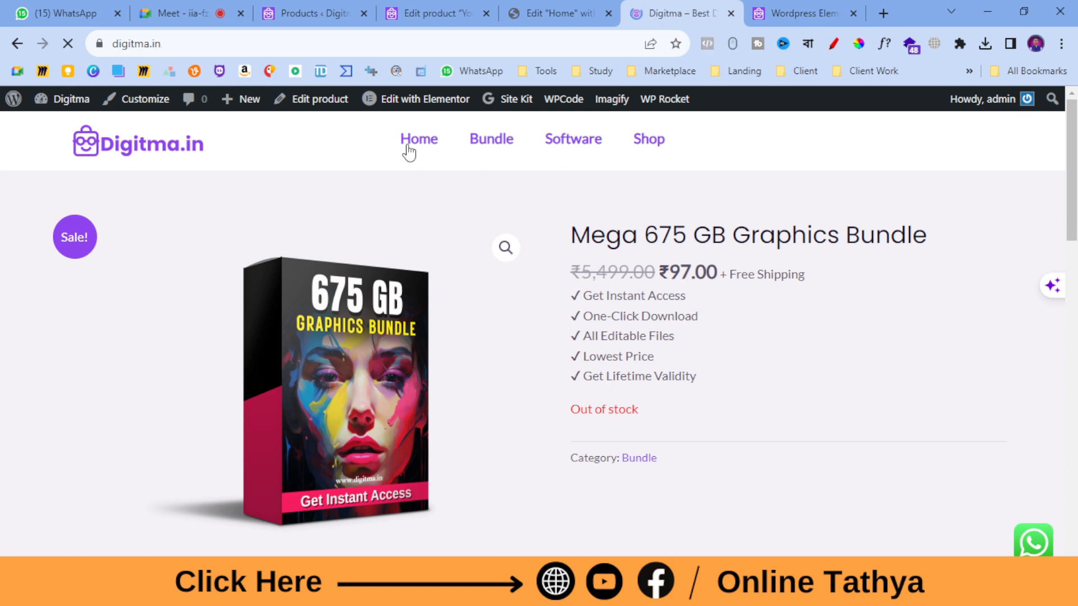
{"action": "scroll", "coordinate": [440, 327], "scroll_direction": "down", "scroll_amount": 8}
{"action": "scroll", "coordinate": [443, 332], "scroll_direction": "down", "scroll_amount": 5}
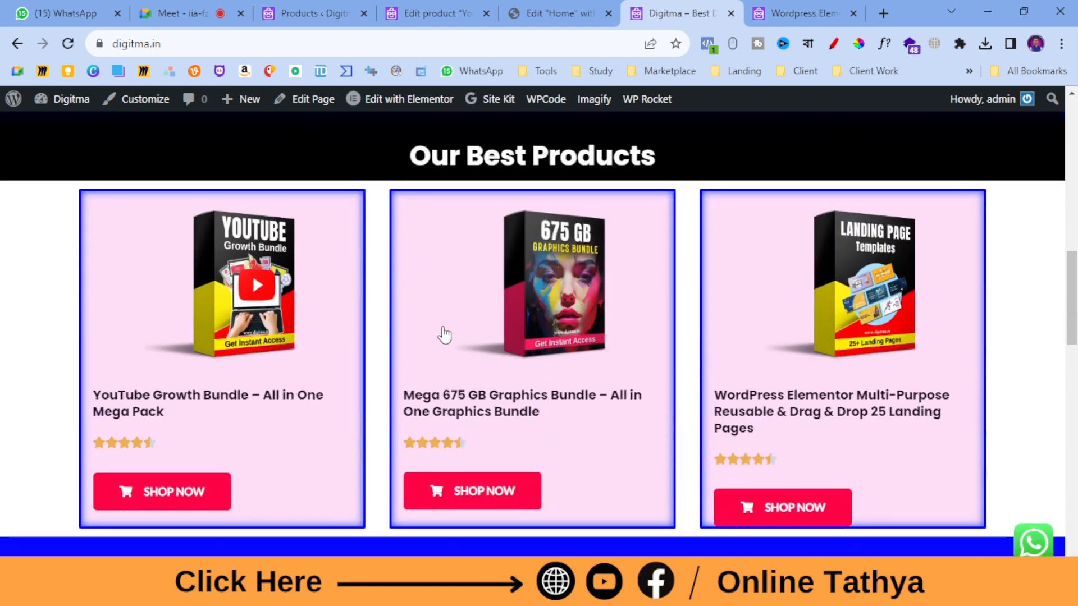
{"action": "left_click", "coordinate": [250, 285]}
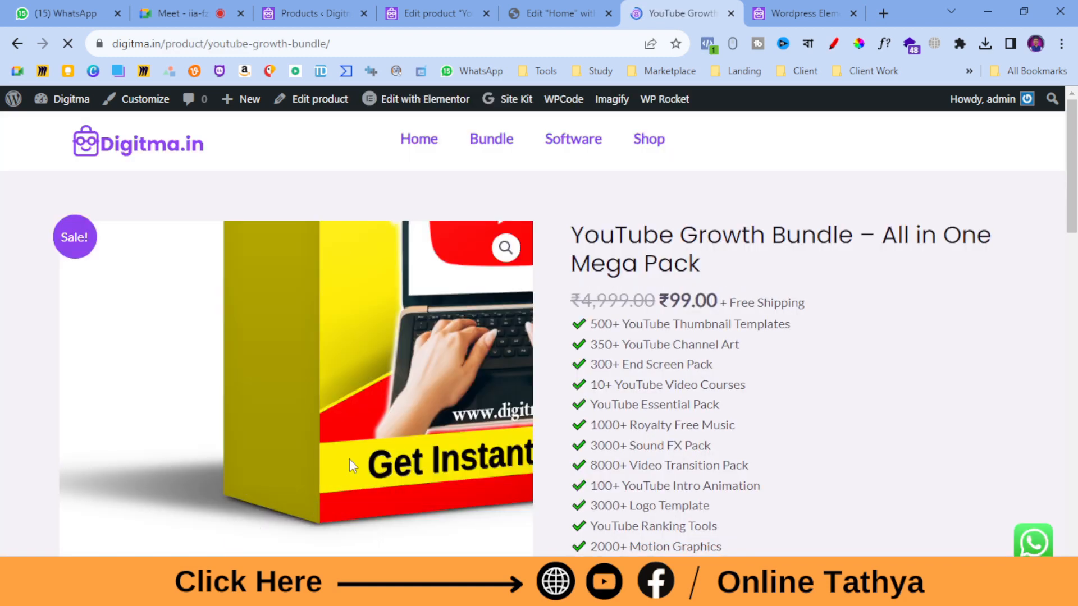
{"action": "scroll", "coordinate": [822, 306], "scroll_direction": "down", "scroll_amount": 2}
{"action": "scroll", "coordinate": [809, 320], "scroll_direction": "up", "scroll_amount": 2}
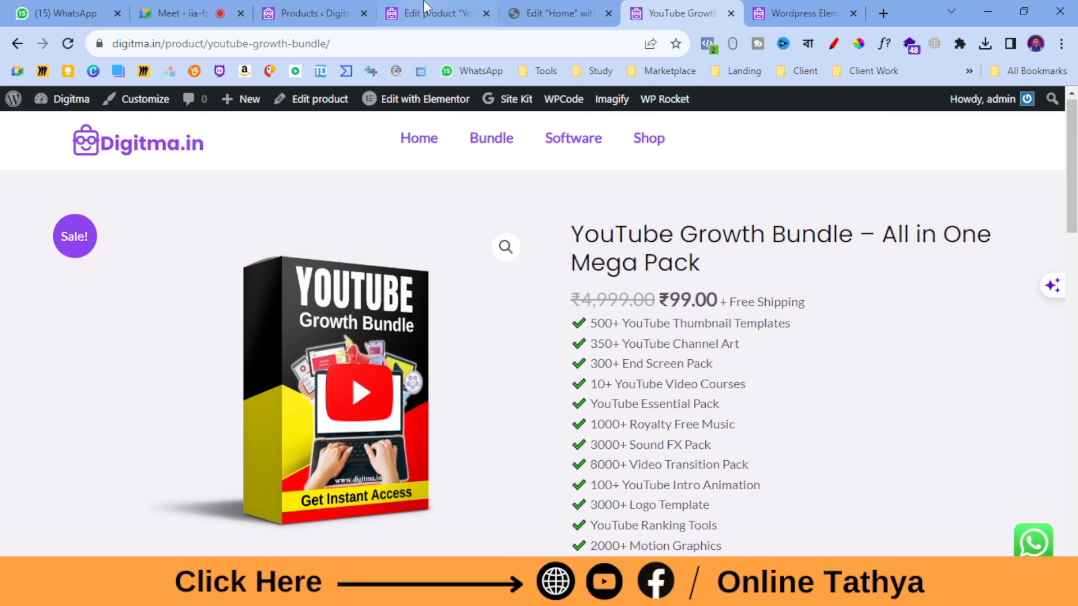
- In the WooCommerce products list, bulk-trash every product except Mega 675 GB Graphics Bundle, WP Rocket Plugin, YouTube Growth Bundle and WordPress Elementor 25 Landing Pages
{"action": "left_click", "coordinate": [303, 13]}
{"action": "scroll", "coordinate": [240, 480], "scroll_direction": "down", "scroll_amount": 6}
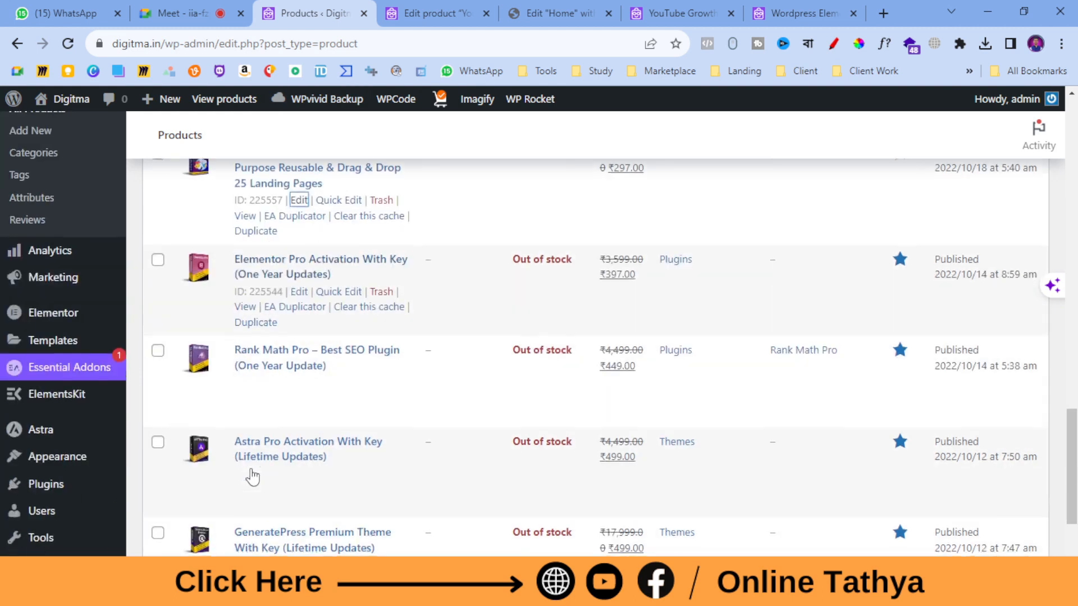
{"action": "scroll", "coordinate": [240, 477], "scroll_direction": "up", "scroll_amount": 3}
{"action": "scroll", "coordinate": [240, 476], "scroll_direction": "down", "scroll_amount": 3}
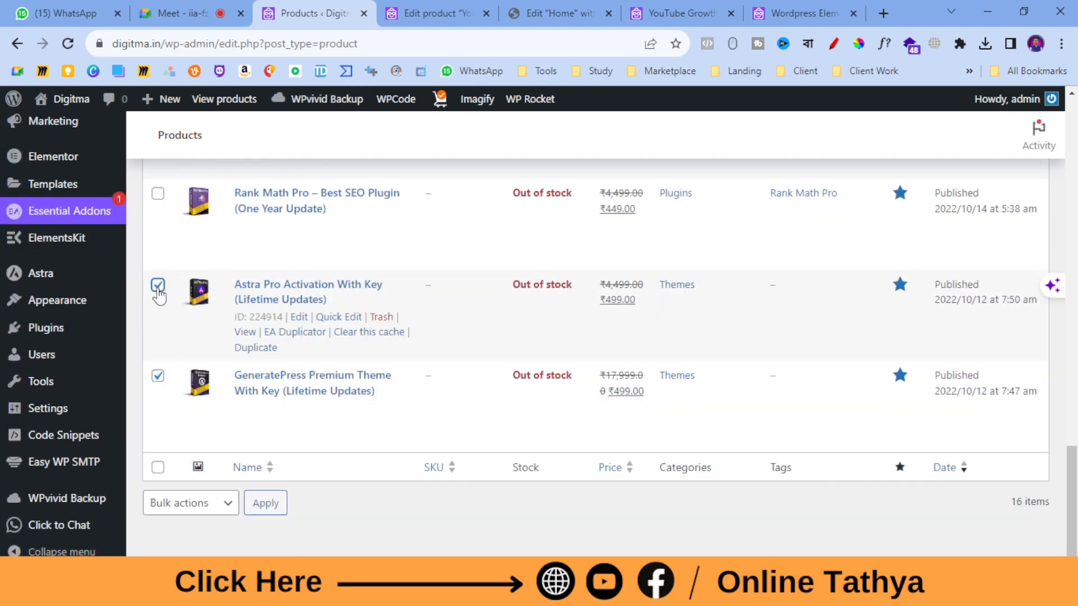
{"action": "scroll", "coordinate": [176, 334], "scroll_direction": "up", "scroll_amount": 3}
{"action": "left_click", "coordinate": [158, 351]}
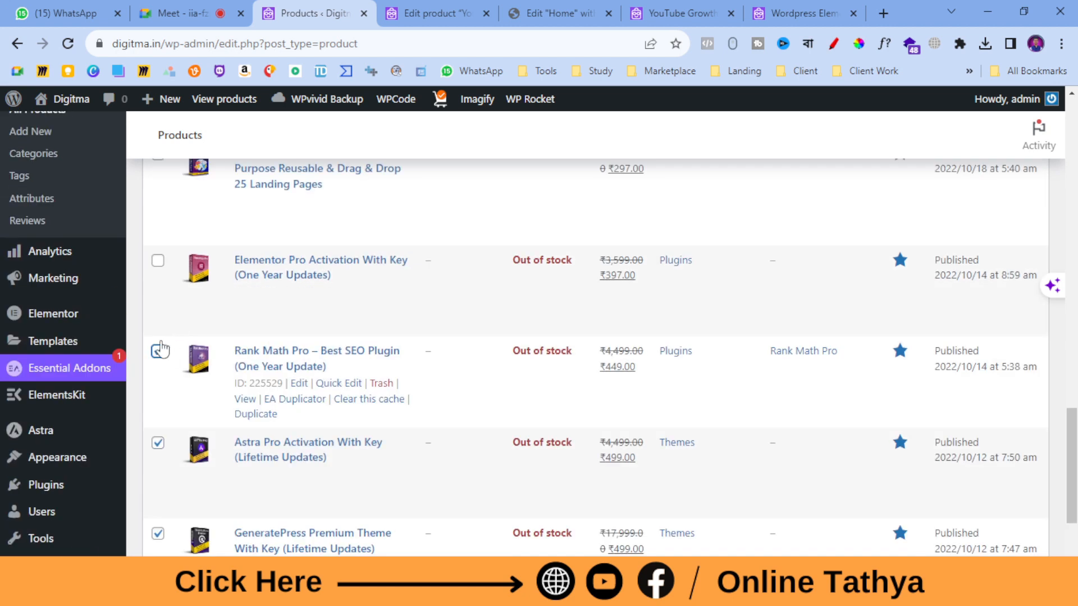
{"action": "left_click", "coordinate": [158, 261]}
{"action": "scroll", "coordinate": [193, 332], "scroll_direction": "up", "scroll_amount": 1}
{"action": "scroll", "coordinate": [193, 331], "scroll_direction": "up", "scroll_amount": 3}
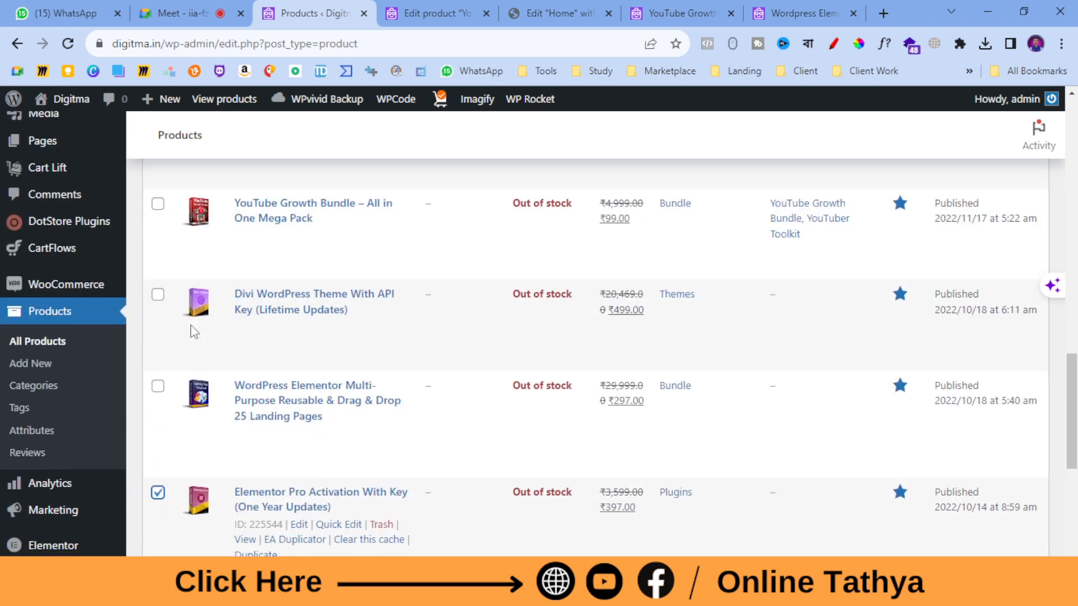
{"action": "left_click", "coordinate": [158, 299]}
{"action": "scroll", "coordinate": [202, 346], "scroll_direction": "up", "scroll_amount": 3}
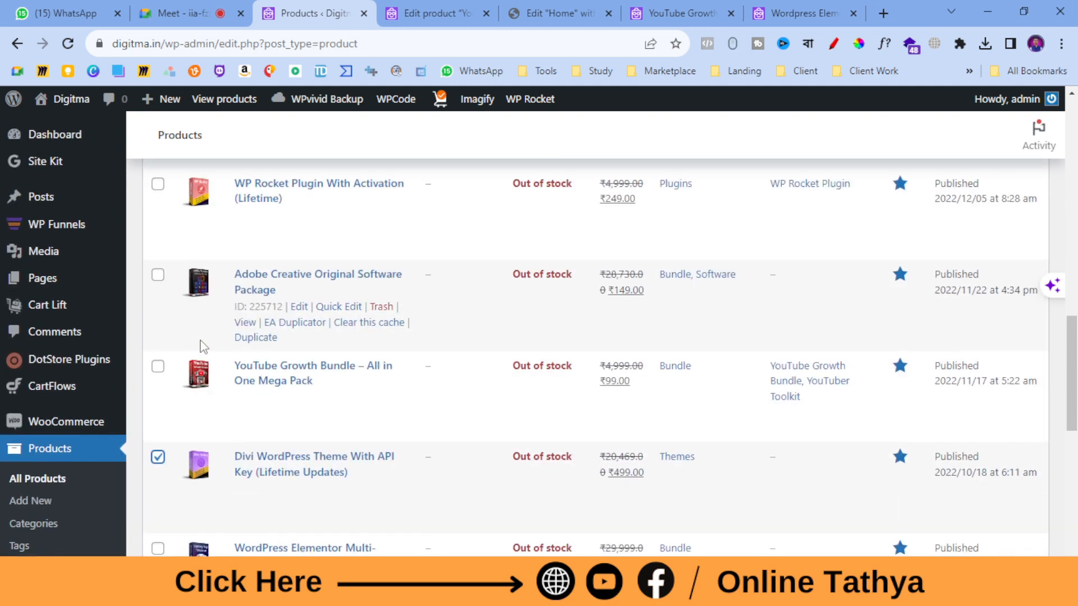
{"action": "left_click", "coordinate": [158, 275]}
{"action": "scroll", "coordinate": [193, 331], "scroll_direction": "up", "scroll_amount": 3}
{"action": "scroll", "coordinate": [198, 336], "scroll_direction": "up", "scroll_amount": 2}
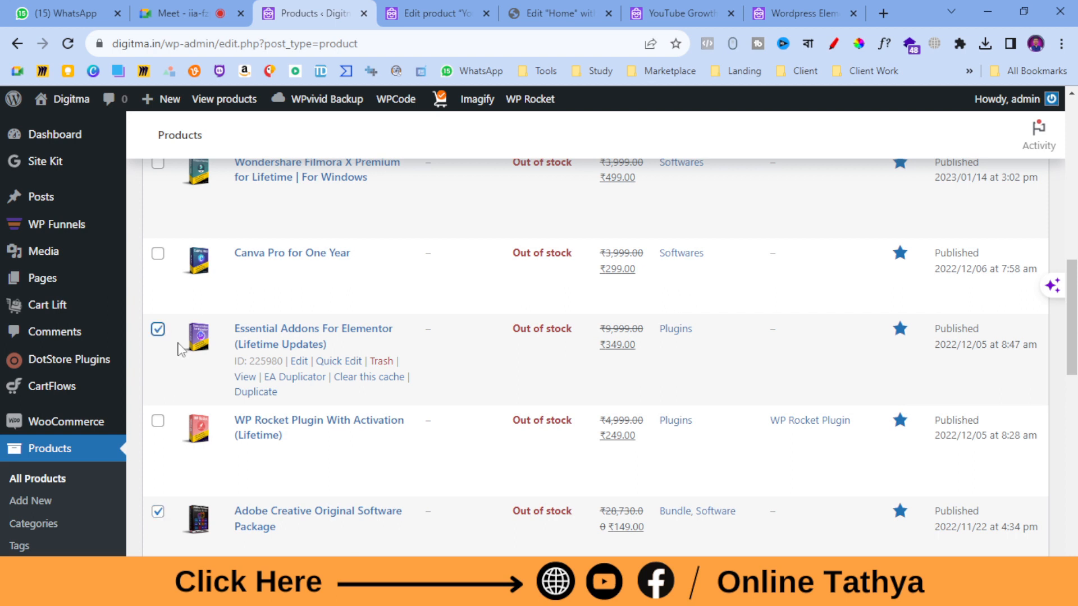
{"action": "scroll", "coordinate": [180, 351], "scroll_direction": "up", "scroll_amount": 3}
{"action": "left_click", "coordinate": [159, 335]}
{"action": "scroll", "coordinate": [160, 335], "scroll_direction": "up", "scroll_amount": 2}
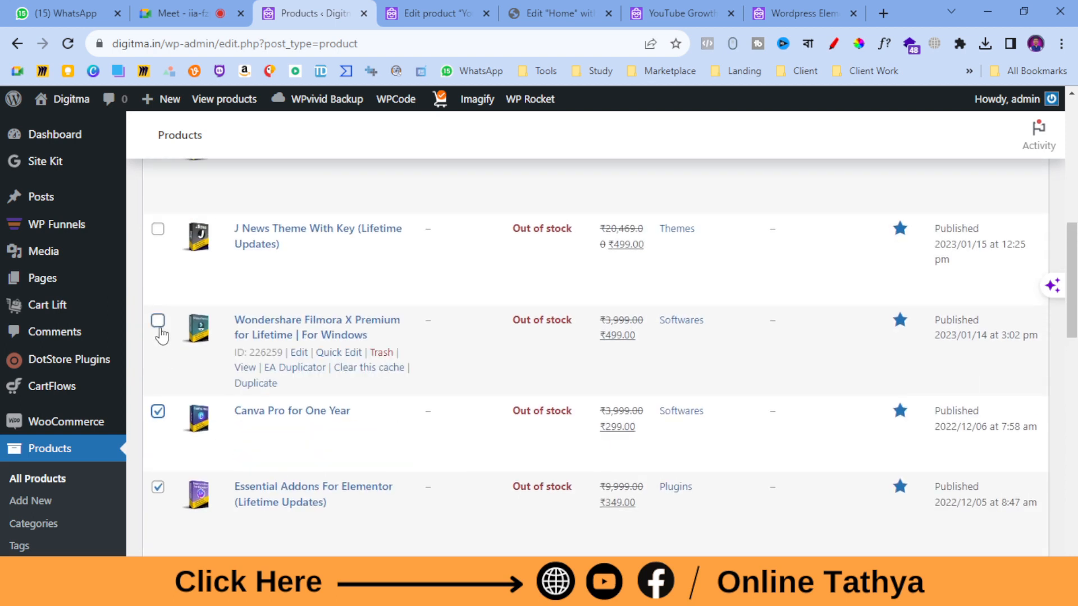
{"action": "left_click", "coordinate": [158, 320]}
{"action": "scroll", "coordinate": [169, 348], "scroll_direction": "up", "scroll_amount": 3}
{"action": "left_click", "coordinate": [158, 385]}
{"action": "scroll", "coordinate": [219, 398], "scroll_direction": "up", "scroll_amount": 2}
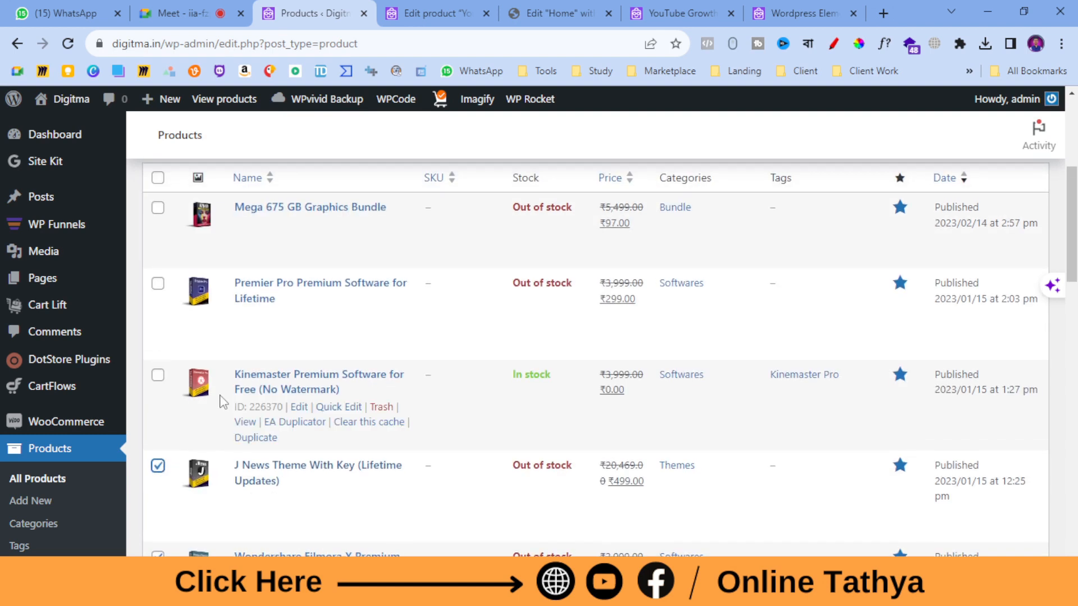
{"action": "left_click", "coordinate": [157, 375]}
{"action": "left_click", "coordinate": [157, 283]}
{"action": "scroll", "coordinate": [230, 404], "scroll_direction": "up", "scroll_amount": 2}
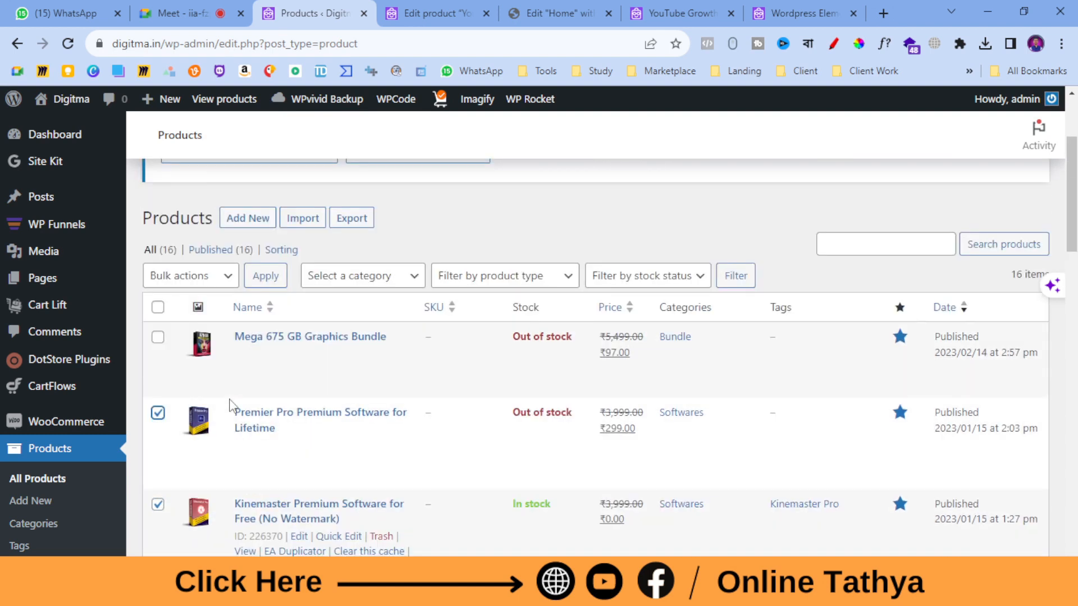
{"action": "scroll", "coordinate": [230, 405], "scroll_direction": "up", "scroll_amount": 1}
{"action": "scroll", "coordinate": [445, 260], "scroll_direction": "down", "scroll_amount": 1}
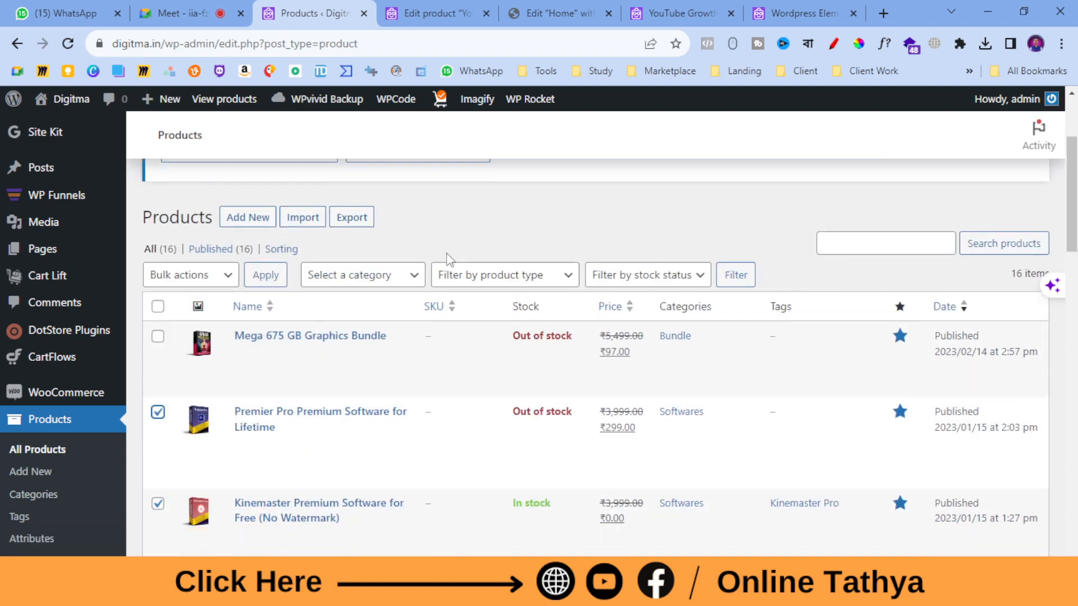
{"action": "left_click", "coordinate": [225, 231]}
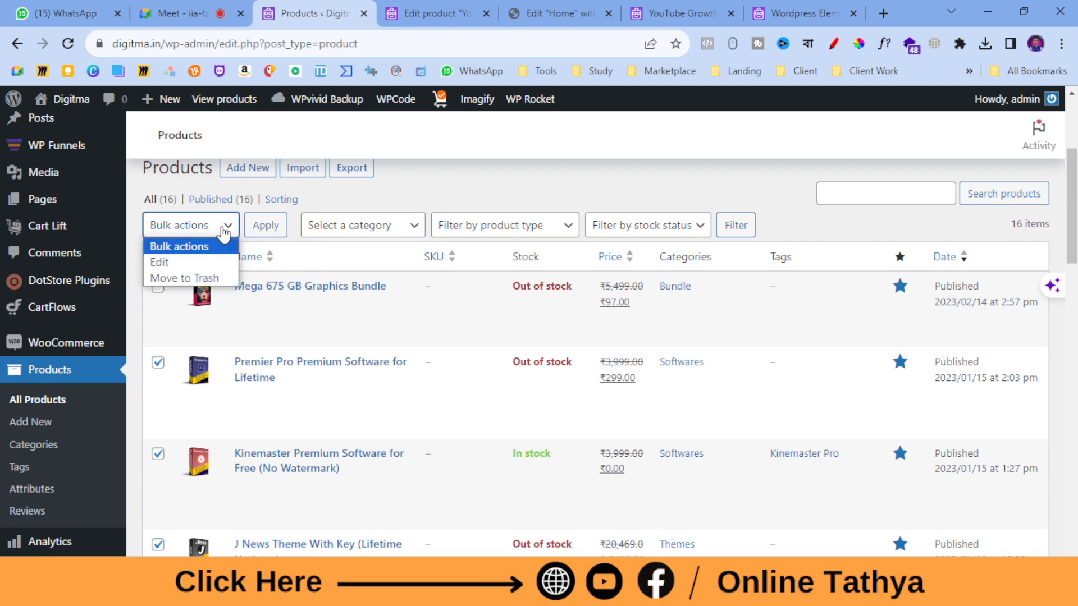
{"action": "left_click", "coordinate": [172, 279]}
{"action": "left_click", "coordinate": [266, 225]}
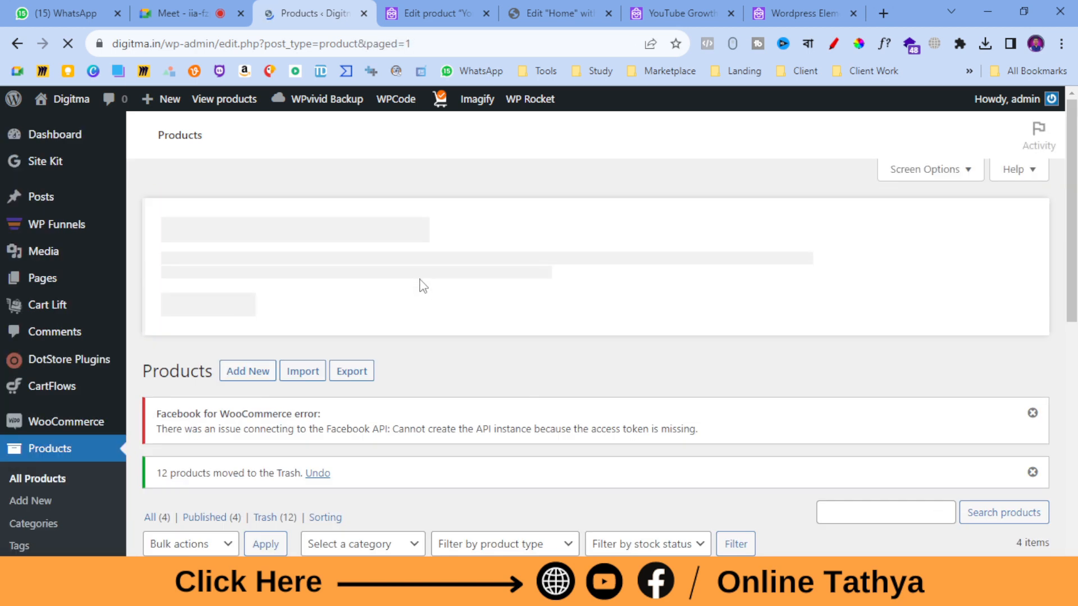
- Move the remaining WP Rocket Plugin With Activation (Lifetime) product to the trash
{"action": "scroll", "coordinate": [331, 351], "scroll_direction": "down", "scroll_amount": 3}
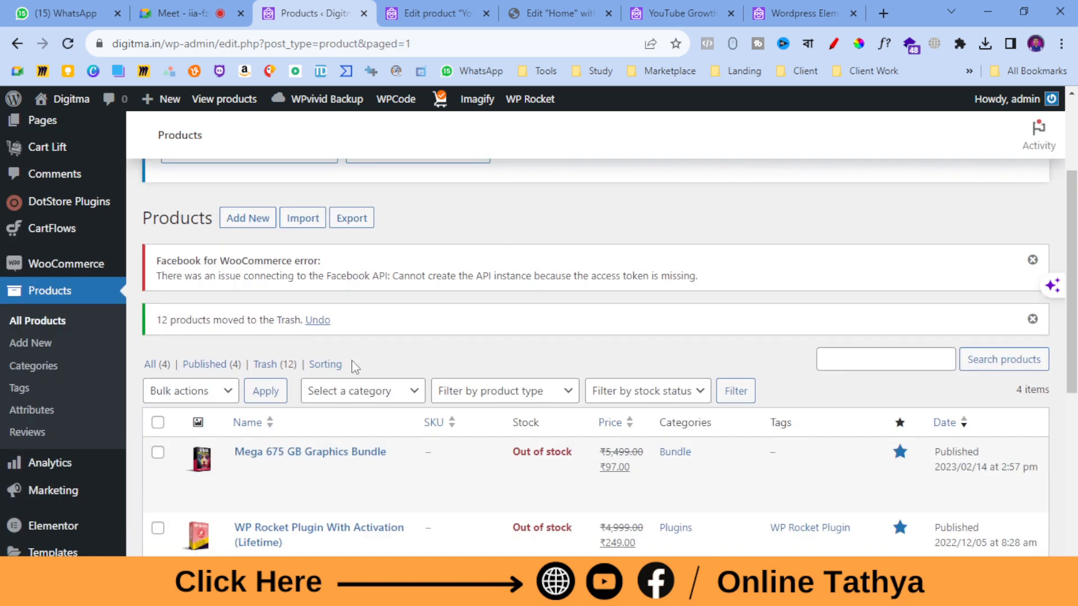
{"action": "scroll", "coordinate": [353, 362], "scroll_direction": "down", "scroll_amount": 3}
{"action": "scroll", "coordinate": [354, 366], "scroll_direction": "down", "scroll_amount": 1}
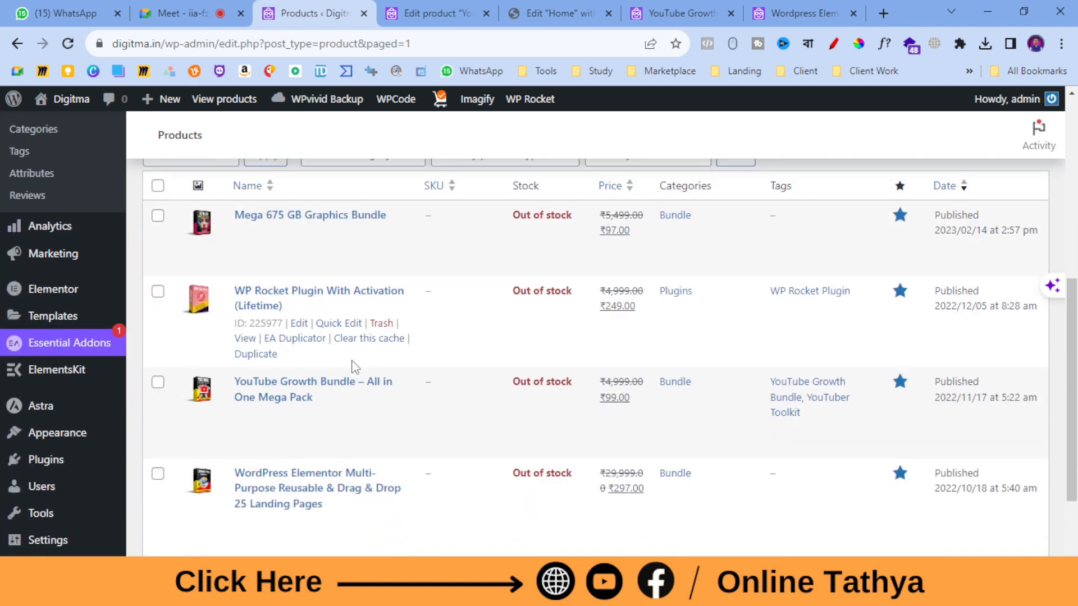
{"action": "left_click", "coordinate": [381, 324]}
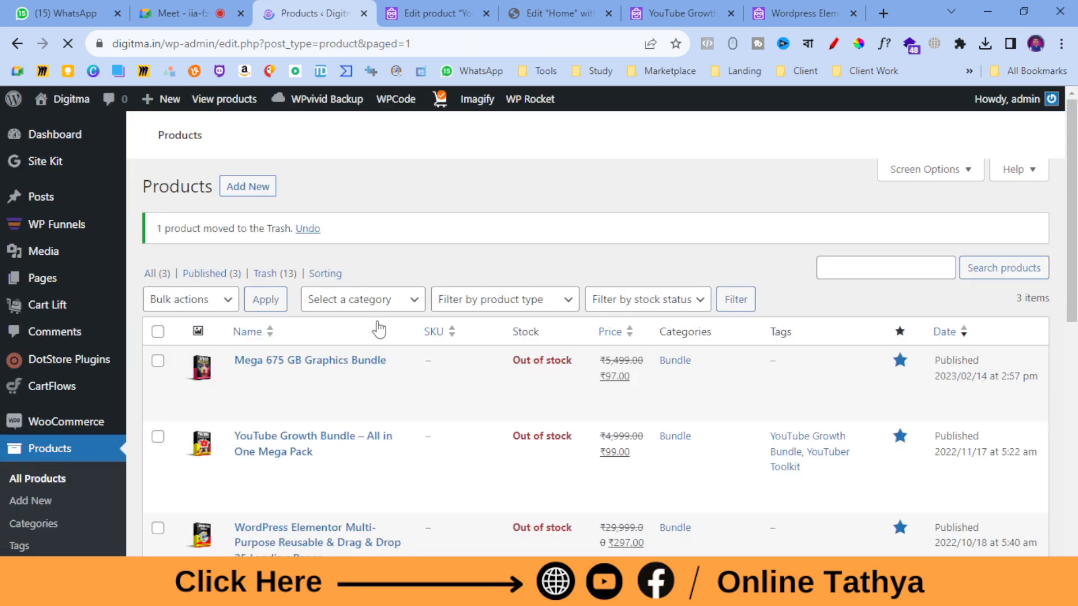
- Open Mega 675 GB Graphics Bundle for editing and examine its images, pricing, downloadable file and inventory stock status
{"action": "scroll", "coordinate": [498, 387], "scroll_direction": "down", "scroll_amount": 5}
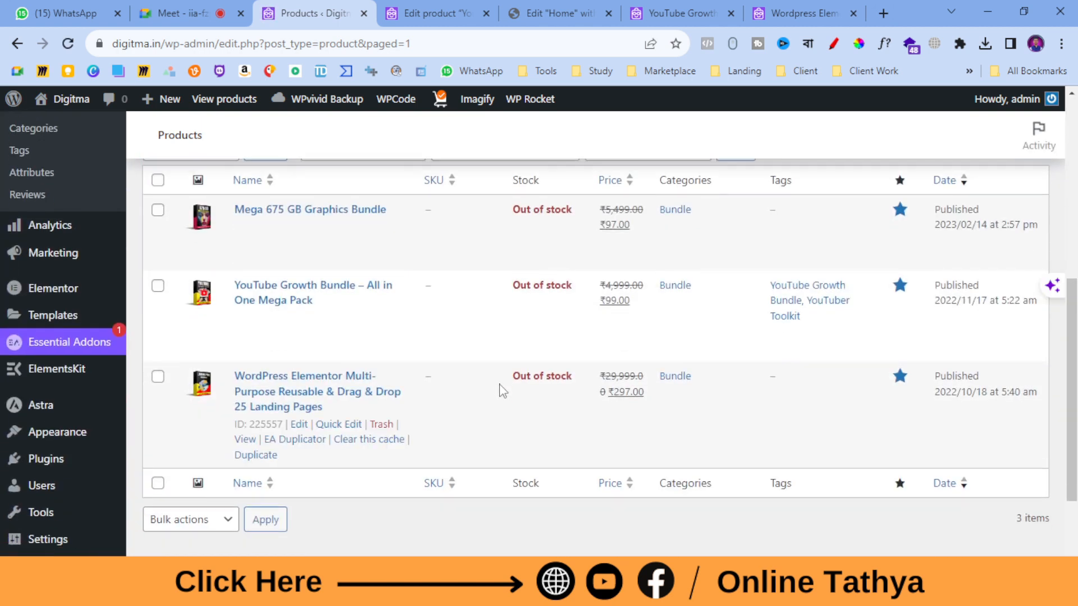
{"action": "scroll", "coordinate": [554, 517], "scroll_direction": "up", "scroll_amount": 3}
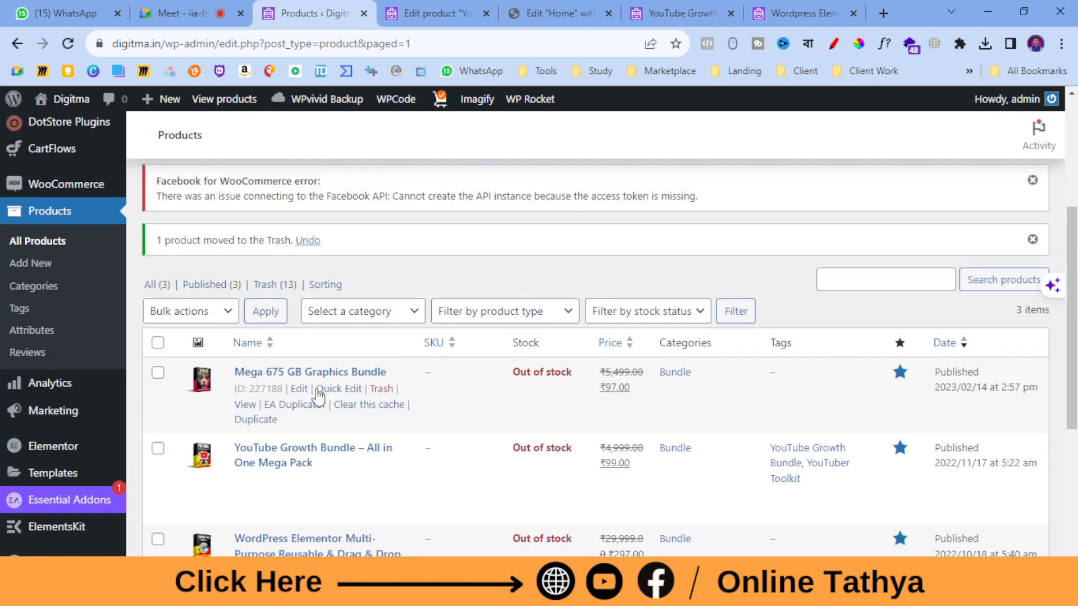
{"action": "left_click", "coordinate": [301, 390]}
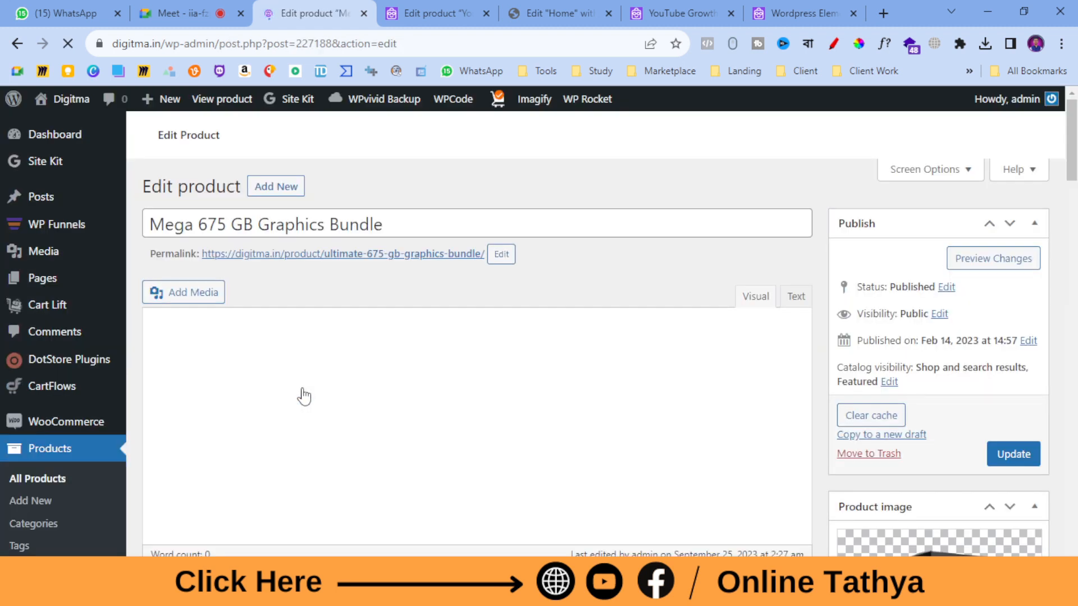
{"action": "scroll", "coordinate": [542, 318], "scroll_direction": "down", "scroll_amount": 15}
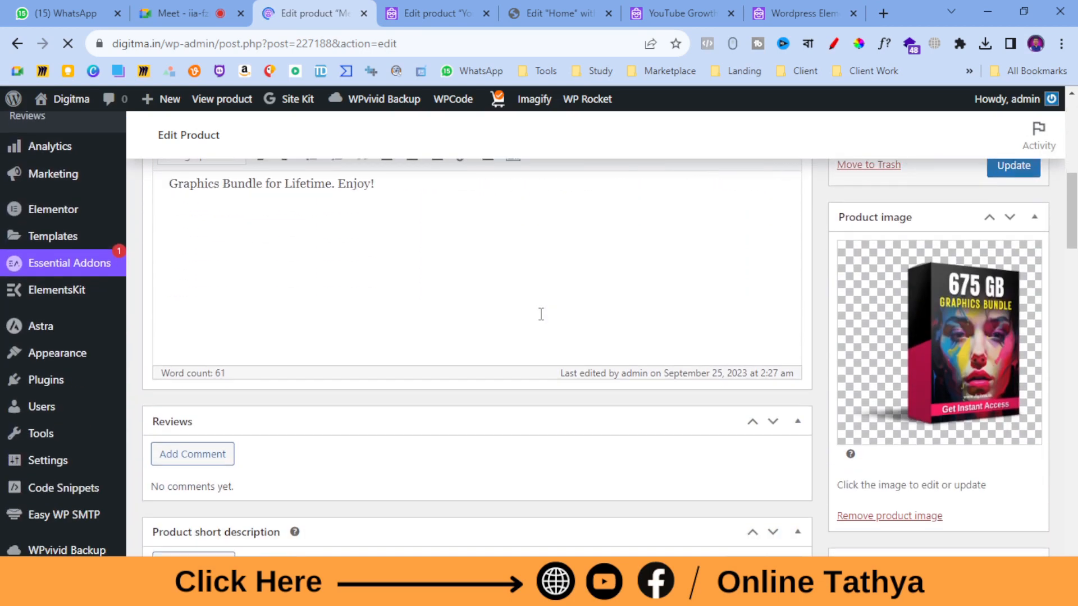
{"action": "scroll", "coordinate": [541, 319], "scroll_direction": "down", "scroll_amount": 3}
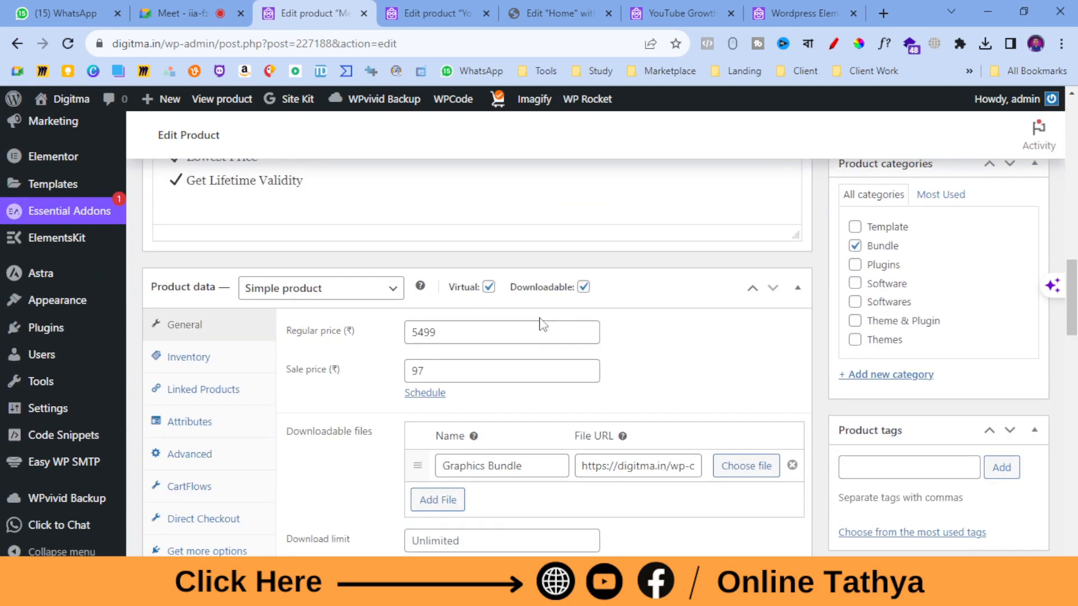
{"action": "scroll", "coordinate": [542, 325], "scroll_direction": "down", "scroll_amount": 2}
{"action": "scroll", "coordinate": [541, 325], "scroll_direction": "down", "scroll_amount": 2}
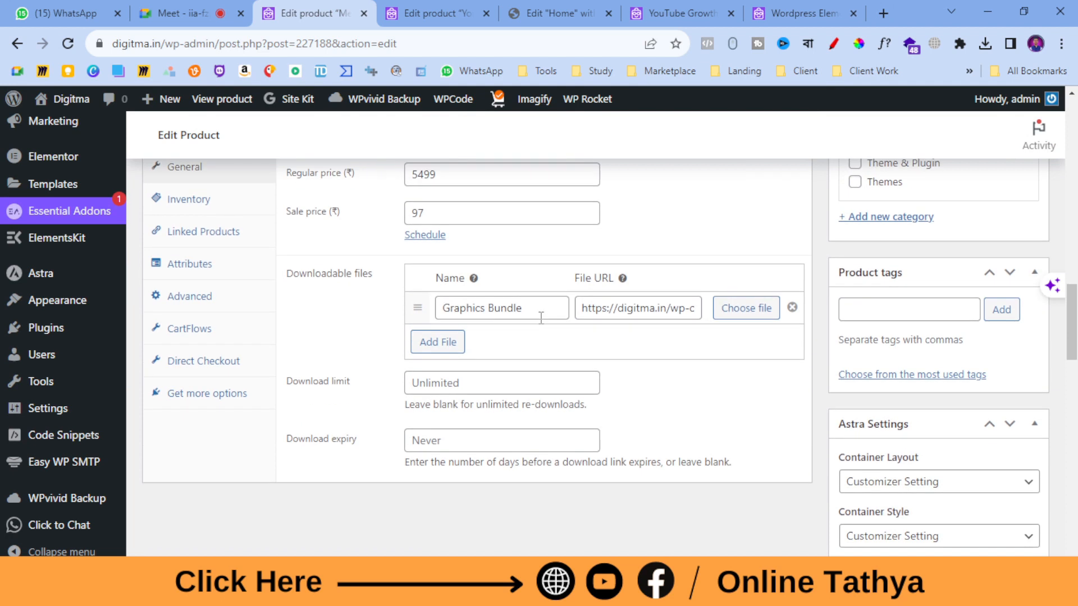
{"action": "scroll", "coordinate": [542, 324], "scroll_direction": "up", "scroll_amount": 2}
{"action": "left_click", "coordinate": [207, 283]}
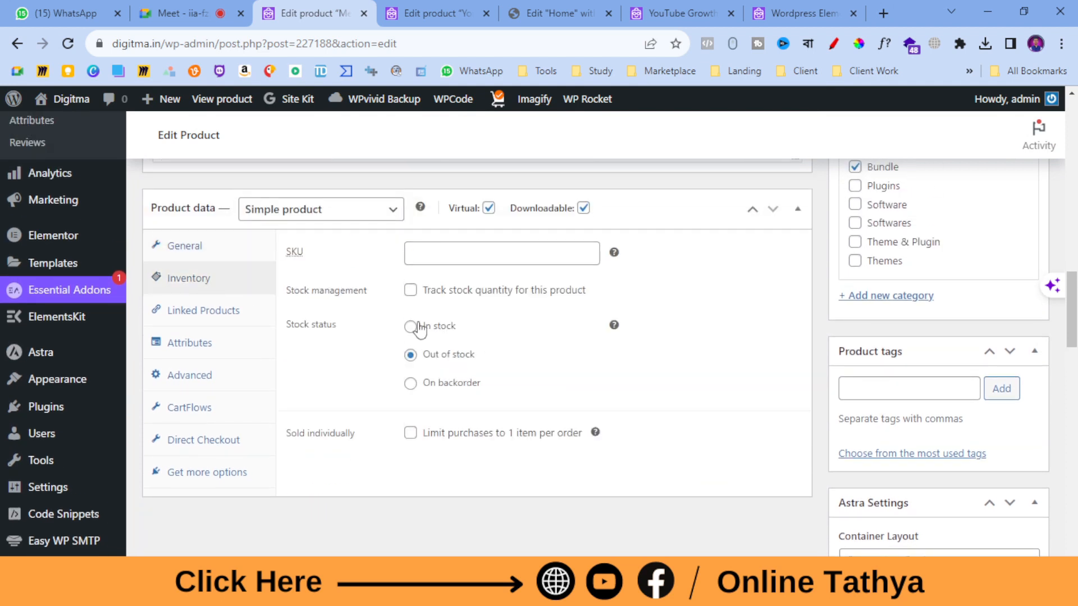
{"action": "scroll", "coordinate": [786, 336], "scroll_direction": "up", "scroll_amount": 3}
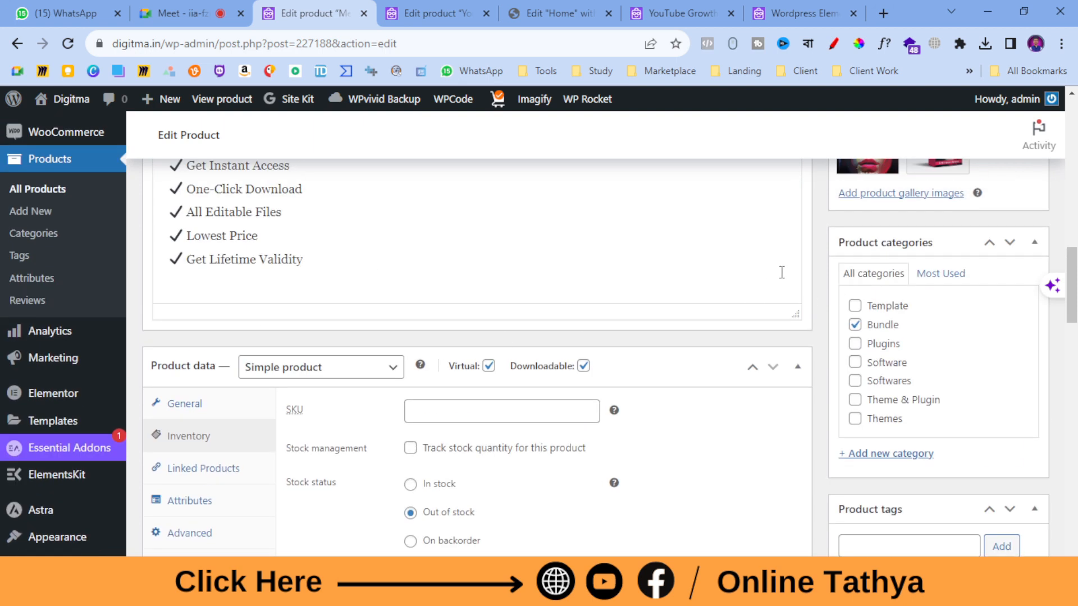
{"action": "scroll", "coordinate": [782, 273], "scroll_direction": "up", "scroll_amount": 6}
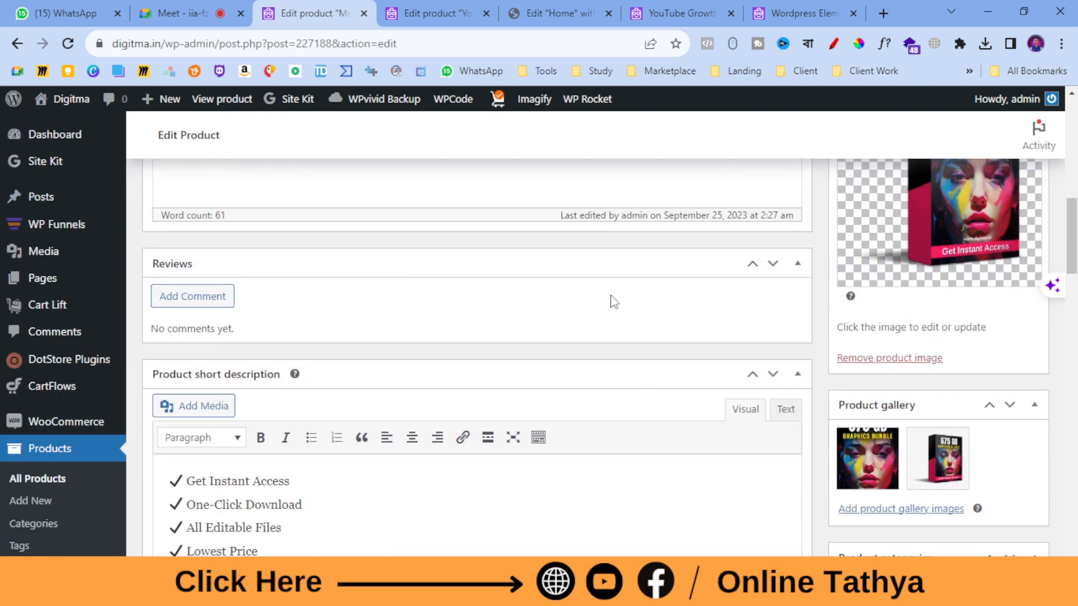
{"action": "scroll", "coordinate": [549, 352], "scroll_direction": "up", "scroll_amount": 7}
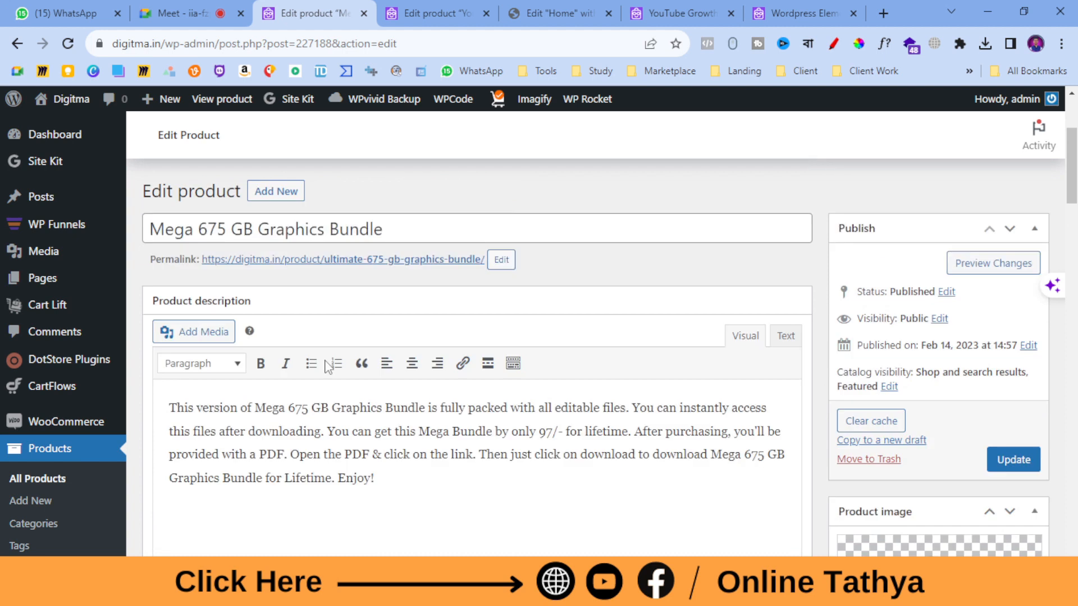
- Return to the live Digitma home page and review its hero, Our Best Products, E-Books and Our Loved Ones sections
{"action": "left_click", "coordinate": [707, 10]}
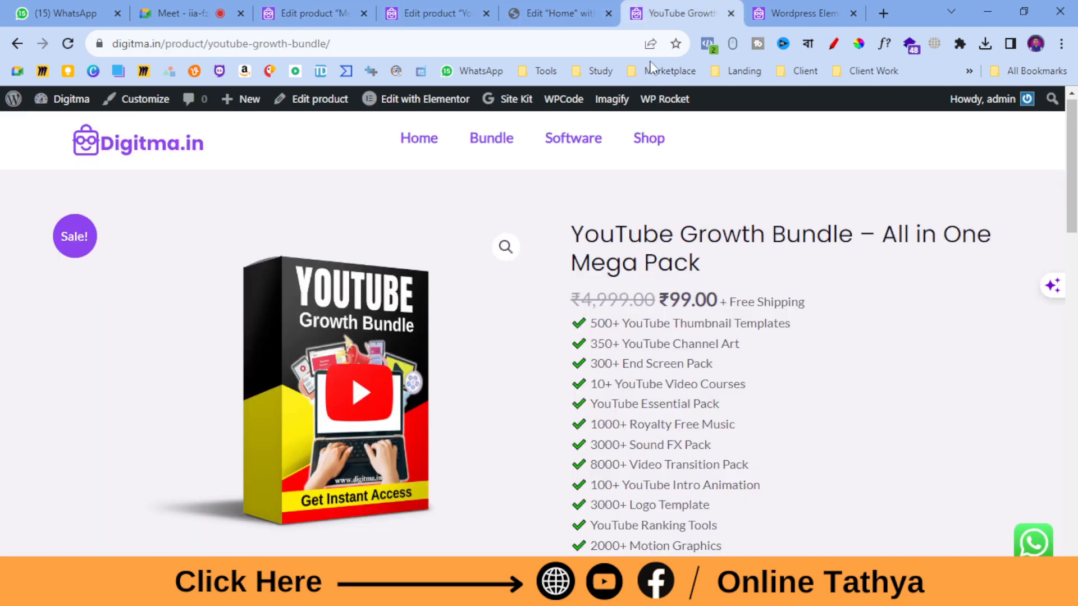
{"action": "left_click", "coordinate": [142, 149]}
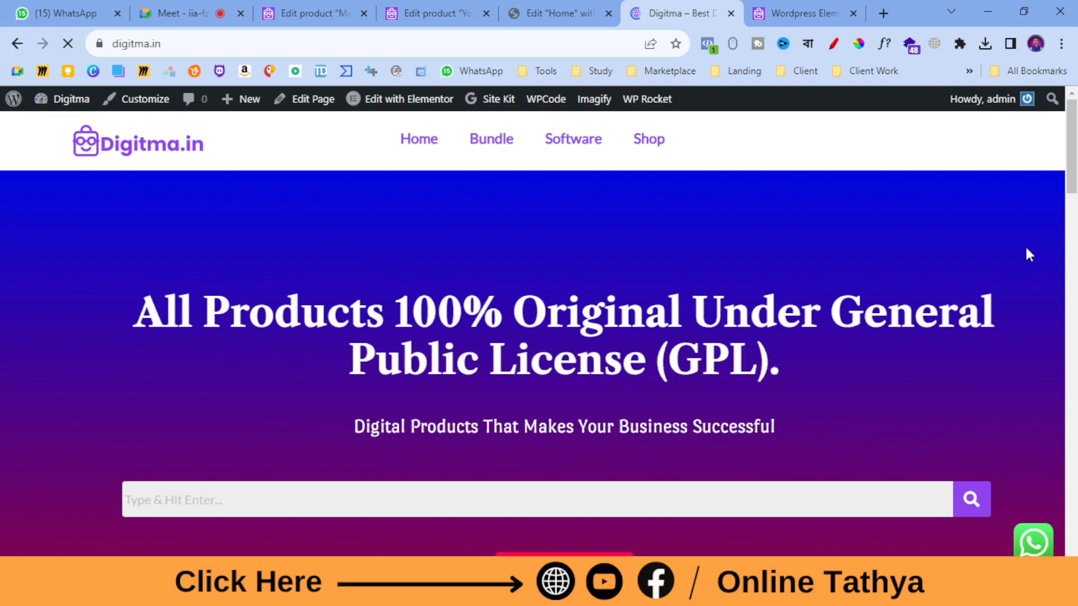
{"action": "scroll", "coordinate": [666, 298], "scroll_direction": "down", "scroll_amount": 3}
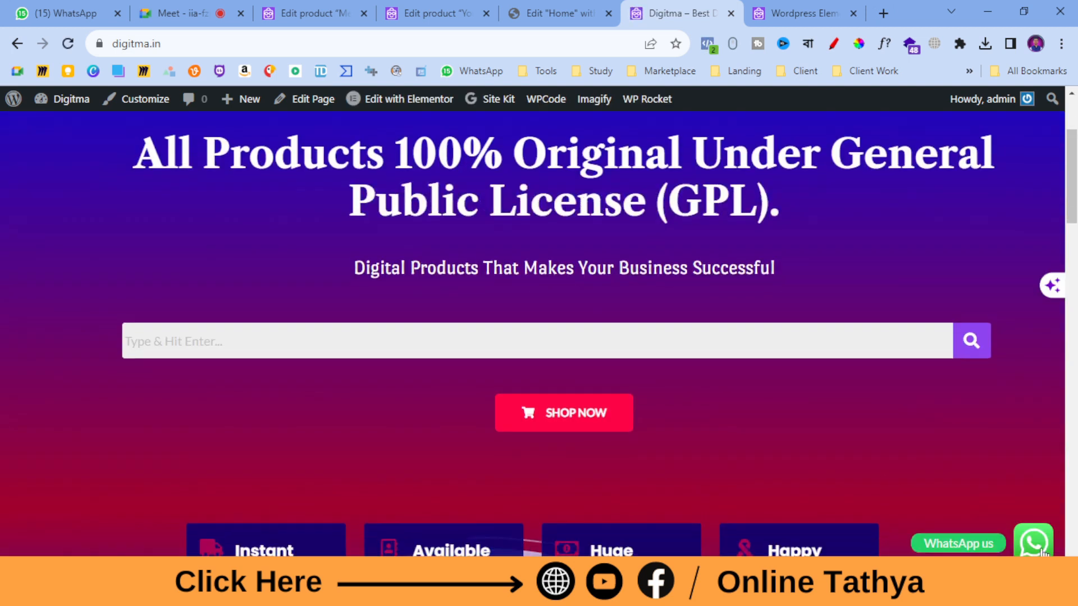
{"action": "scroll", "coordinate": [776, 224], "scroll_direction": "down", "scroll_amount": 12}
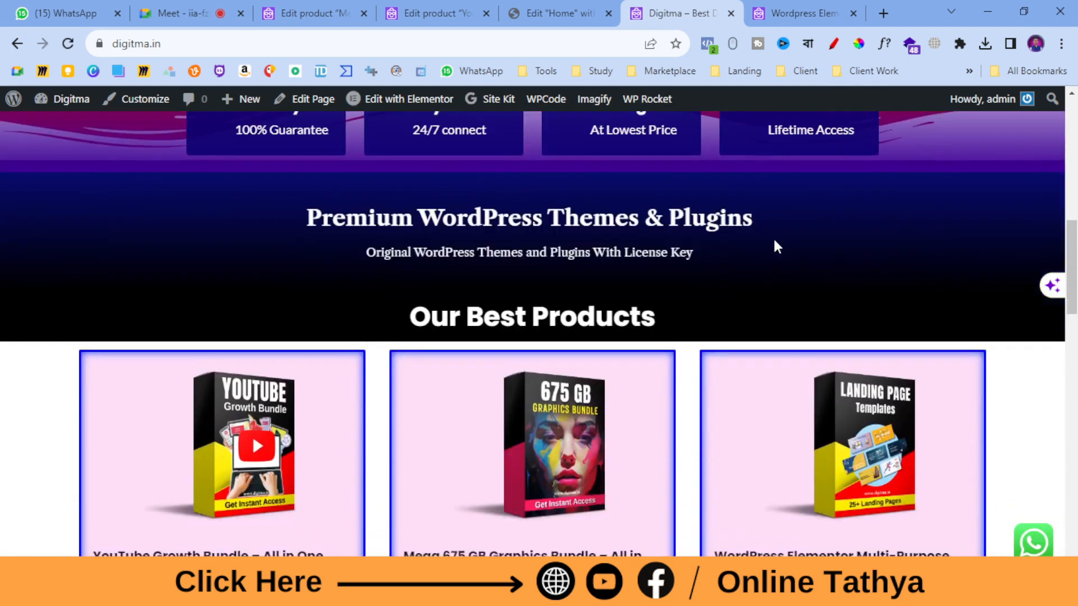
{"action": "scroll", "coordinate": [774, 241], "scroll_direction": "down", "scroll_amount": 8}
{"action": "scroll", "coordinate": [773, 239], "scroll_direction": "up", "scroll_amount": 7}
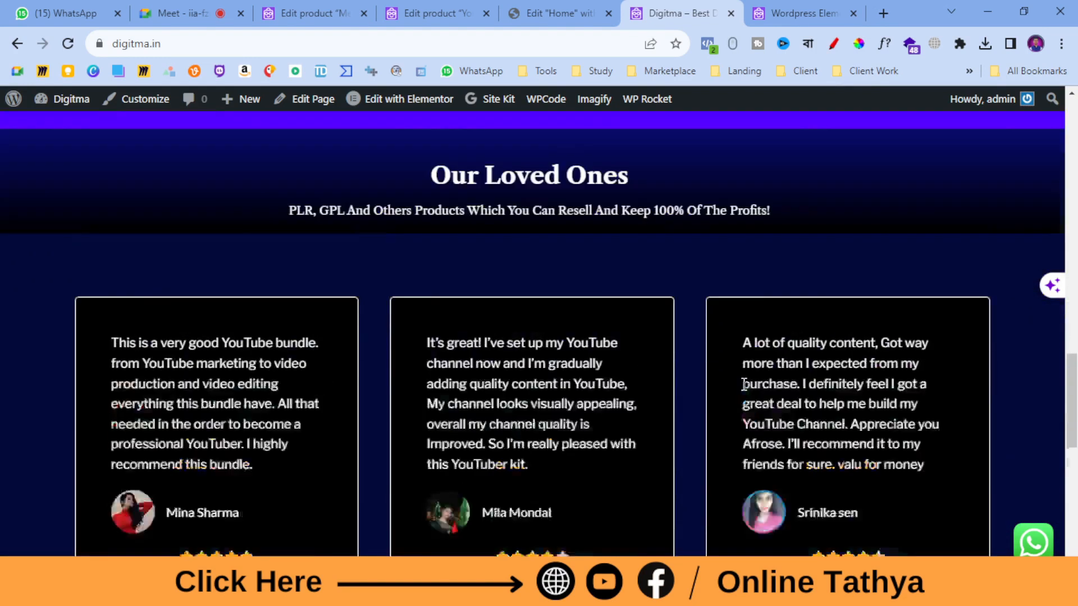
{"action": "scroll", "coordinate": [306, 473], "scroll_direction": "down", "scroll_amount": 3}
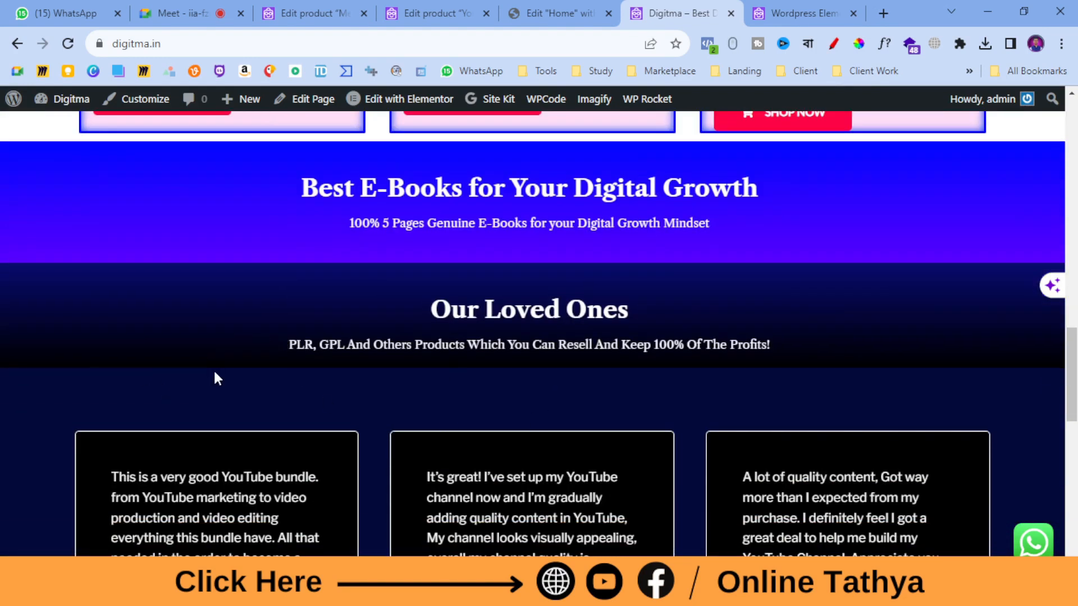
{"action": "scroll", "coordinate": [690, 393], "scroll_direction": "up", "scroll_amount": 3}
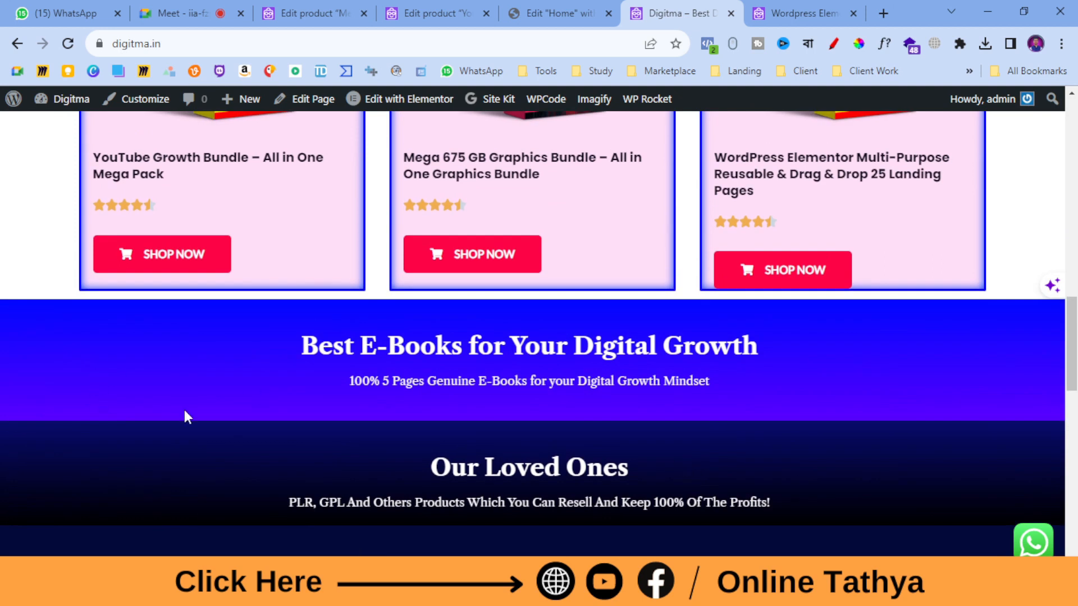
{"action": "scroll", "coordinate": [551, 385], "scroll_direction": "up", "scroll_amount": 14}
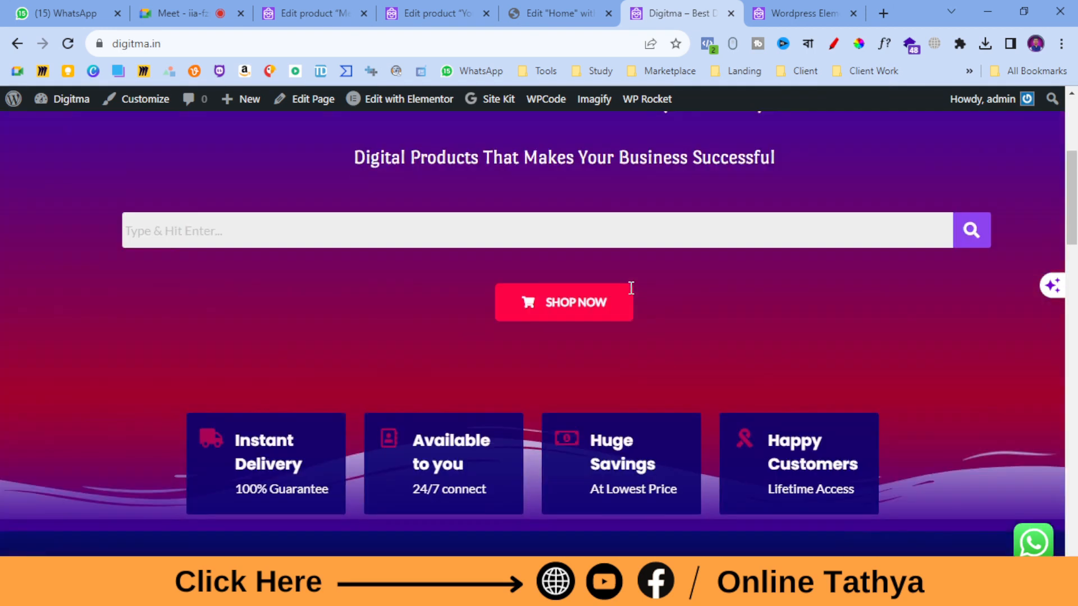
{"action": "scroll", "coordinate": [630, 288], "scroll_direction": "down", "scroll_amount": 5}
{"action": "scroll", "coordinate": [640, 293], "scroll_direction": "down", "scroll_amount": 6}
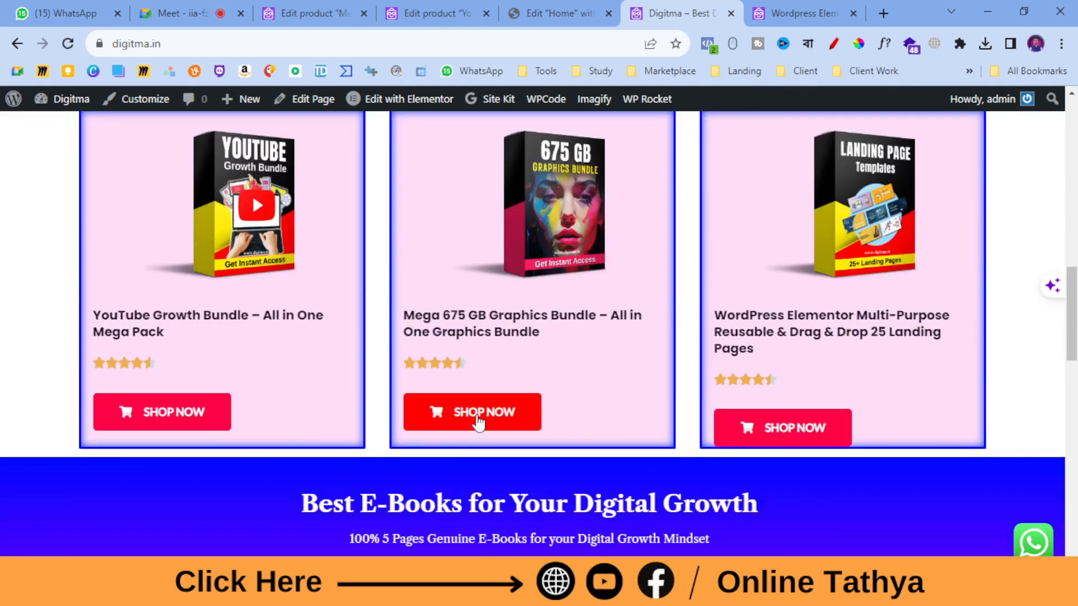